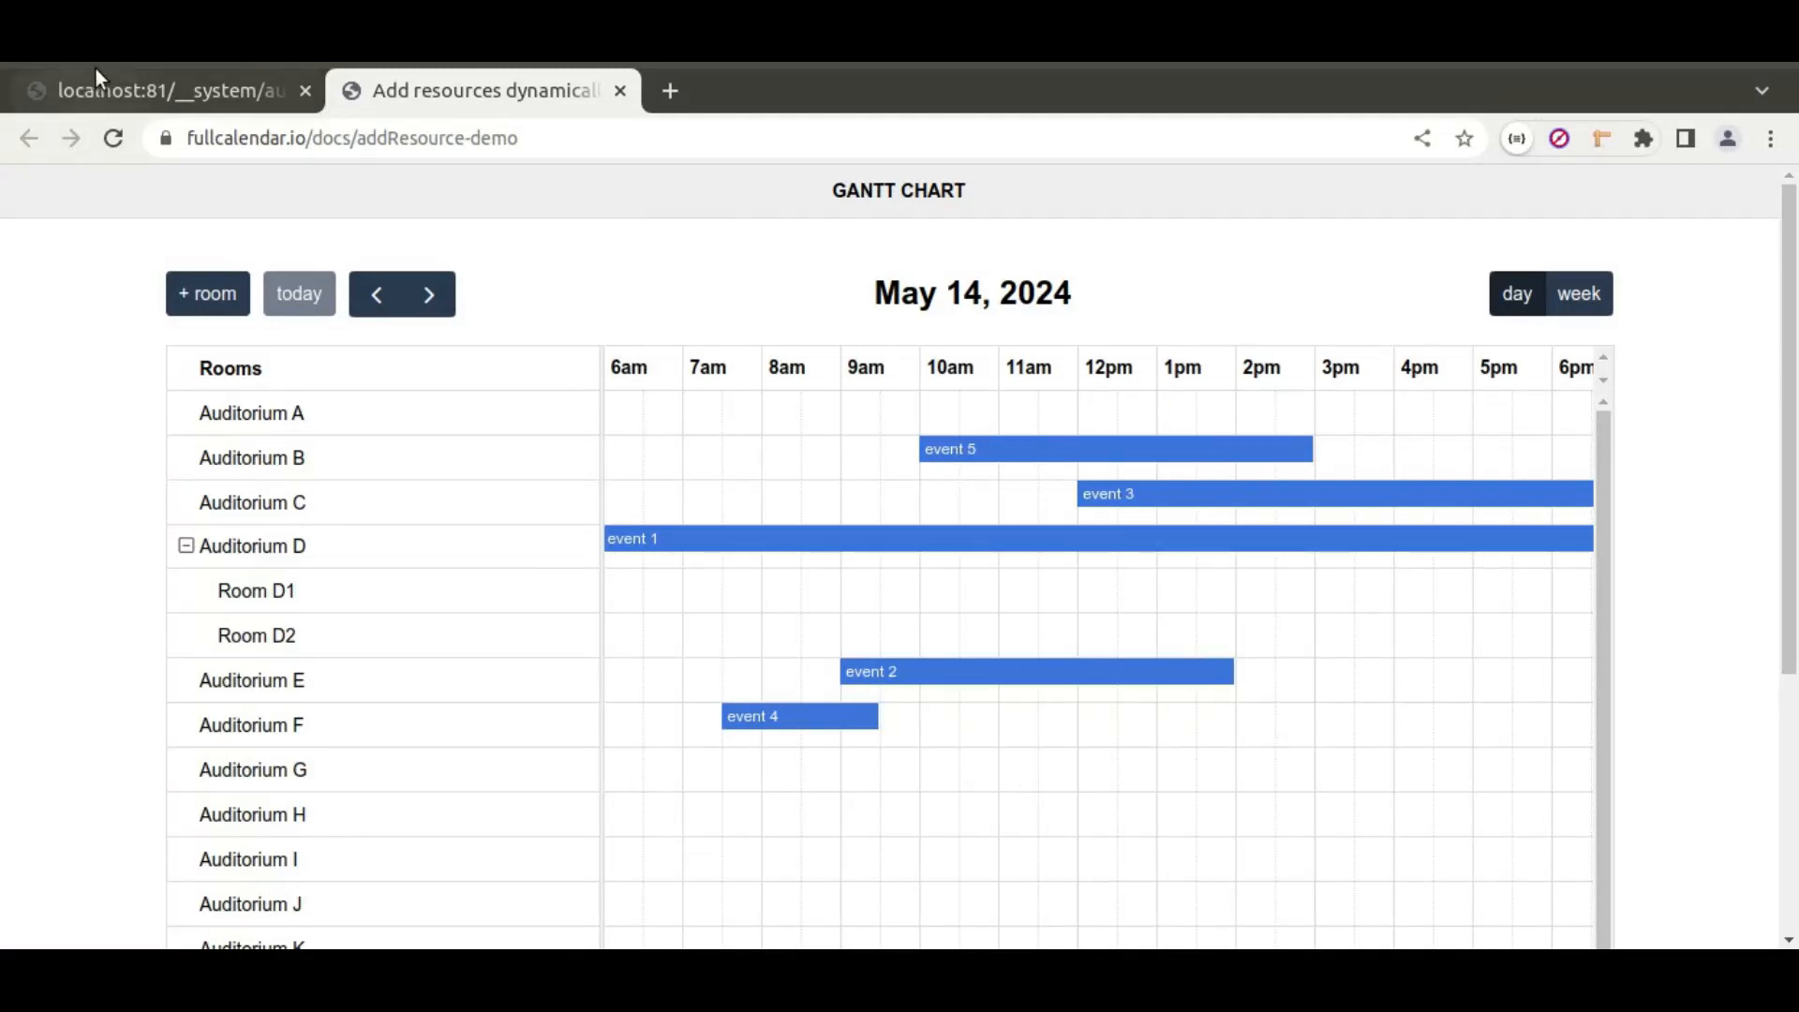
Step: Switch from the FullCalendar demo to the localhost Bloxtor admin tab
click(129, 93)
Step: Log in, enter the Advanced Workspace, open My_first_project and dismiss the guided tours
click(513, 770)
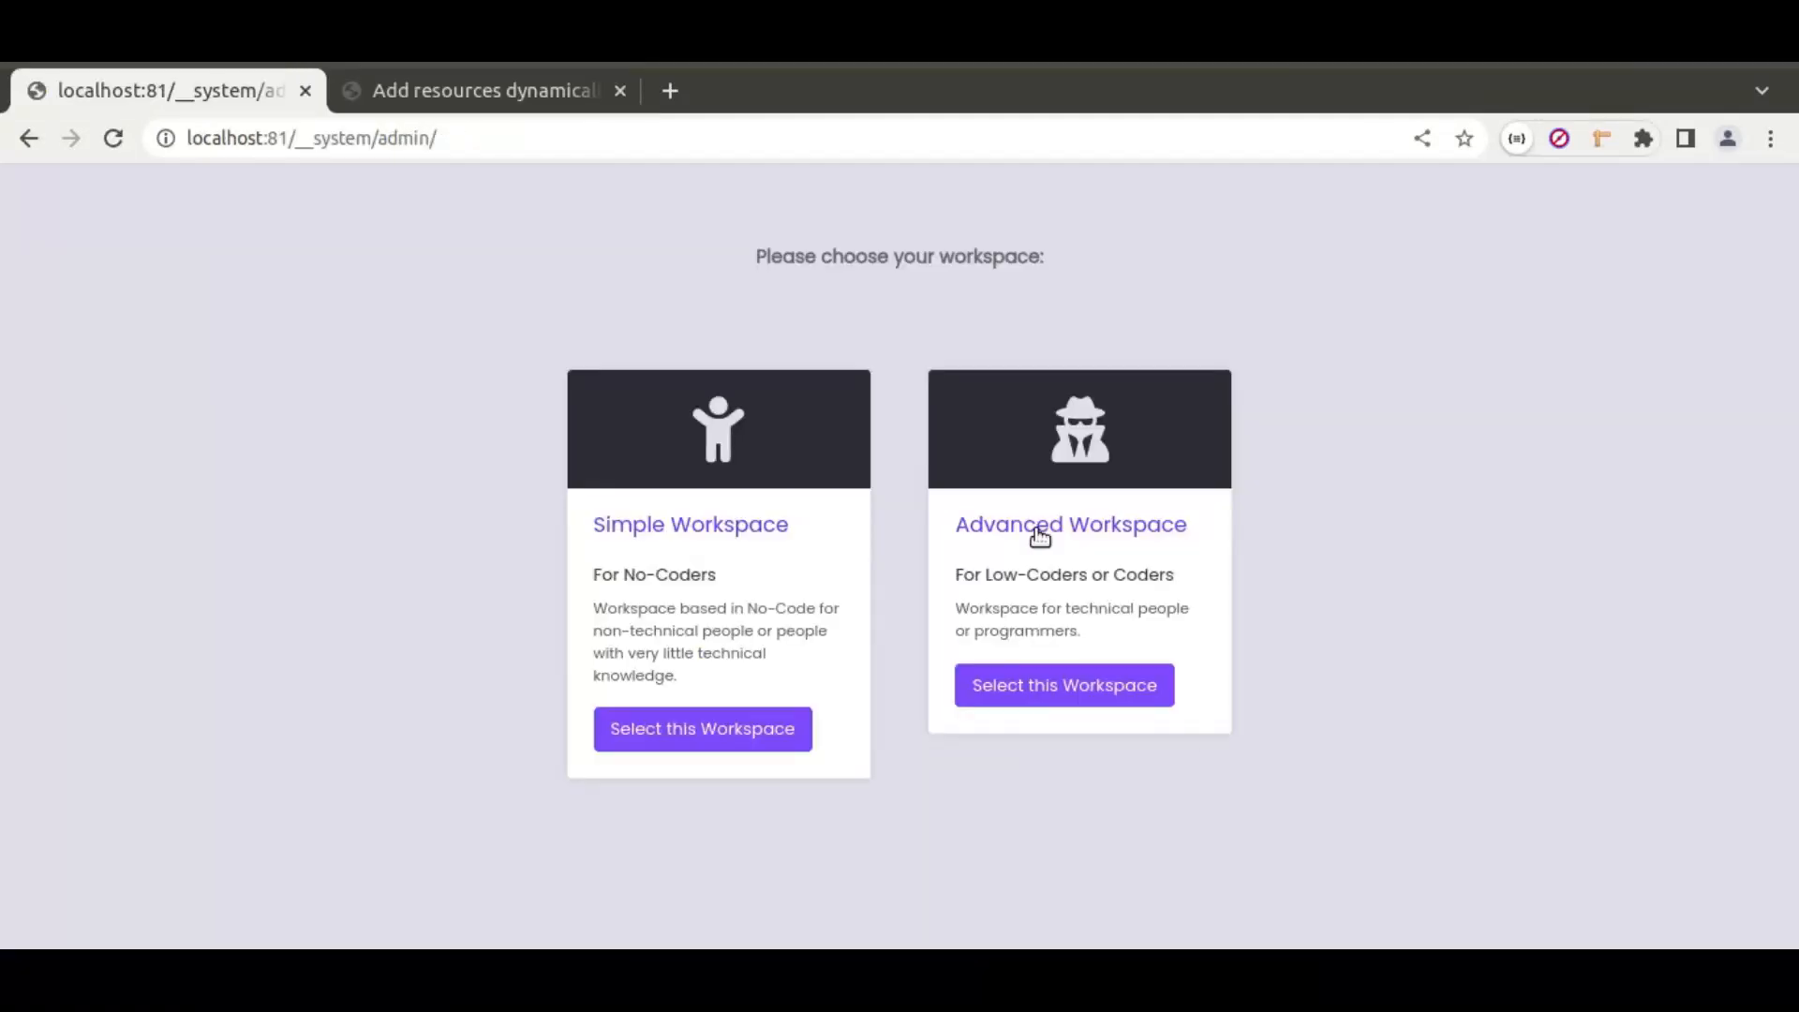
click(1122, 544)
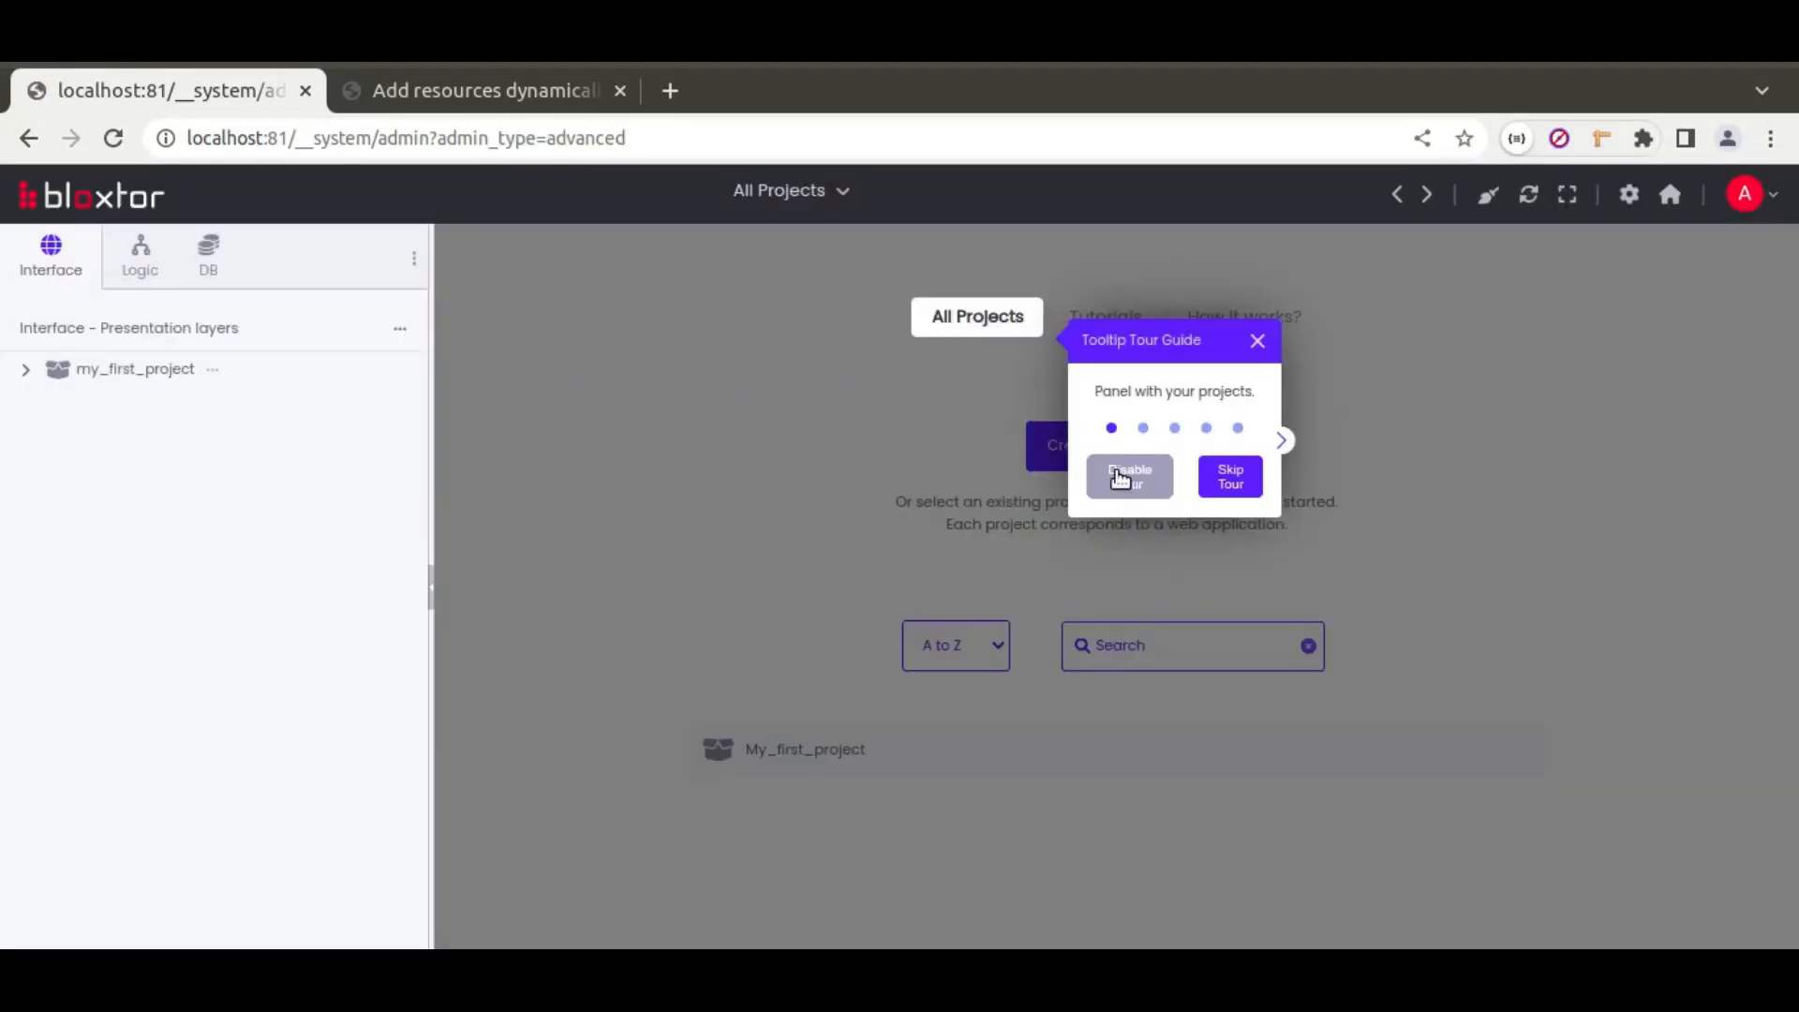
click(1124, 478)
click(792, 747)
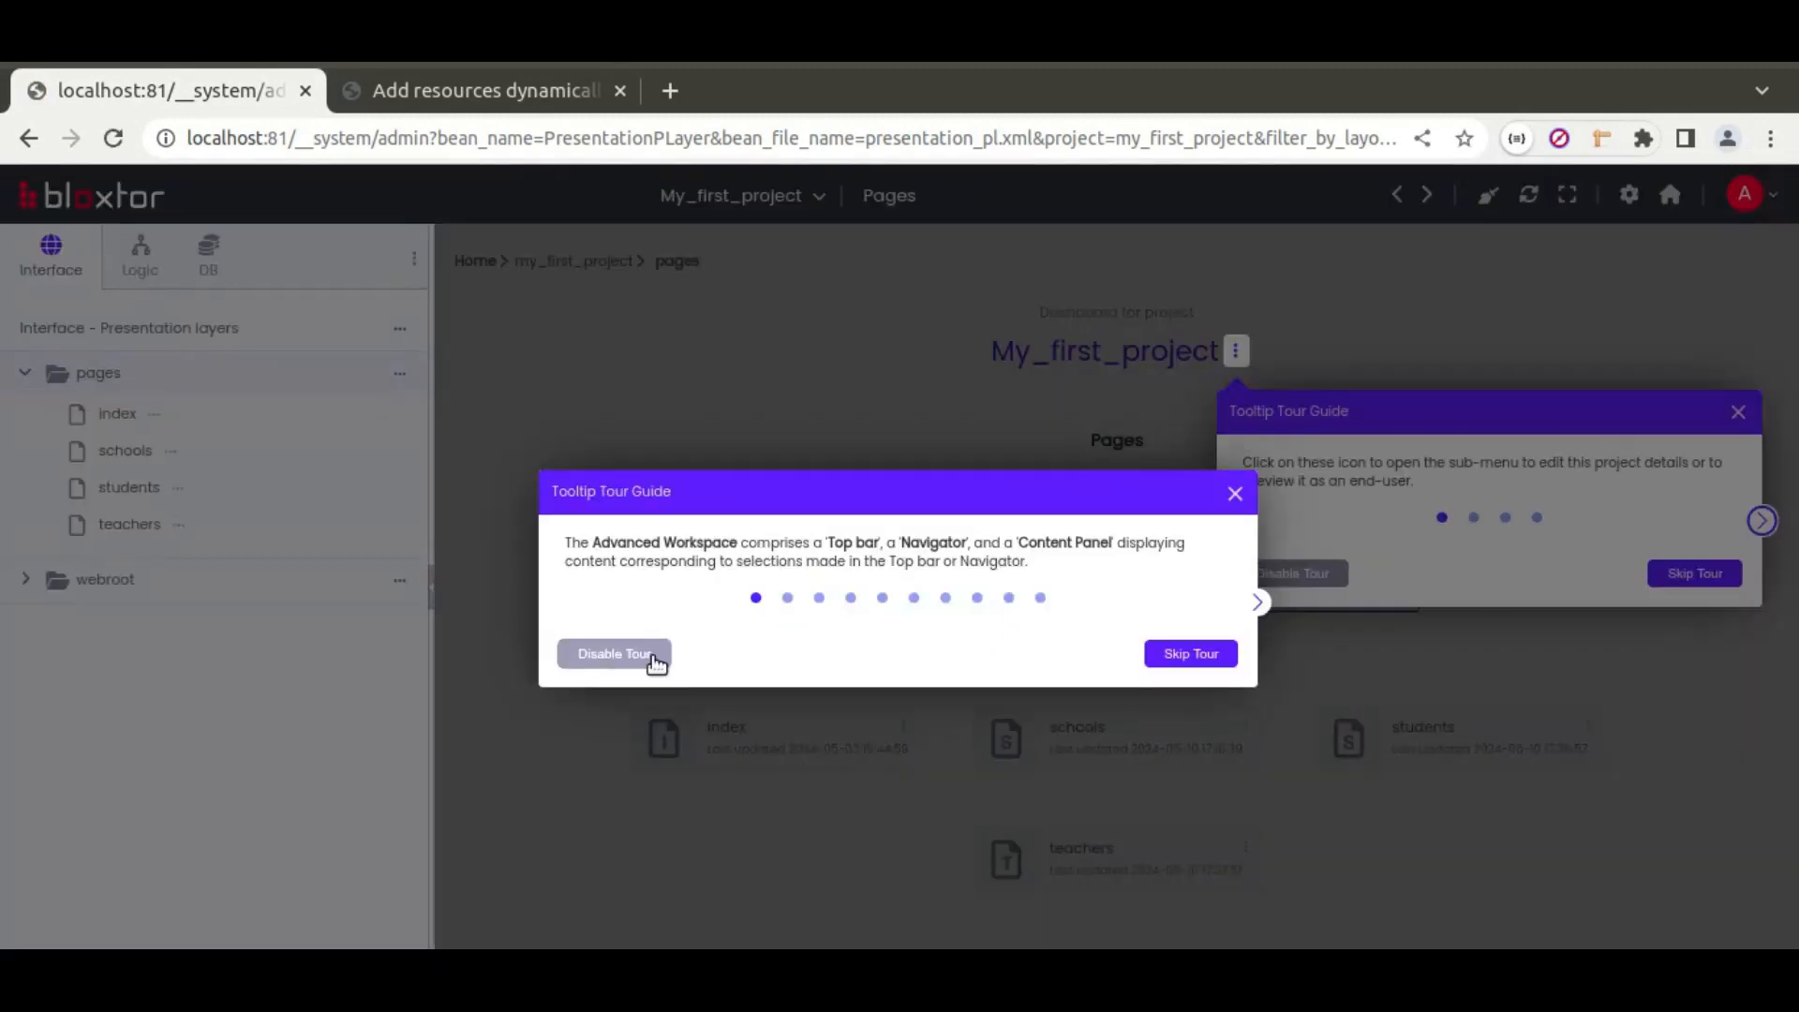
click(655, 653)
click(1329, 570)
Step: Add a new page named 'calendar' to the pages folder
click(403, 378)
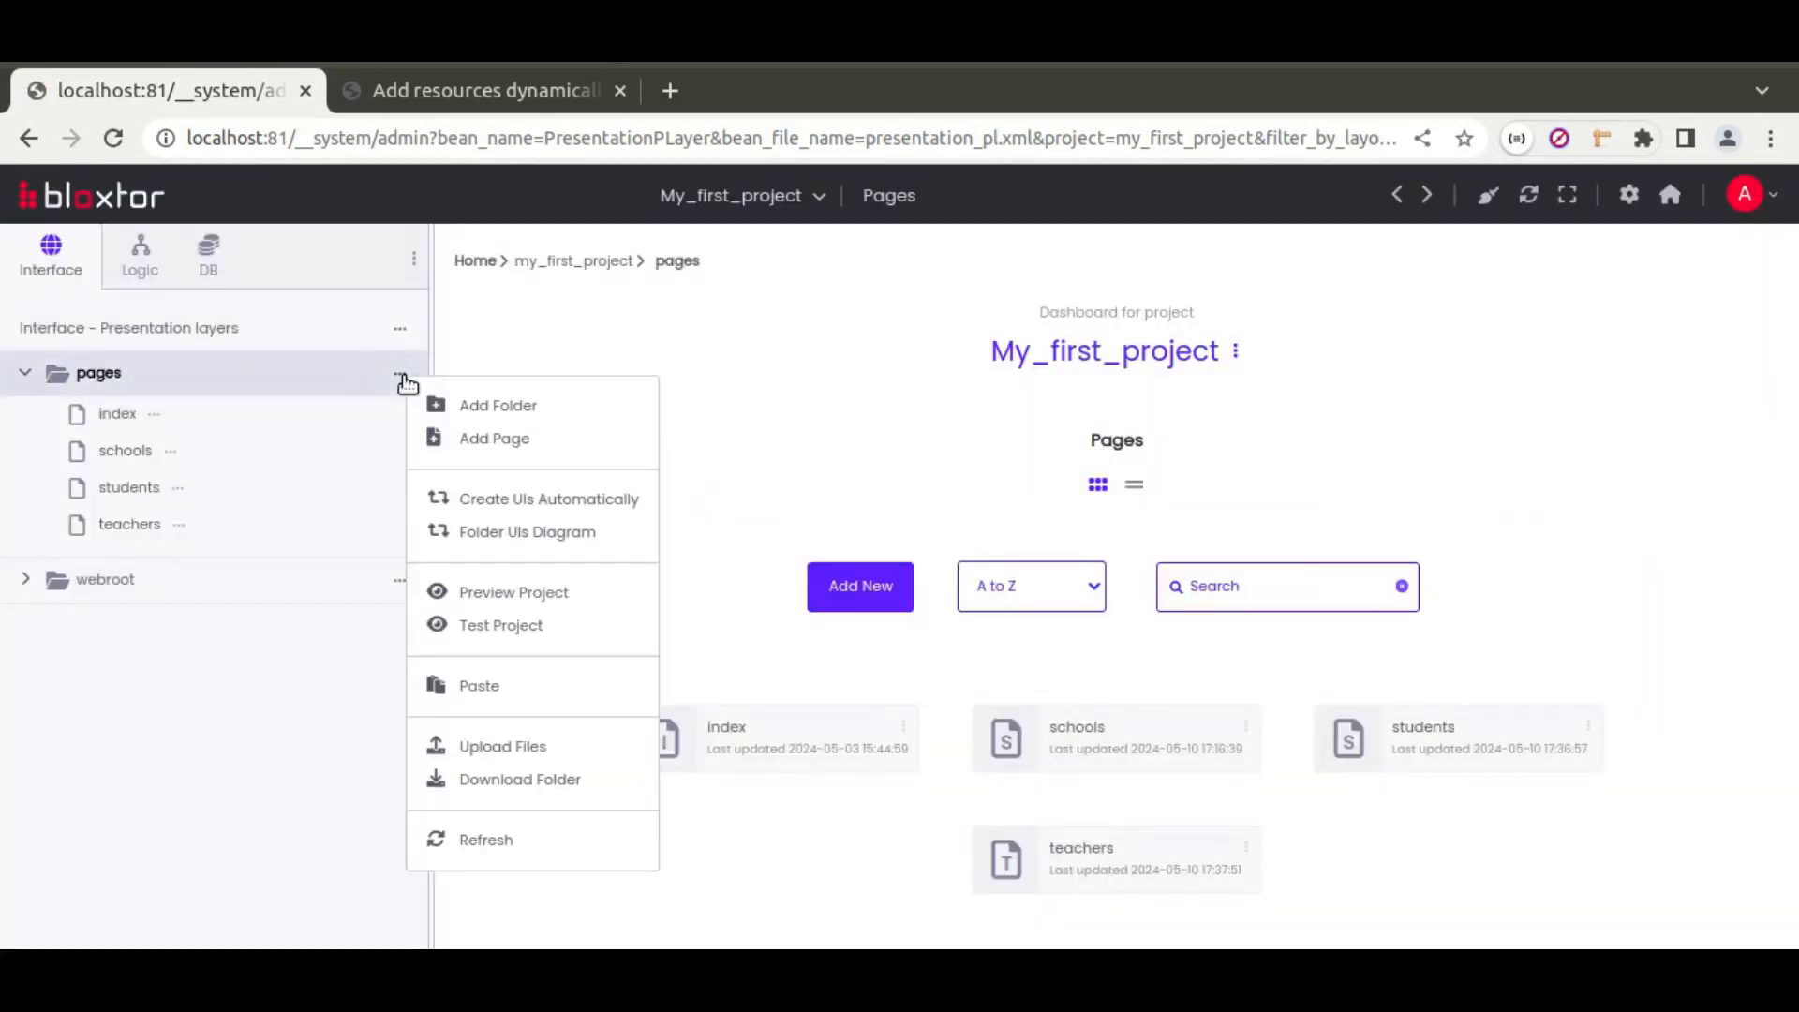
click(523, 436)
text(calendar)
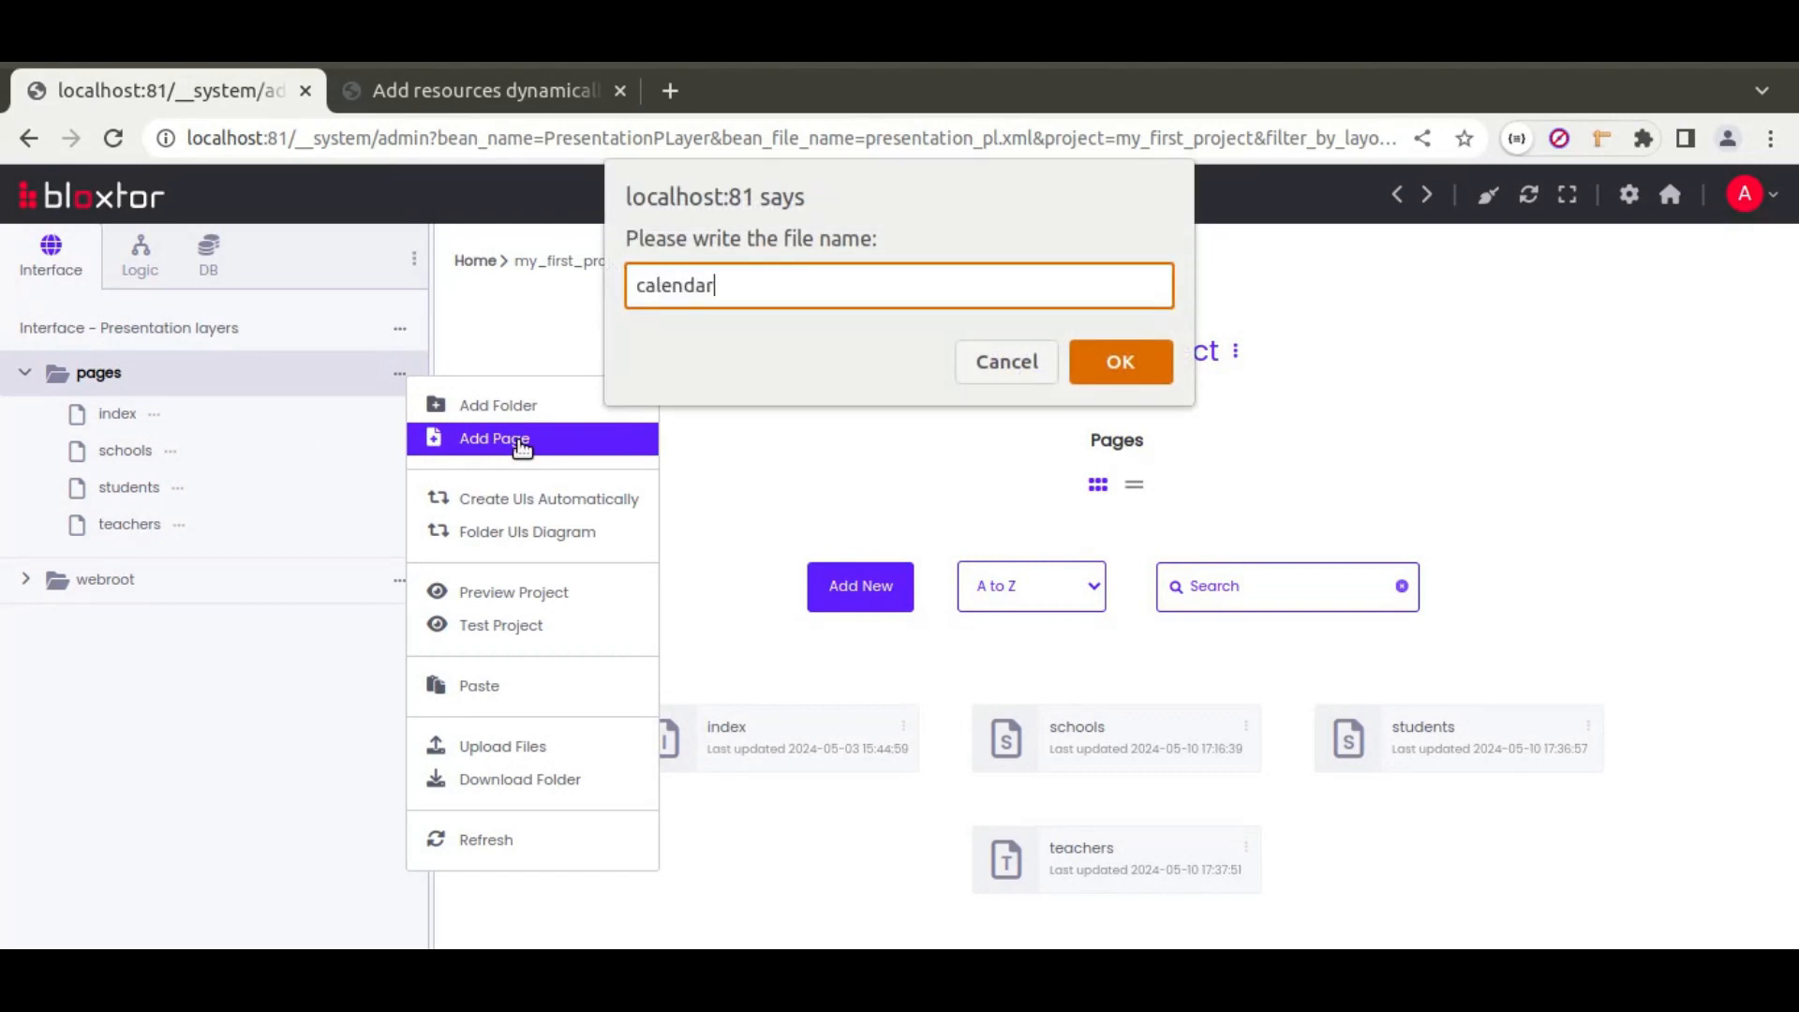
key(Return)
Step: Create the page as user-defined and drop a Calendar widget into the Content region
click(642, 562)
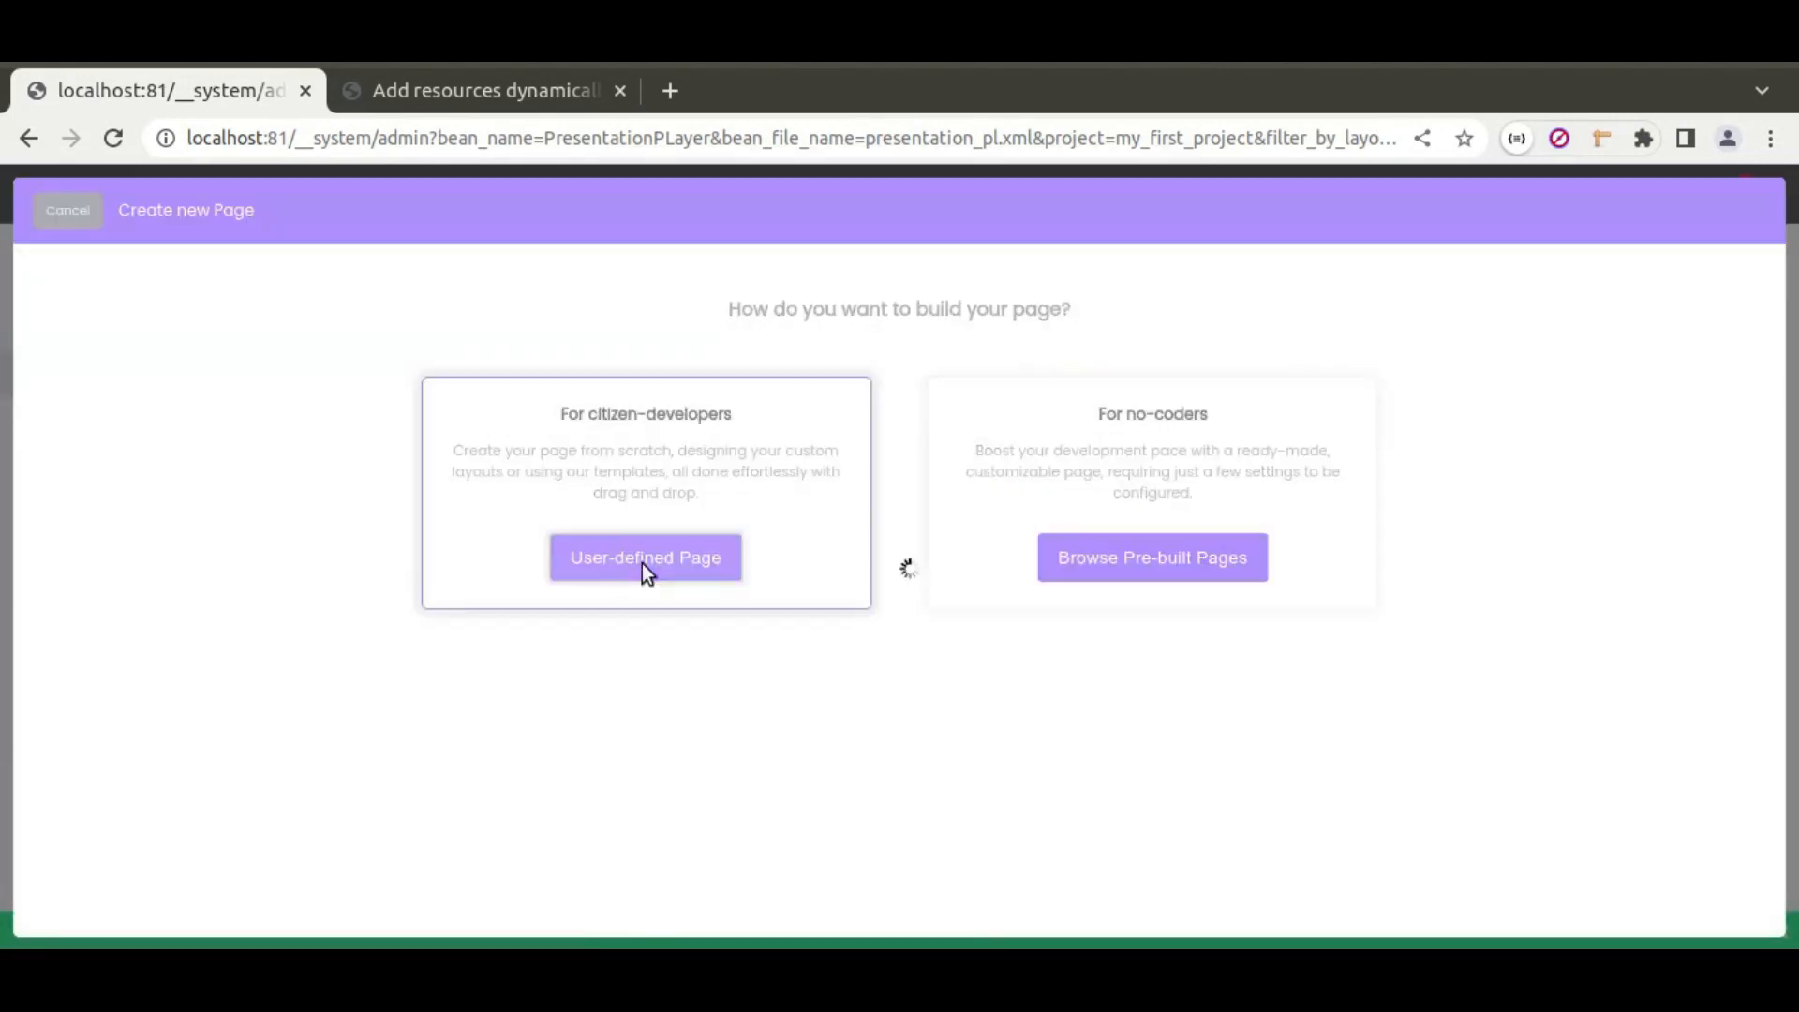
click(1725, 206)
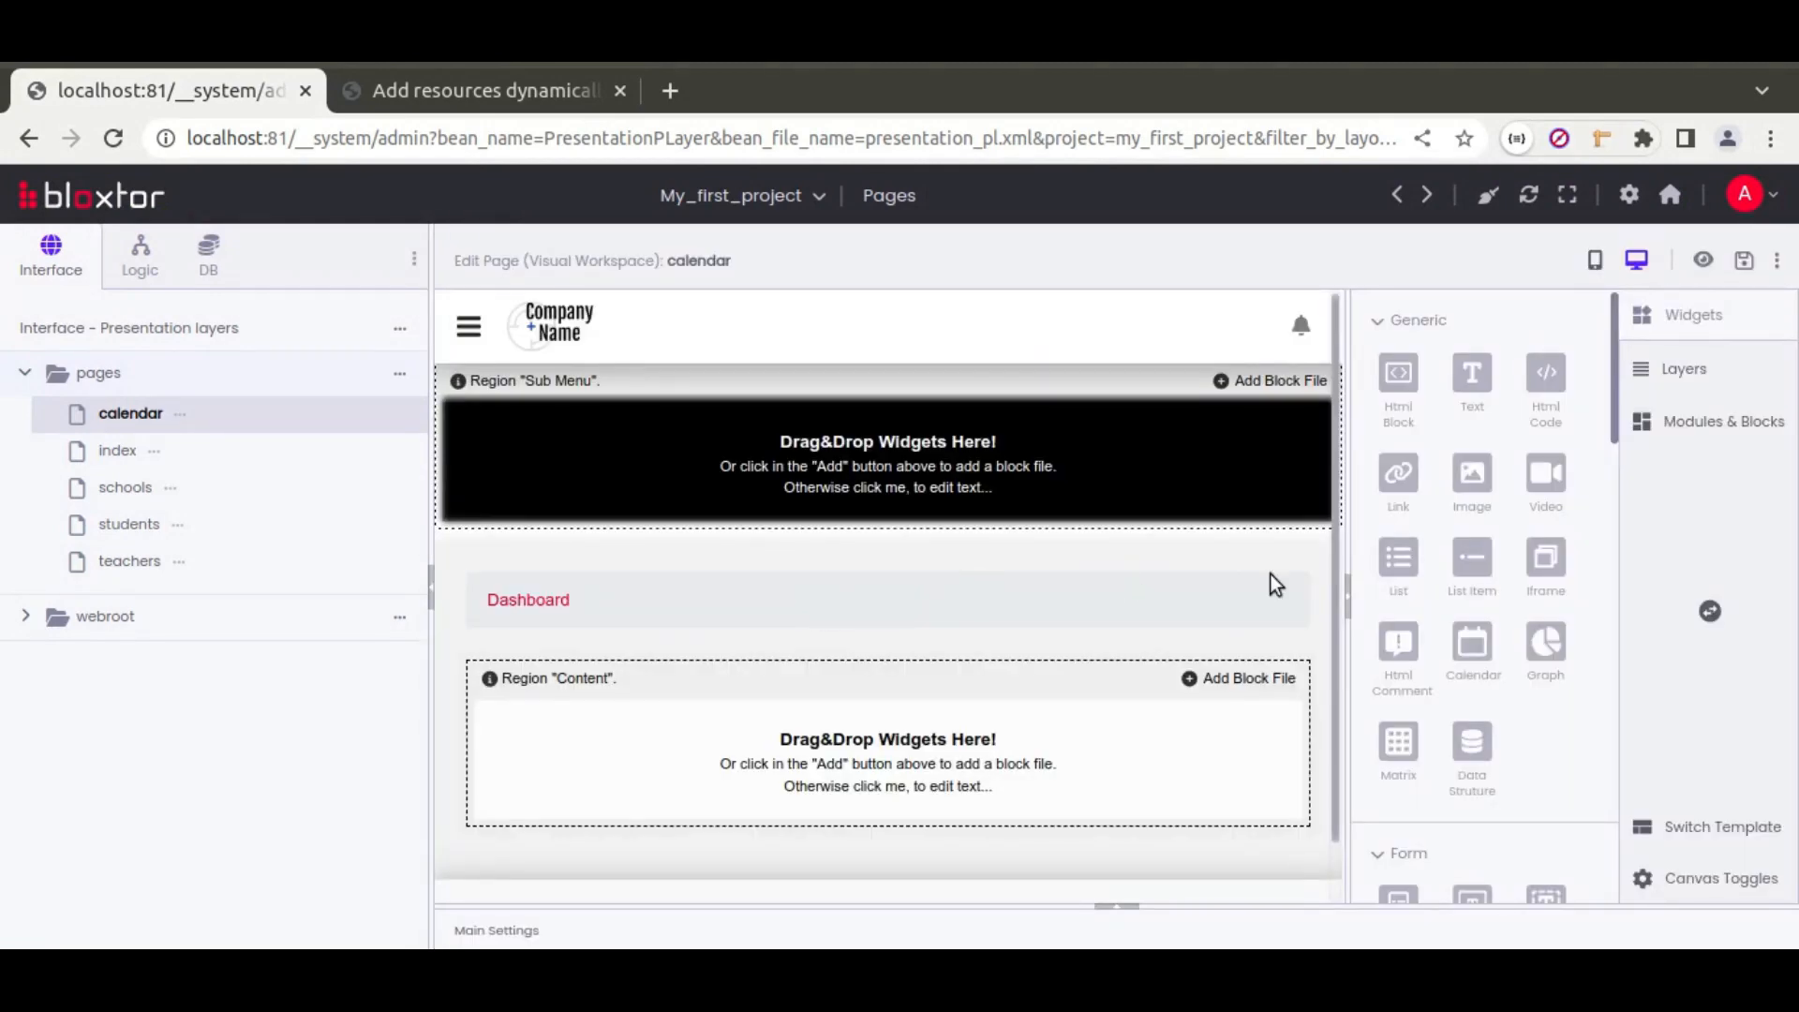
drag(1481, 648, 796, 756)
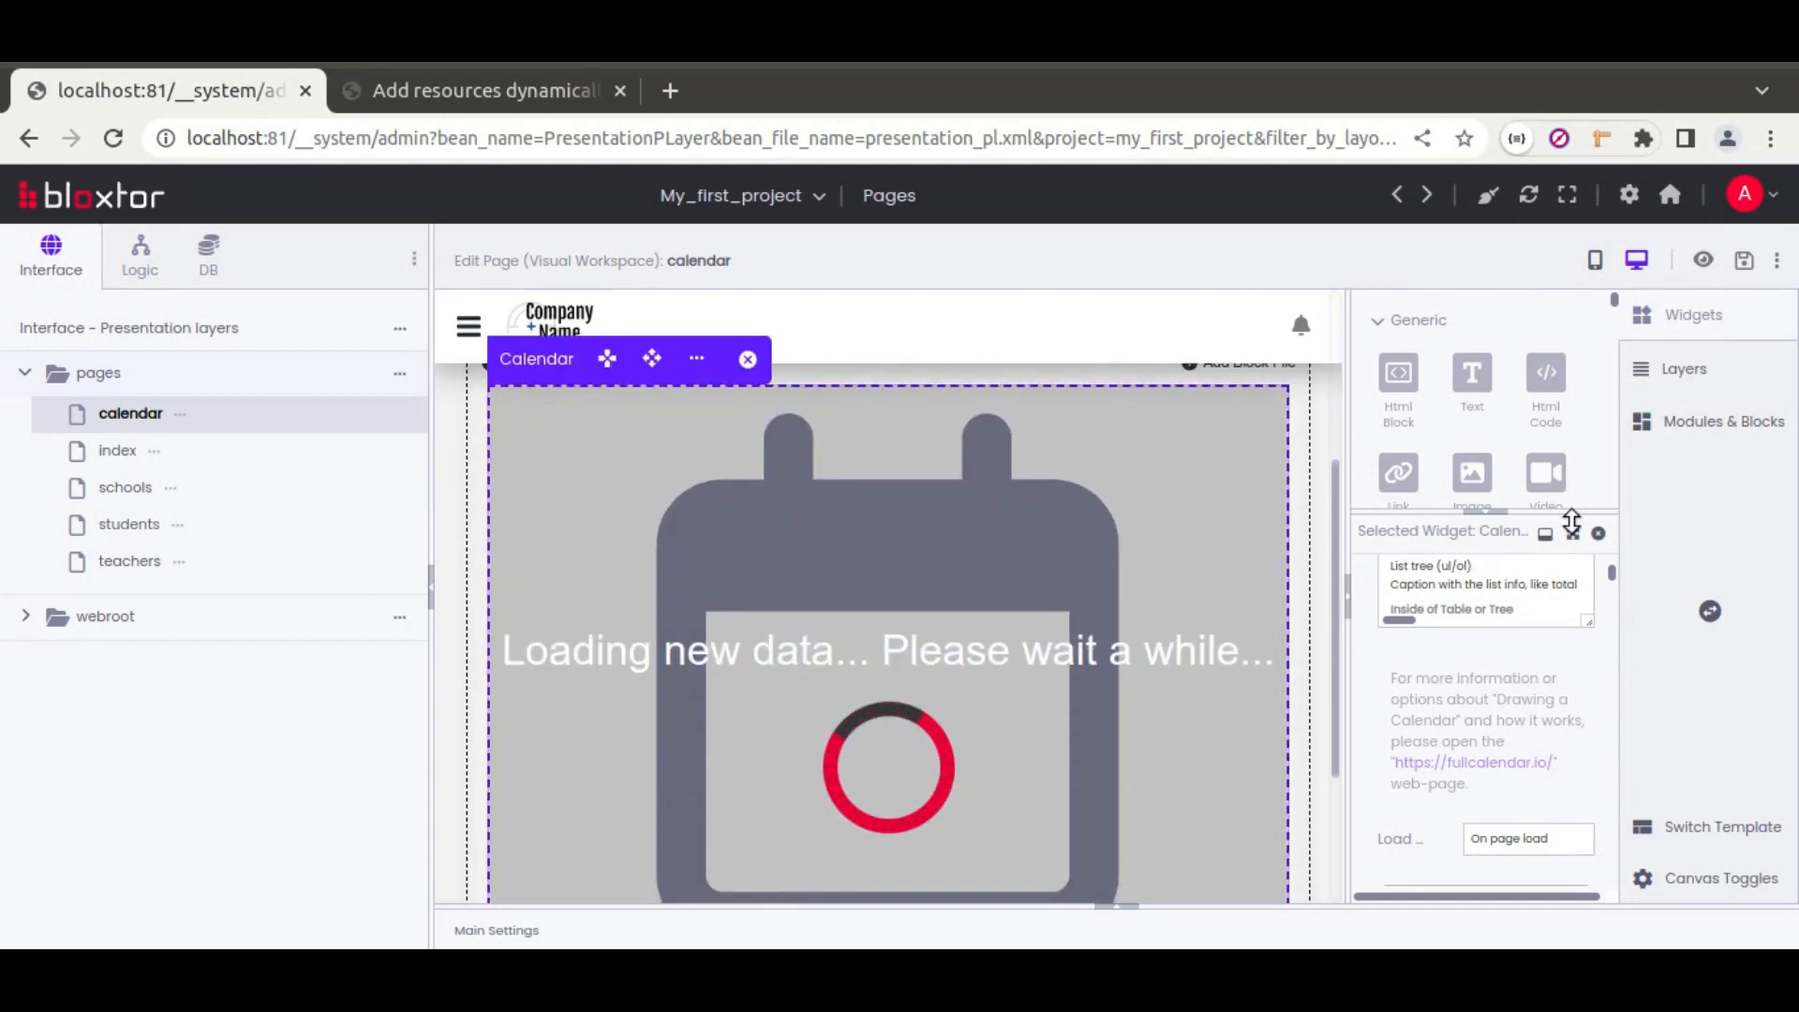
Step: Widen the widget properties panel and review the FullCalendar resource demo and setup notes
drag(1519, 533, 1499, 295)
drag(1351, 503, 1216, 511)
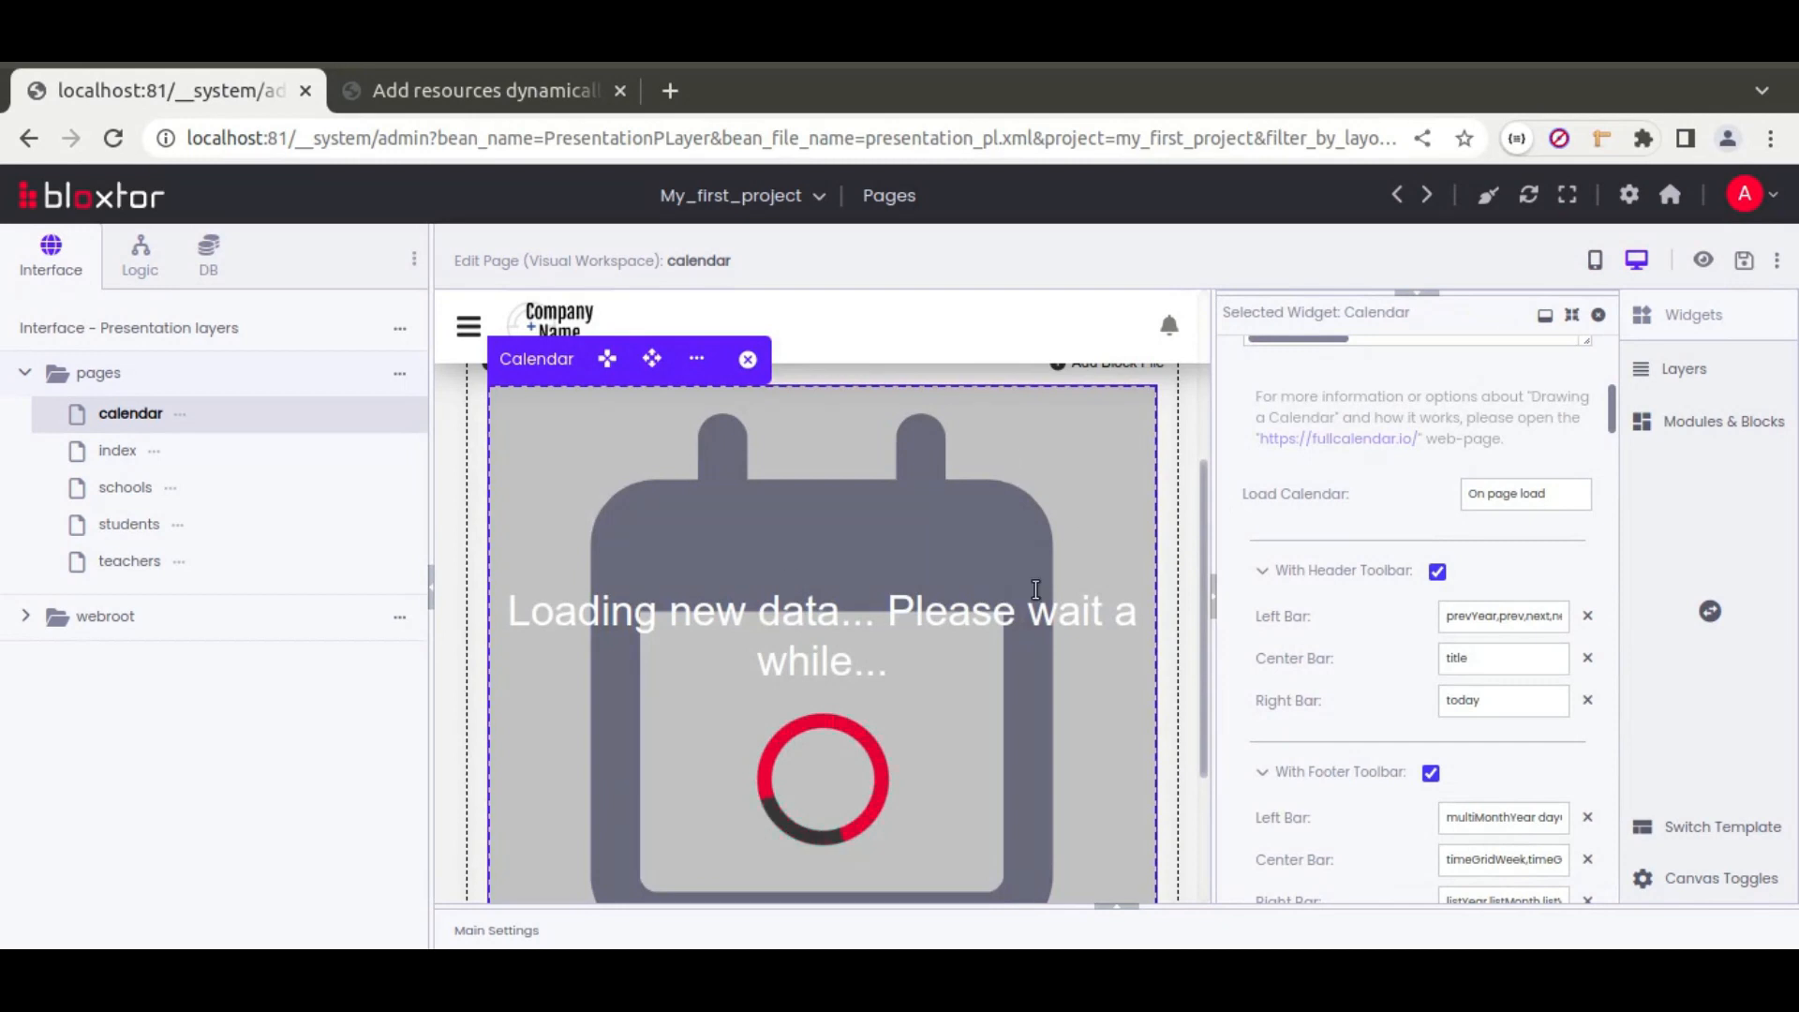
scroll(1415, 563, up, 5)
click(486, 90)
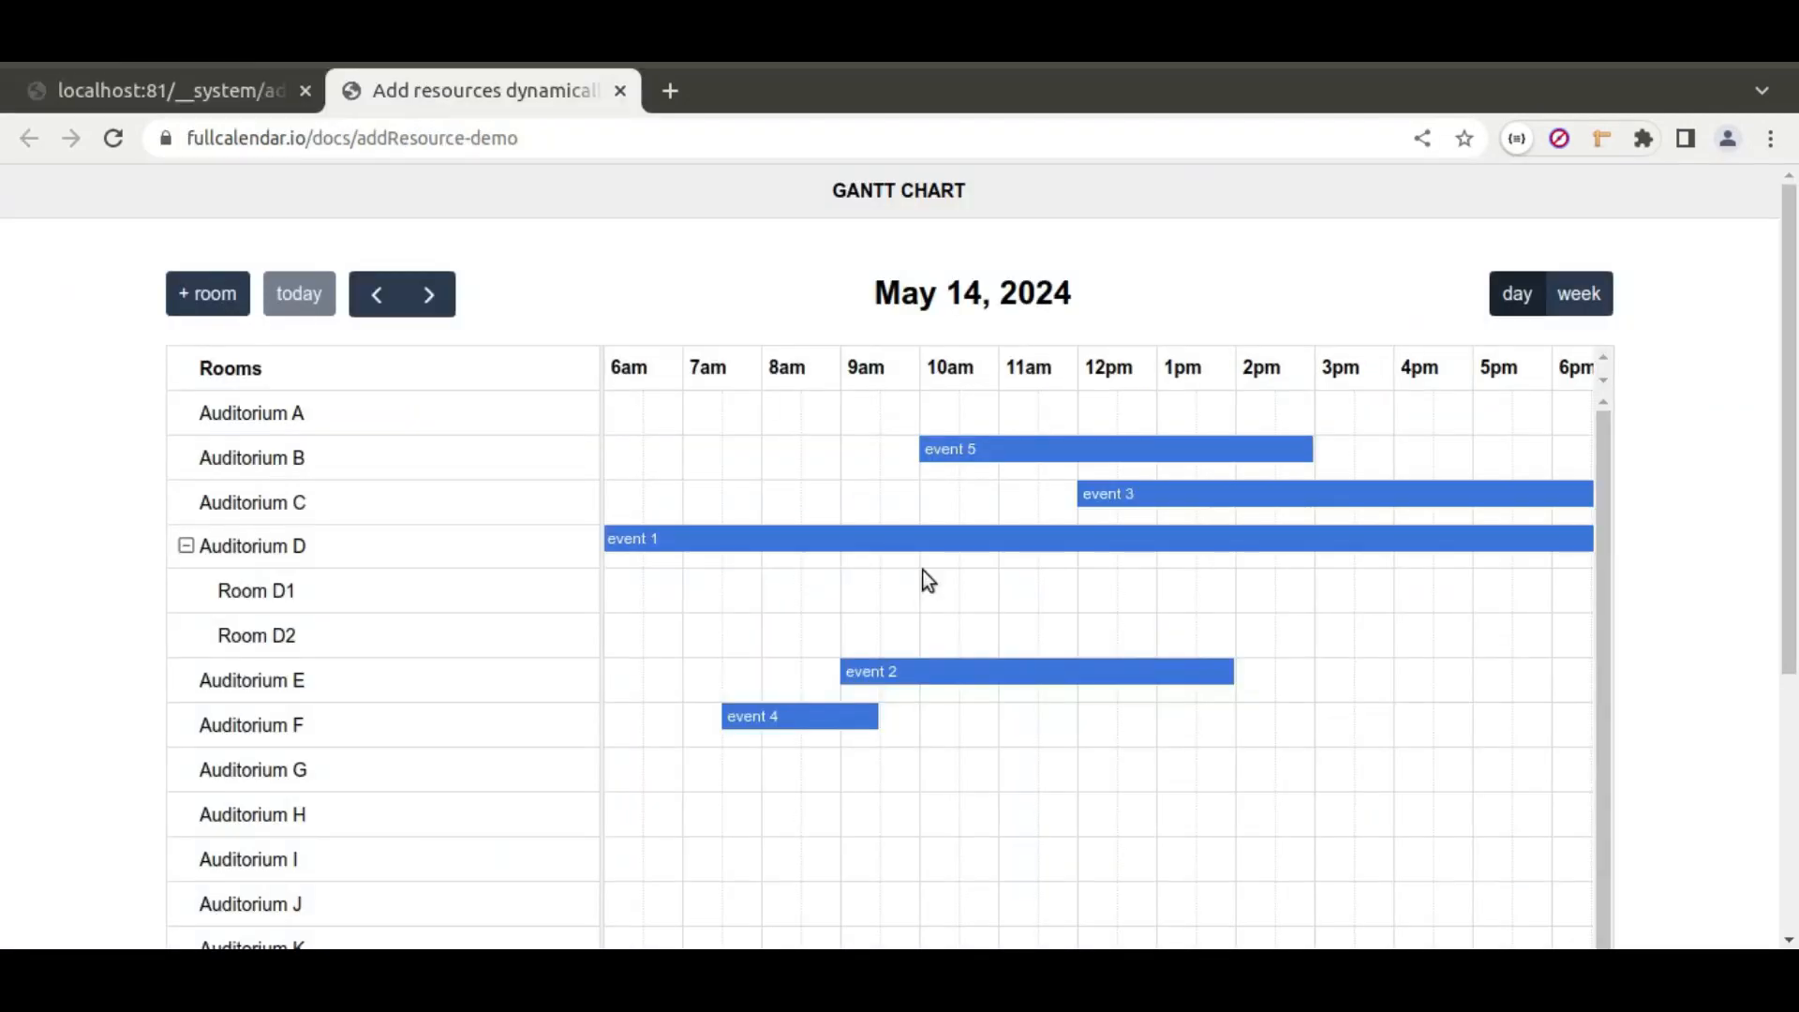
click(201, 93)
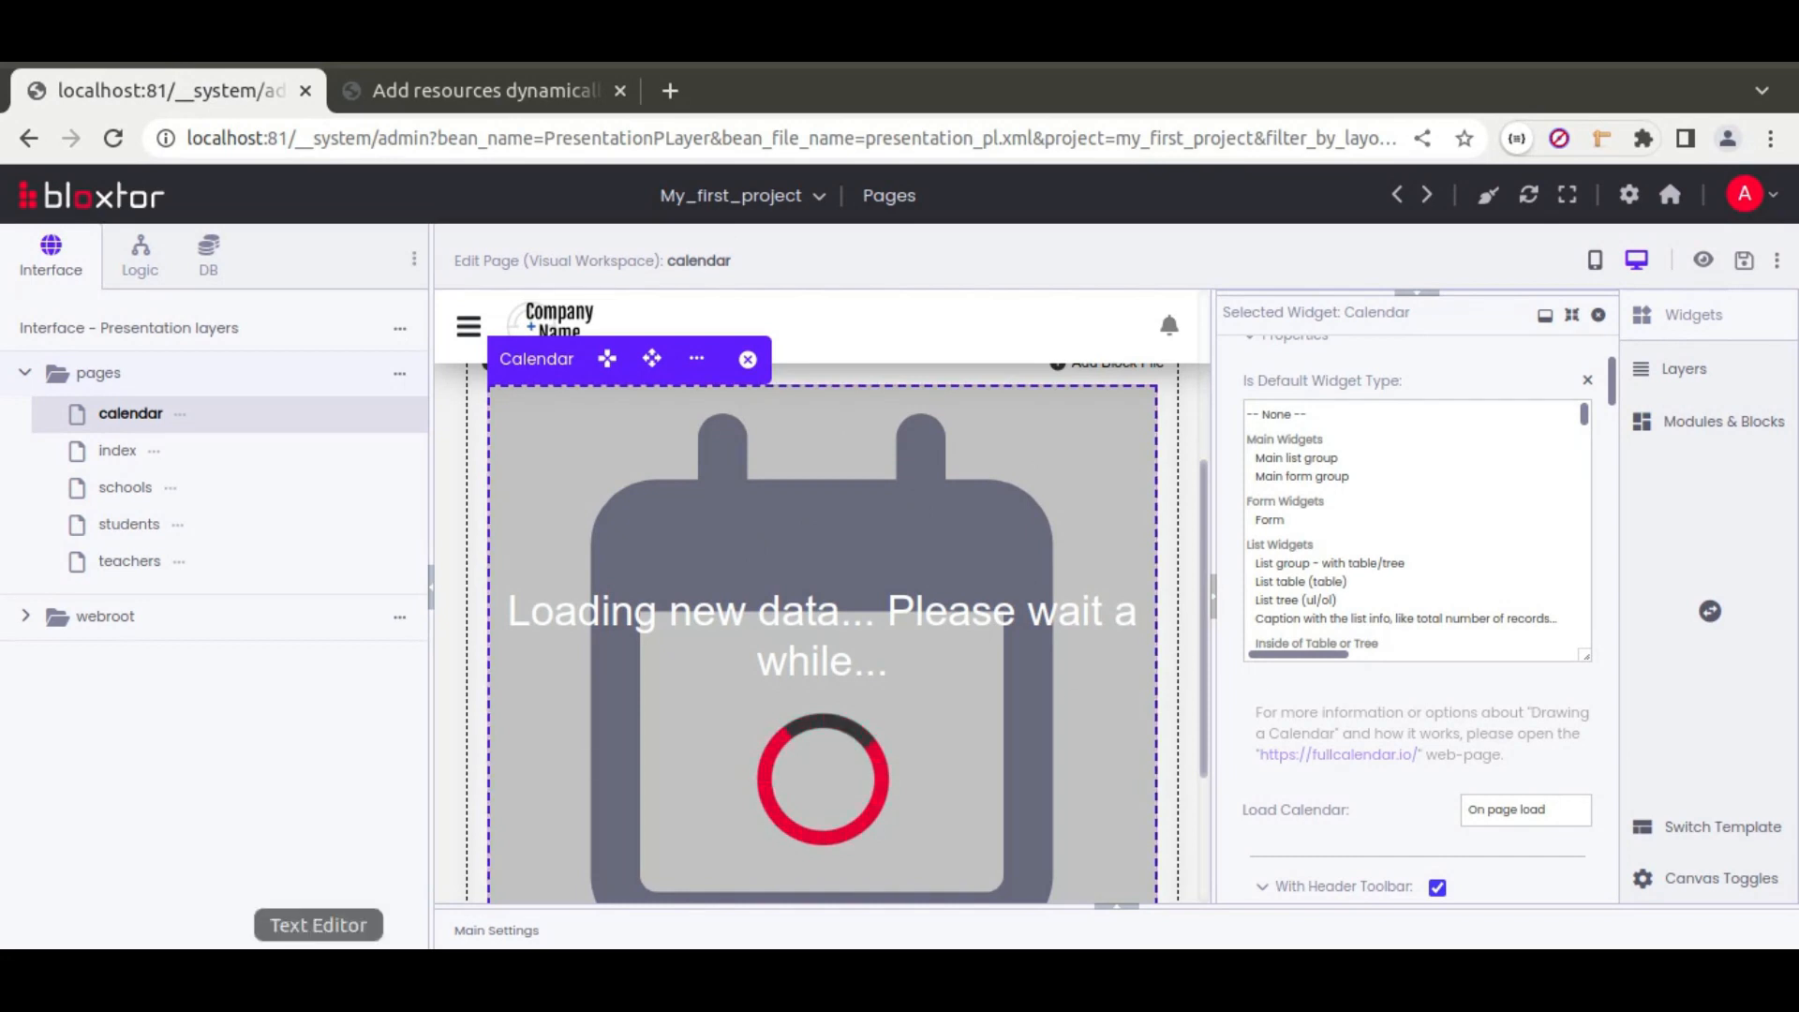
click(319, 975)
click(492, 258)
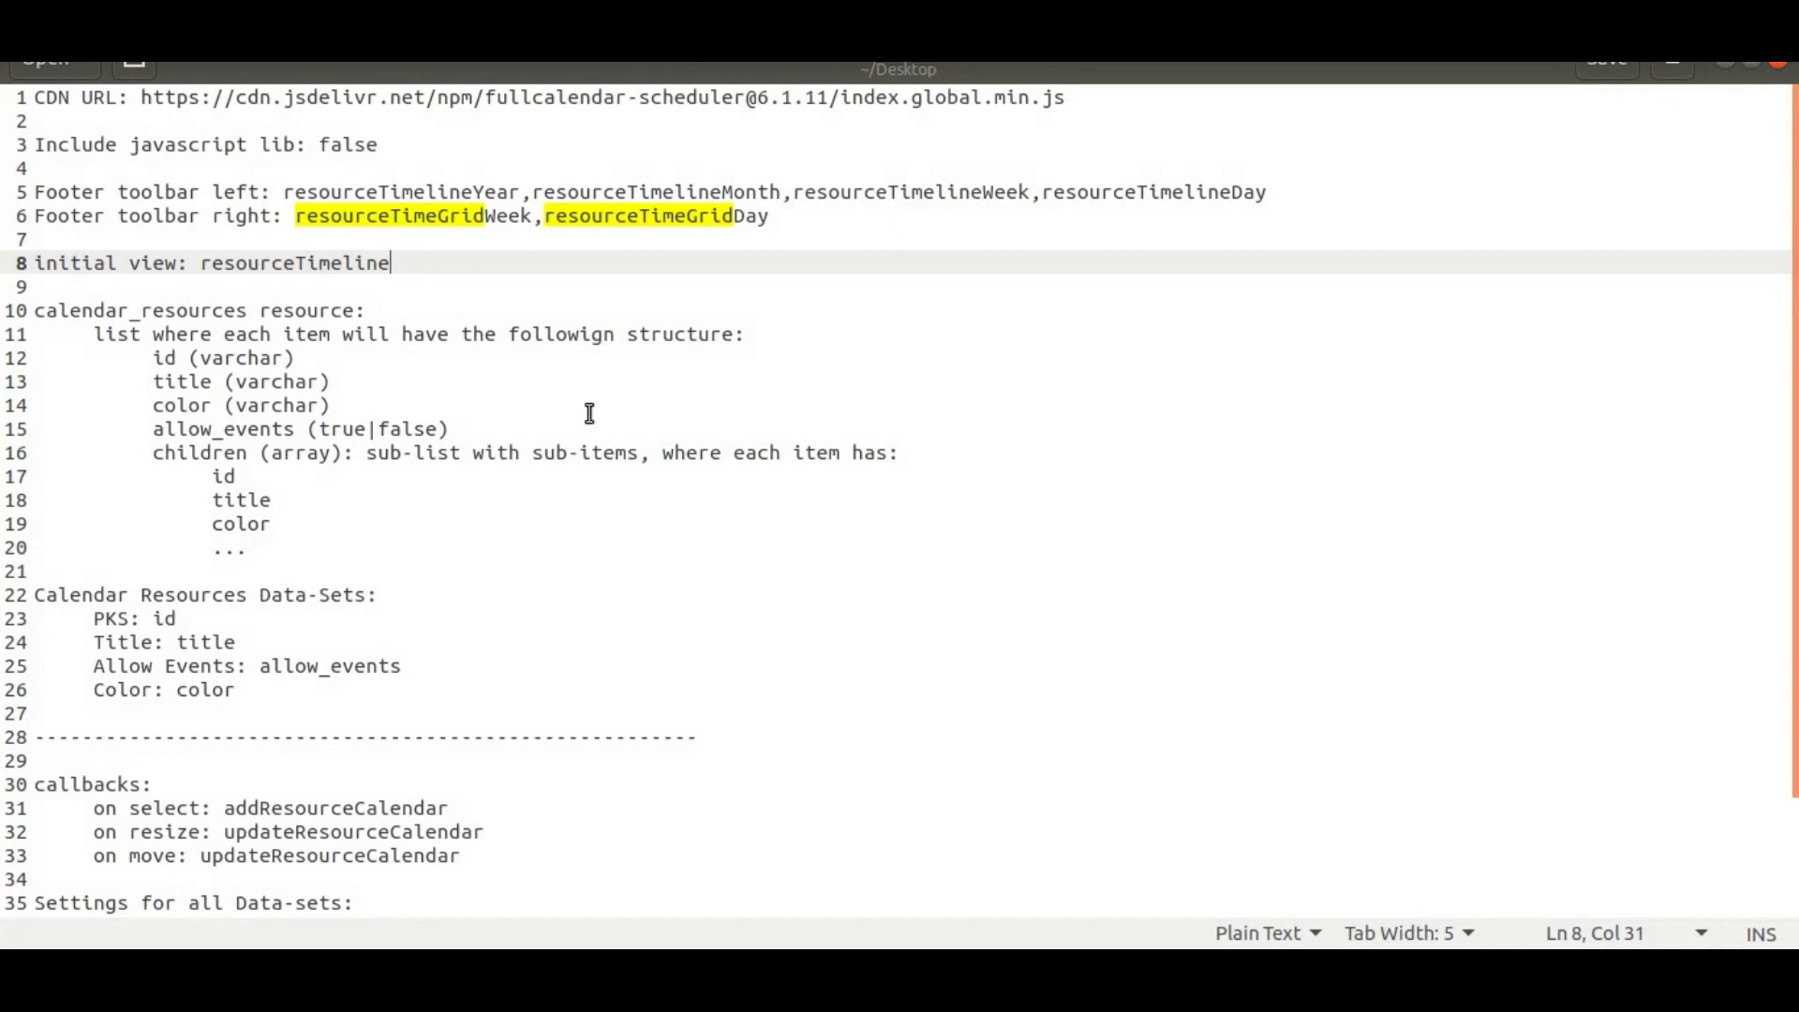
key(alt+Tab)
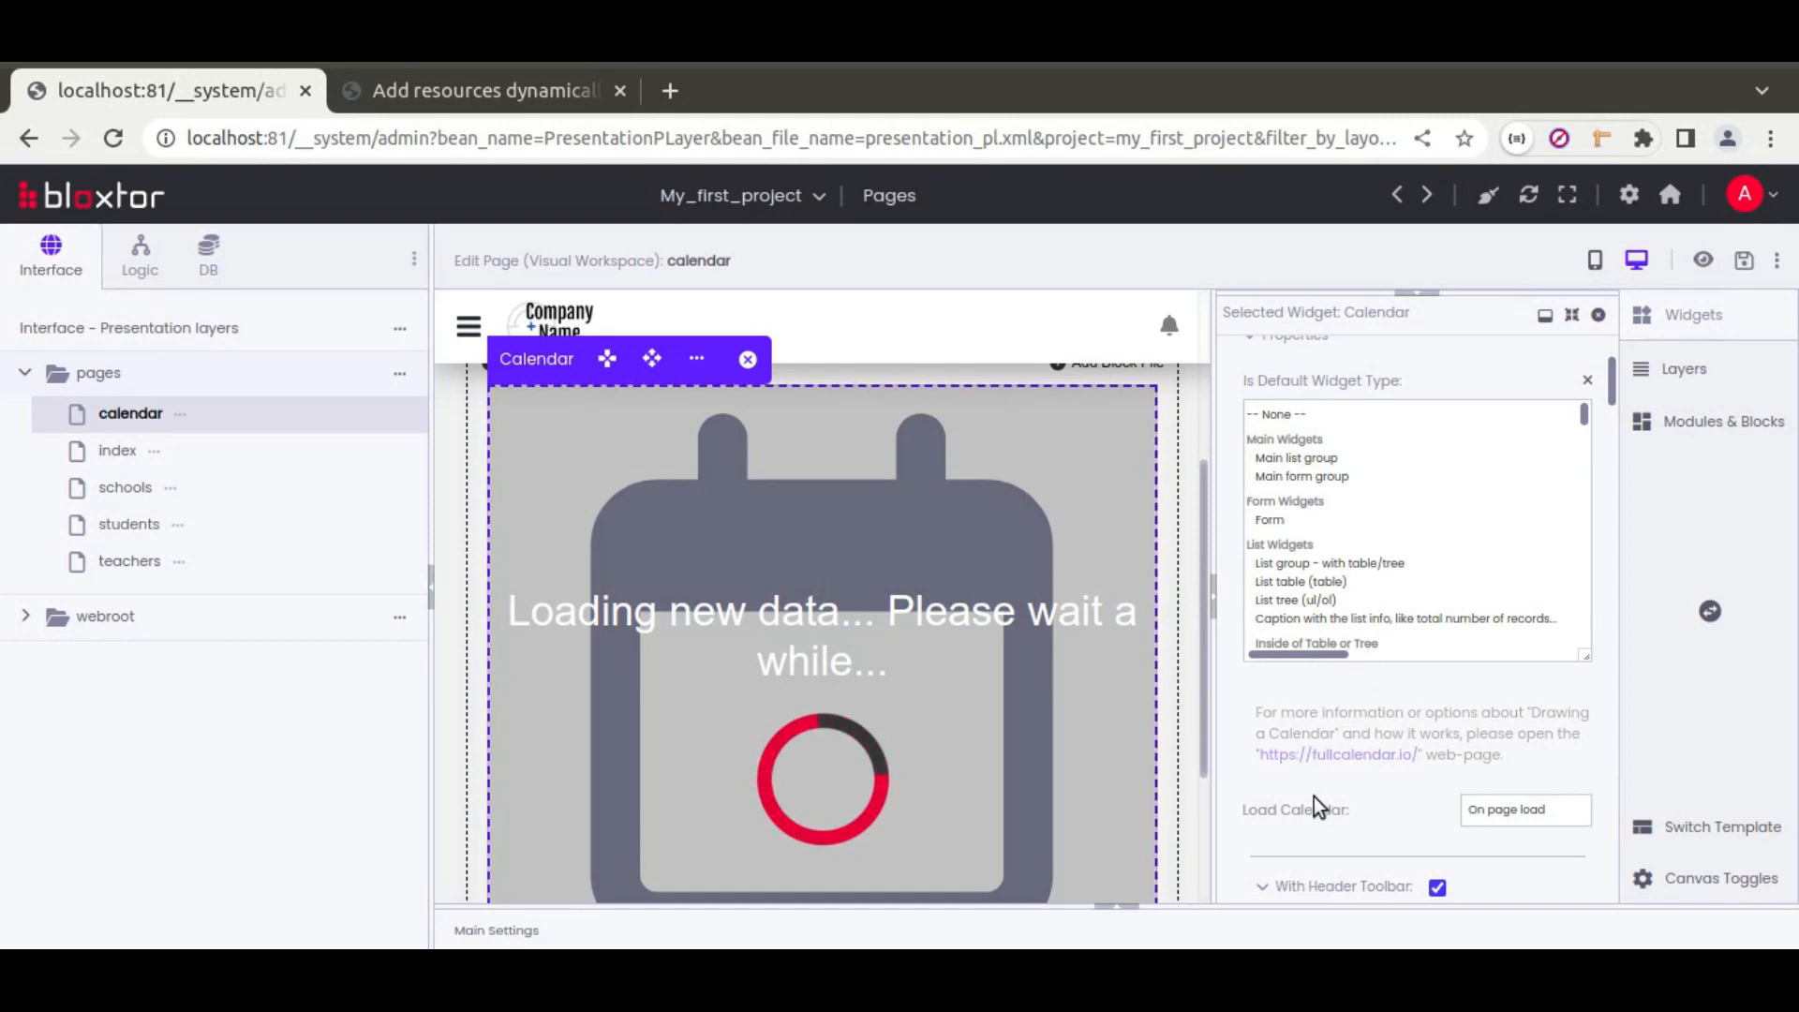
Step: Expand the Calendar's Advanced settings, uncheck Include Javascript Lib, then view the FullCalendar demo
scroll(1229, 712, down, 10)
scroll(1229, 711, down, 10)
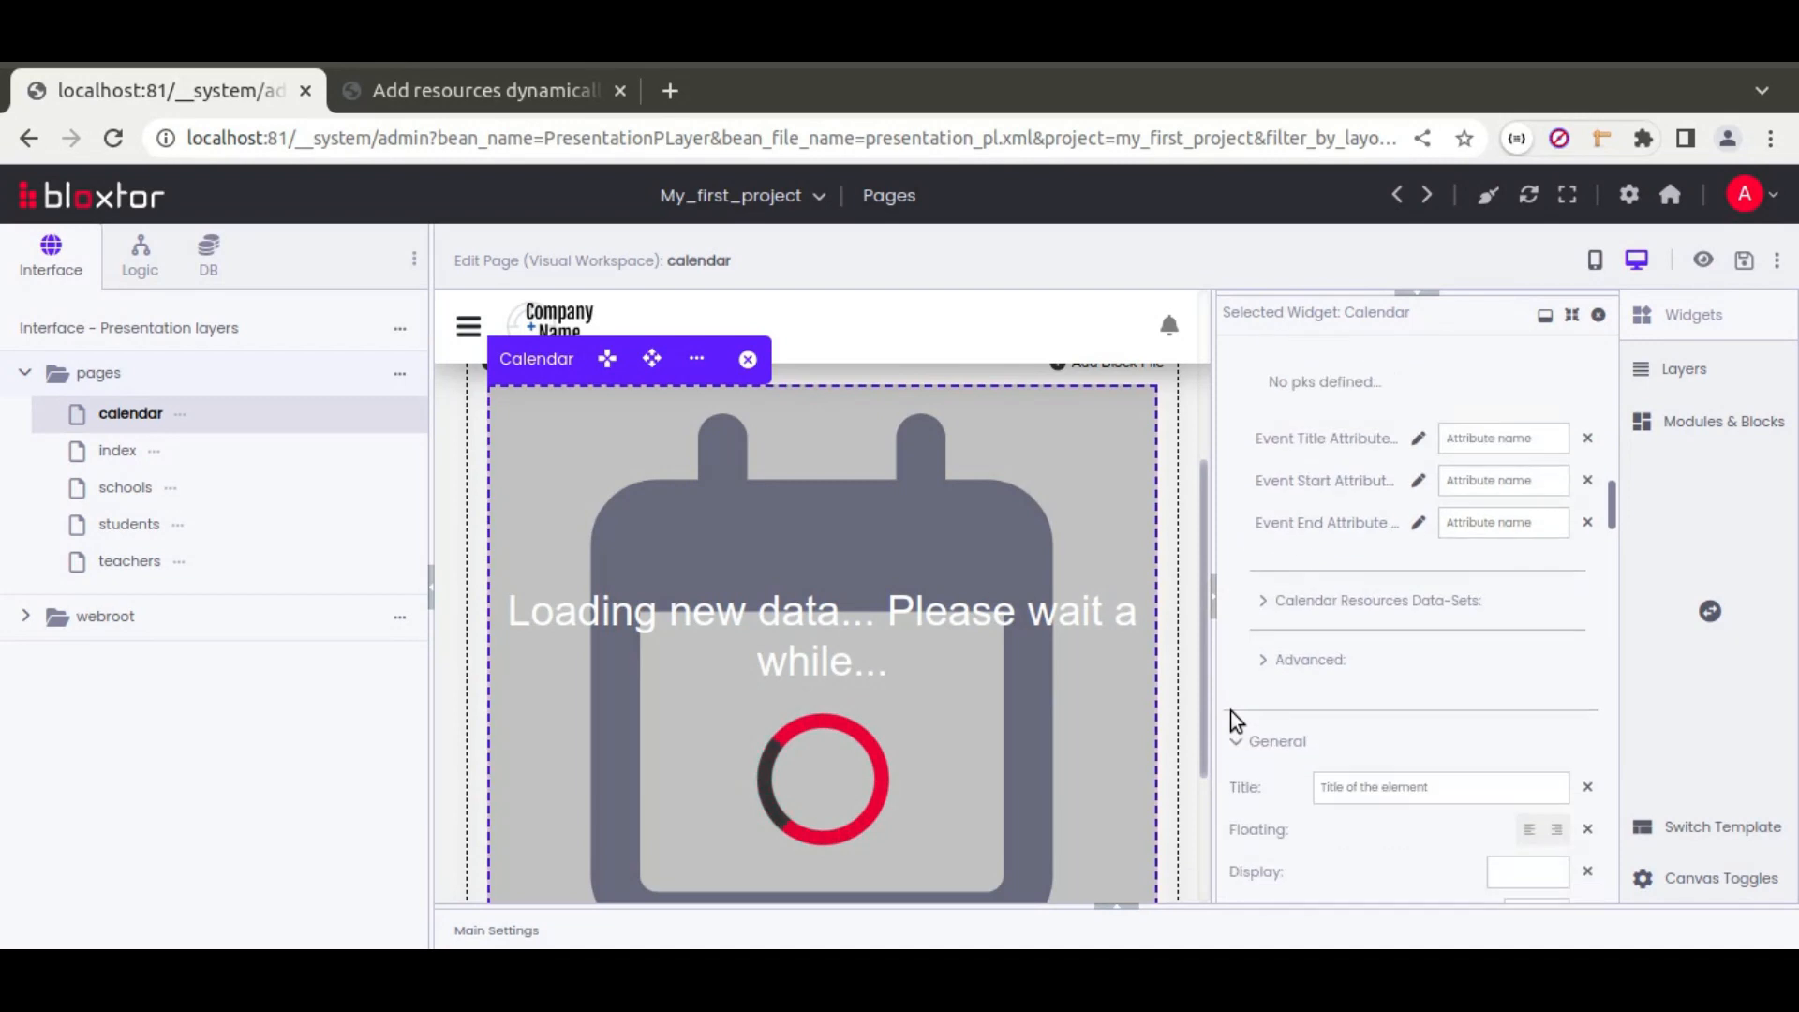
click(1261, 660)
scroll(1247, 649, down, 2)
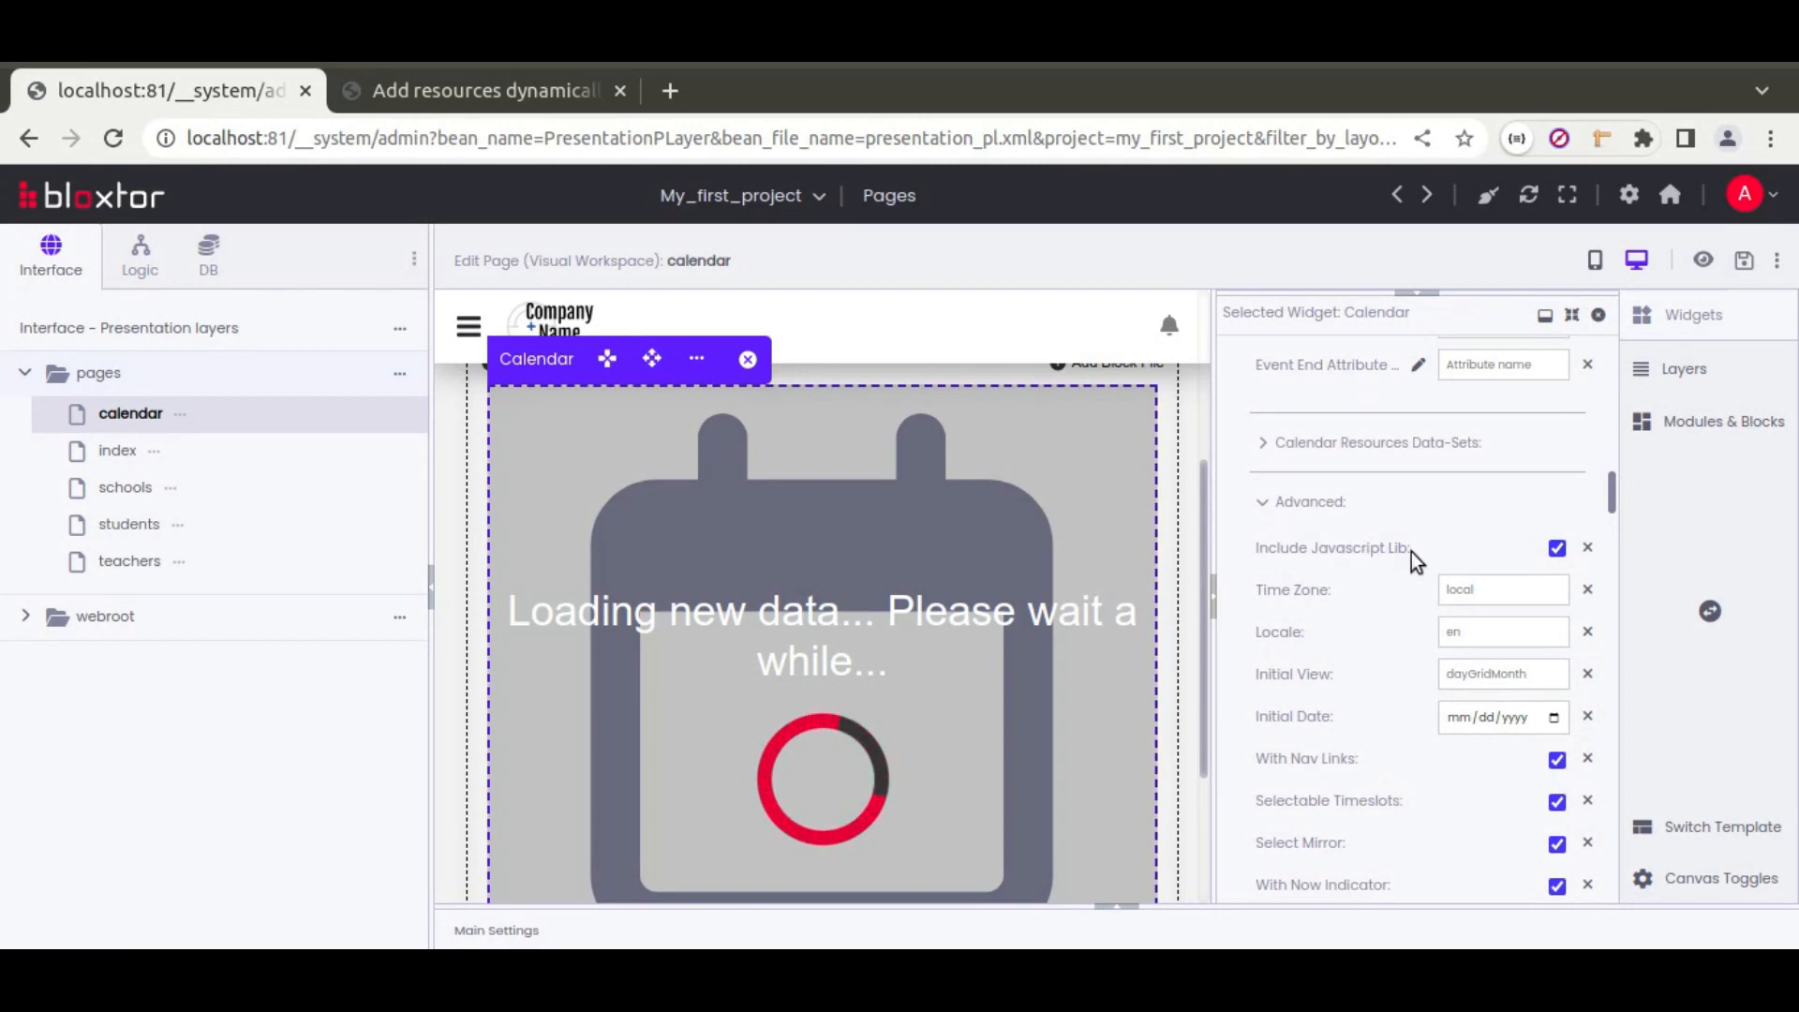
mouse_move(1368, 559)
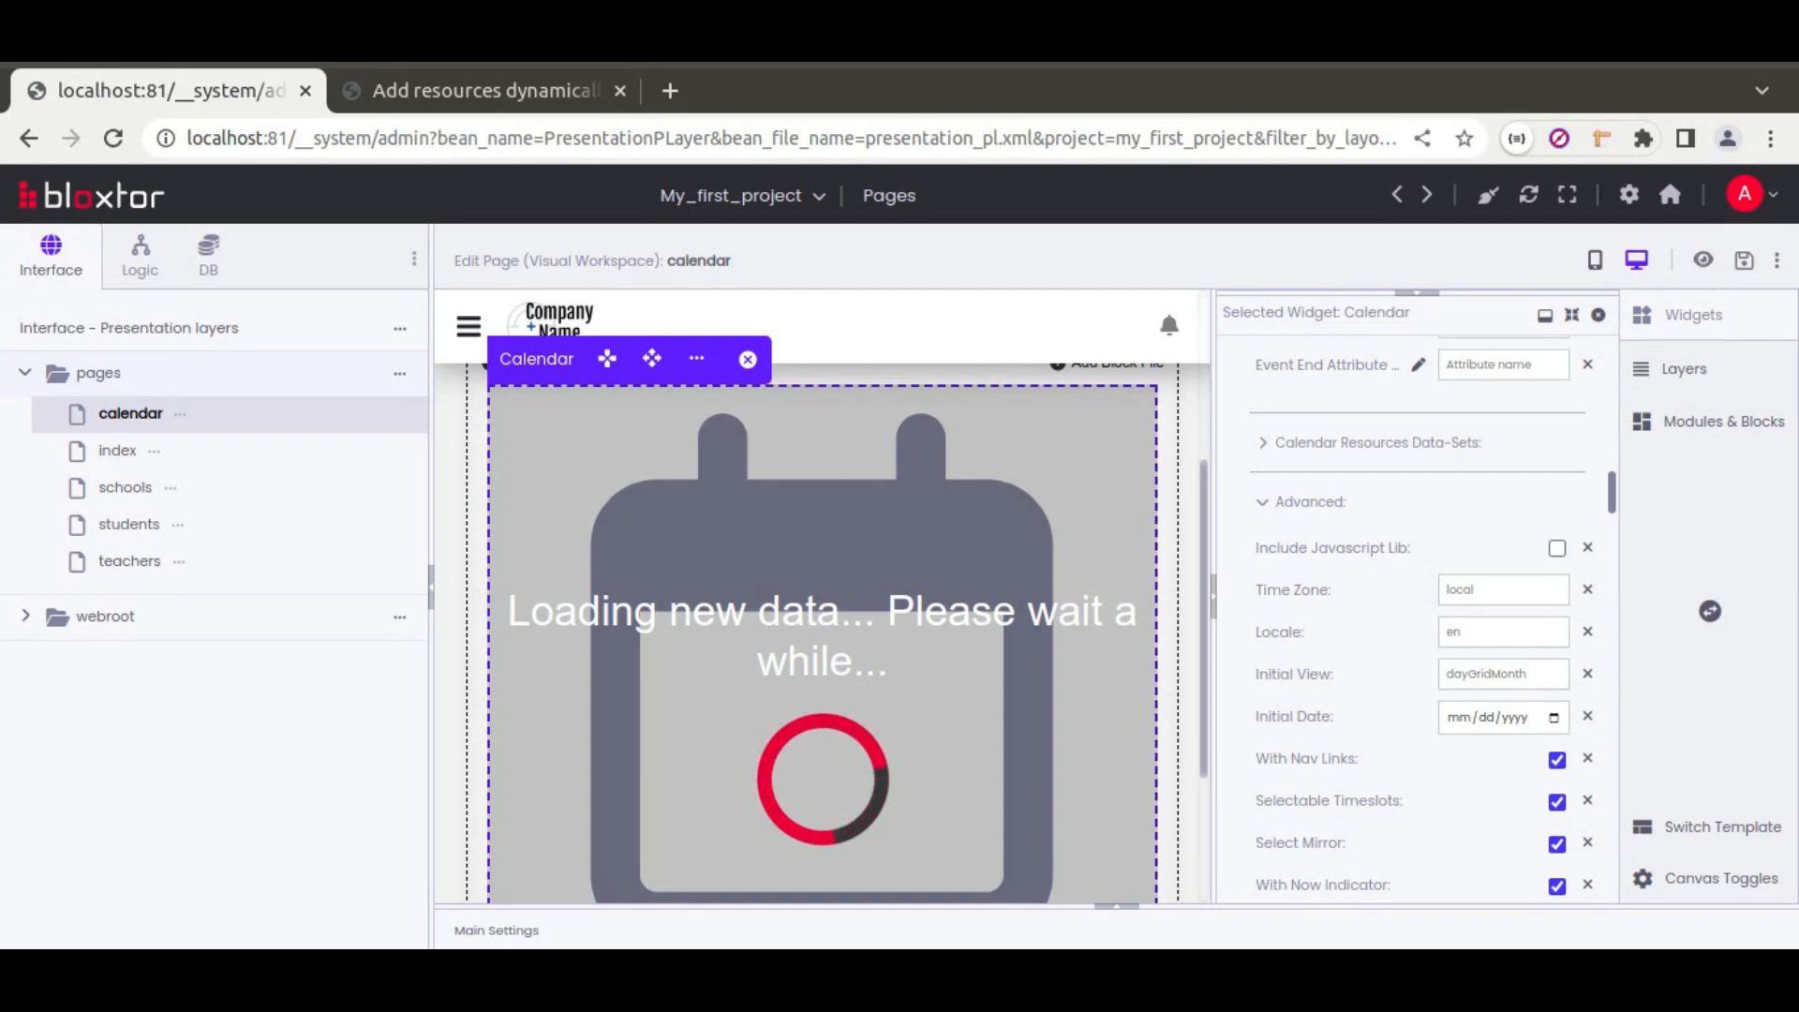
click(482, 90)
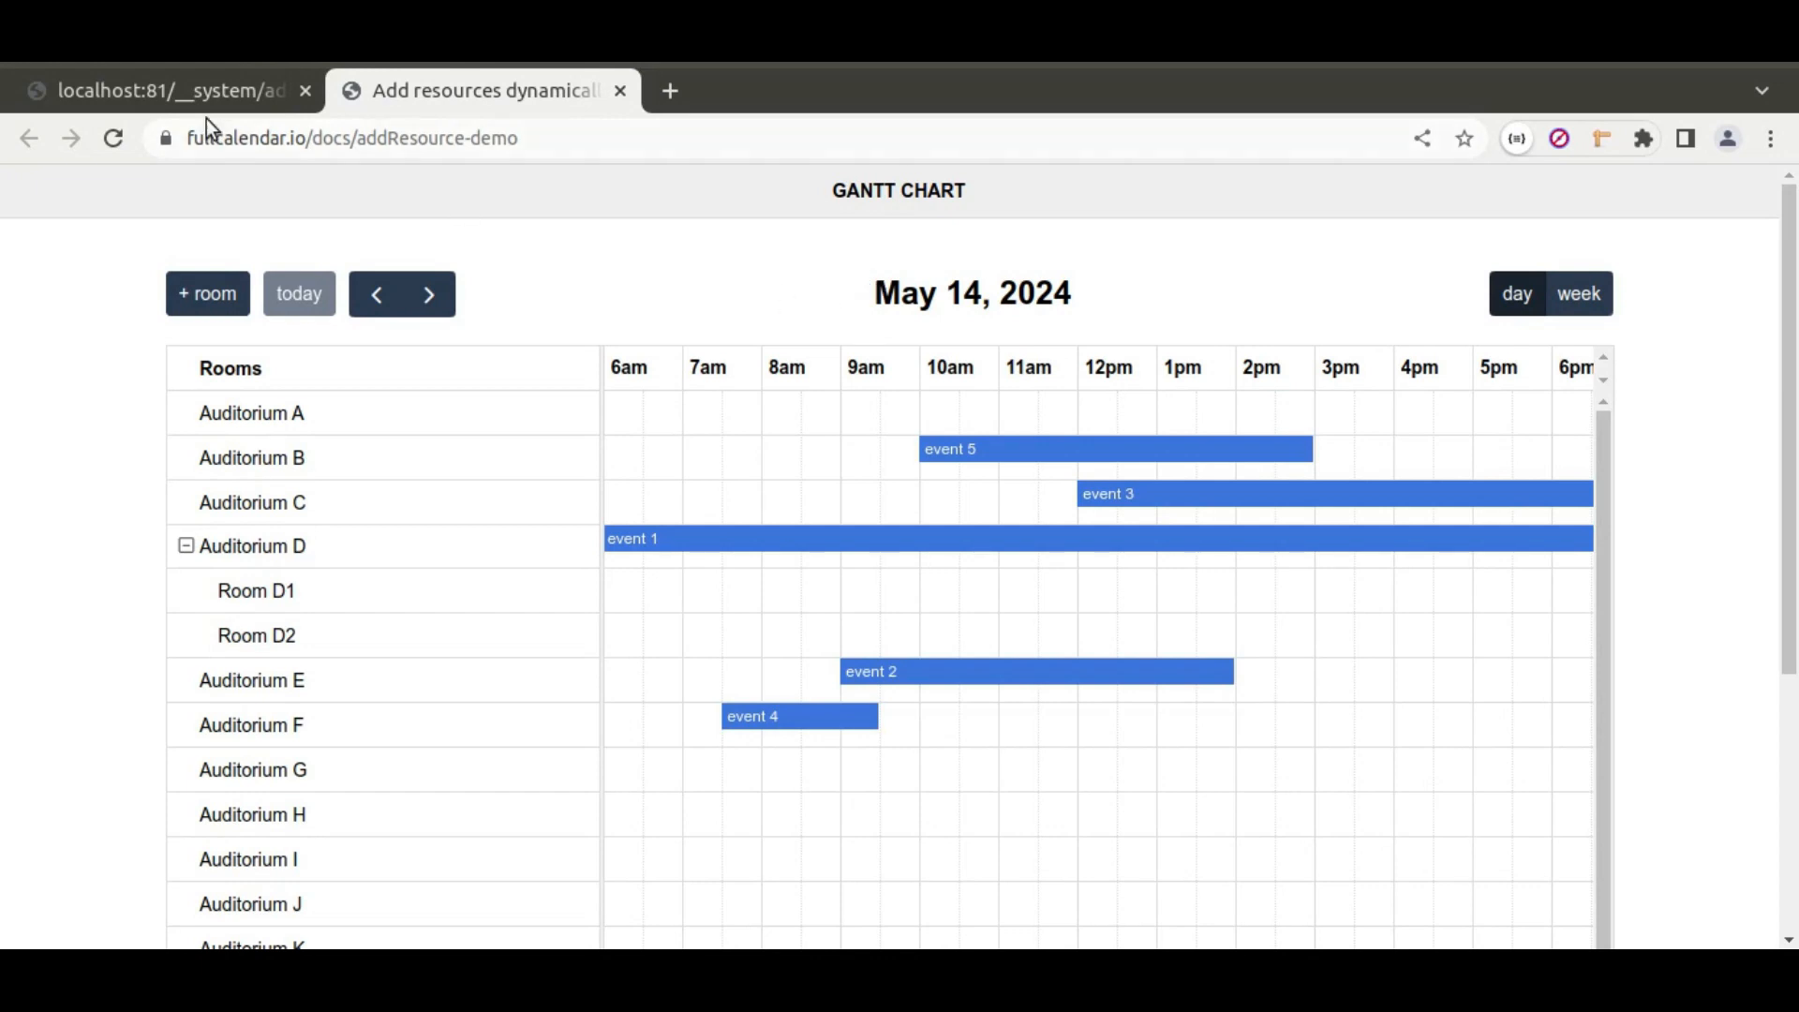
Step: Select the fullcalendar-scheduler 6.1.11 CDN URL on line 1 of the setup notes
click(203, 87)
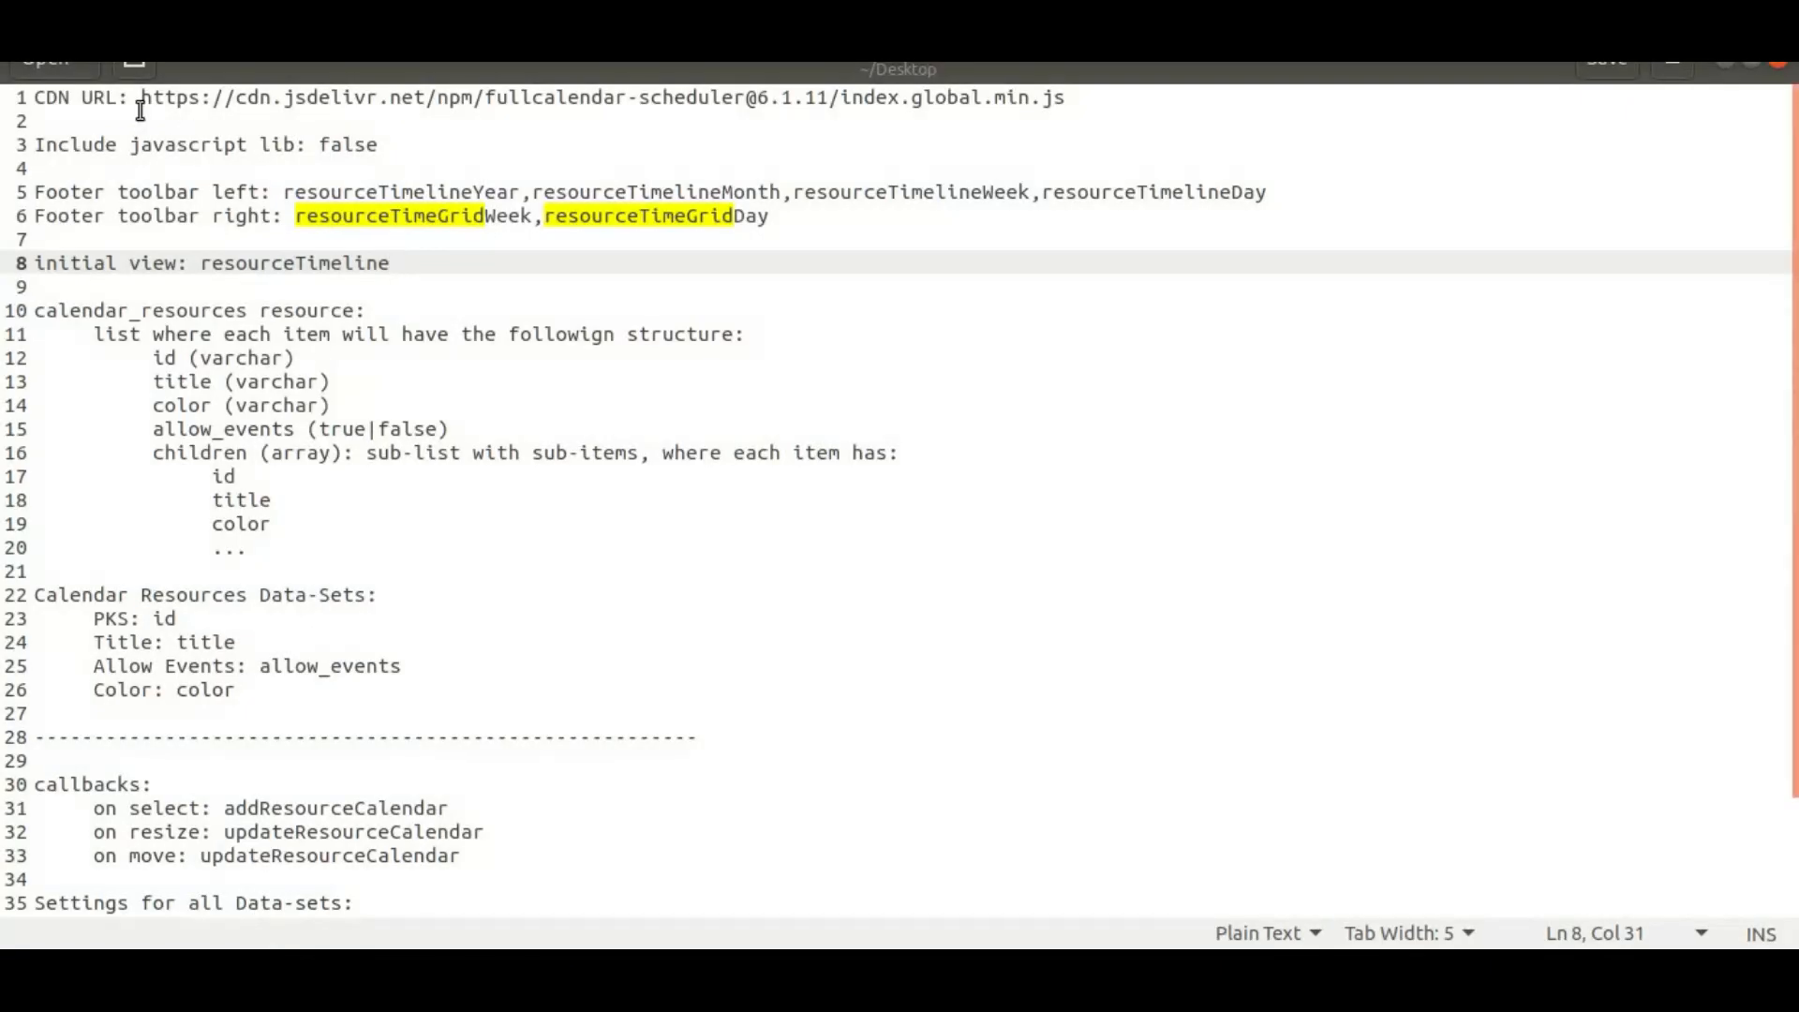
drag(147, 101, 1046, 103)
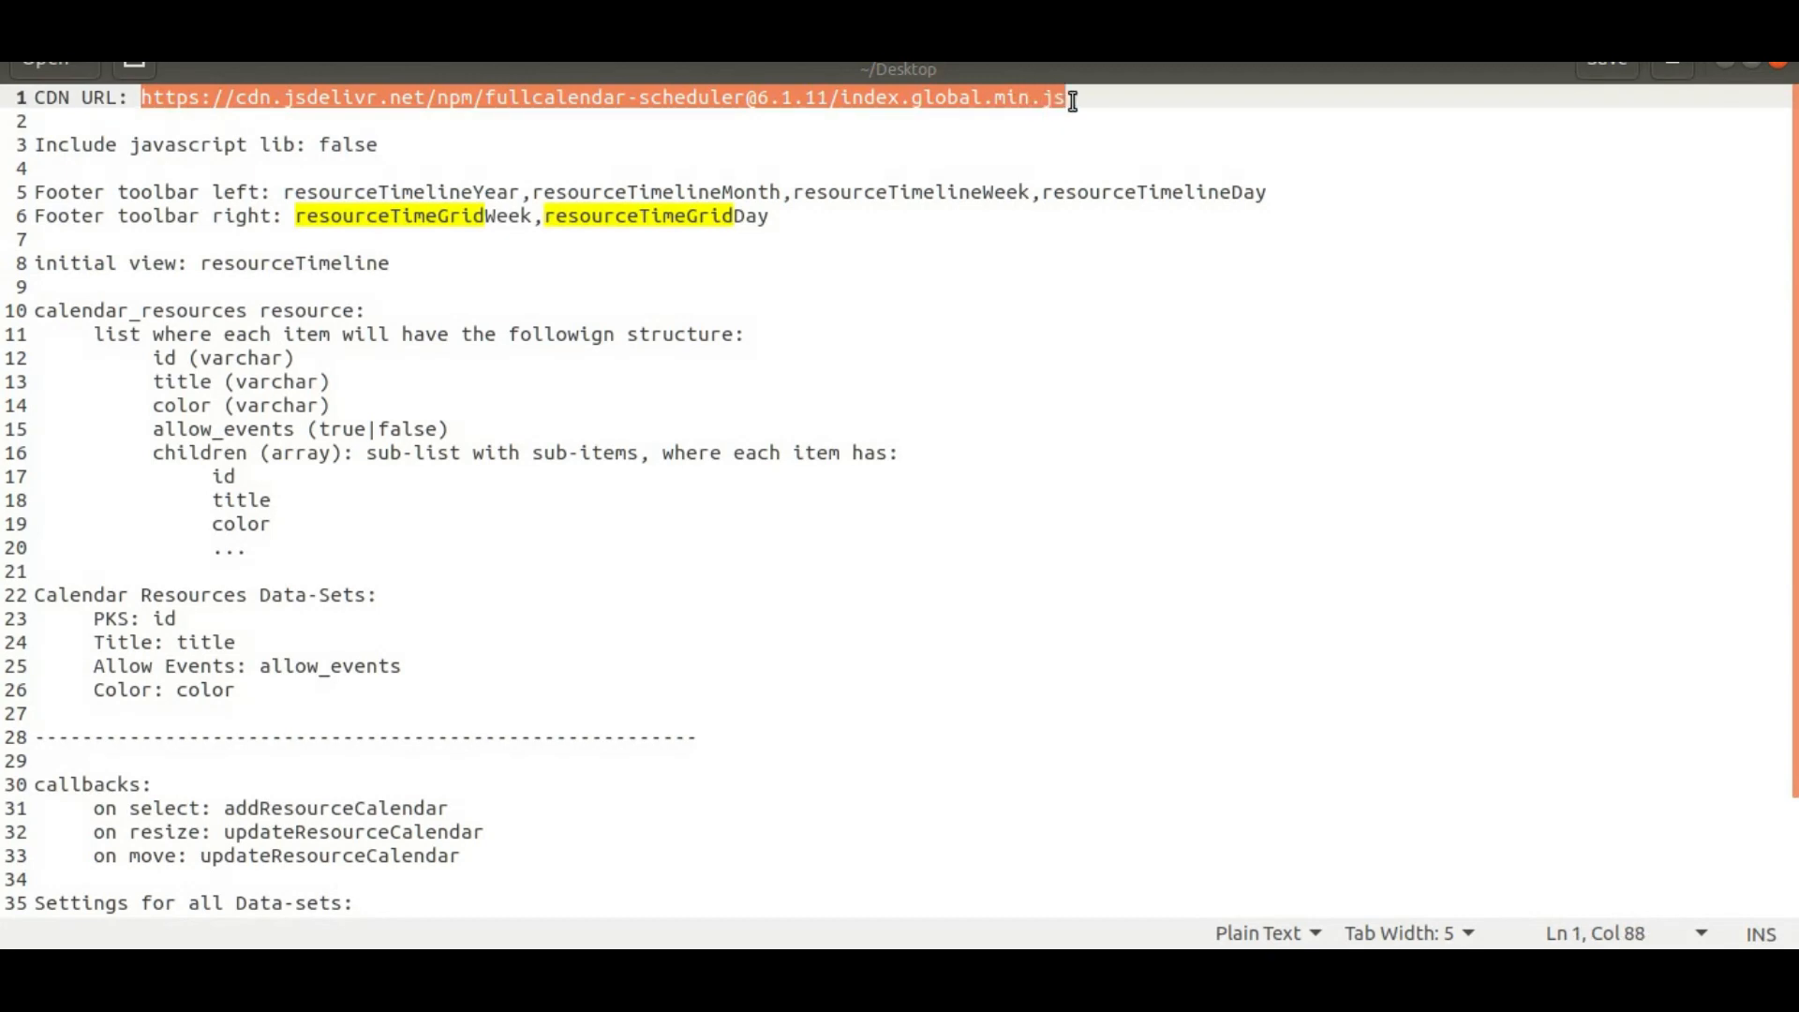
key(alt+Tab)
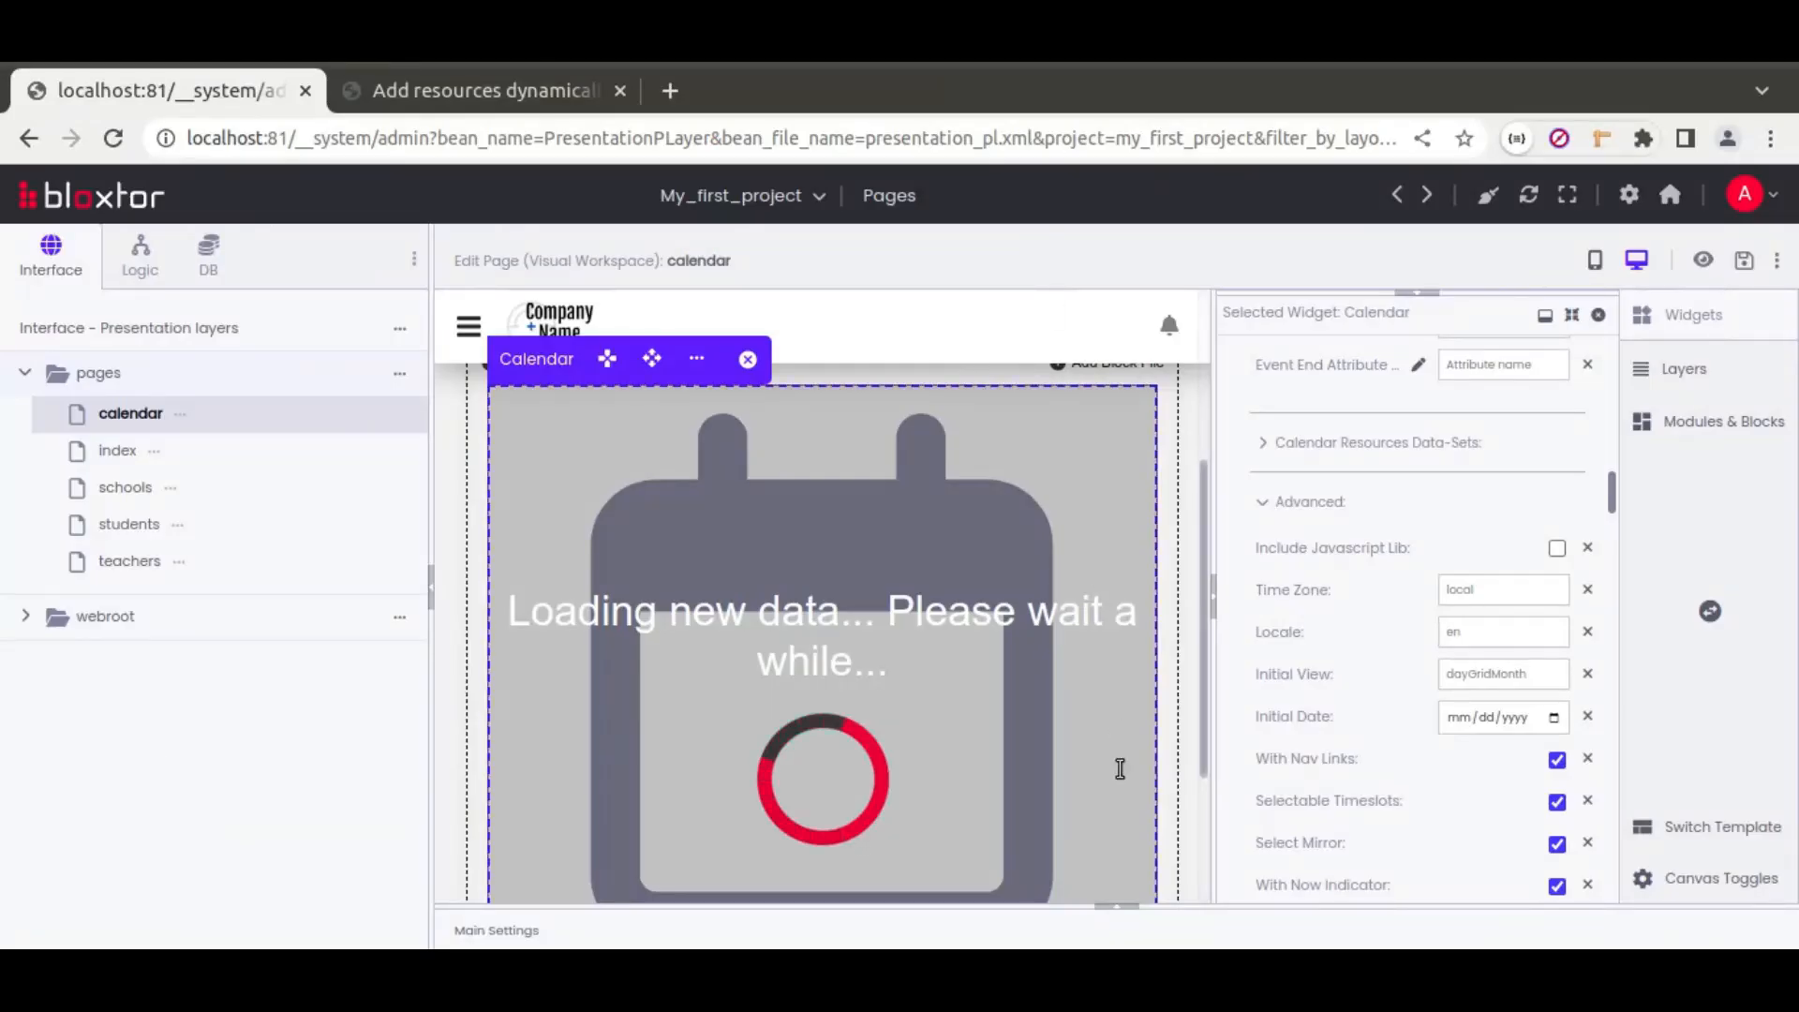
click(1131, 907)
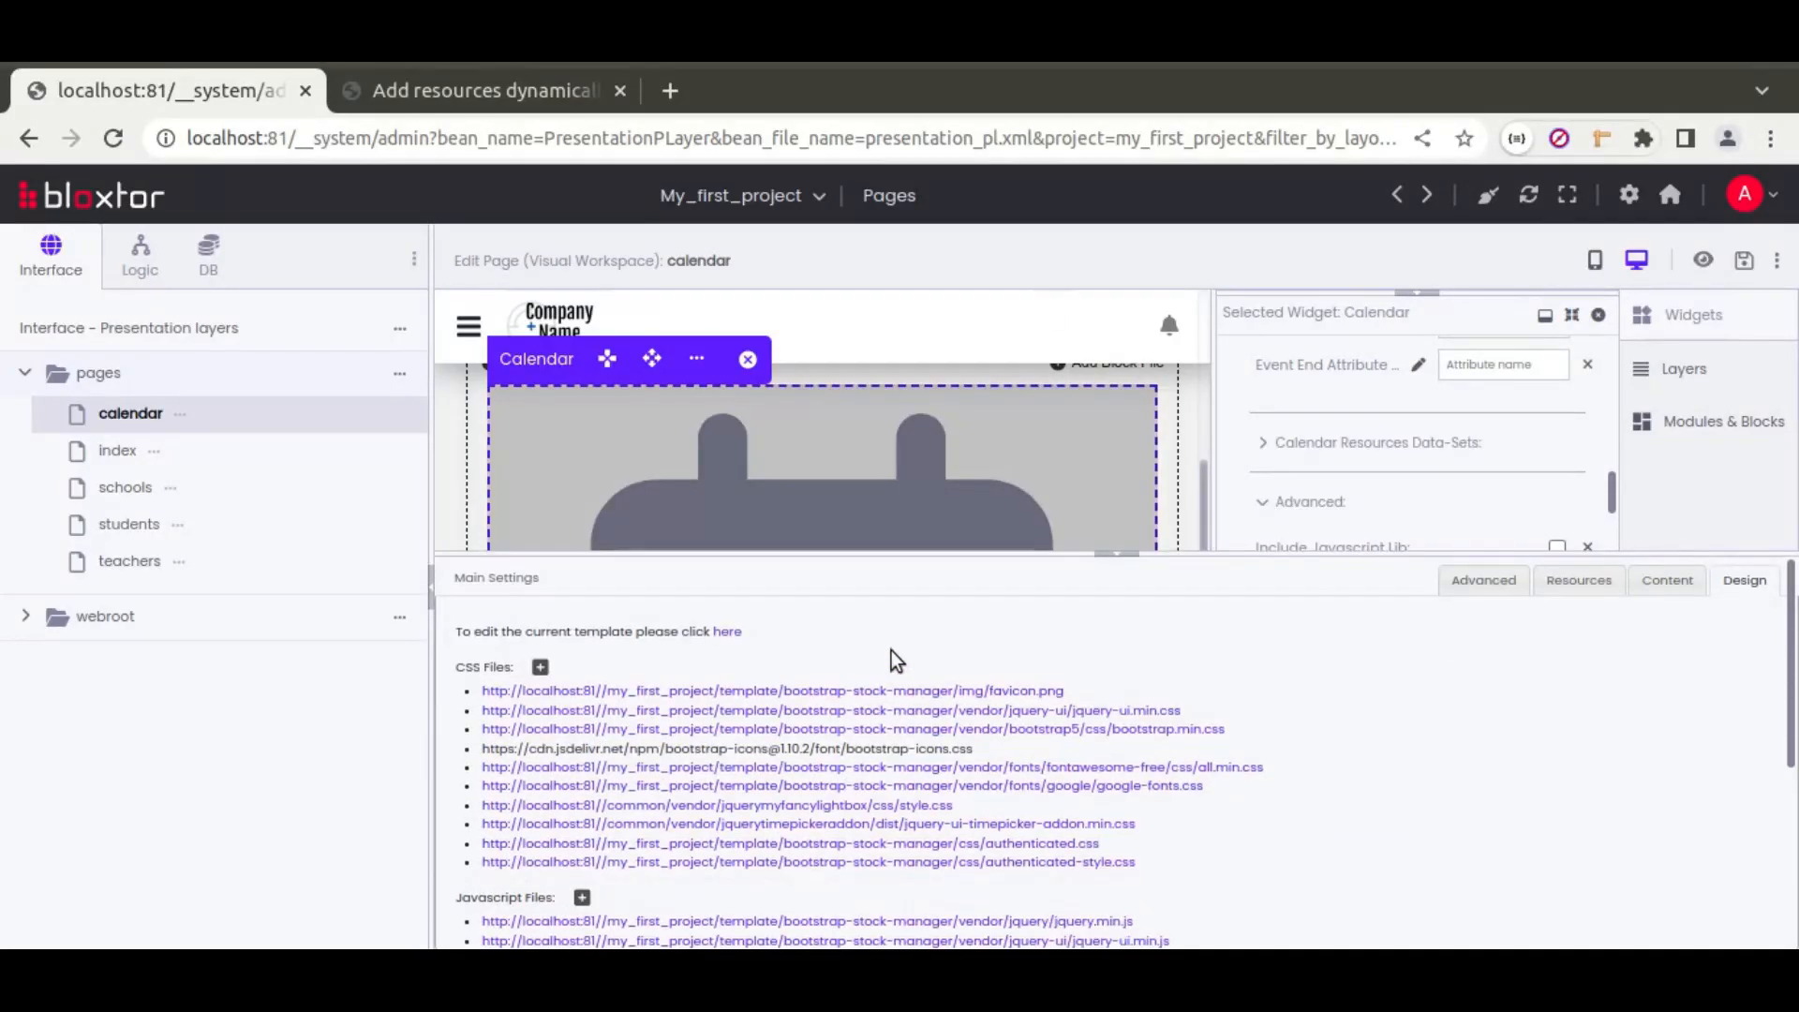
scroll(641, 850, down, 2)
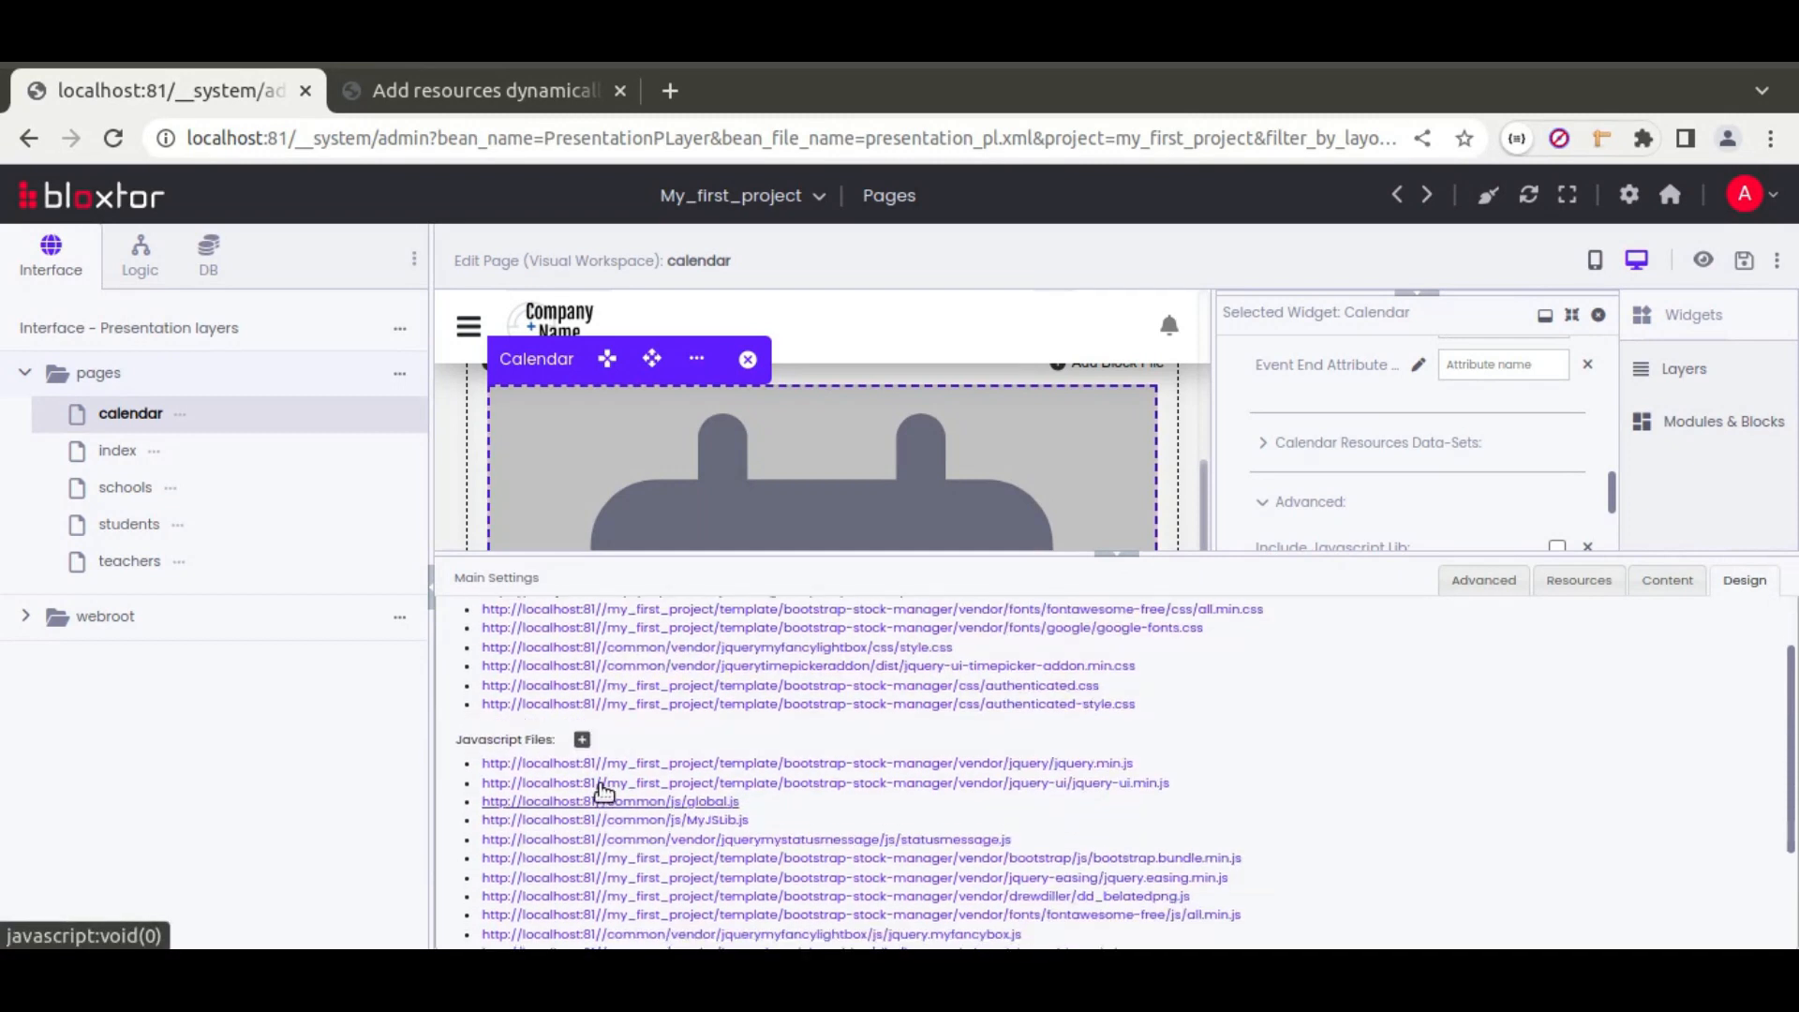
click(582, 740)
key(ctrl+v)
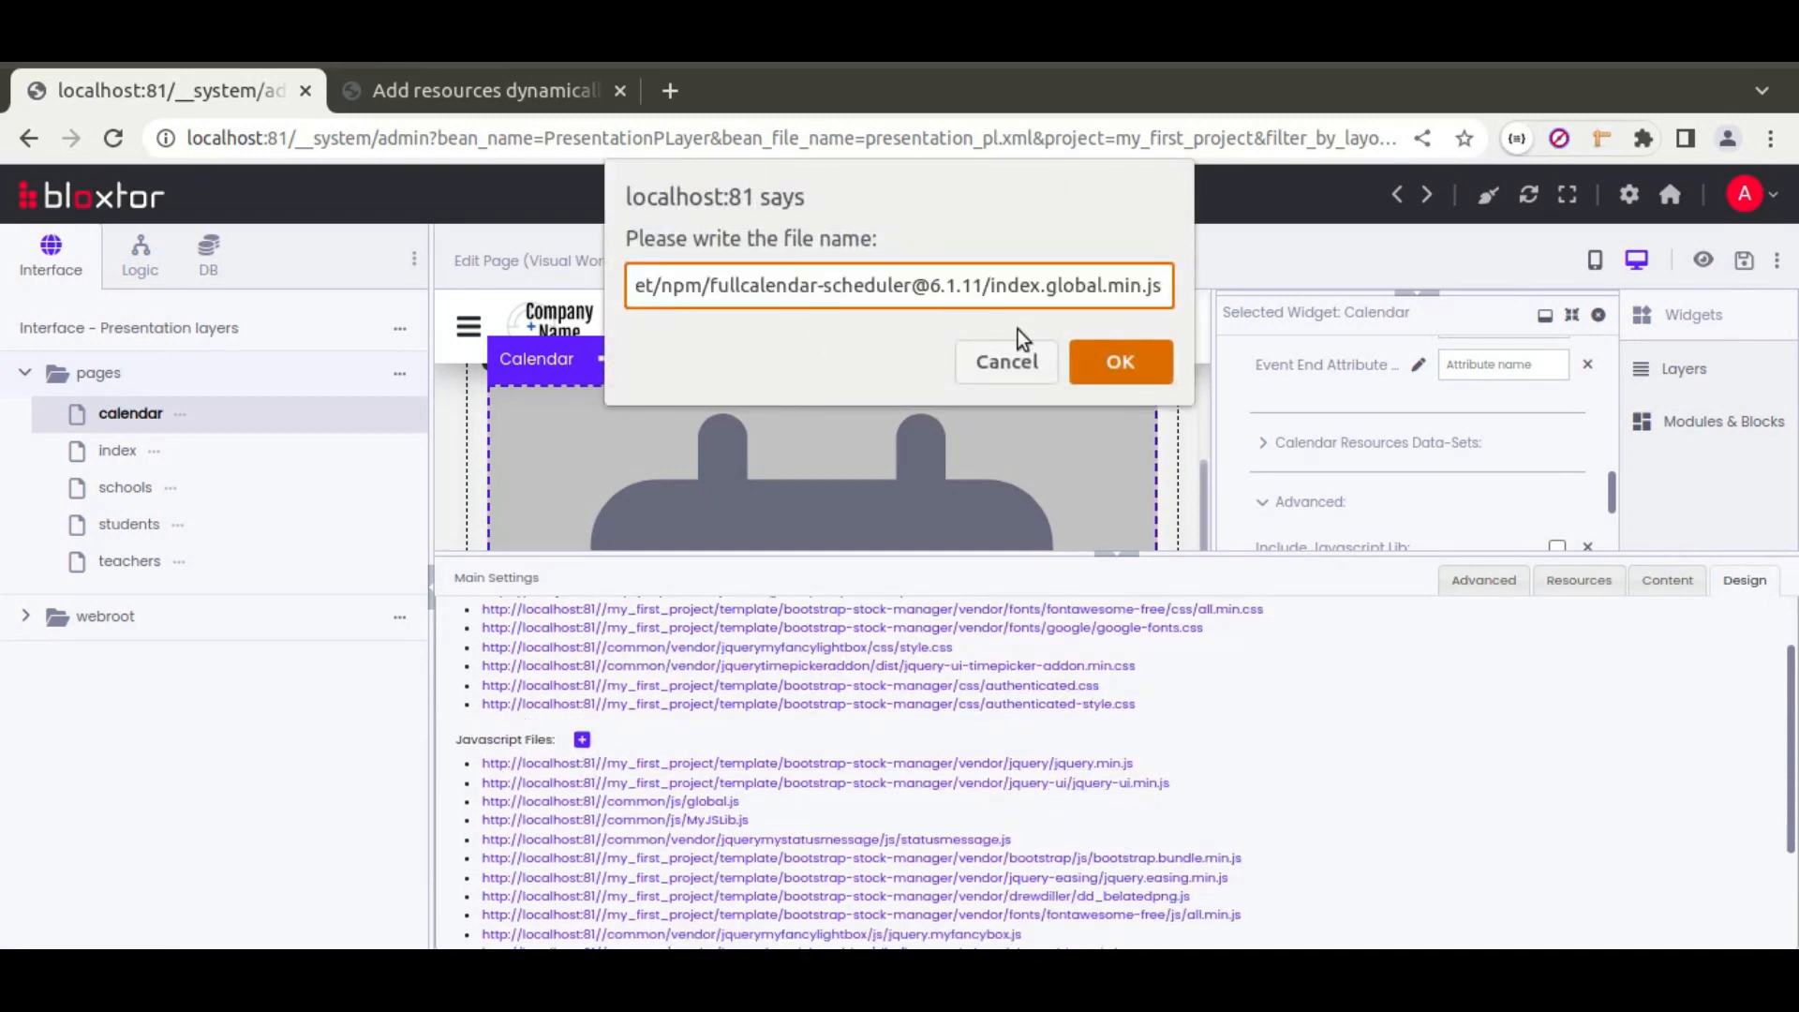
click(1124, 363)
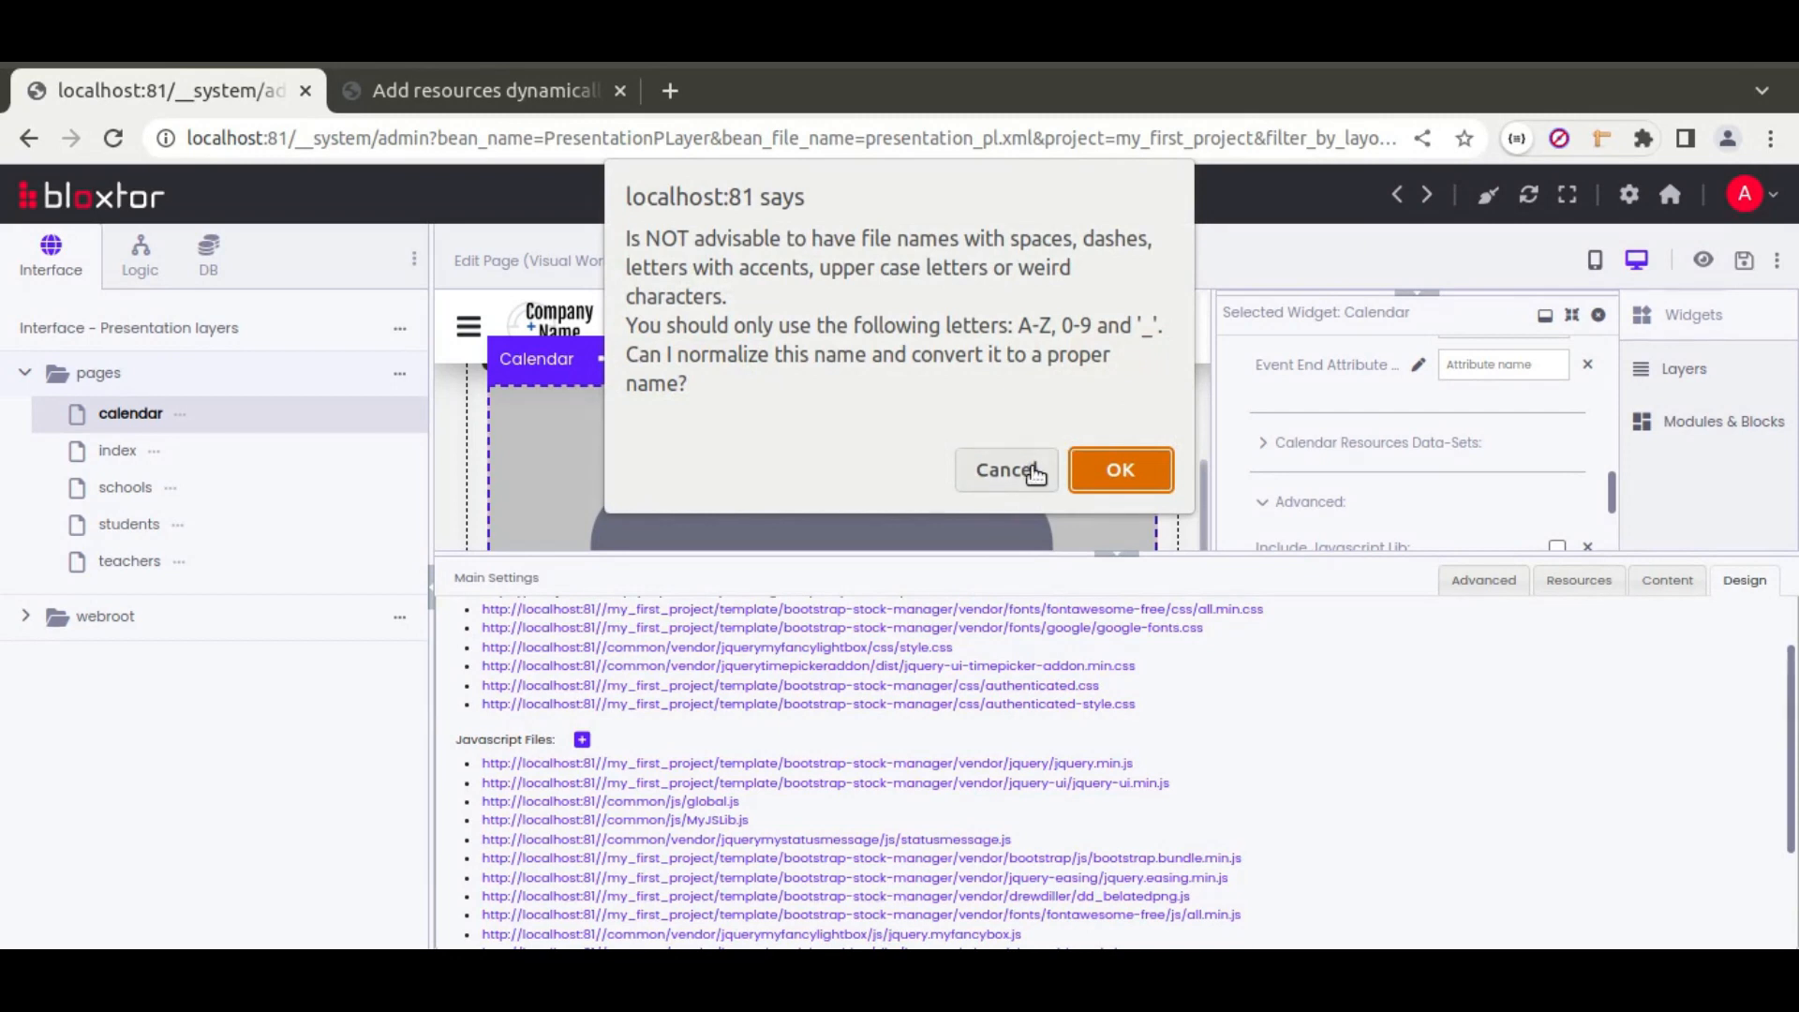
click(1034, 473)
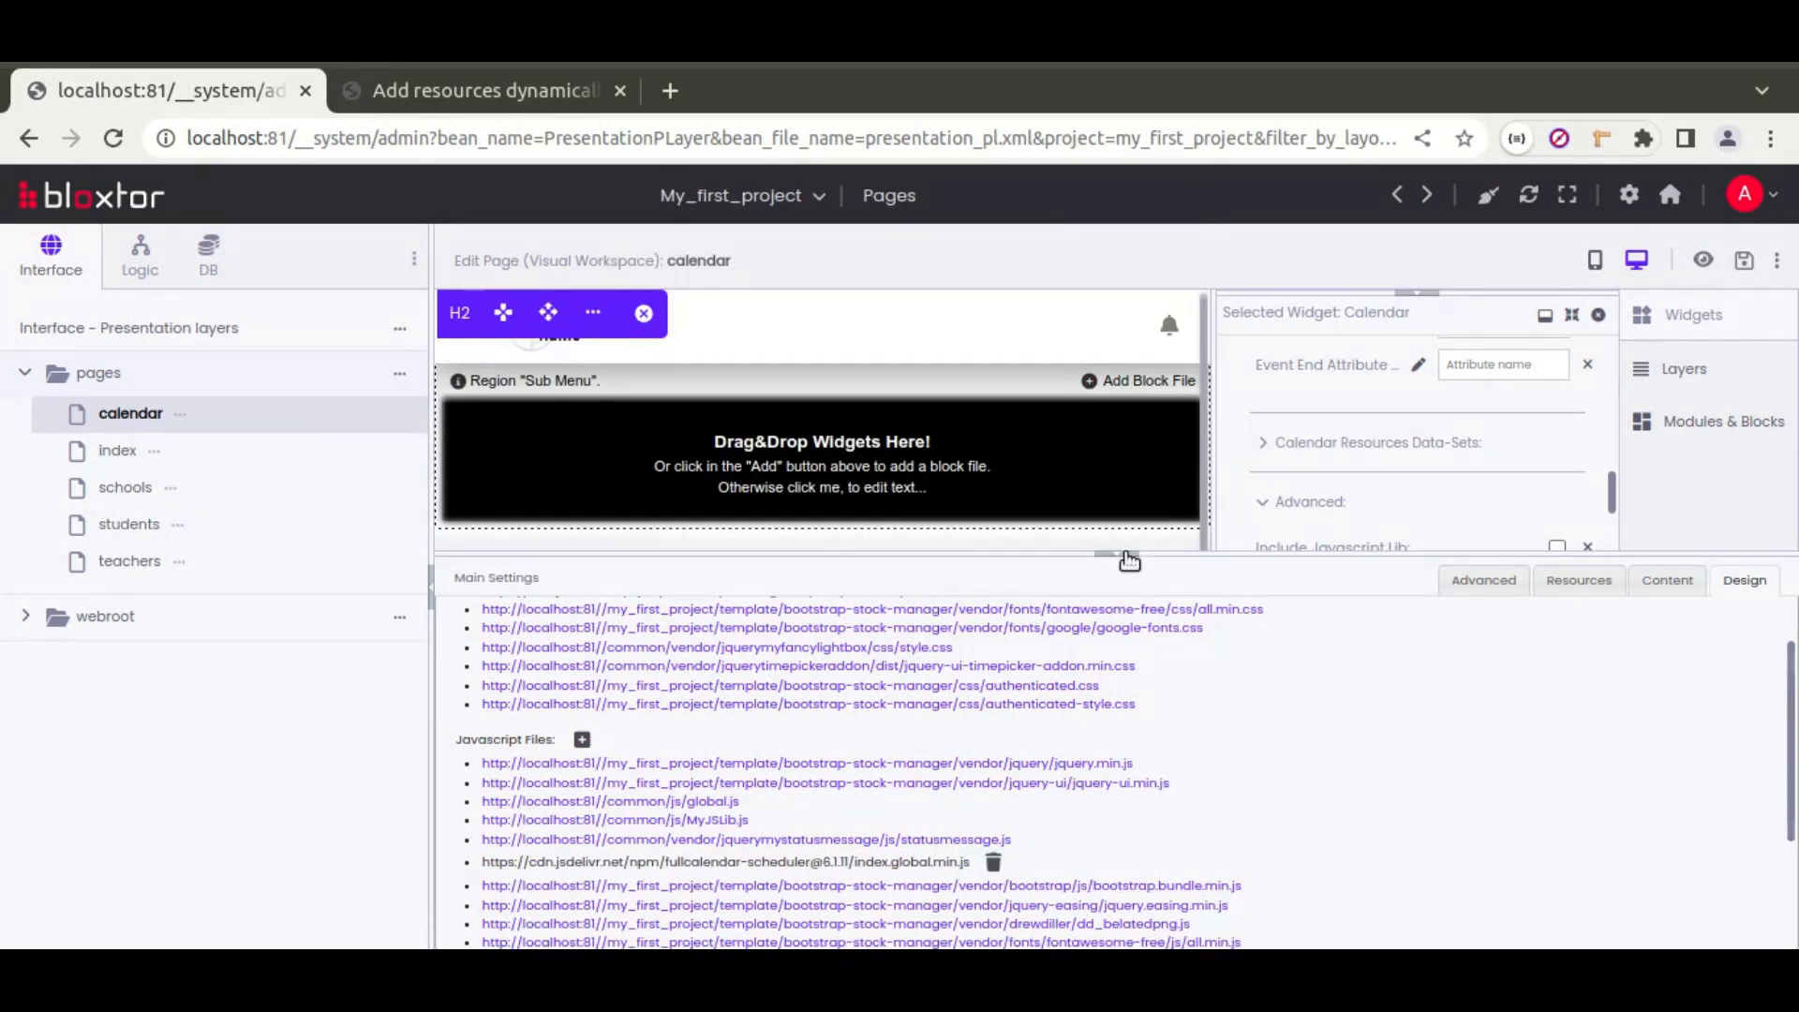
click(1129, 559)
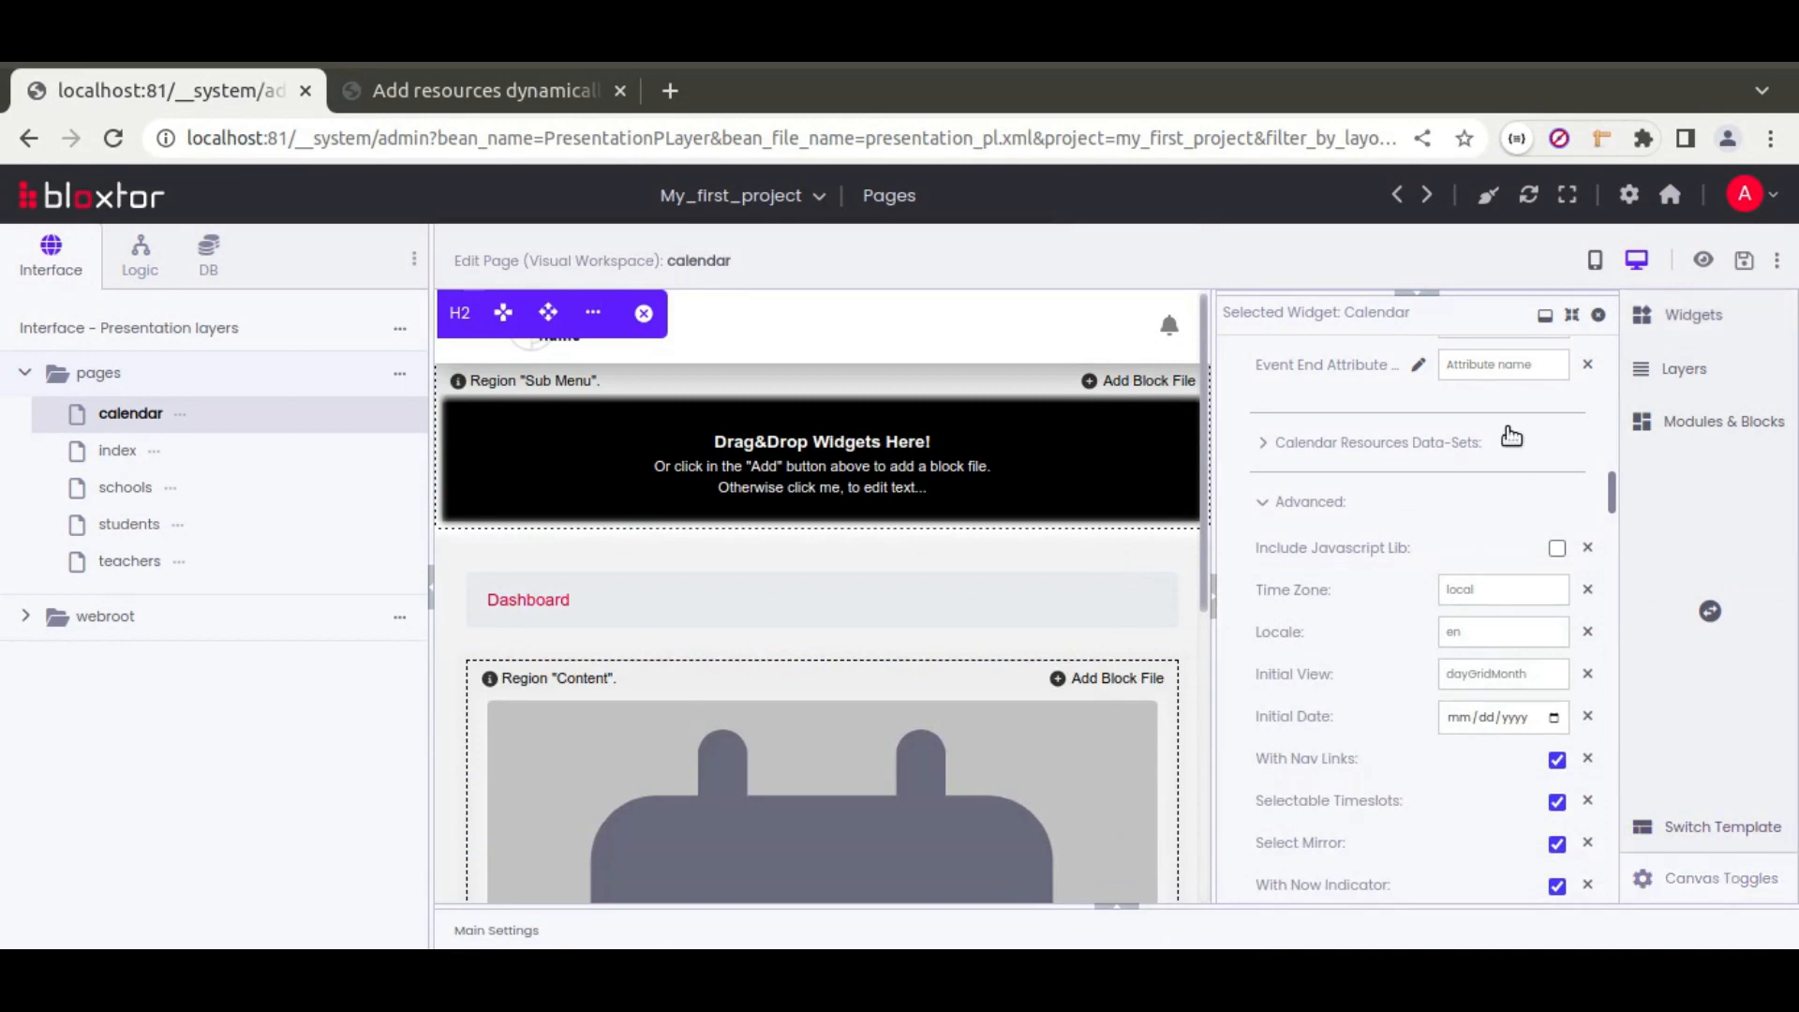
Step: Show element borders on the canvas and close the Calendar widget's properties
drag(1491, 292, 1492, 555)
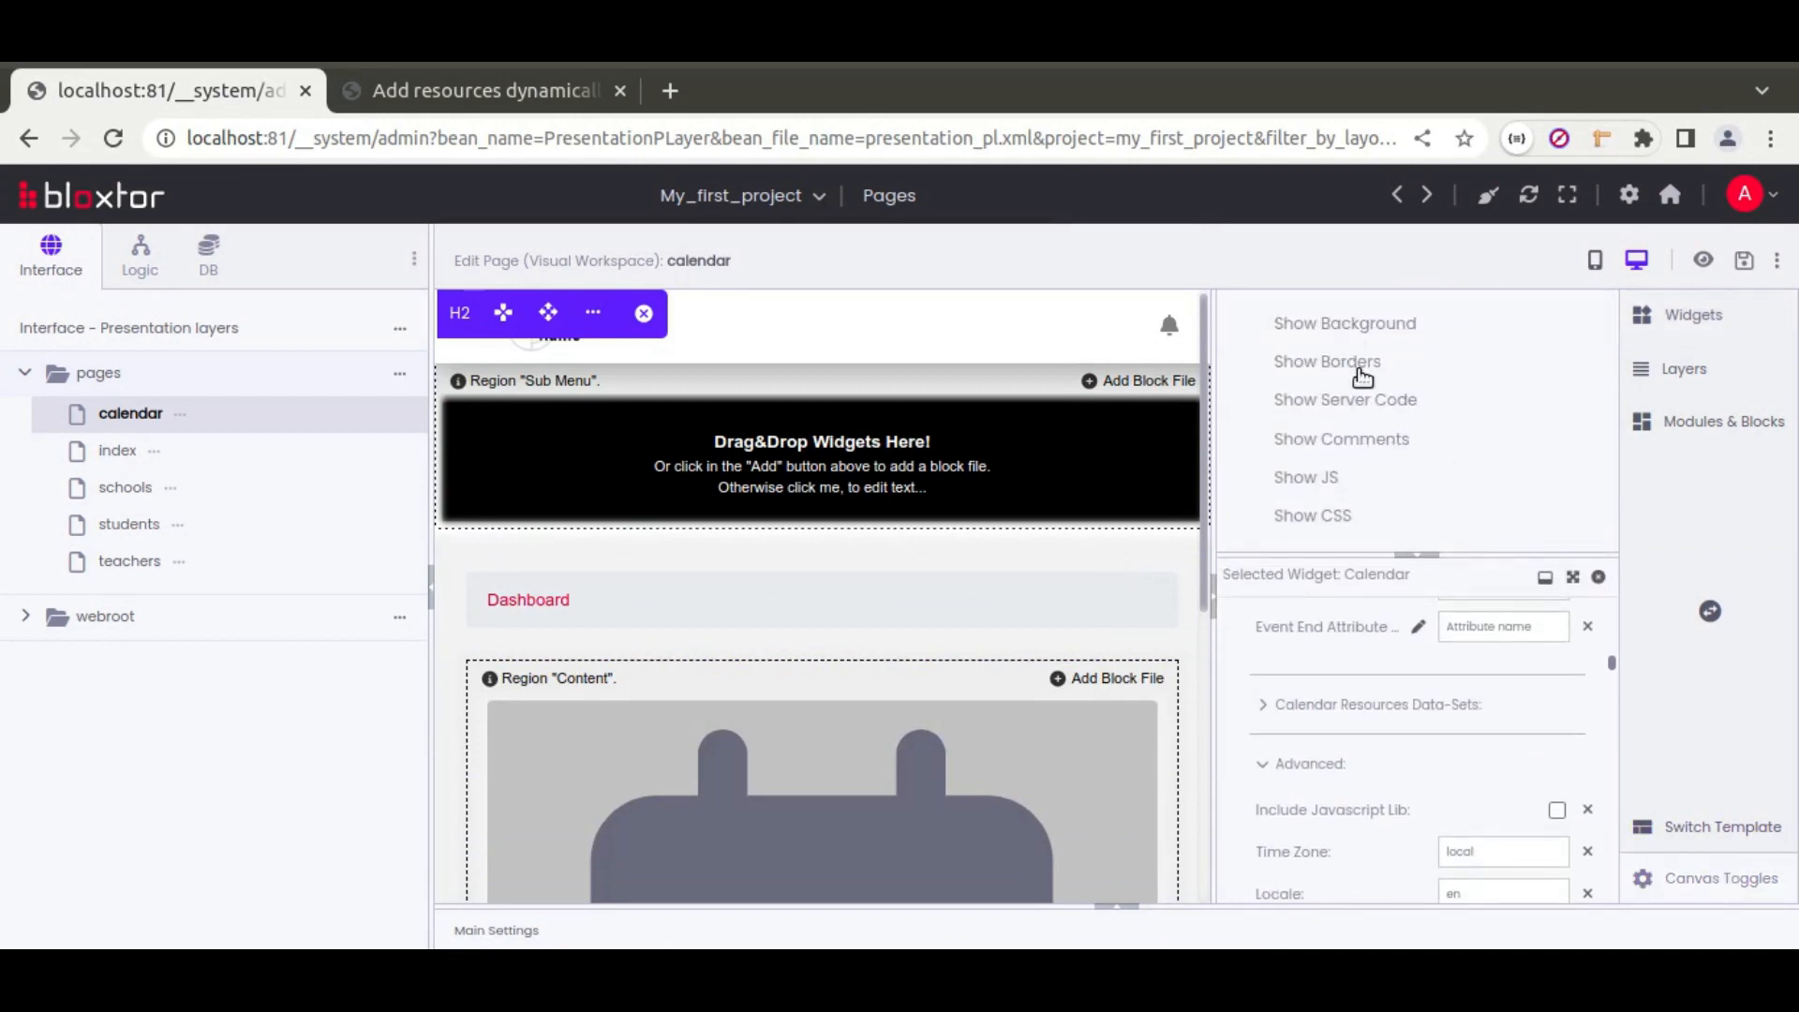
click(1359, 367)
click(1600, 578)
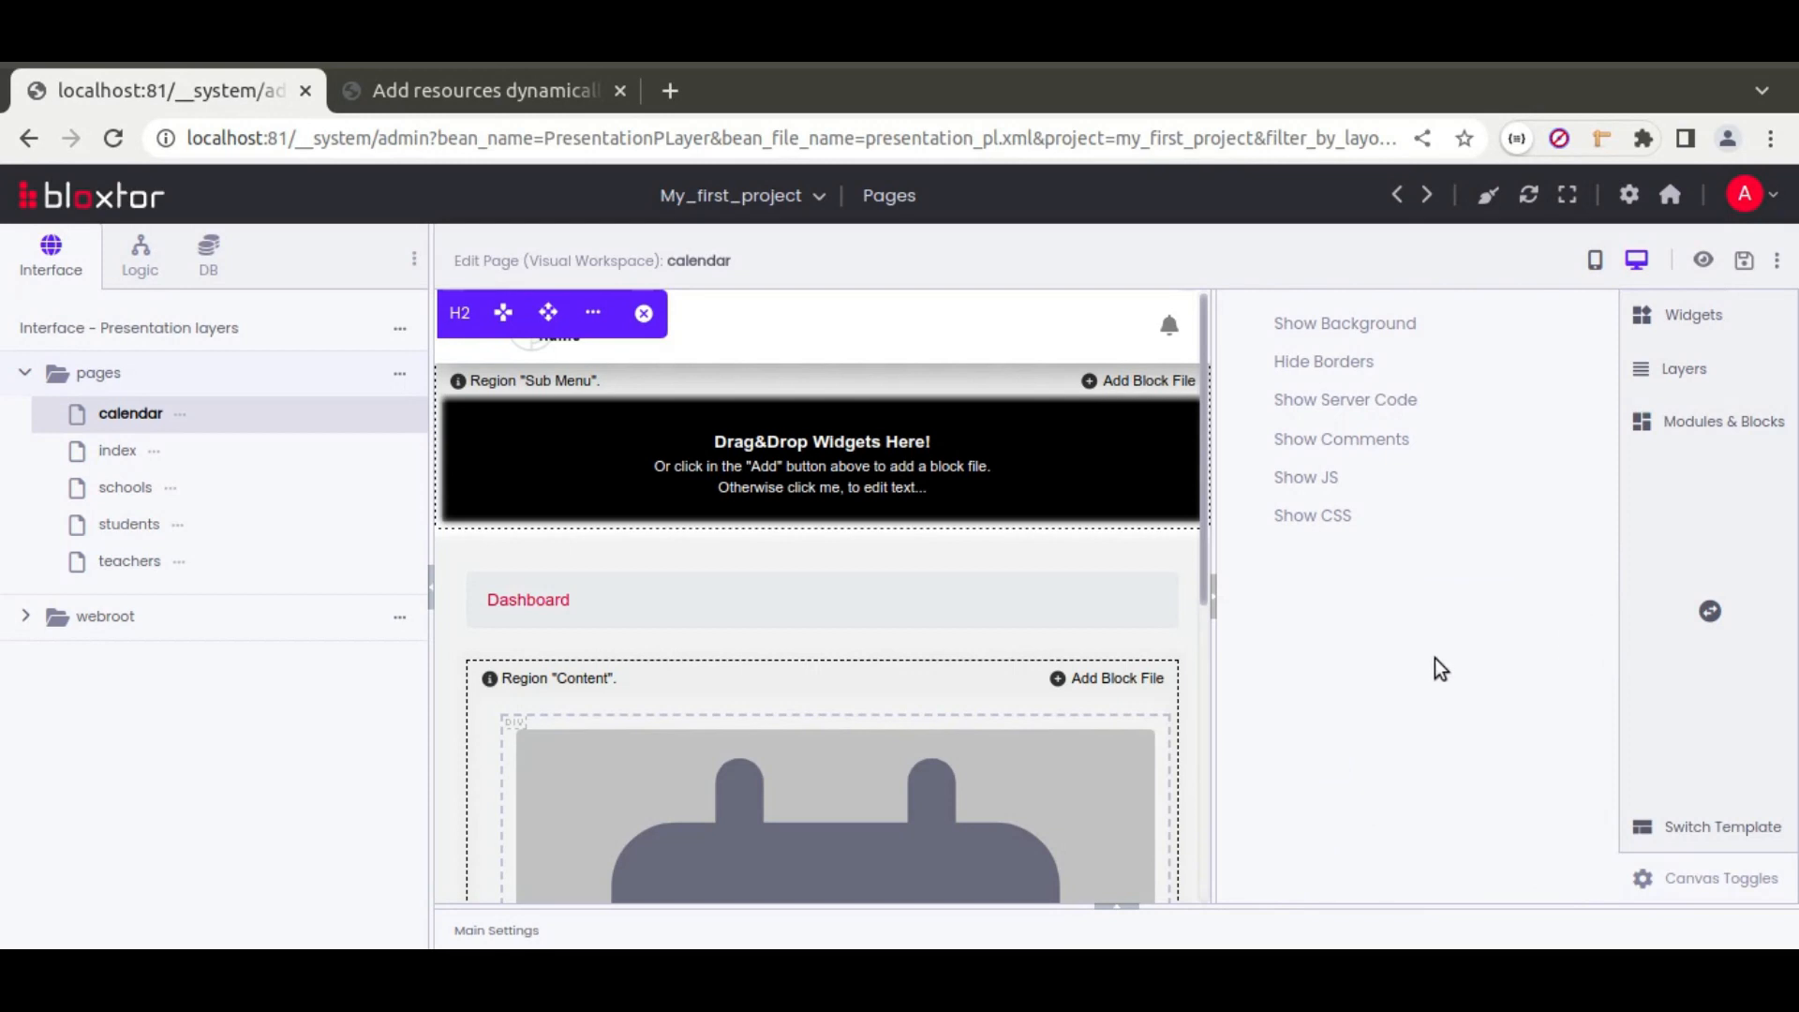
click(1693, 316)
scroll(1004, 514, down, 3)
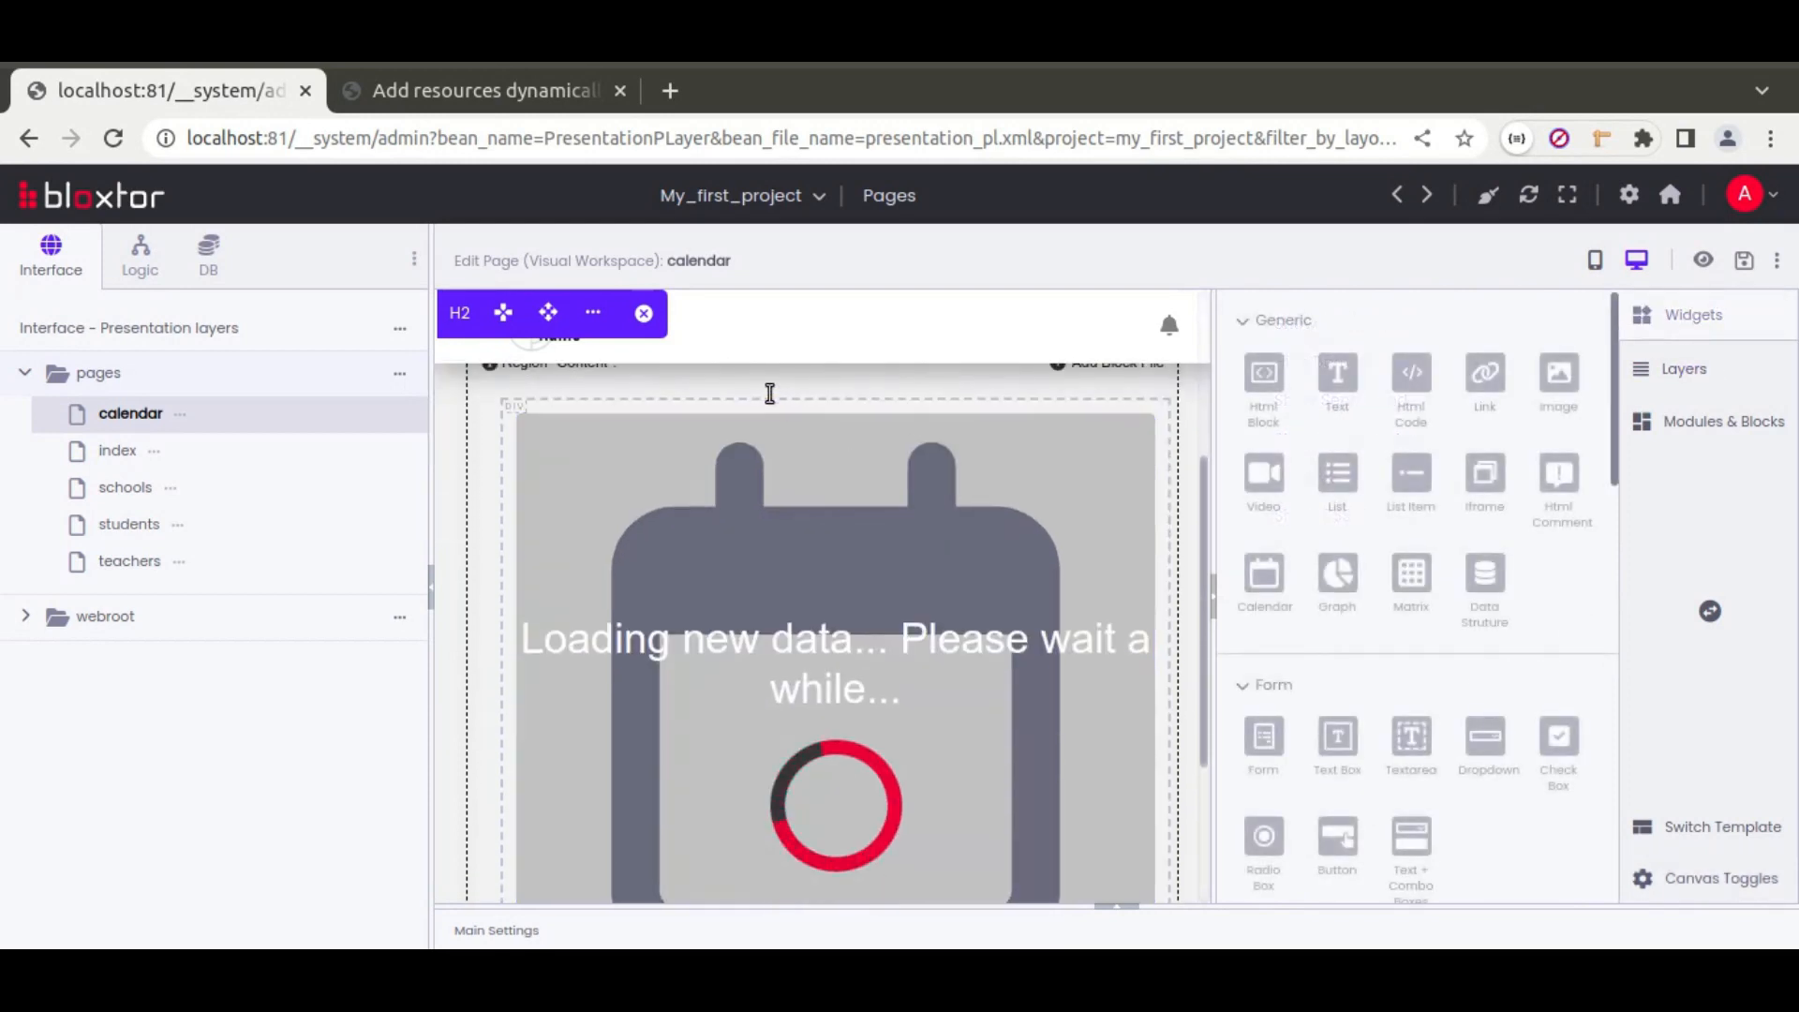
Step: Clear the Calendar widget's footer Left Bar views and select the resourceTimeline view list in the notes
click(766, 408)
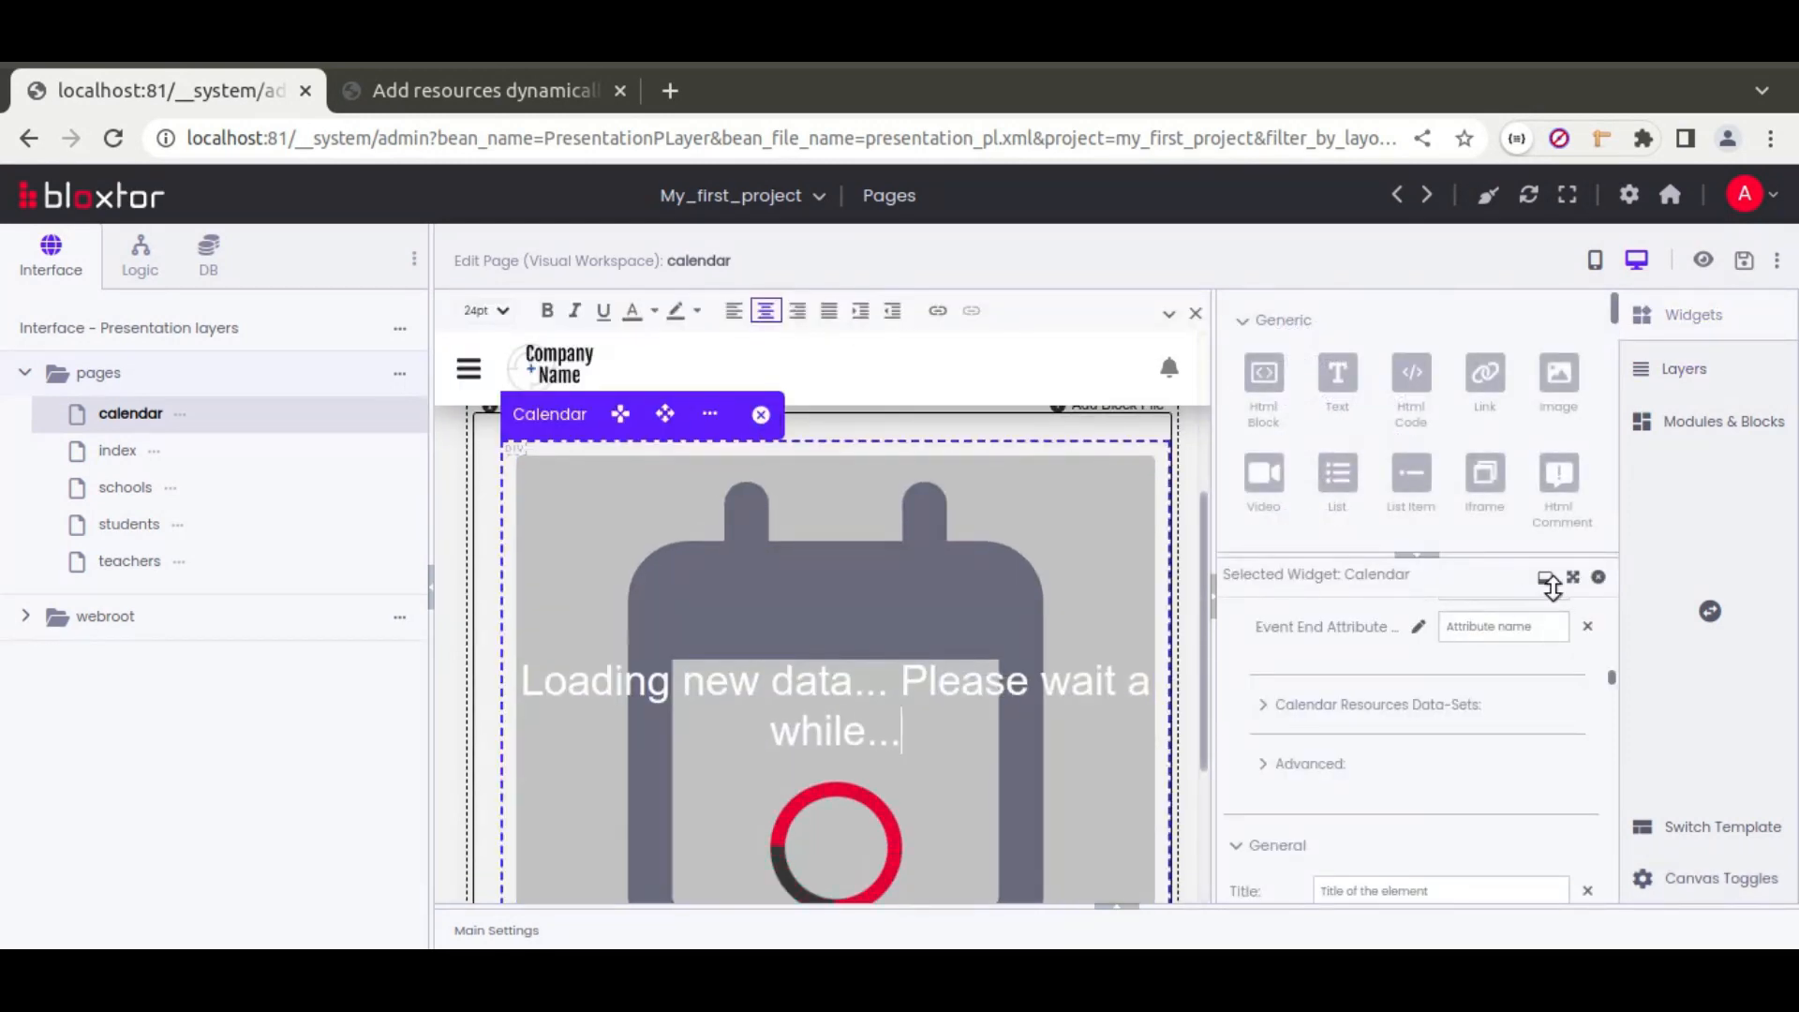
click(1567, 576)
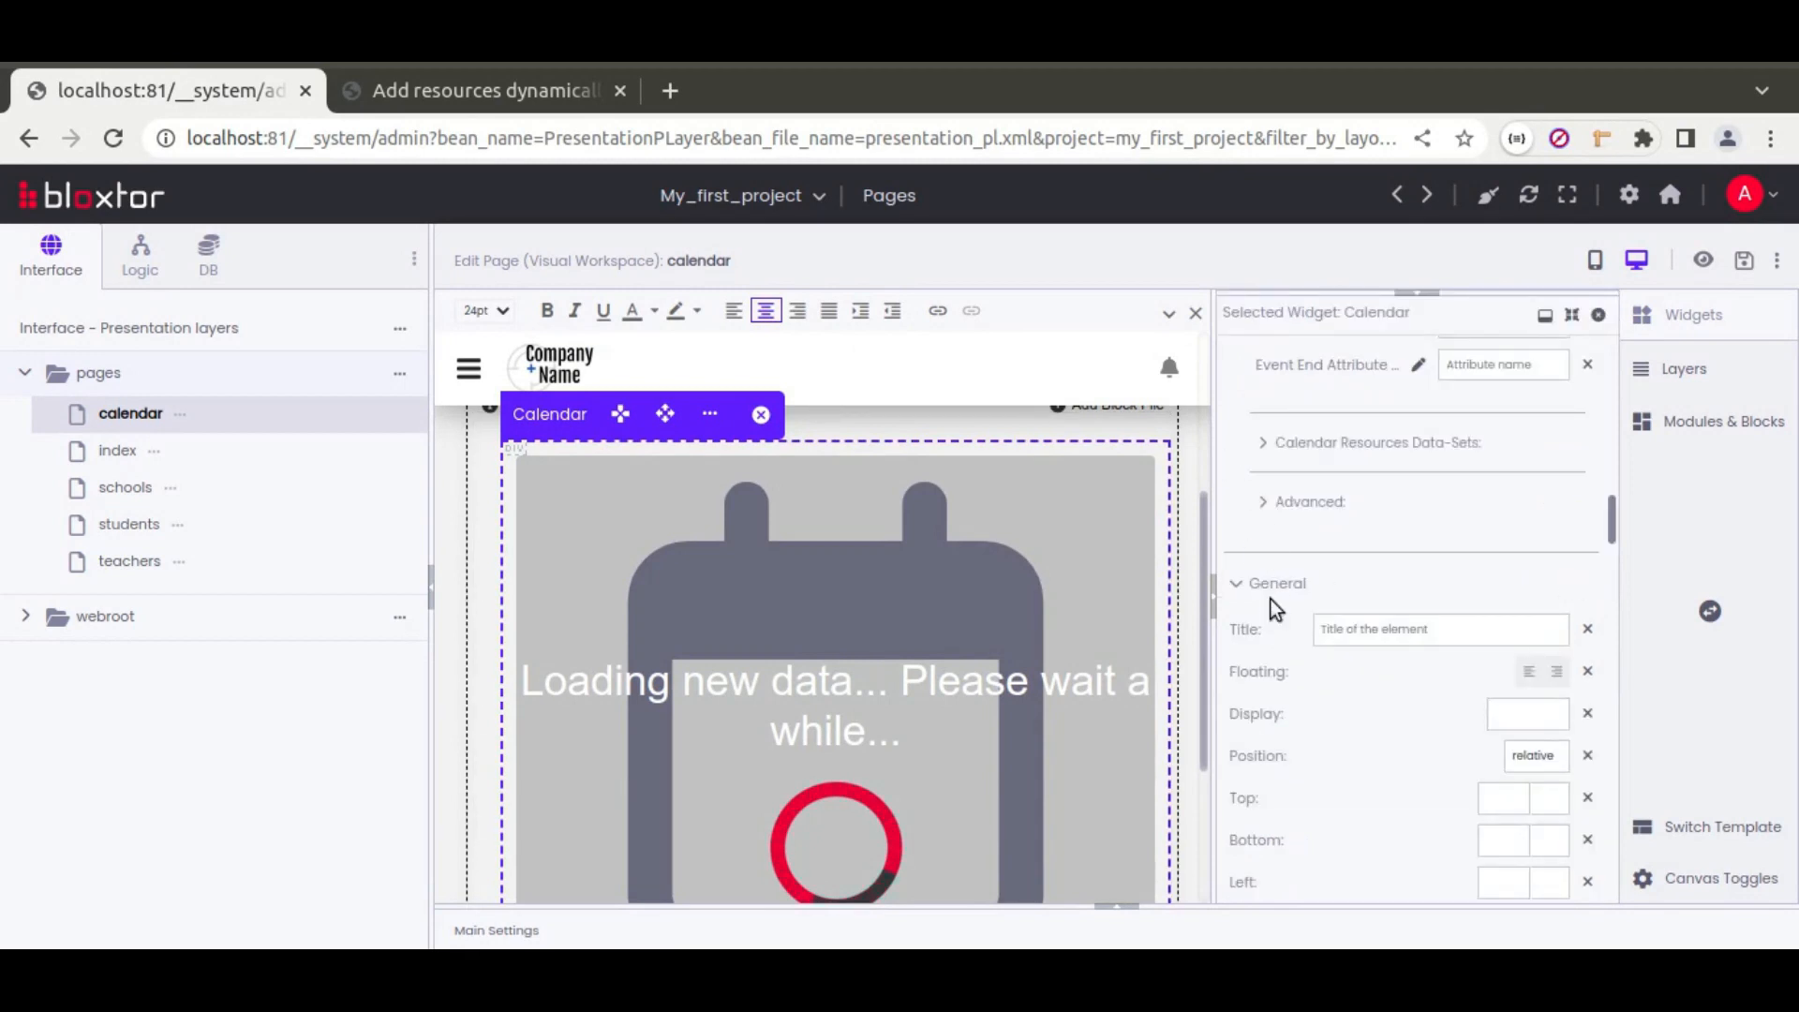
scroll(1271, 603, up, 2)
scroll(1276, 599, up, 3)
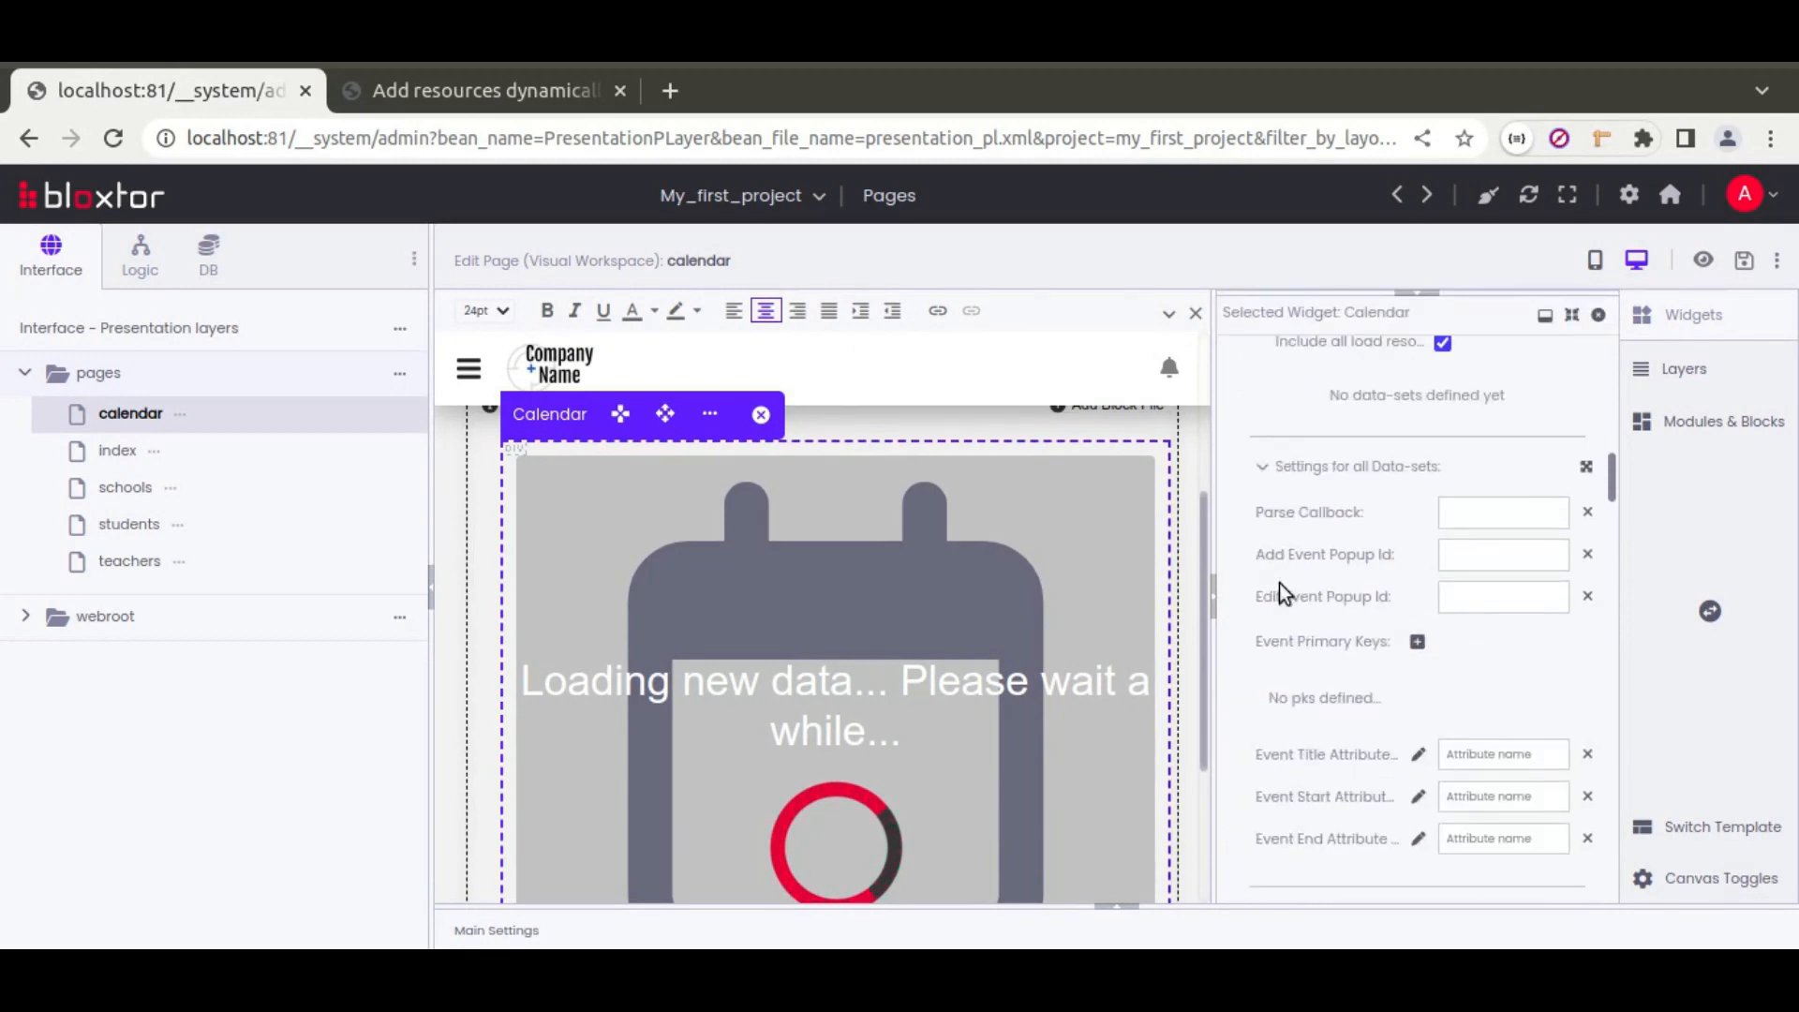
scroll(1282, 592, up, 5)
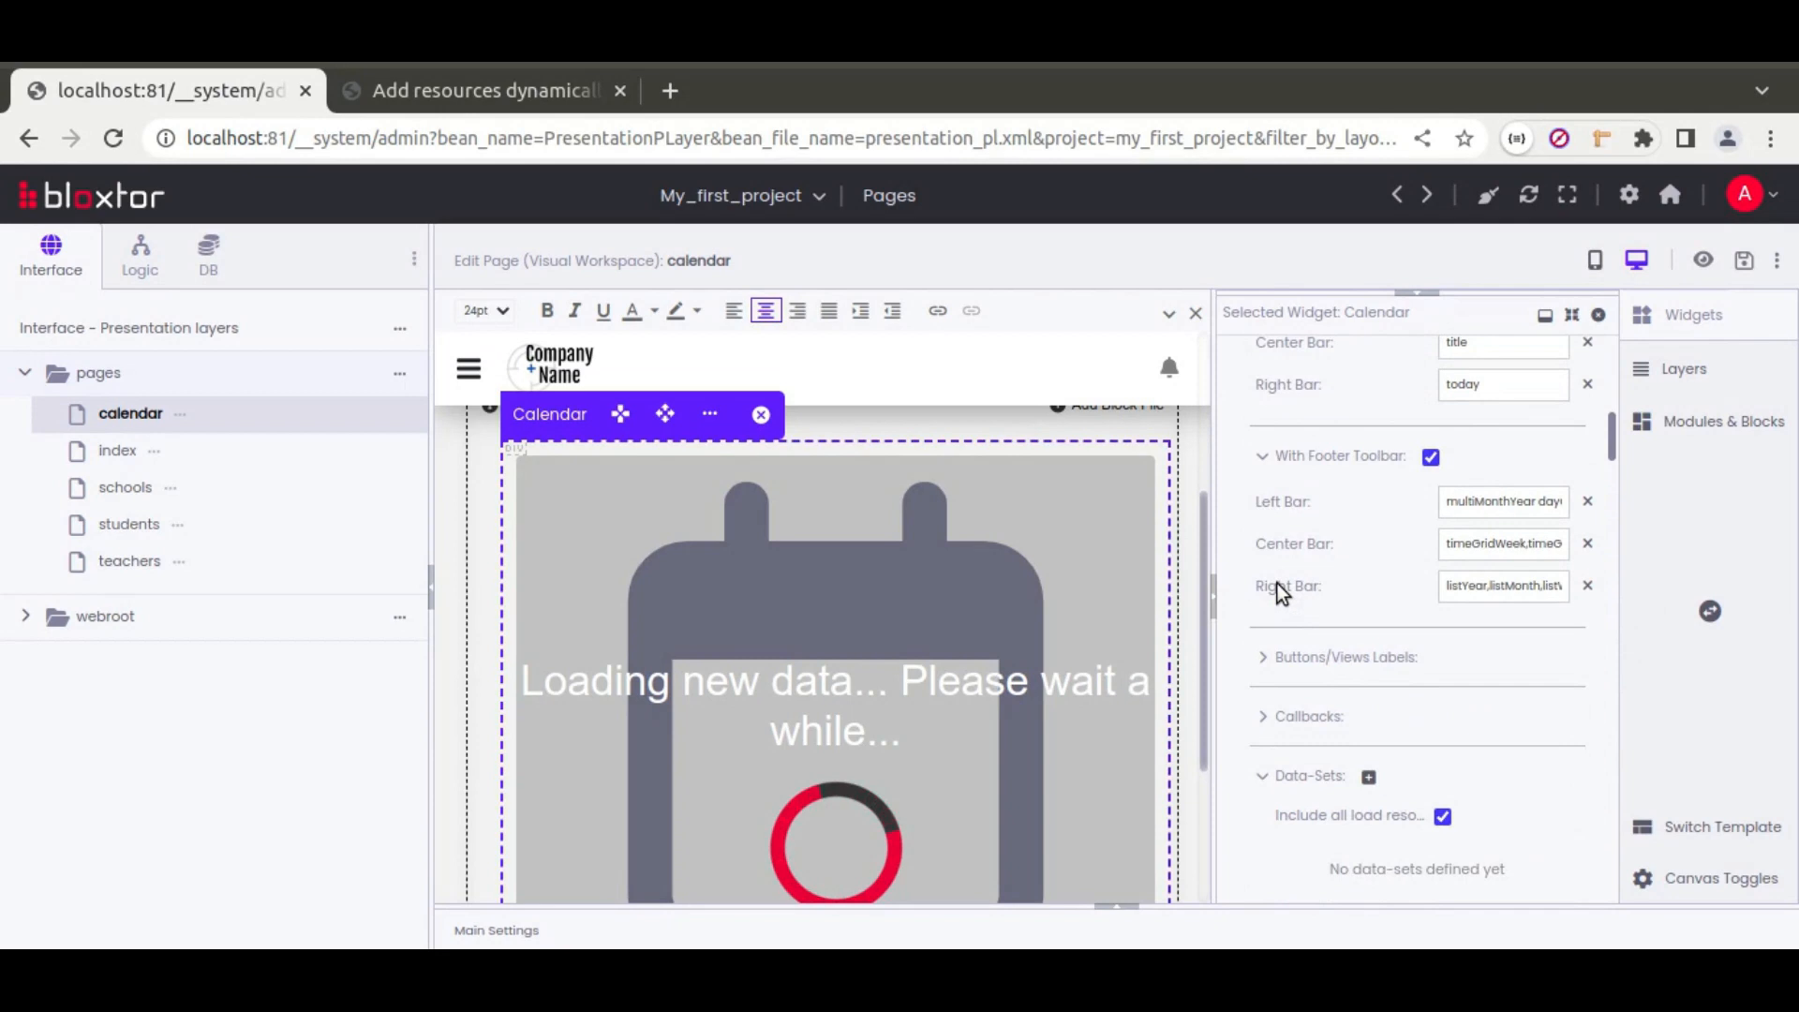
scroll(1280, 592, up, 1)
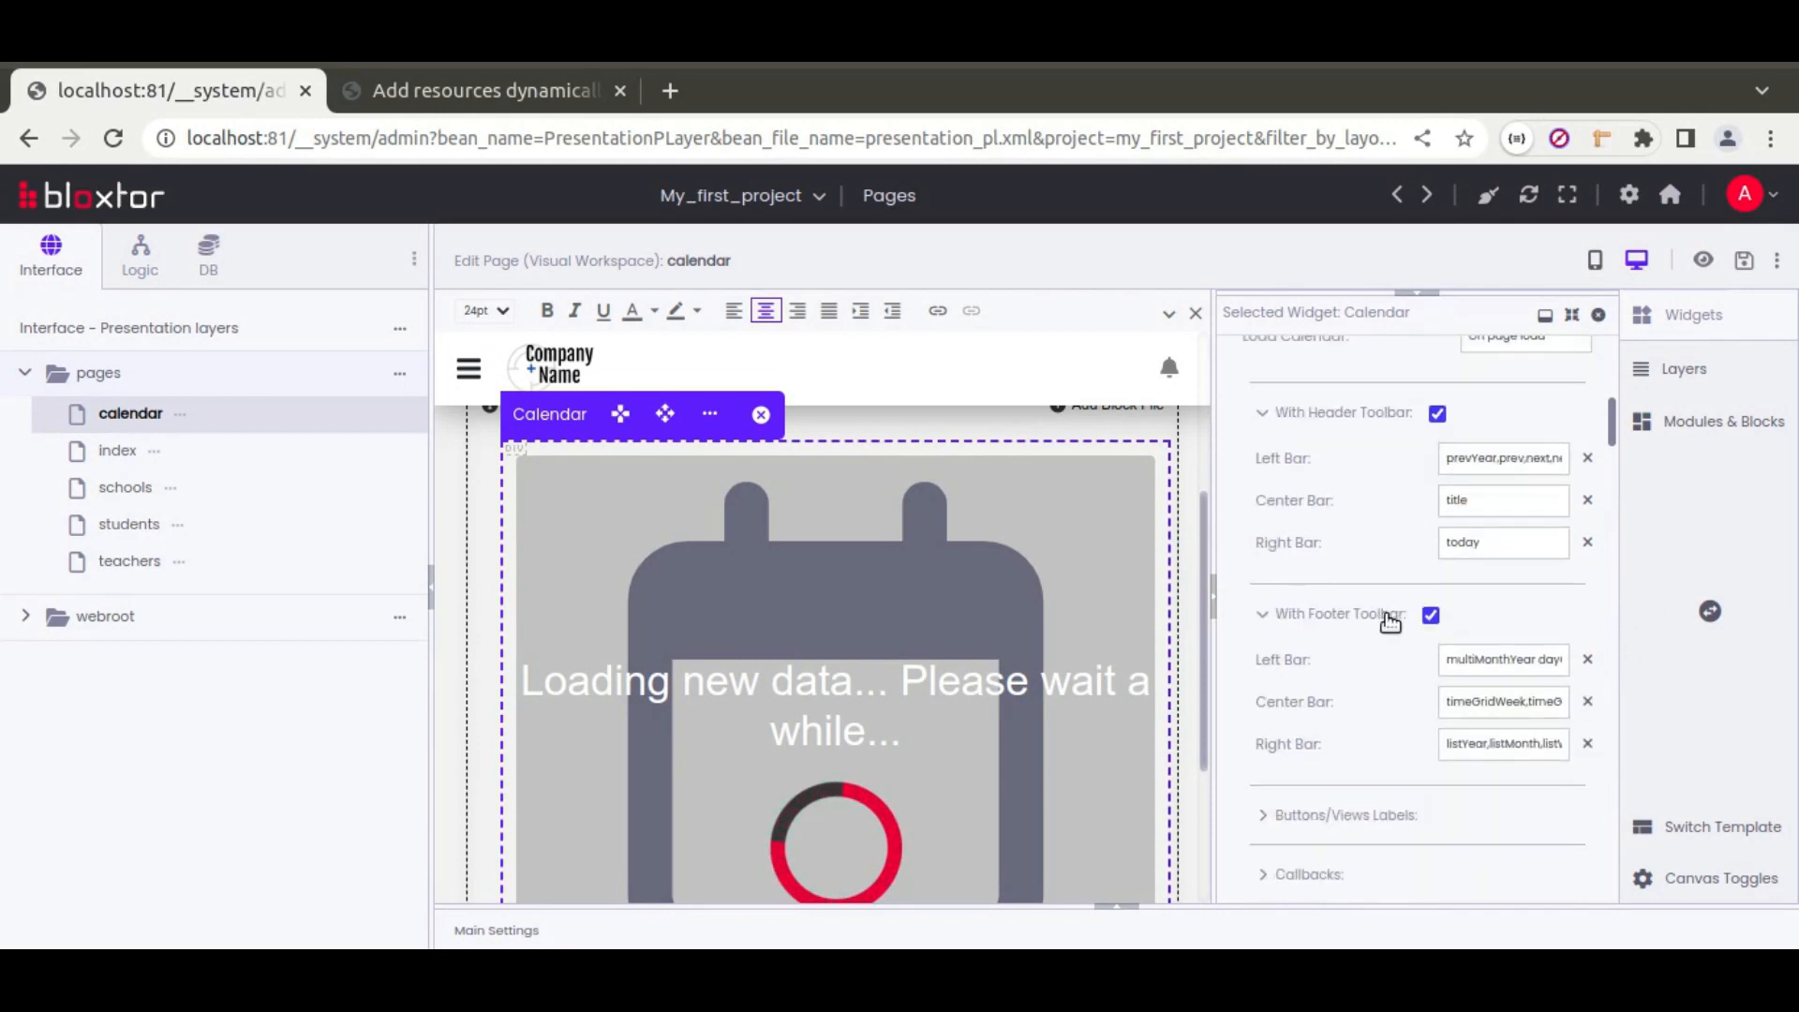
click(1588, 660)
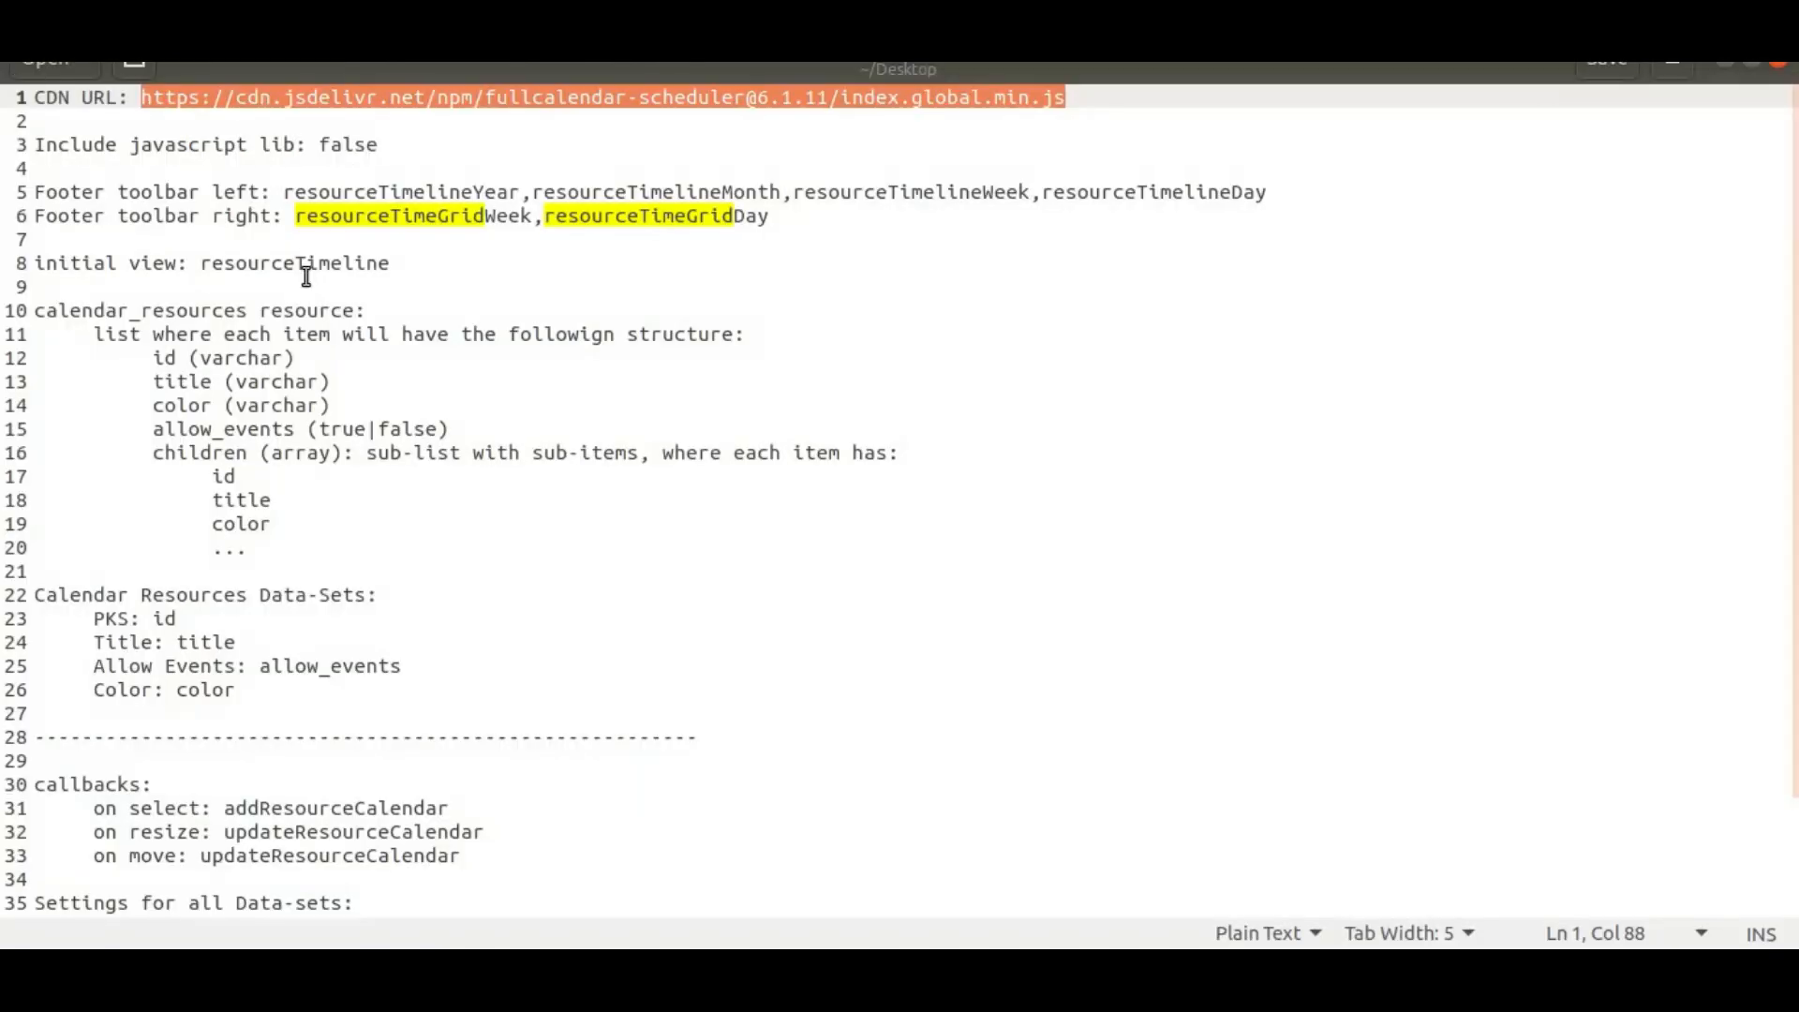
drag(287, 192, 1235, 195)
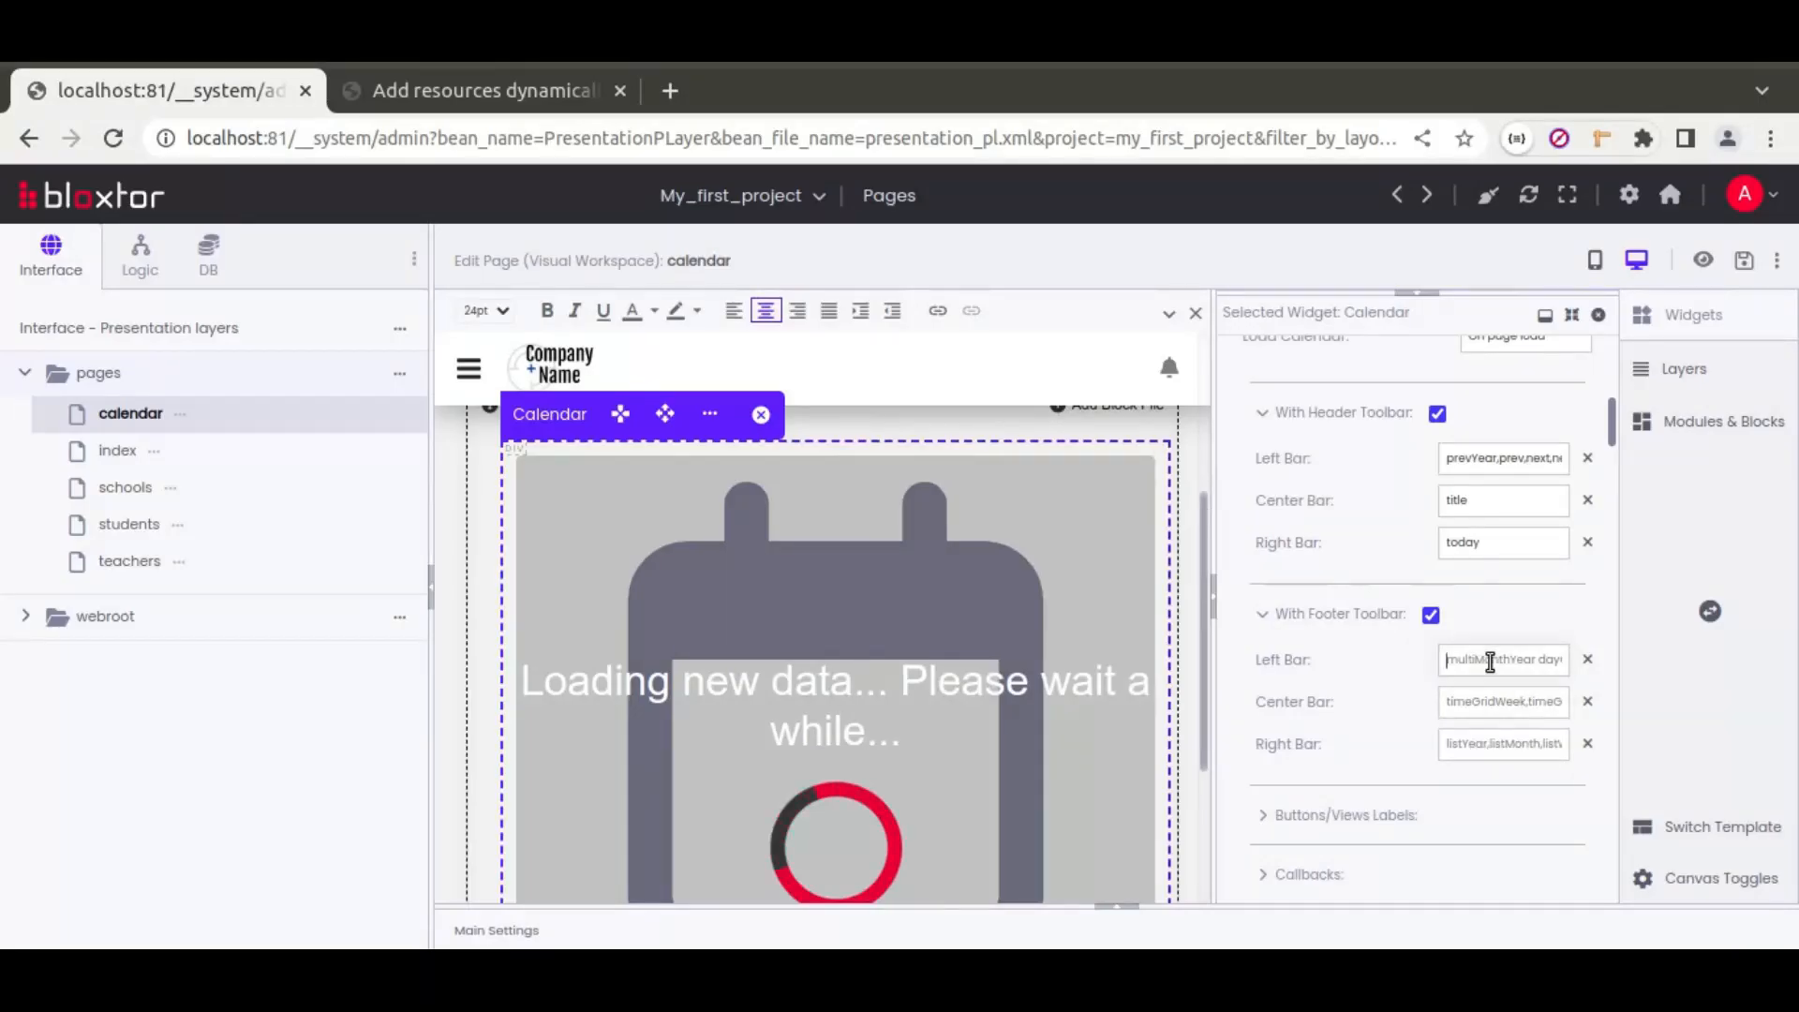
Step: Paste the resourceTimeline views into footer Left Bar and resourceTimeGridWeek,resourceTimeGridDay into Right Bar
click(1441, 659)
key(ctrl+v)
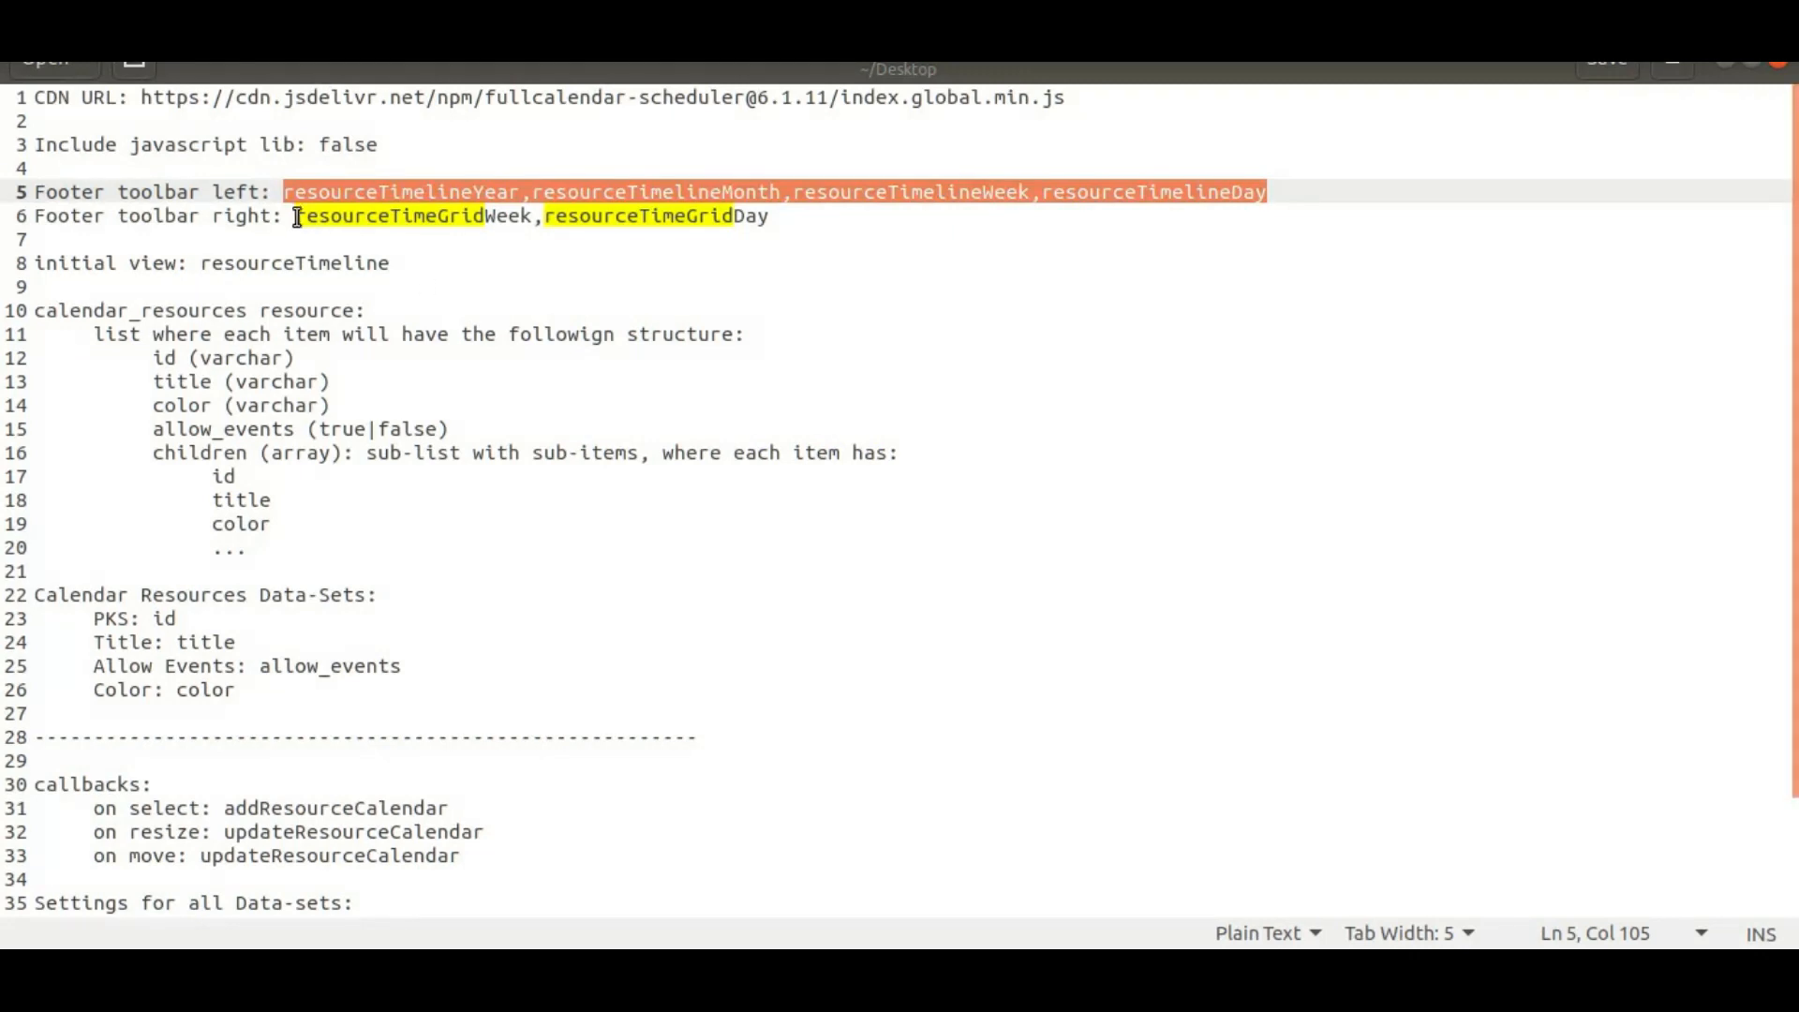
drag(297, 216, 794, 215)
key(ctrl+c)
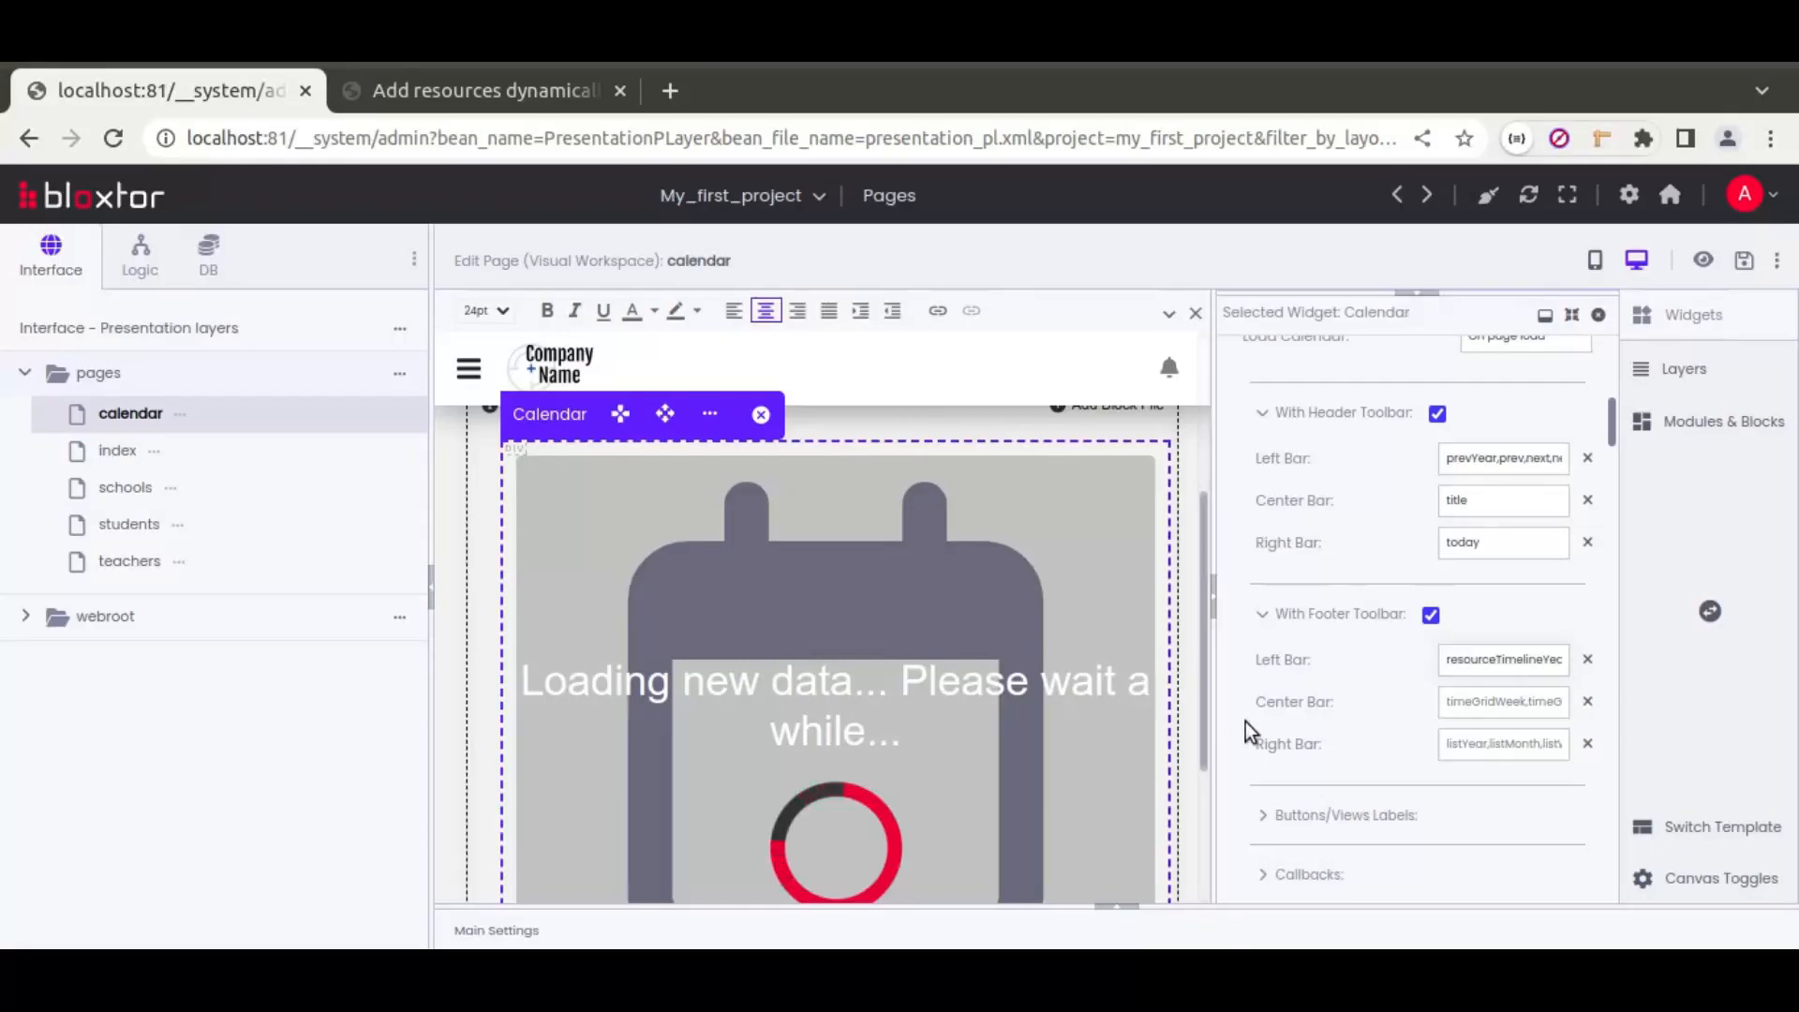
click(1486, 741)
key(ctrl+v)
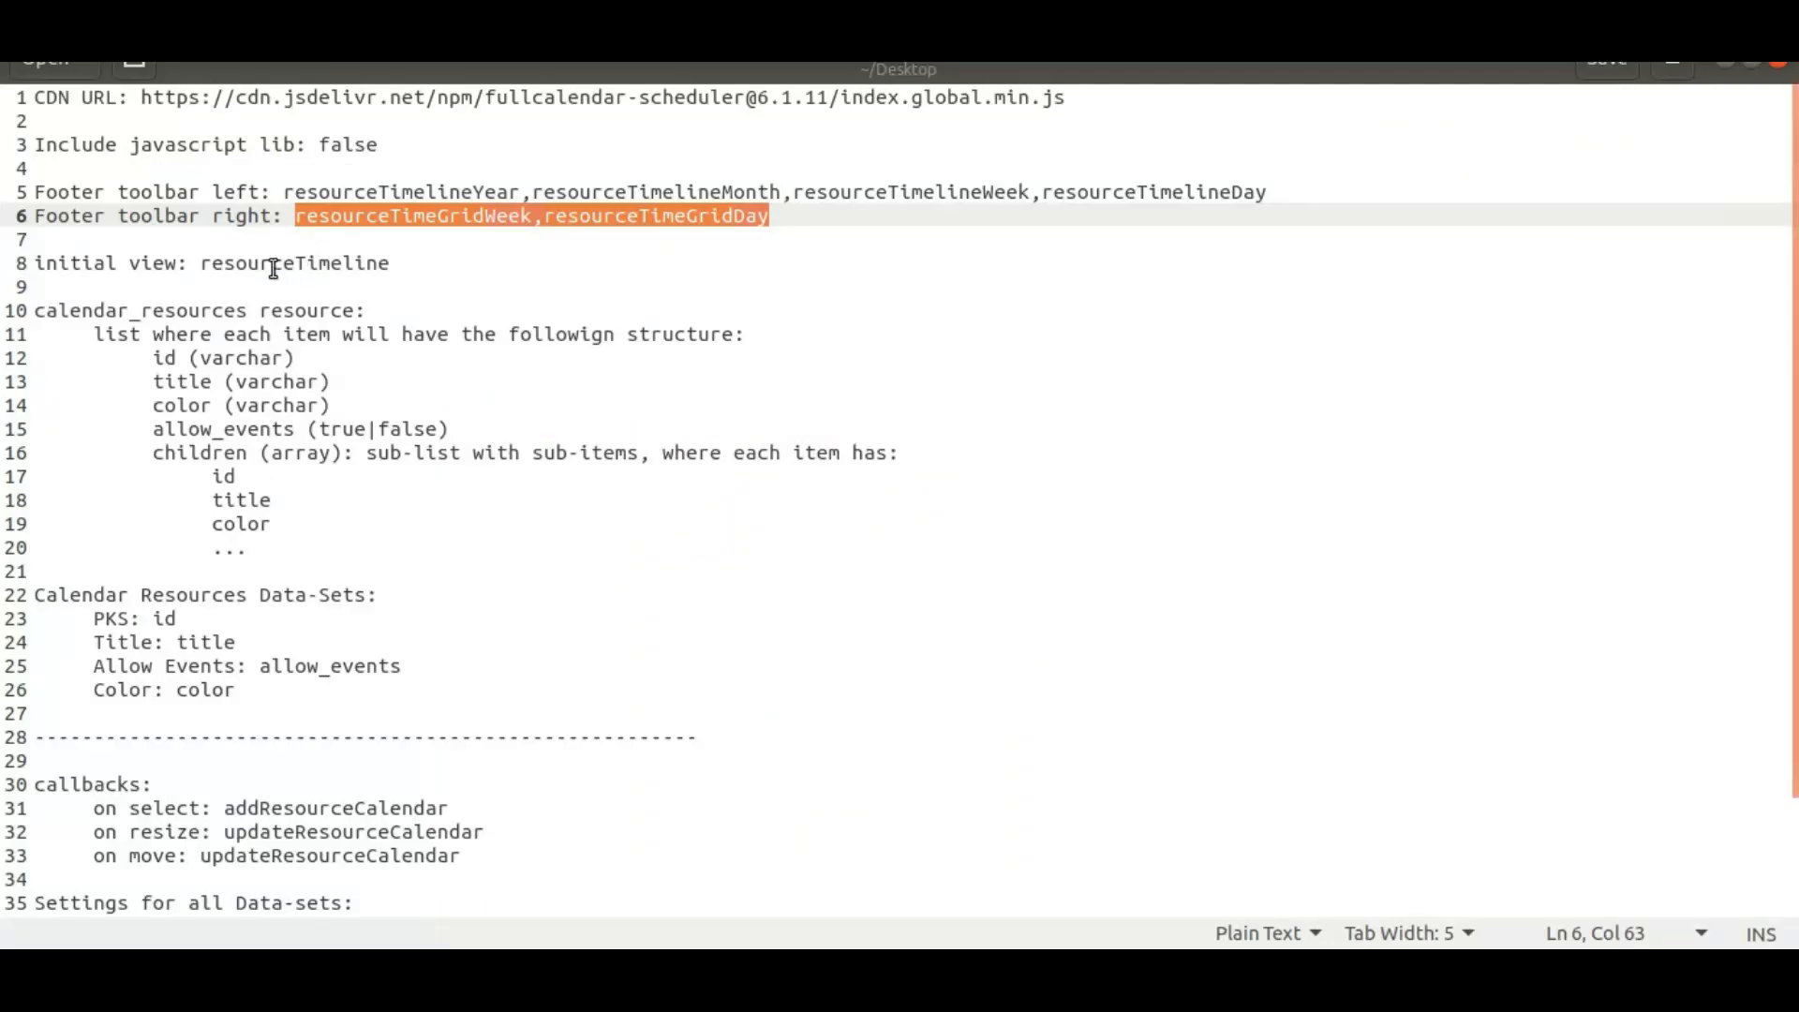
Step: Replace the Calendar's Initial View with resourceTimeline and save the page
double_click(275, 263)
key(ctrl+c)
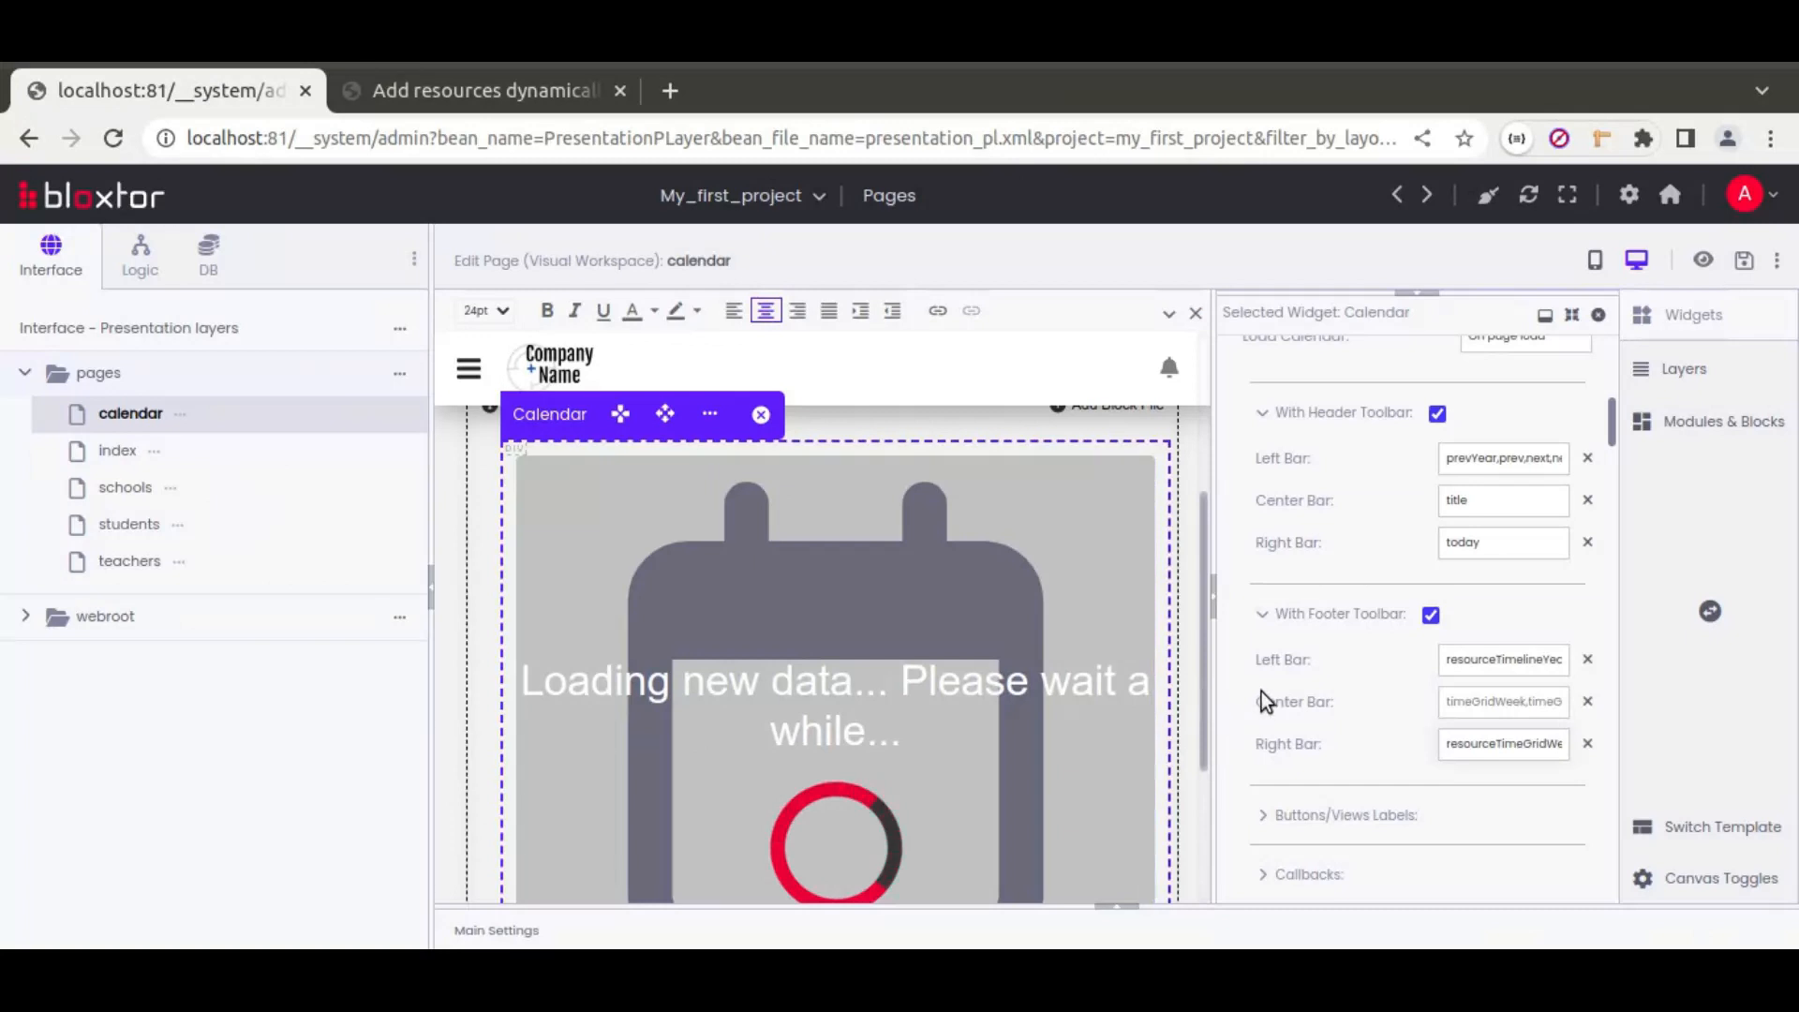
scroll(1244, 679, down, 10)
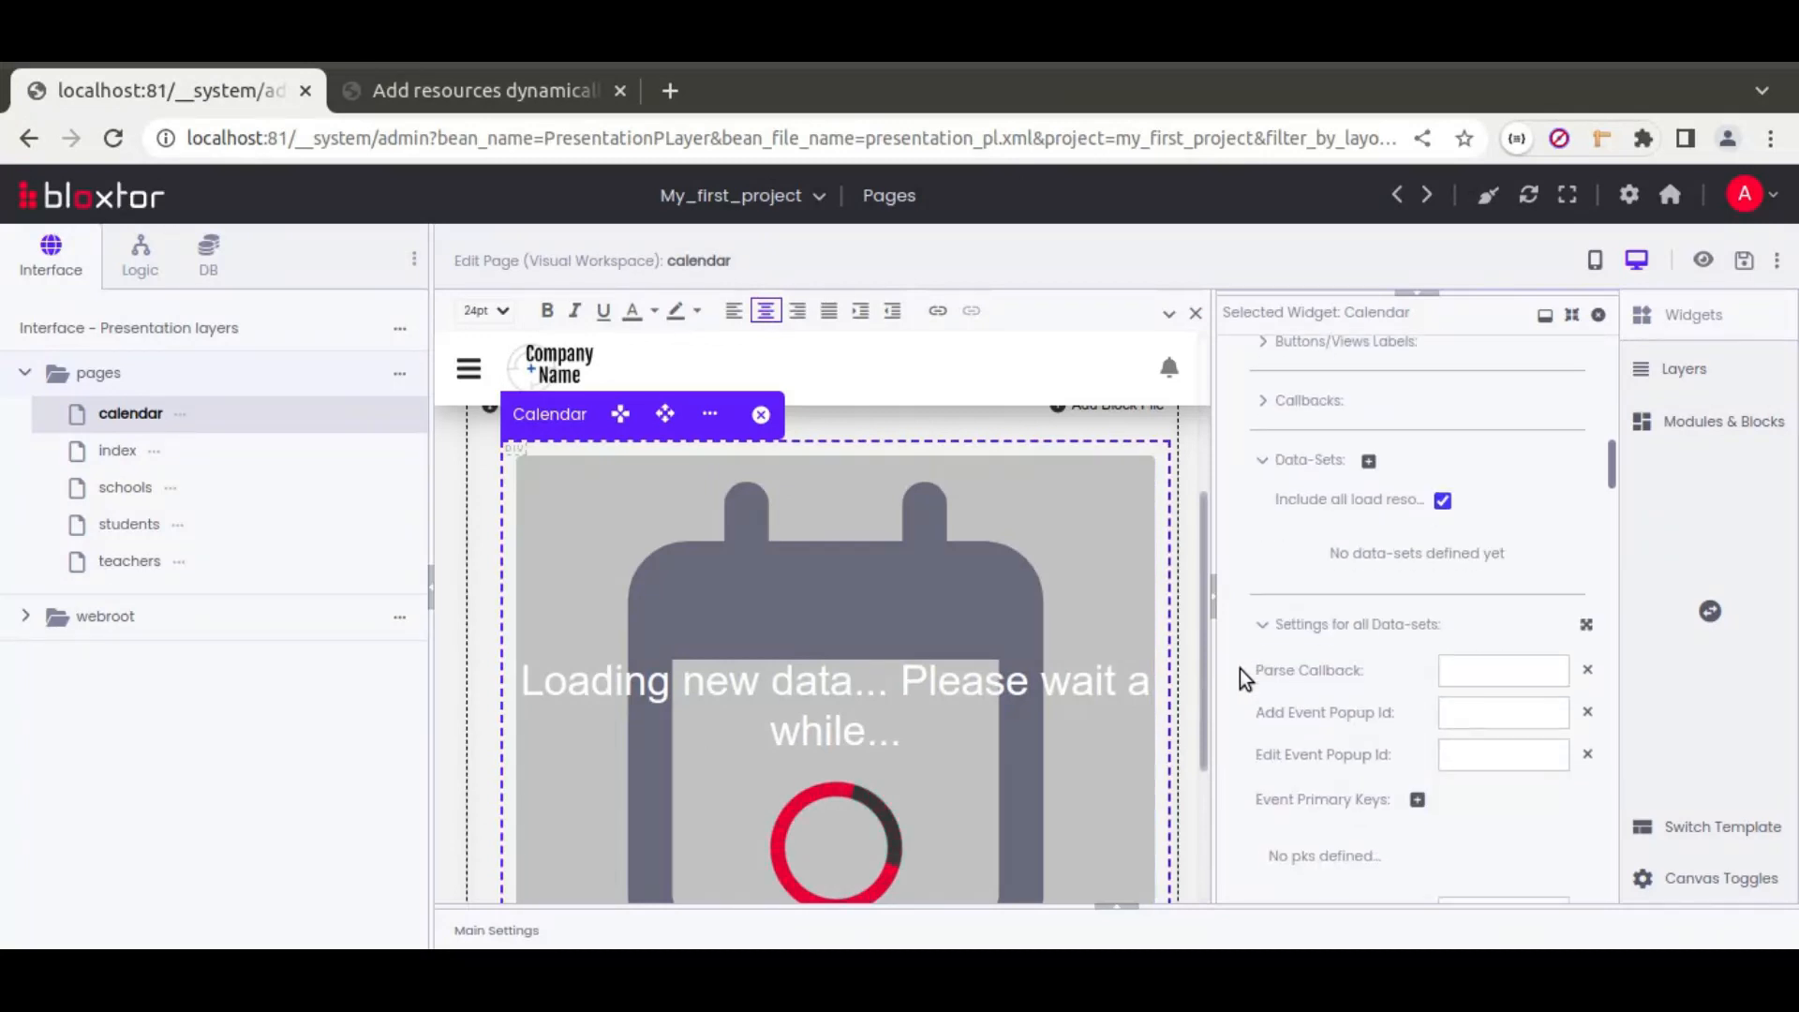
scroll(1245, 680, down, 3)
click(1304, 502)
double_click(1471, 673)
key(ctrl+v)
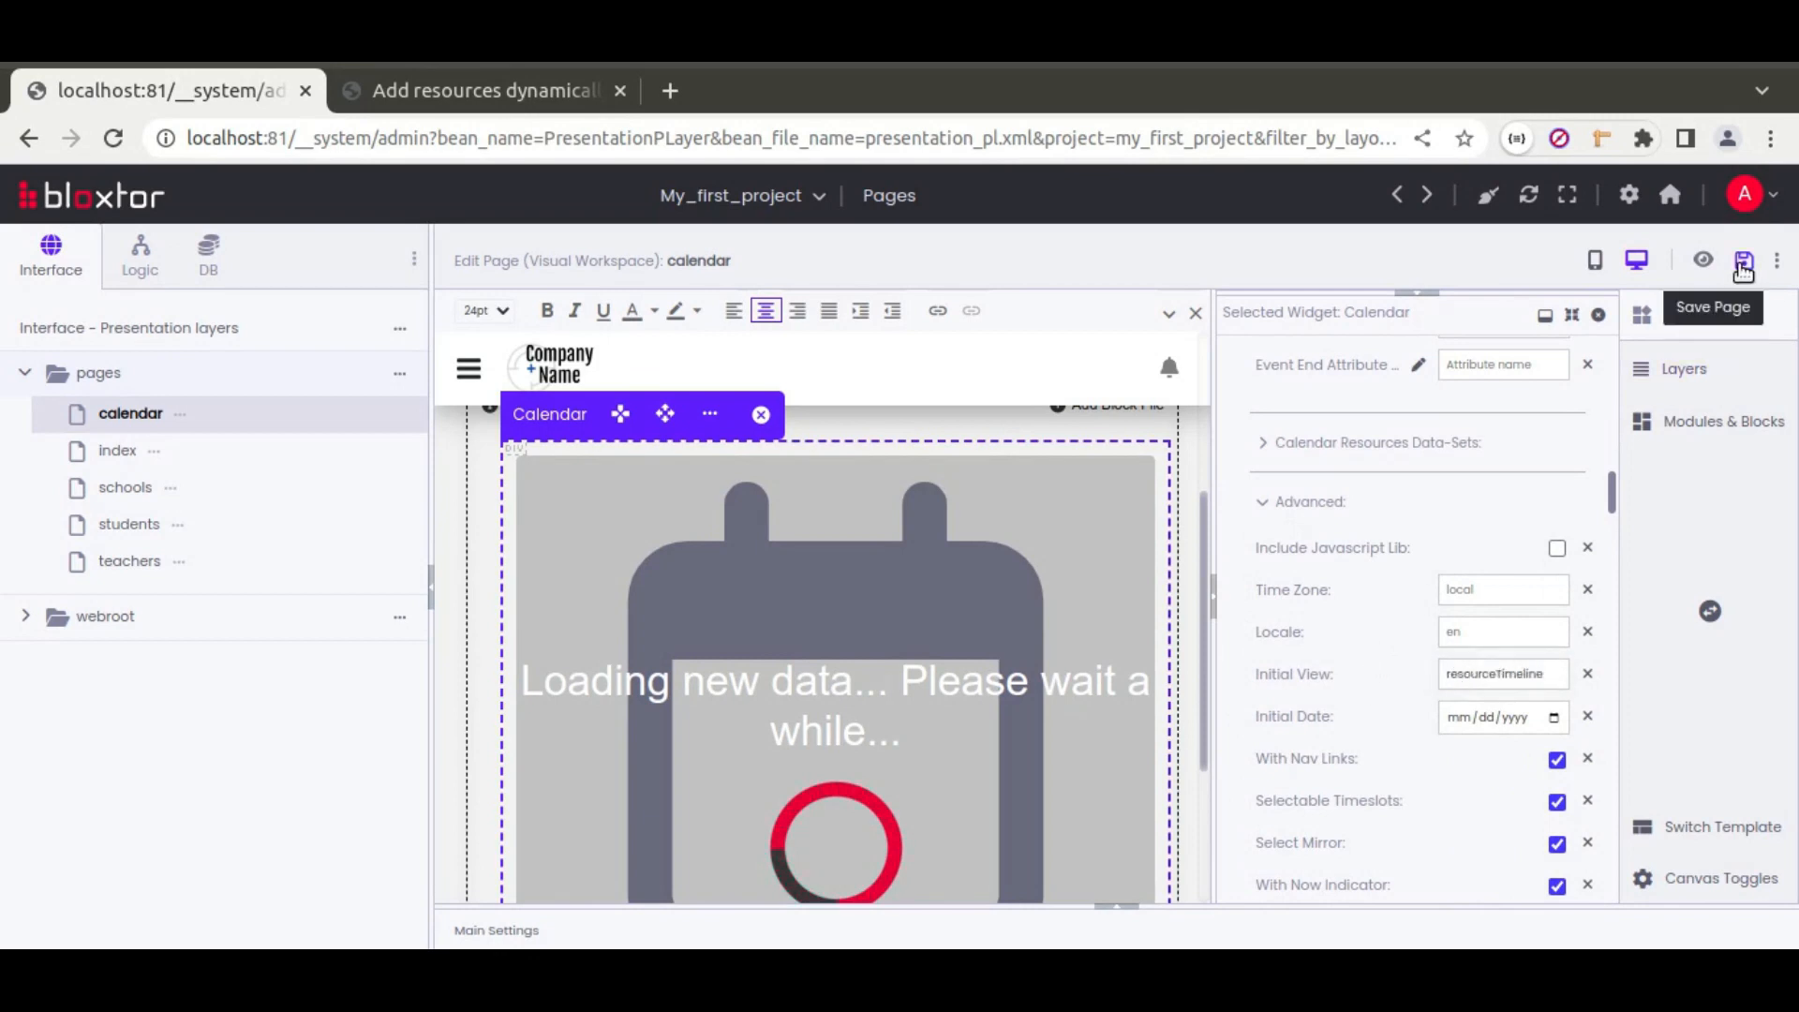
click(1744, 265)
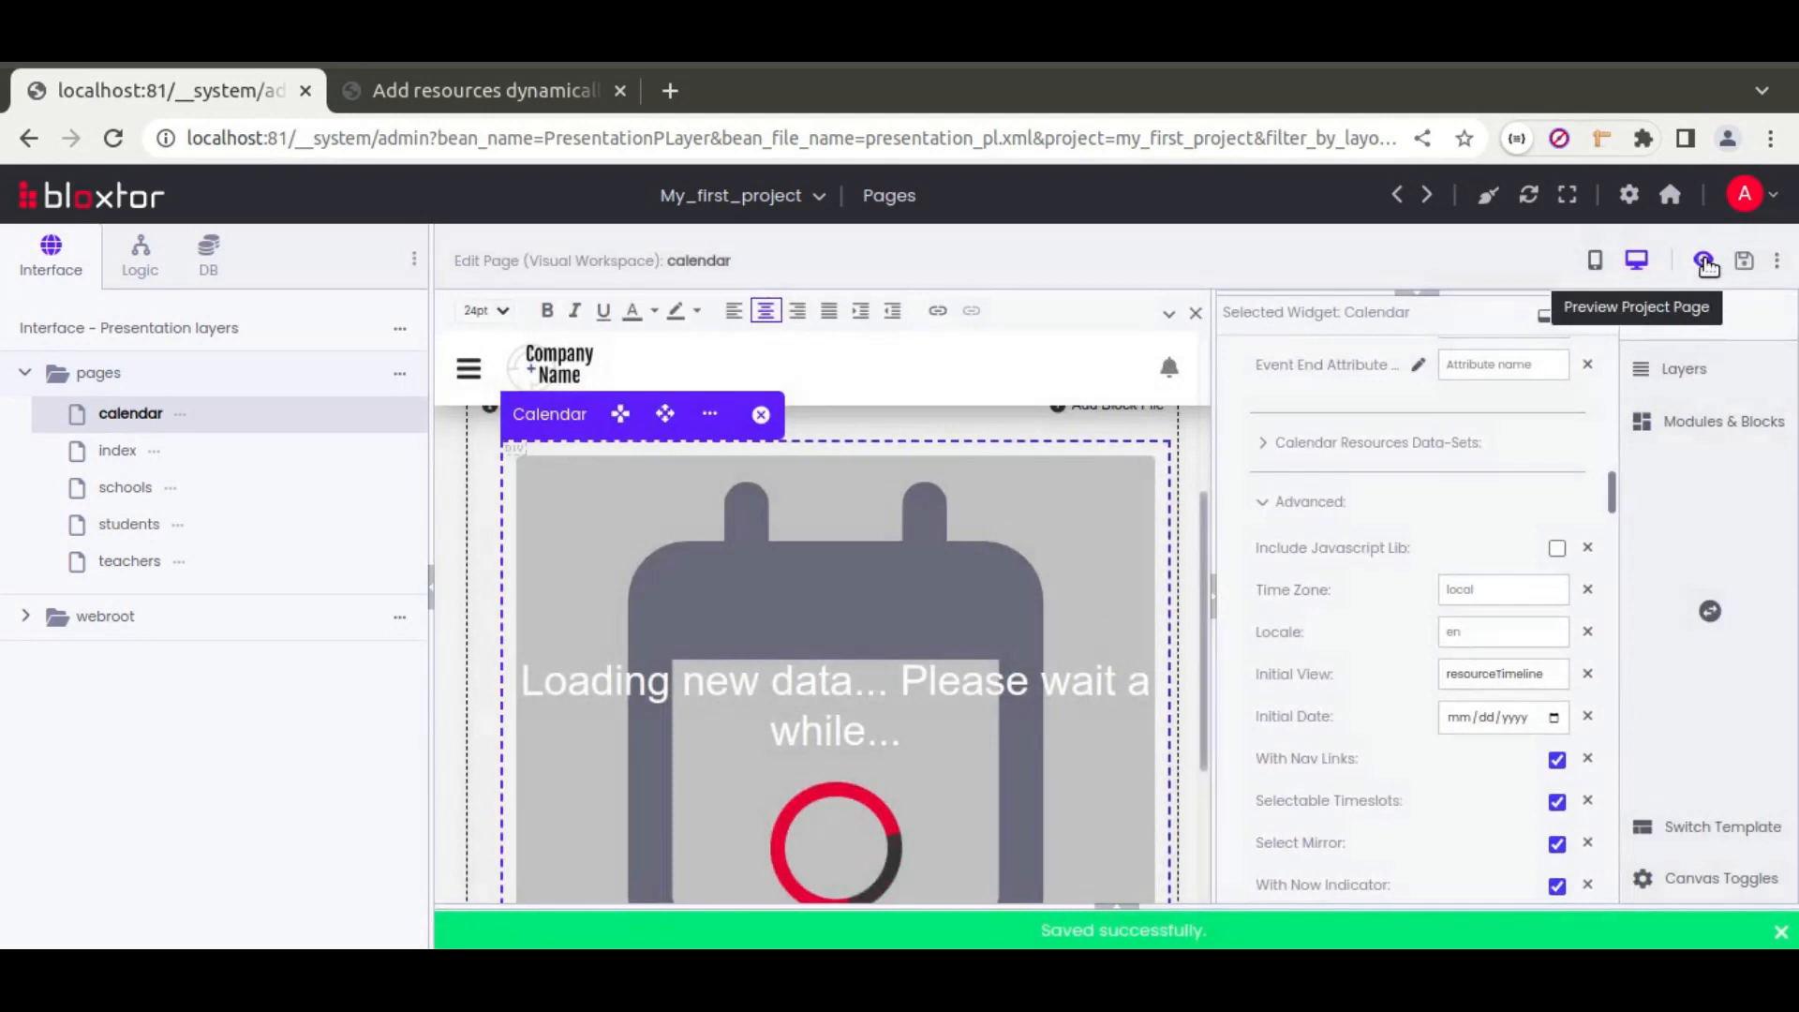
Step: Preview the calendar page's empty resource timeline, then return to the page editor
click(1704, 261)
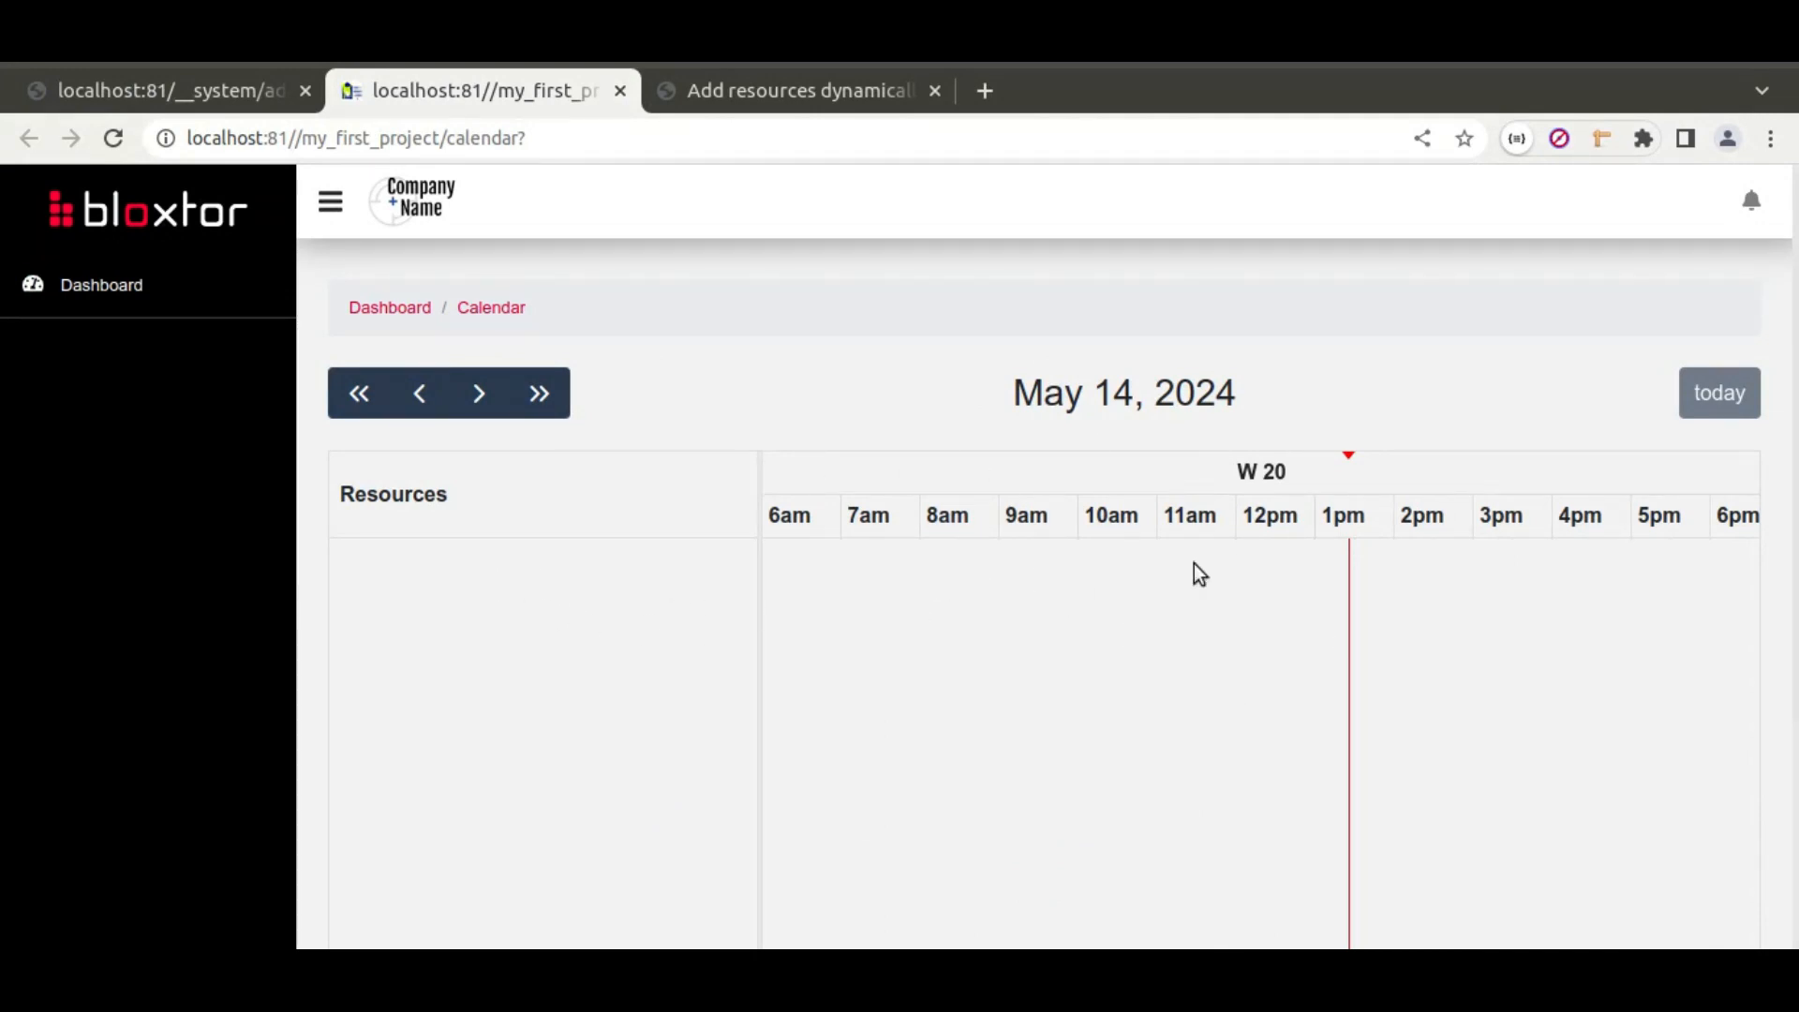
scroll(551, 521, down, 3)
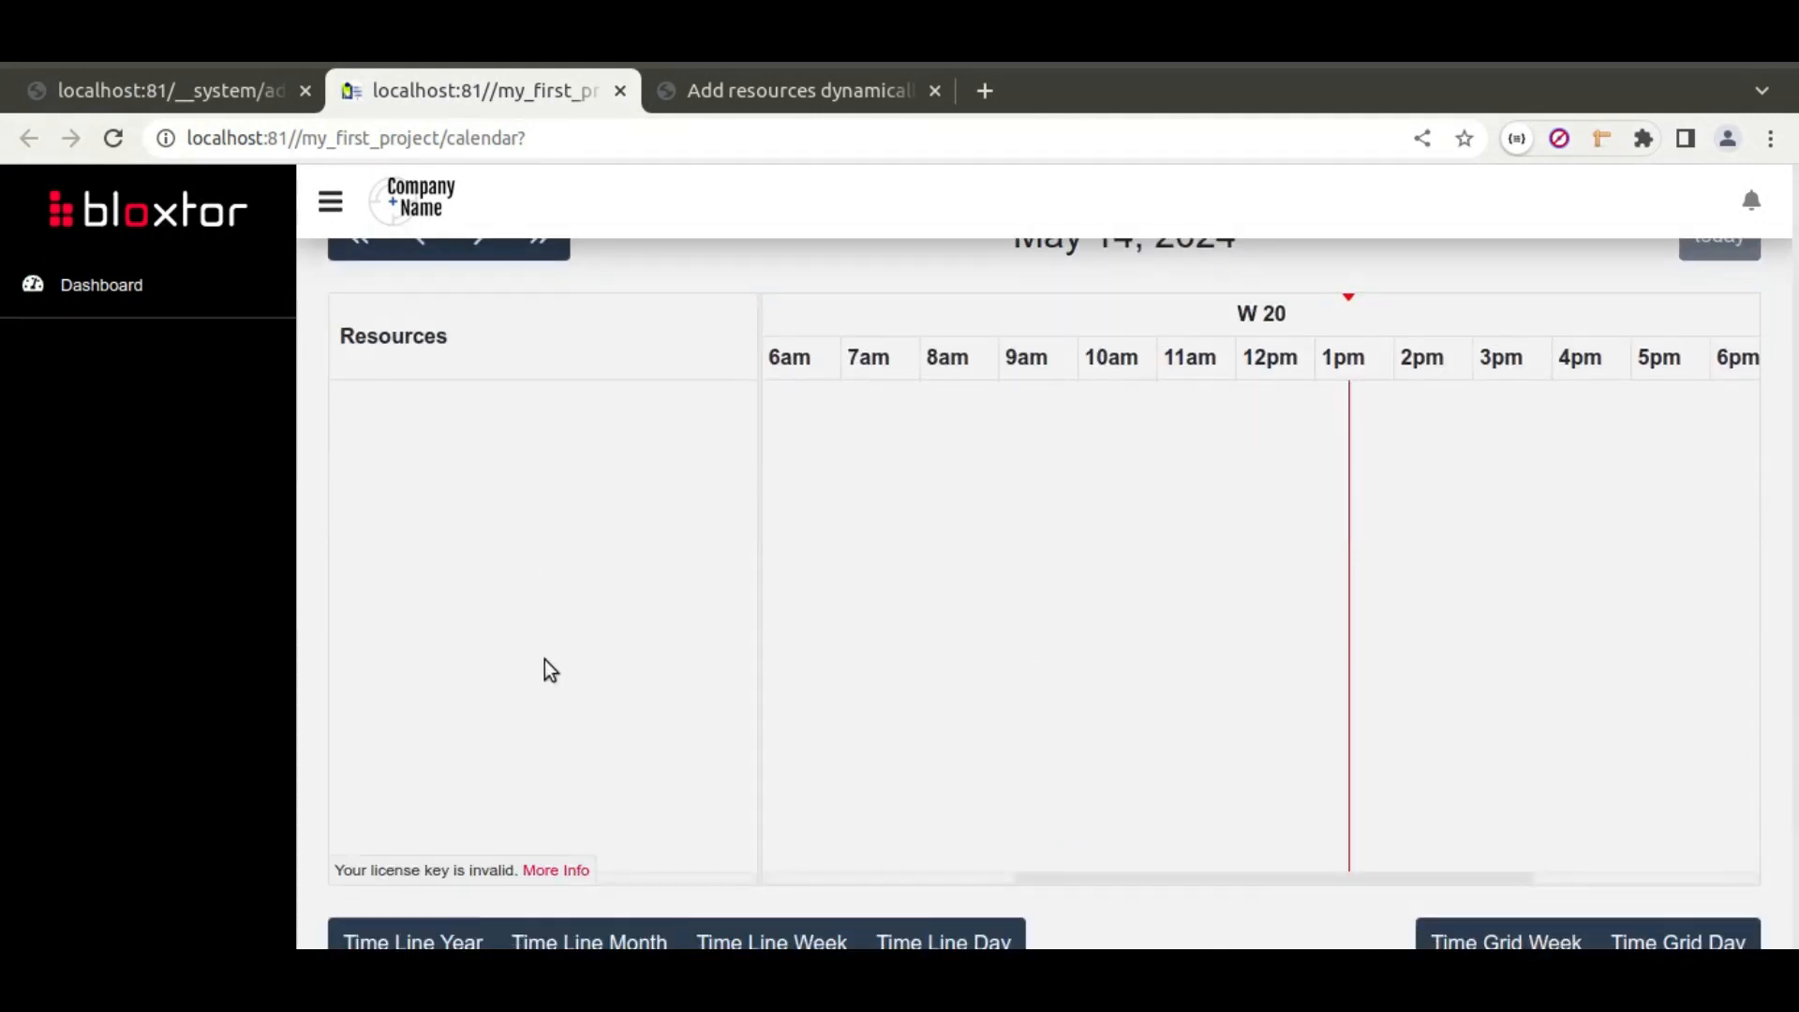
scroll(551, 440, down, 3)
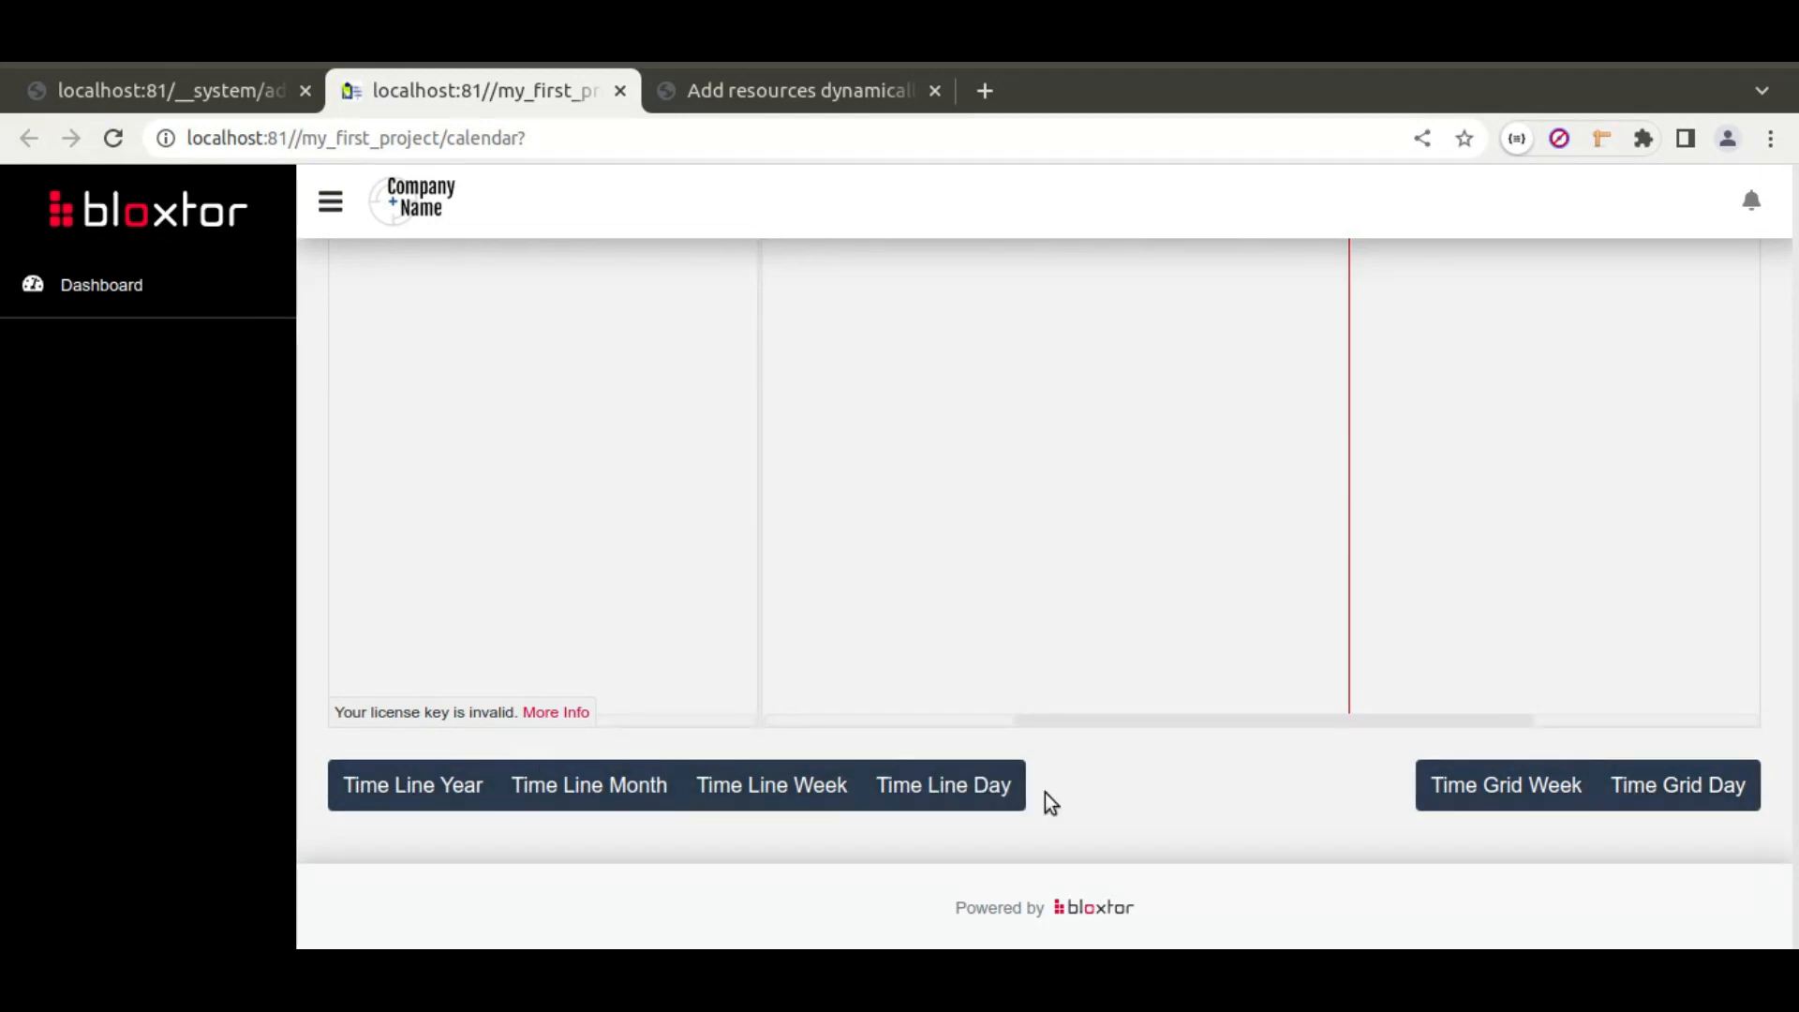
scroll(772, 598, up, 2)
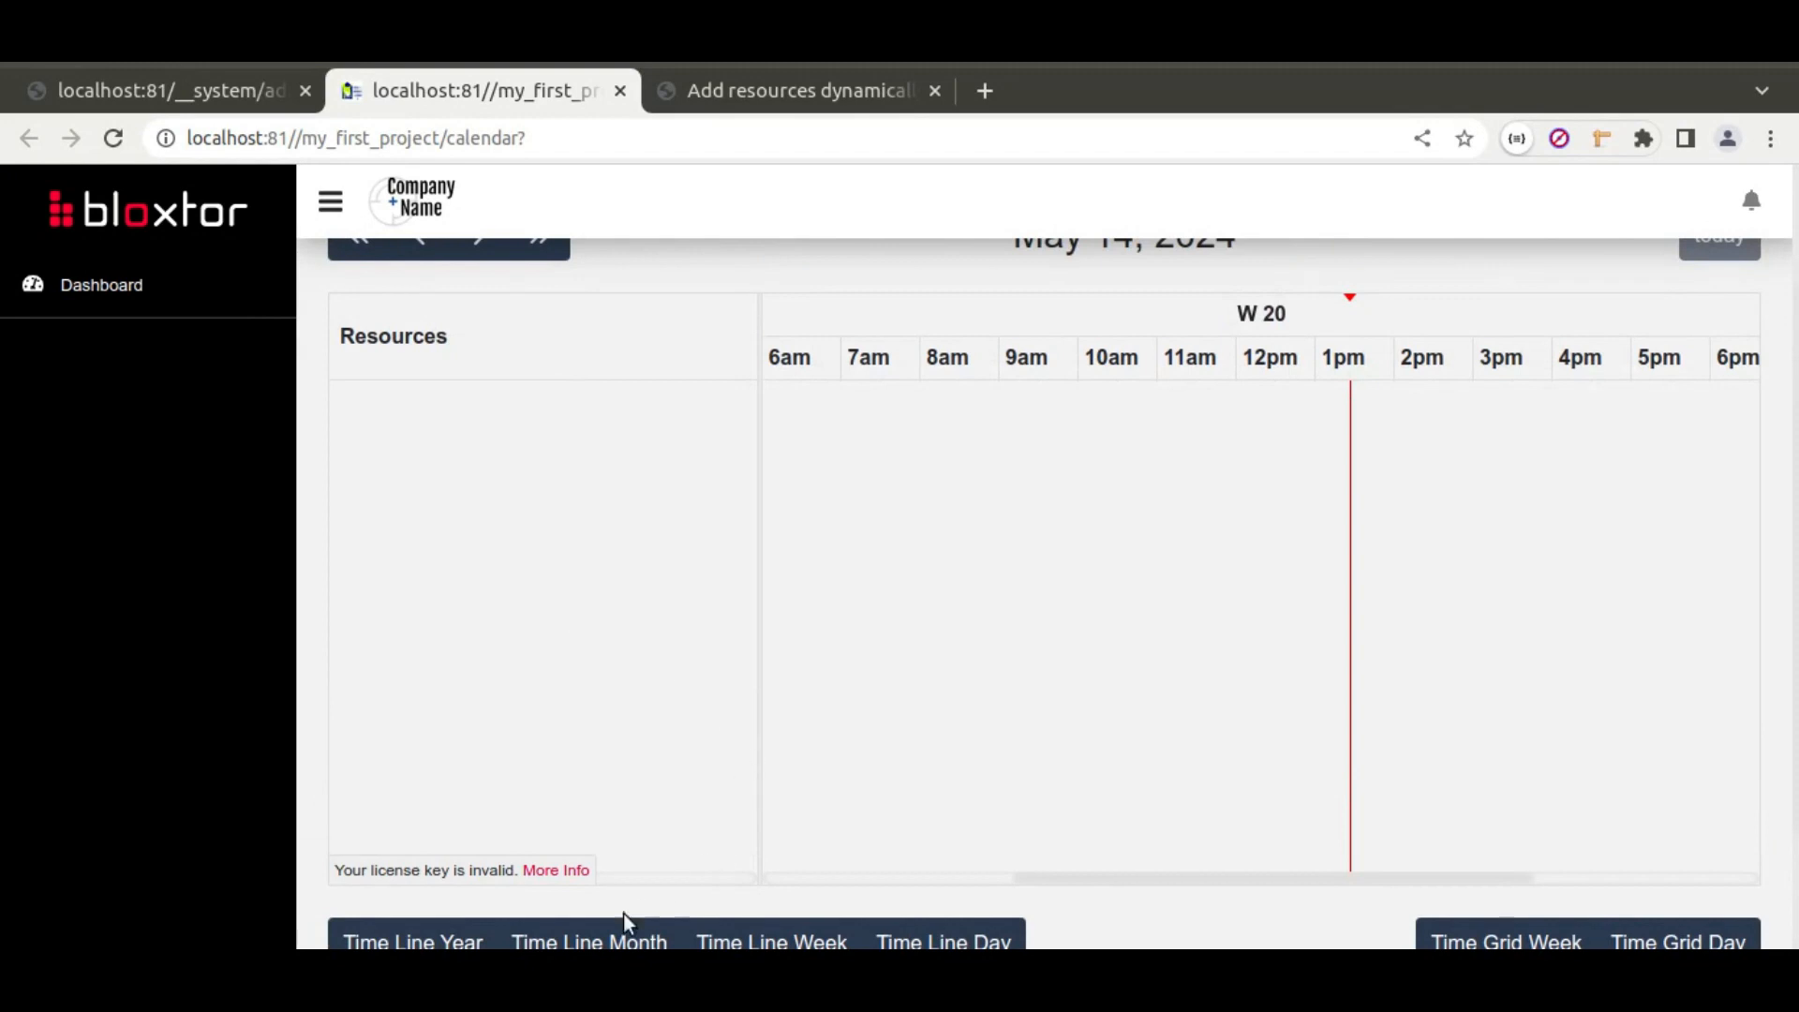
click(204, 81)
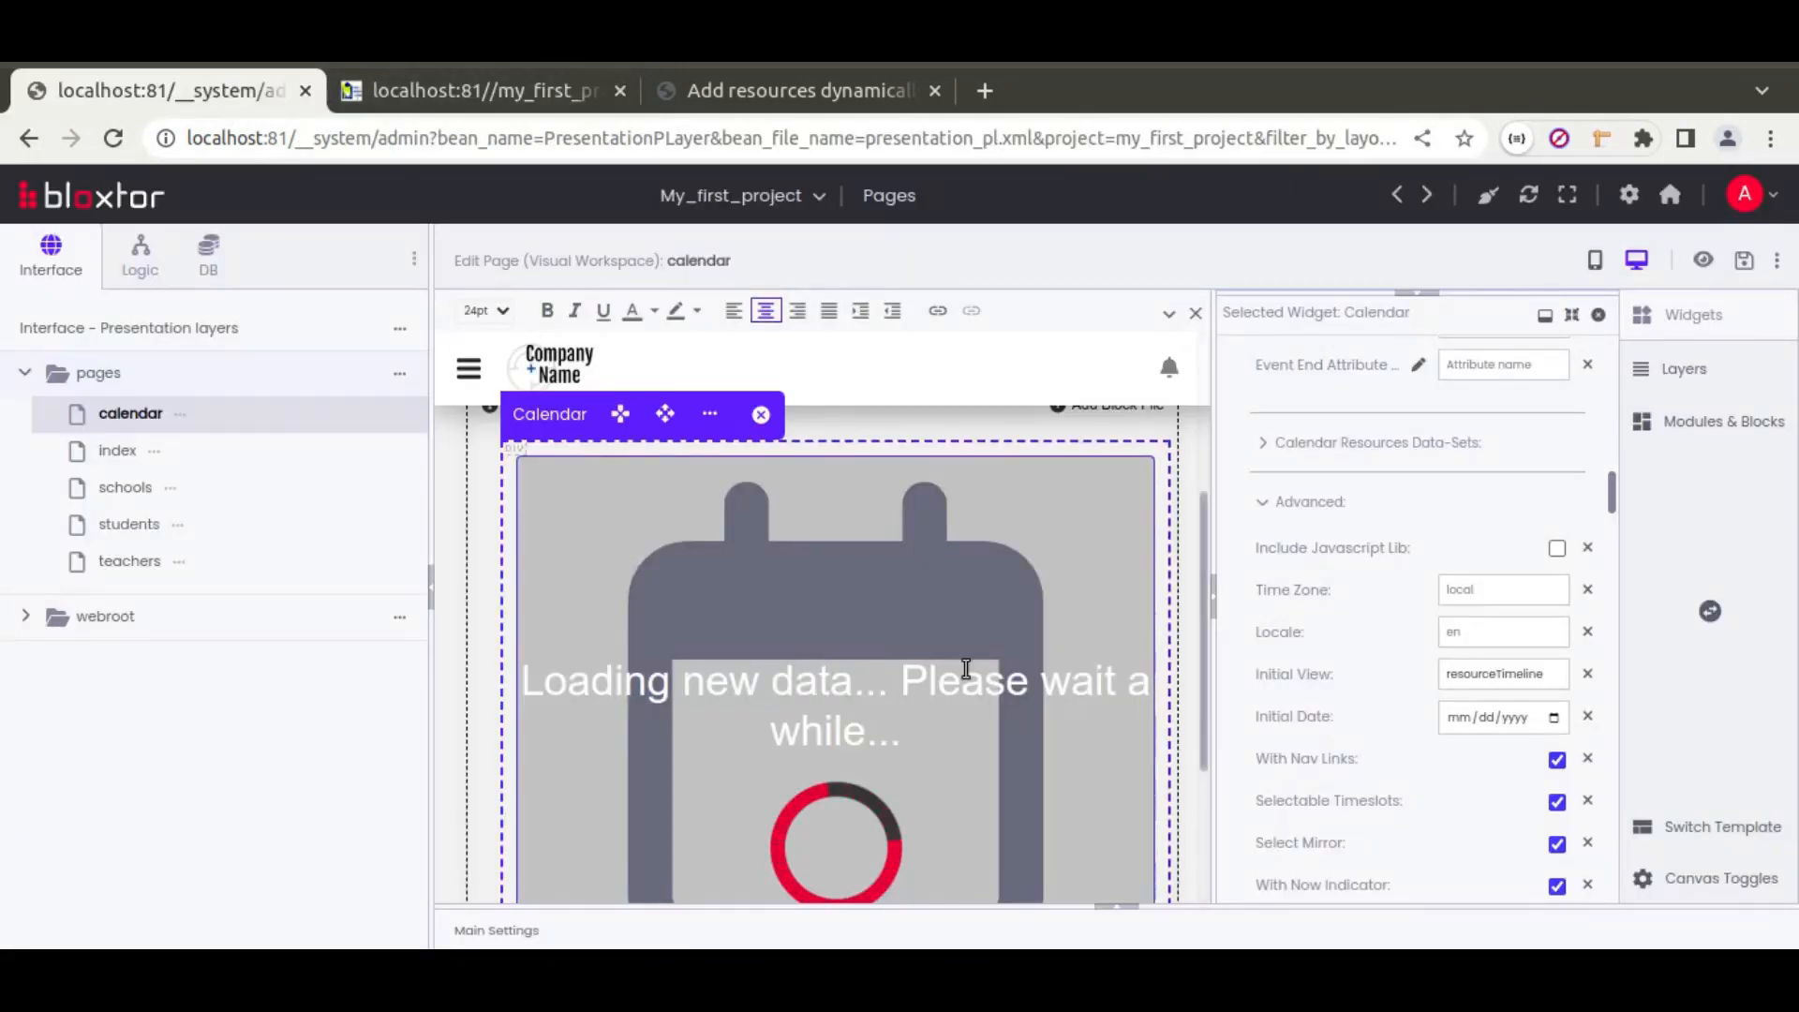
key(alt+Tab)
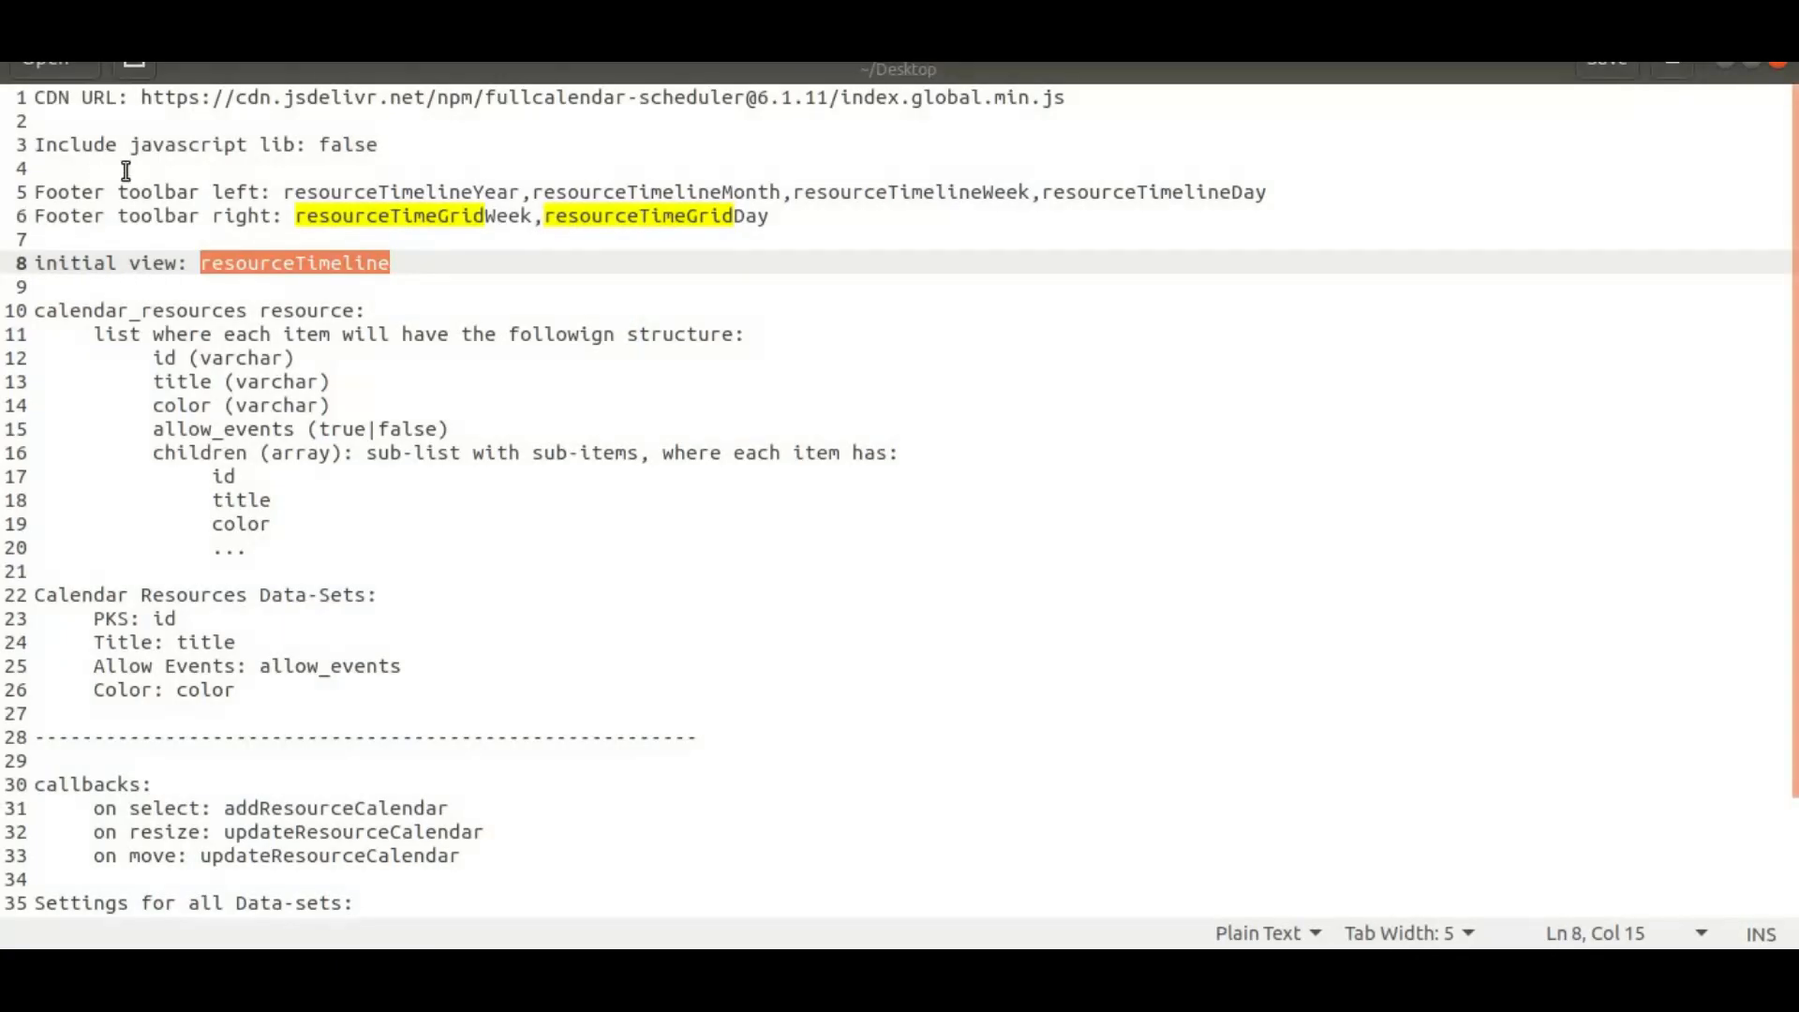
click(356, 311)
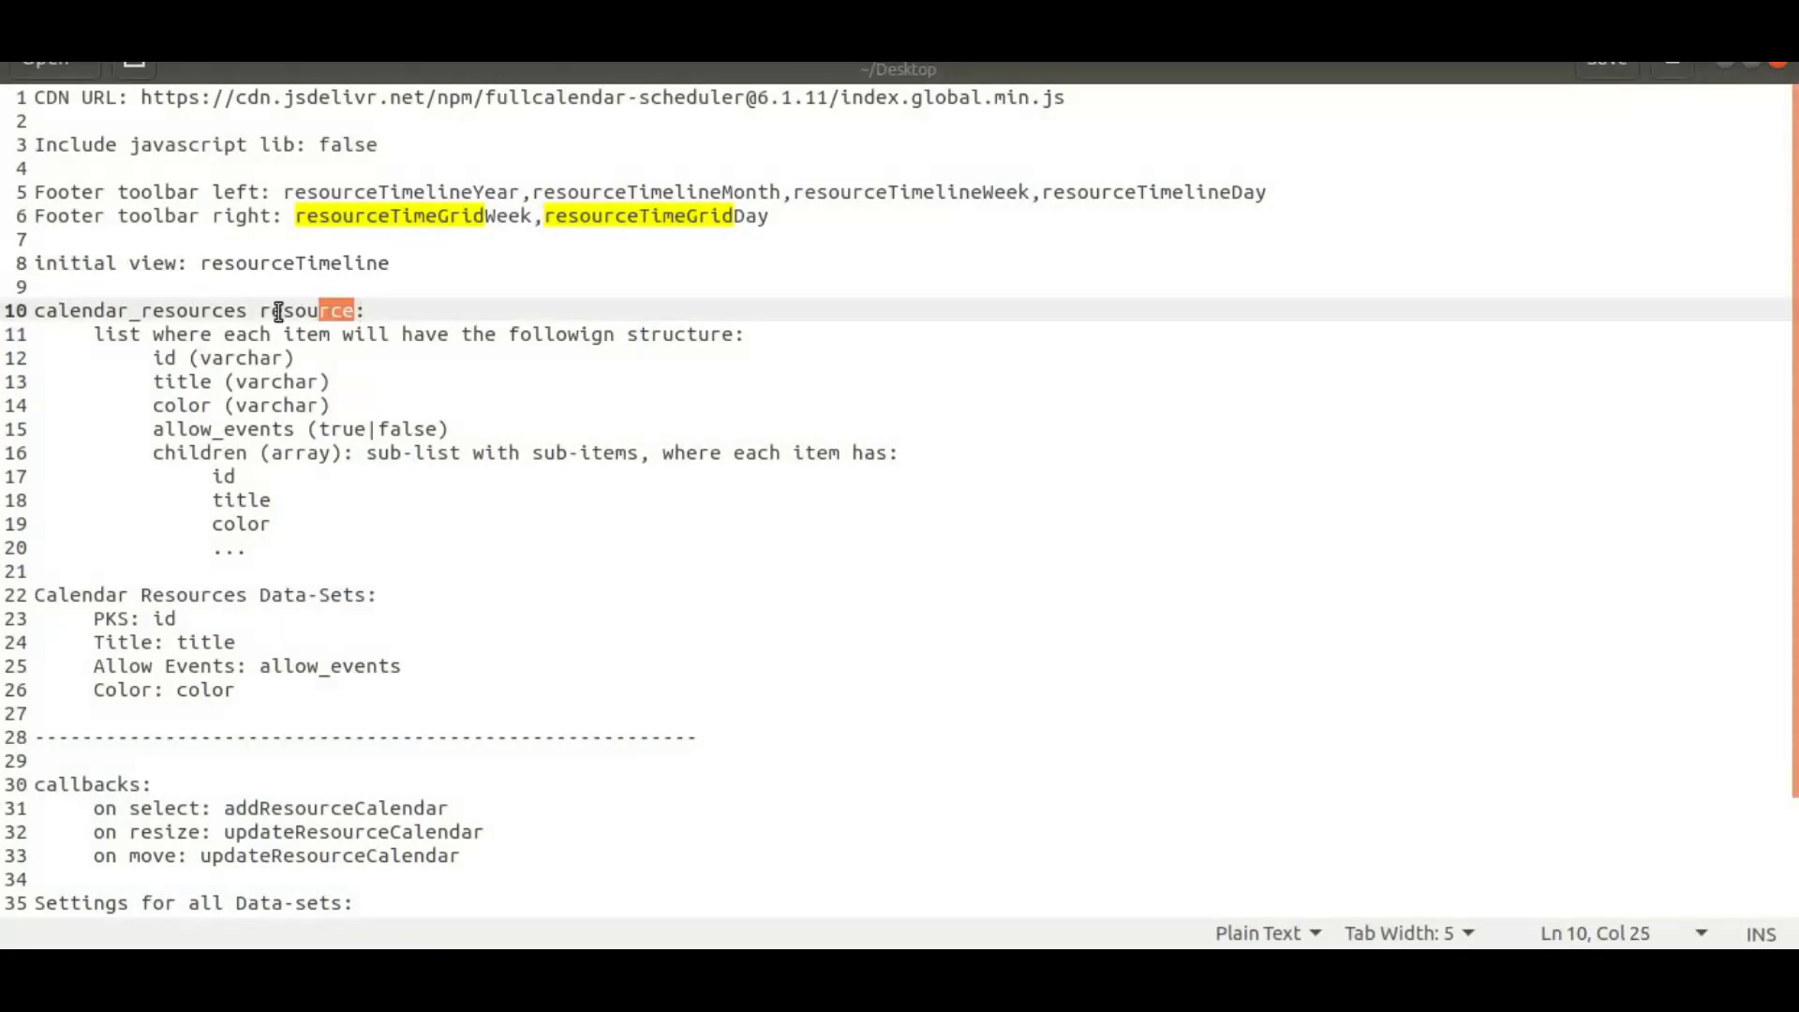
drag(338, 312, 38, 312)
click(458, 312)
drag(354, 312, 36, 317)
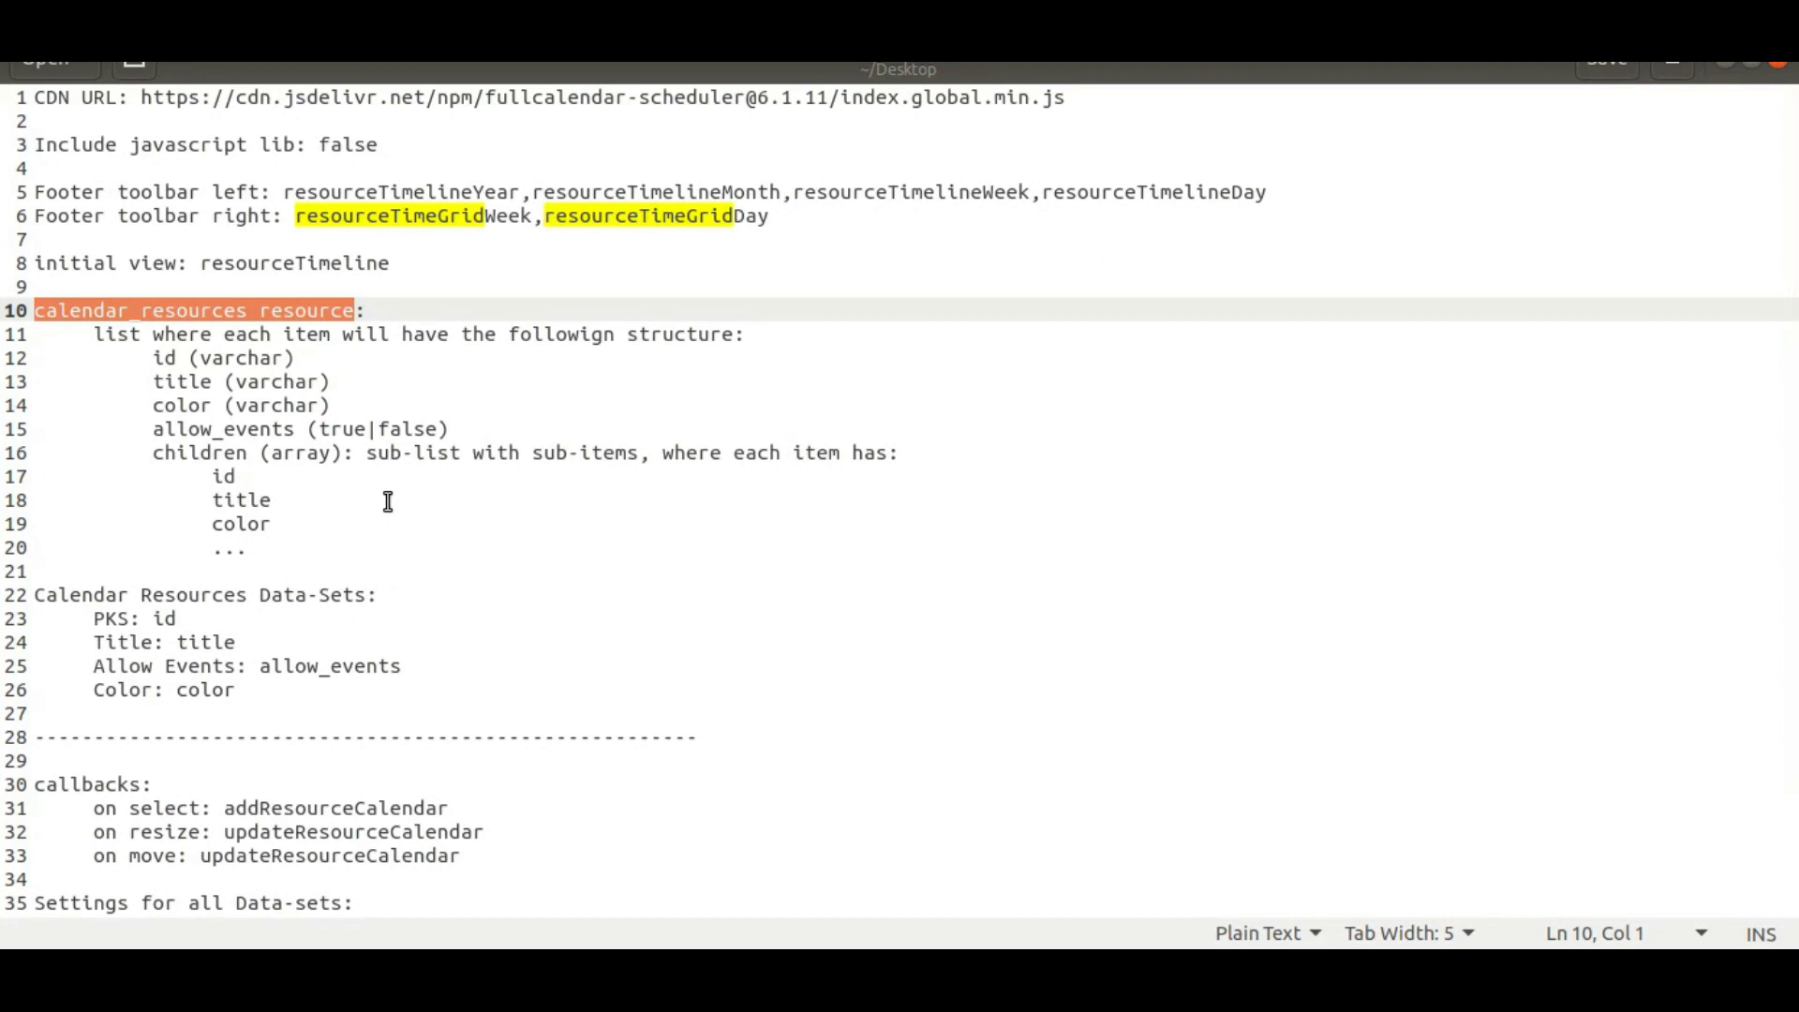
key(alt+Tab)
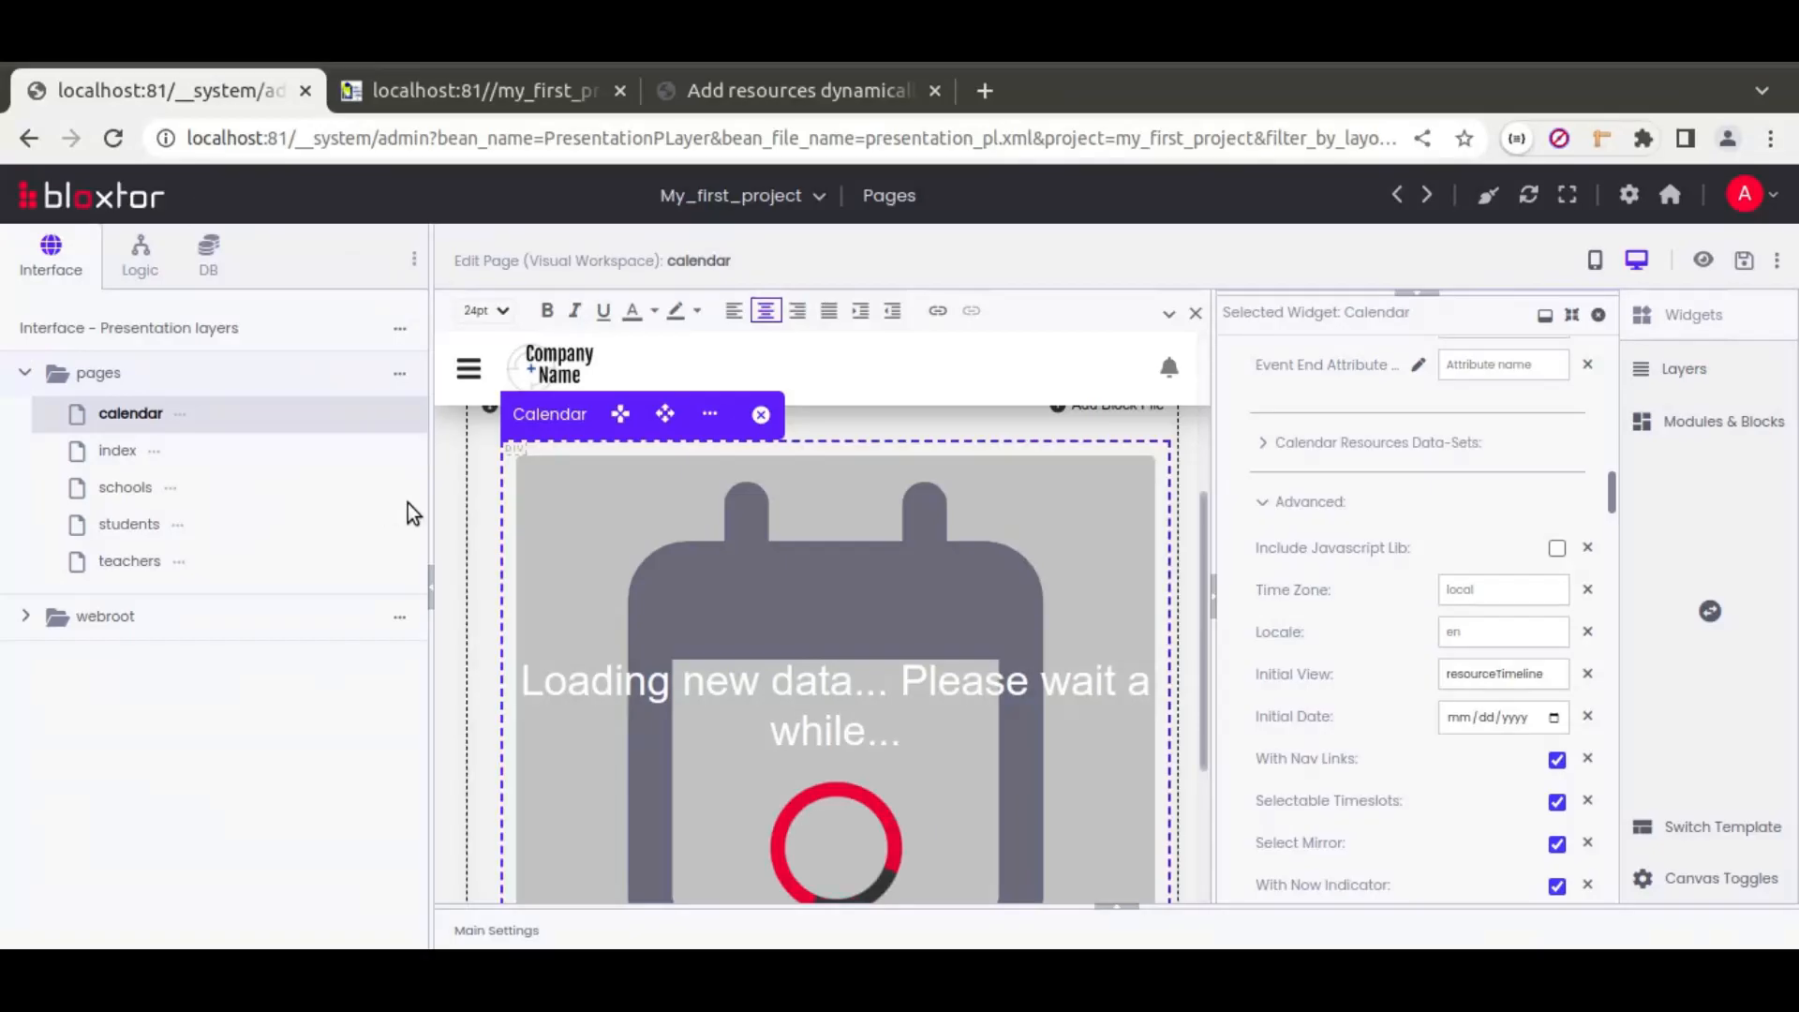
Step: Add a result-from-array resource action named calendar_resources in the page's resource settings
click(1121, 903)
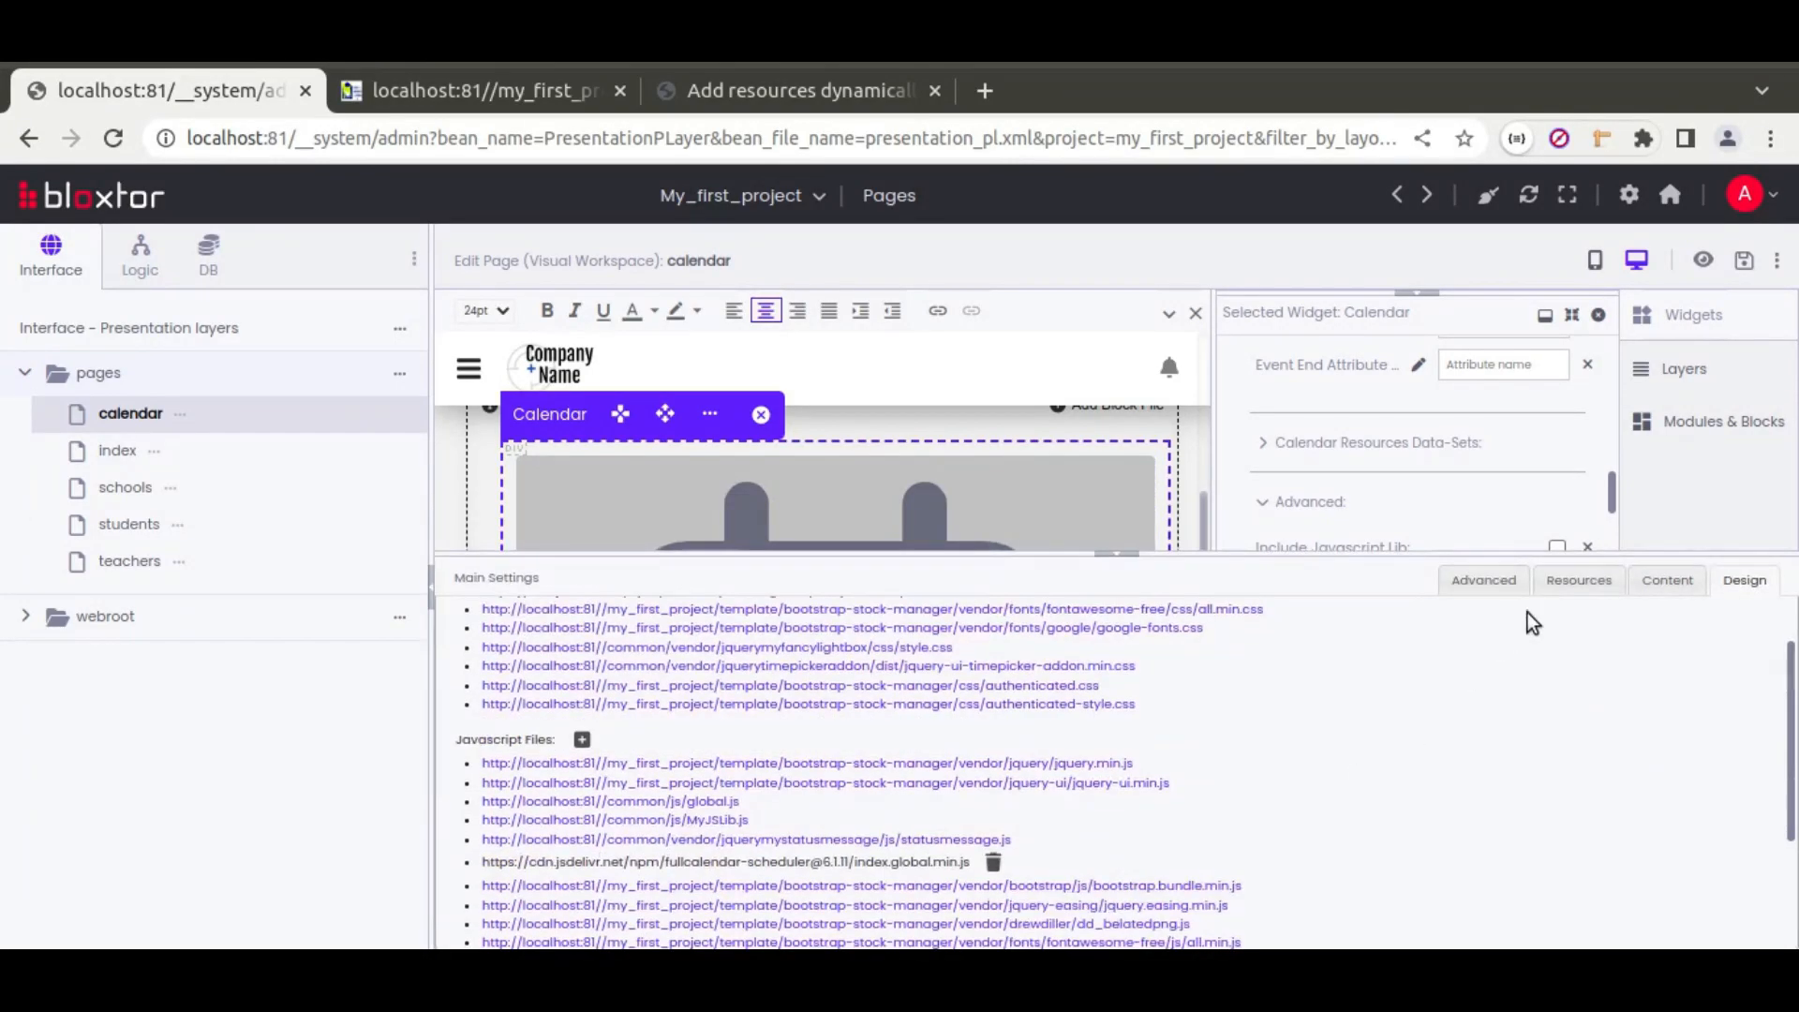
click(1582, 582)
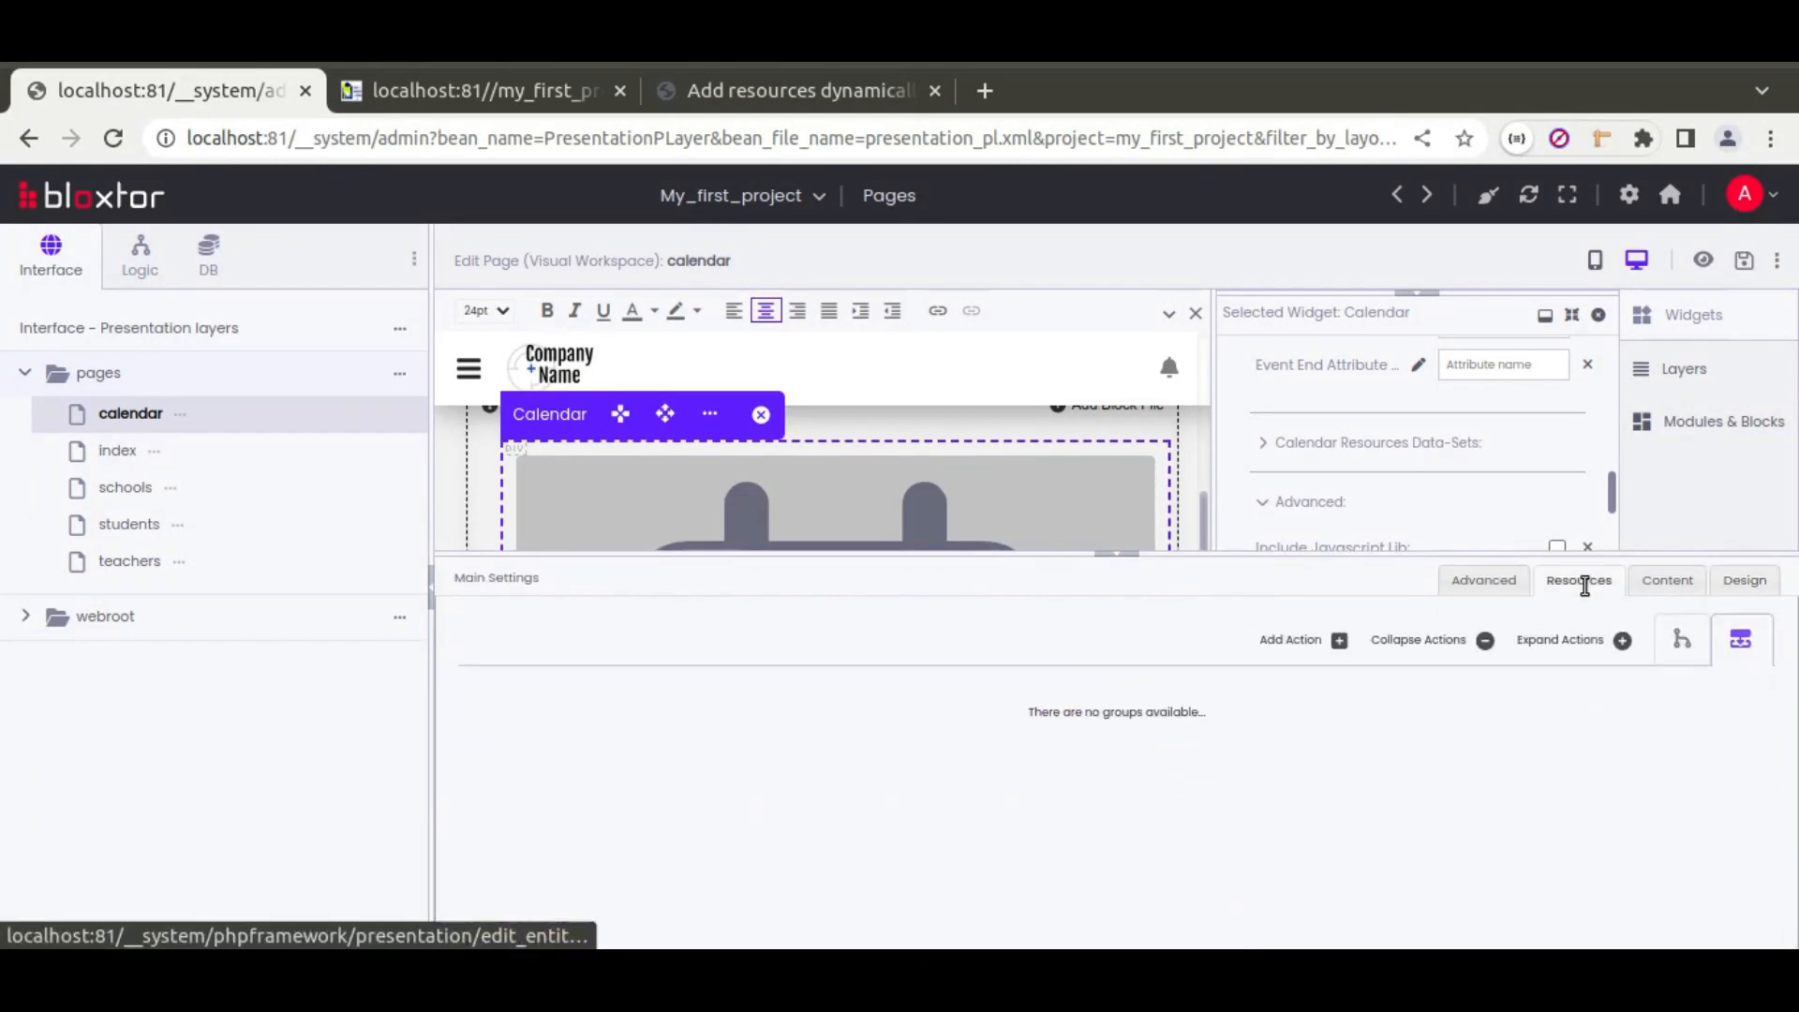
click(1284, 641)
click(1078, 711)
scroll(1104, 611, down, 5)
click(1099, 457)
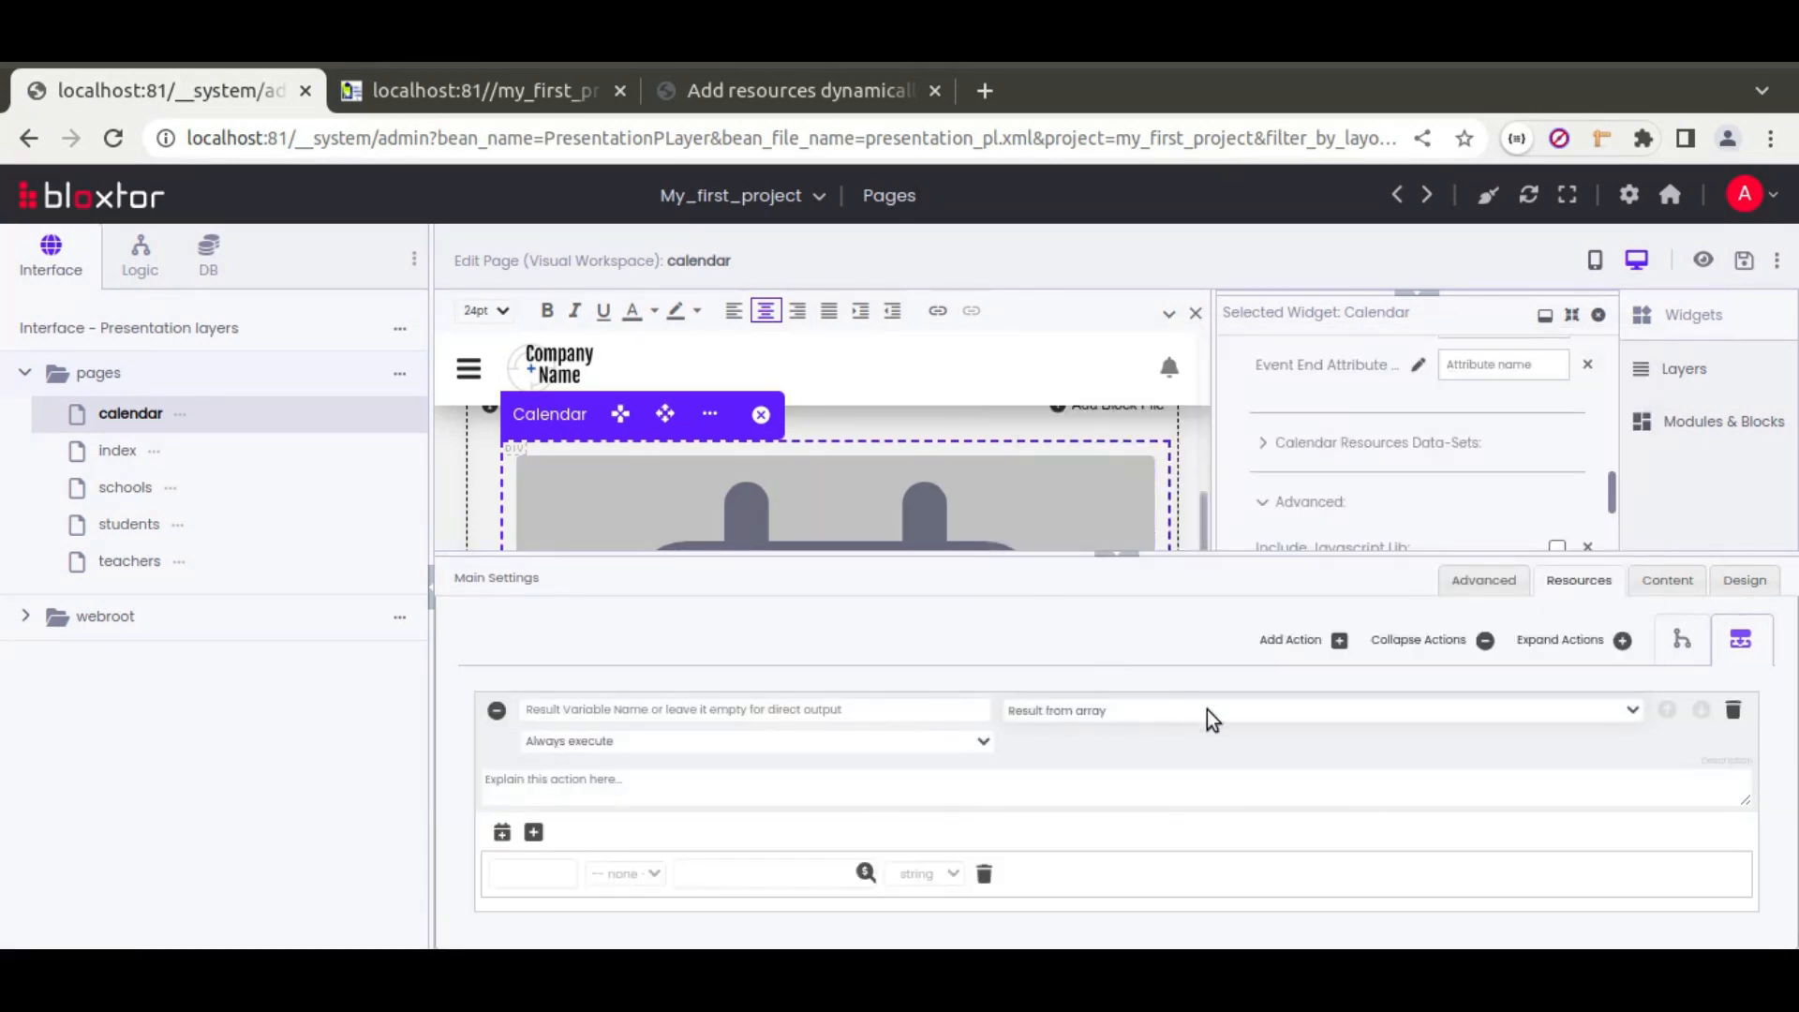
click(732, 704)
text(calendar_resources)
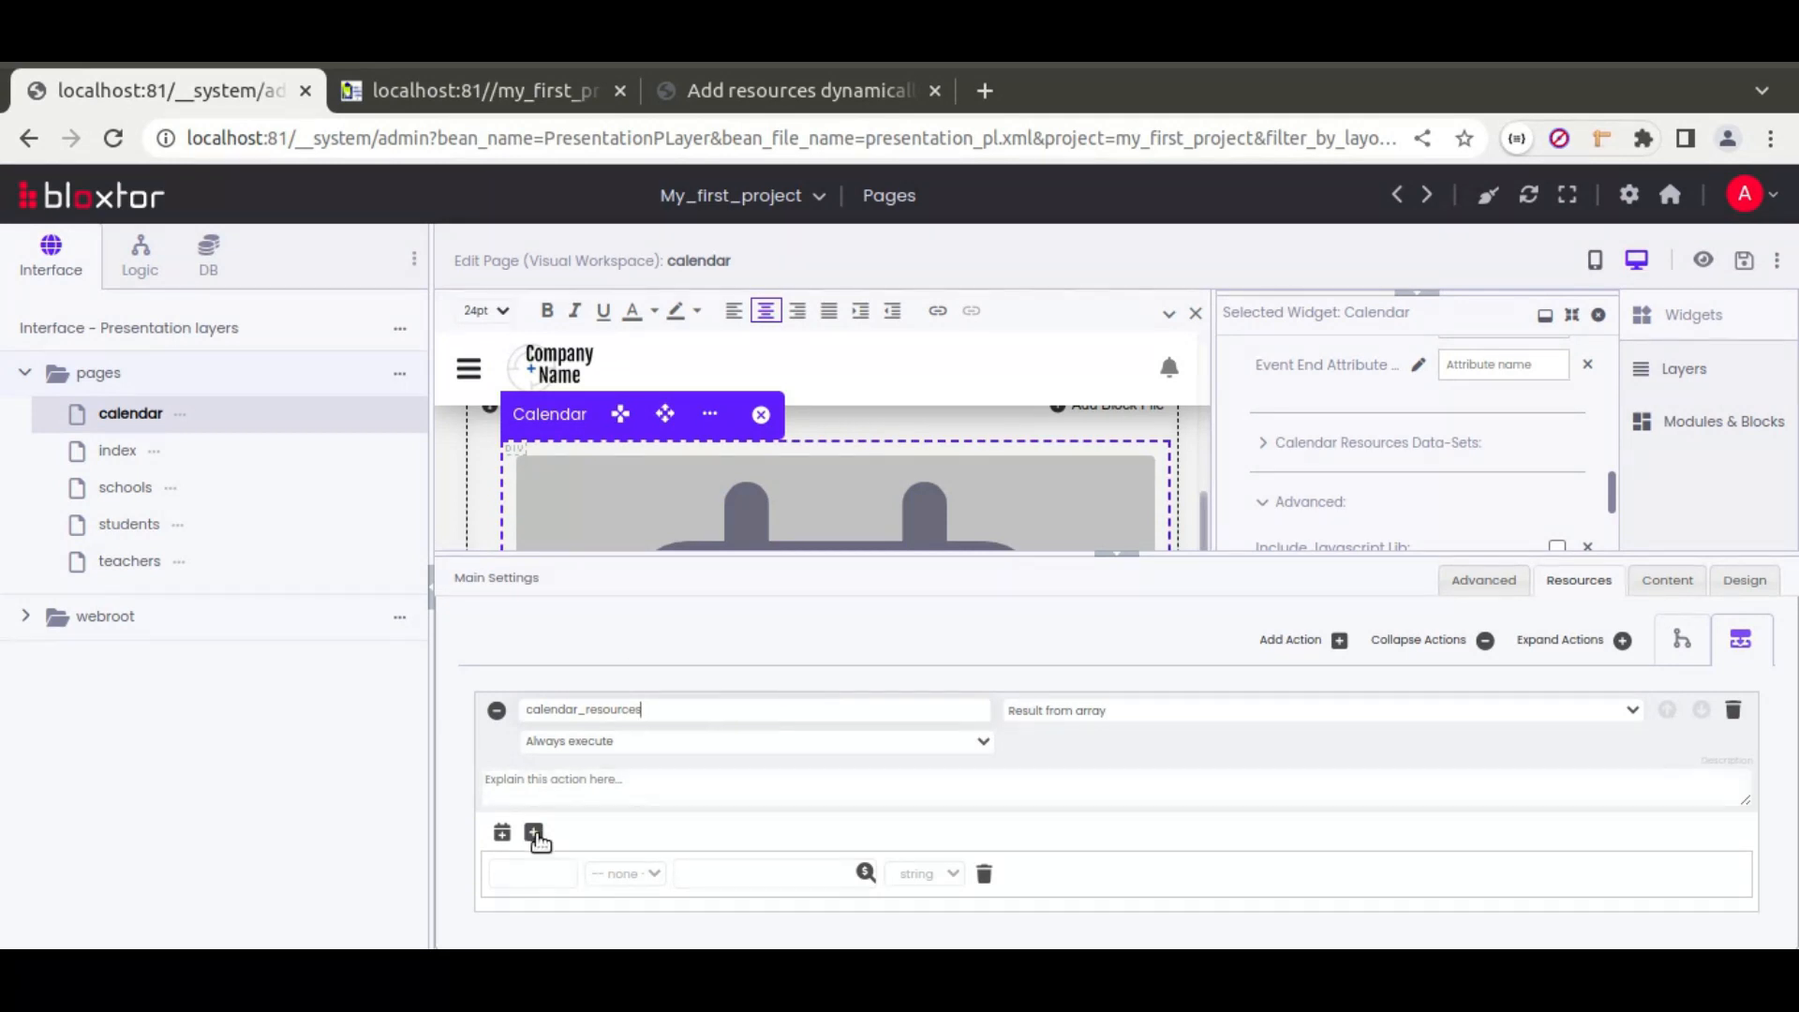
Step: Restructure the array into two item groups, adding parameter rows to the first and second items
click(984, 873)
click(501, 832)
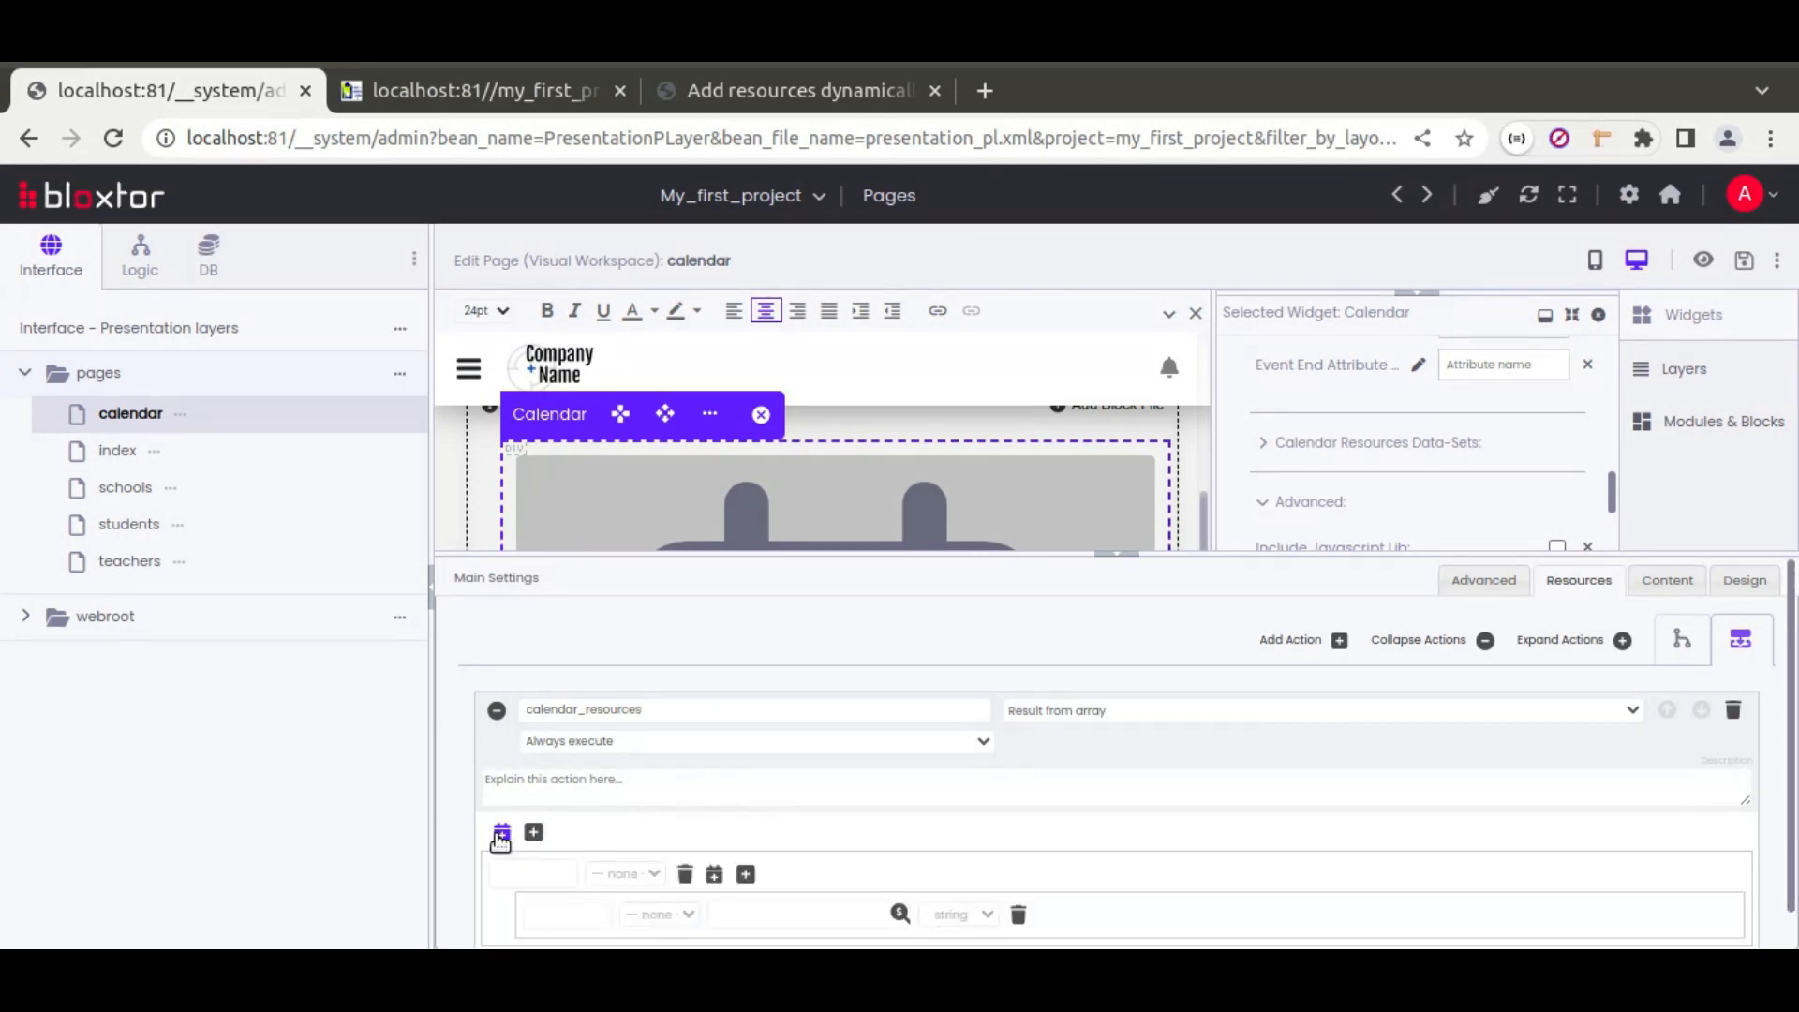
scroll(621, 830, down, 3)
triple_click(747, 751)
scroll(750, 759, down, 2)
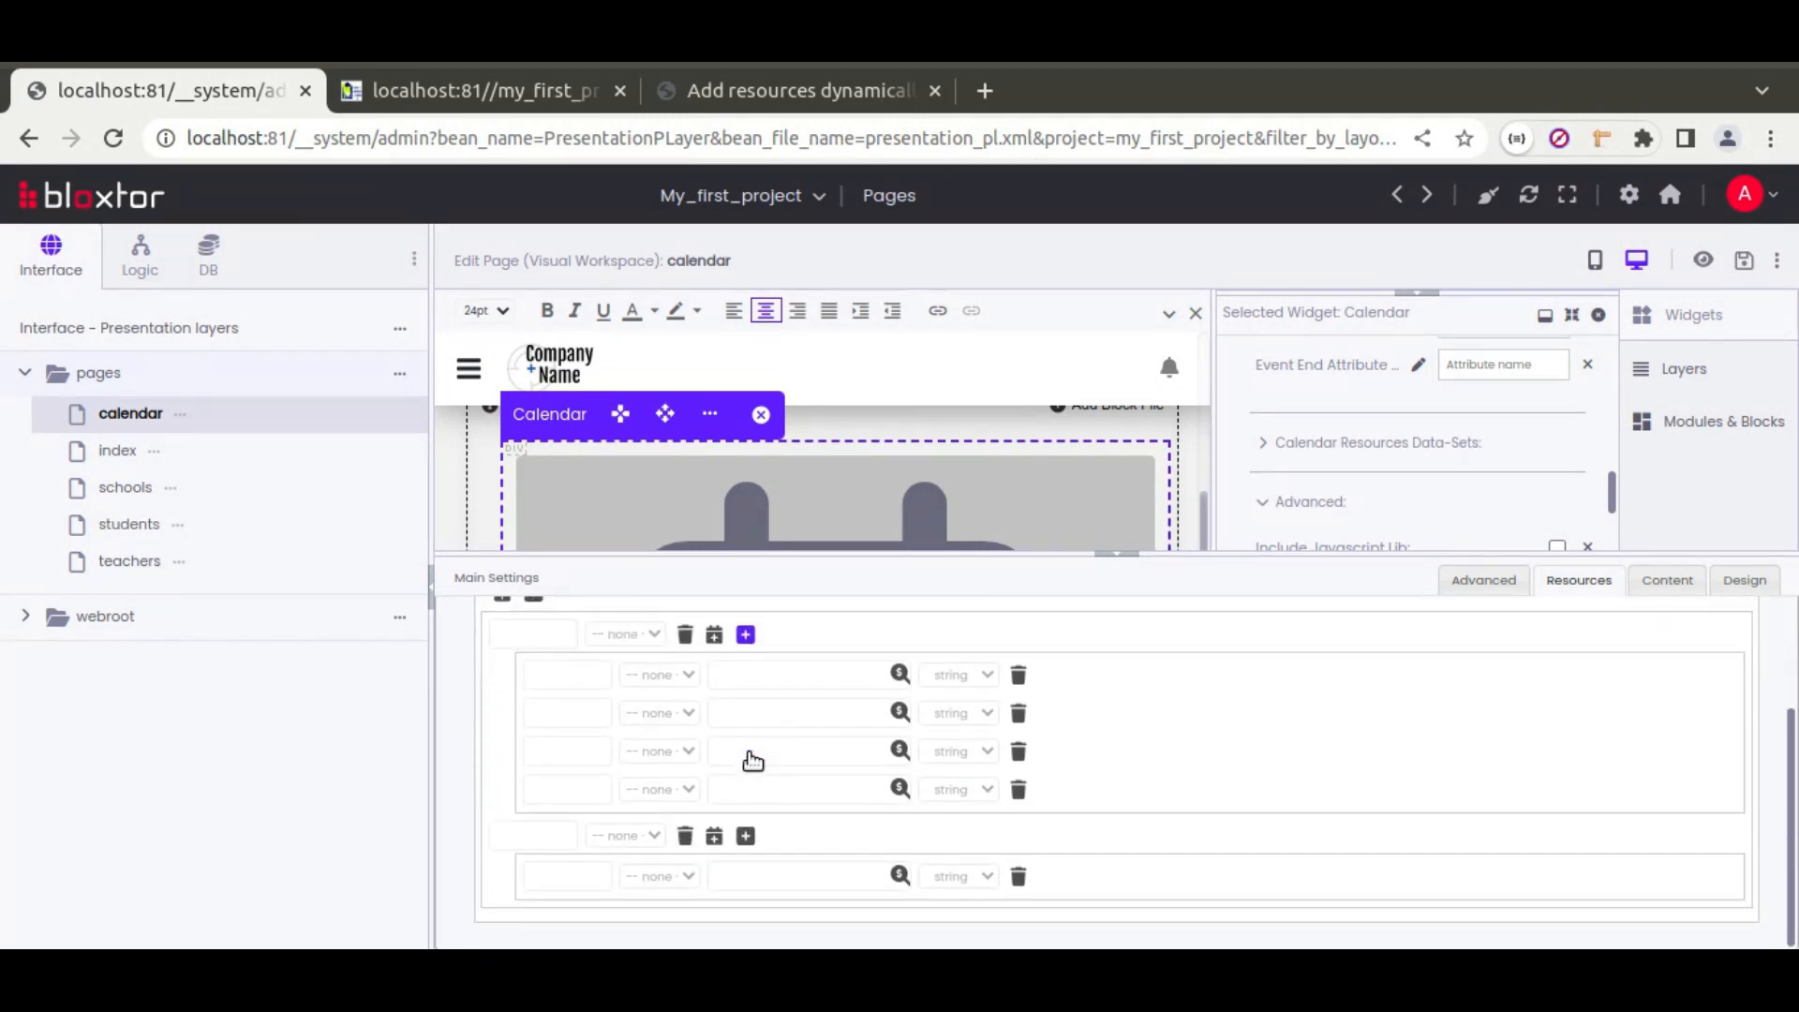
click(747, 837)
Step: Copy the attribute names id and title from the gedit notes into the first resource's name fields
scroll(683, 770, down, 2)
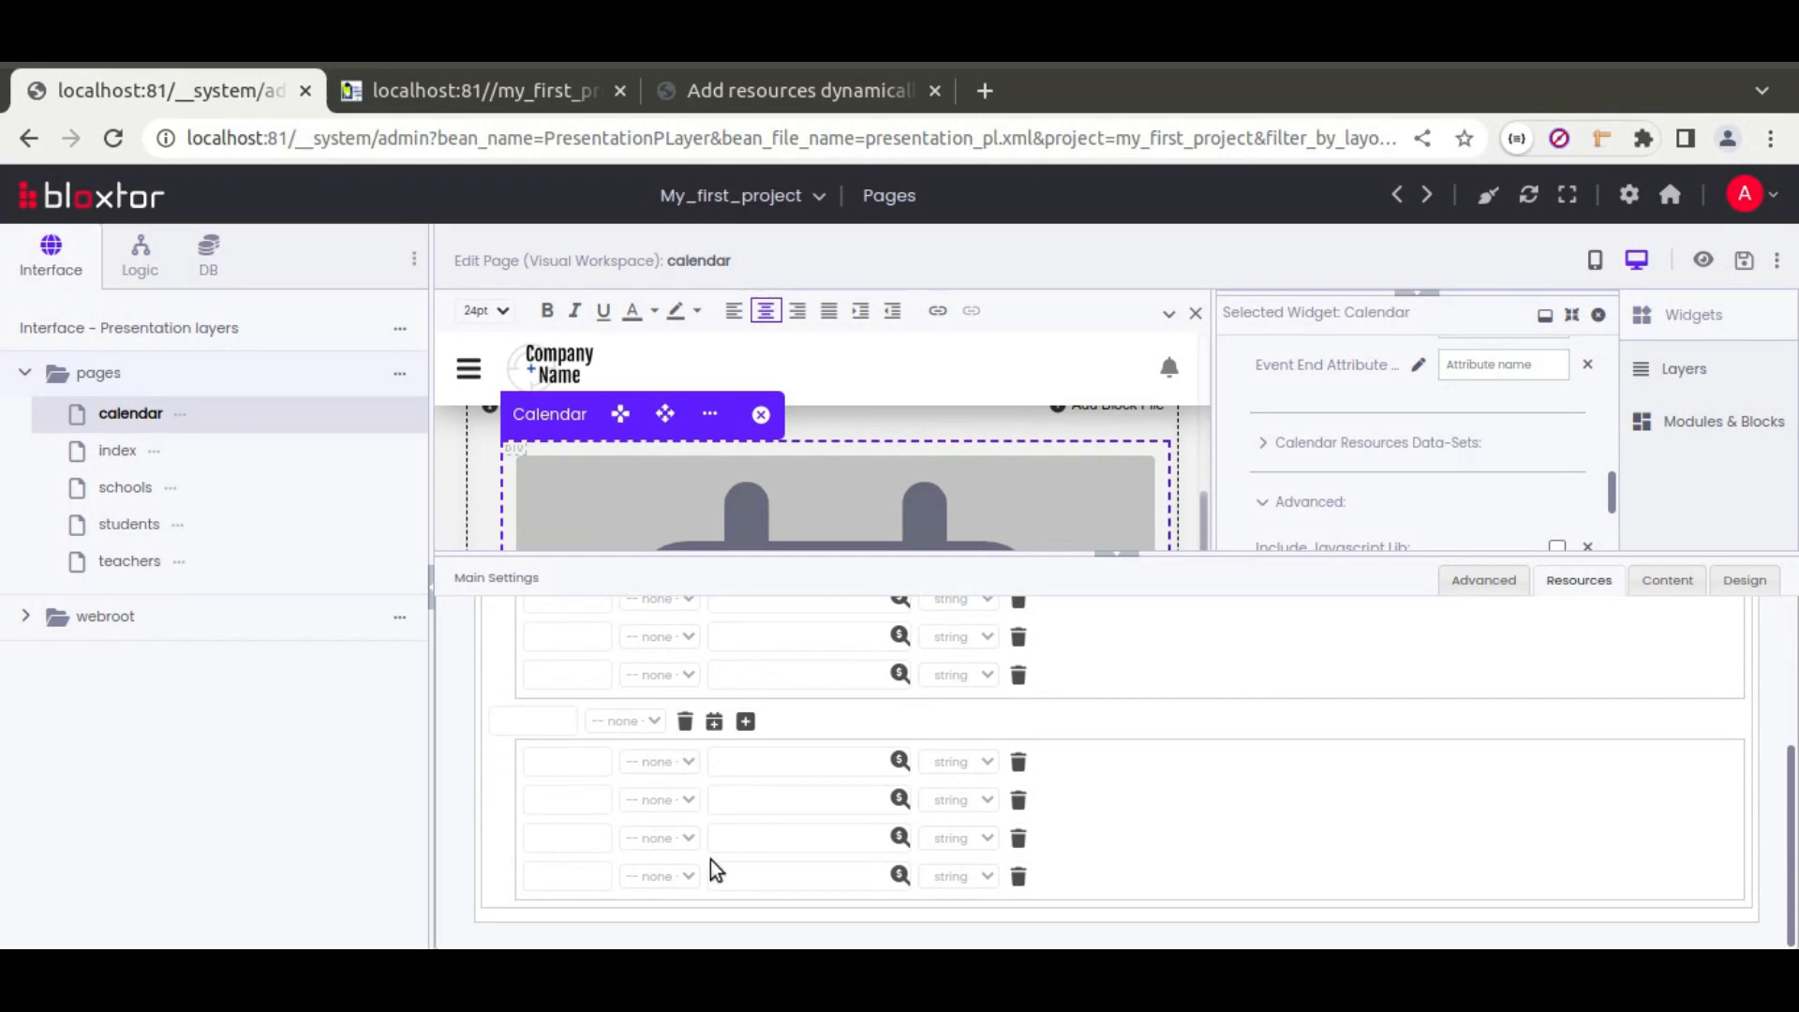
scroll(710, 855, up, 3)
key(alt+Tab)
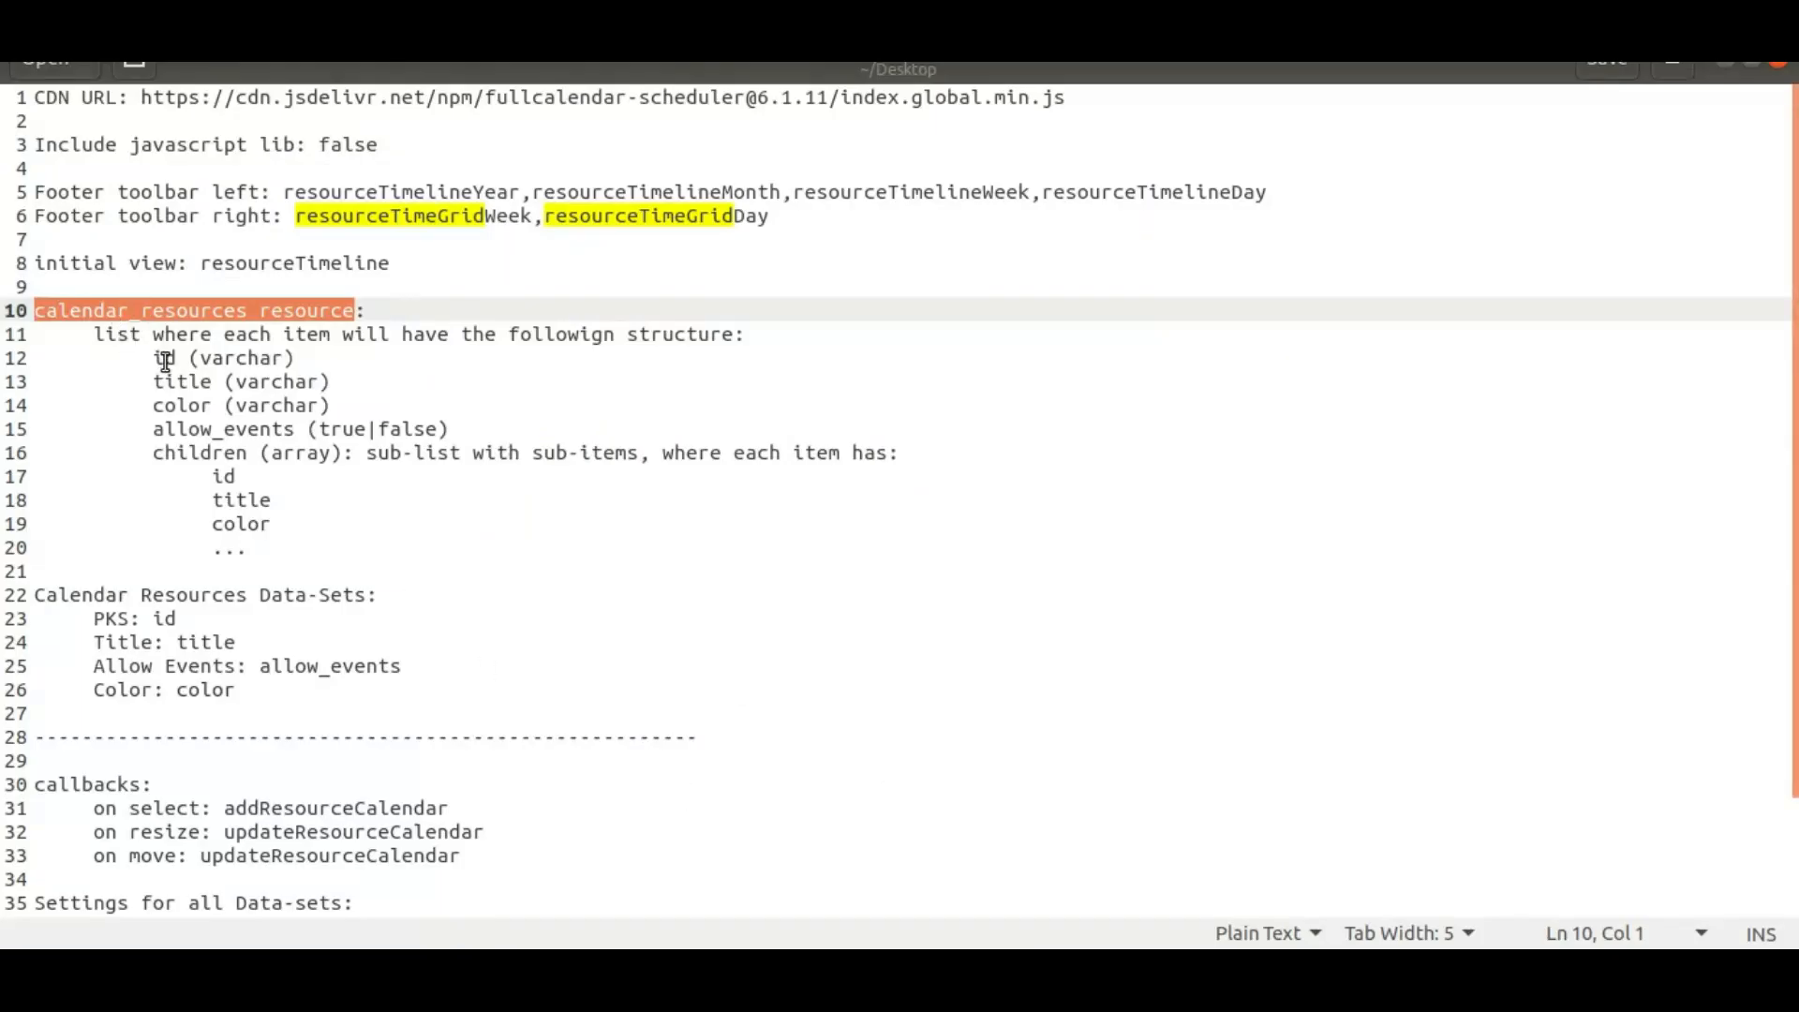
double_click(164, 357)
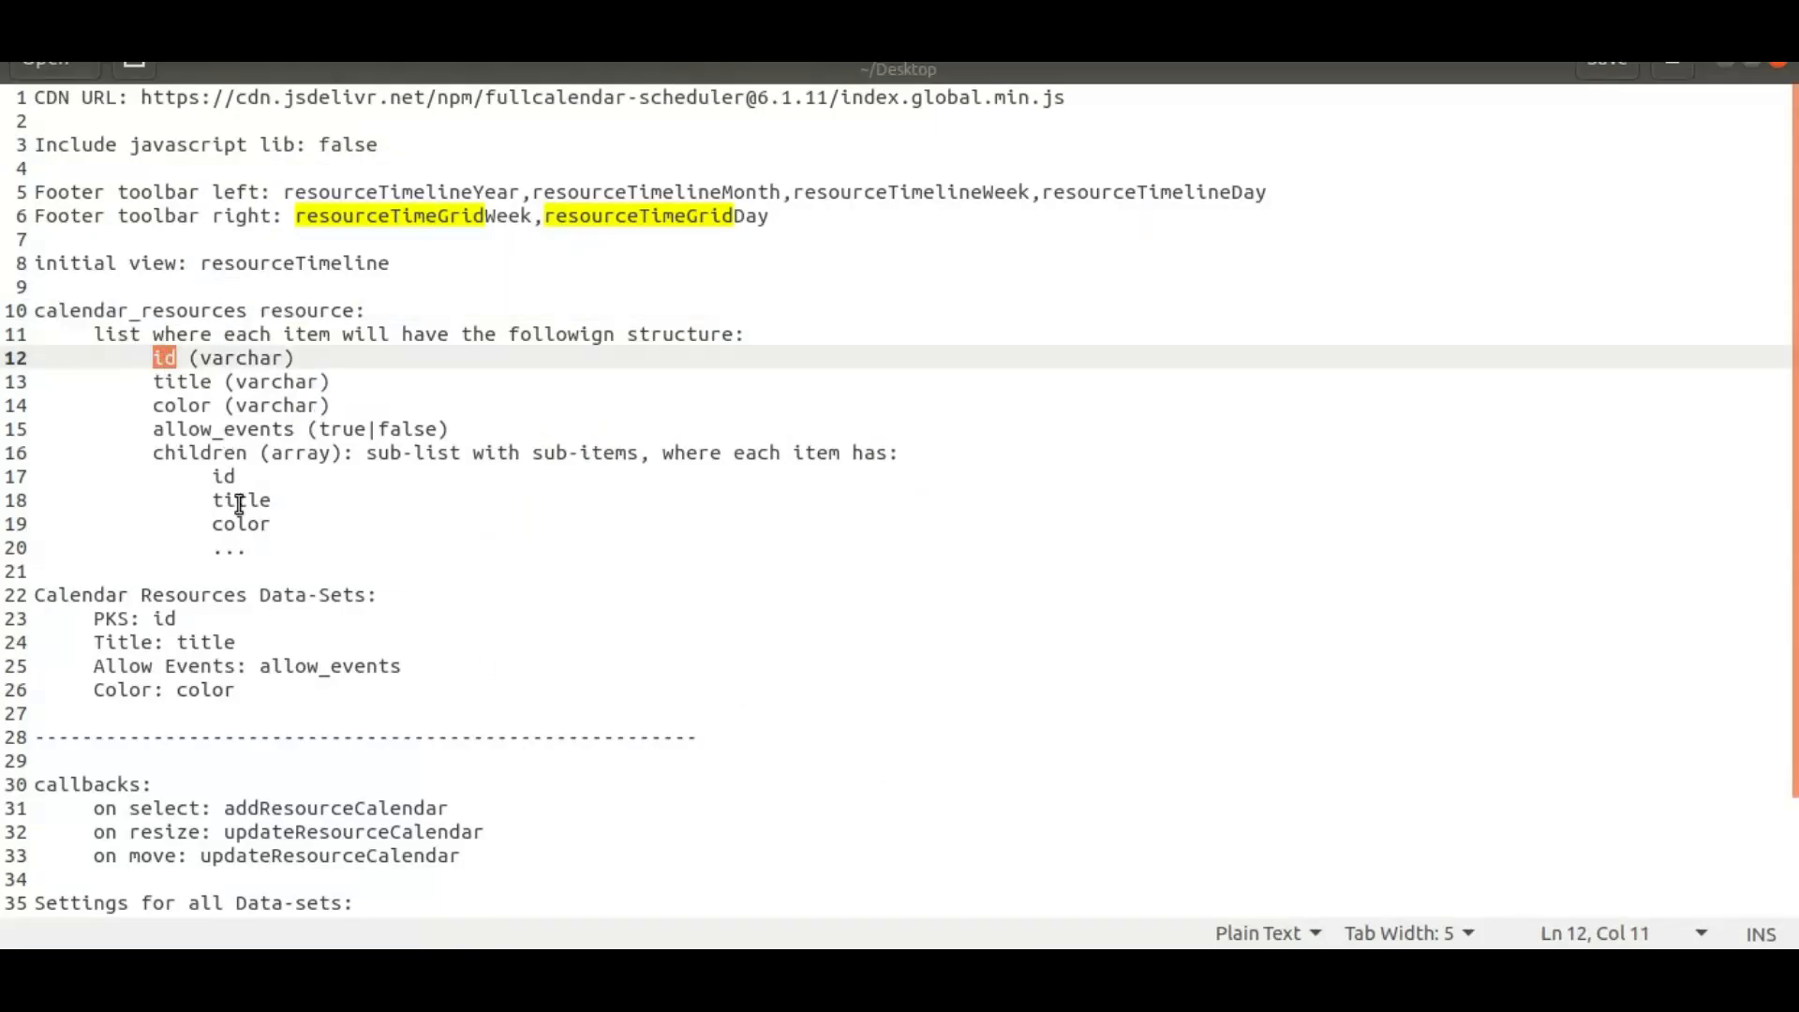
key(alt+Tab)
click(581, 722)
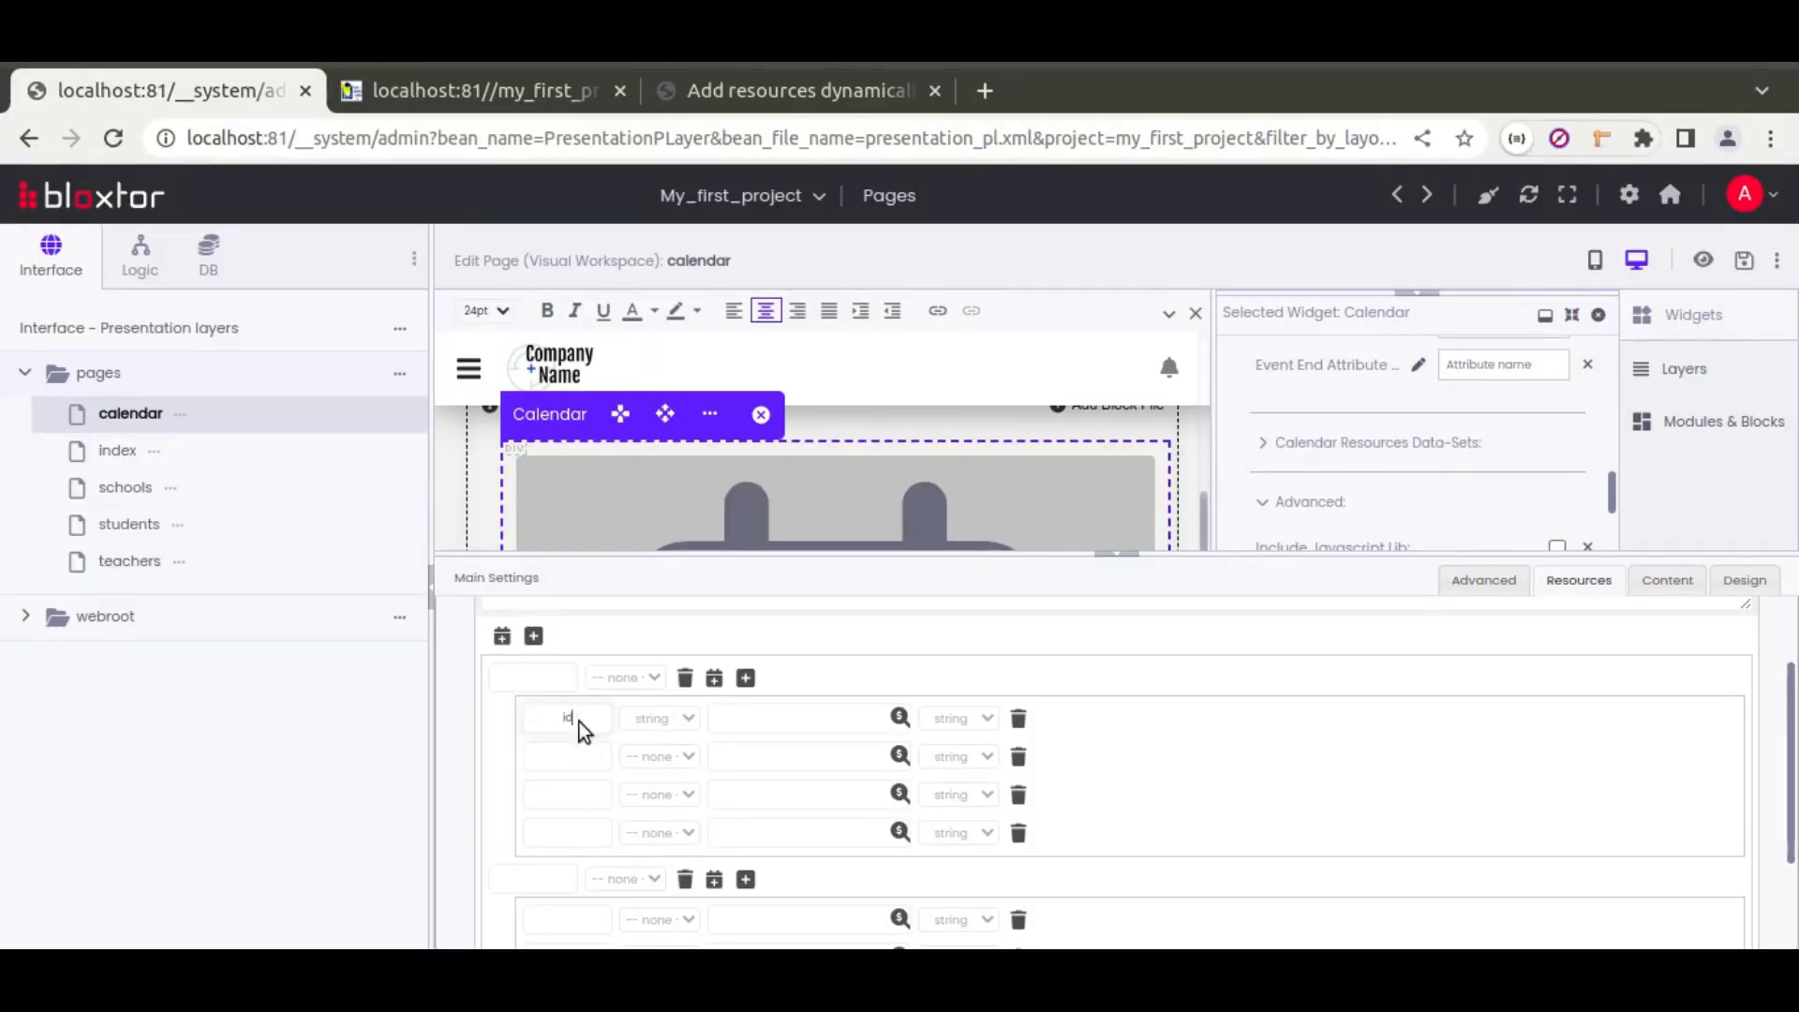
key(alt+Tab)
double_click(183, 390)
key(alt+Tab)
click(582, 757)
key(alt+Tab)
Step: Copy color and allow_events from the notes into the third and fourth attribute names
double_click(183, 406)
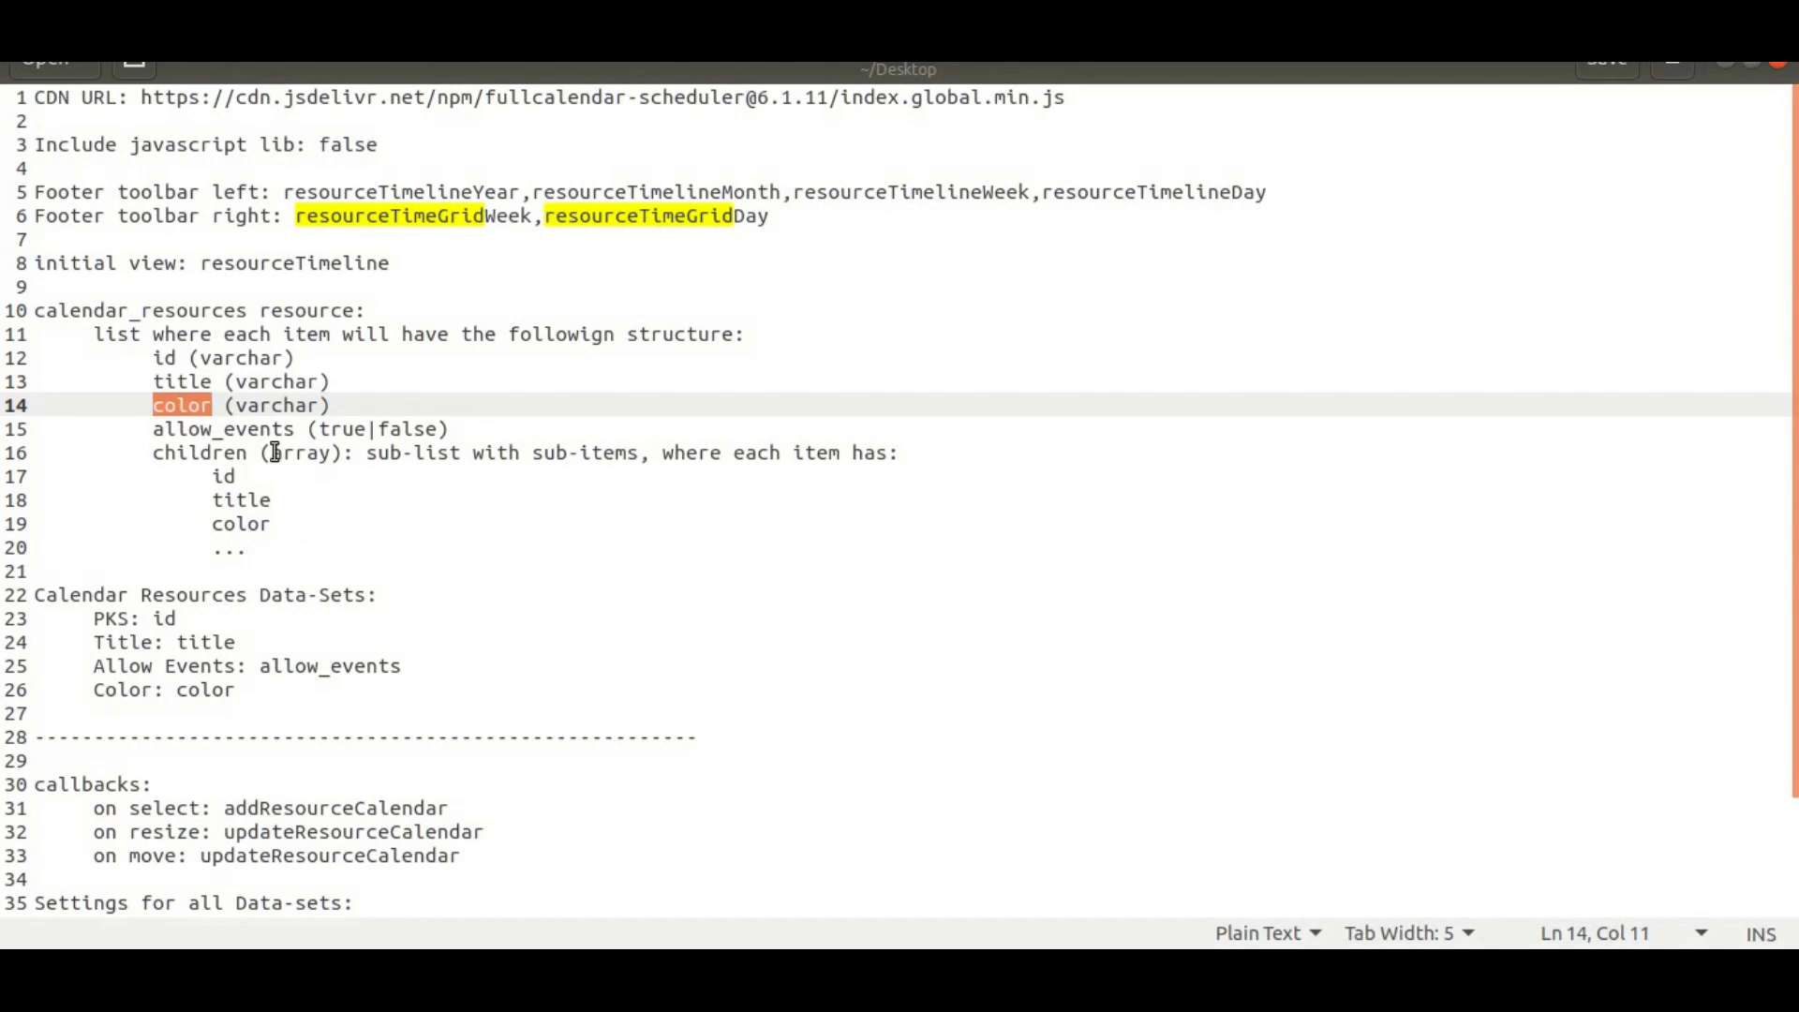
key(ctrl+c)
key(alt+Tab)
click(574, 793)
key(ctrl+v)
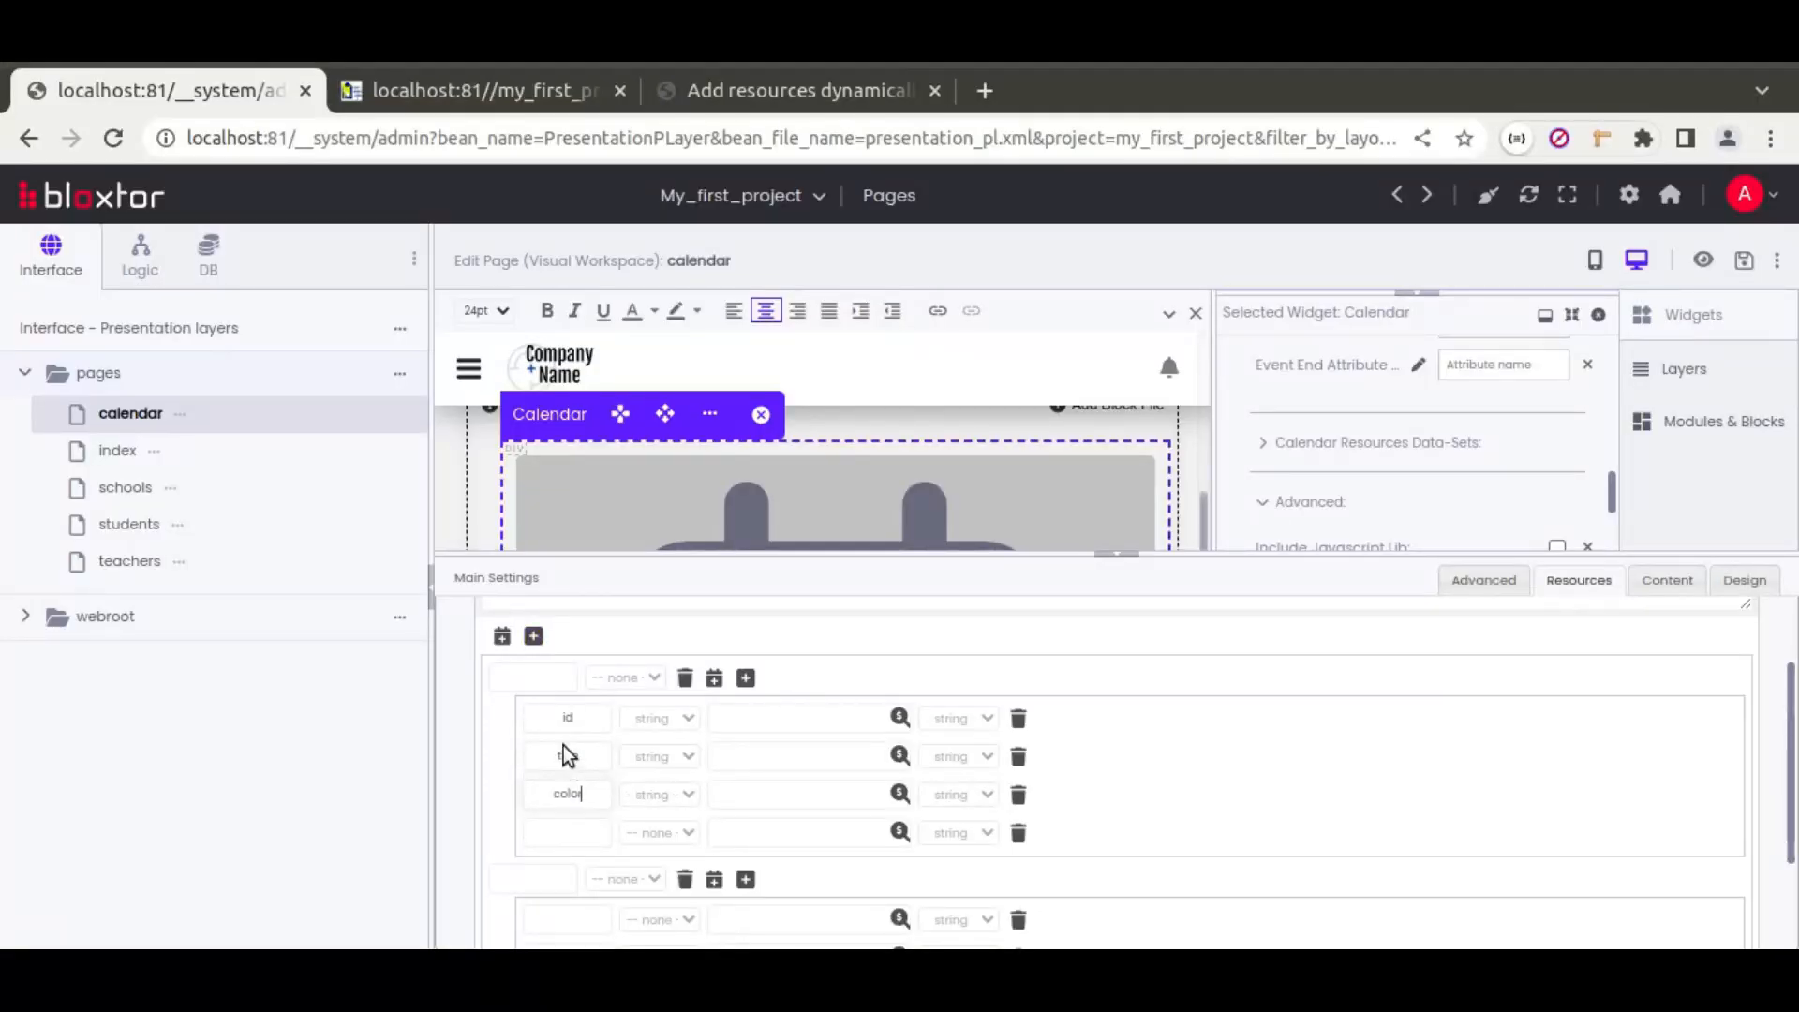
key(alt+Tab)
double_click(201, 429)
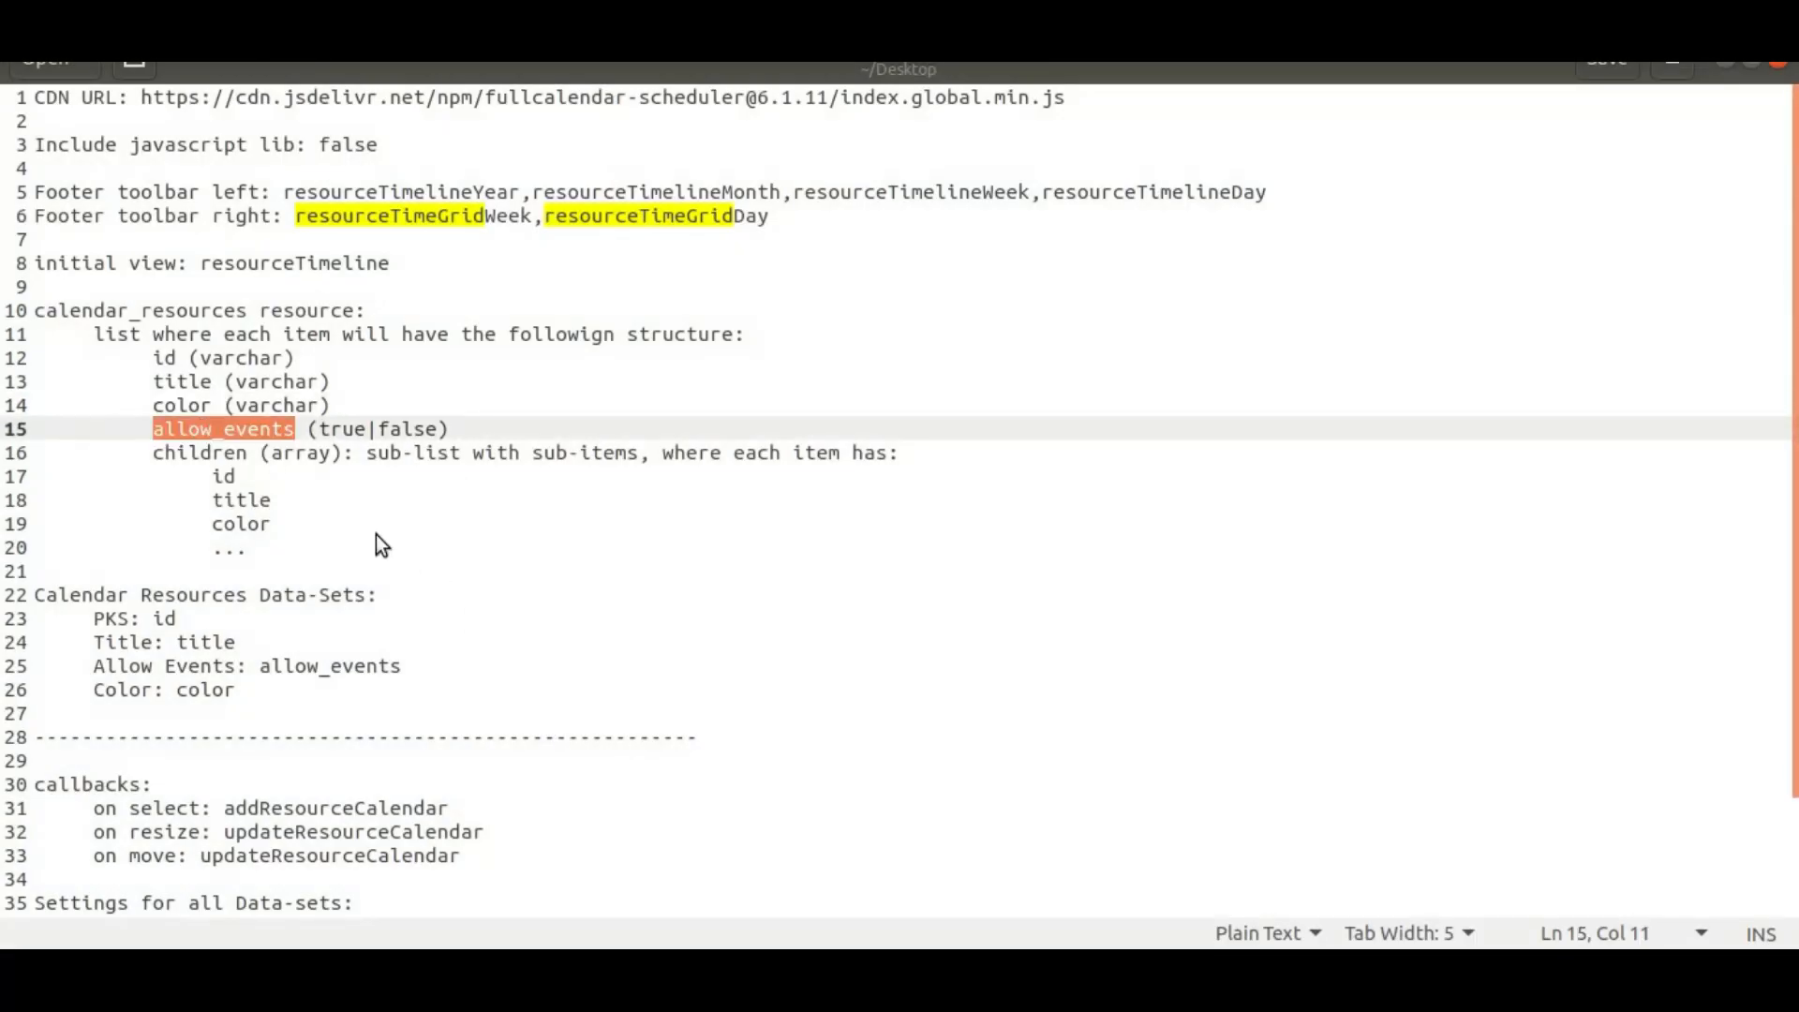
key(ctrl+c)
key(alt+Tab)
click(572, 832)
key(ctrl+v)
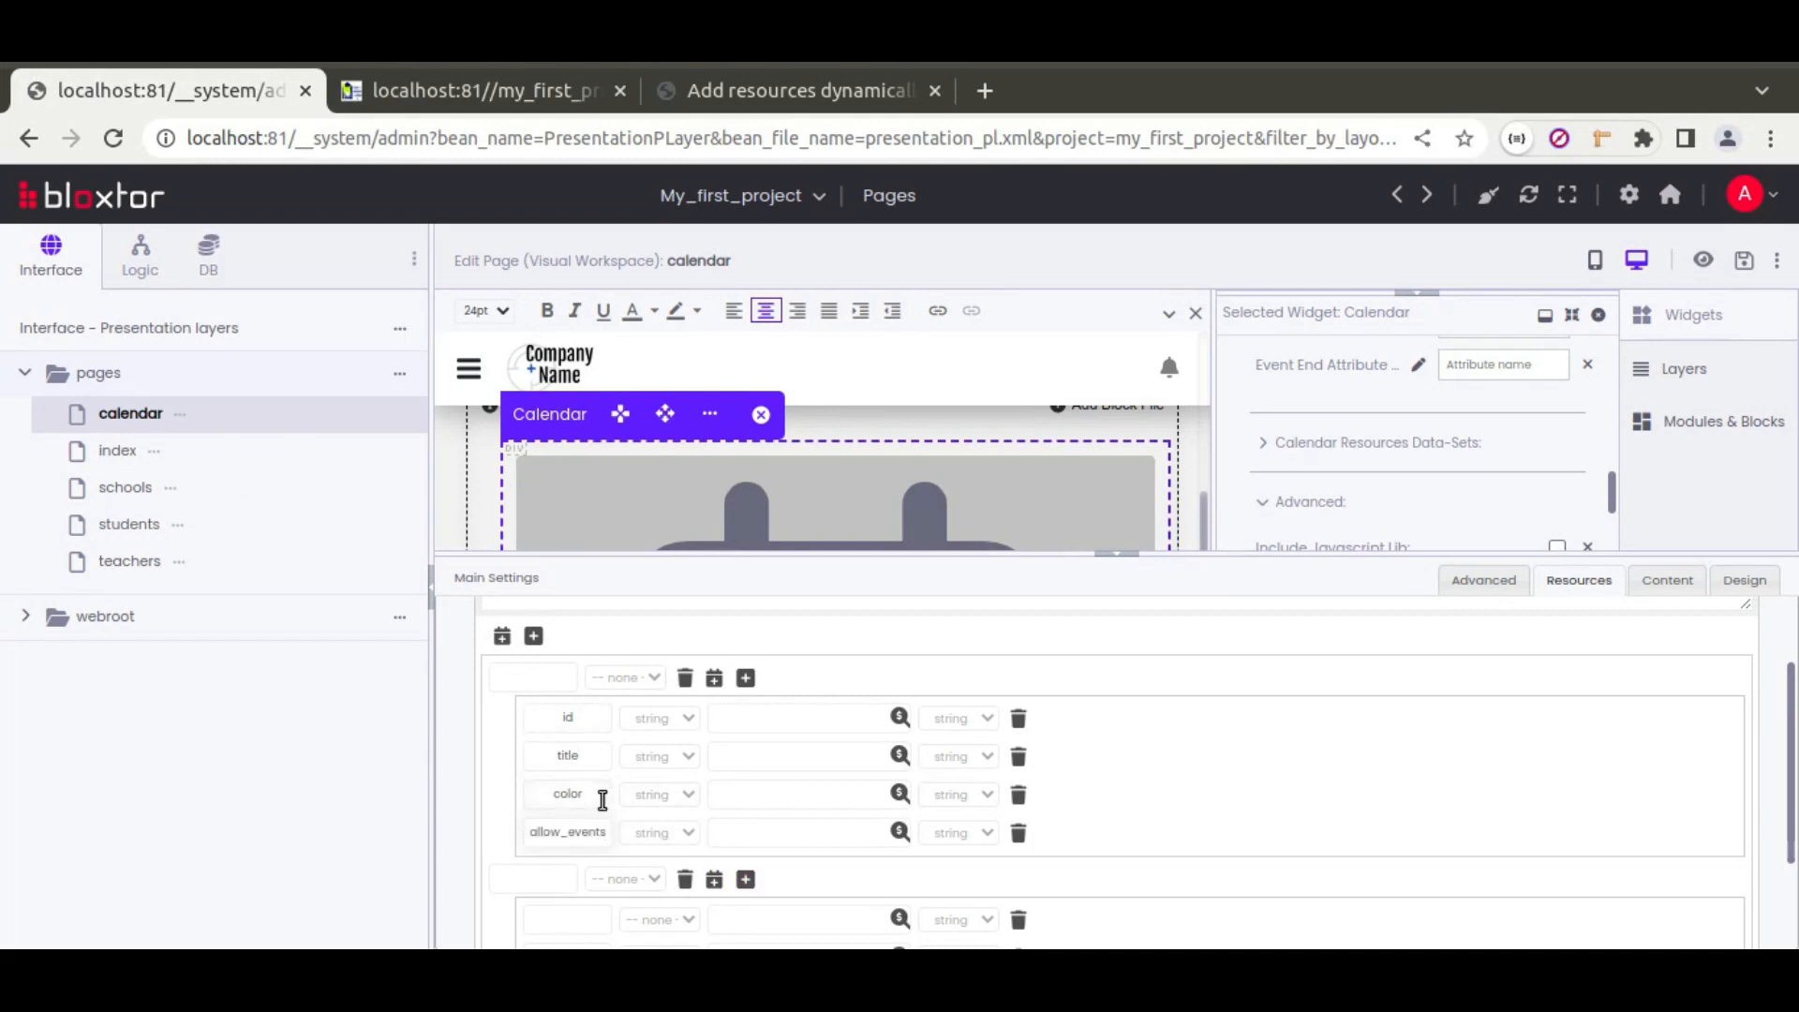
Step: Add a nested group row named children under the first resource
click(714, 678)
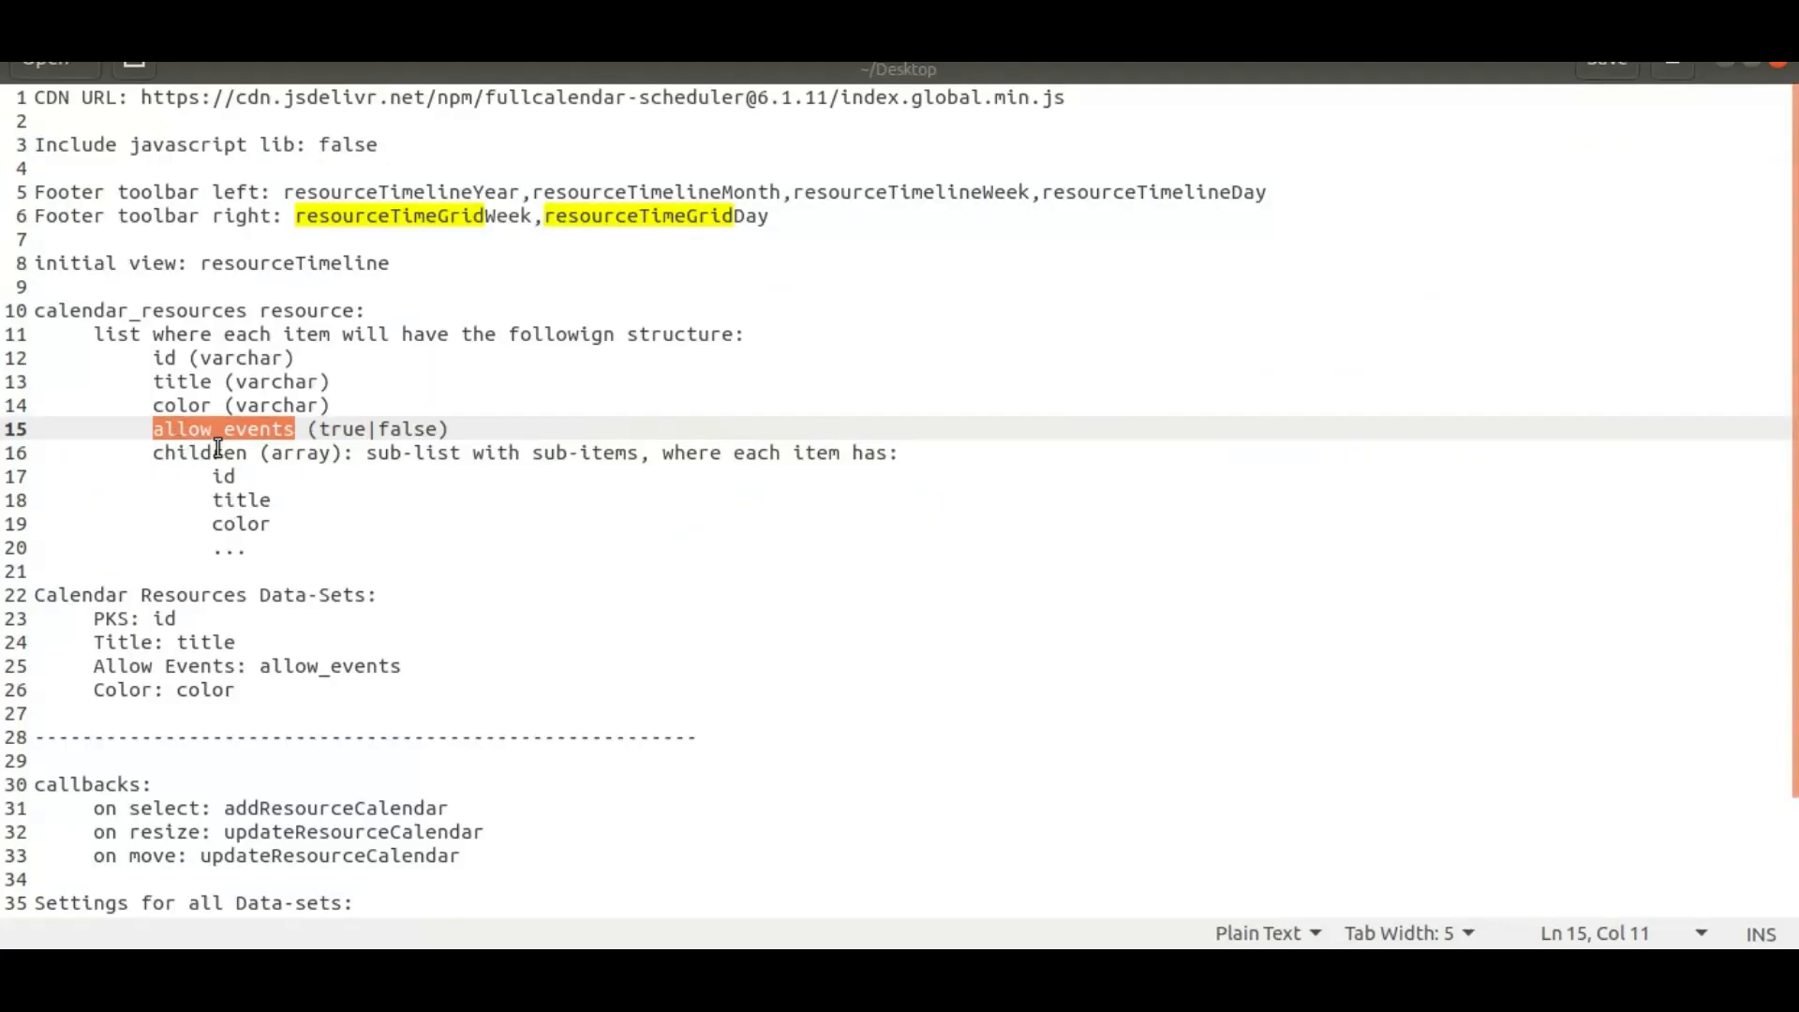
key(Down)
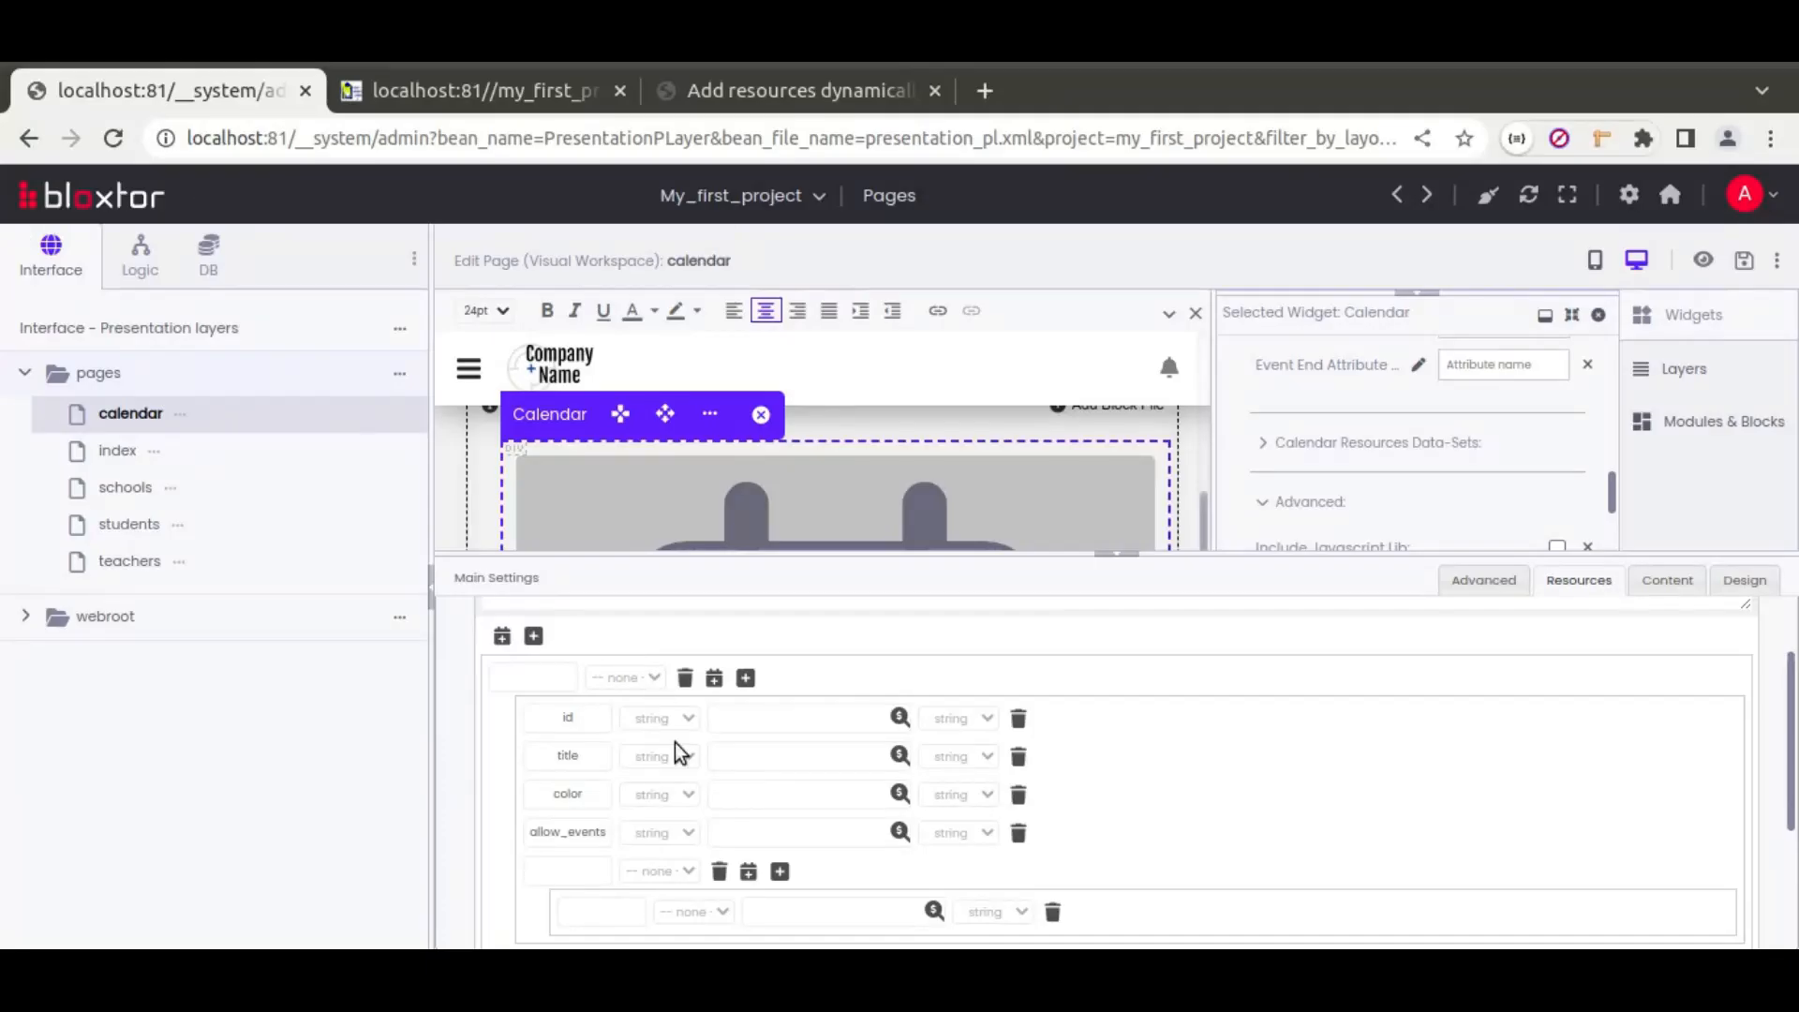
click(592, 872)
text(children)
Step: Give the first resource id r1, a person's name as title, color and allow_events true
click(761, 723)
text(r1)
click(759, 752)
click(752, 798)
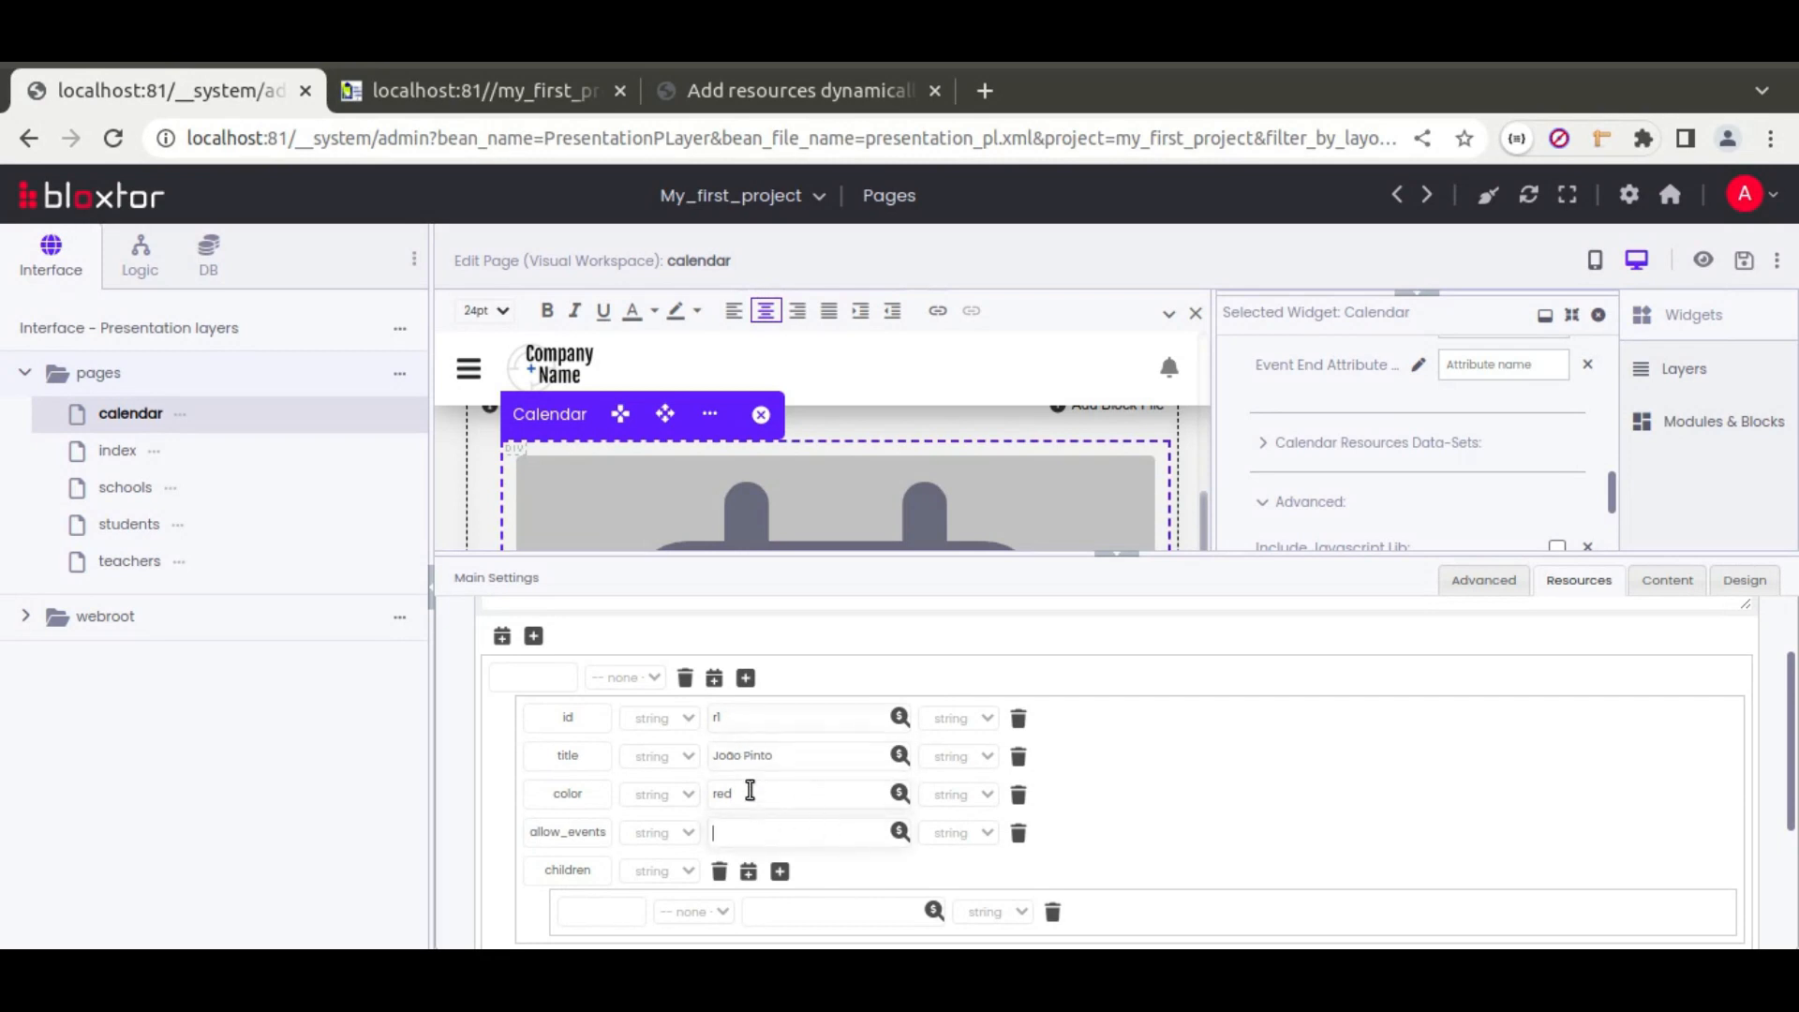
text(tr)
click(977, 836)
click(969, 862)
click(959, 834)
click(955, 854)
scroll(892, 793, down, 2)
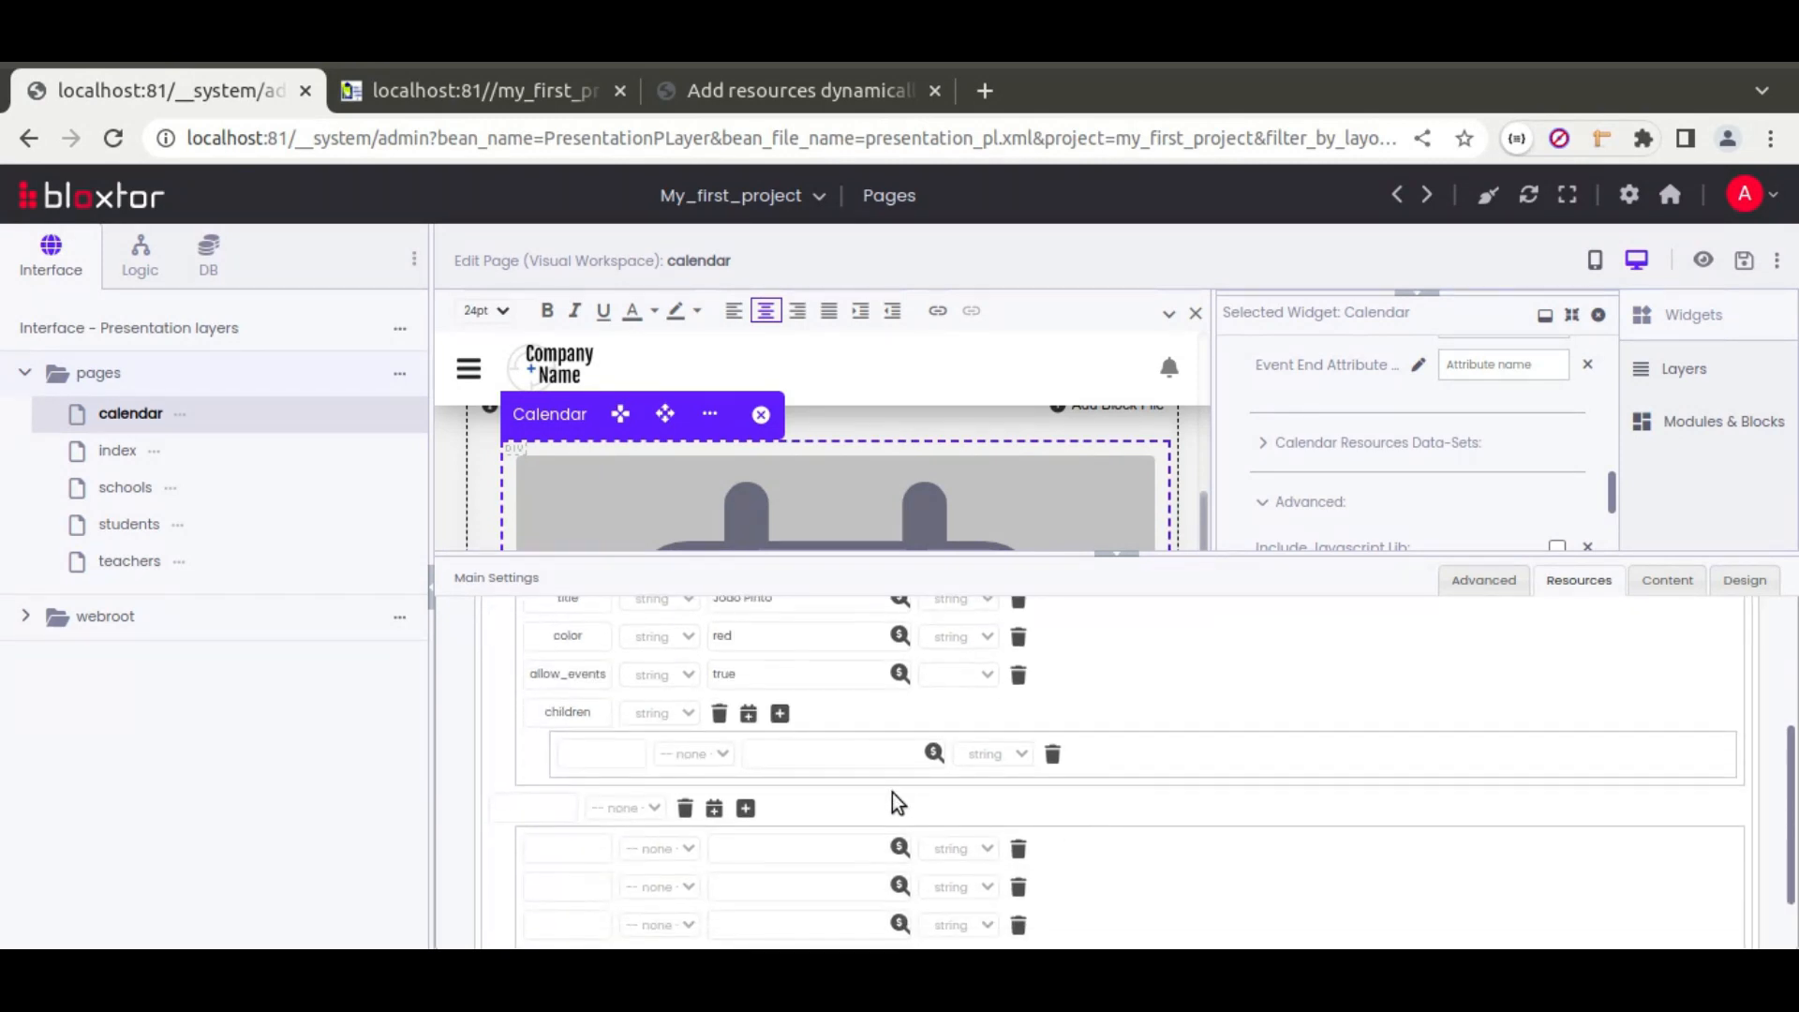
Step: Create two child groups under children, each with its own attribute rows
click(751, 715)
click(1052, 755)
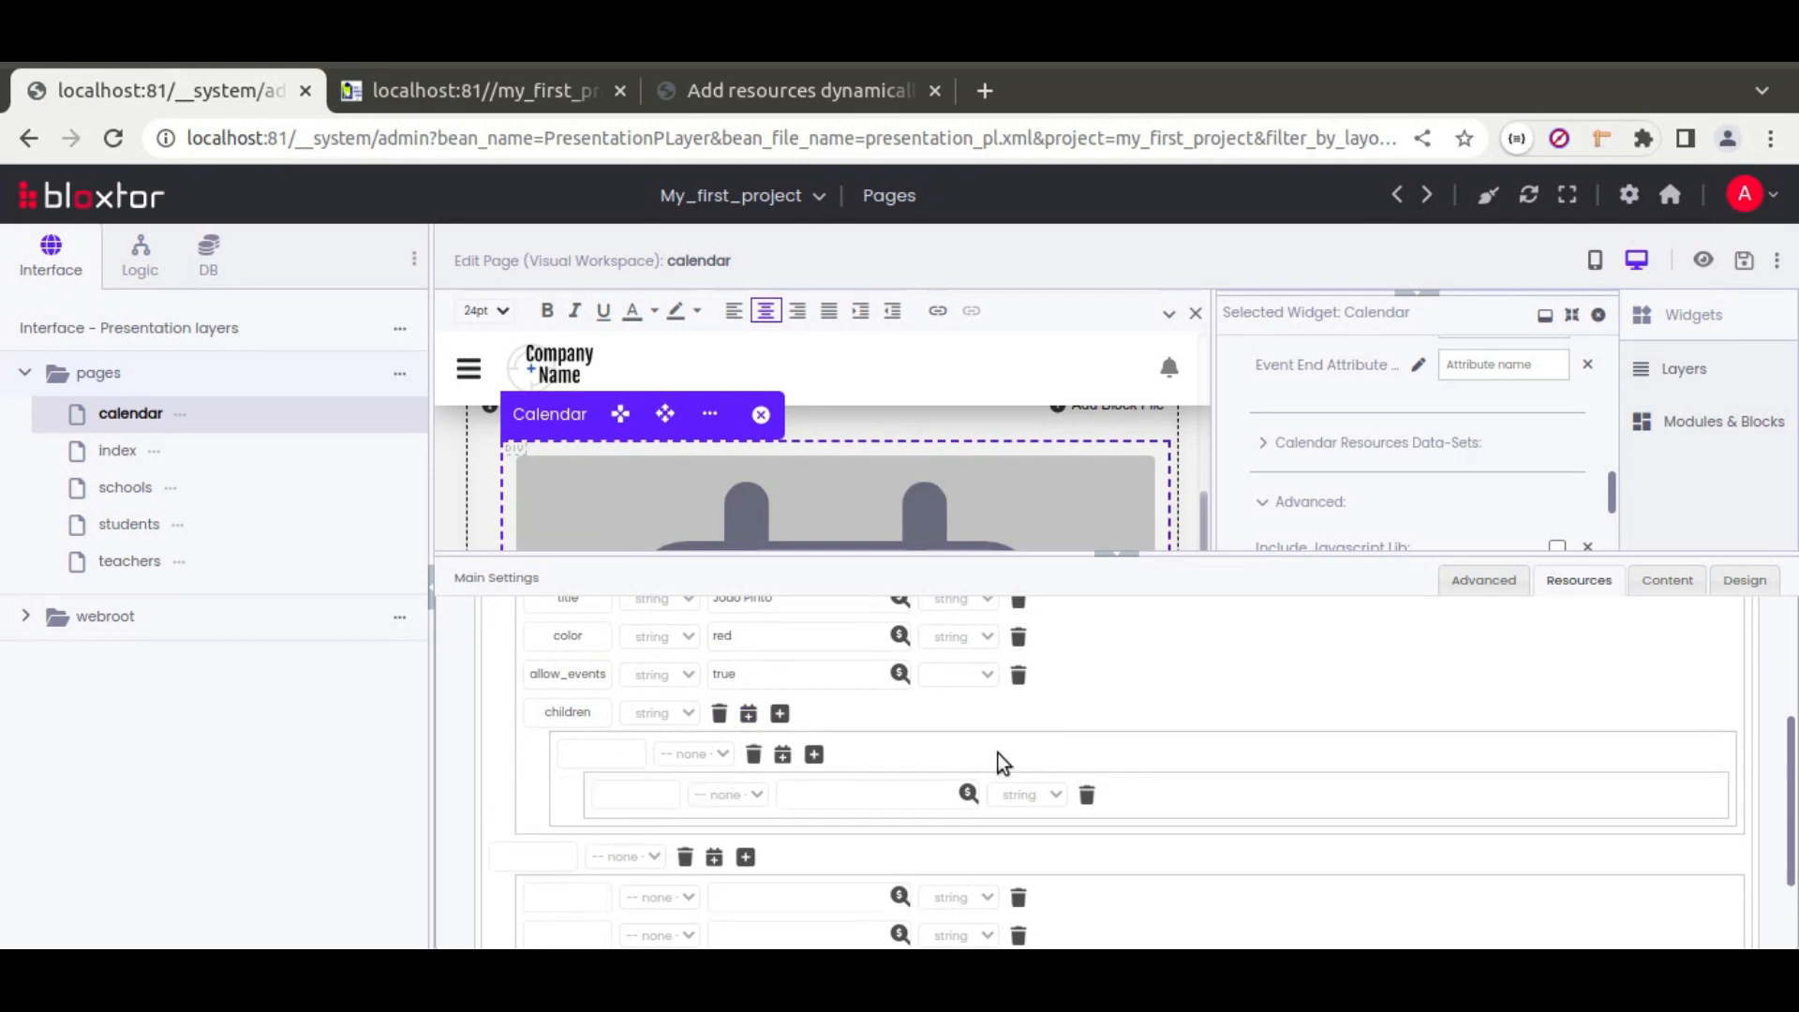
click(748, 714)
click(814, 754)
click(814, 755)
scroll(815, 757, down, 2)
click(815, 759)
click(814, 759)
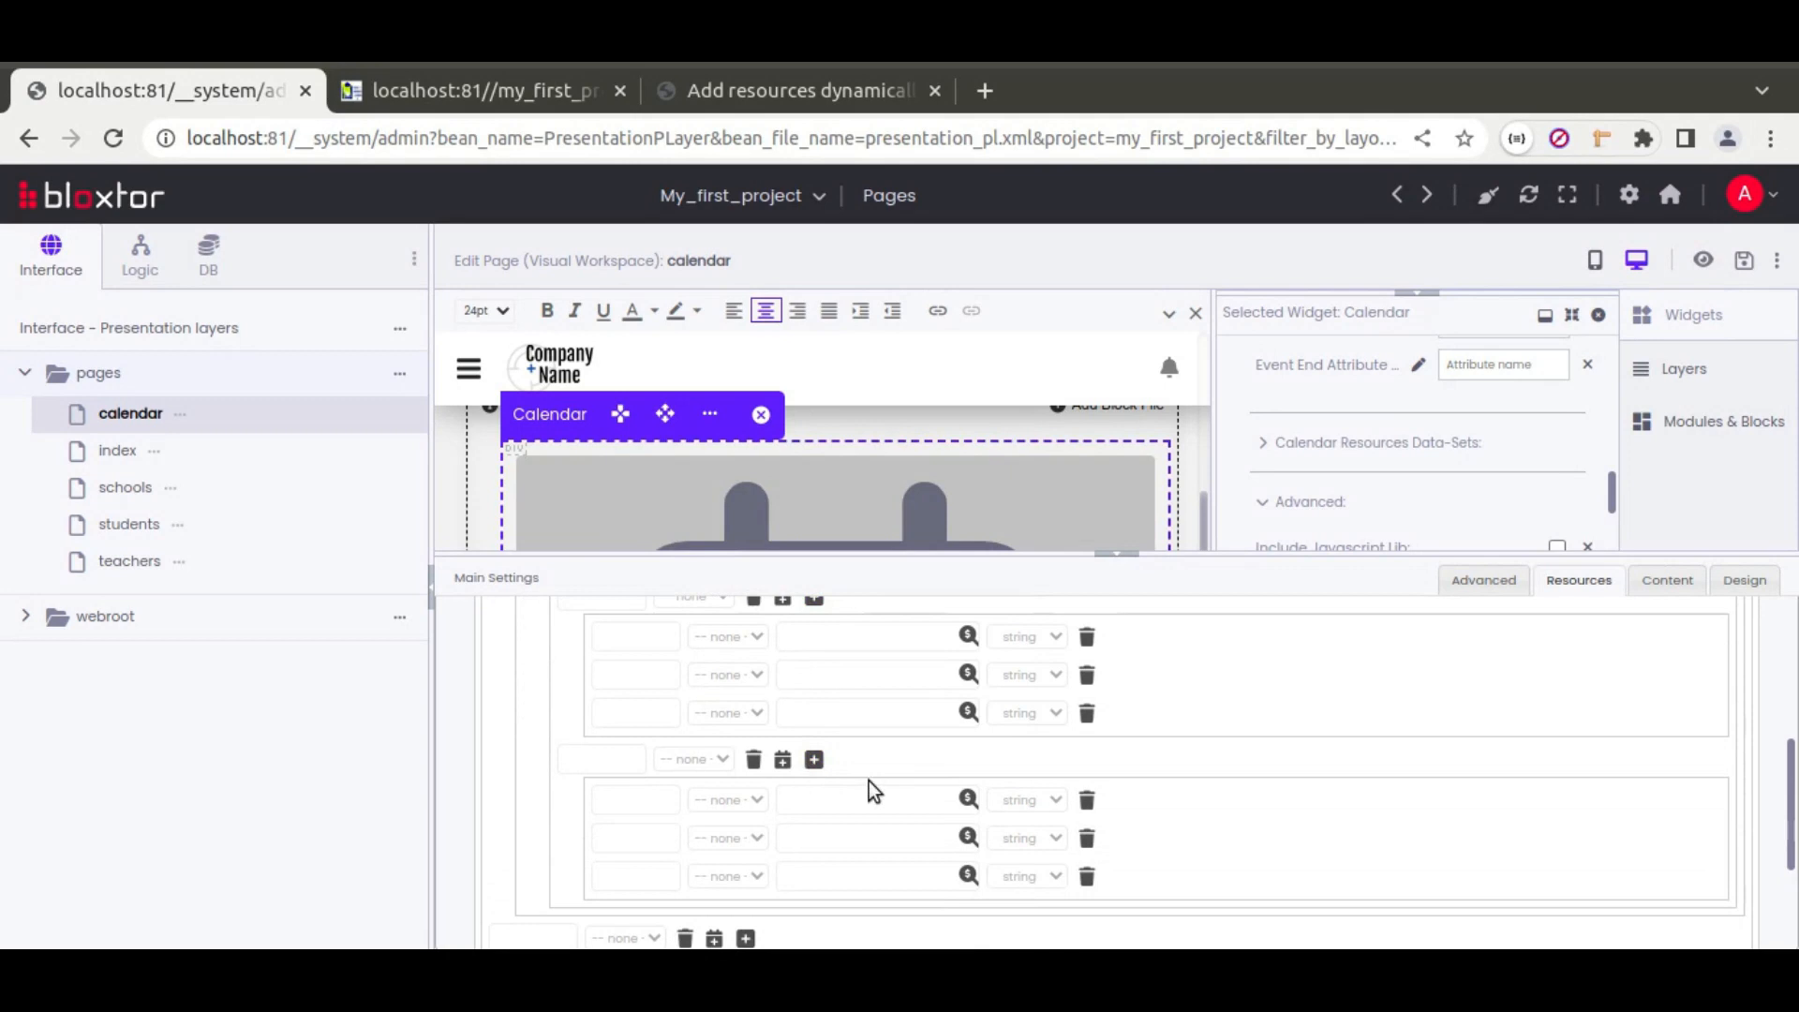
Step: Name the attributes id, title and color in both child groups
click(630, 635)
text(id)
text(title)
double_click(633, 633)
click(658, 804)
key(ctrl+v)
double_click(635, 673)
click(655, 834)
key(ctrl+v)
double_click(636, 713)
key(ctrl+c)
click(654, 875)
key(ctrl+v)
Step: Fill the children's values: r11 'Task A' pink and r12 'Task B' orange
click(801, 639)
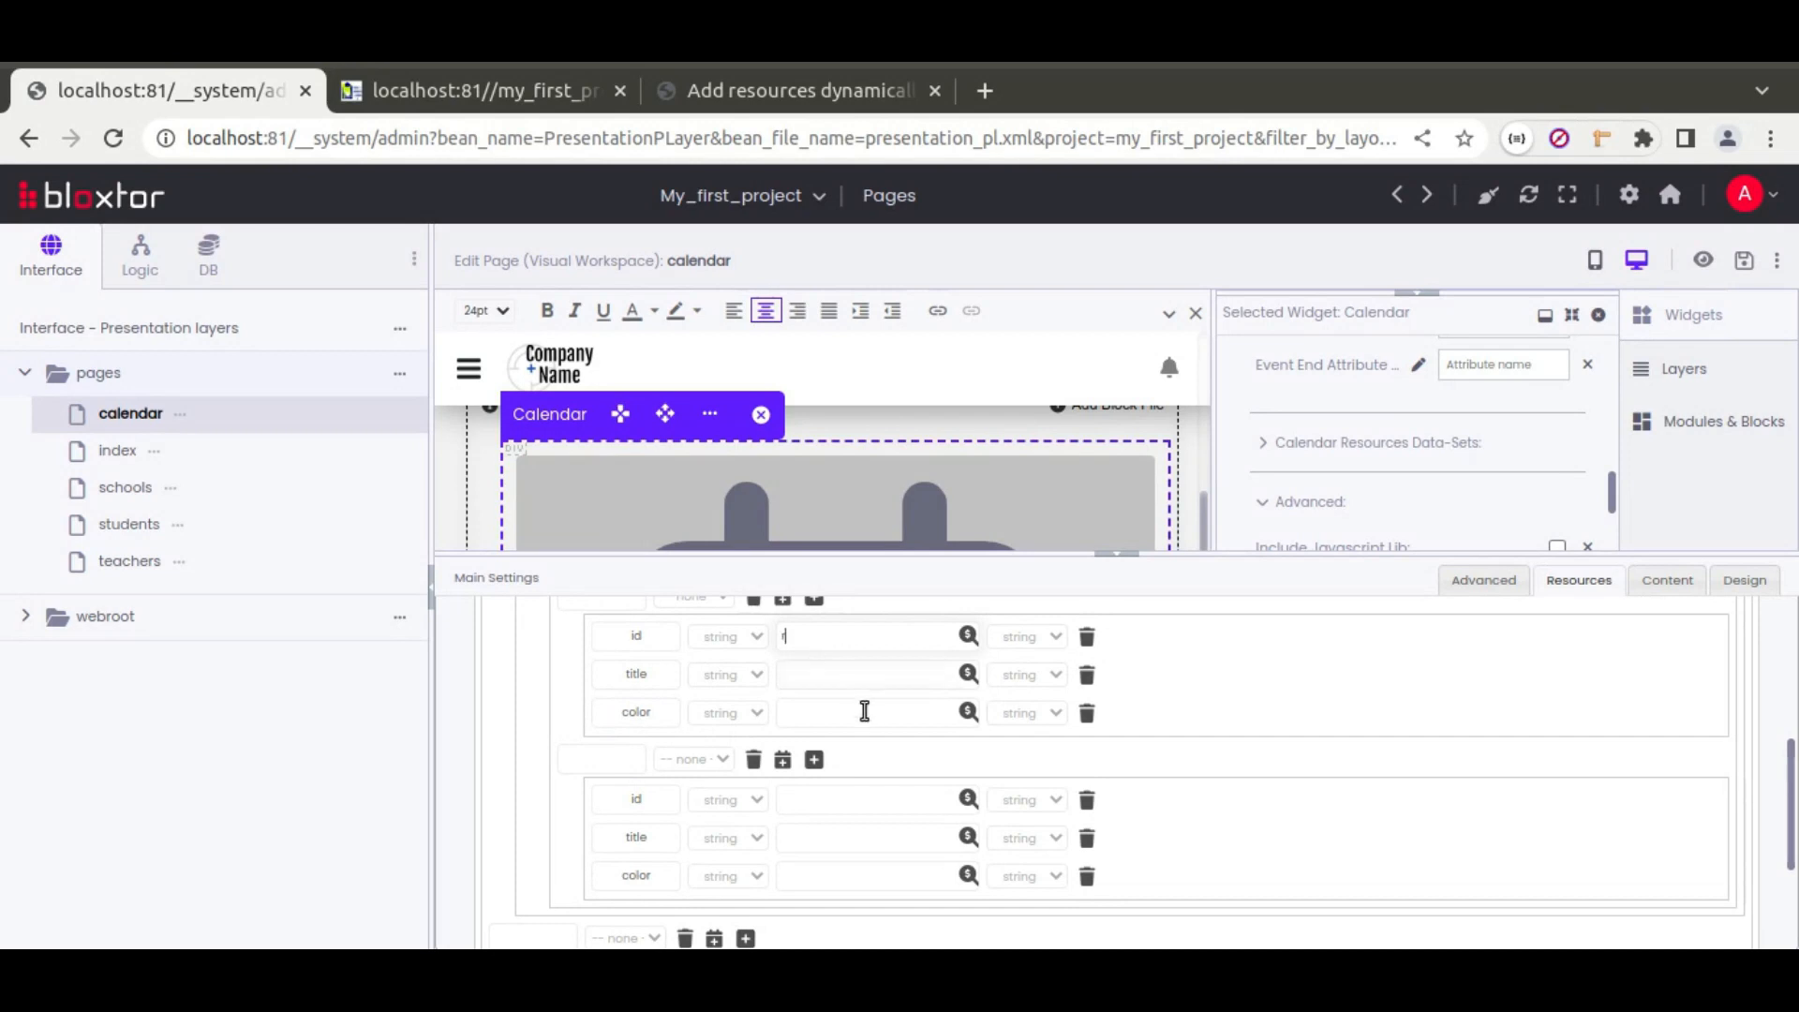
click(824, 795)
text(rl2)
click(834, 682)
text(Task A)
click(820, 836)
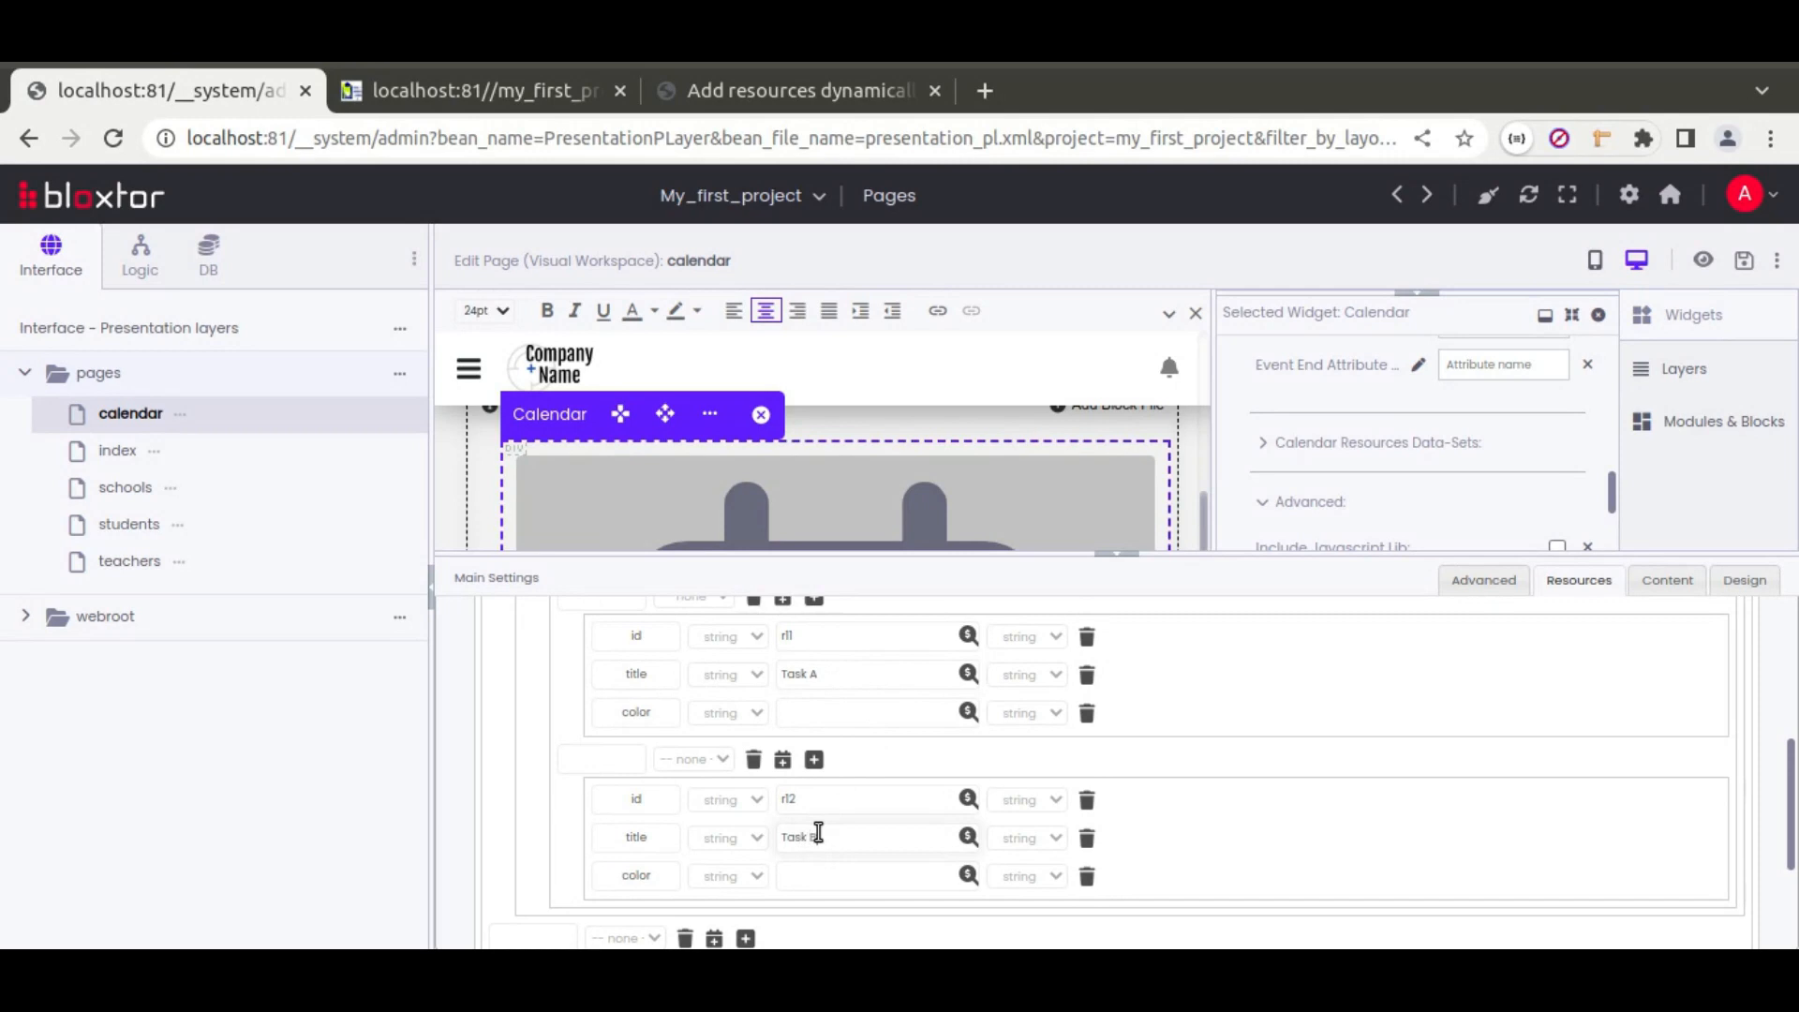
click(836, 716)
click(823, 873)
text(orange)
Step: Name the second resource's attributes id, title, color and allow_events
scroll(575, 773, down, 3)
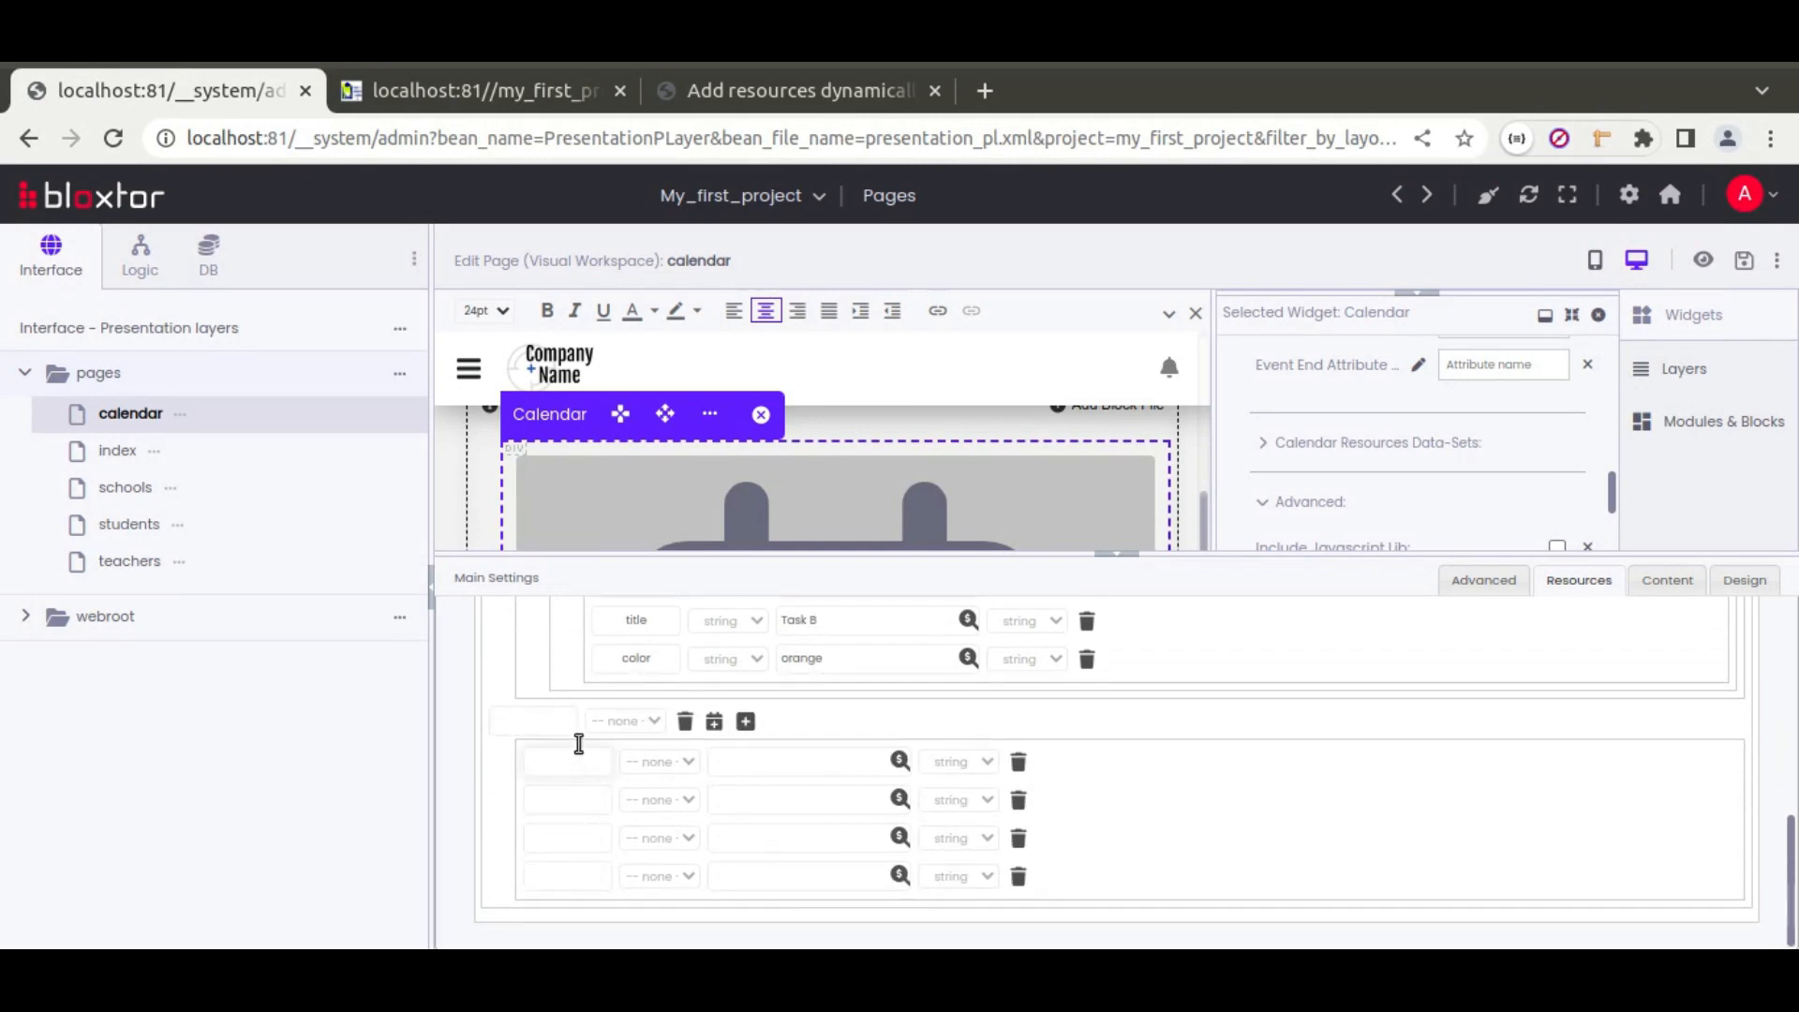
click(580, 763)
text(id)
click(566, 797)
click(560, 879)
text(allow_events)
Step: Add a children group to the second resource with two child groups and attribute rows
click(715, 723)
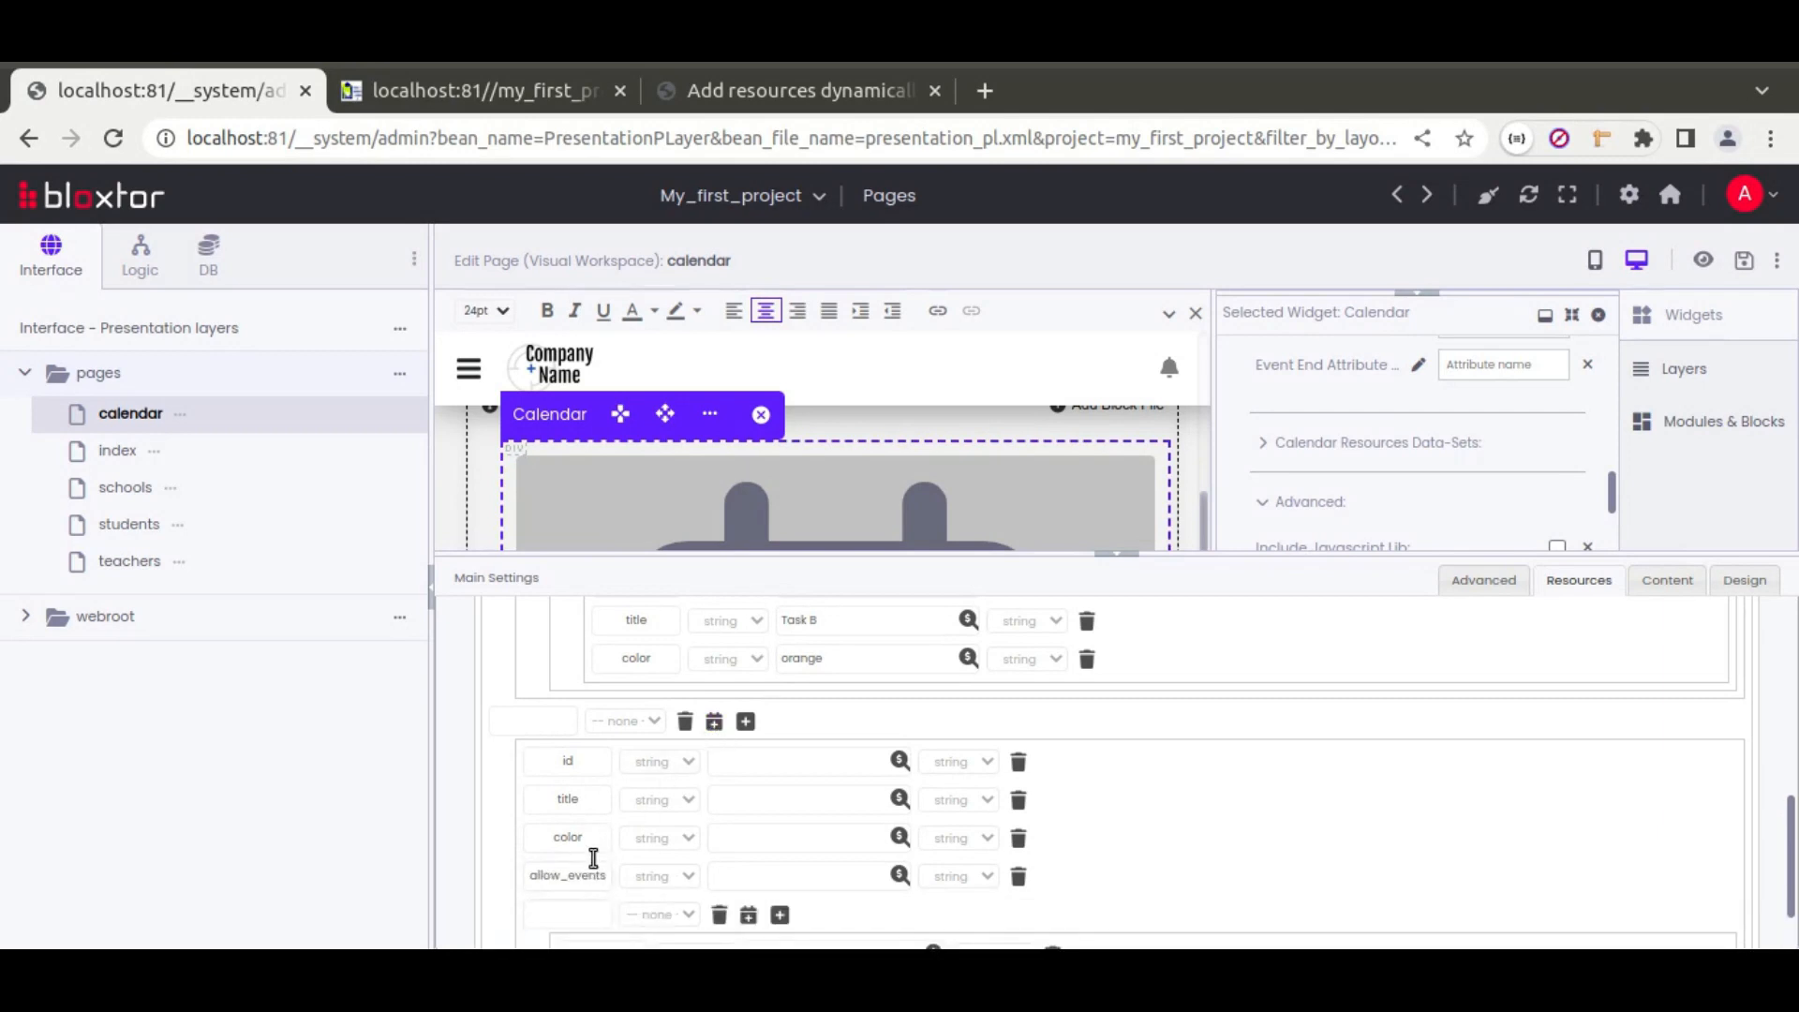
text(children)
scroll(1171, 806, down, 1)
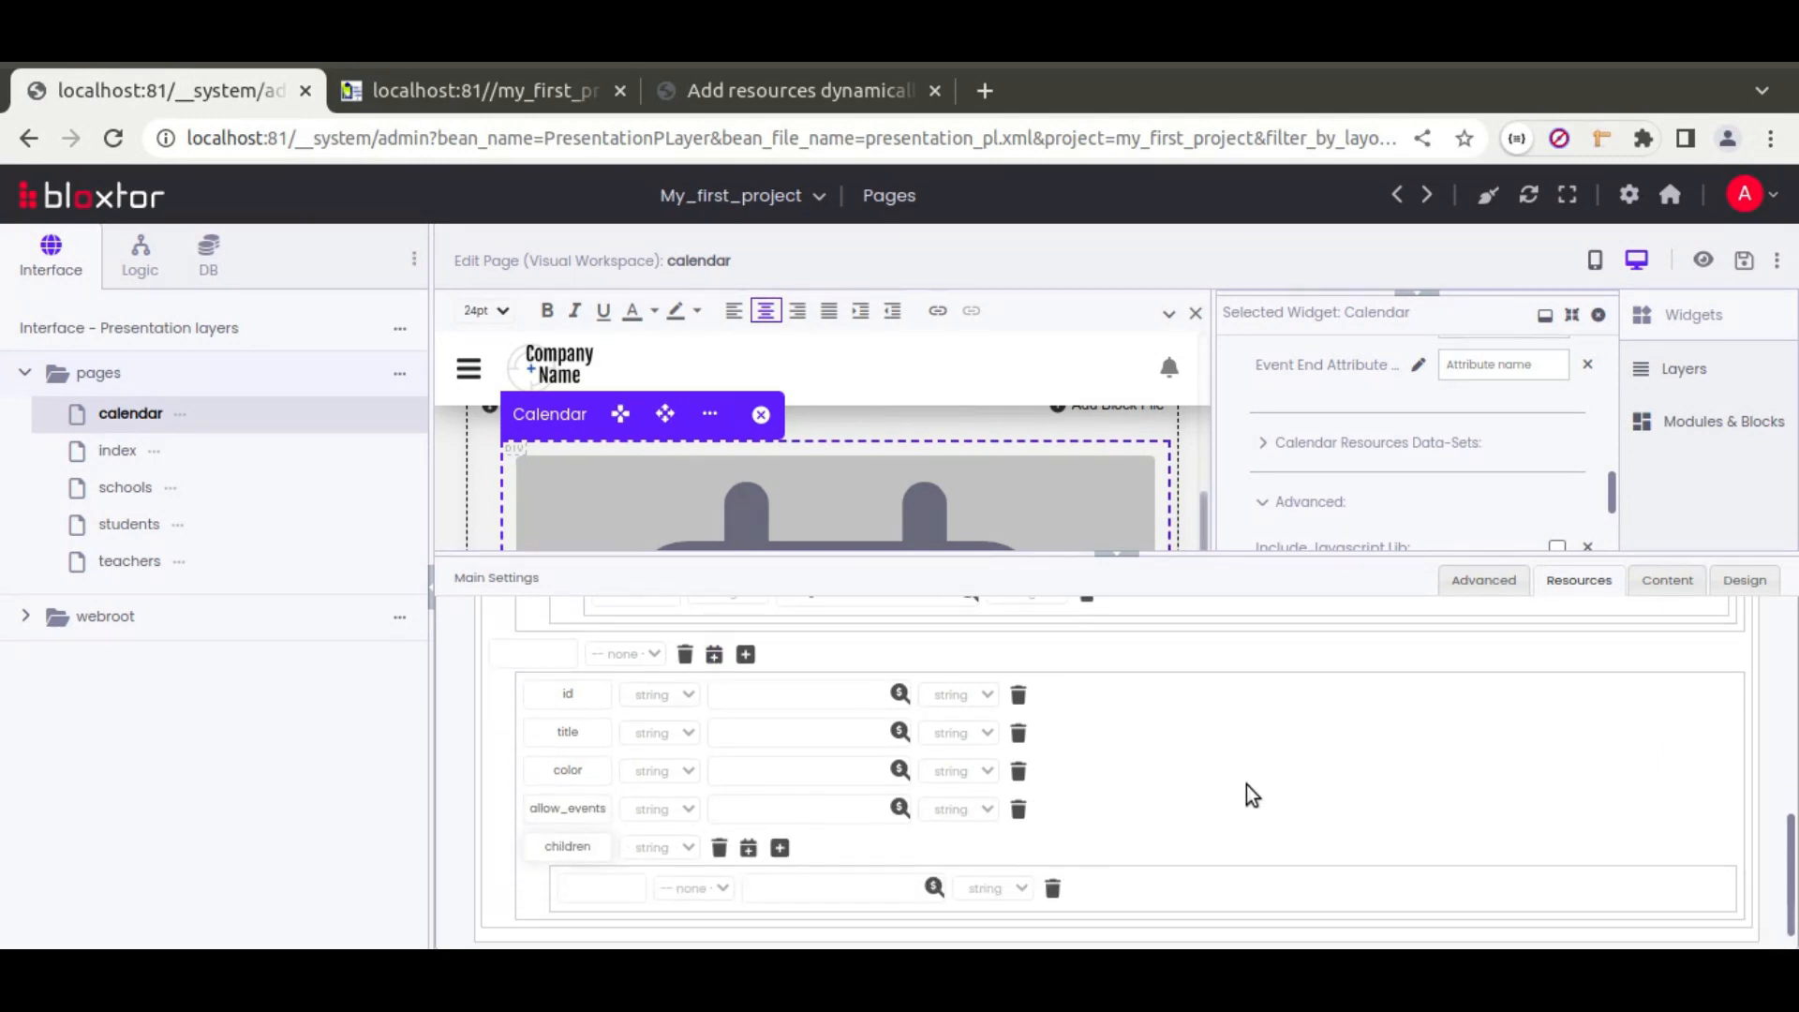
click(780, 827)
scroll(851, 816, down, 2)
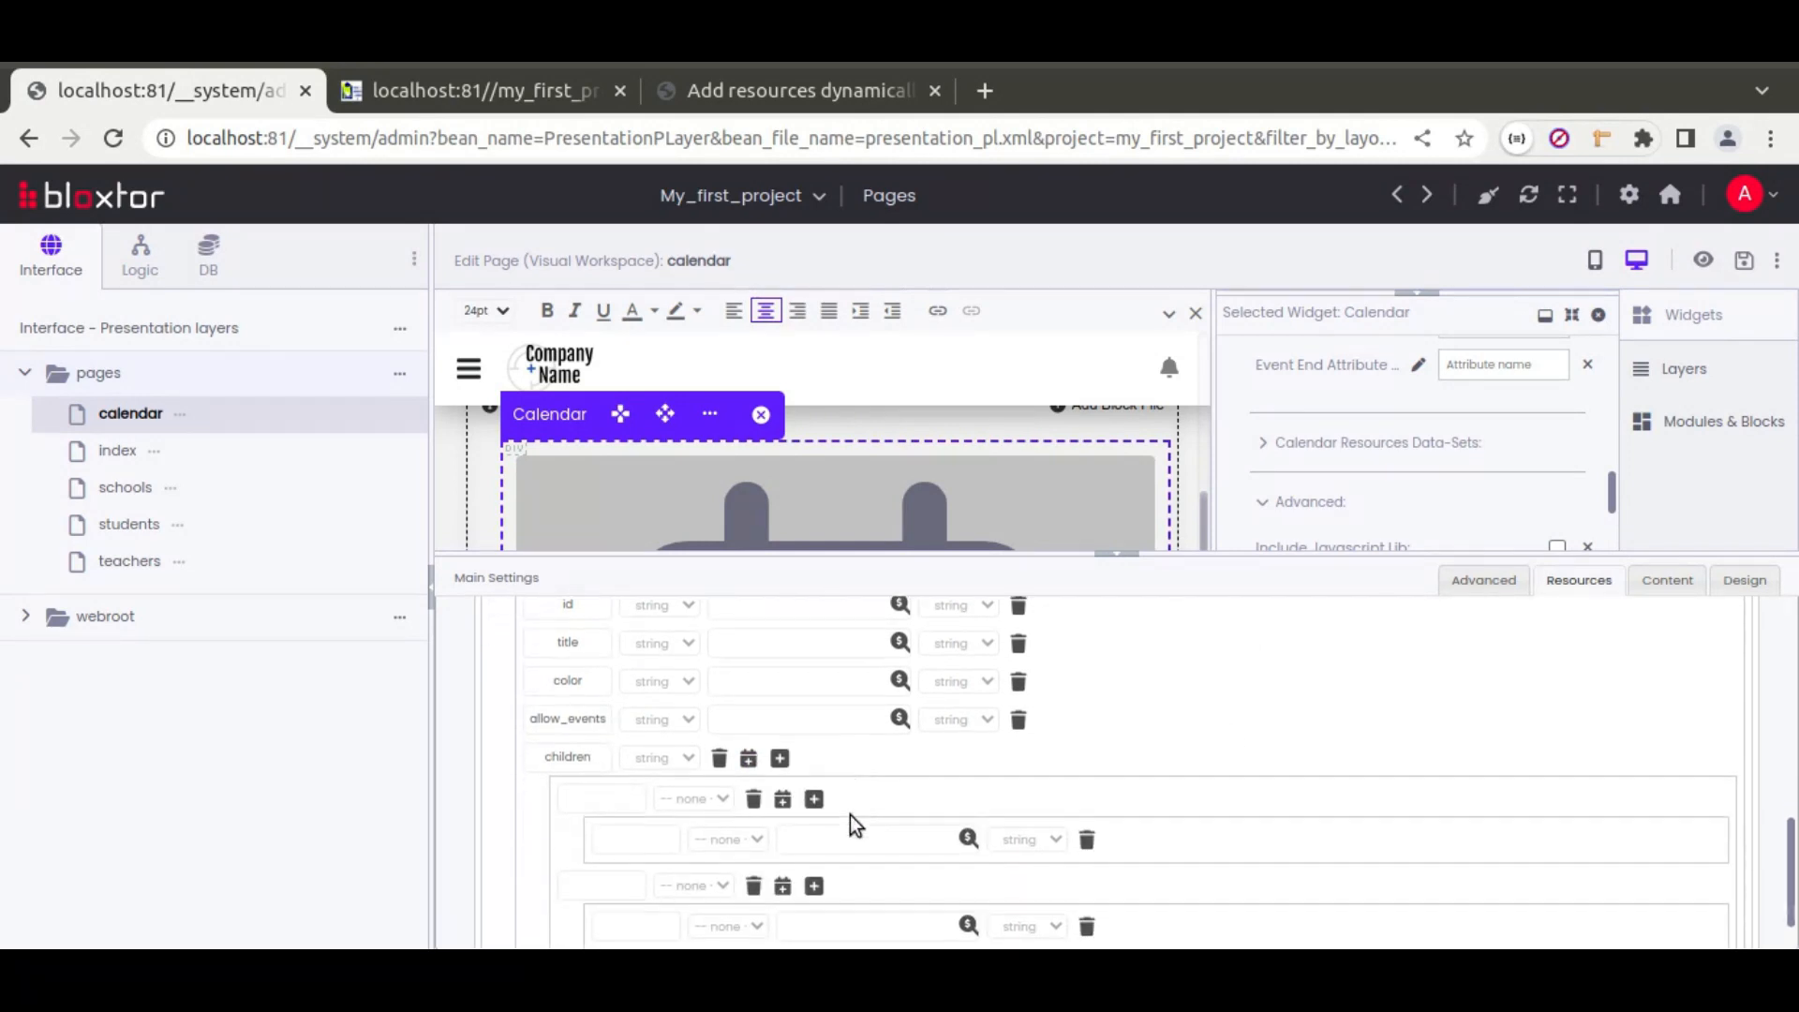
click(814, 734)
click(814, 860)
scroll(746, 707, up, 2)
Step: Set the second resource's values: id r2, its title, color purple, allow_events false
click(735, 698)
text(r2)
click(740, 731)
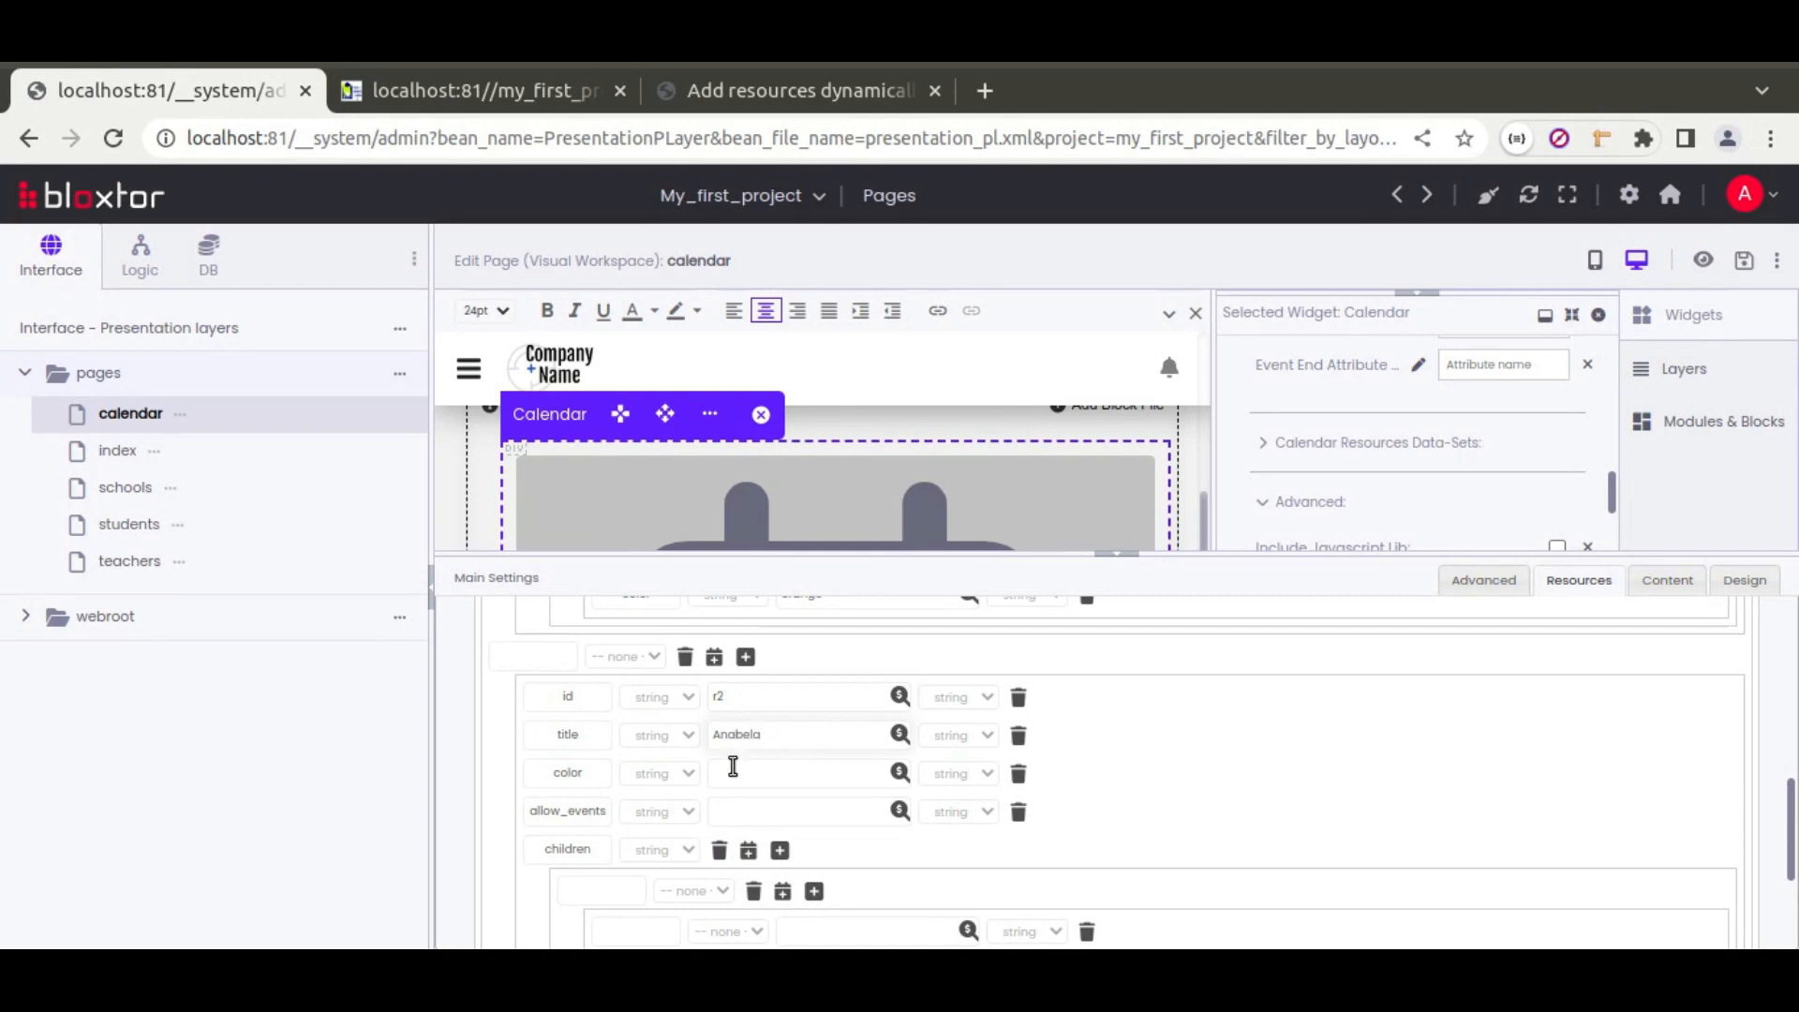
click(732, 773)
text(purple)
click(745, 813)
text(true)
click(952, 815)
click(935, 832)
double_click(785, 807)
text(false)
Step: Name the child attributes and fill in ids r21 and r22 with titles Task C and Task D
scroll(1089, 792, down, 2)
click(650, 768)
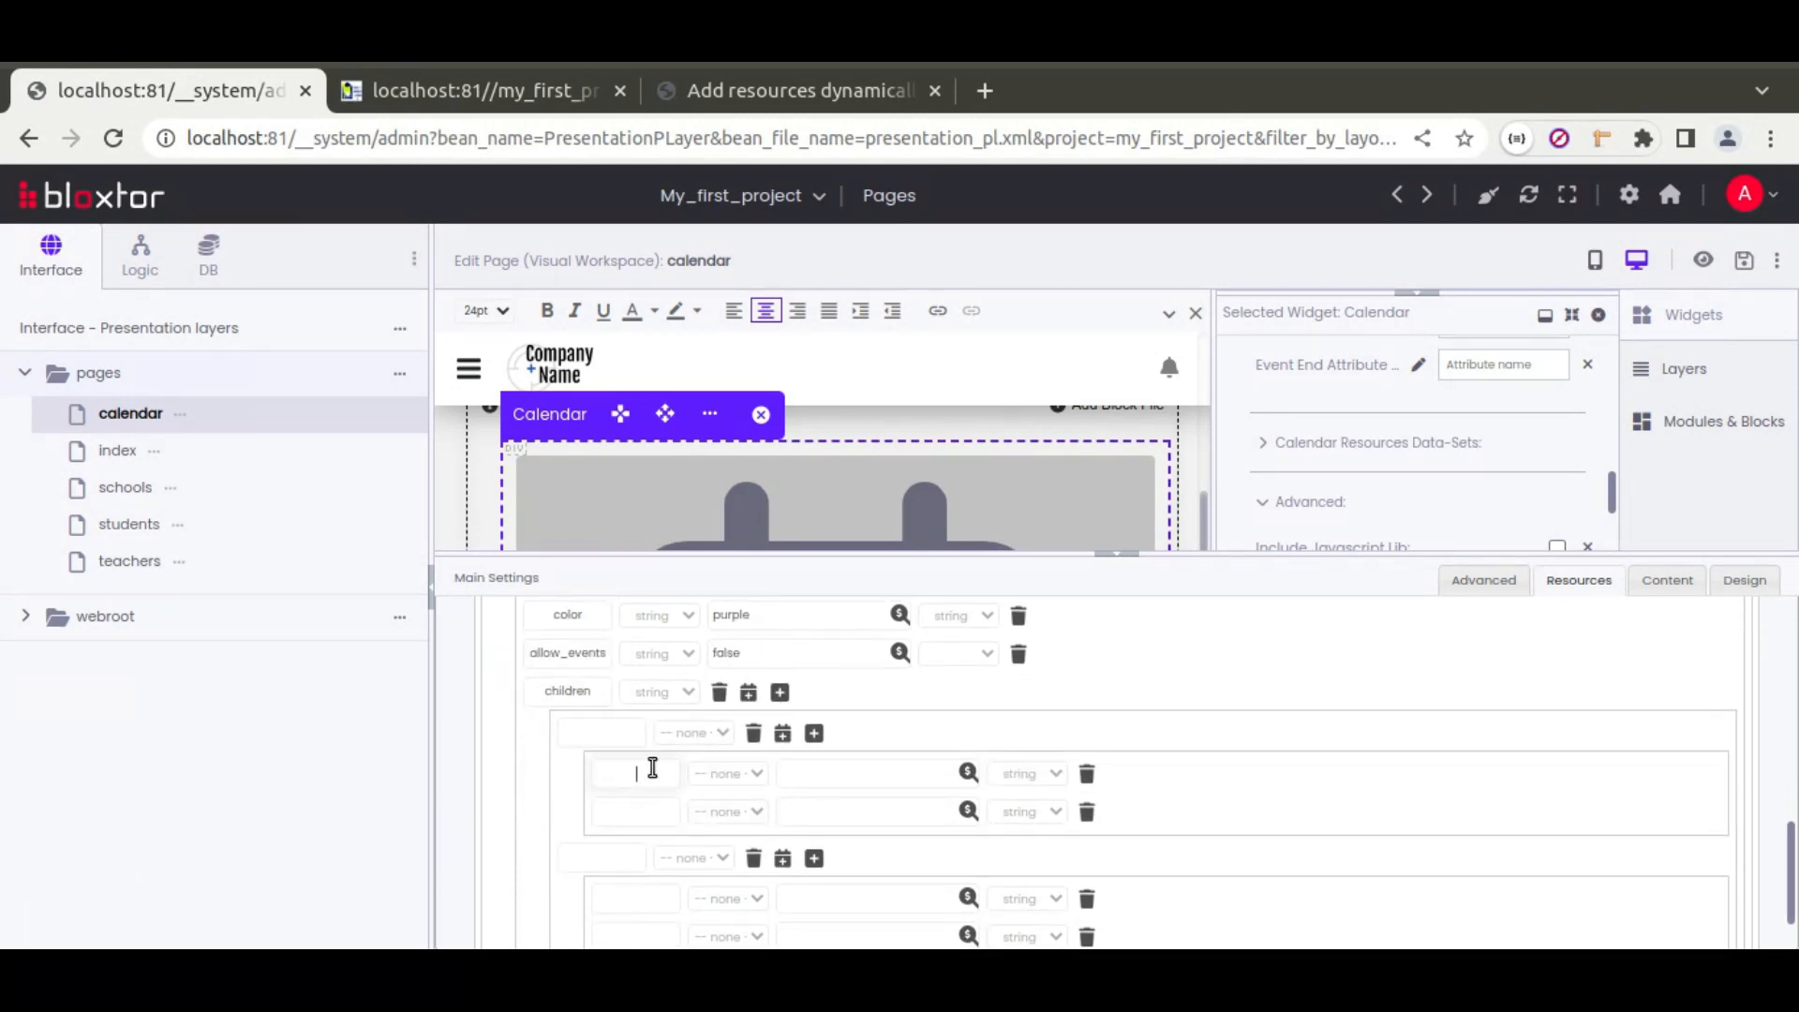
text(id)
click(648, 812)
click(640, 895)
text(id)
click(634, 937)
text(id)
click(824, 771)
text(r21)
click(834, 905)
text(22)
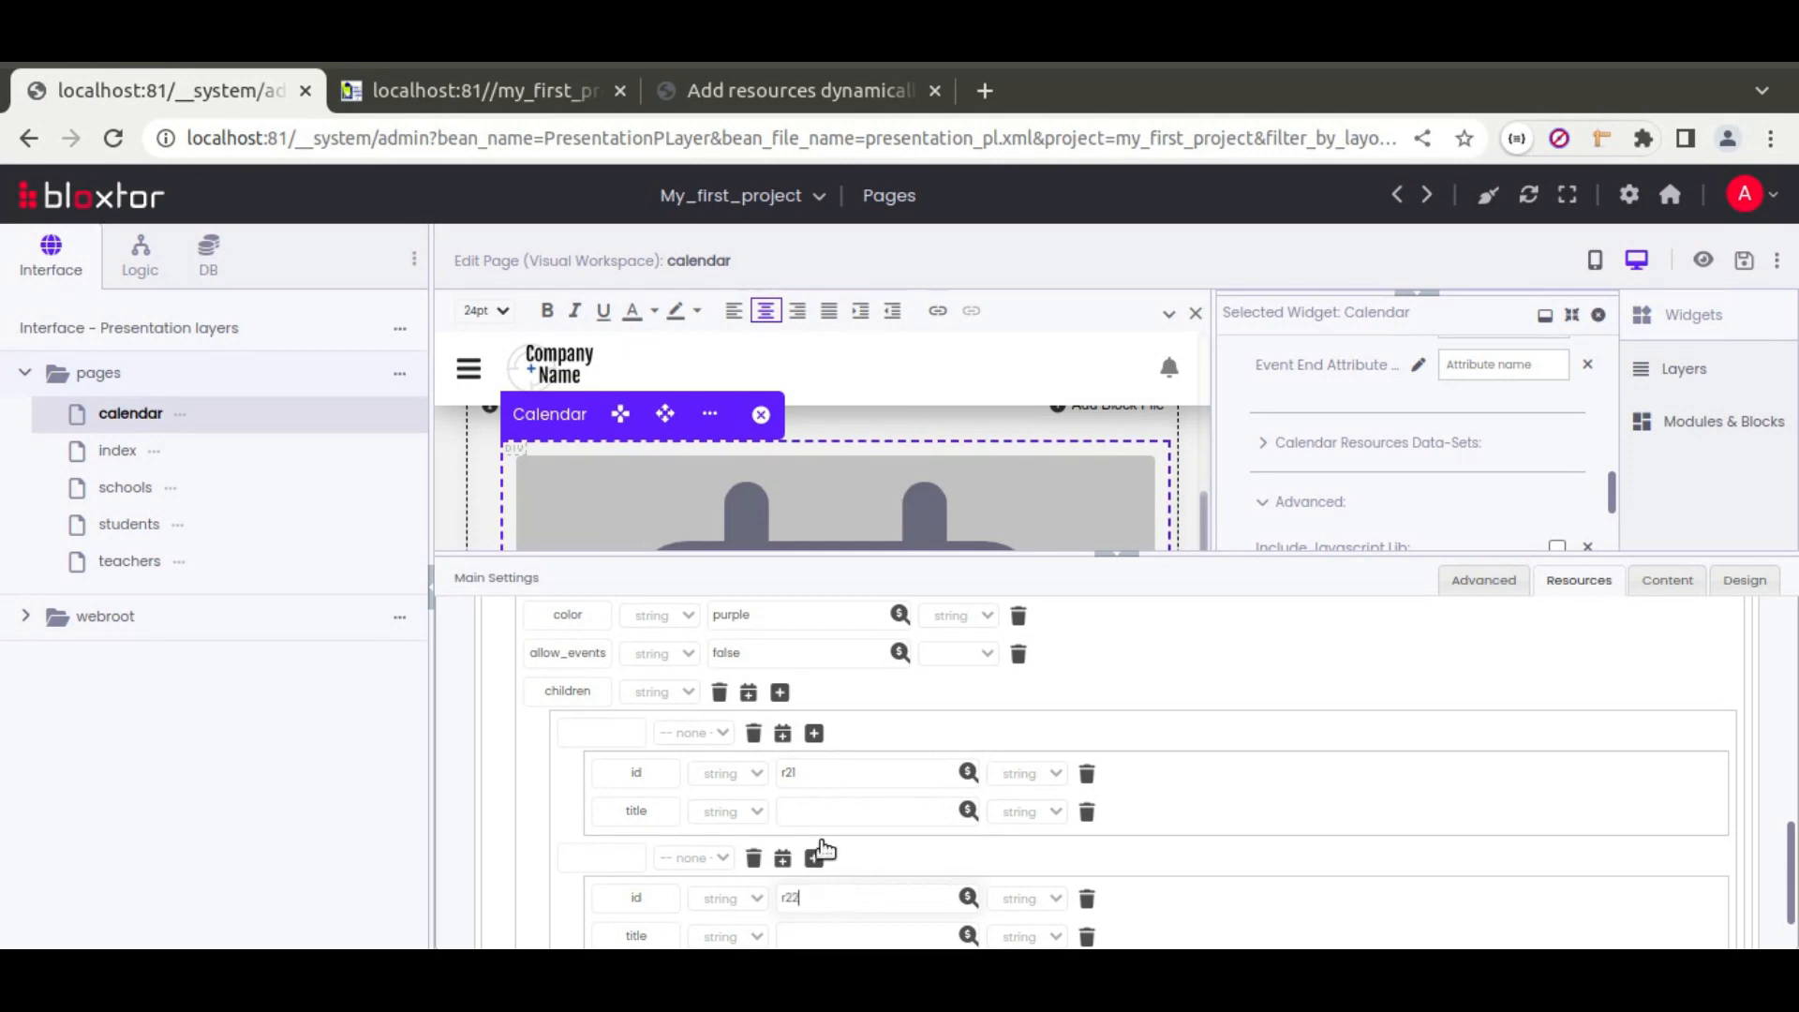
click(825, 810)
scroll(1262, 770, up, 6)
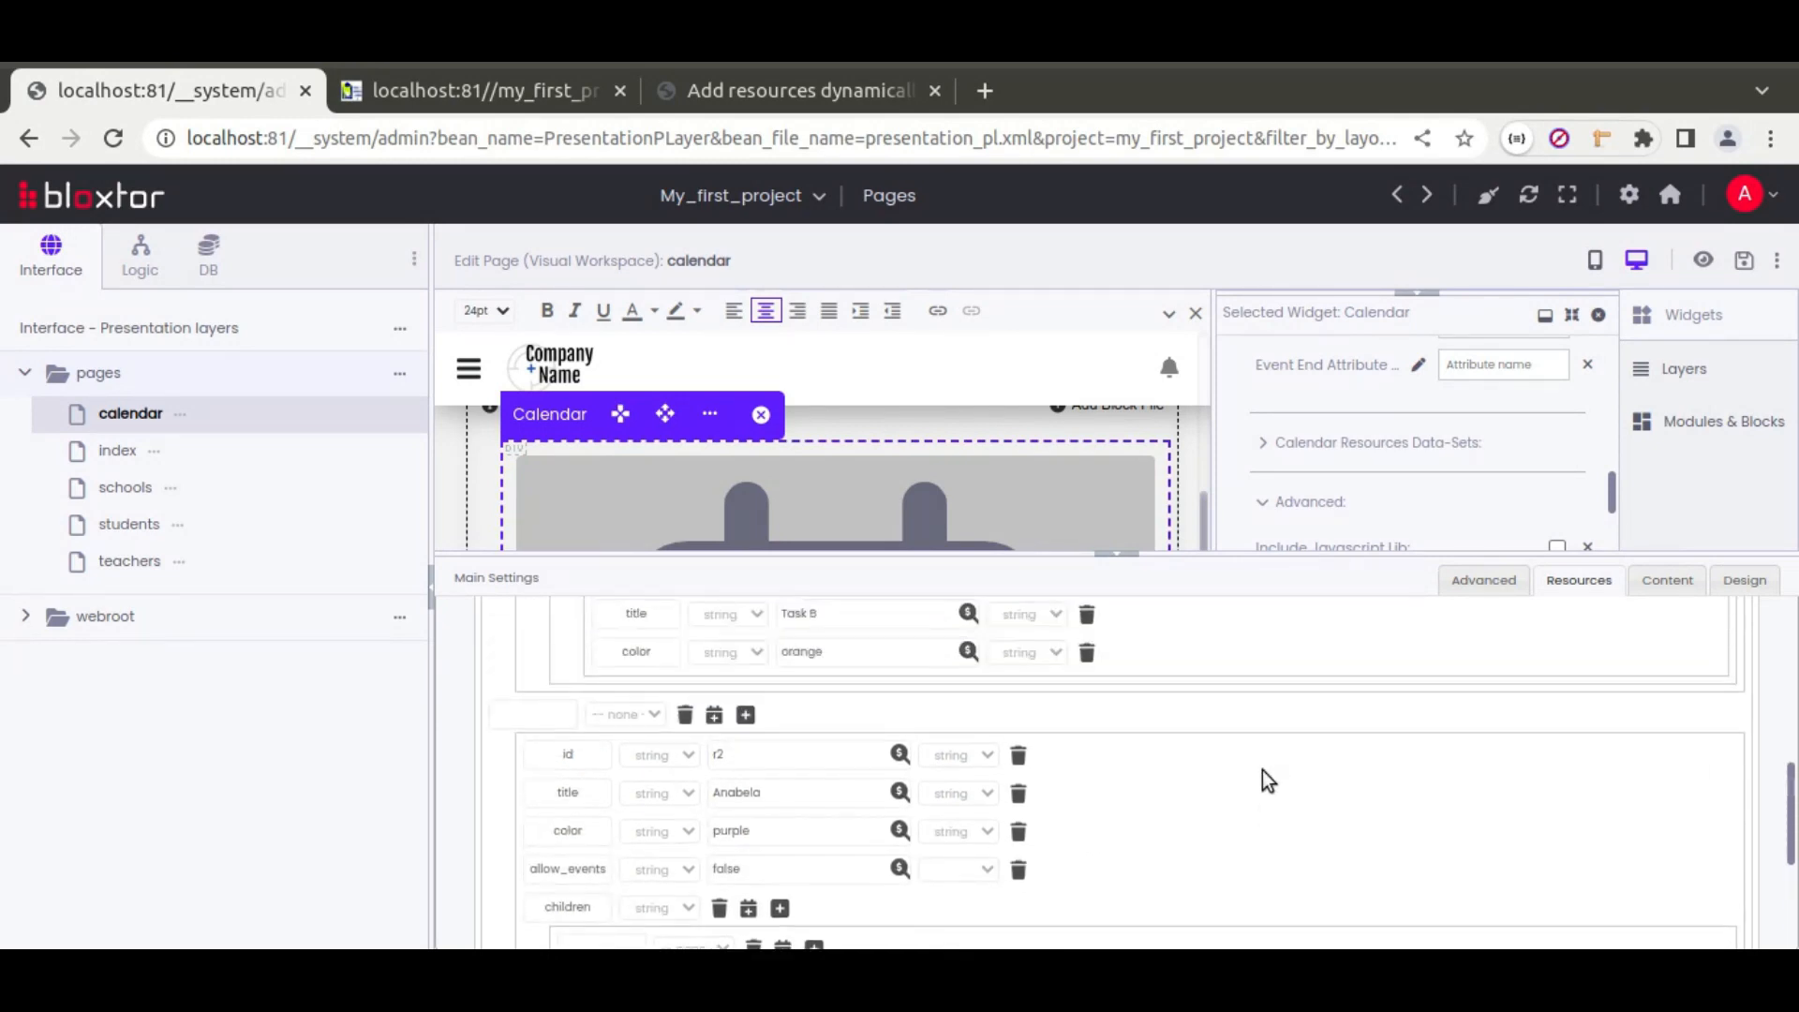
scroll(1262, 770, down, 7)
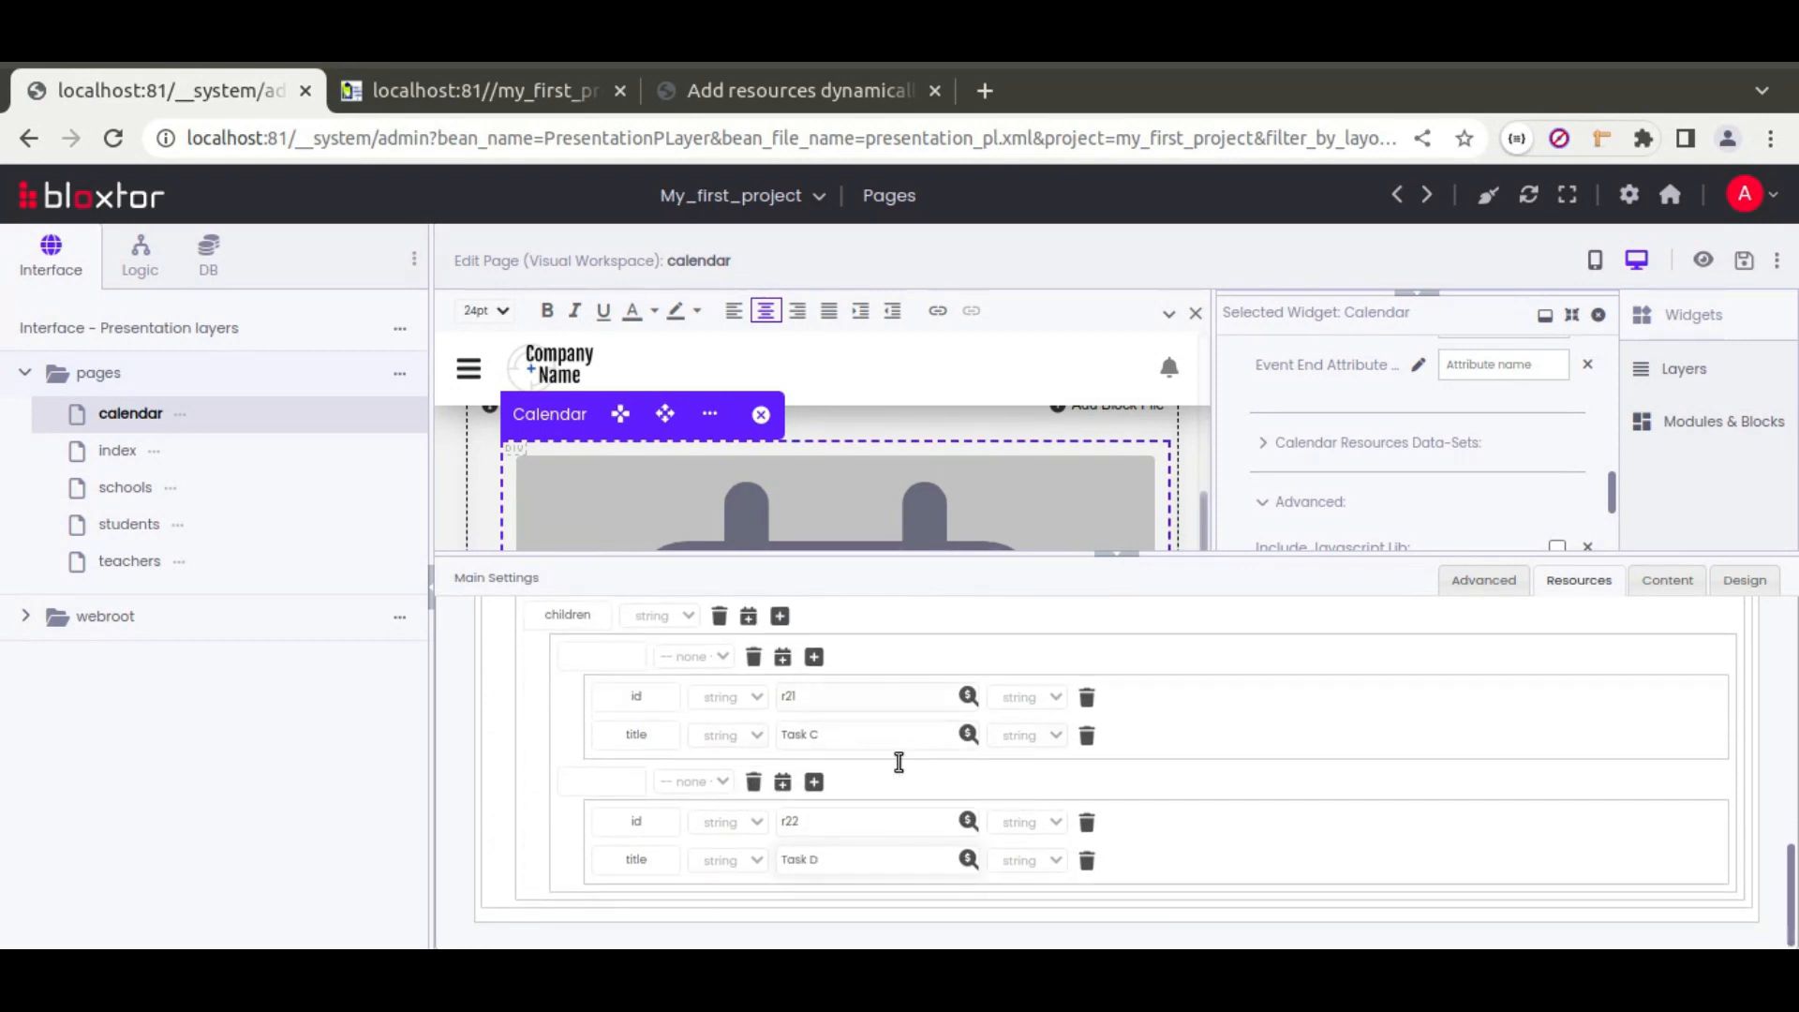
Step: Make the action execute only for resource calendar_resources, then collapse the settings panel
scroll(1031, 753, up, 10)
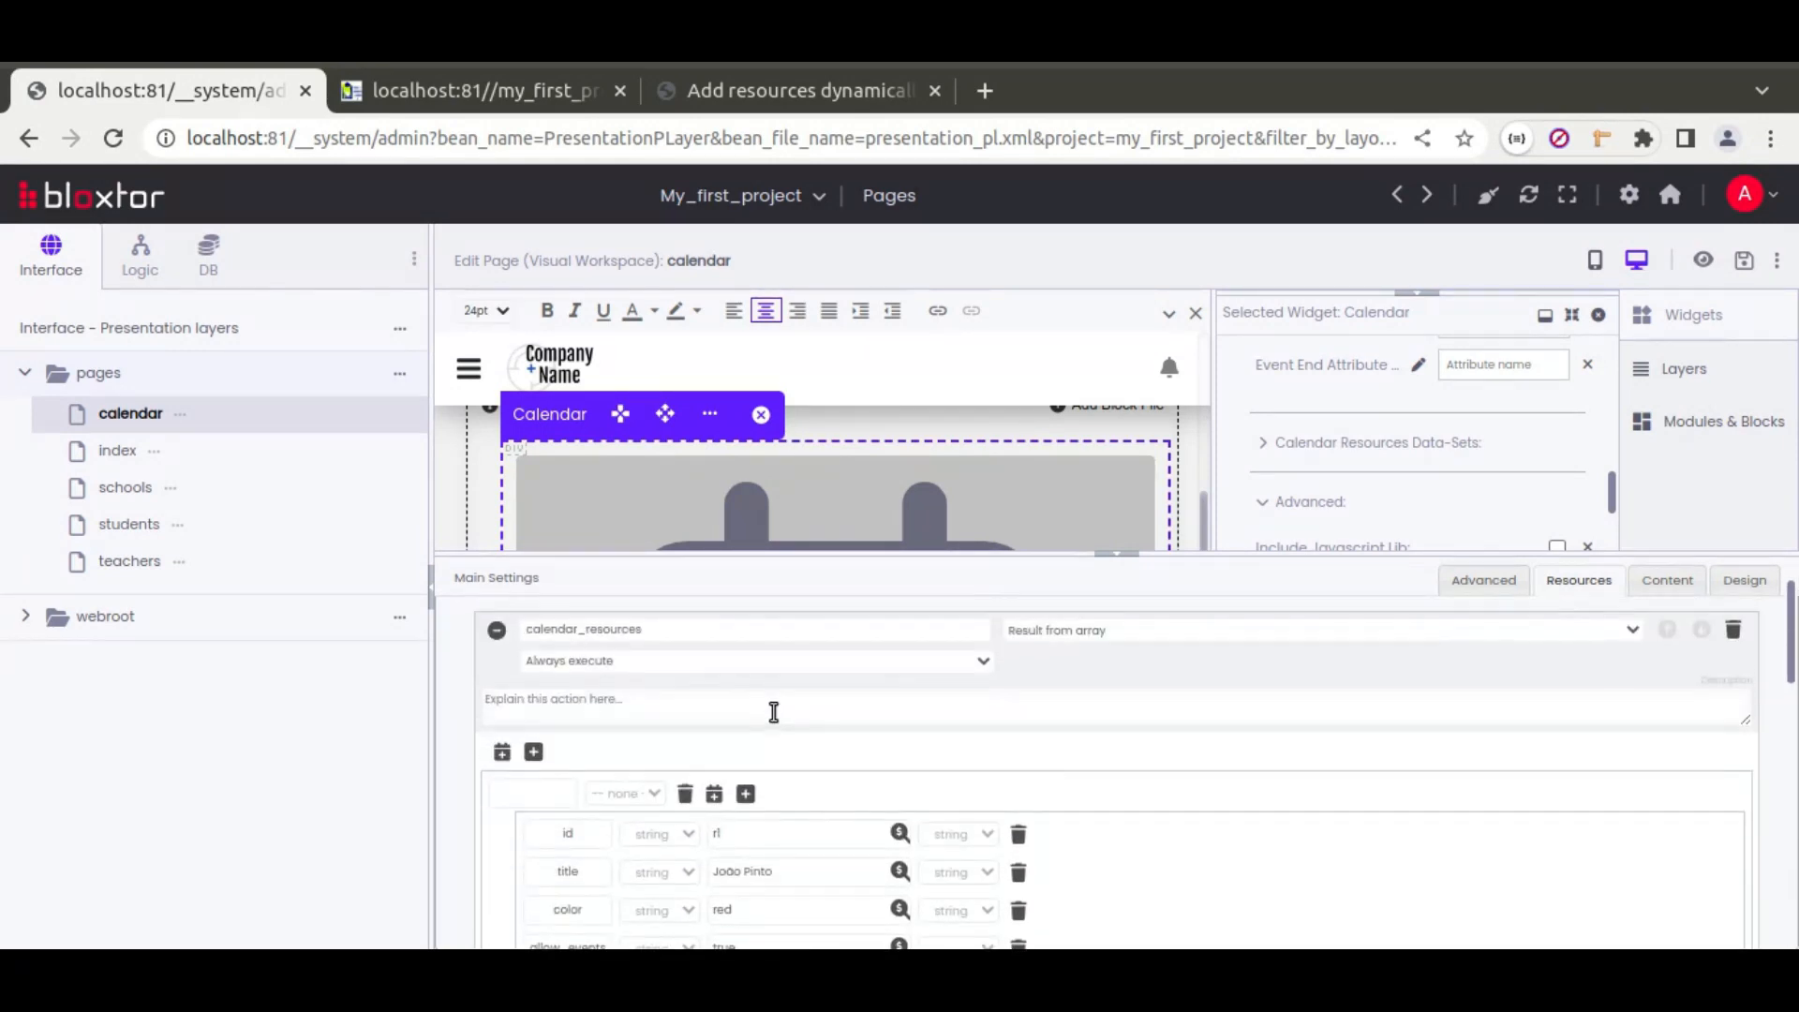
click(654, 661)
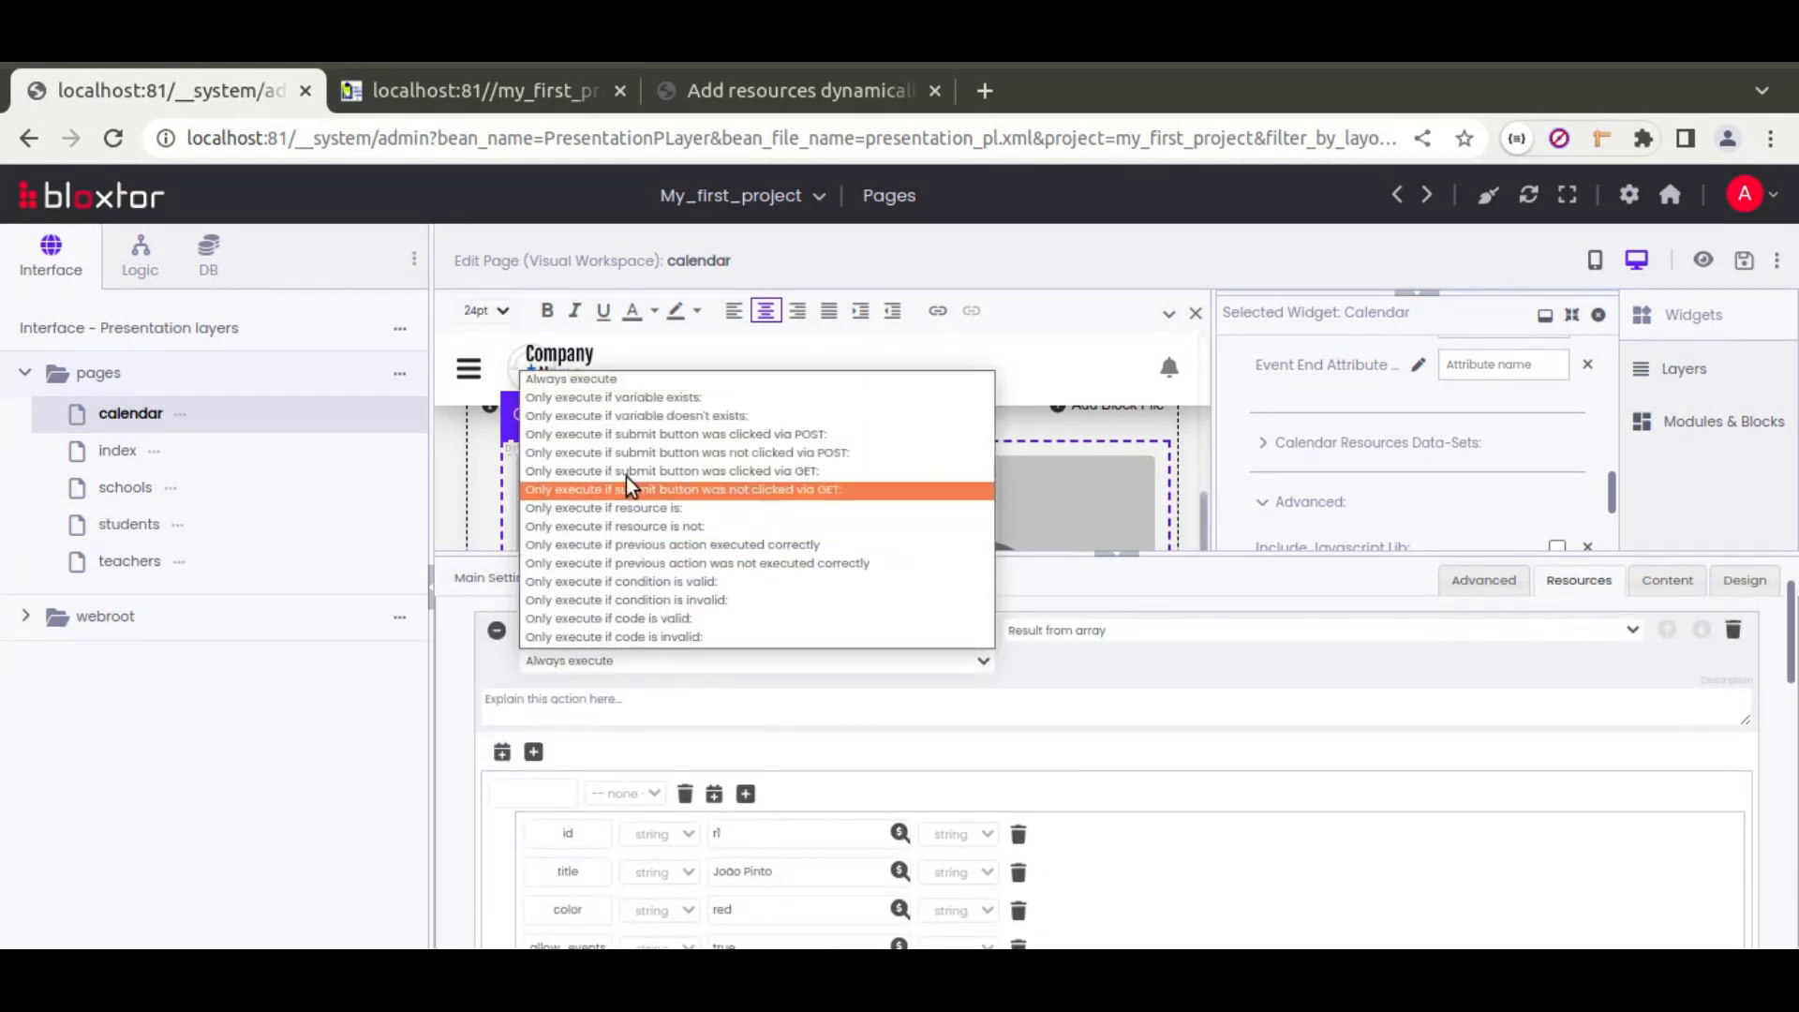
click(667, 508)
double_click(591, 630)
click(1084, 660)
key(ctrl+v)
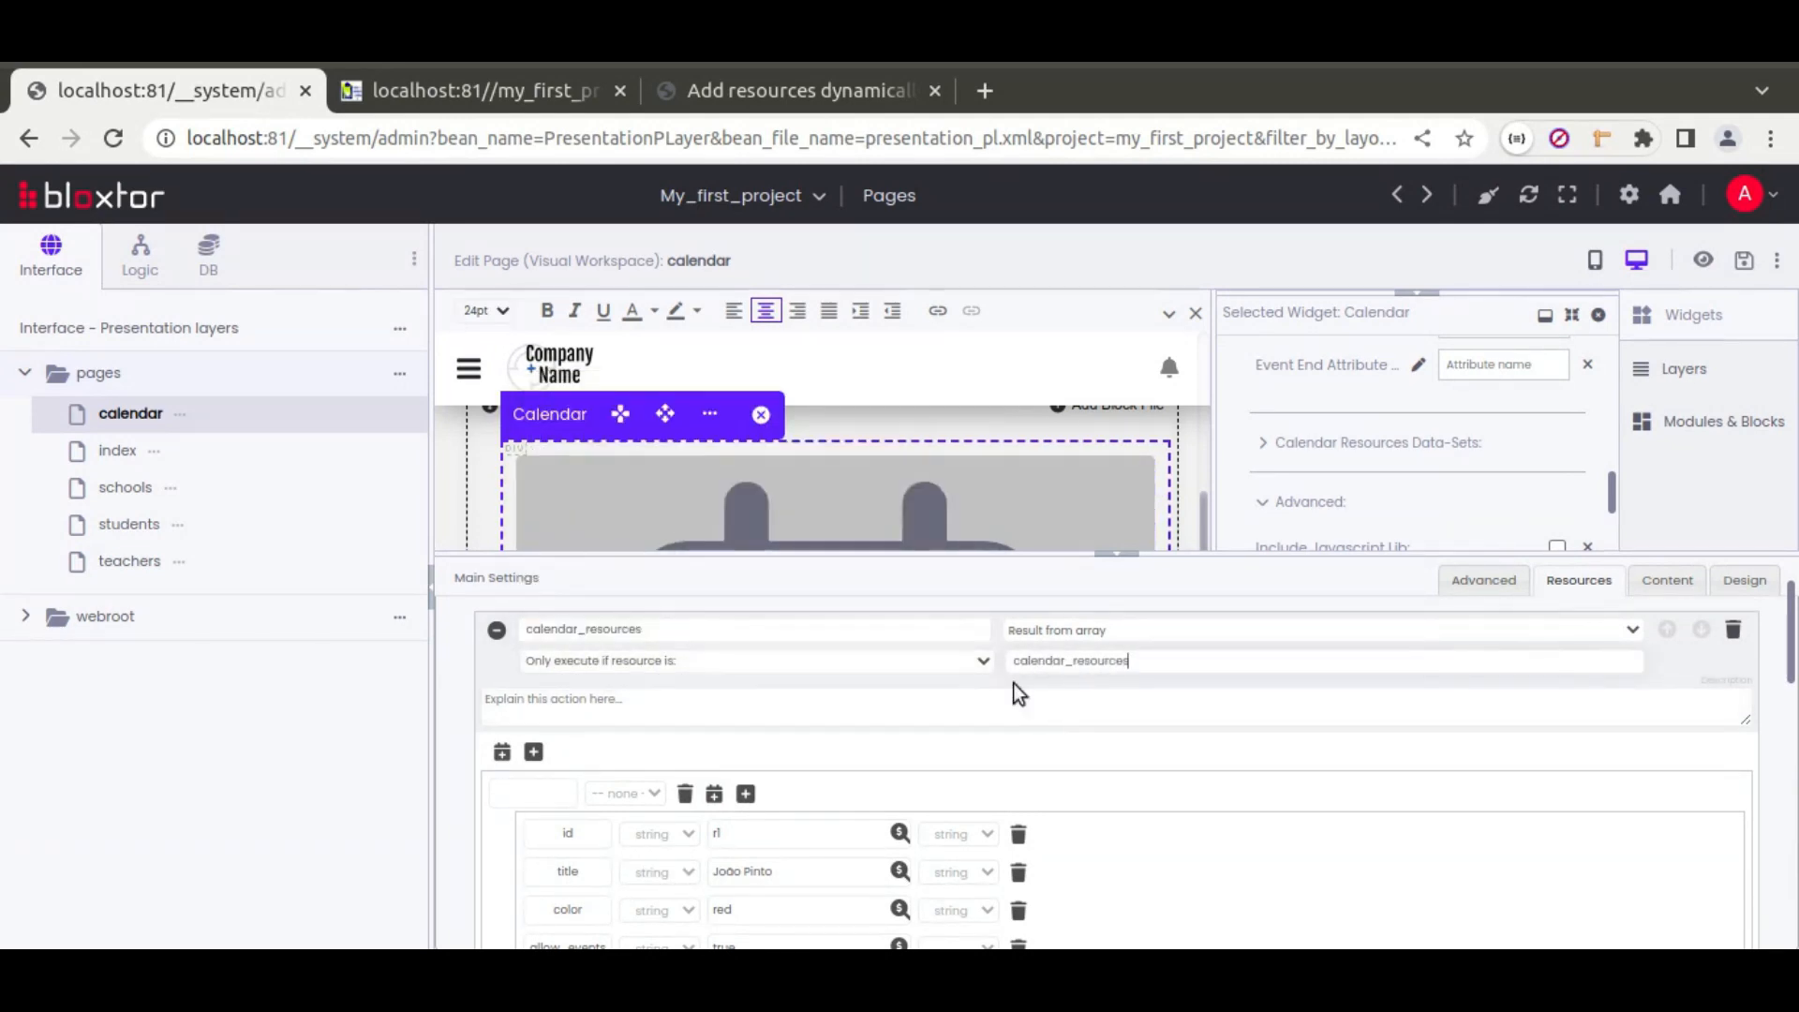
click(1129, 564)
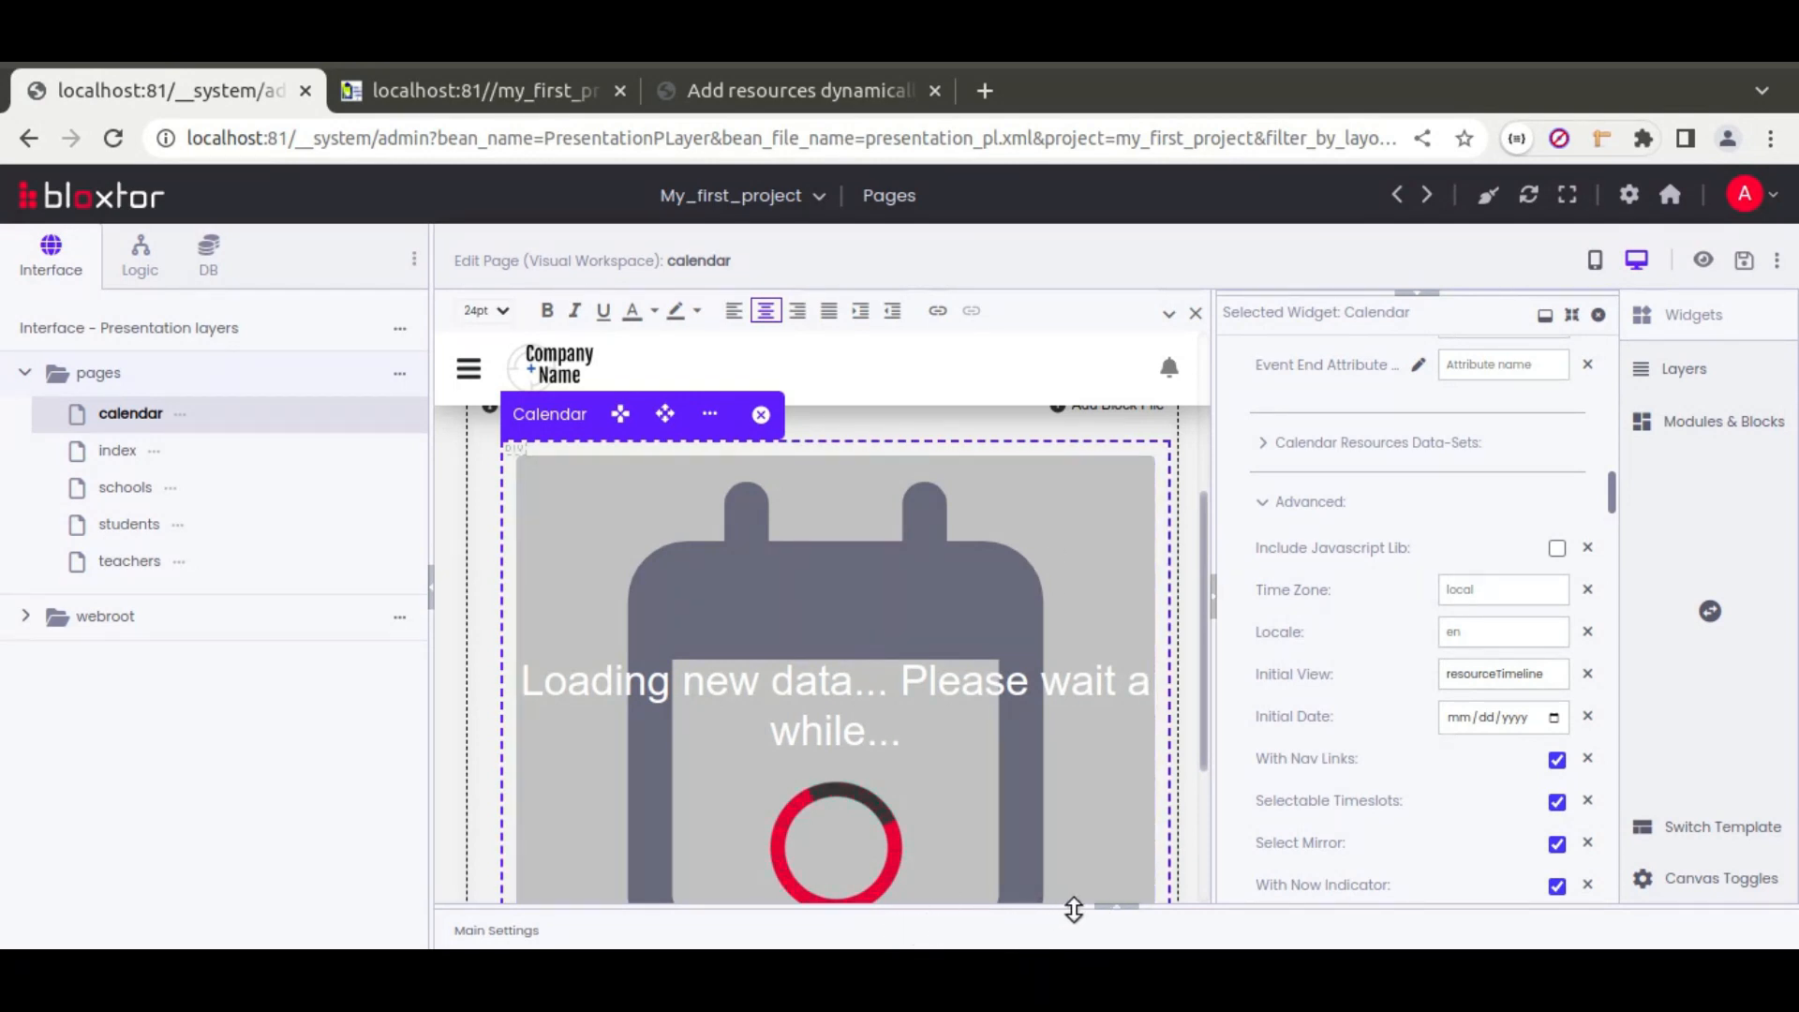
Step: In the Calendar widget's Resources settings, load calendar_resources on page load
click(1117, 909)
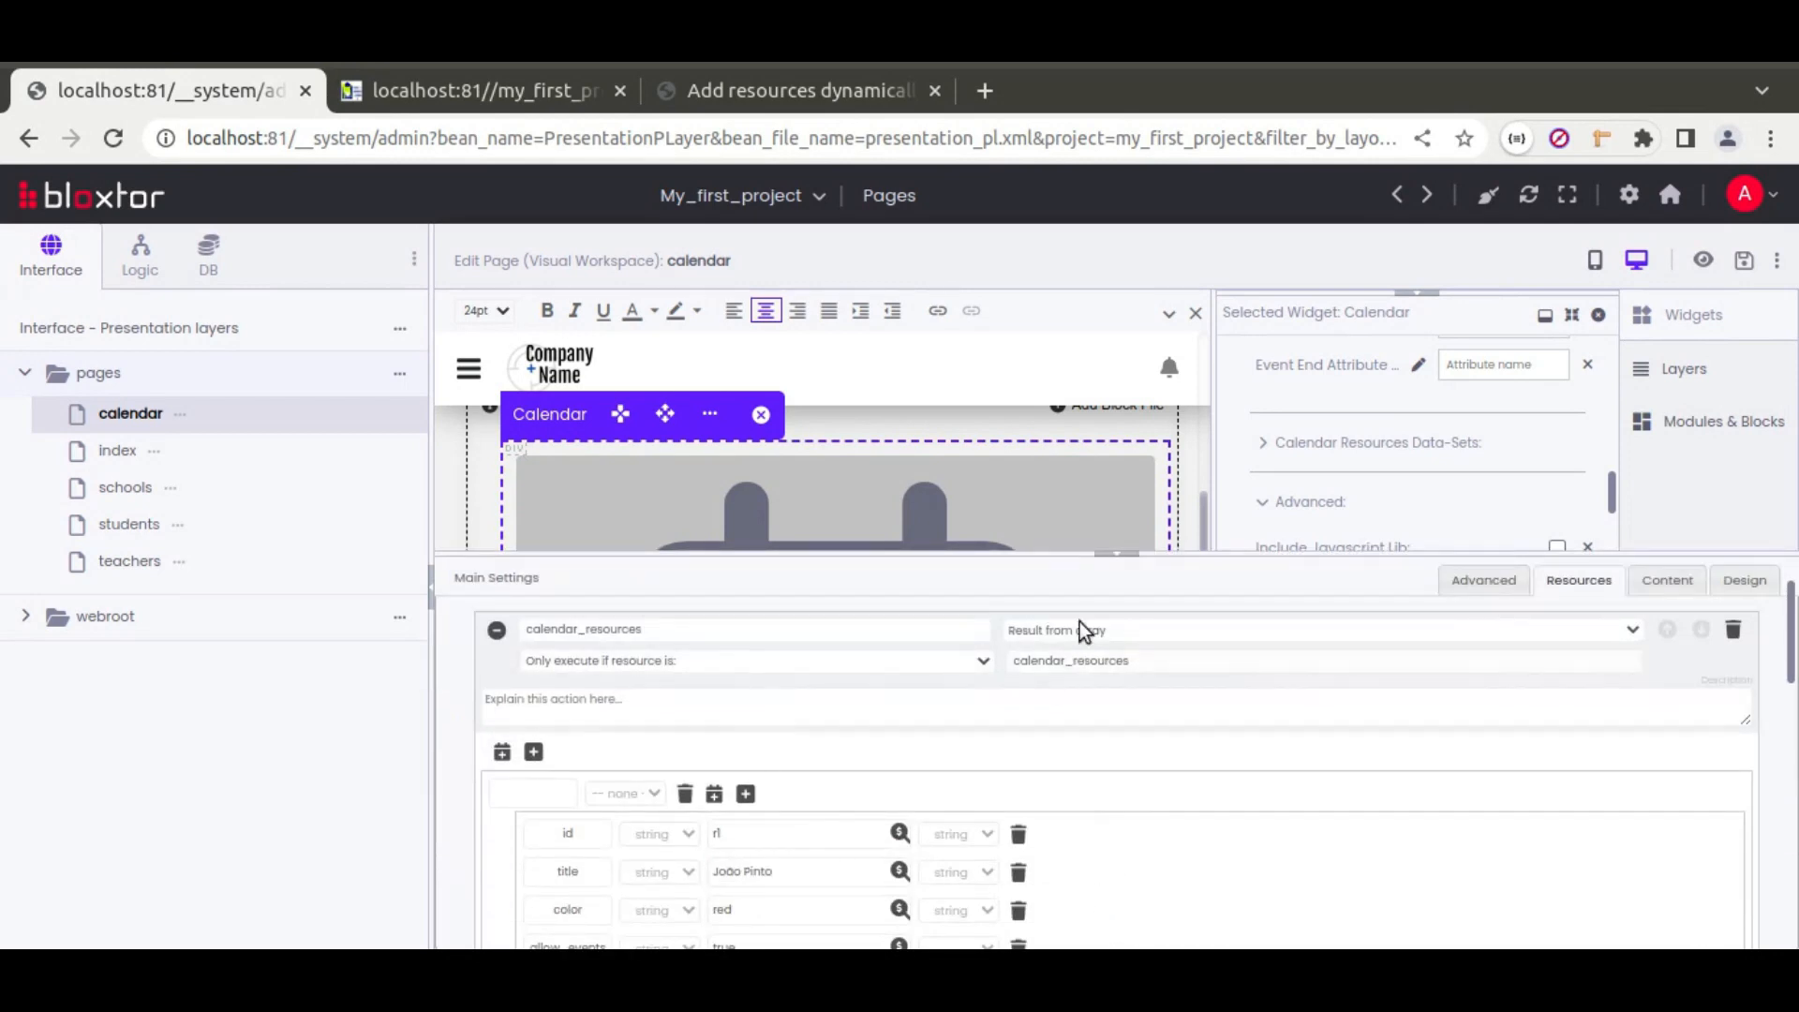
click(1116, 554)
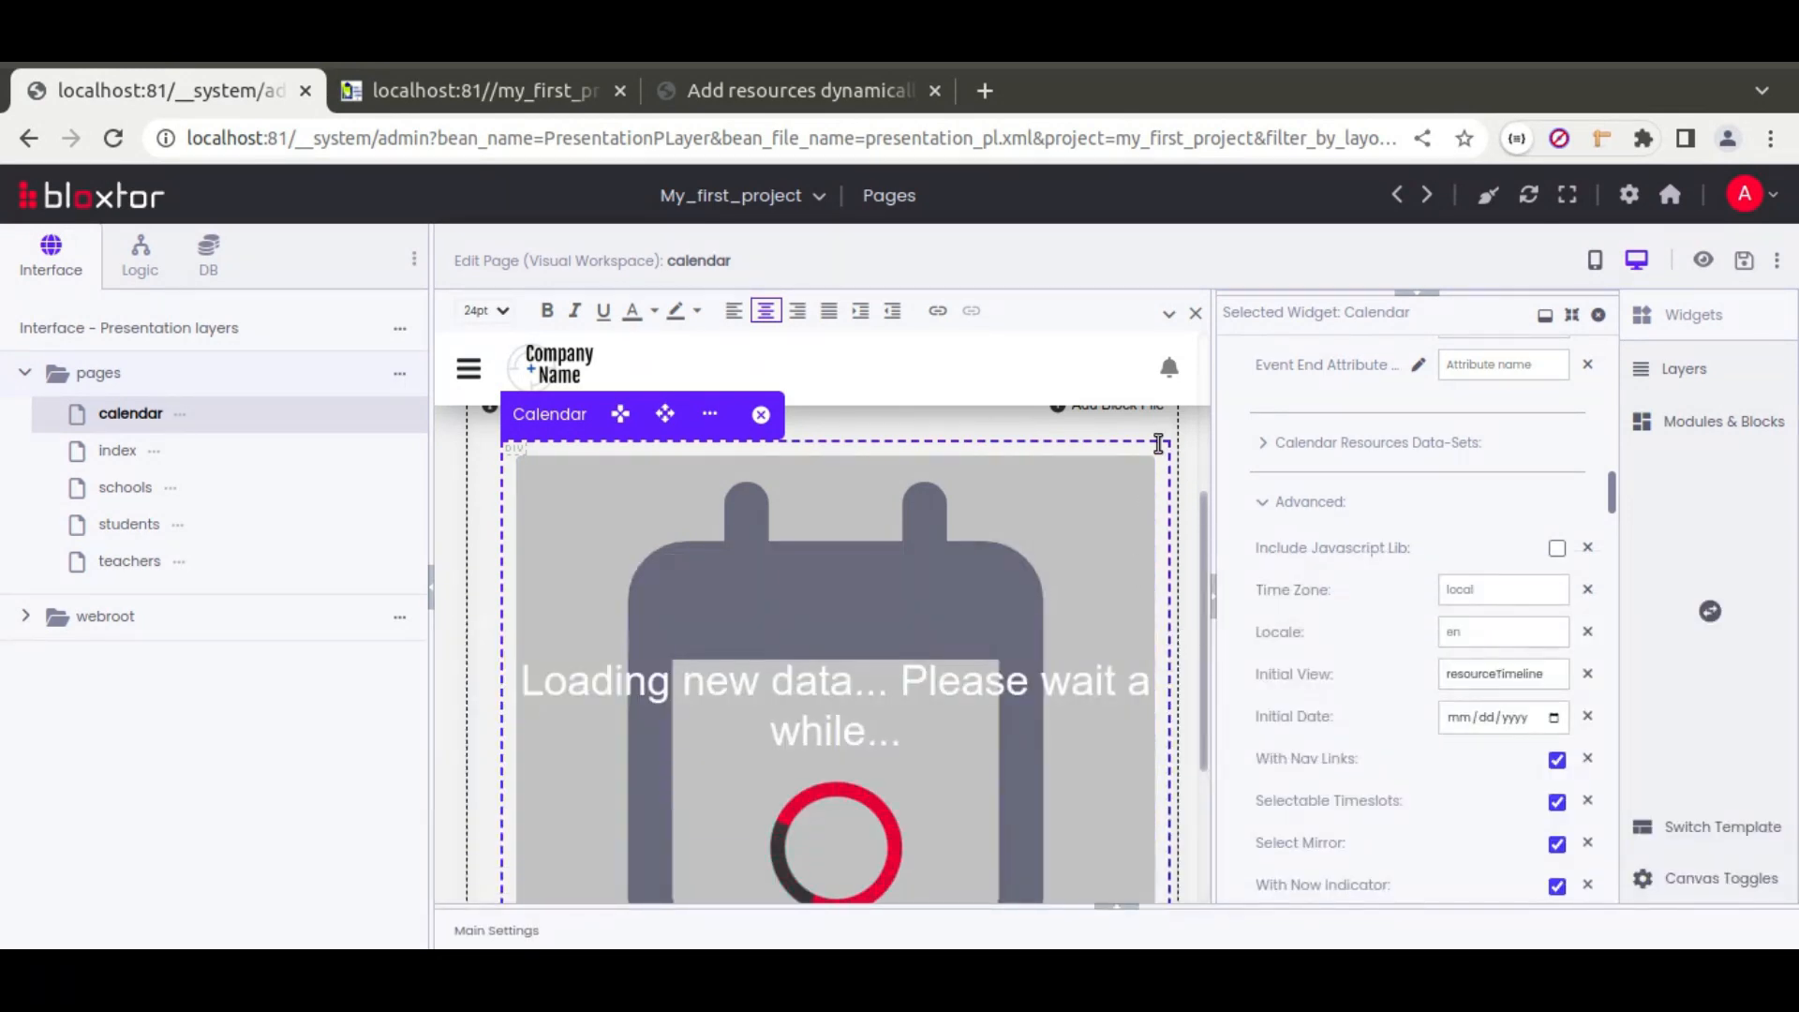
scroll(1250, 604, up, 5)
scroll(1250, 601, down, 10)
click(1273, 491)
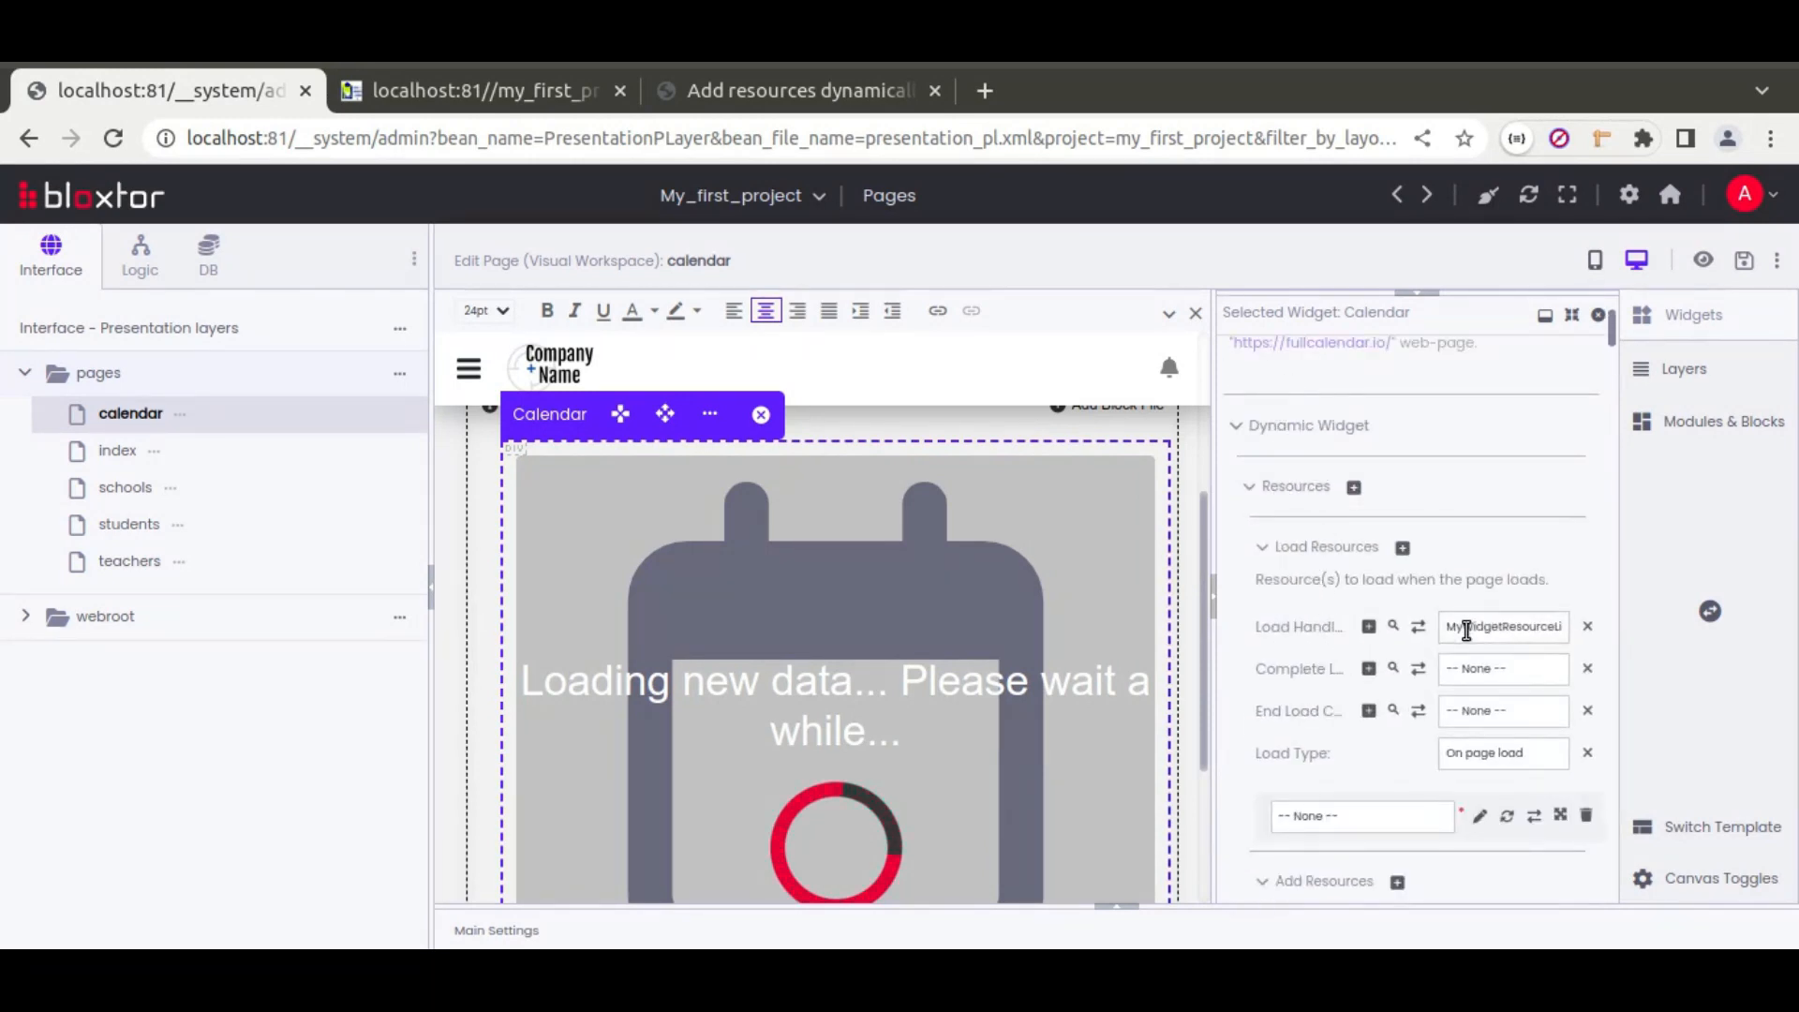
click(1357, 815)
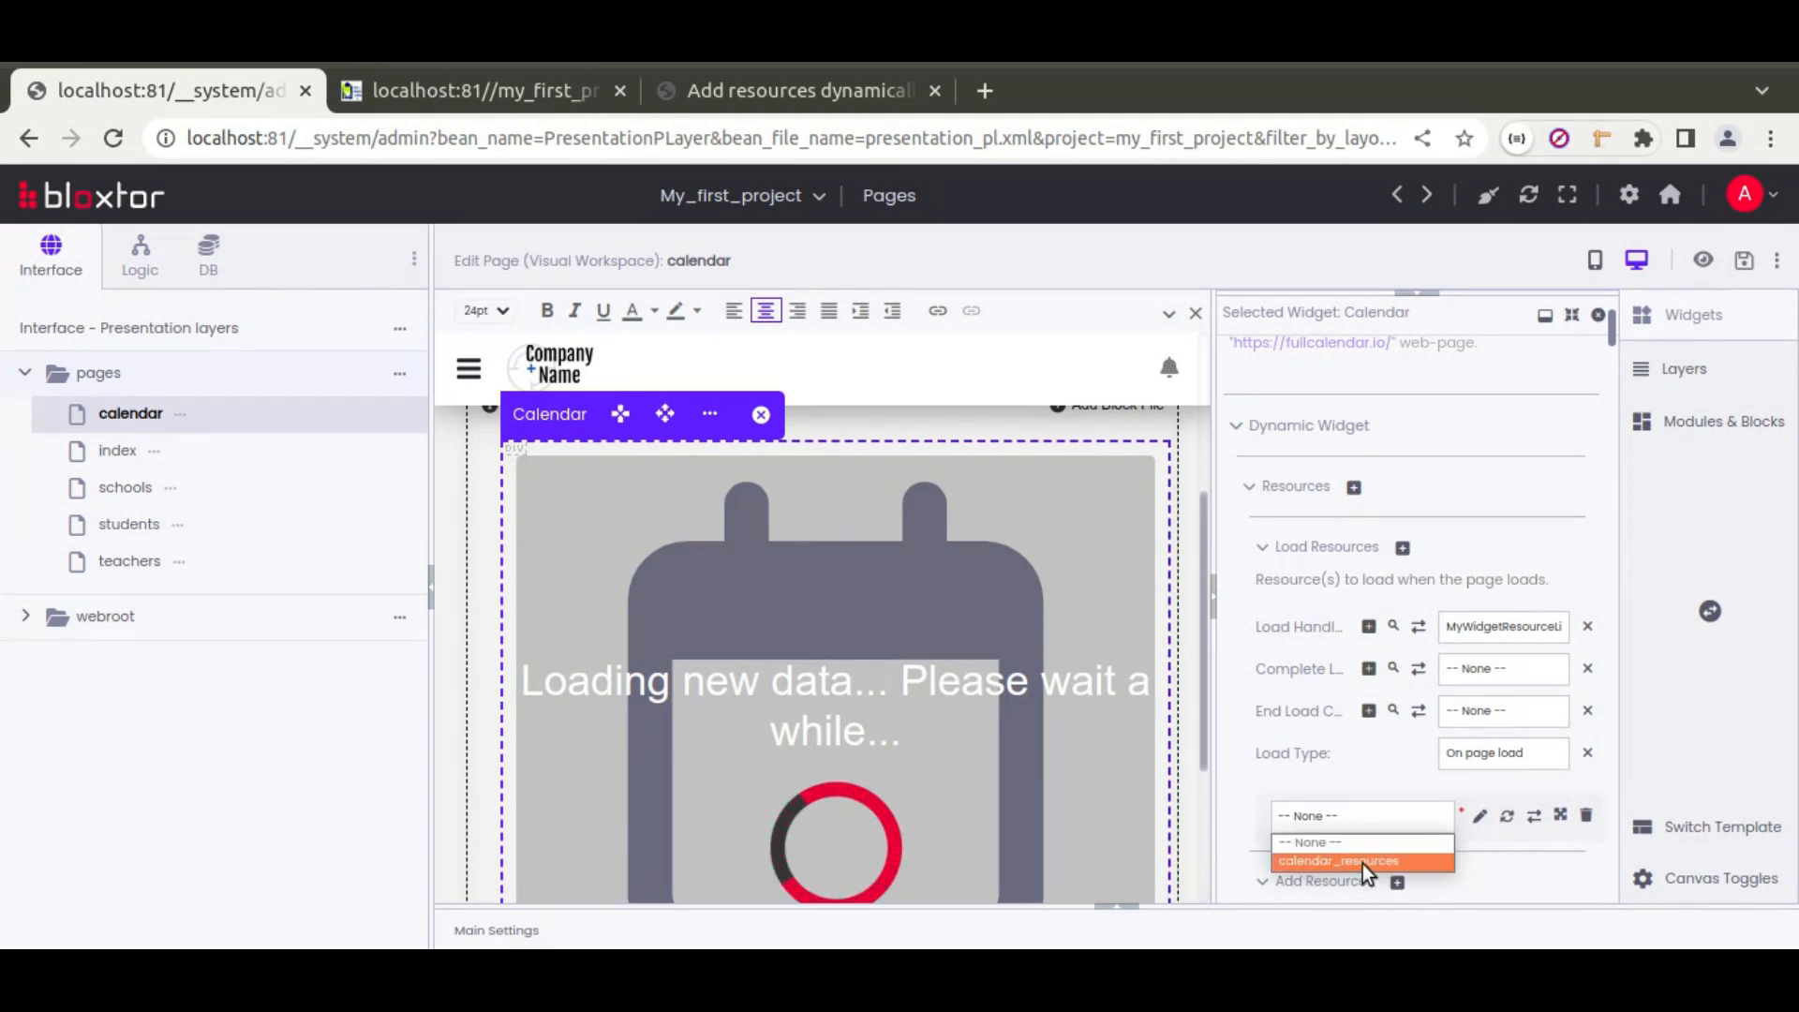
click(1363, 862)
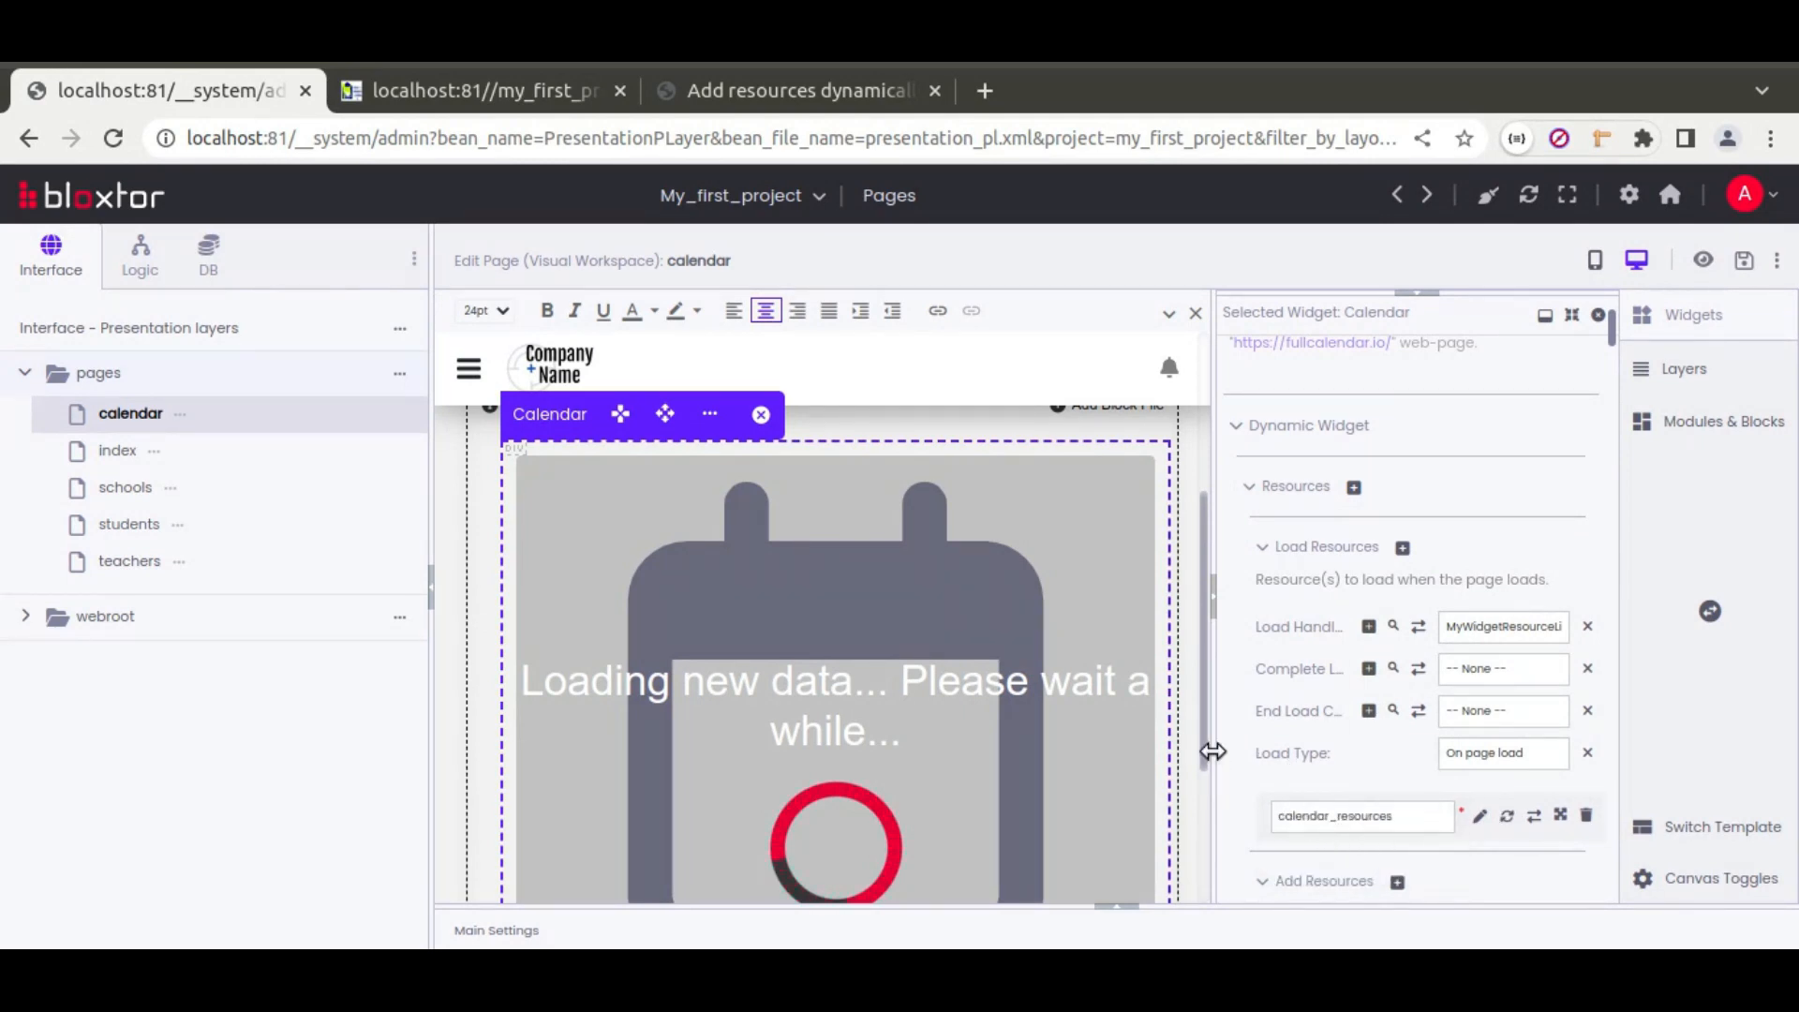
scroll(1245, 744, down, 8)
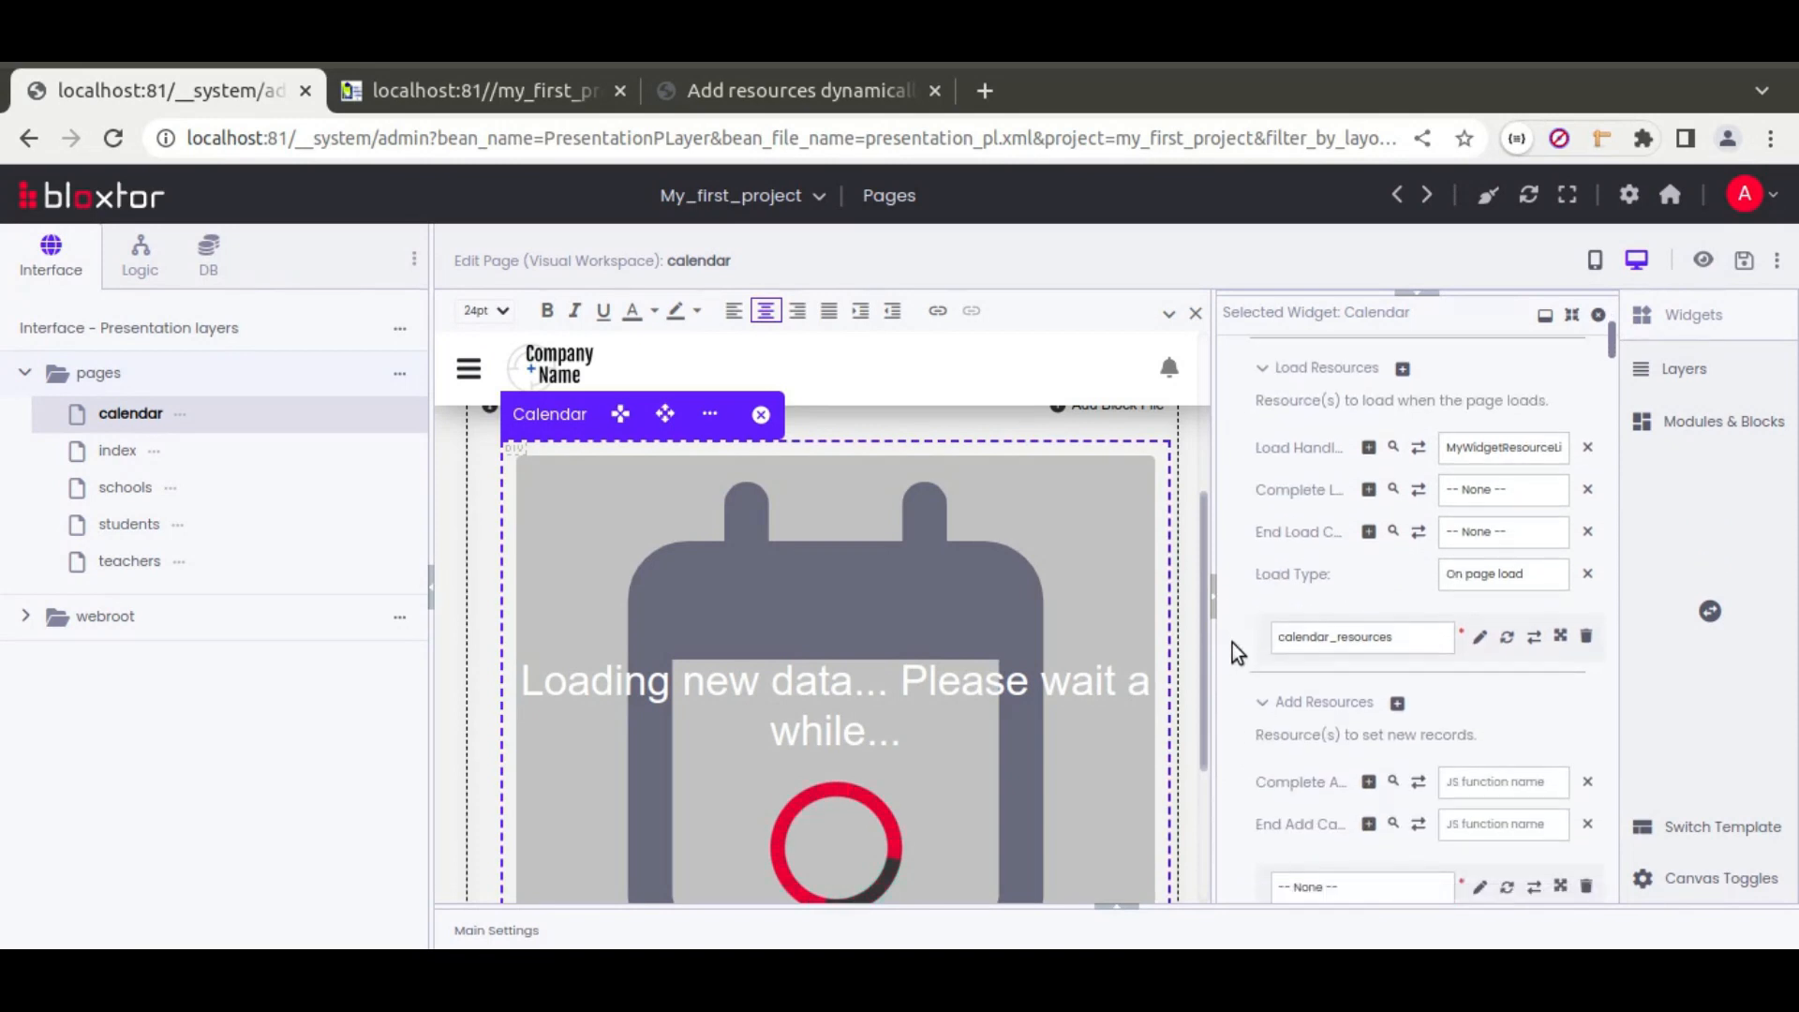
scroll(1233, 643, down, 10)
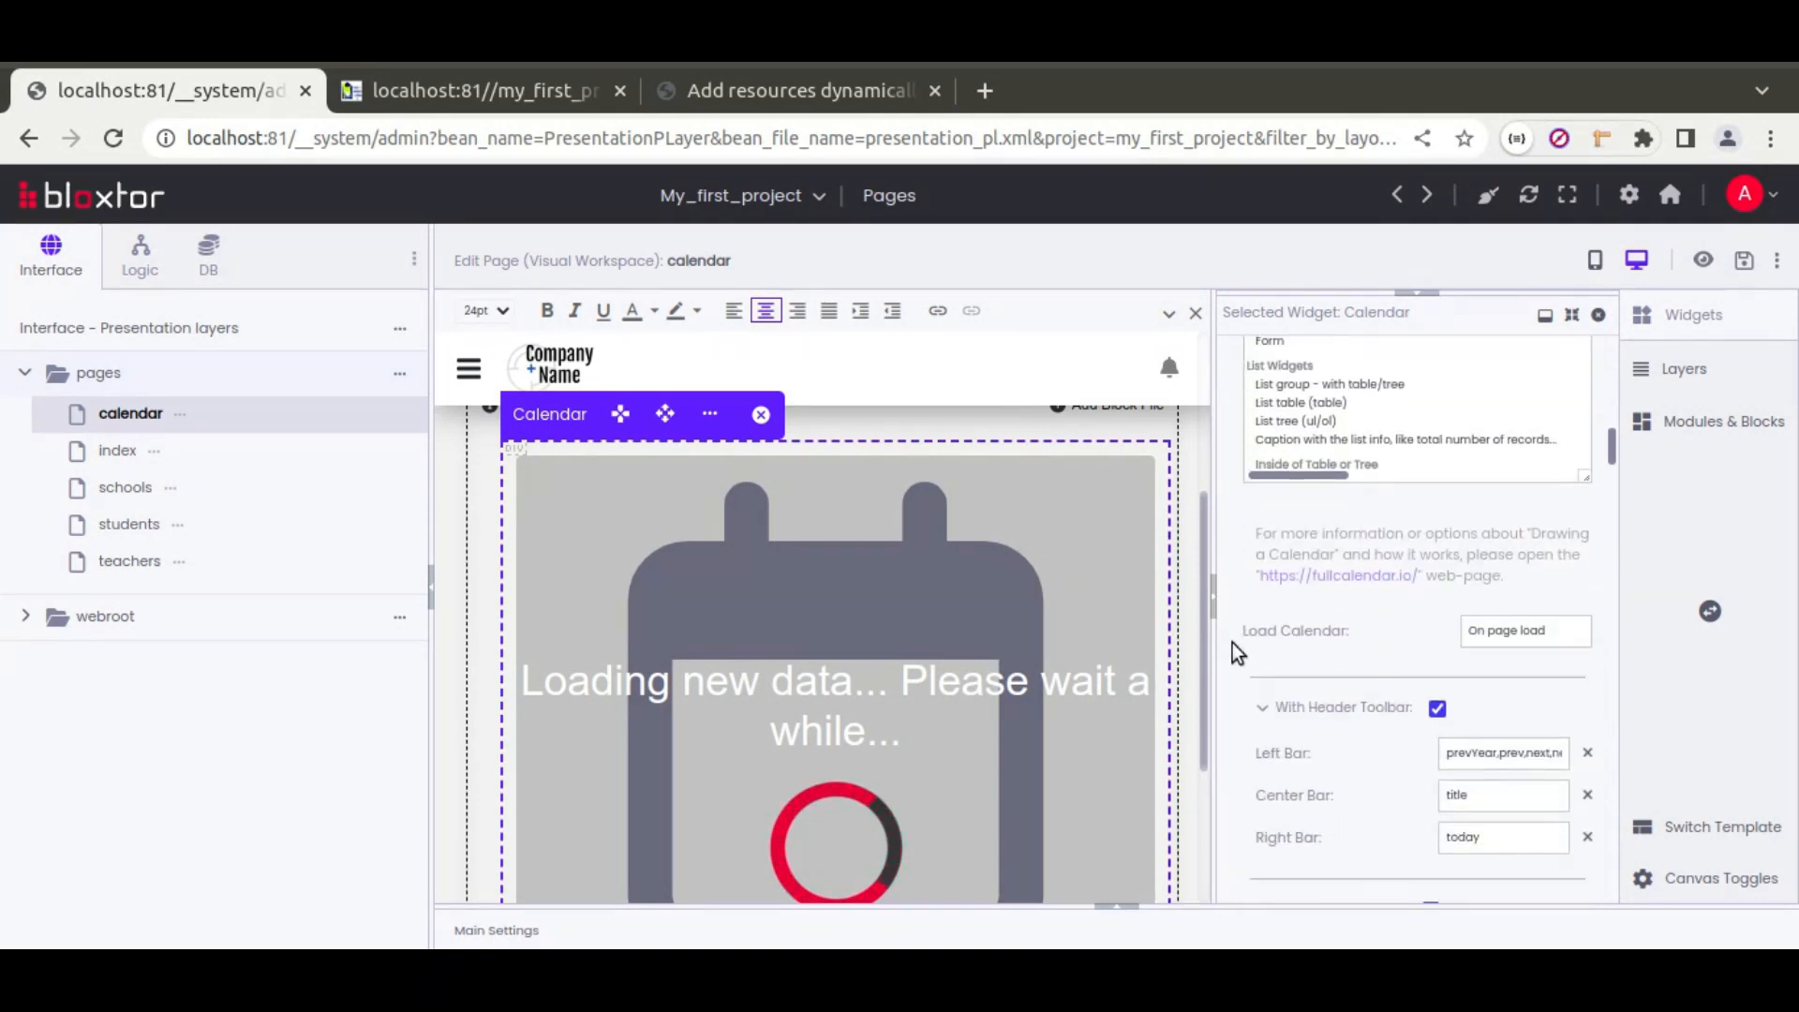
scroll(1233, 642, down, 5)
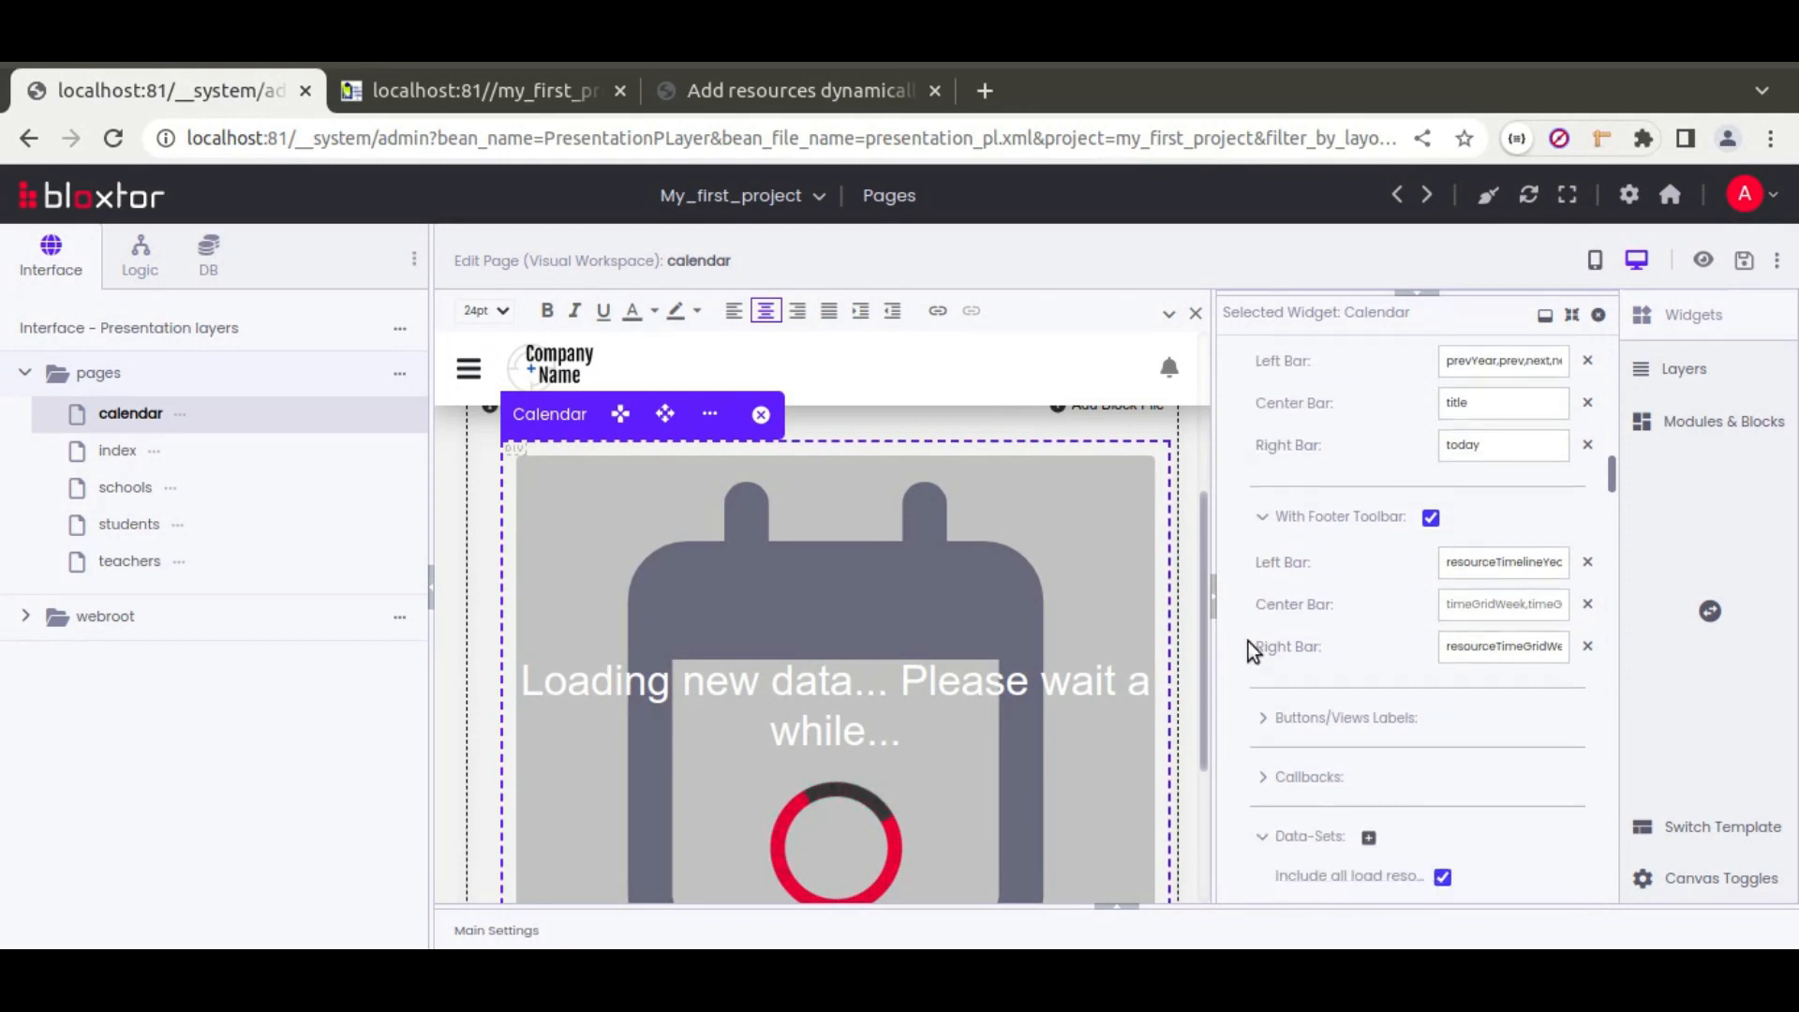
scroll(1248, 641, down, 6)
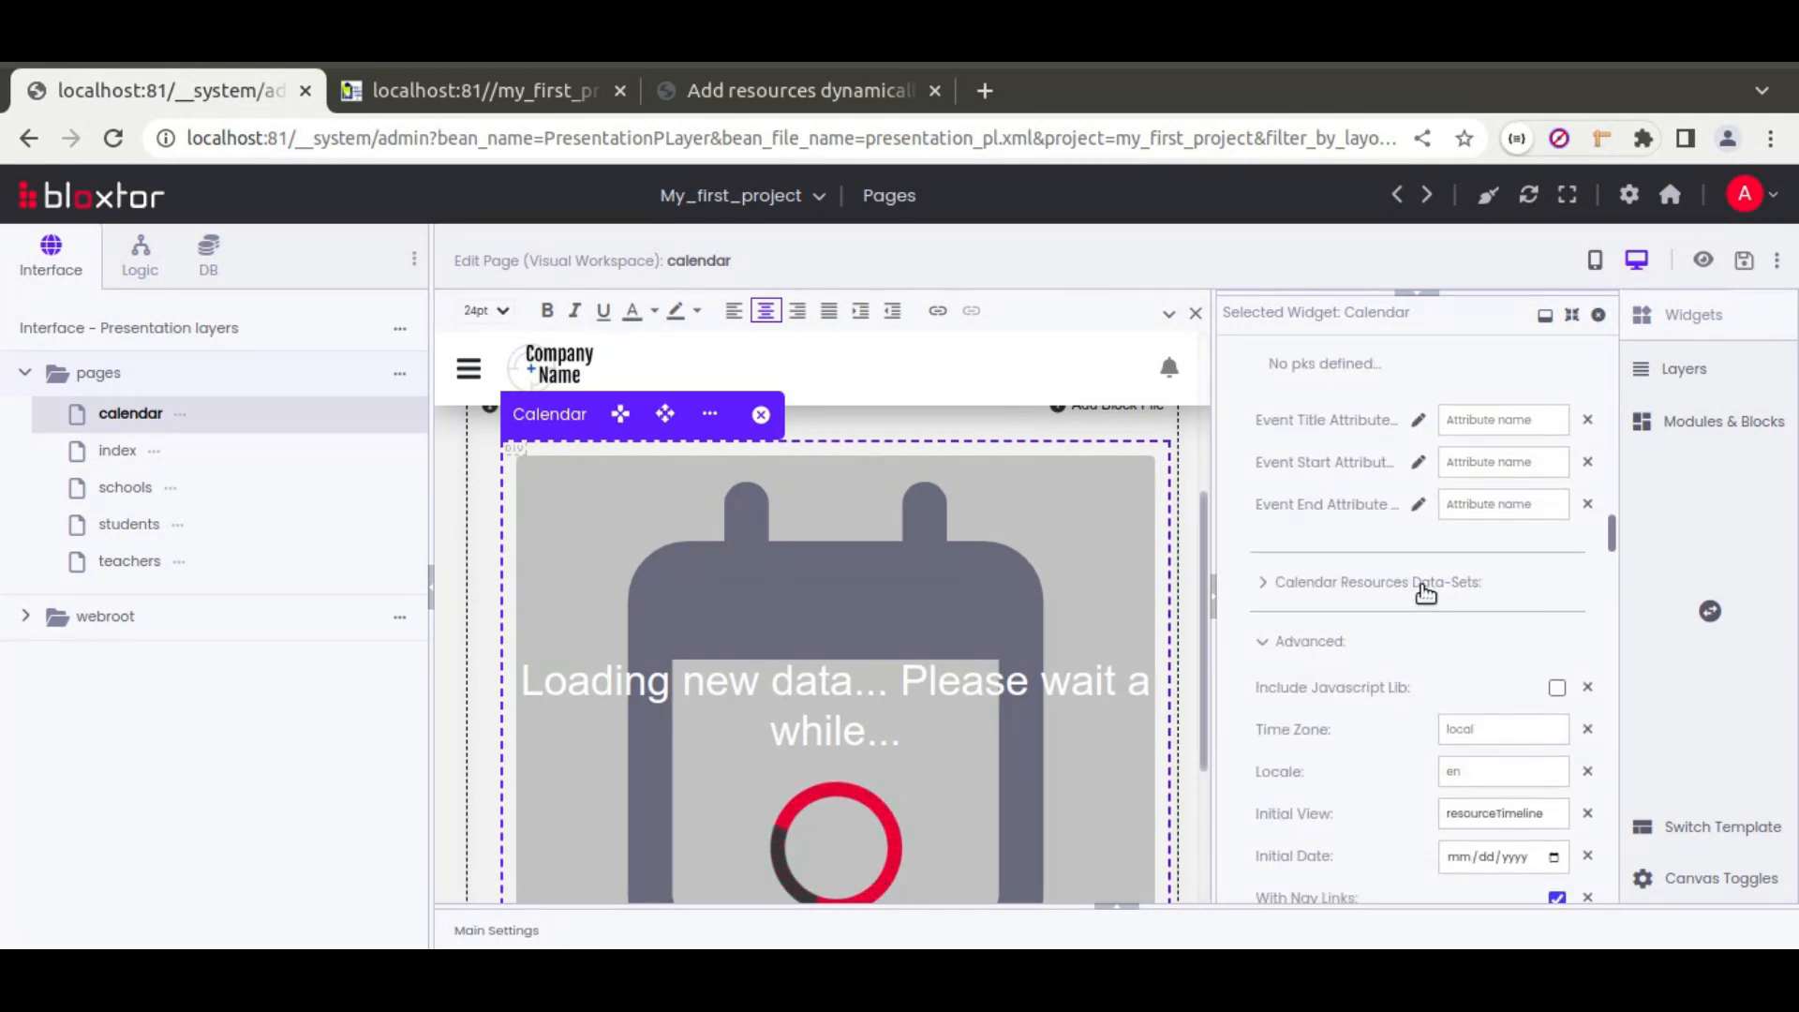
Step: Add a Calendar Resources data-set that uses calendar_resources as its source
click(1424, 587)
click(1506, 597)
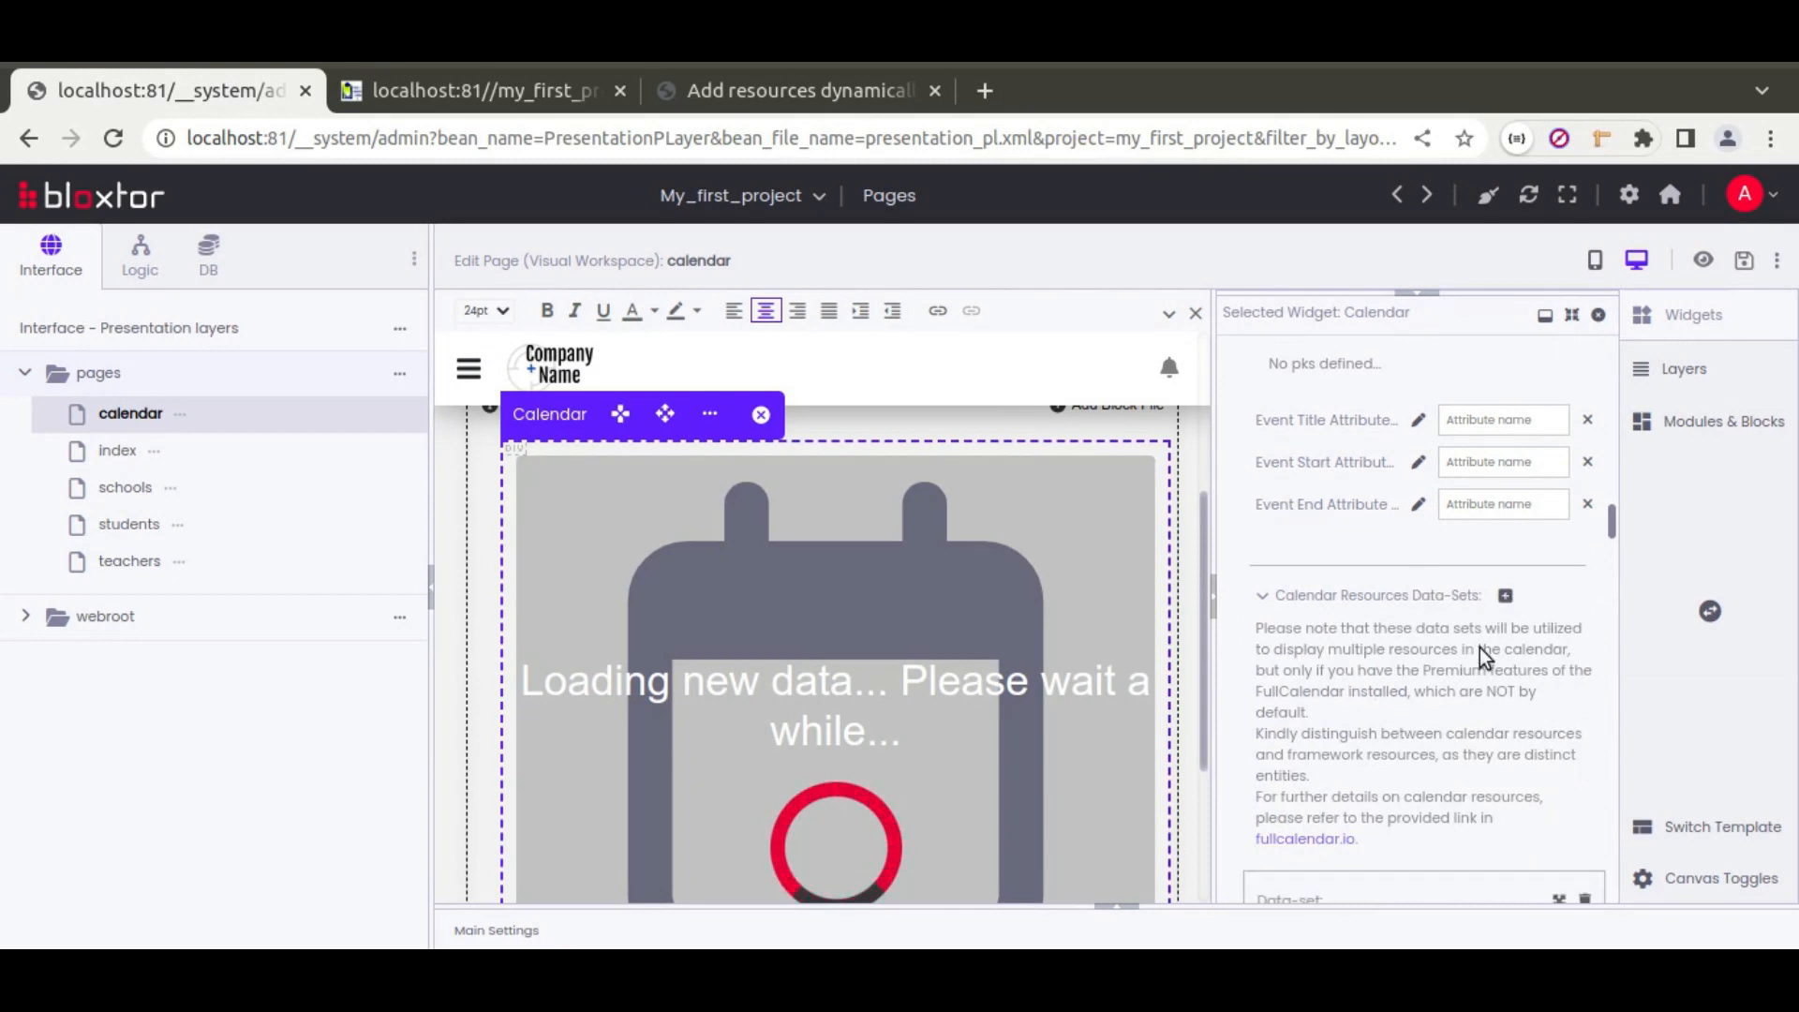
scroll(1434, 680, down, 3)
click(1493, 630)
click(1499, 677)
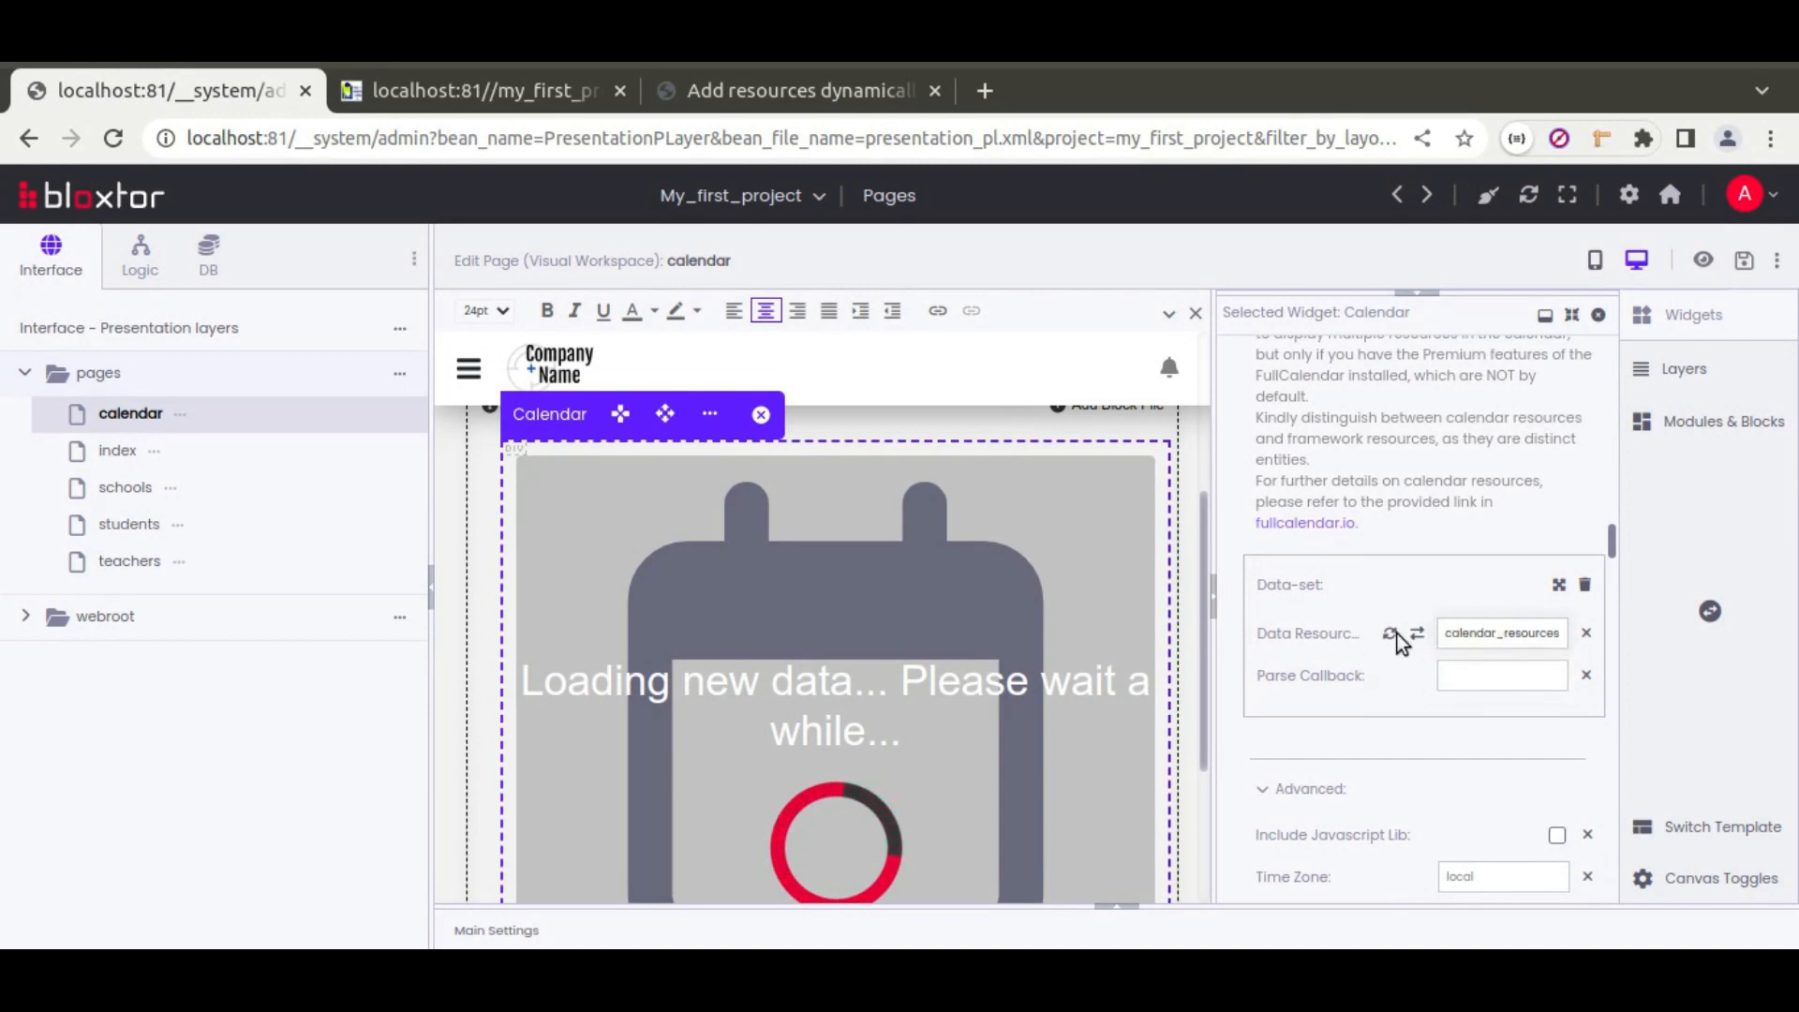
scroll(1337, 601, down, 3)
Step: Map primary key id plus title, children, allow_events and color attributes, then save the page
click(1446, 562)
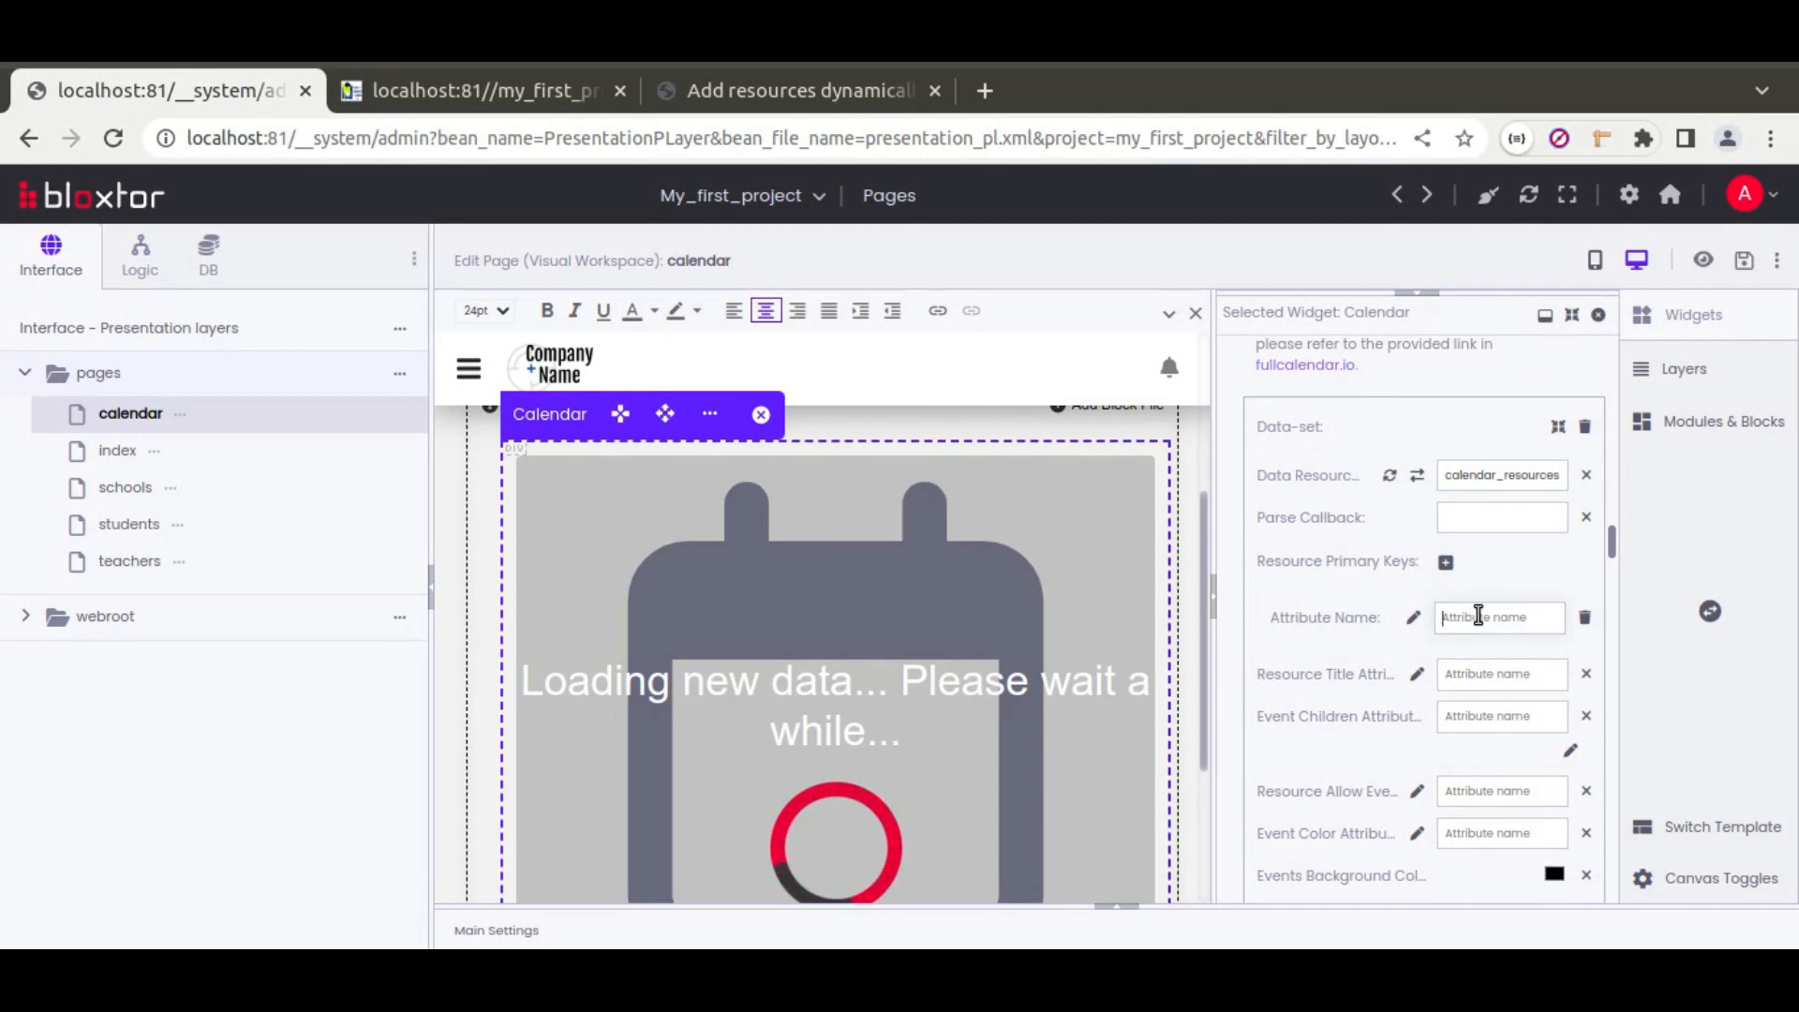
click(1491, 676)
text(title)
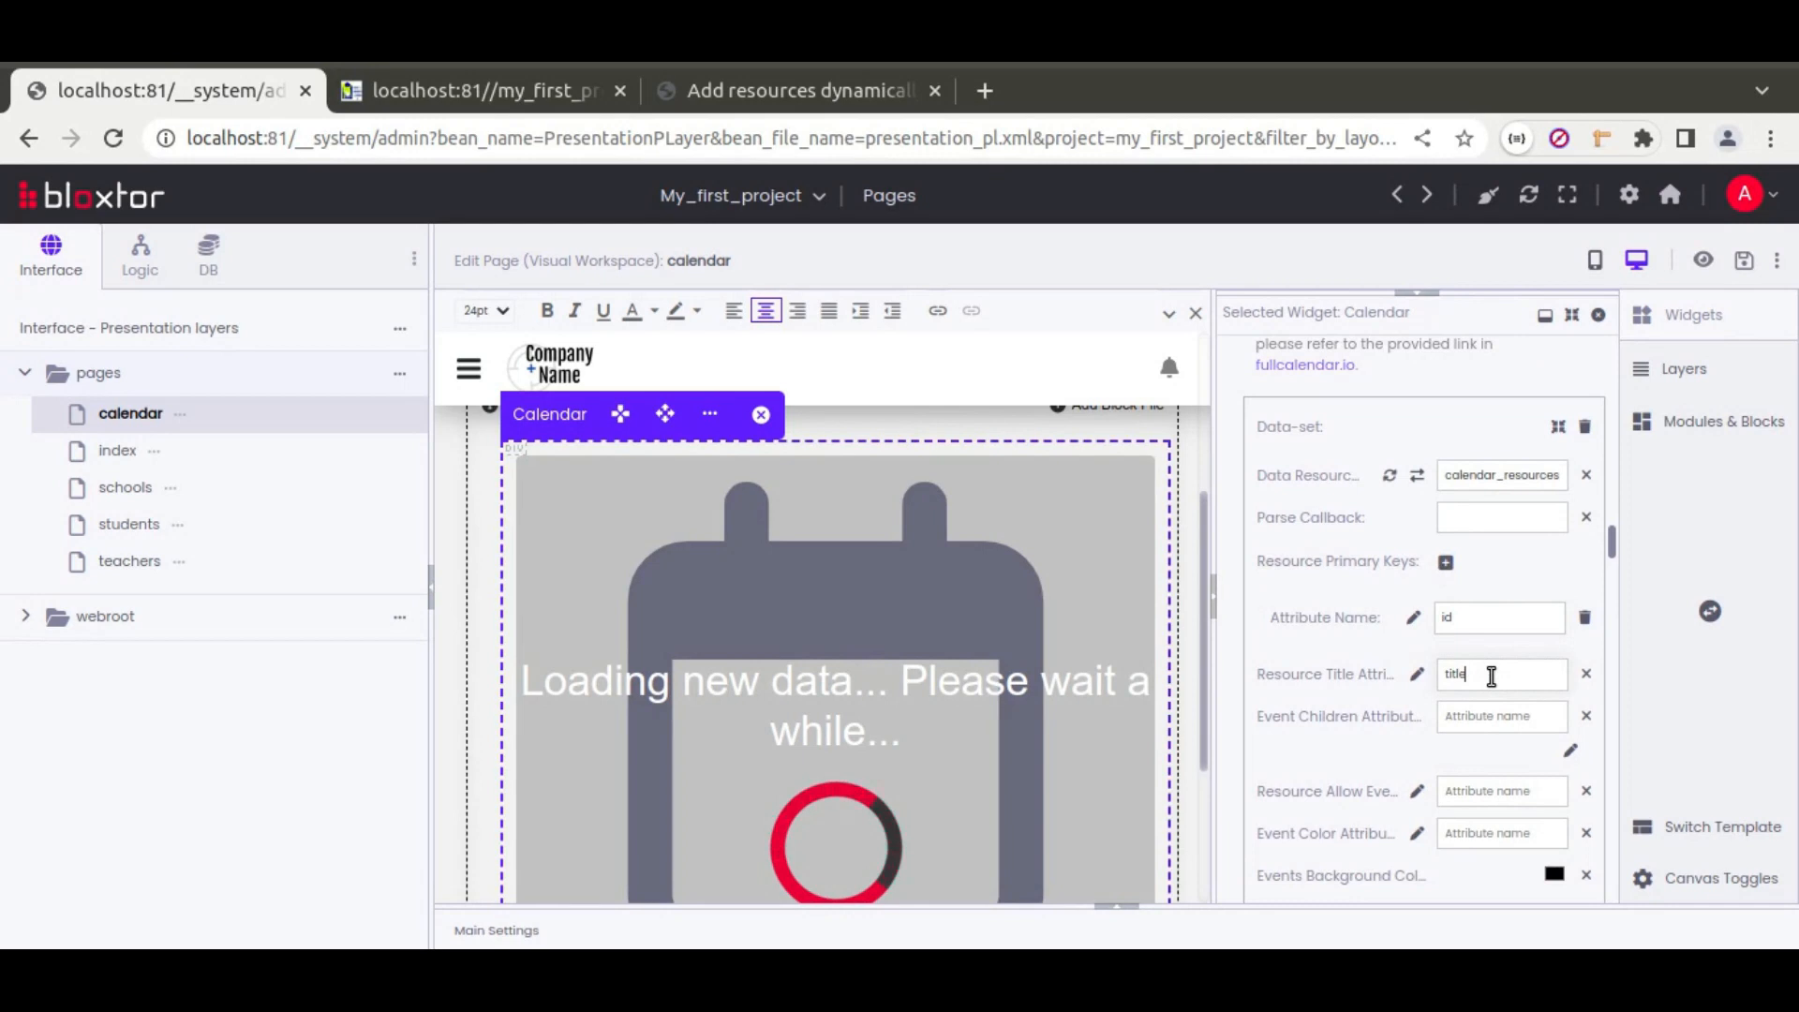
text(children)
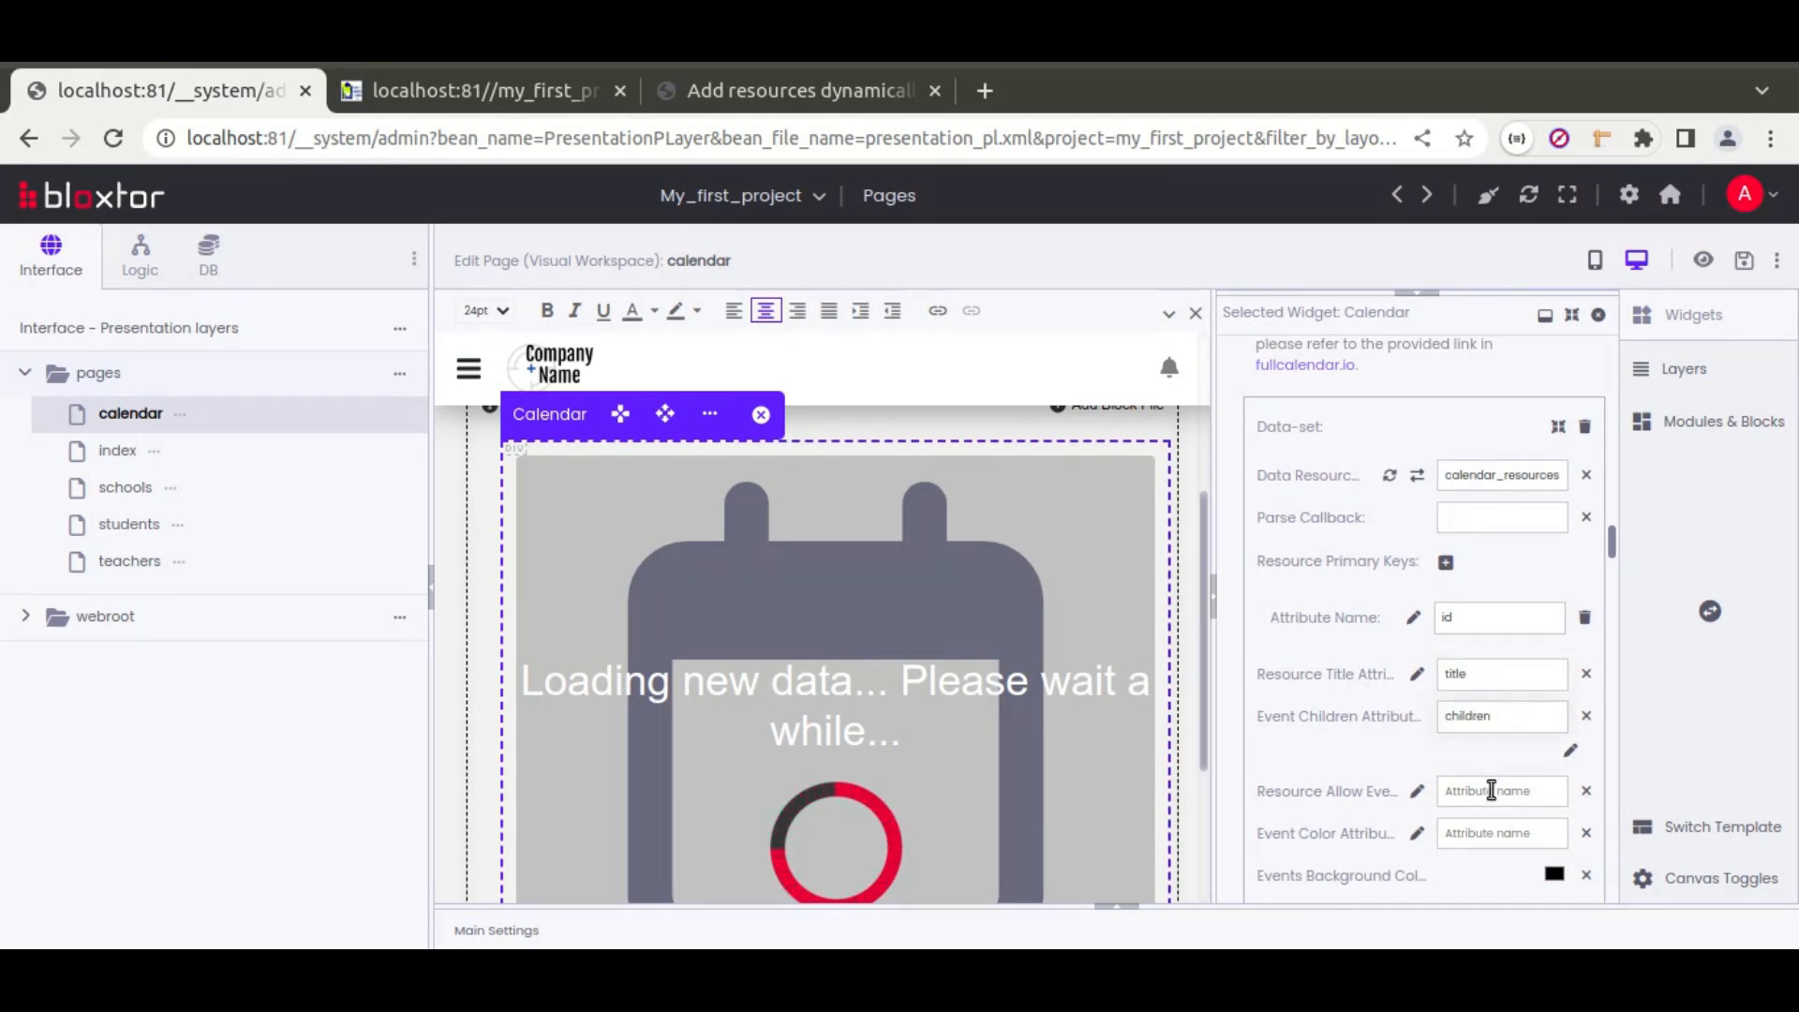
text(d)
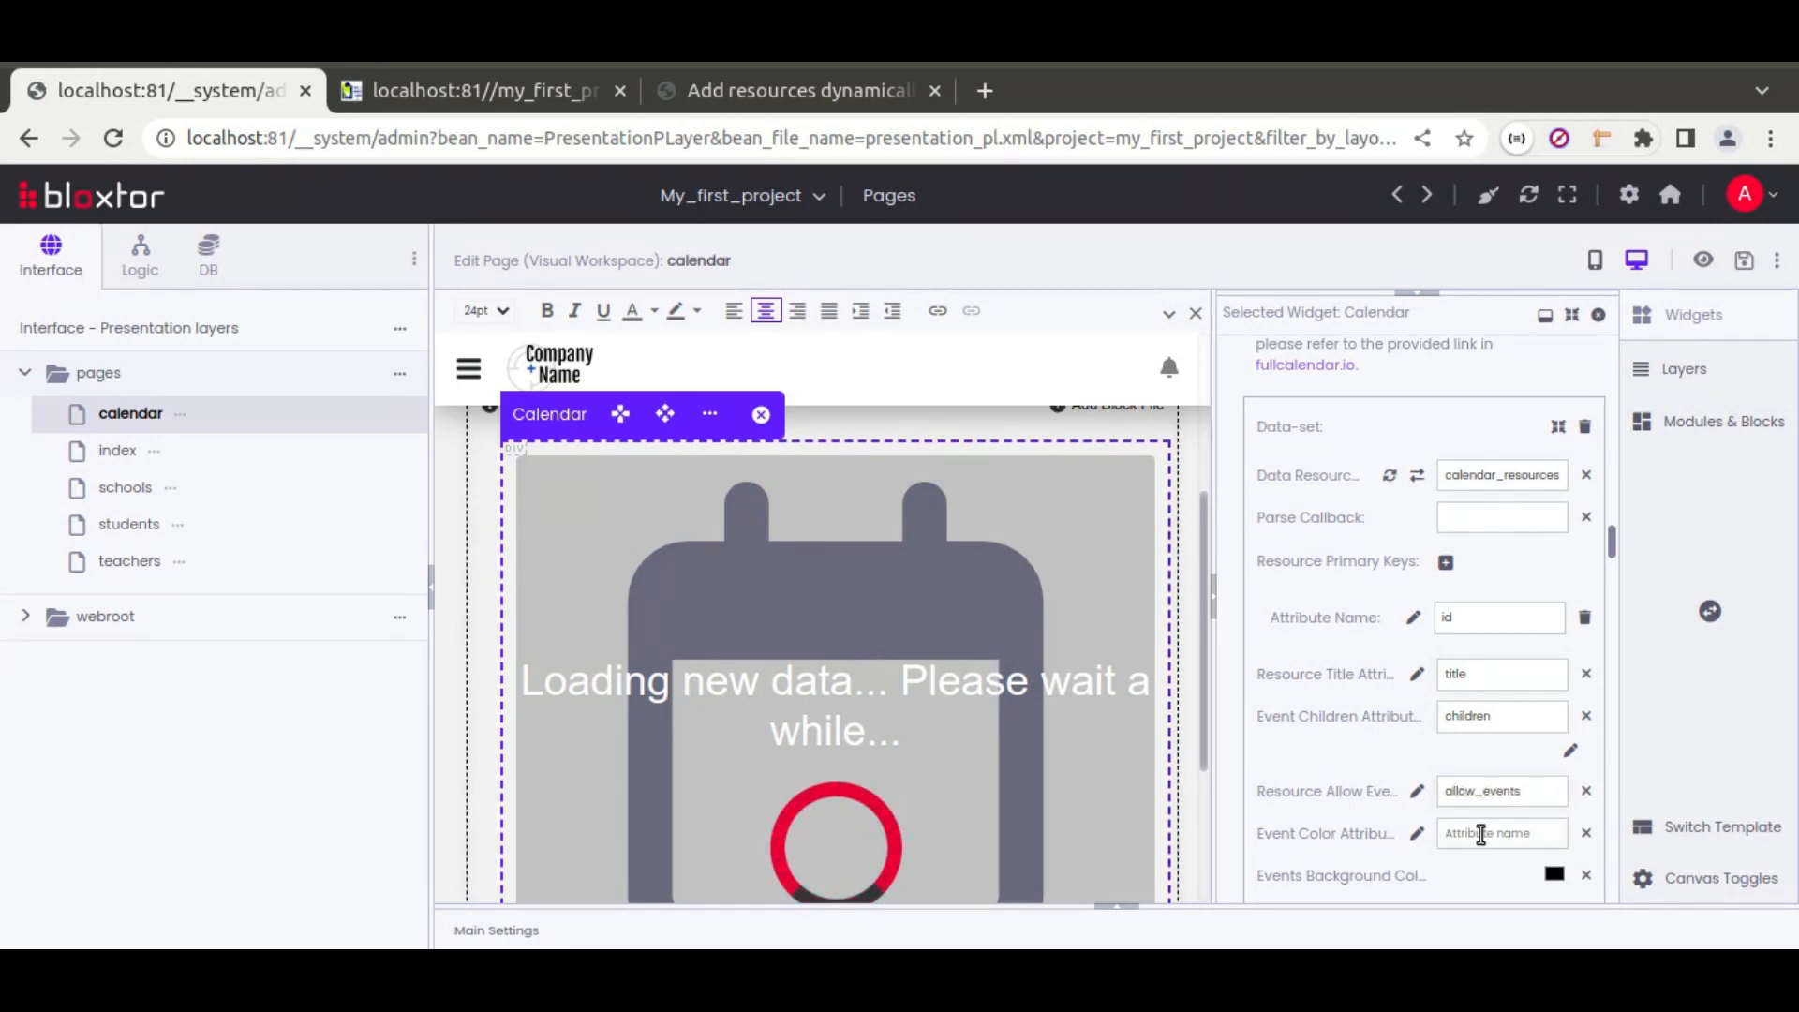
text(color)
scroll(1336, 710, down, 3)
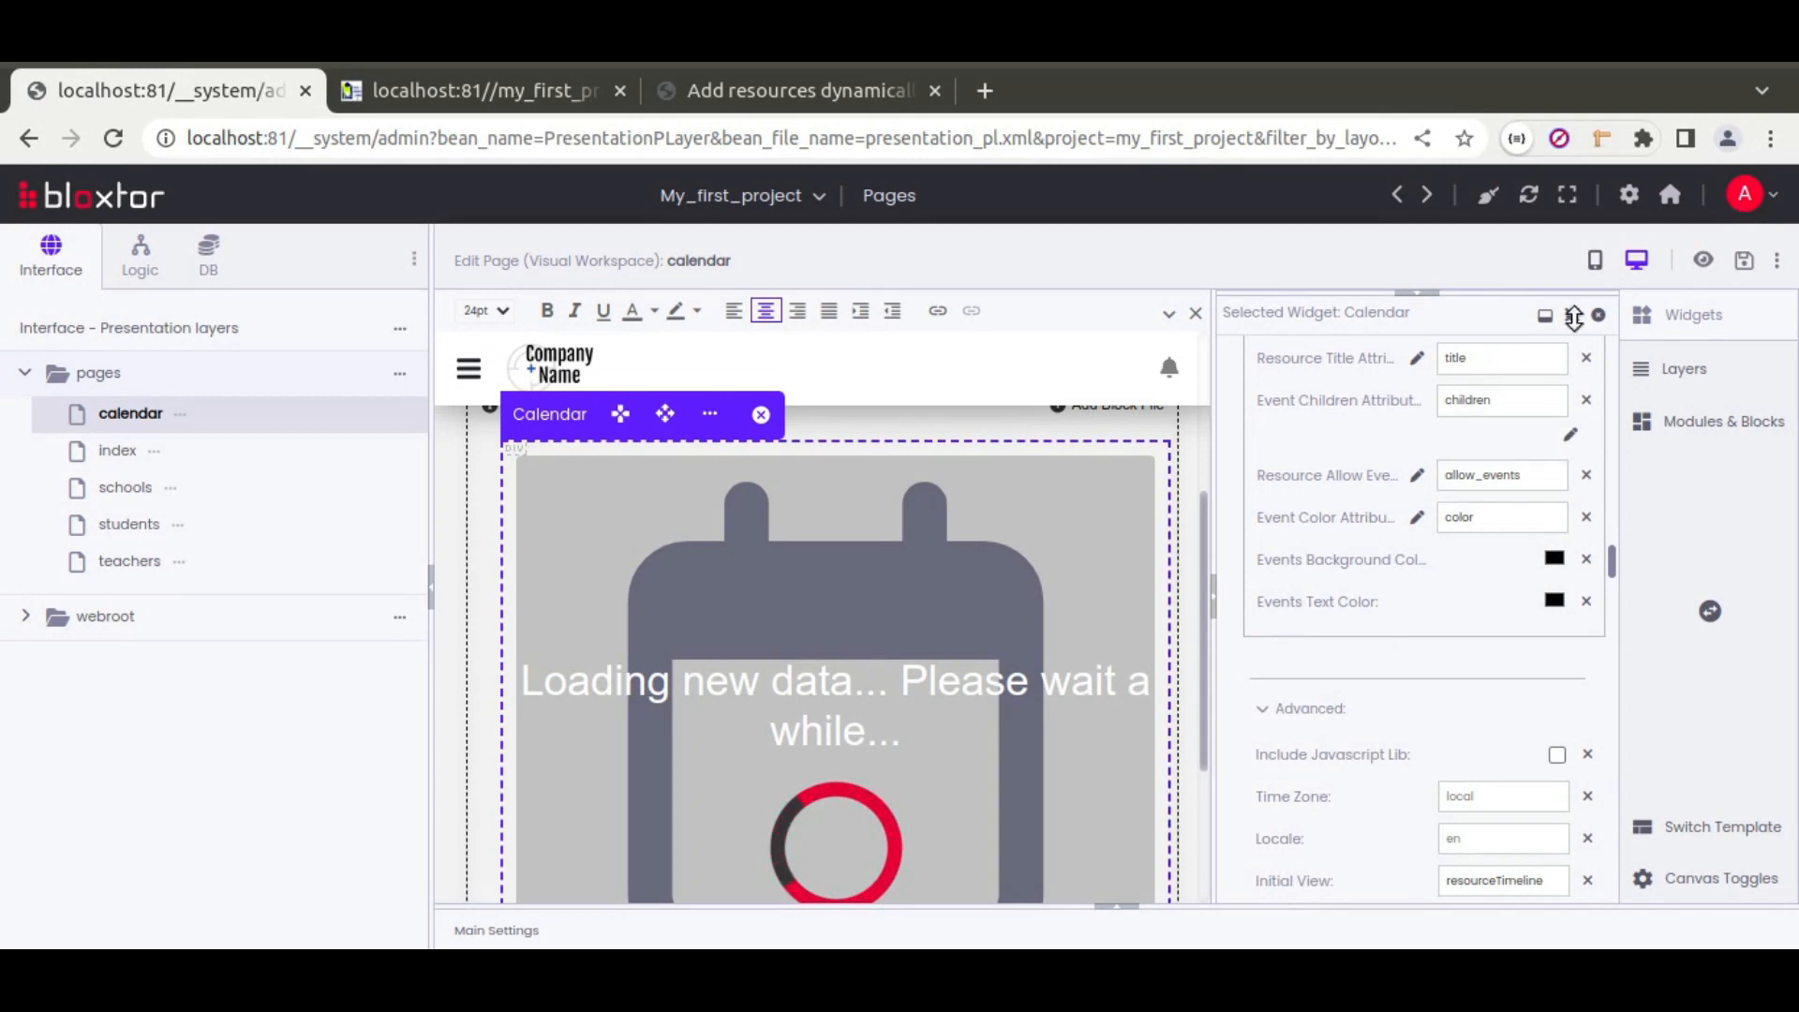
click(1744, 260)
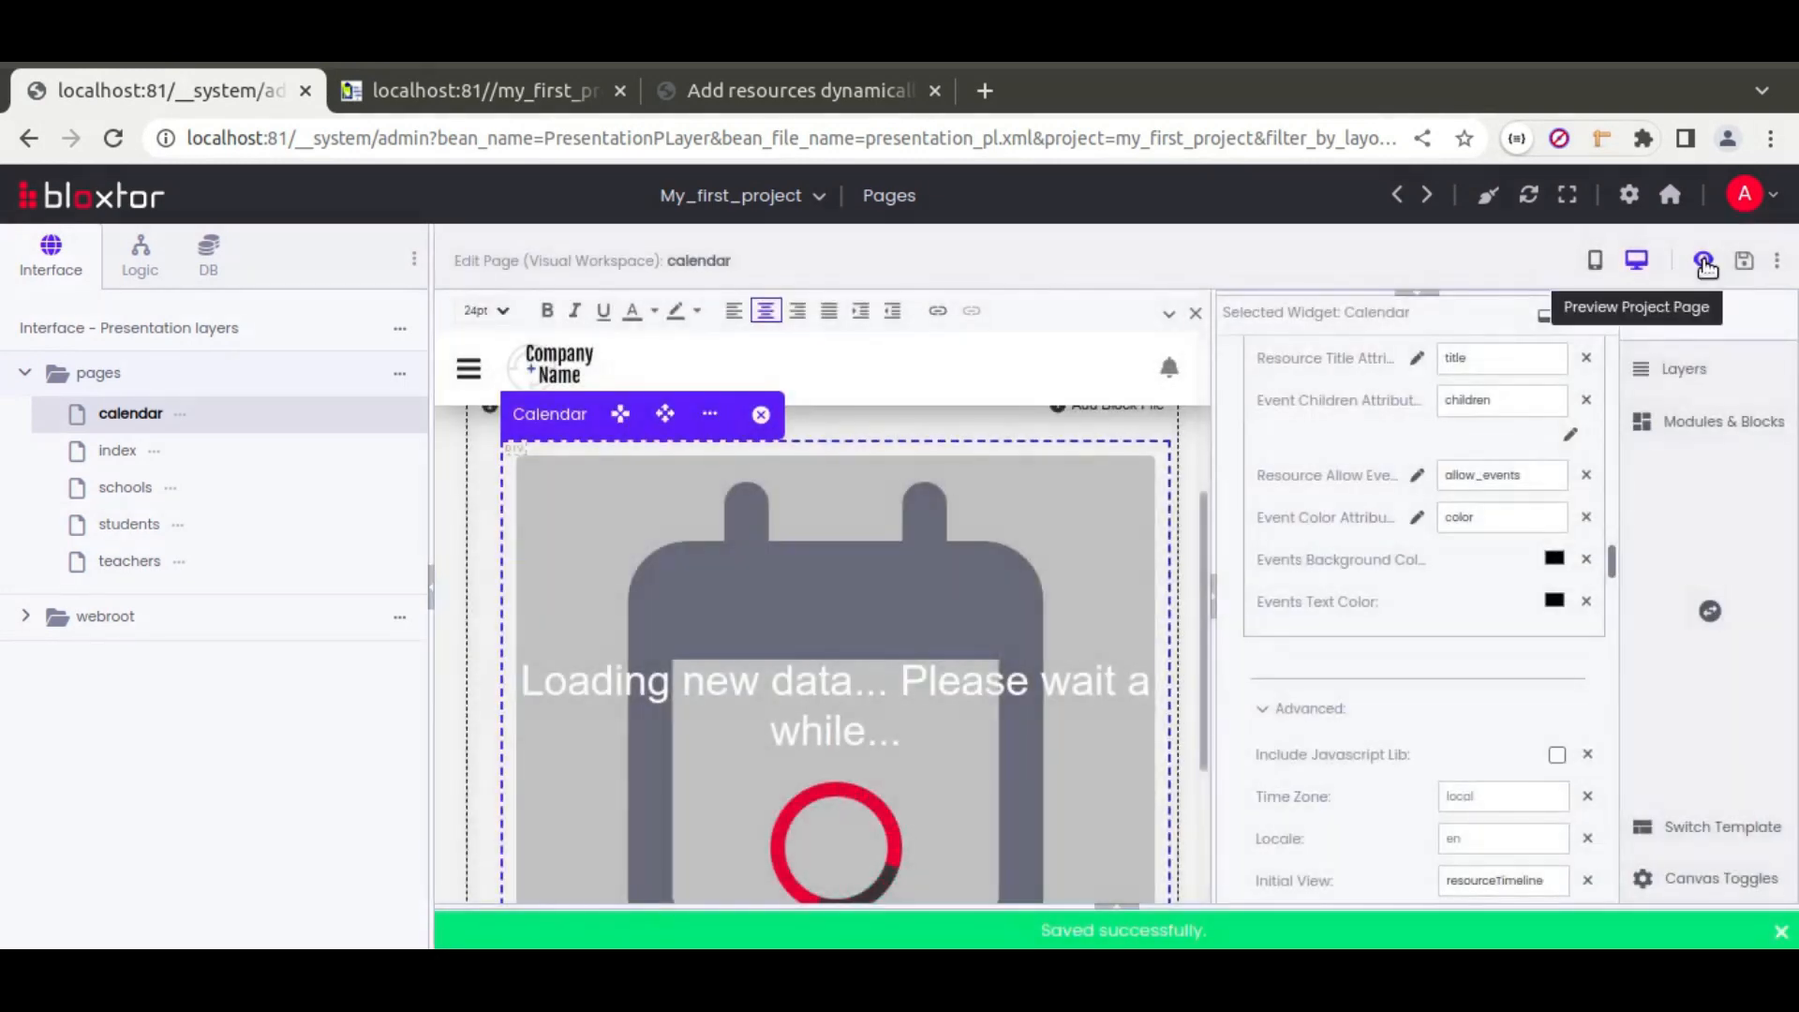
click(1704, 260)
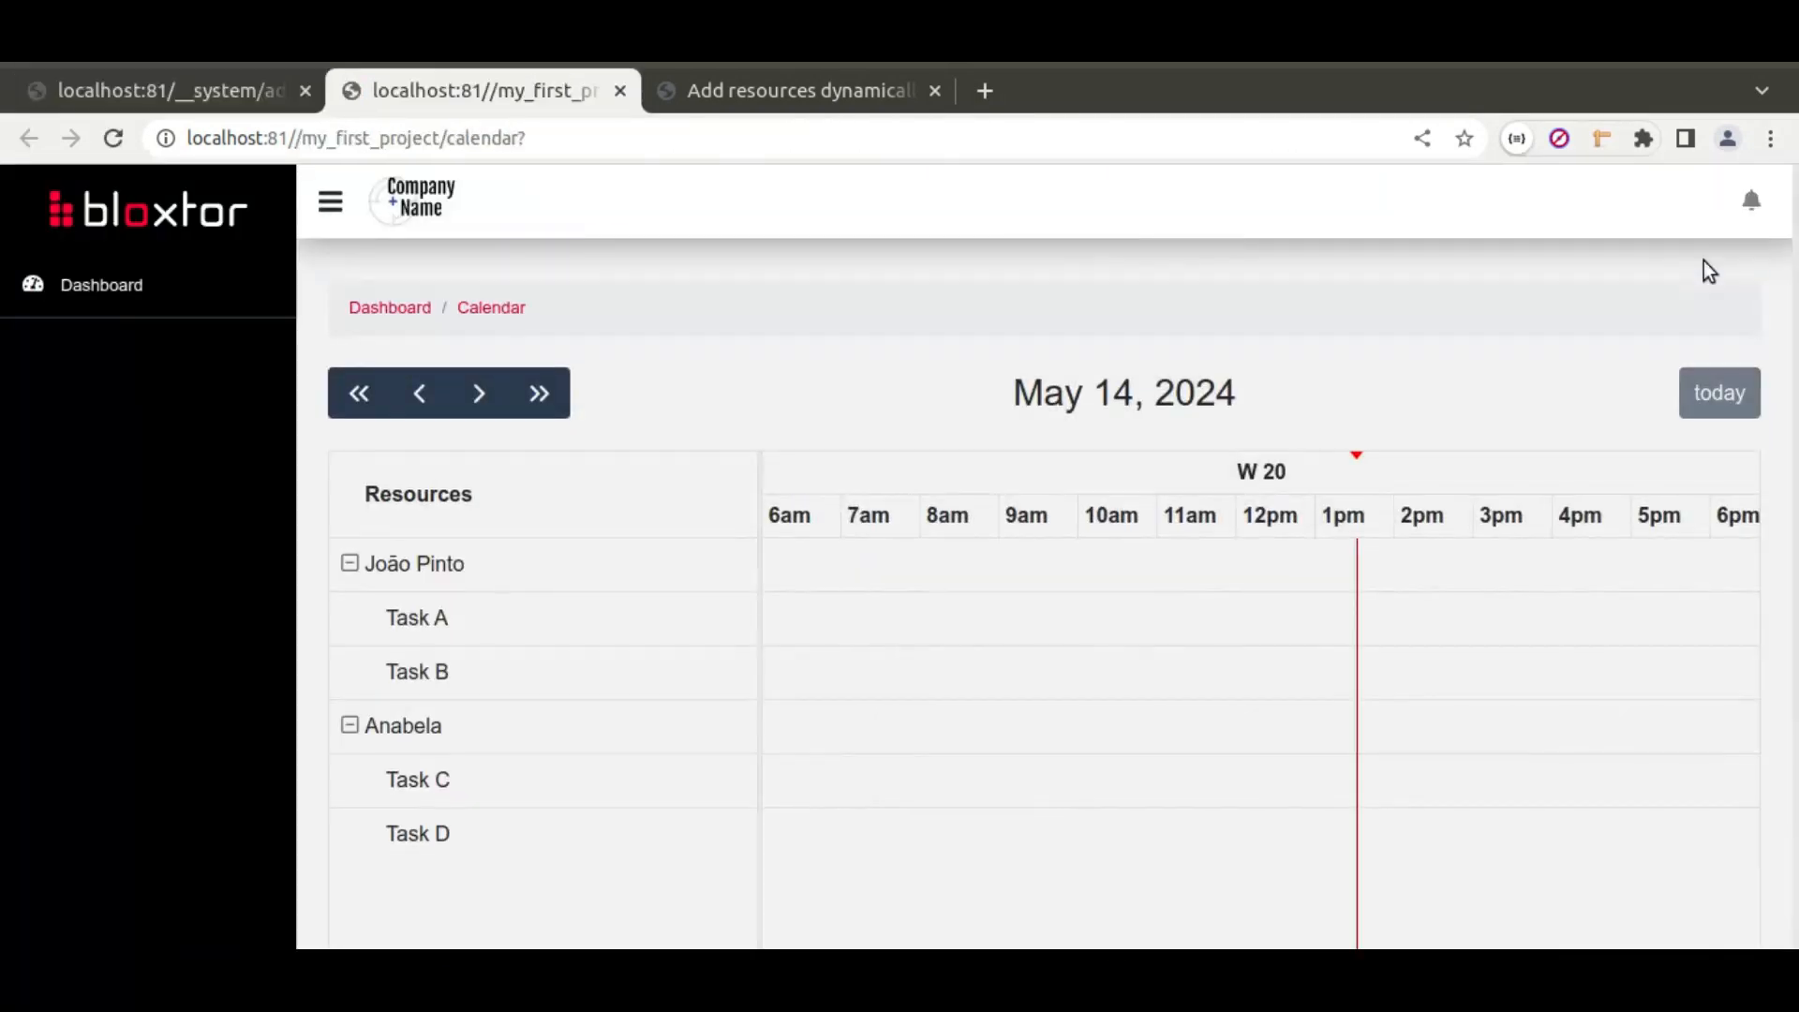
click(351, 568)
click(351, 571)
click(356, 727)
click(354, 727)
scroll(476, 673, down, 3)
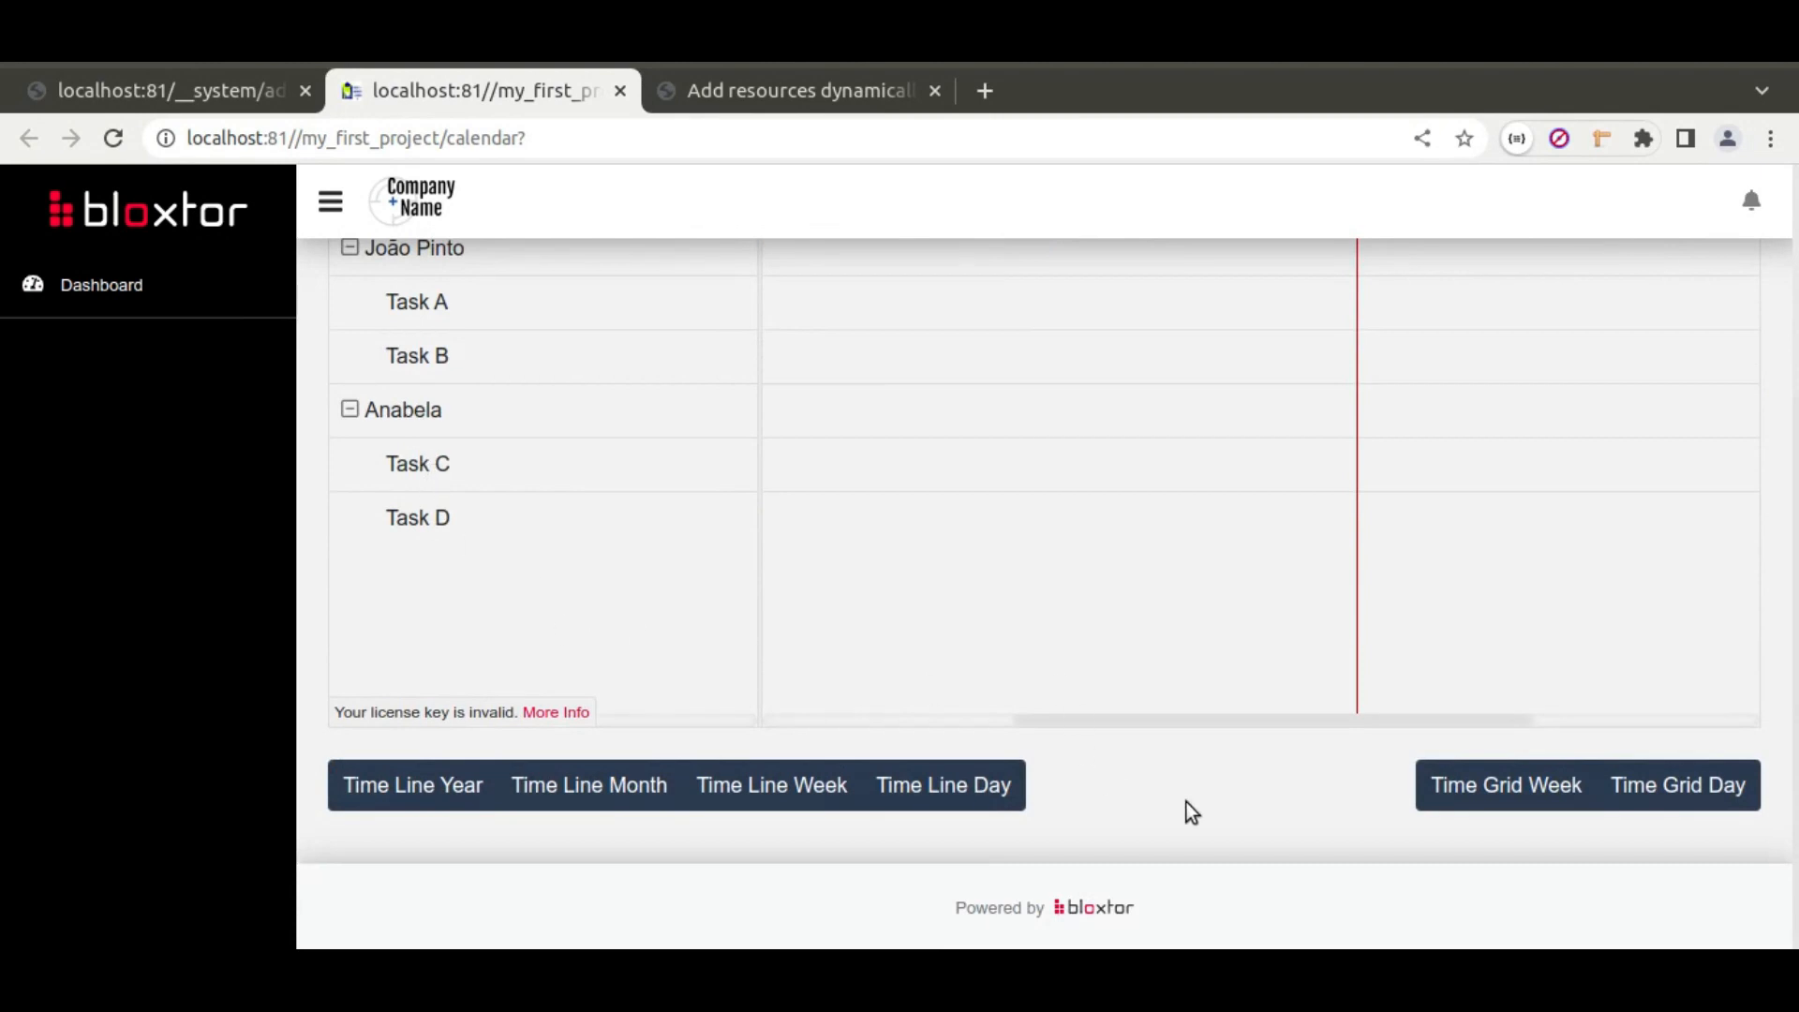
click(590, 791)
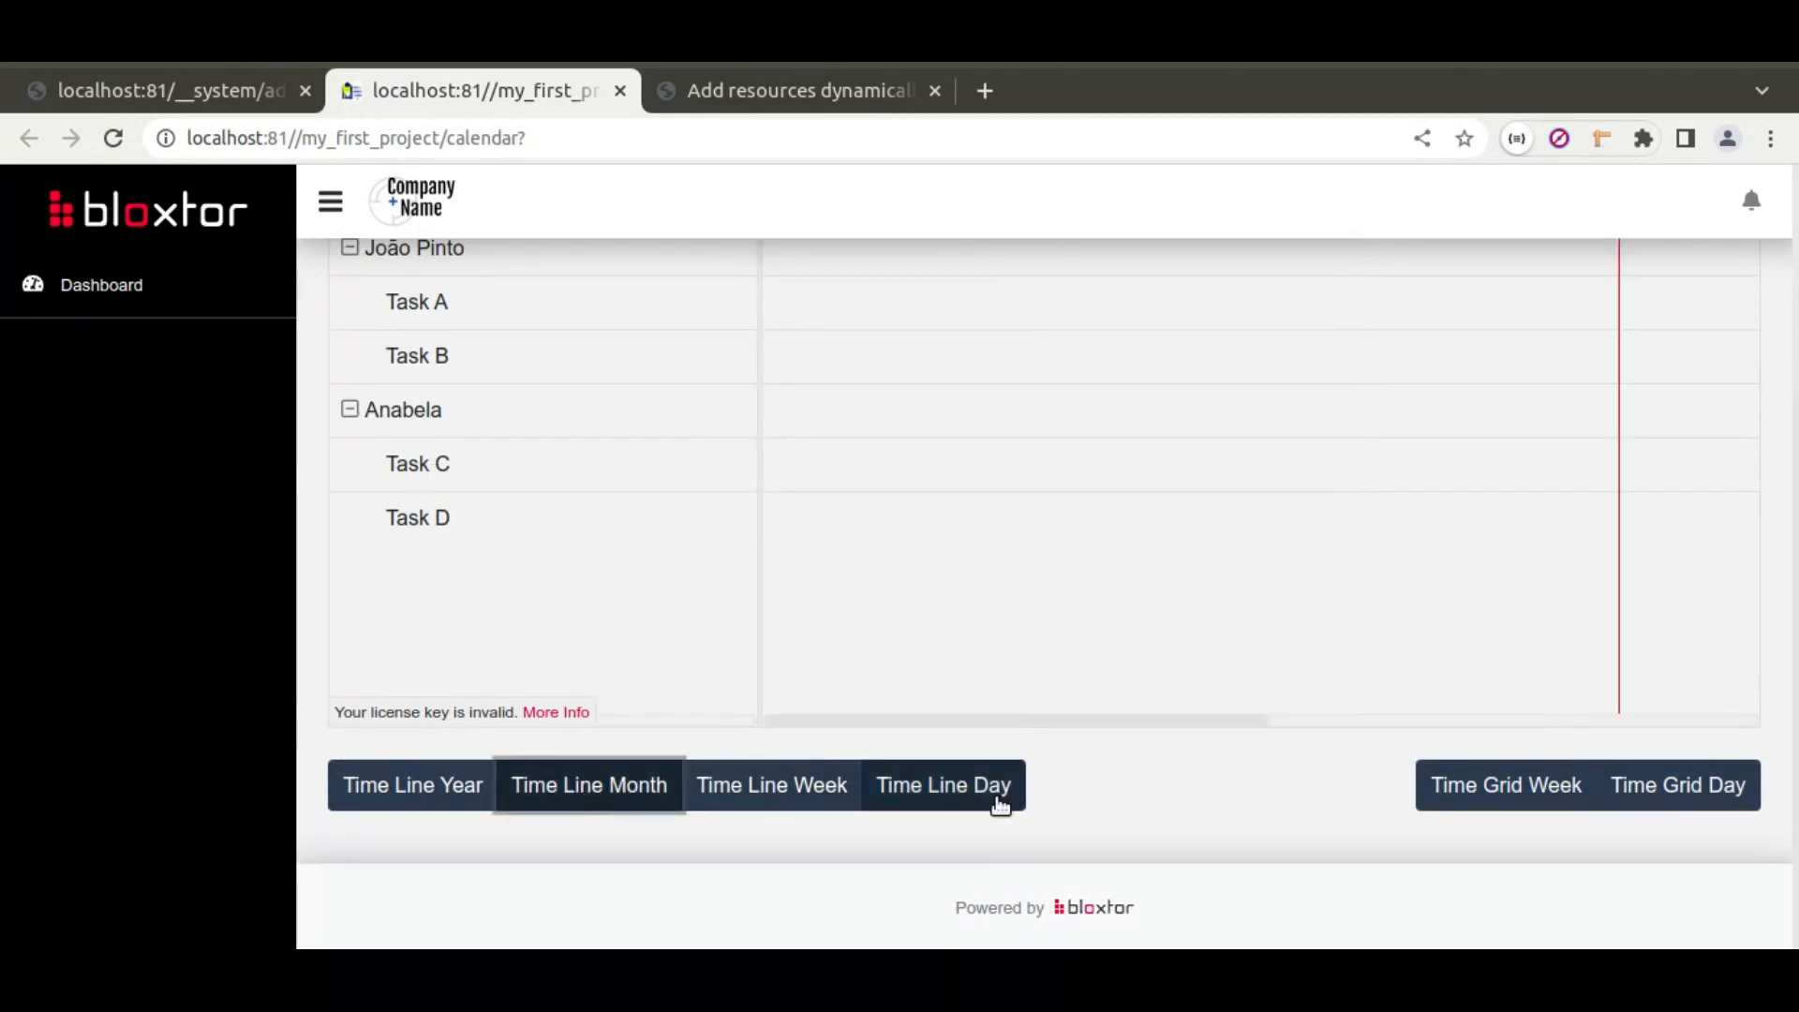
scroll(1104, 817, up, 3)
scroll(988, 323, down, 2)
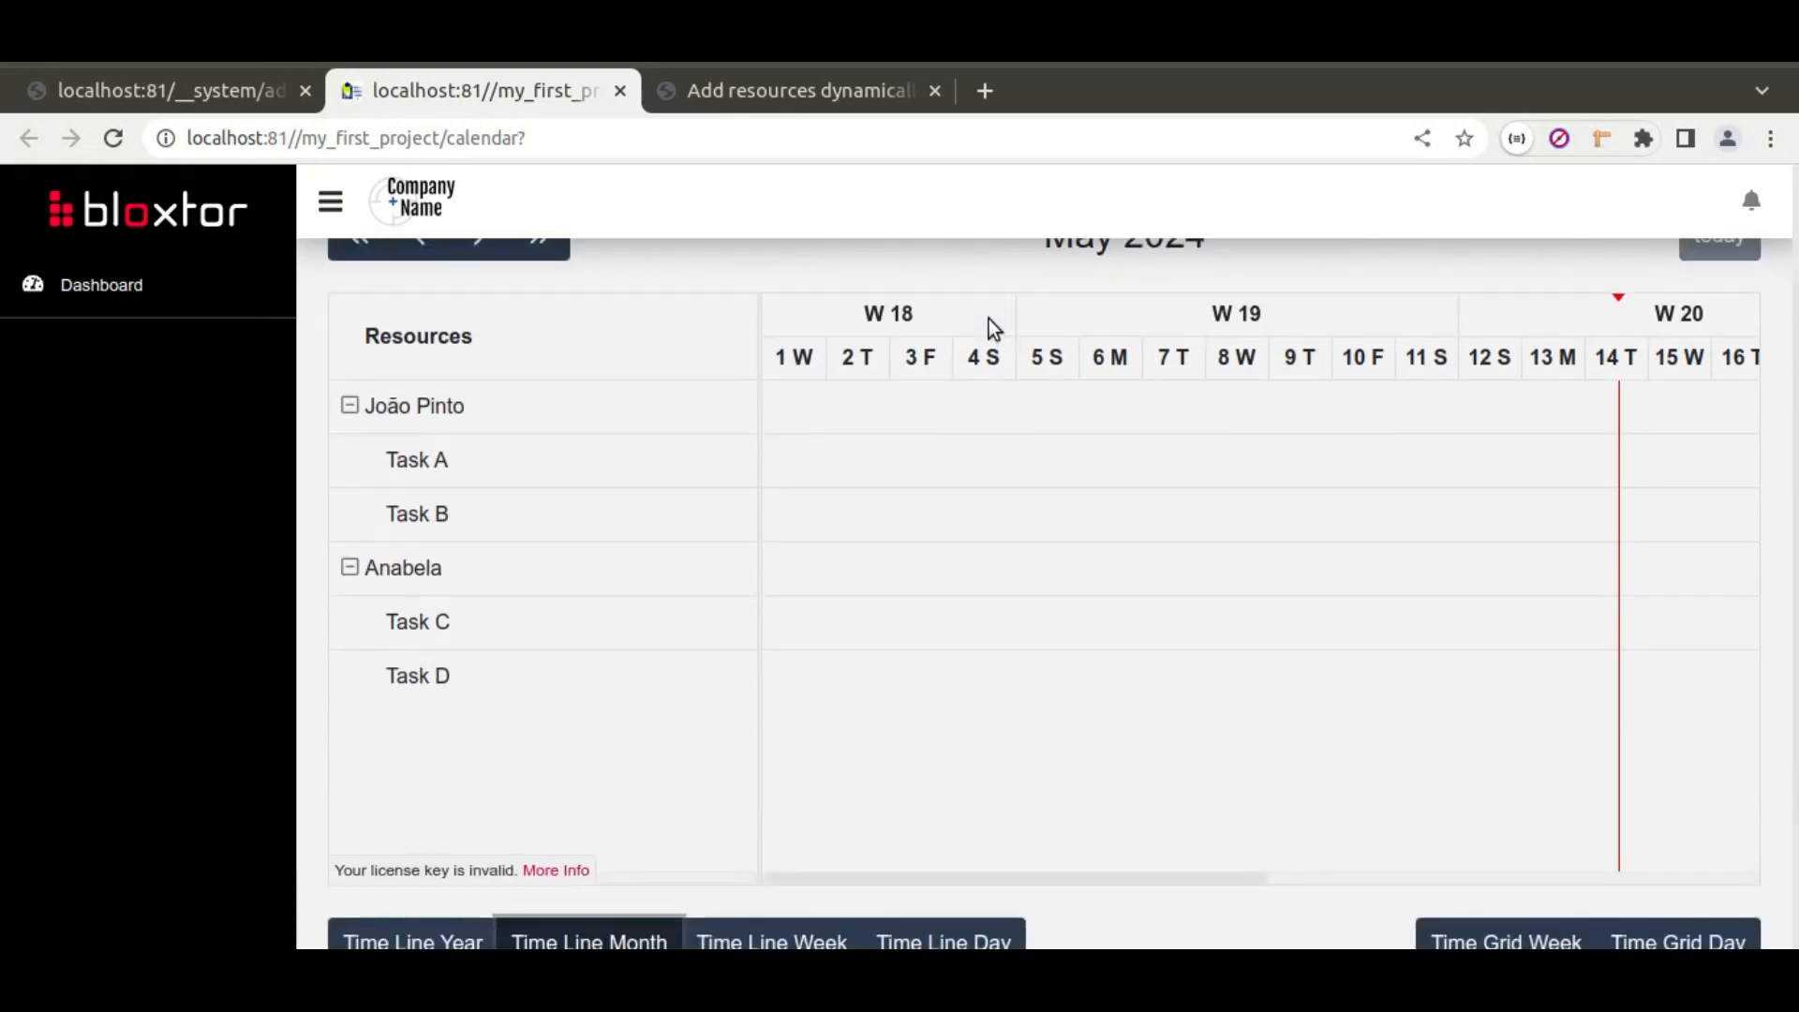
click(188, 90)
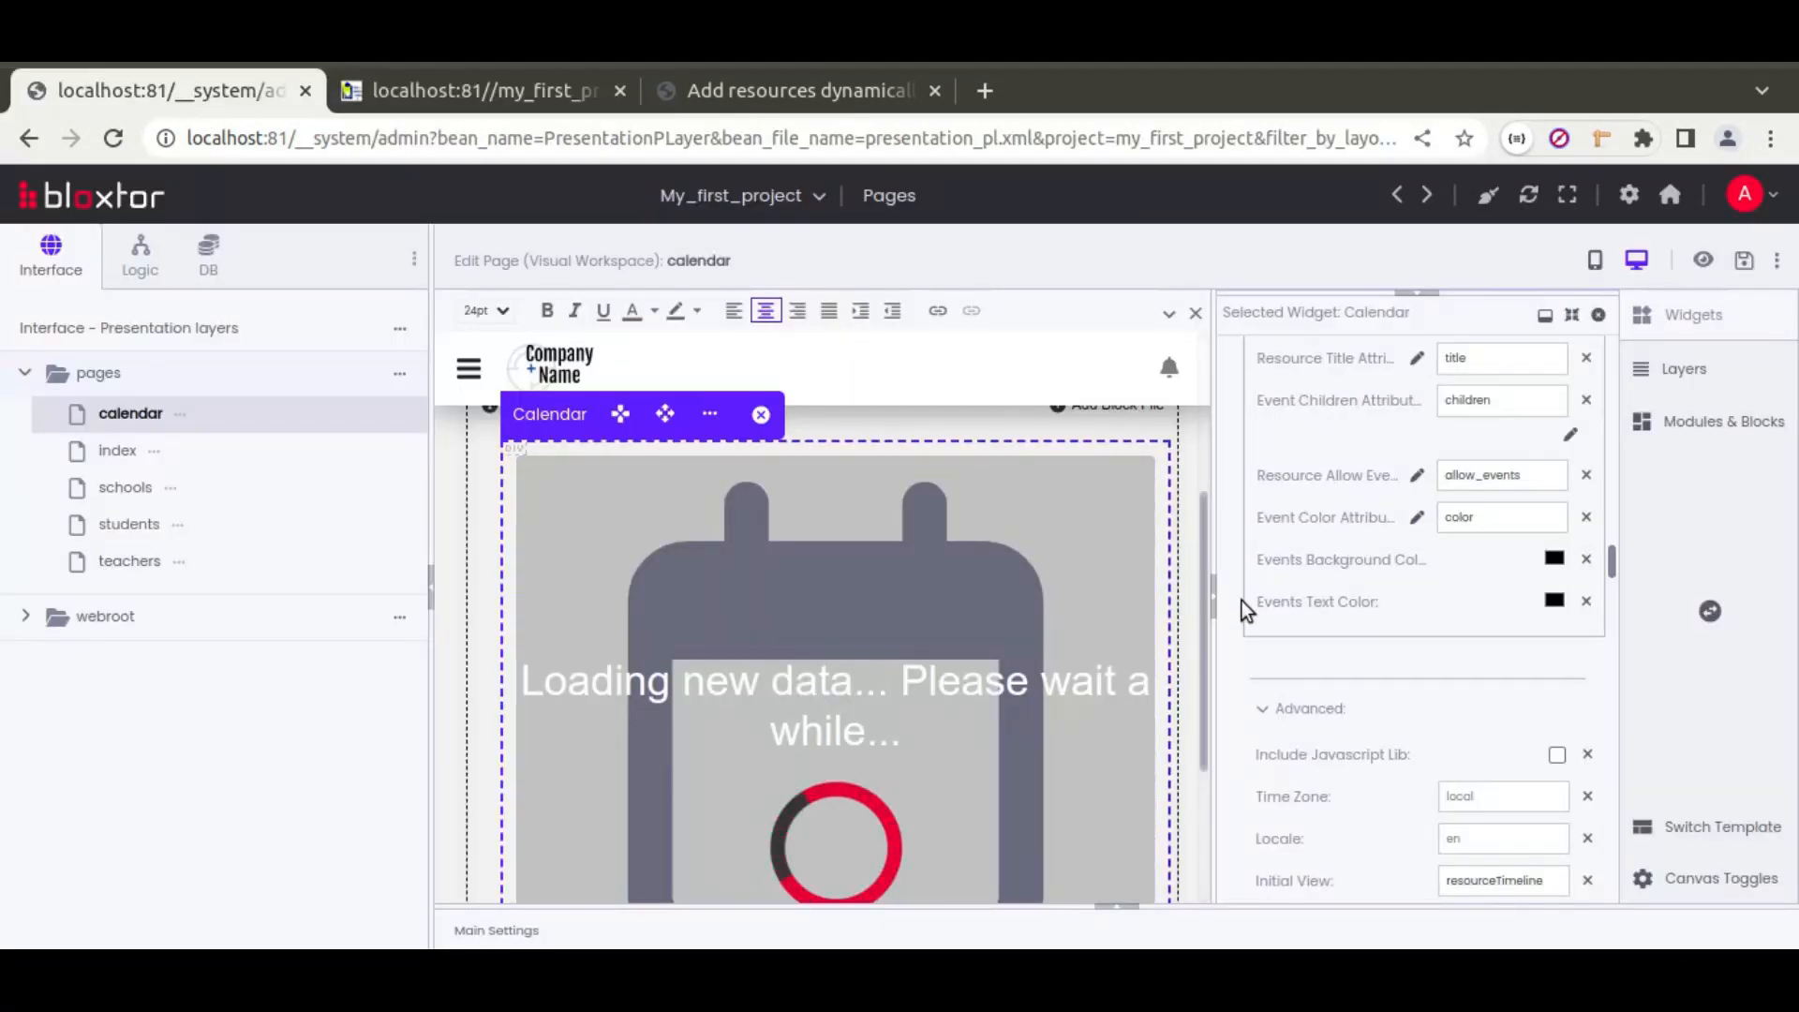
Step: Change the Calendar height offset from '- 20px' to '- 100px', save, and view the preview tab
scroll(1240, 609, down, 10)
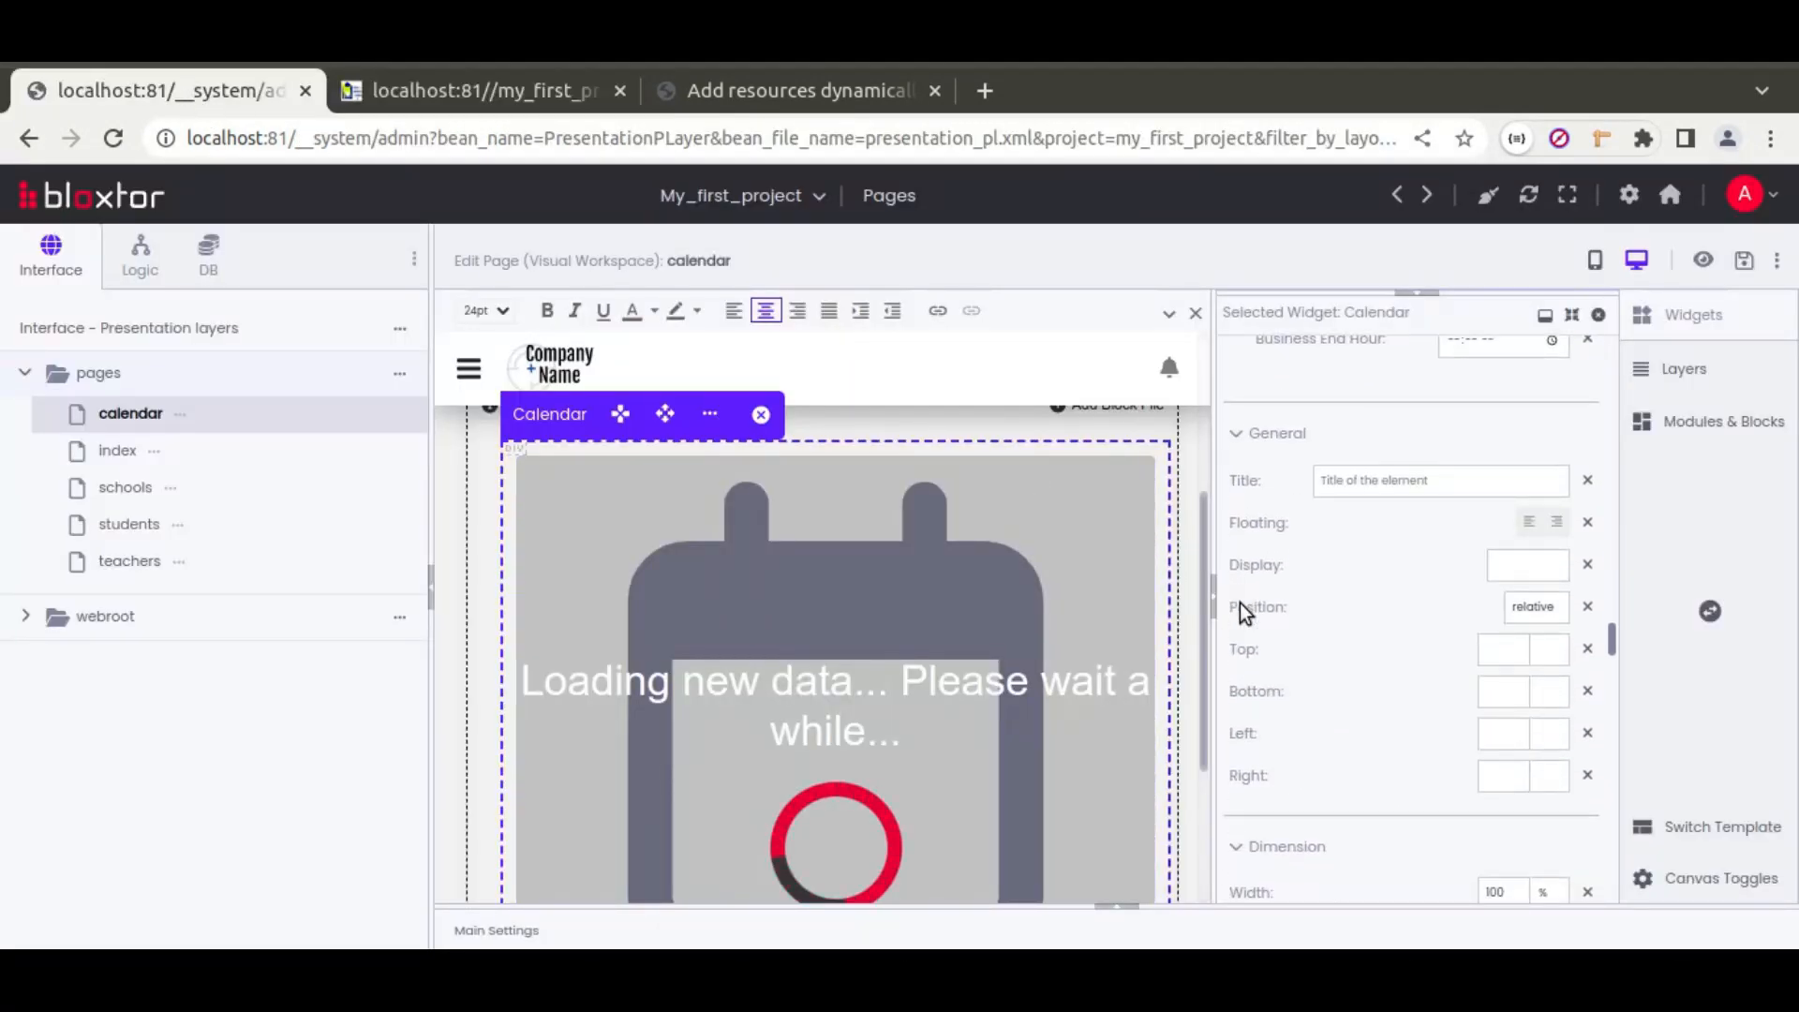
scroll(1239, 609, down, 1)
drag(1510, 617, 1537, 618)
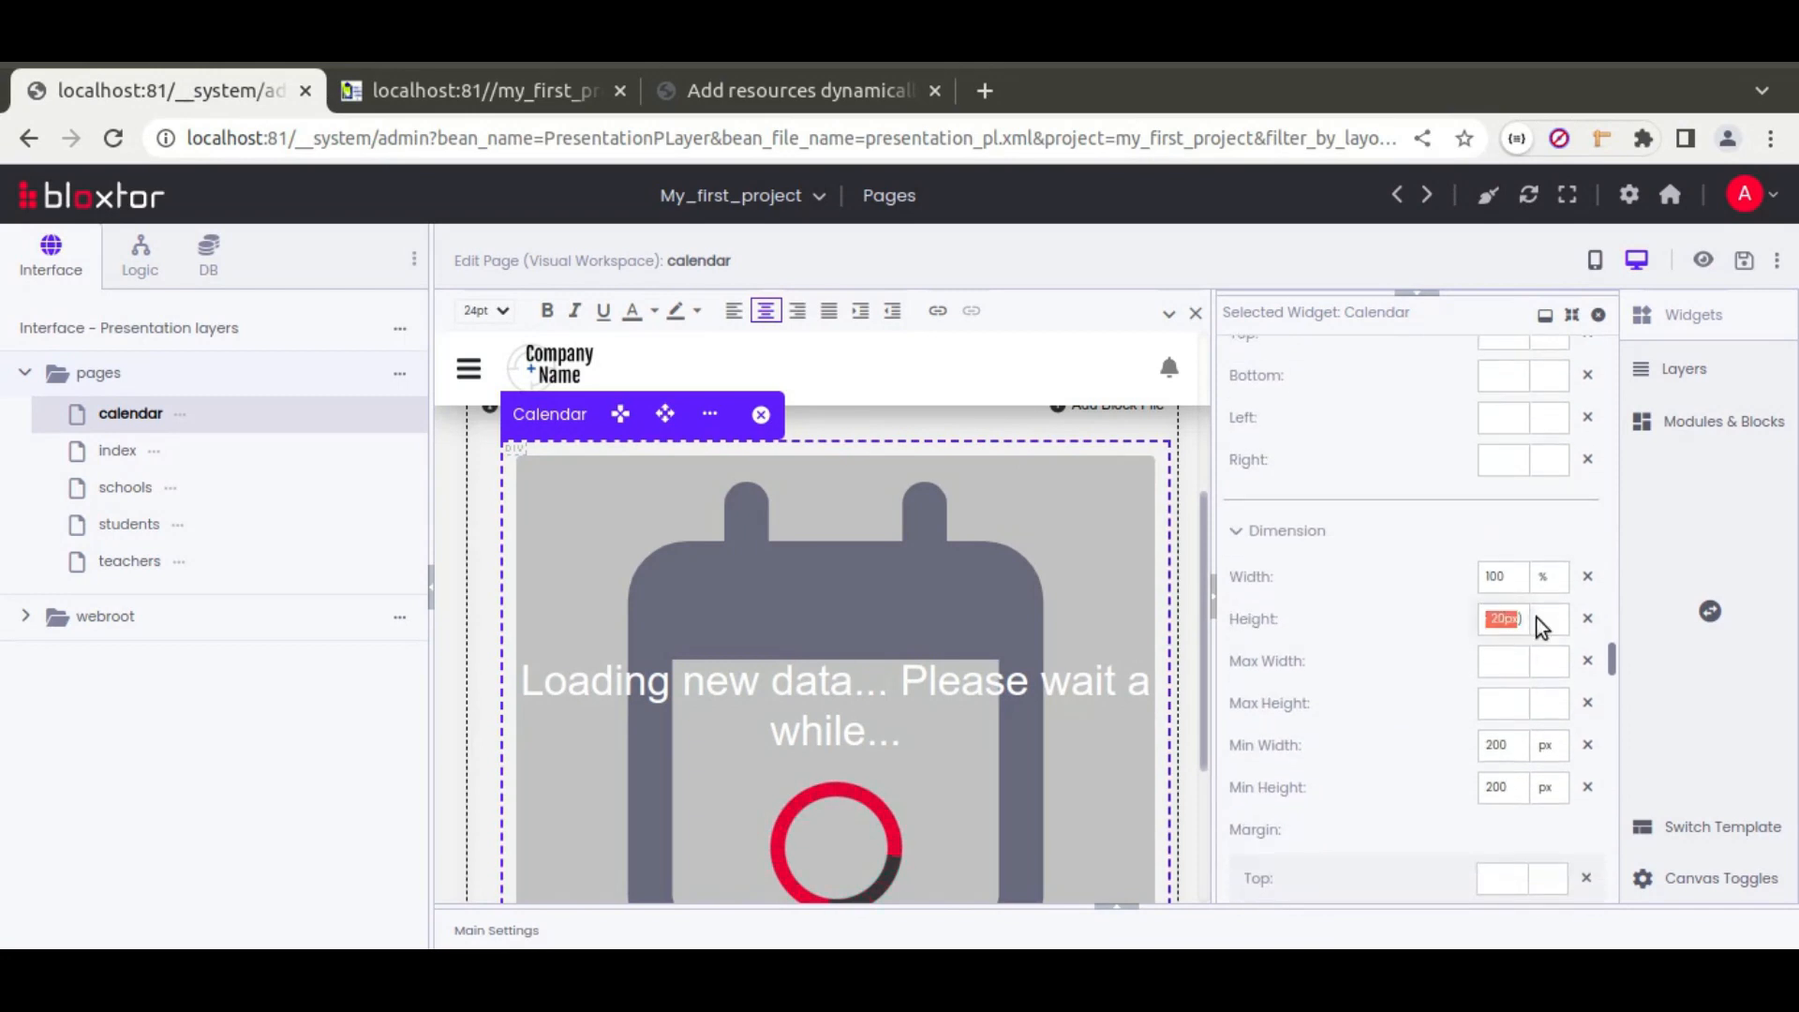
click(1511, 622)
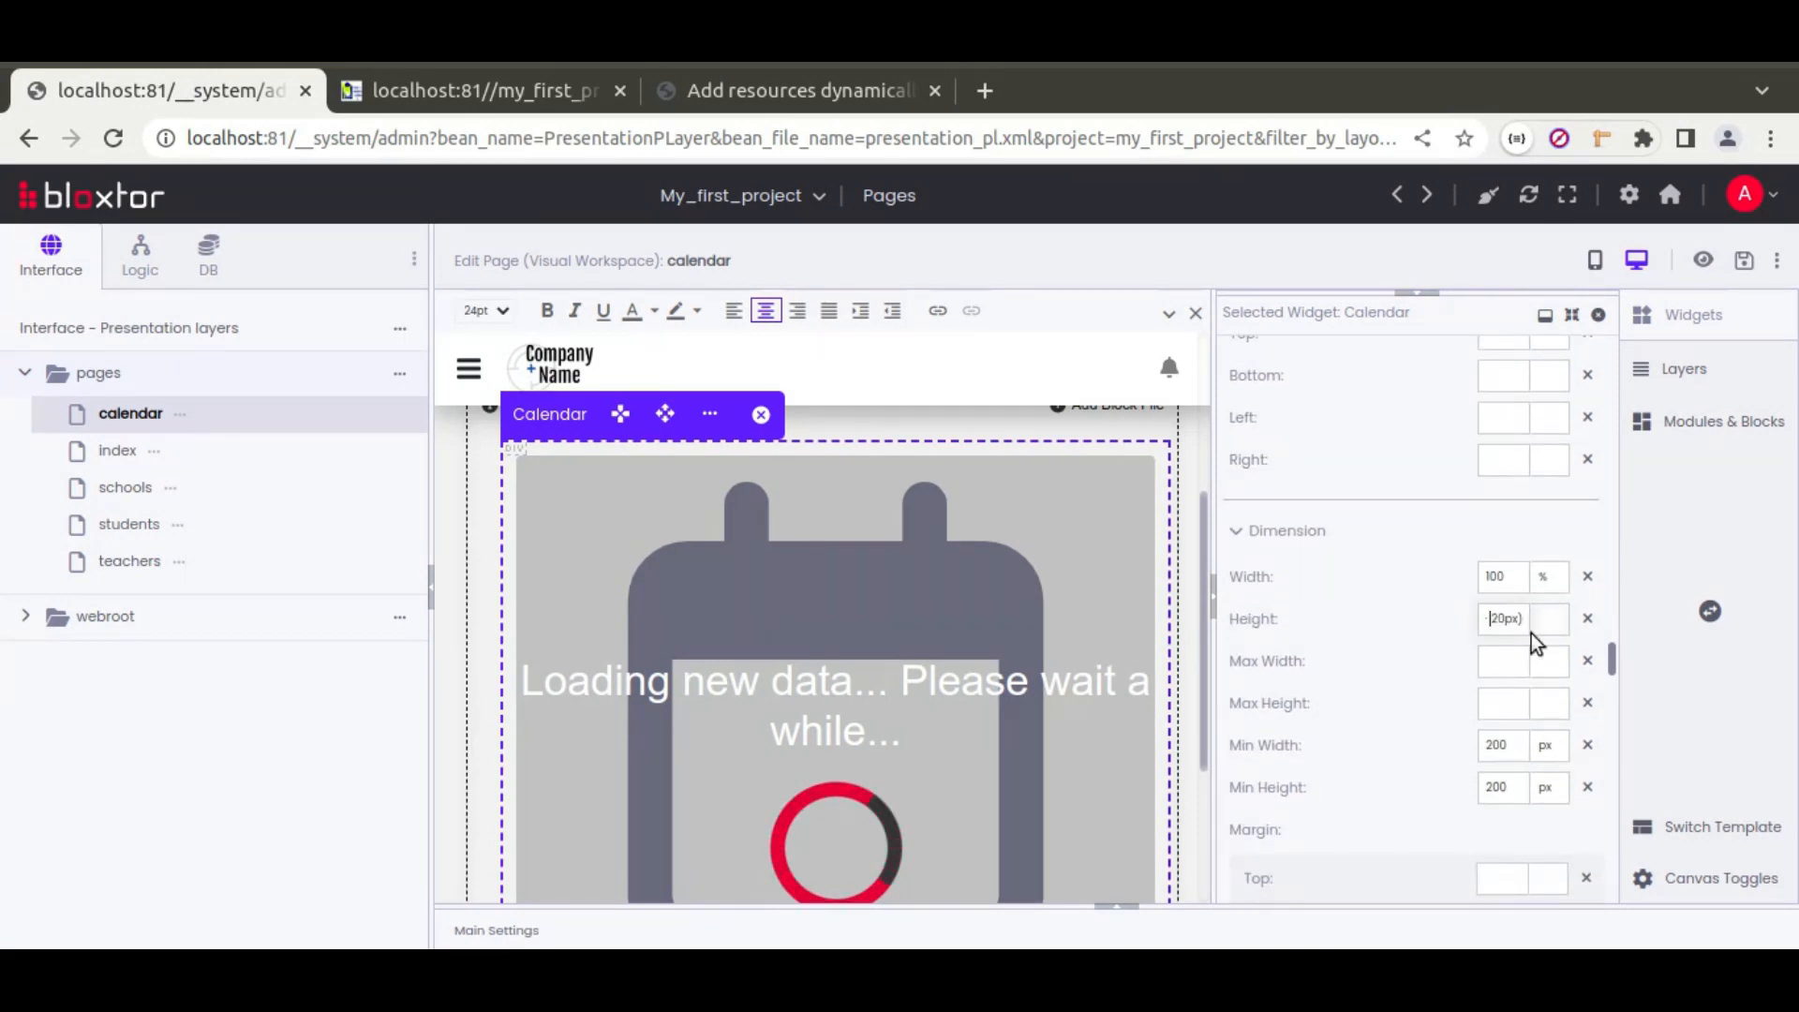
key(BackSpace)
text(100p)
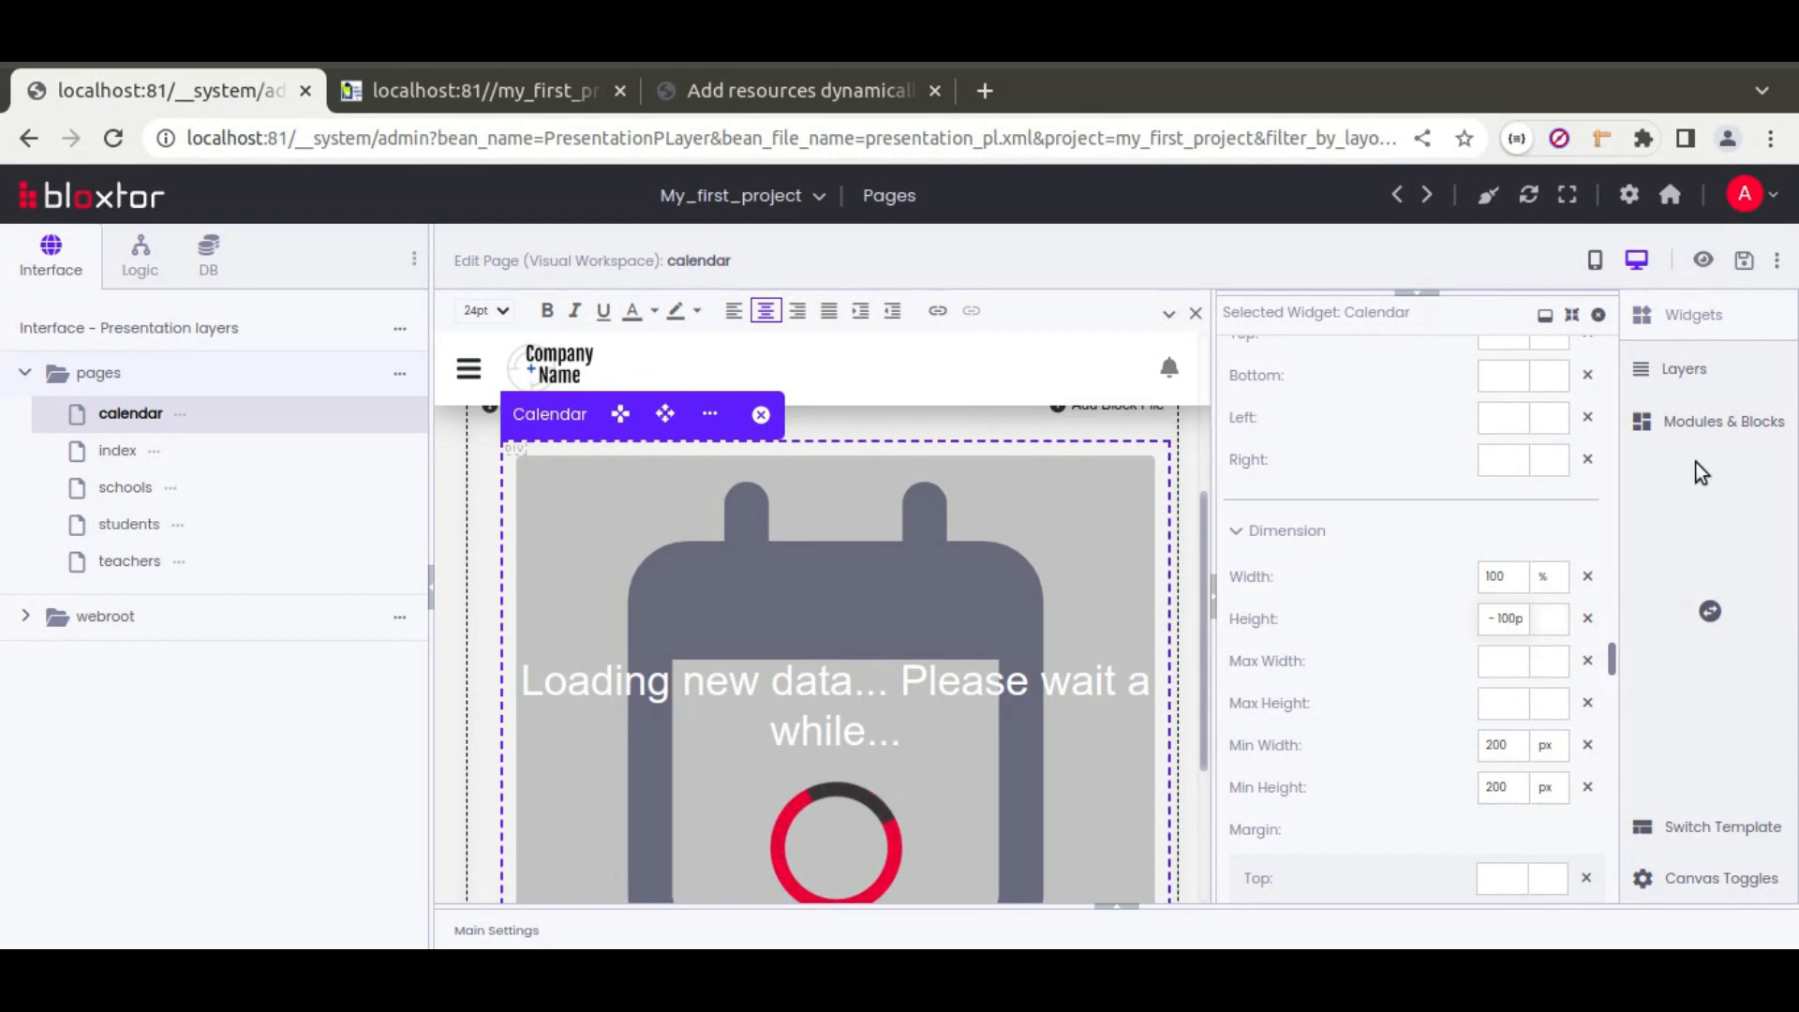
click(1744, 260)
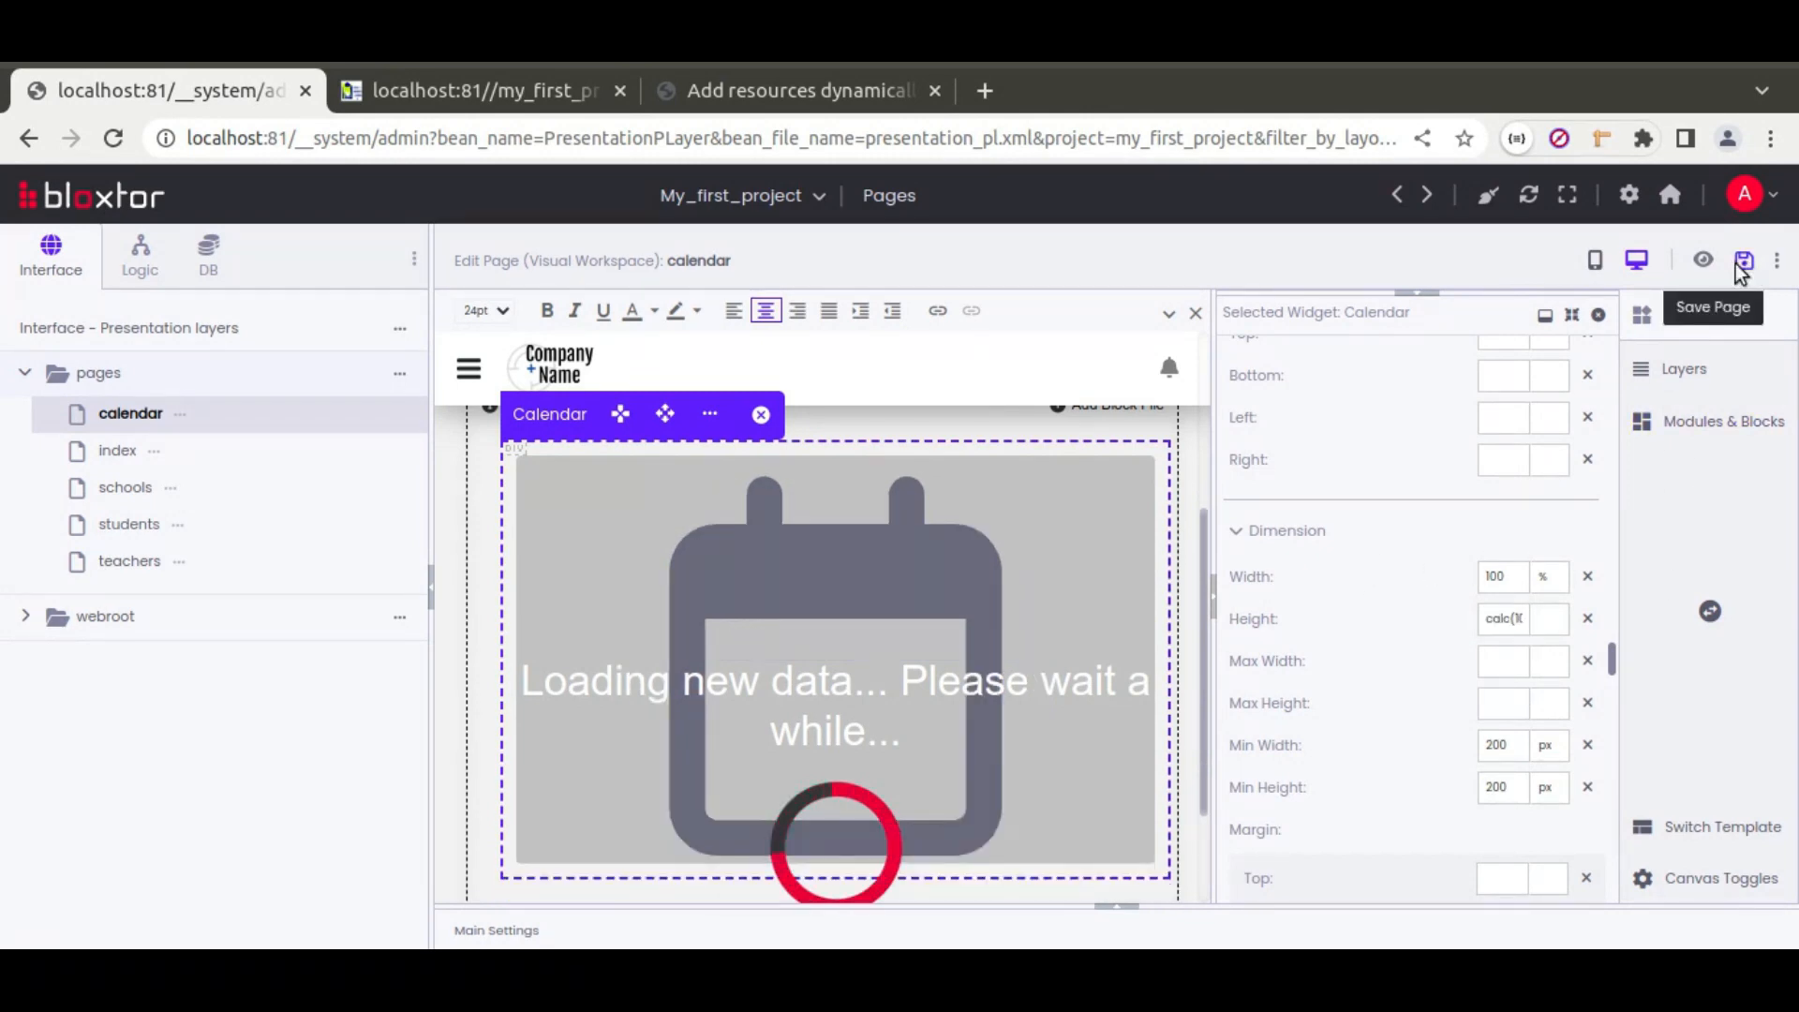
click(495, 91)
Step: Reload the preview and check the Time Line Day, Week, Month and Year views
click(126, 152)
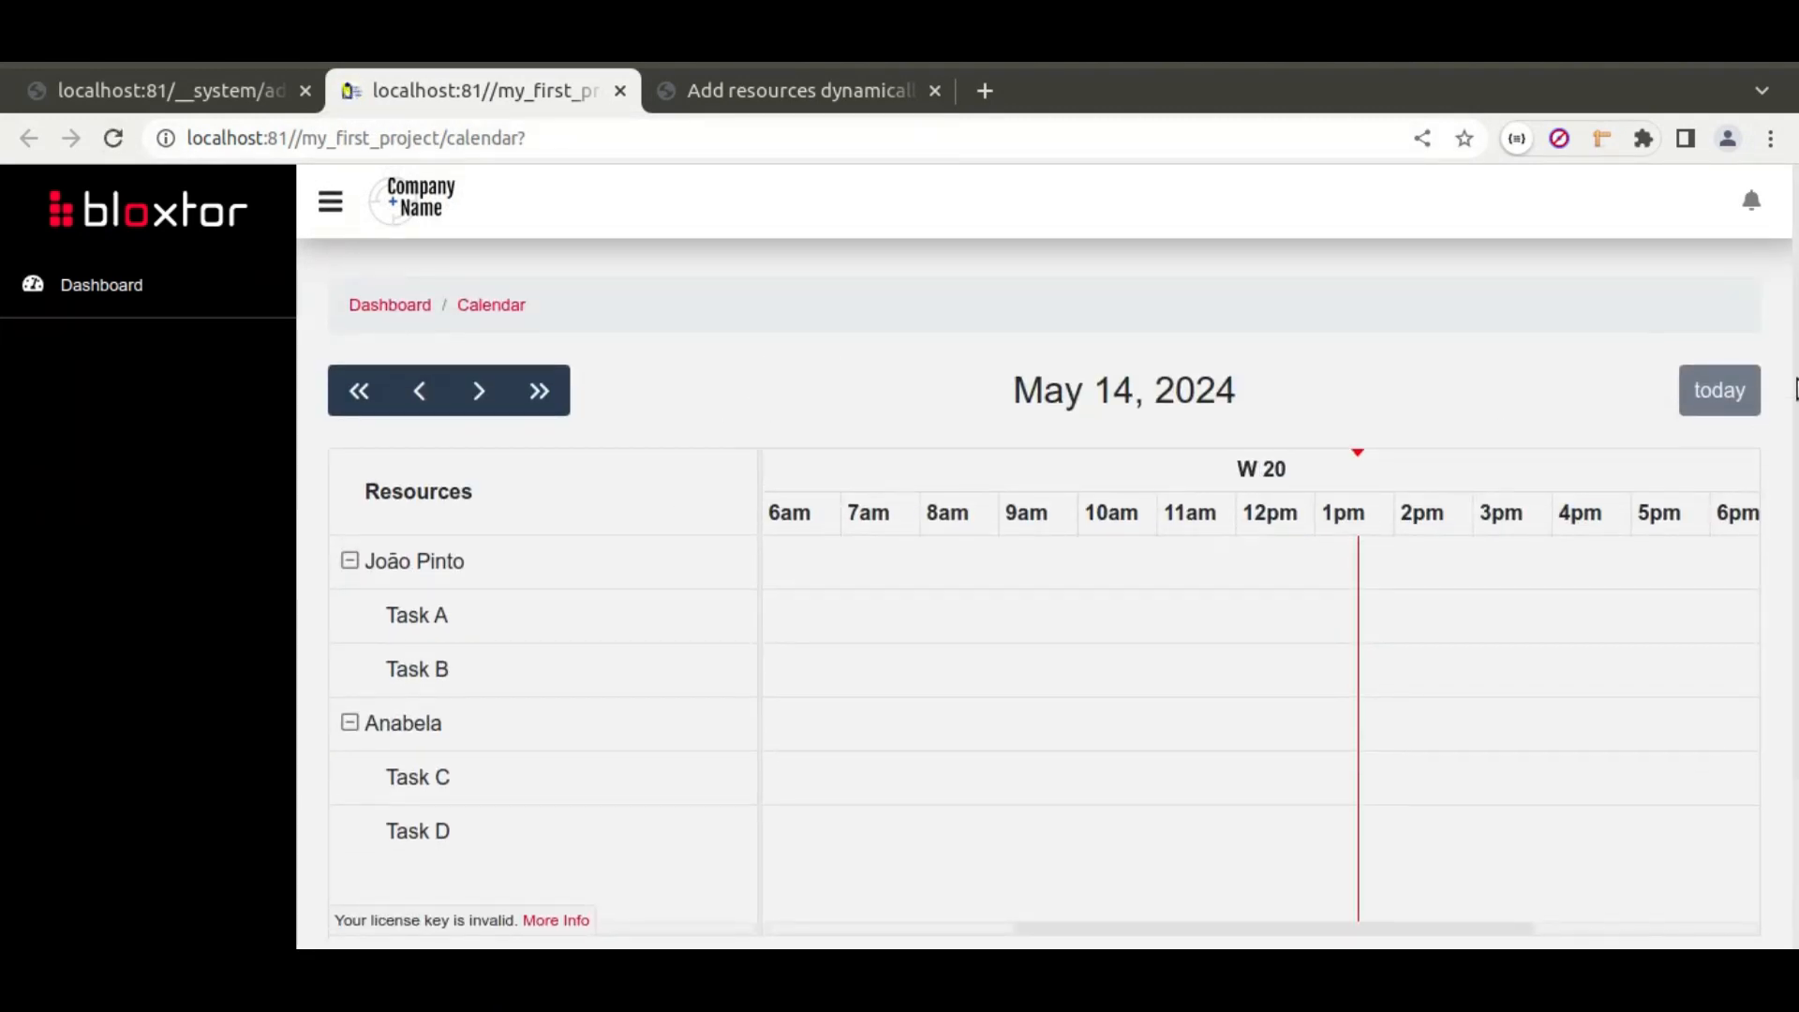
scroll(1795, 394, down, 2)
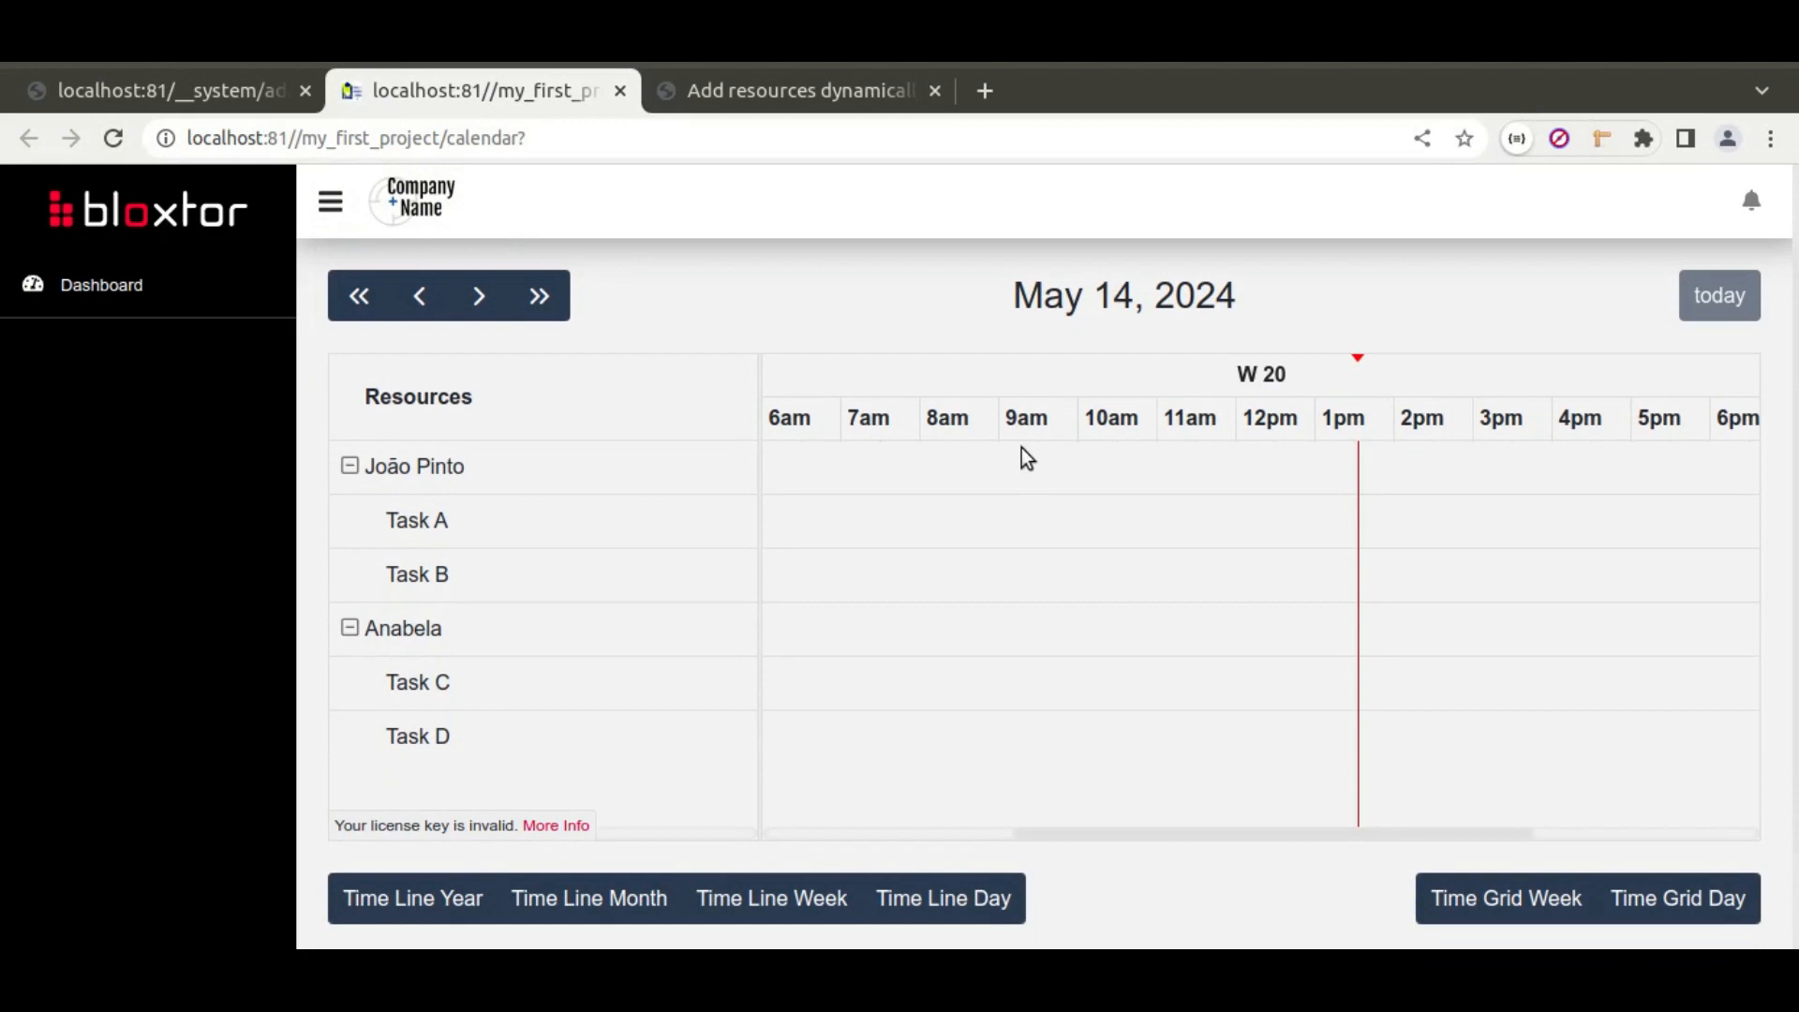
click(957, 915)
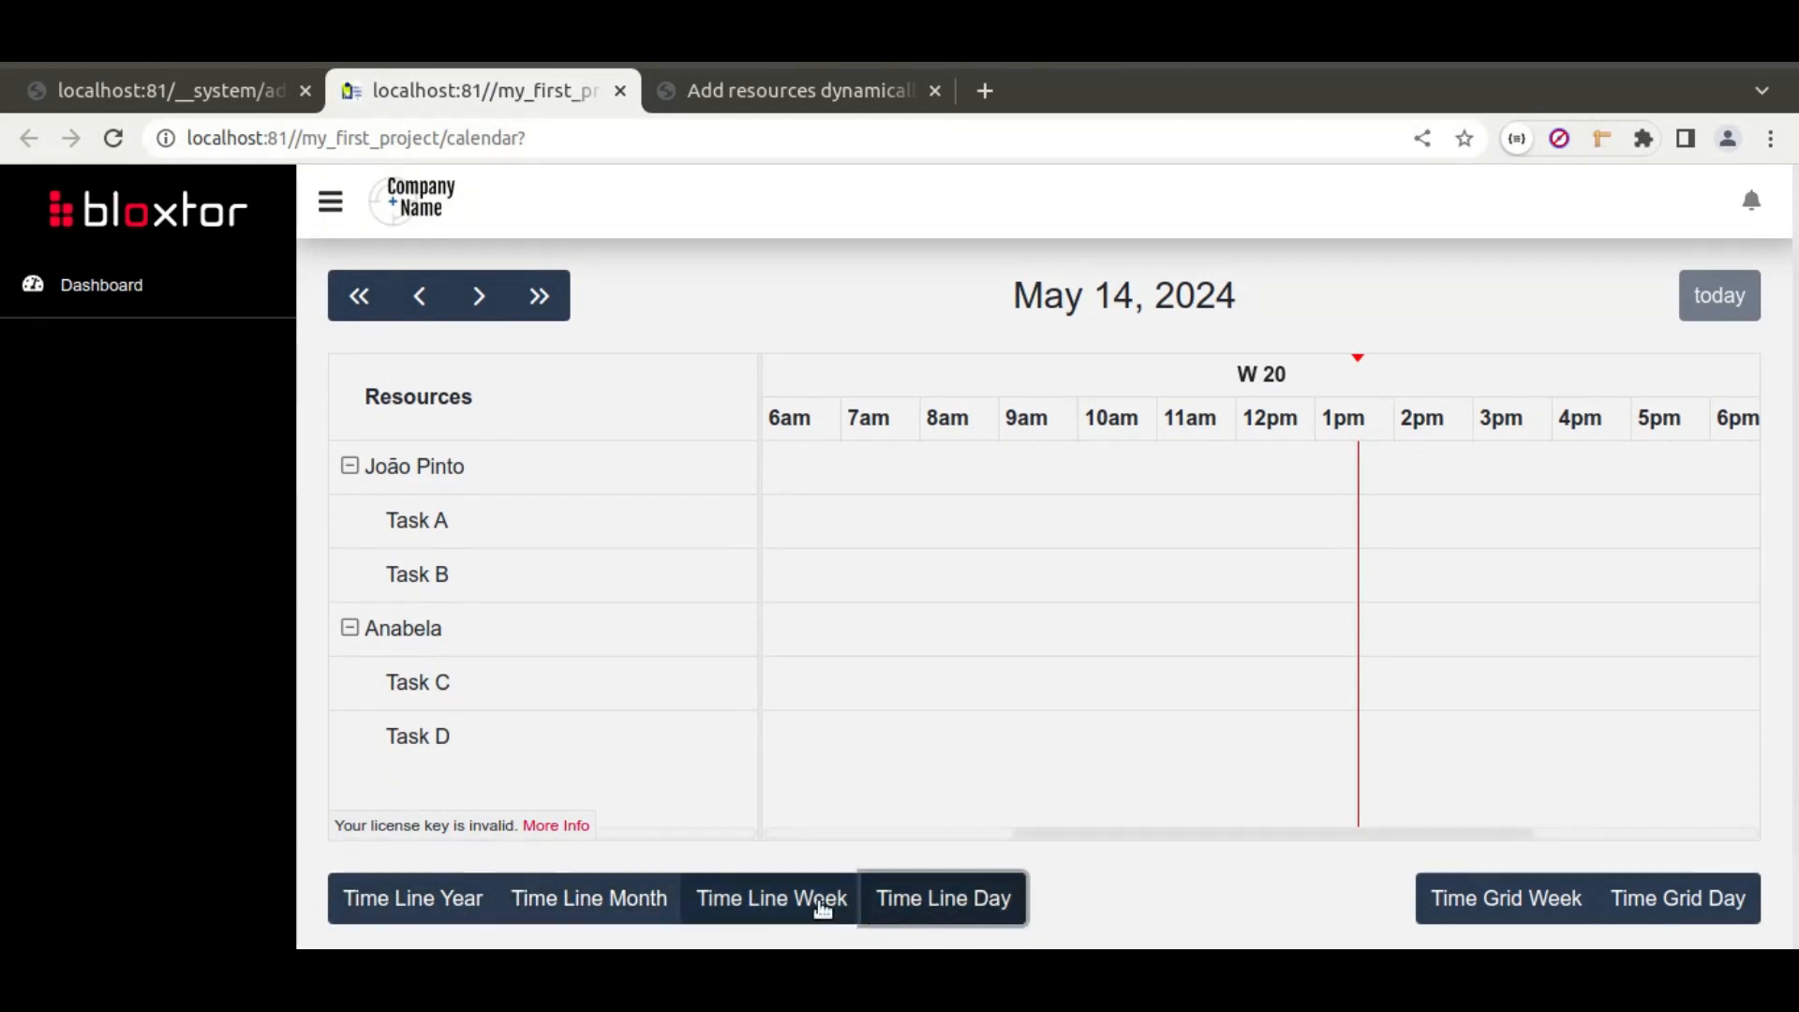
click(773, 914)
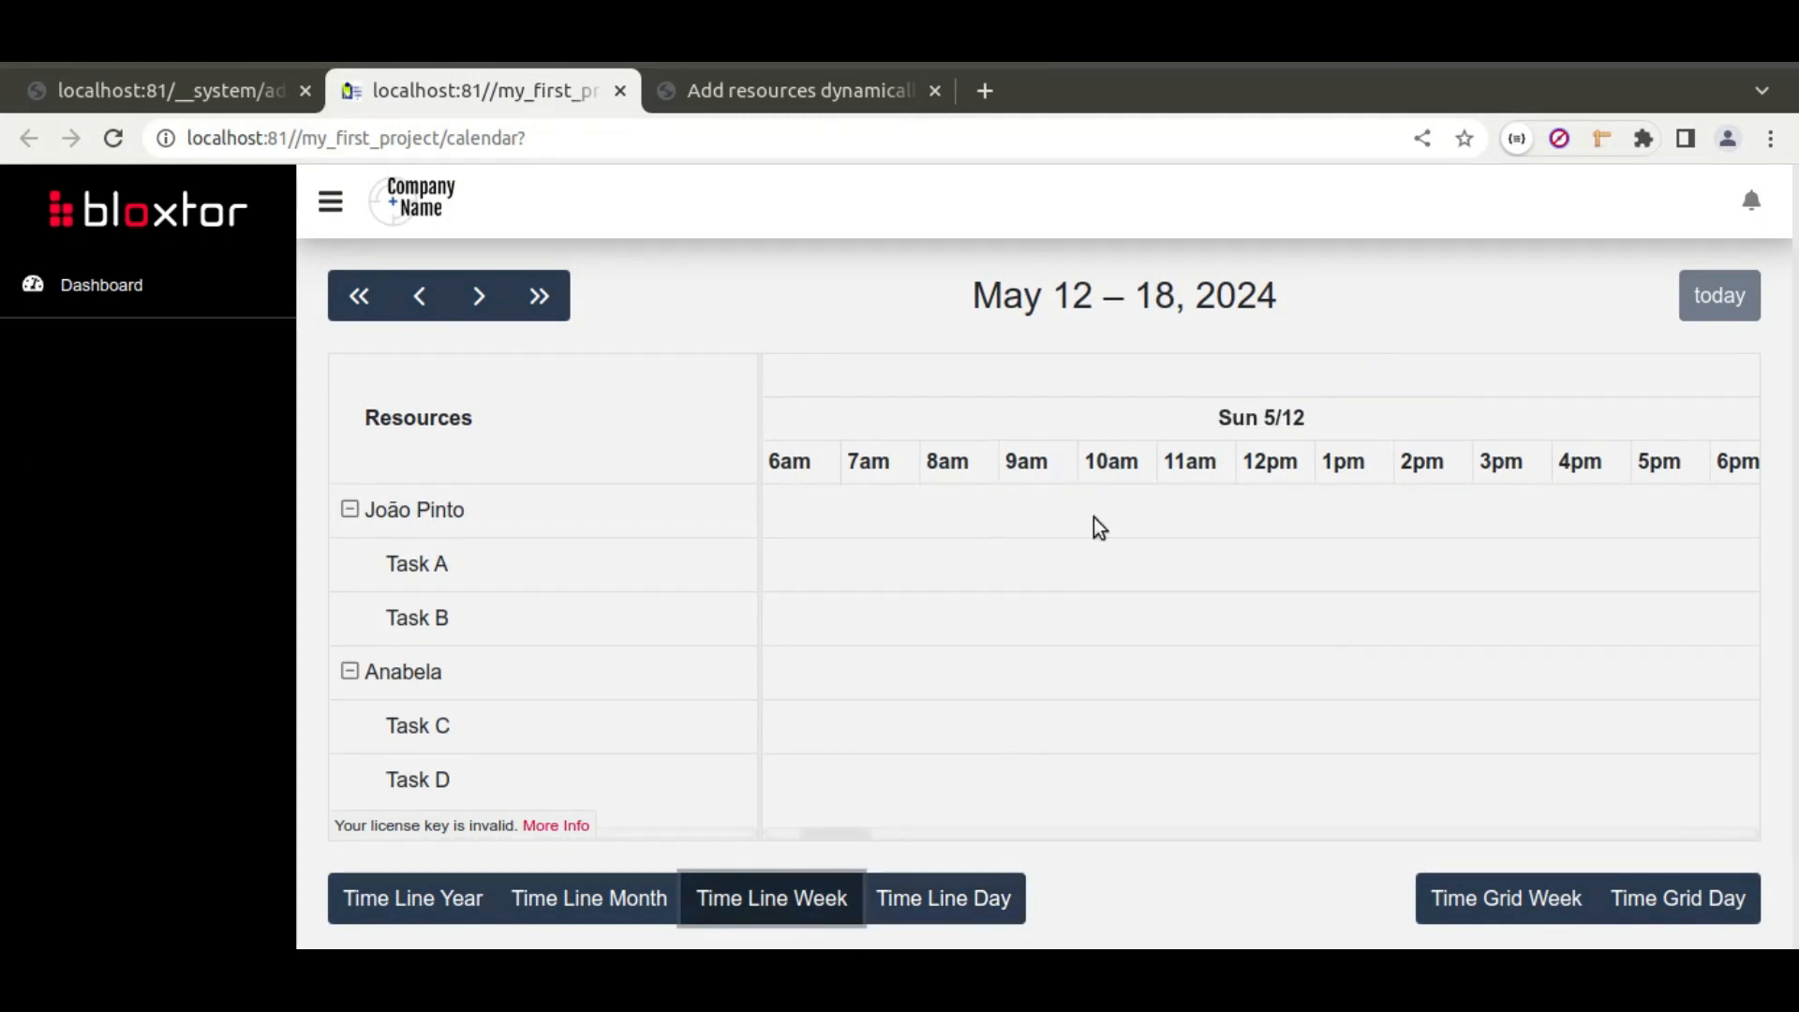
click(585, 902)
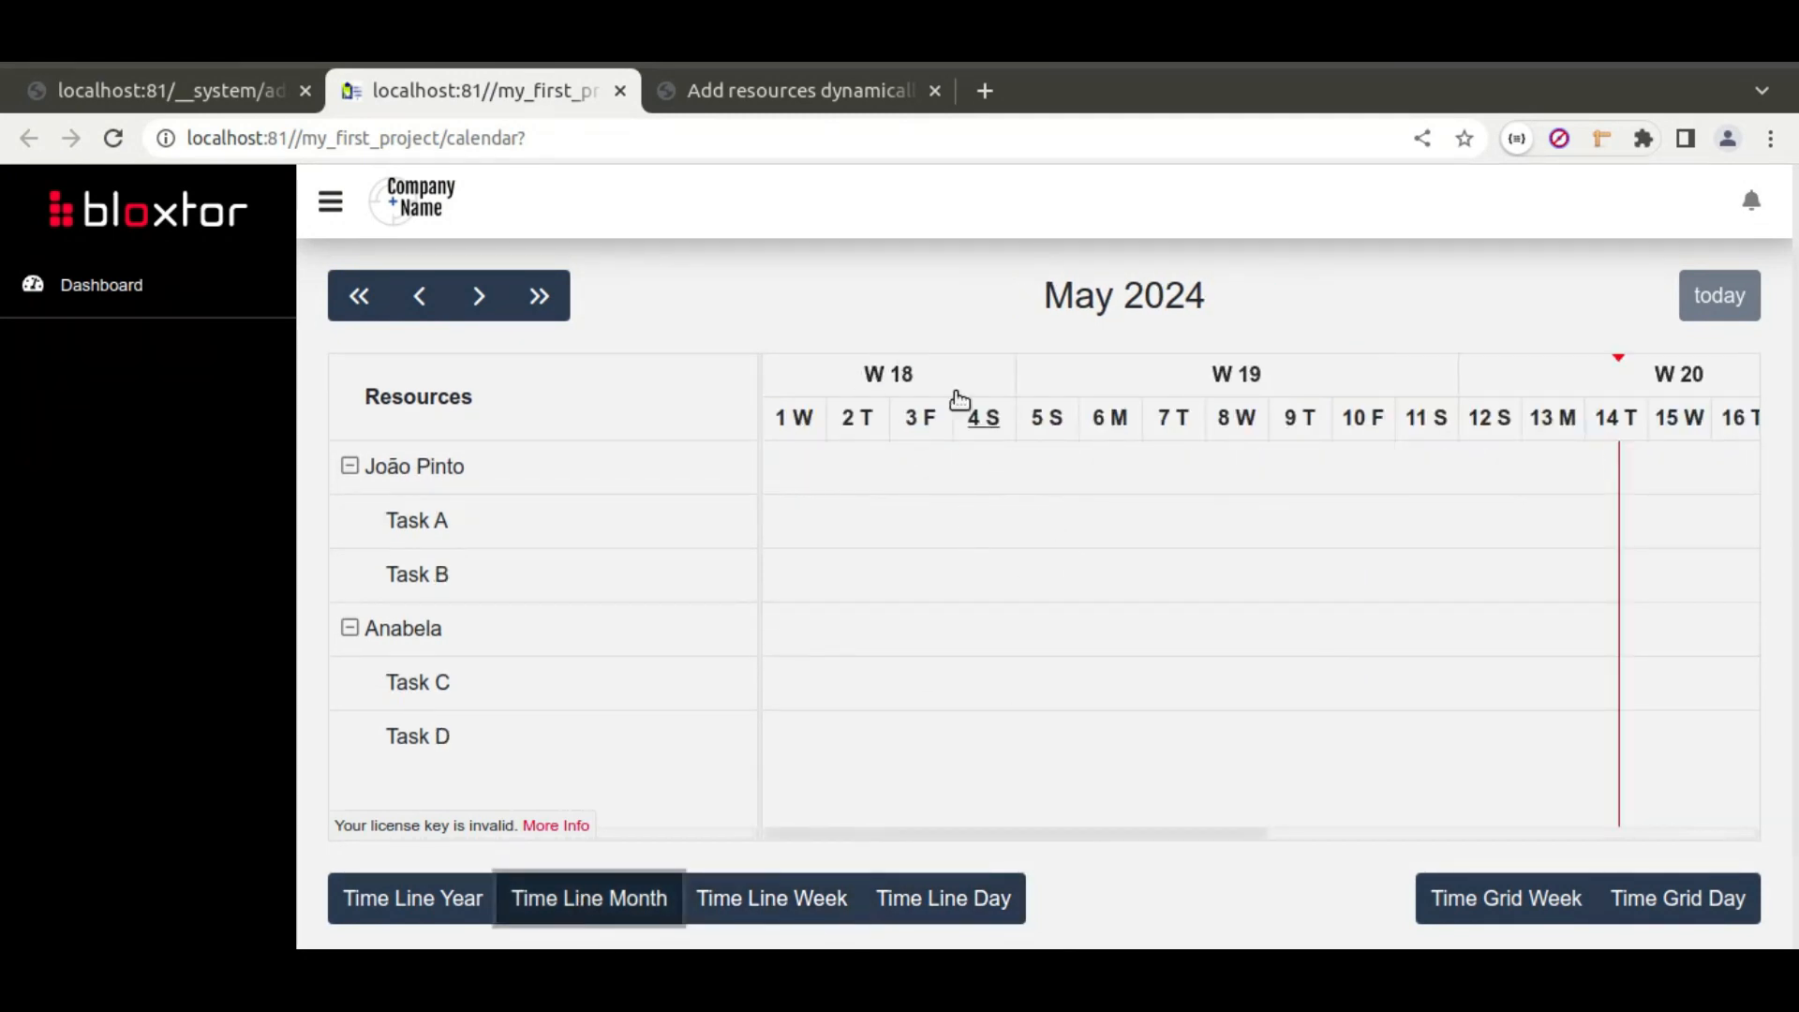
click(420, 901)
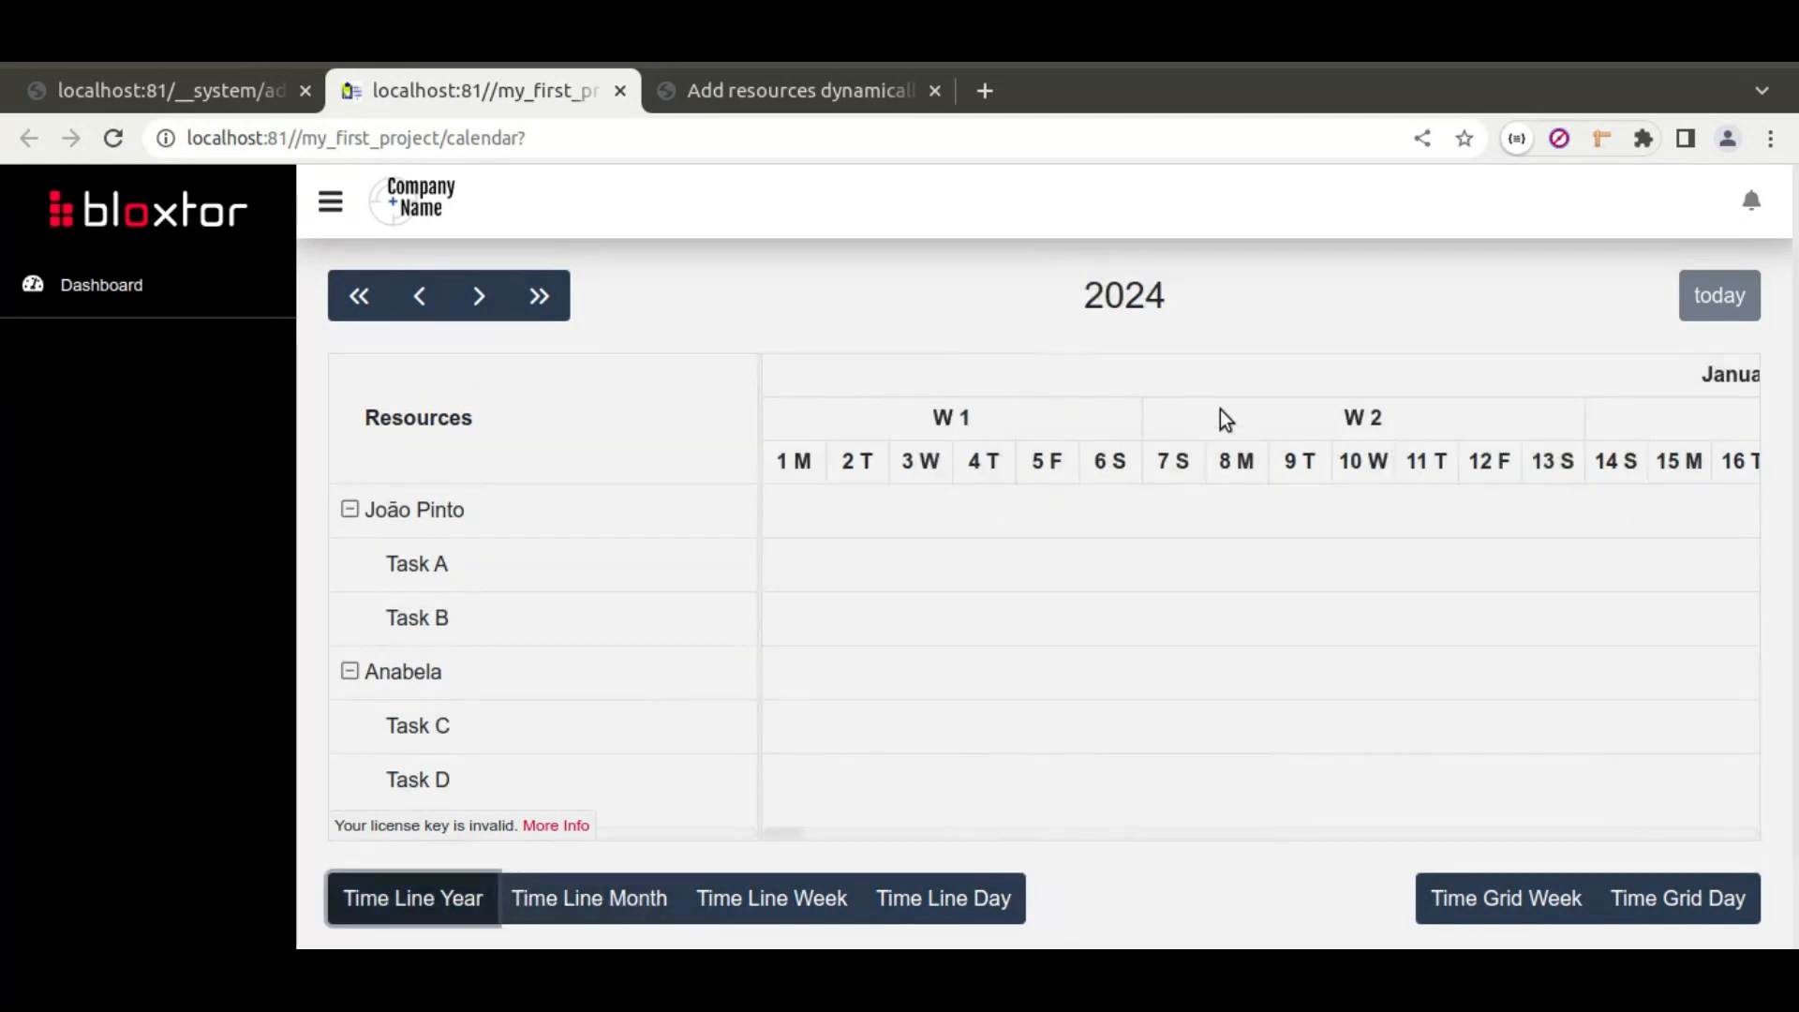
Step: Check the Time Grid Week and Day views, return to Time Line Week, then go back to the editor
click(1524, 901)
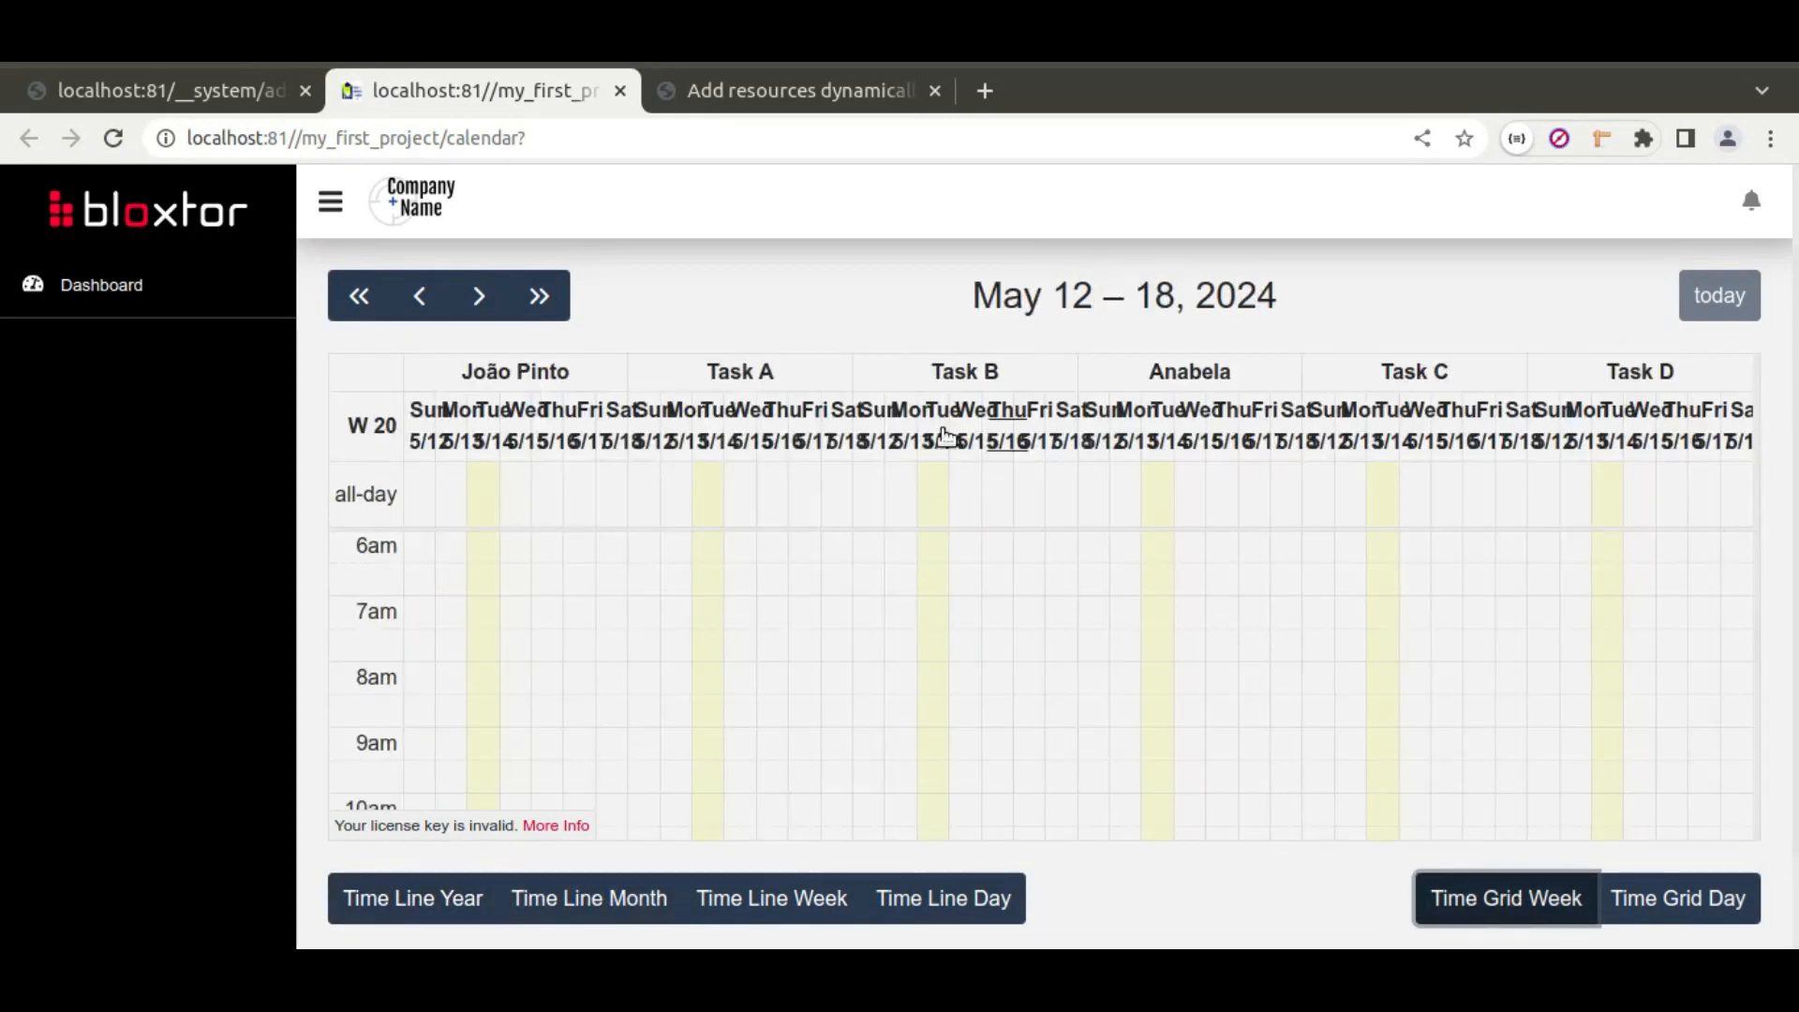
click(1647, 900)
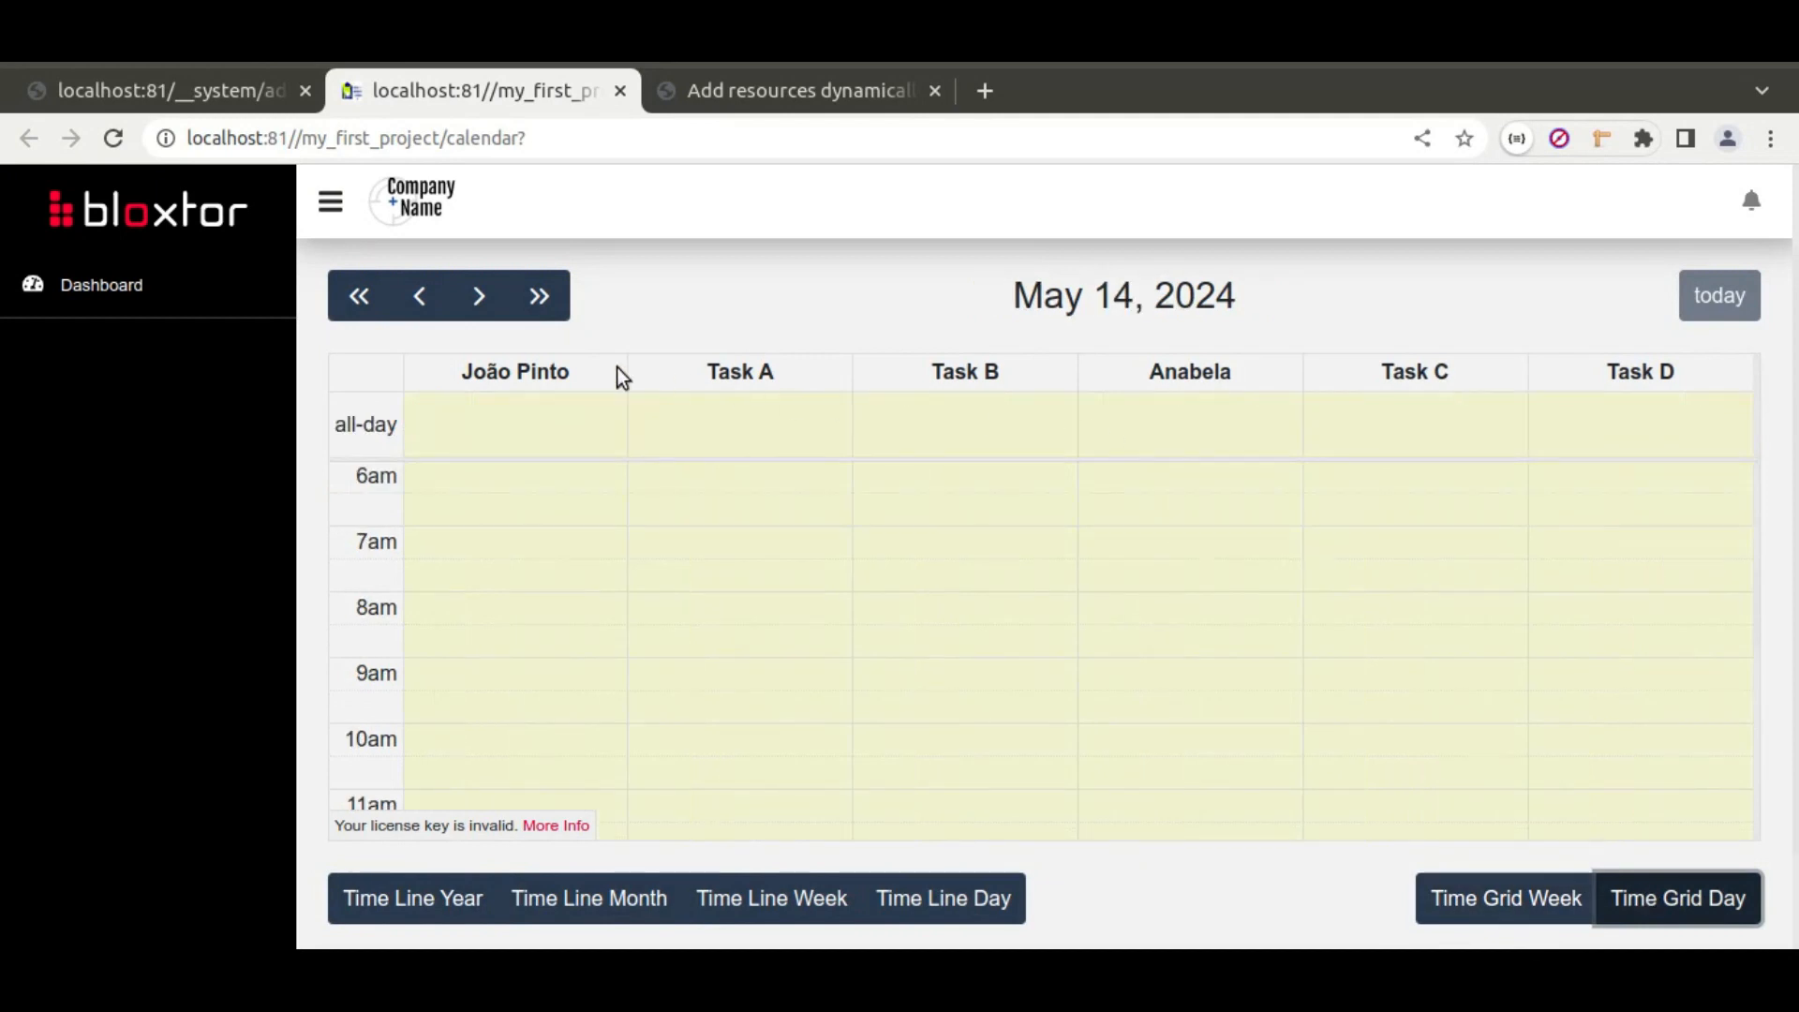
click(797, 911)
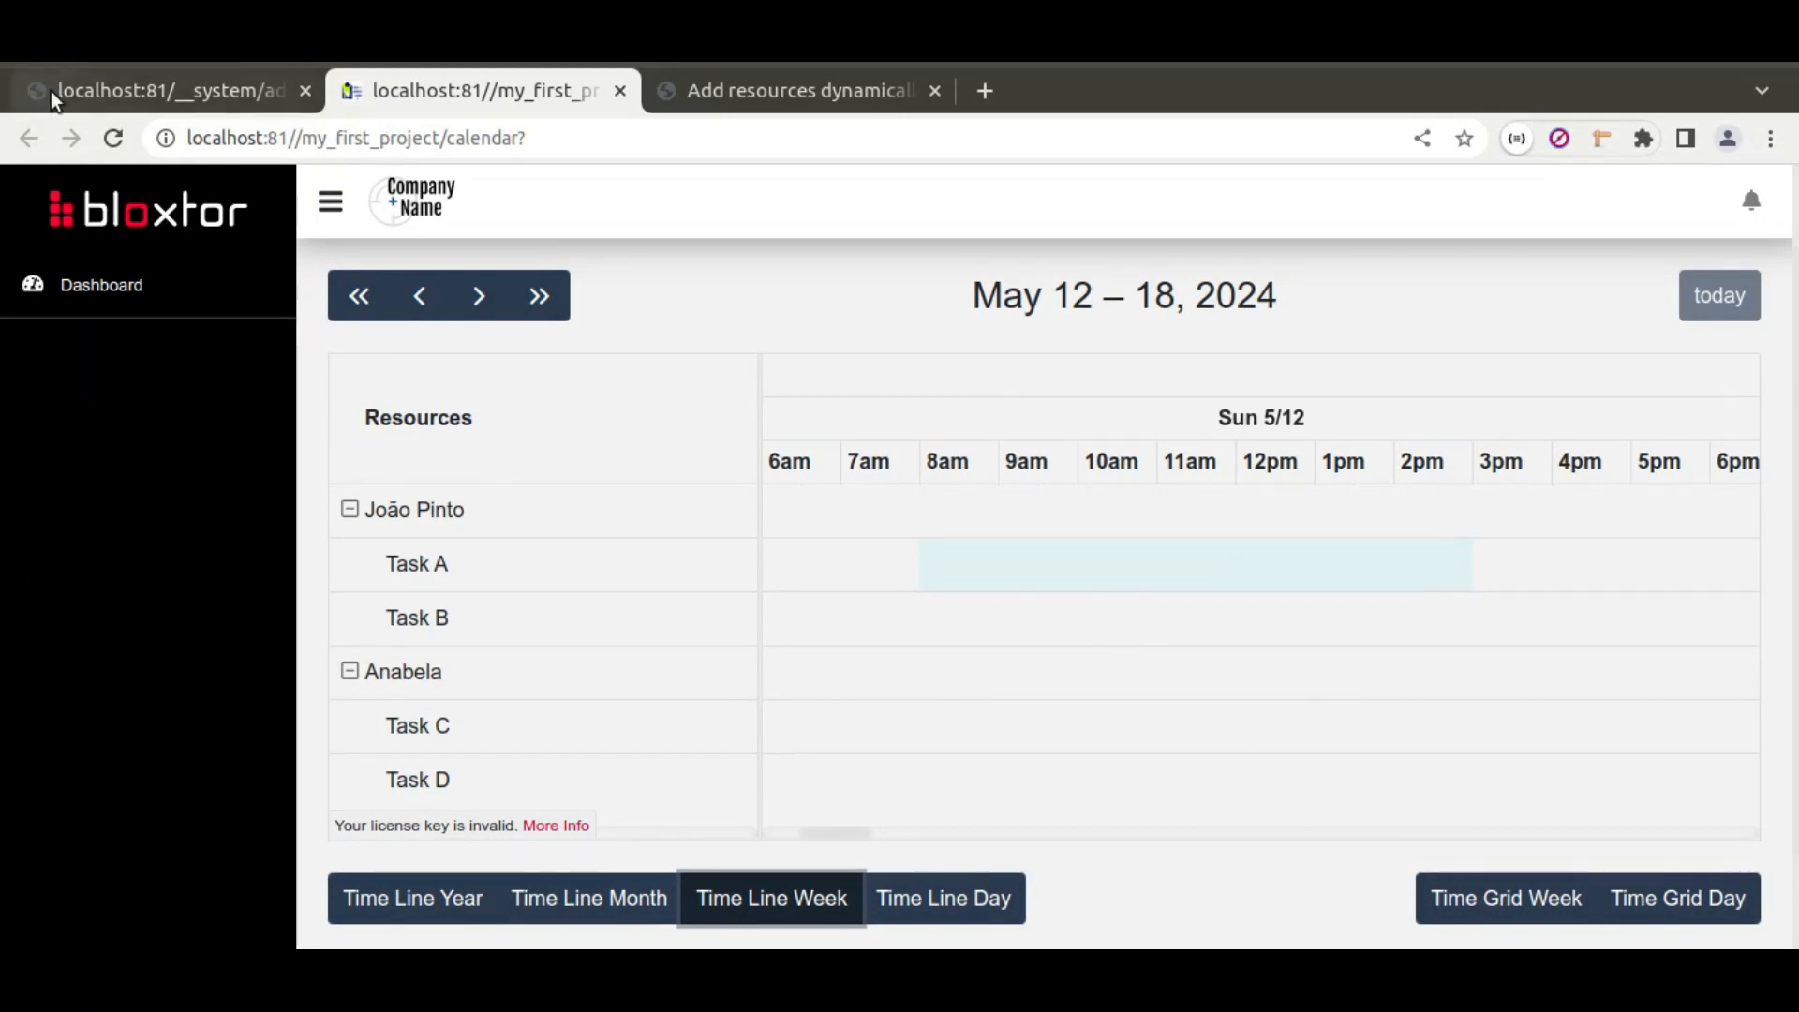
click(122, 94)
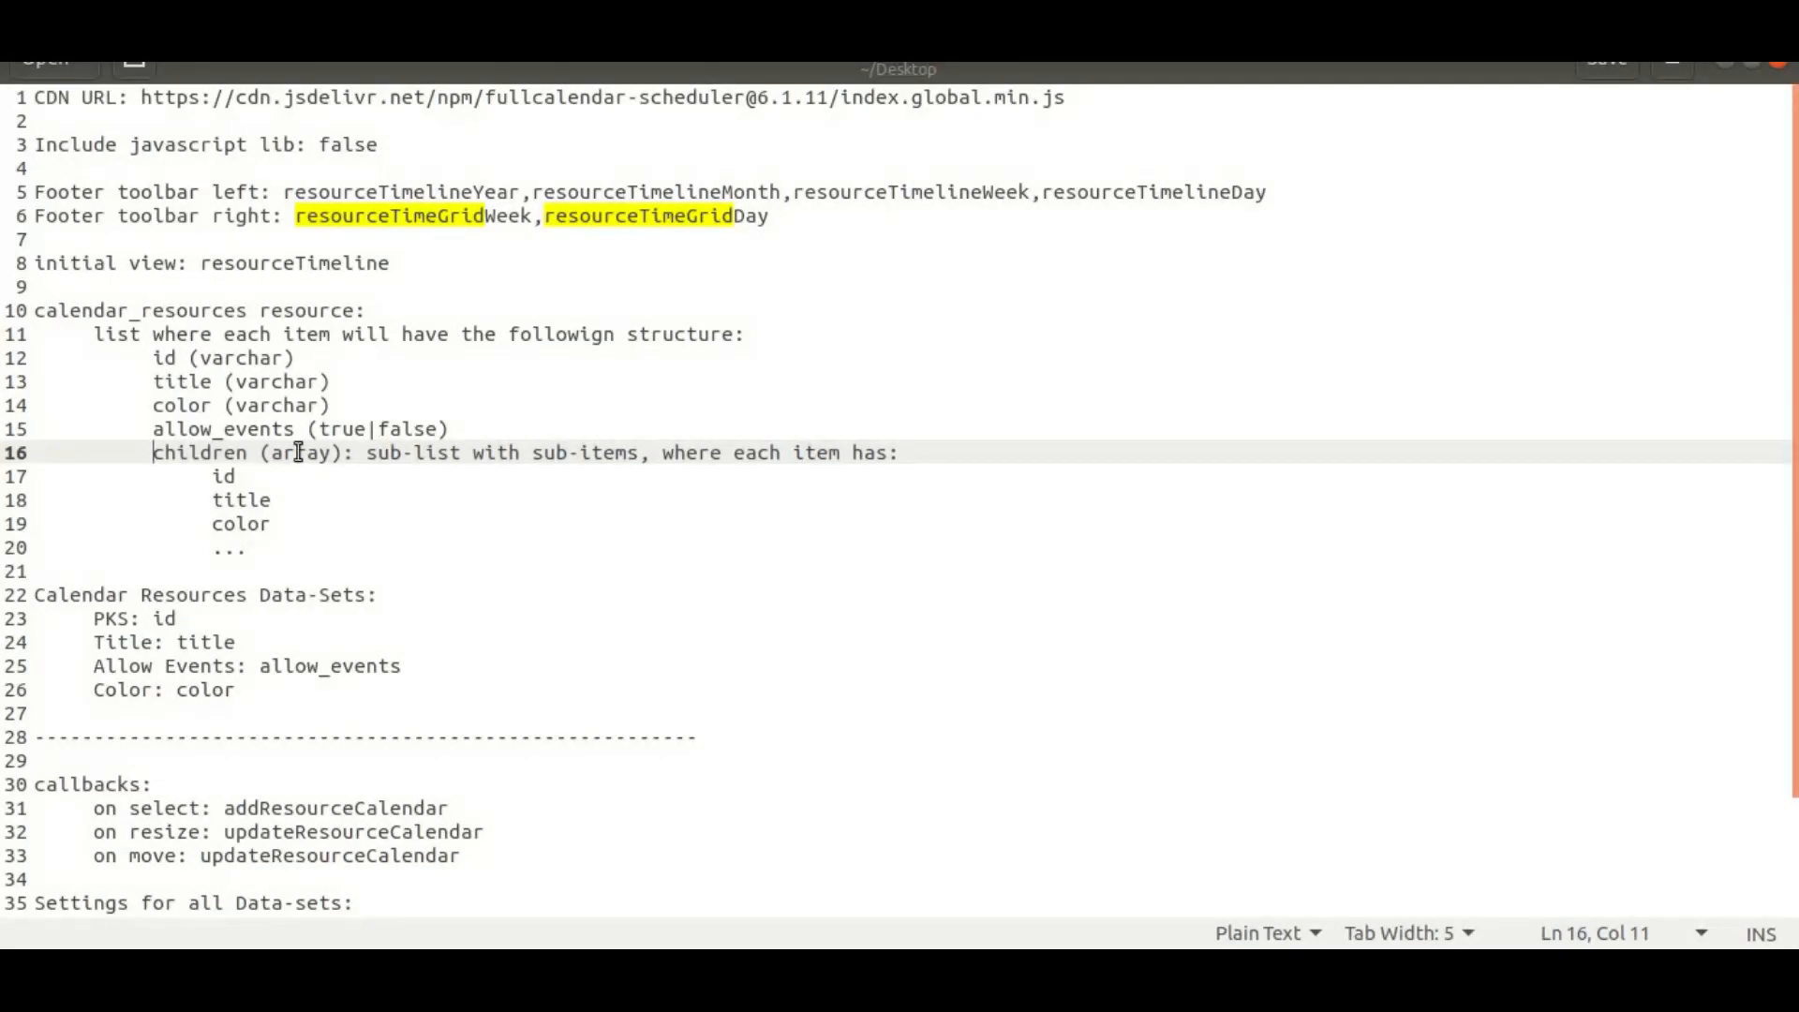
Step: Review the notes' CDN URL, footer toolbar left/right lines and resourceTimeline initial view
drag(265, 699, 28, 103)
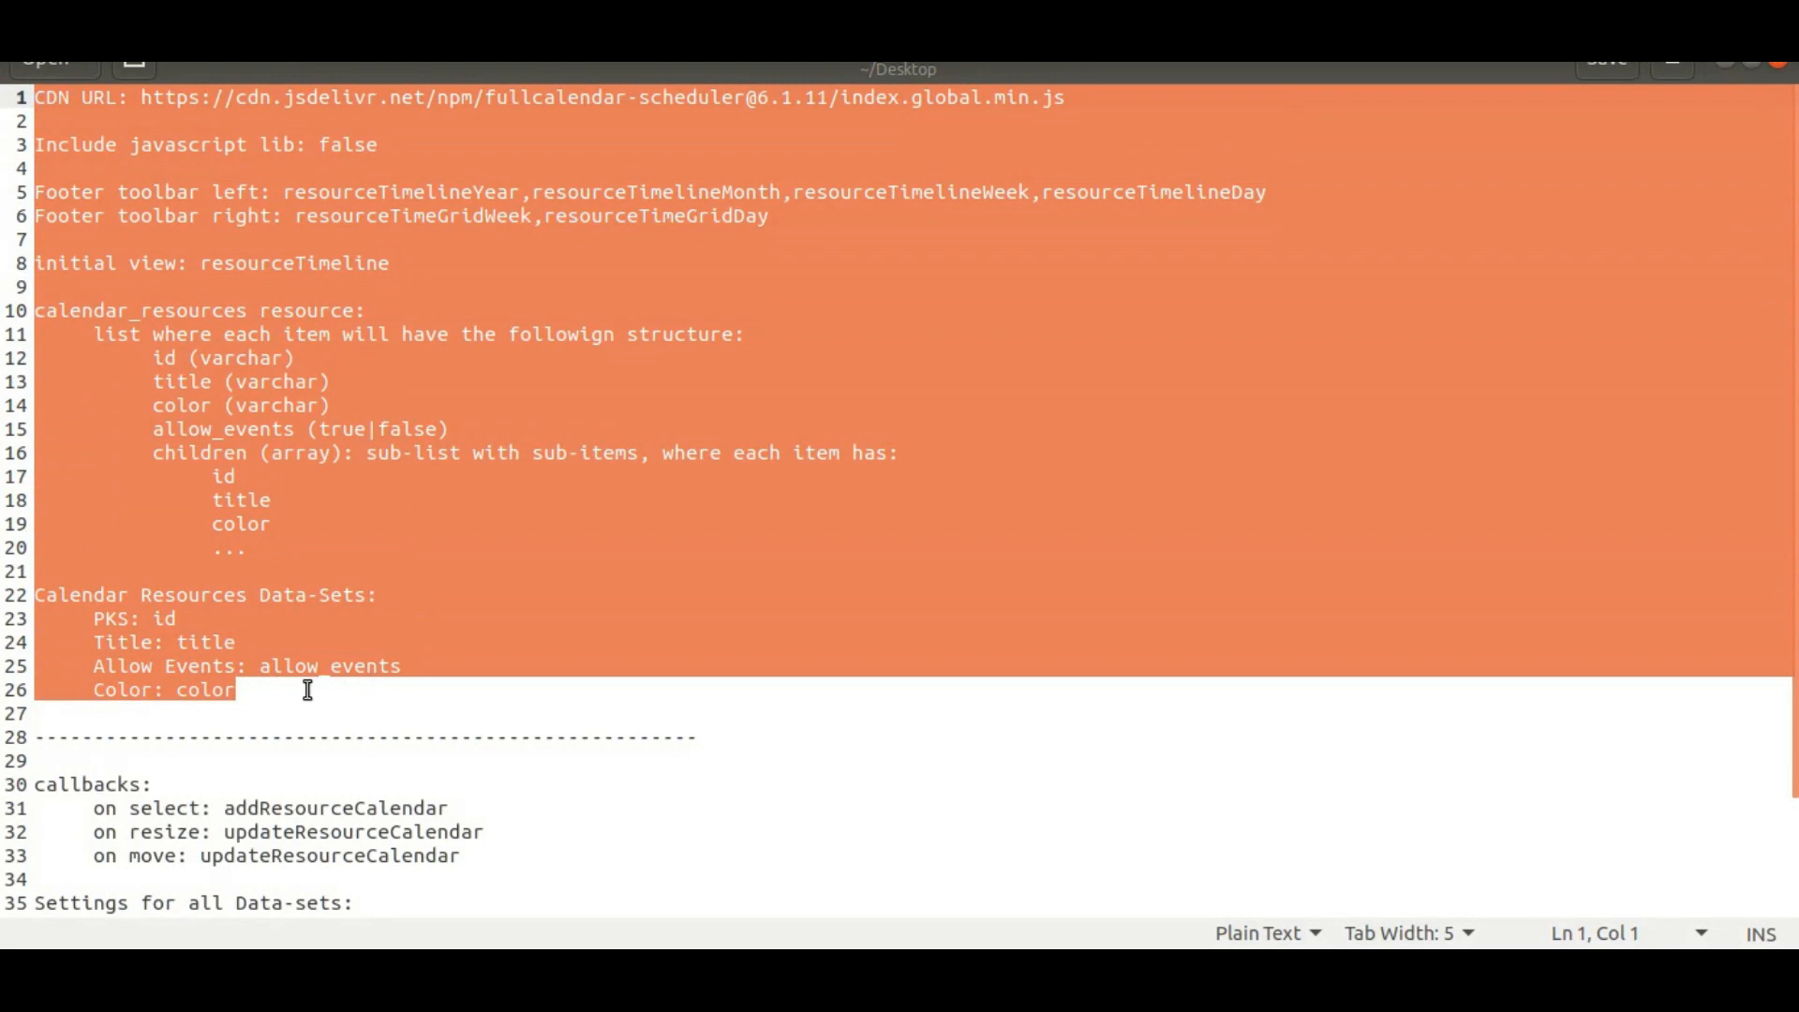
click(286, 666)
drag(148, 98, 1084, 96)
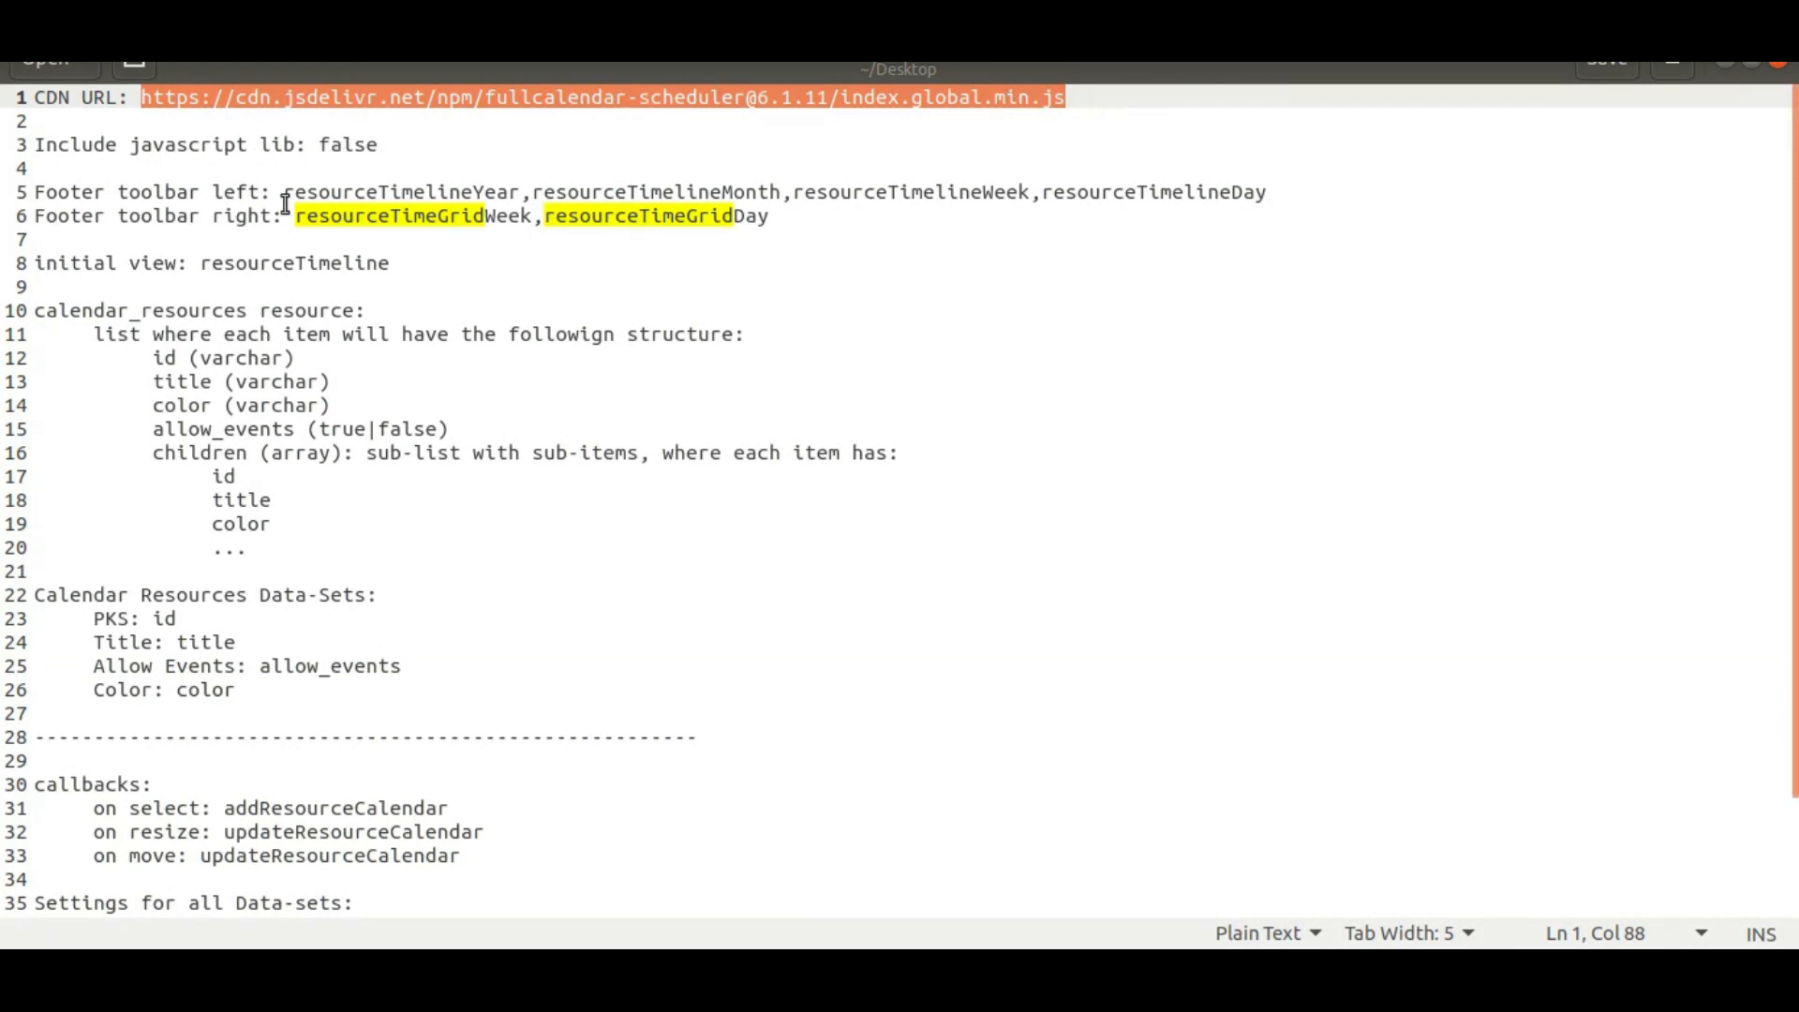
drag(291, 192, 792, 214)
click(795, 216)
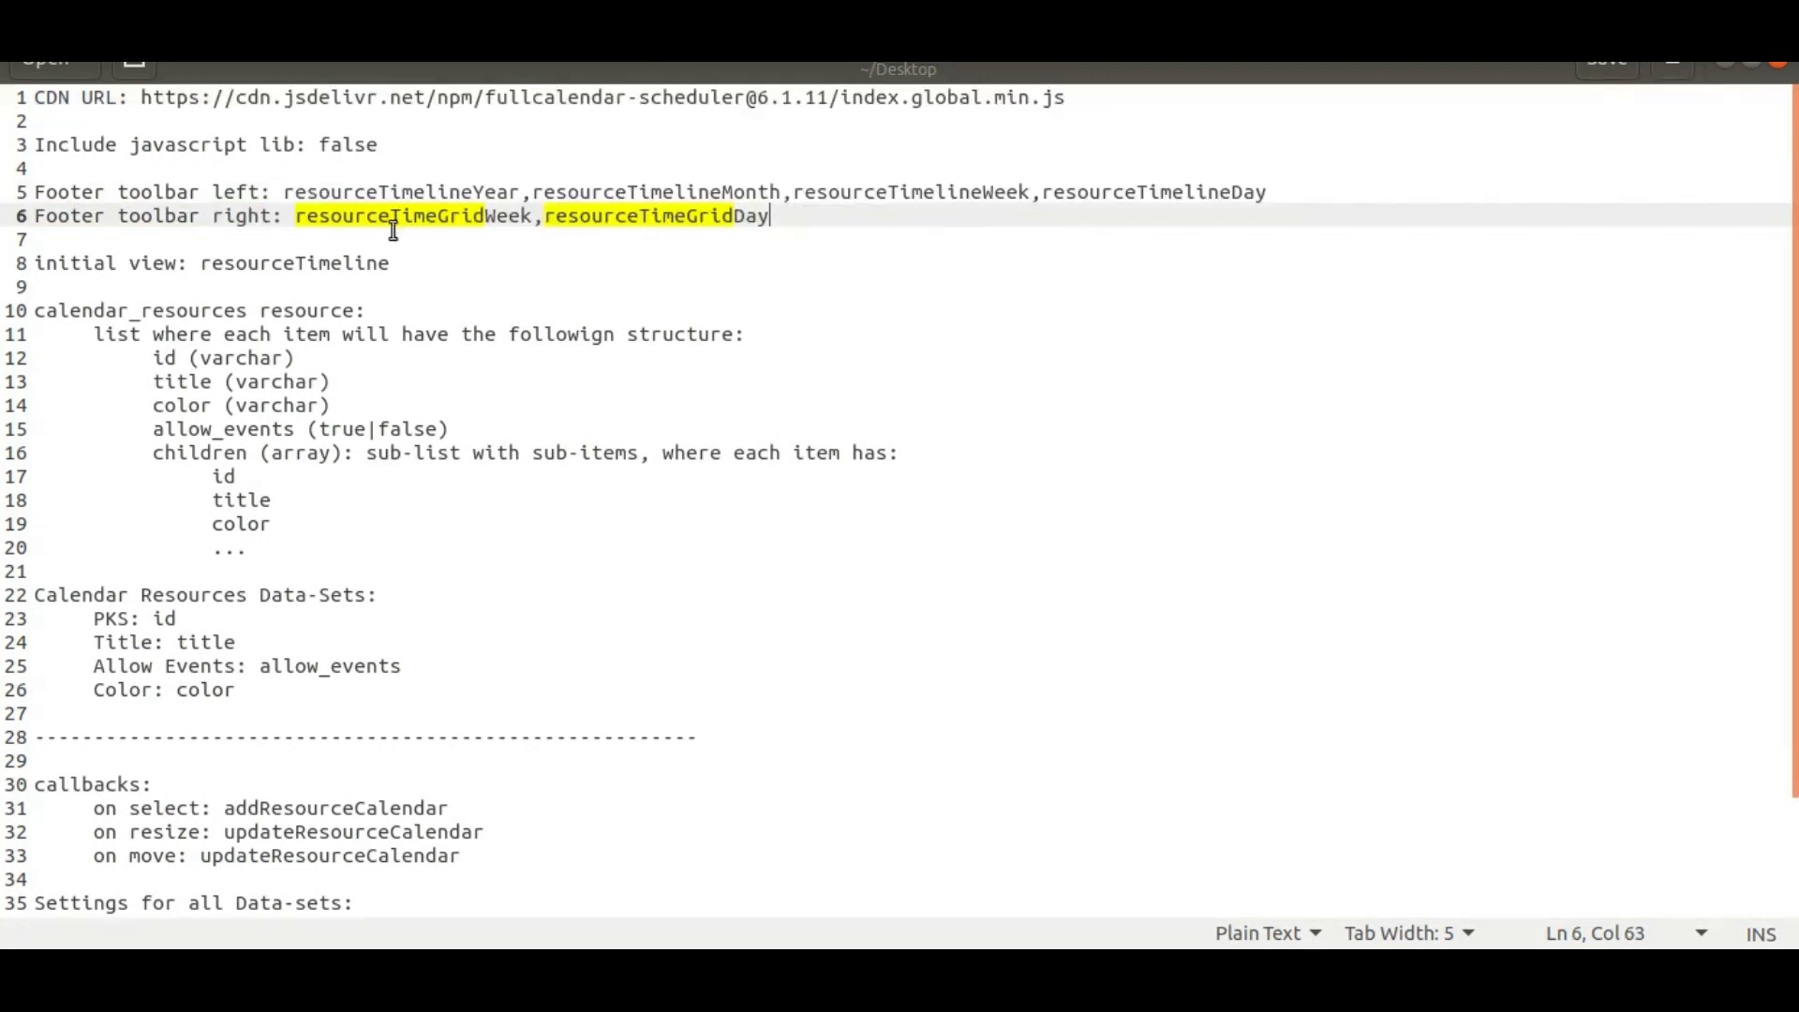
click(237, 198)
double_click(237, 197)
double_click(248, 218)
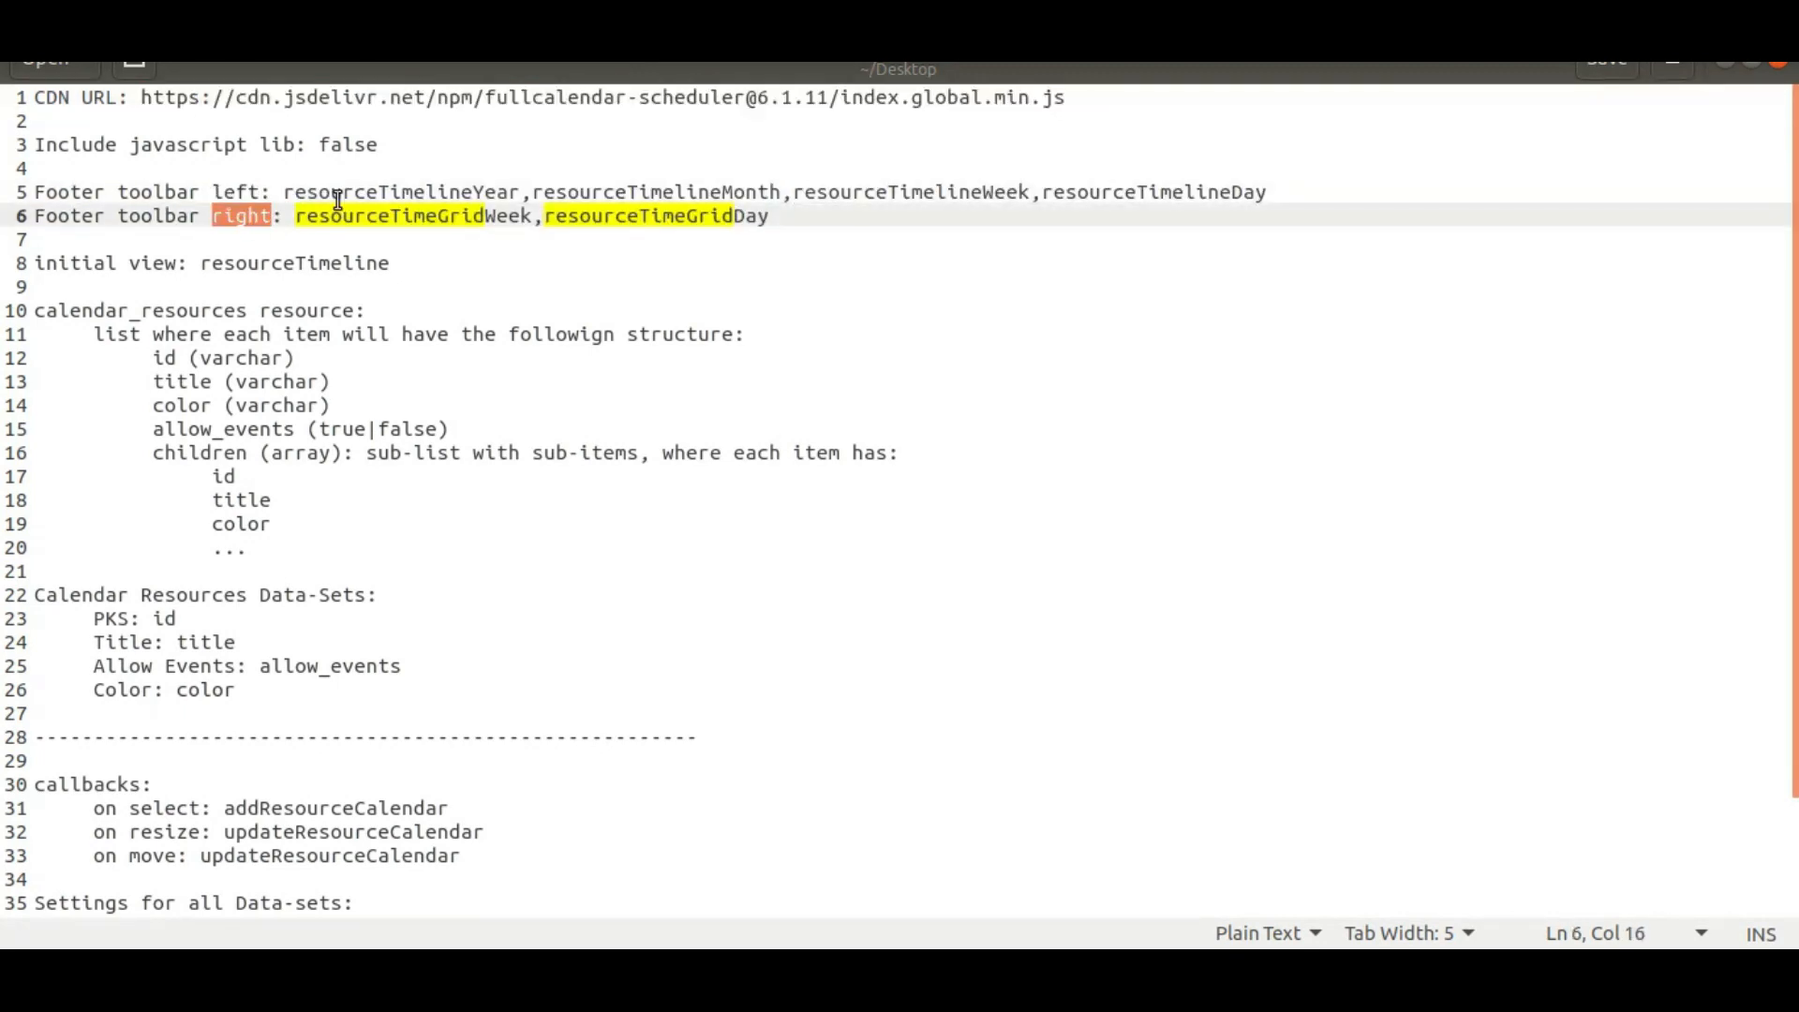
double_click(263, 266)
Step: Review the calendar_resources structure and data-set mapping notes, then bring the Bloxtor editor forward
drag(41, 311, 284, 547)
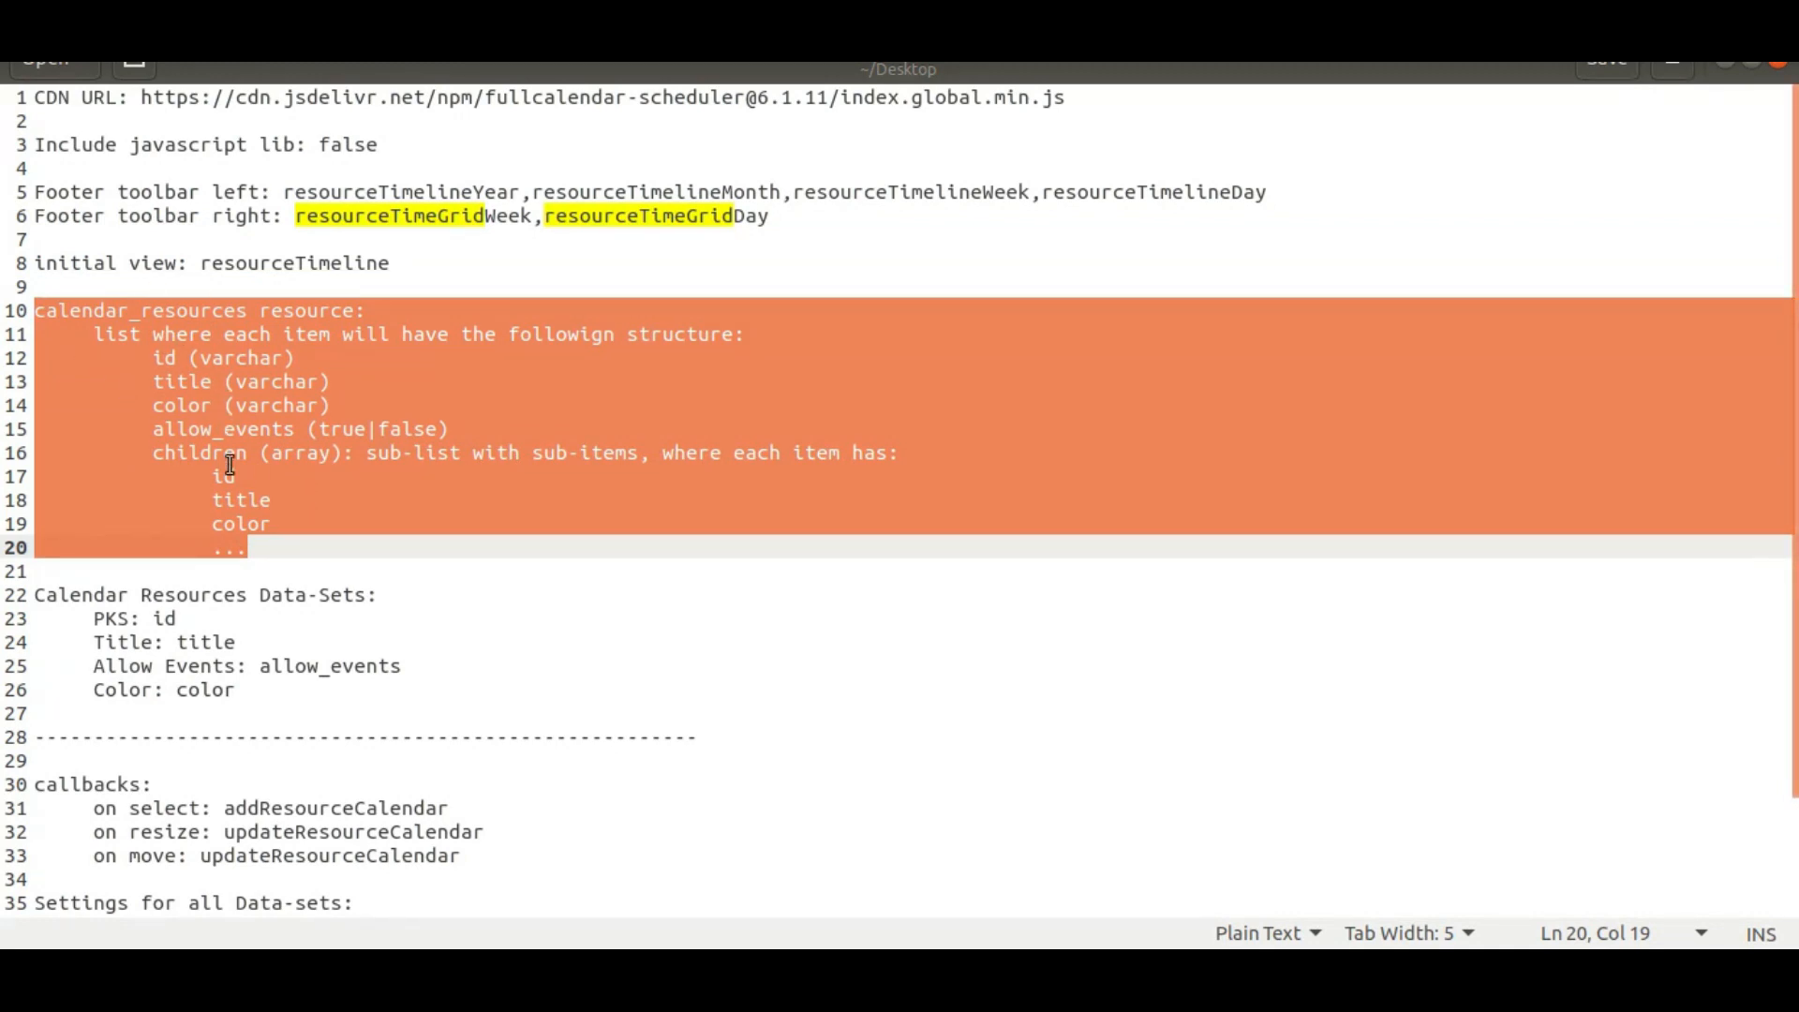
drag(41, 599, 257, 690)
click(257, 689)
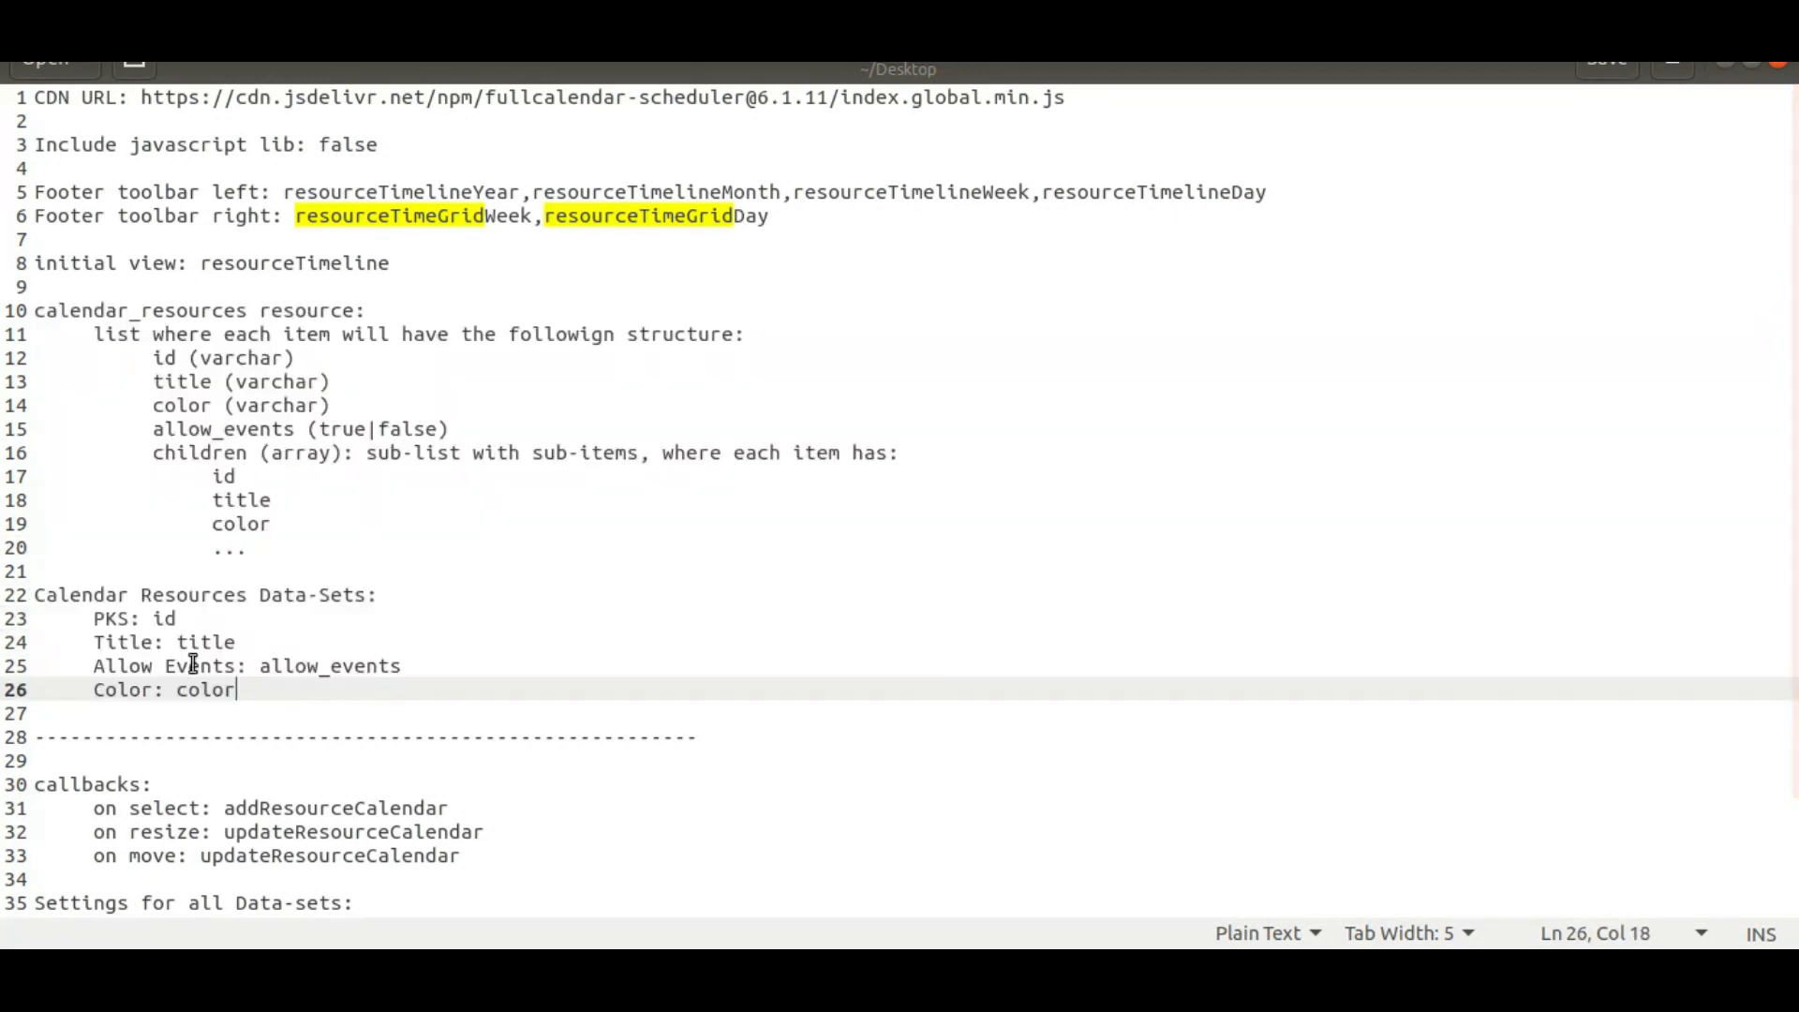
drag(96, 619, 248, 666)
click(237, 676)
click(155, 620)
click(199, 641)
click(282, 667)
click(208, 693)
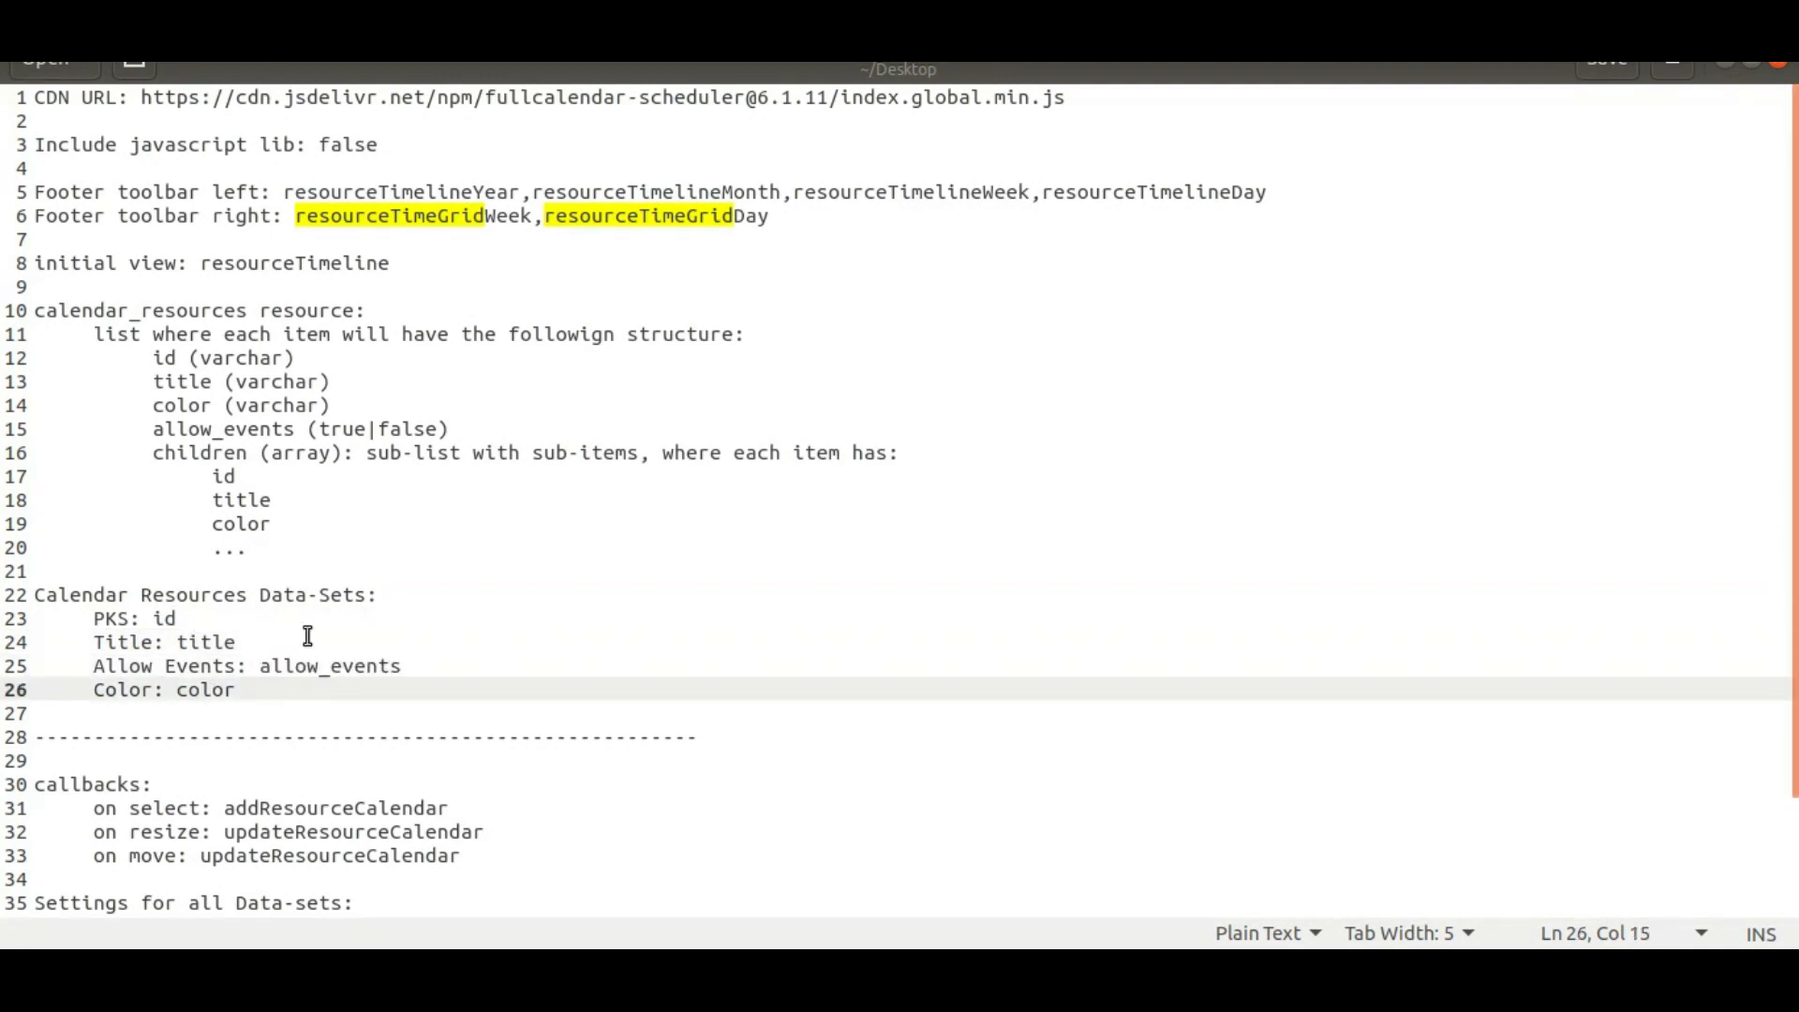
click(492, 974)
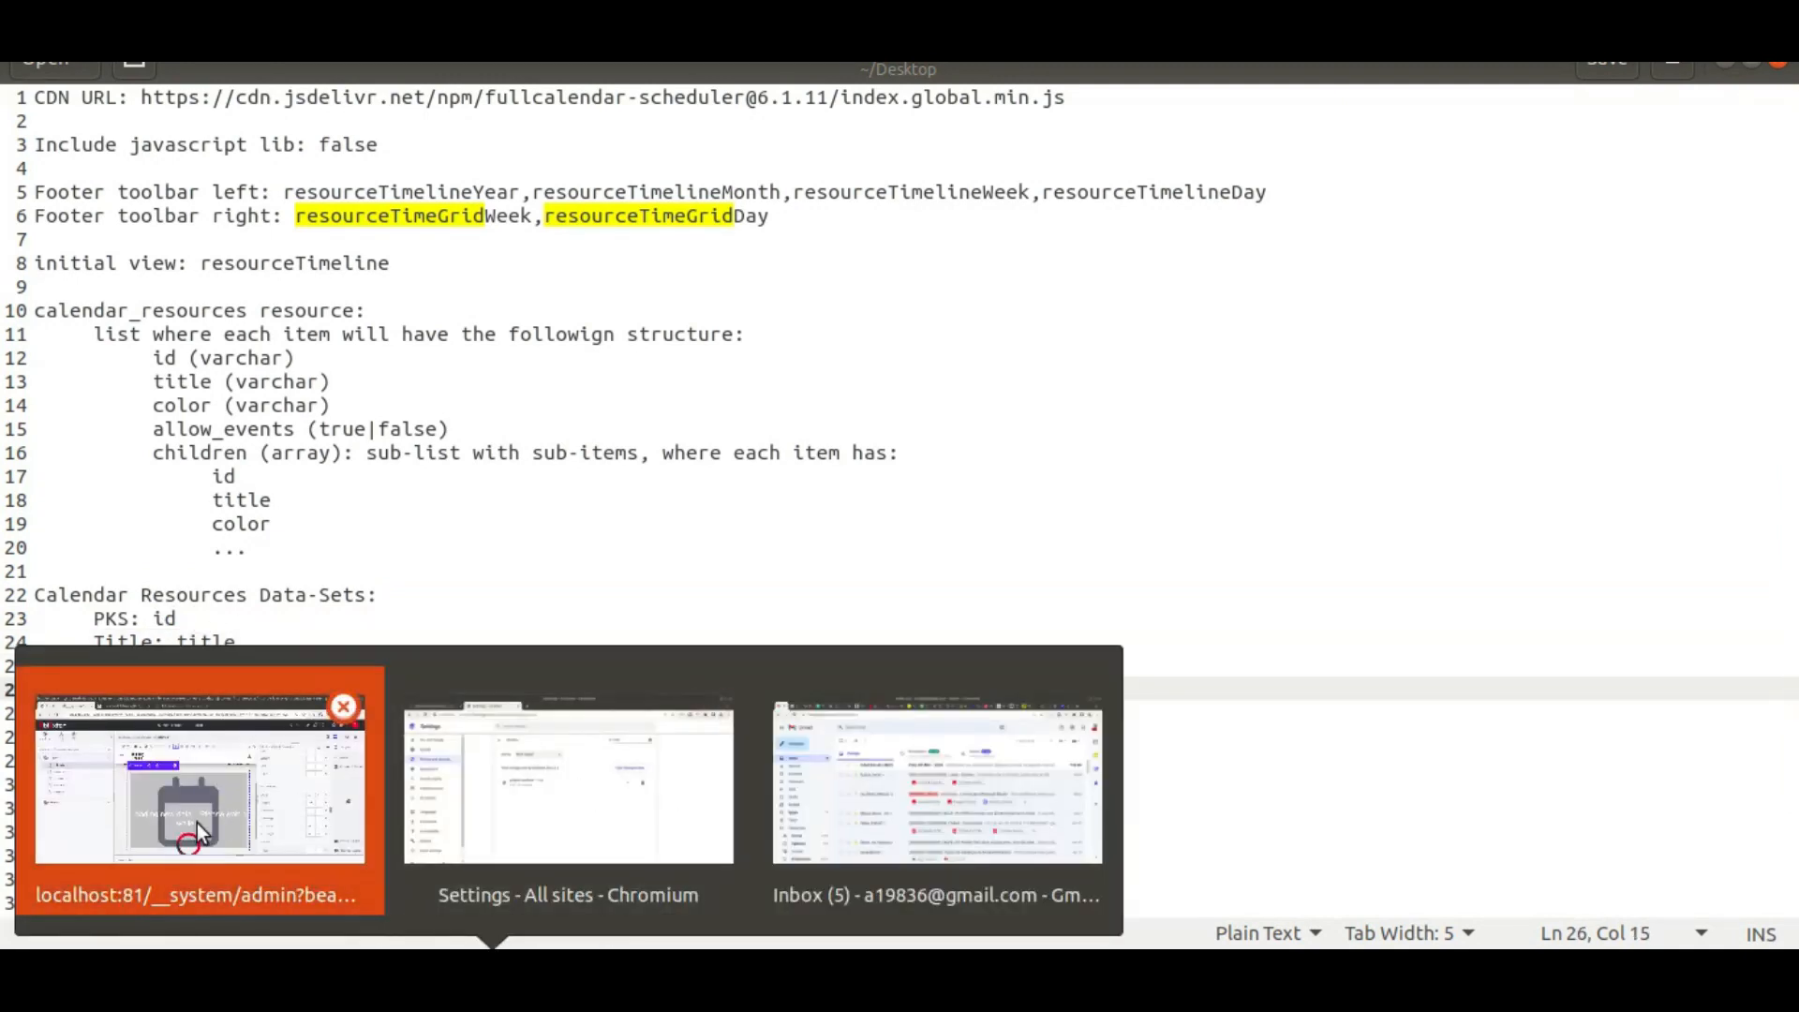
click(197, 822)
scroll(1273, 654, down, 15)
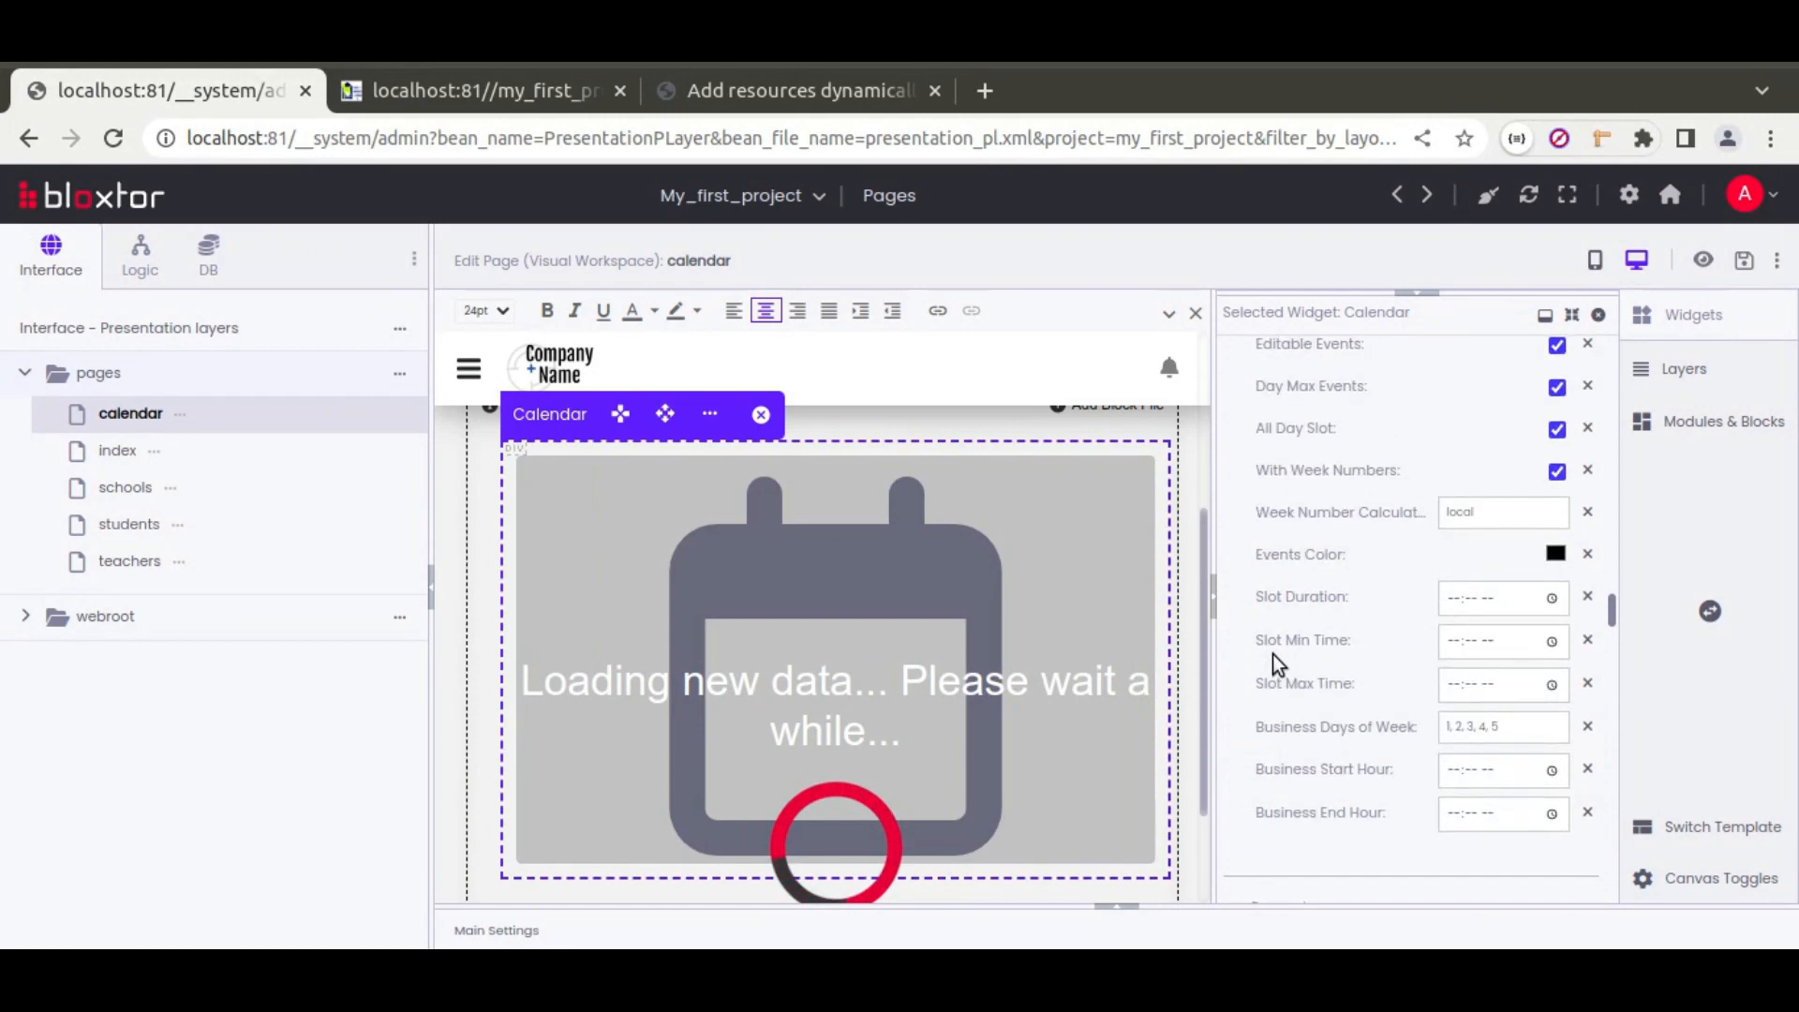
scroll(1273, 654, up, 1)
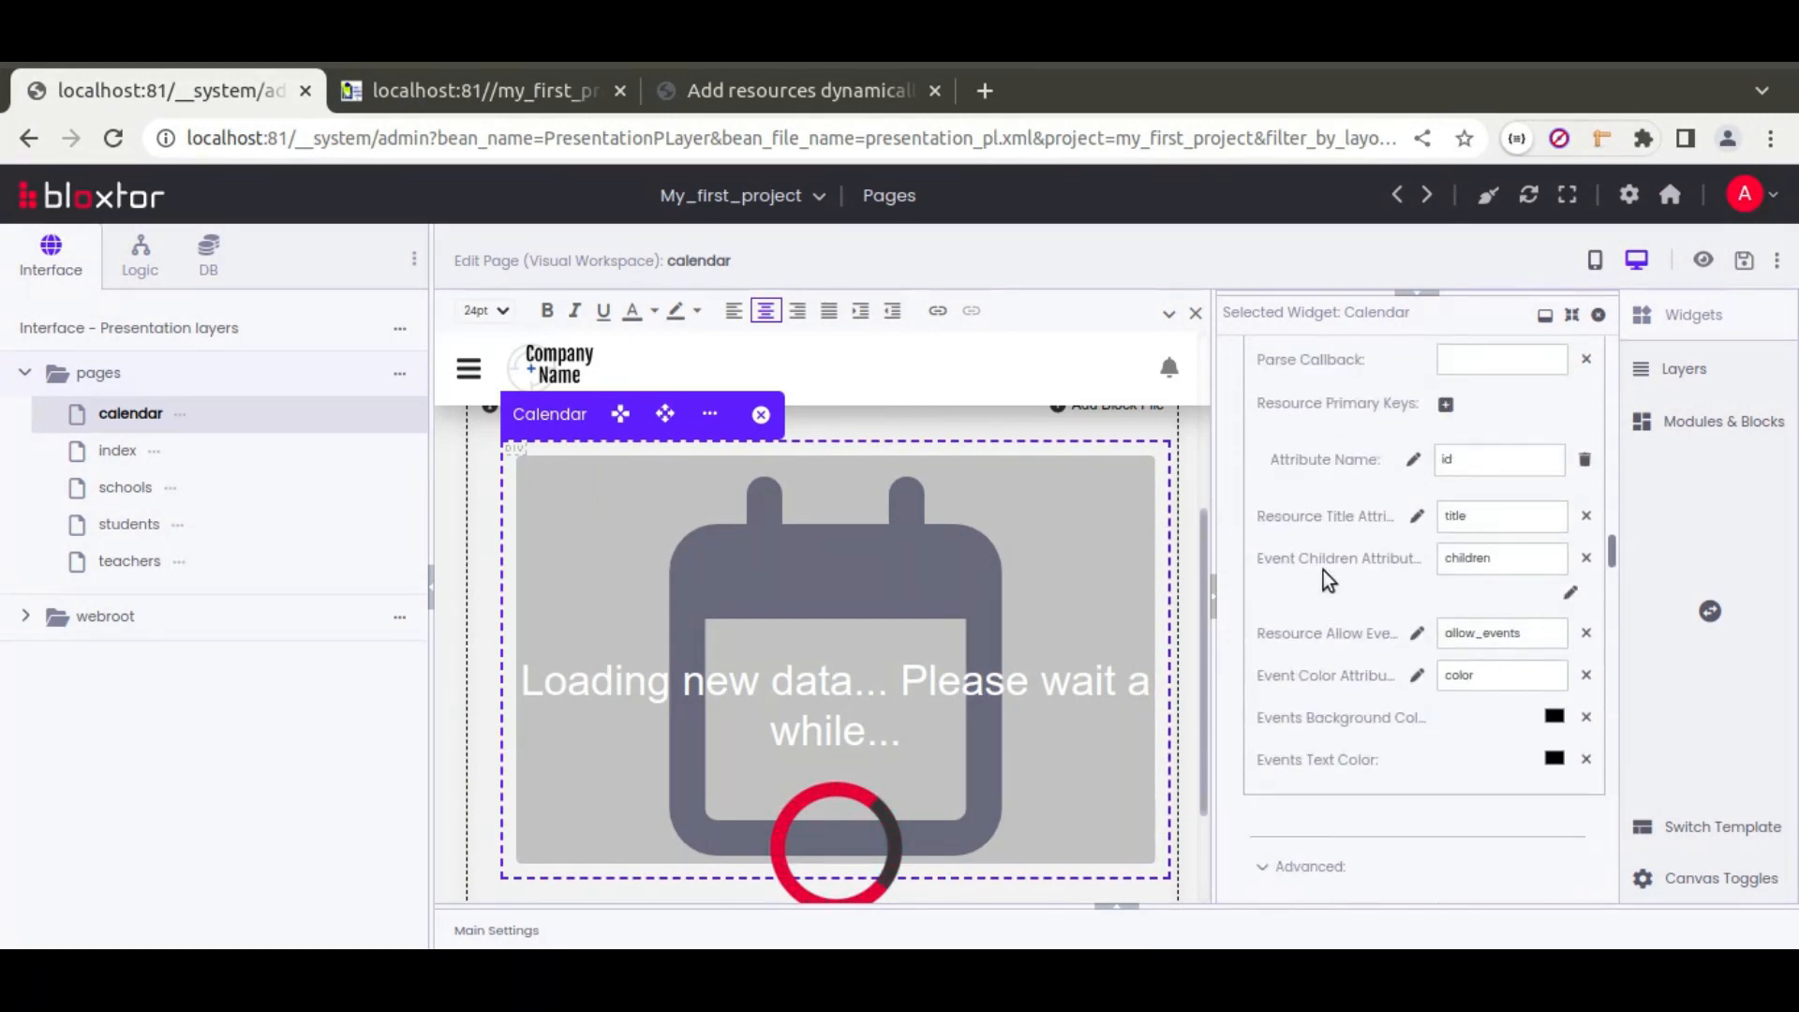
key(alt+Tab)
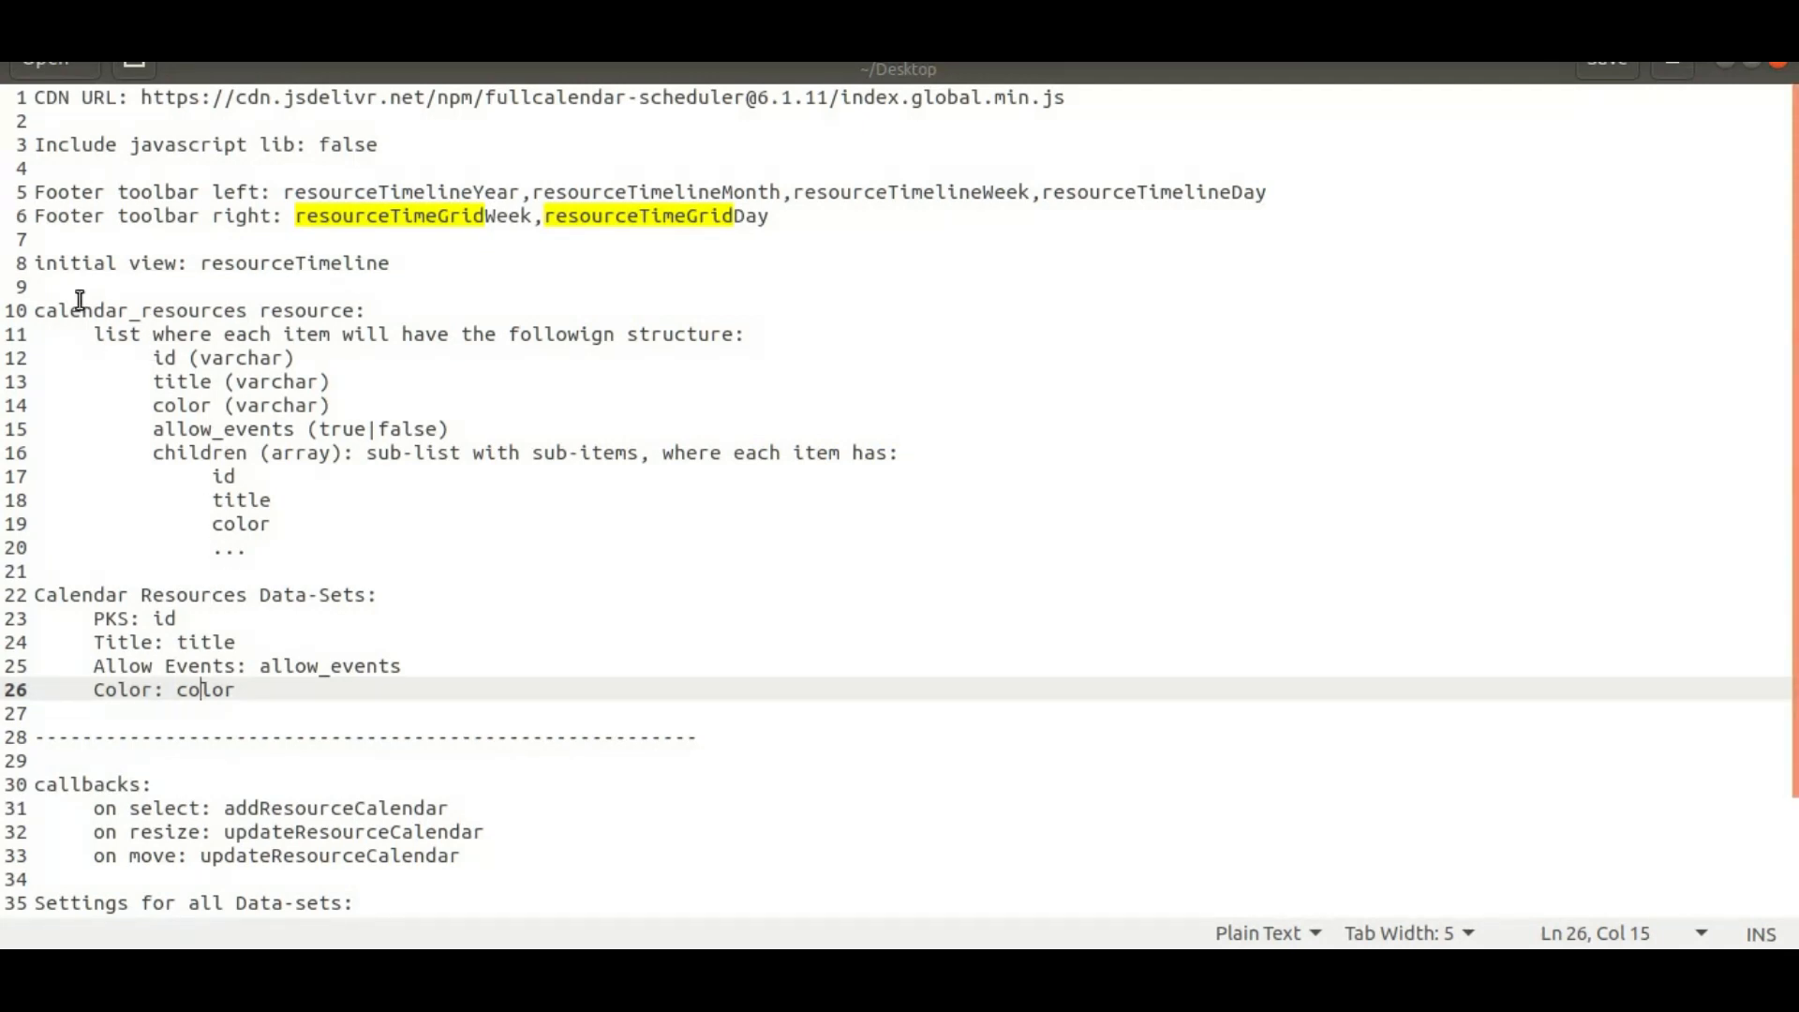
drag(359, 310, 275, 543)
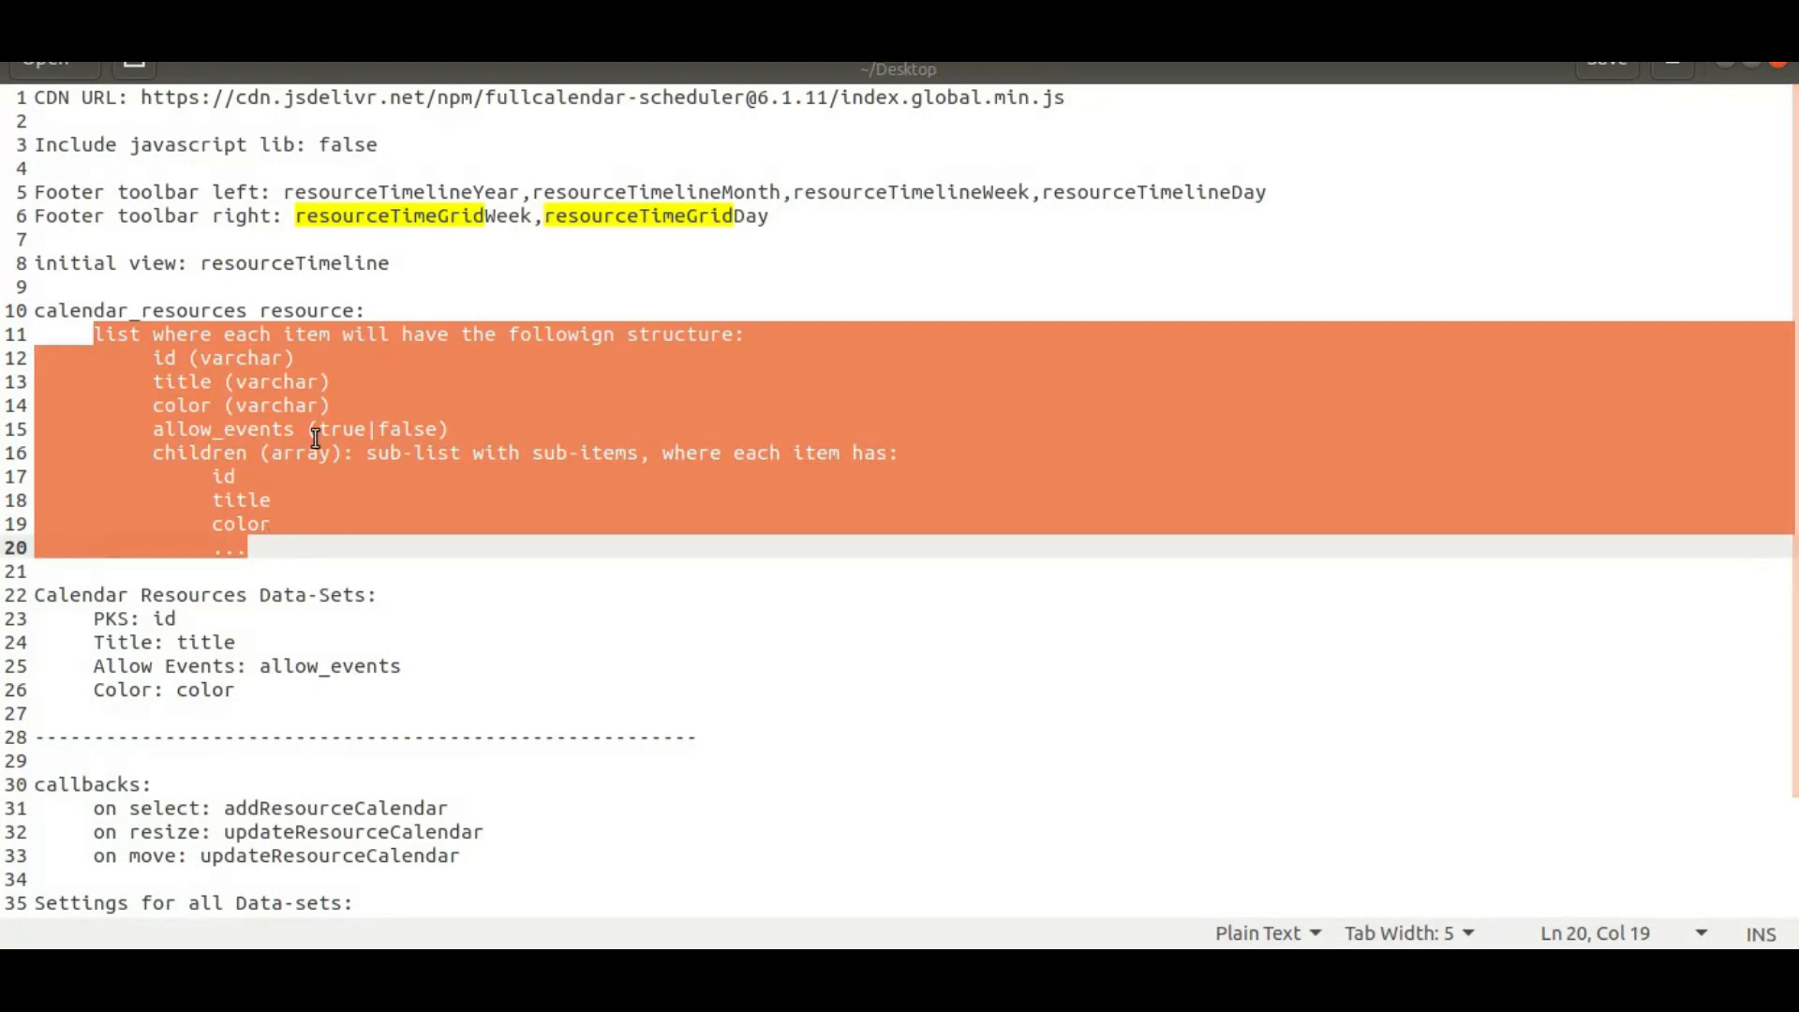
scroll(249, 727, down, 2)
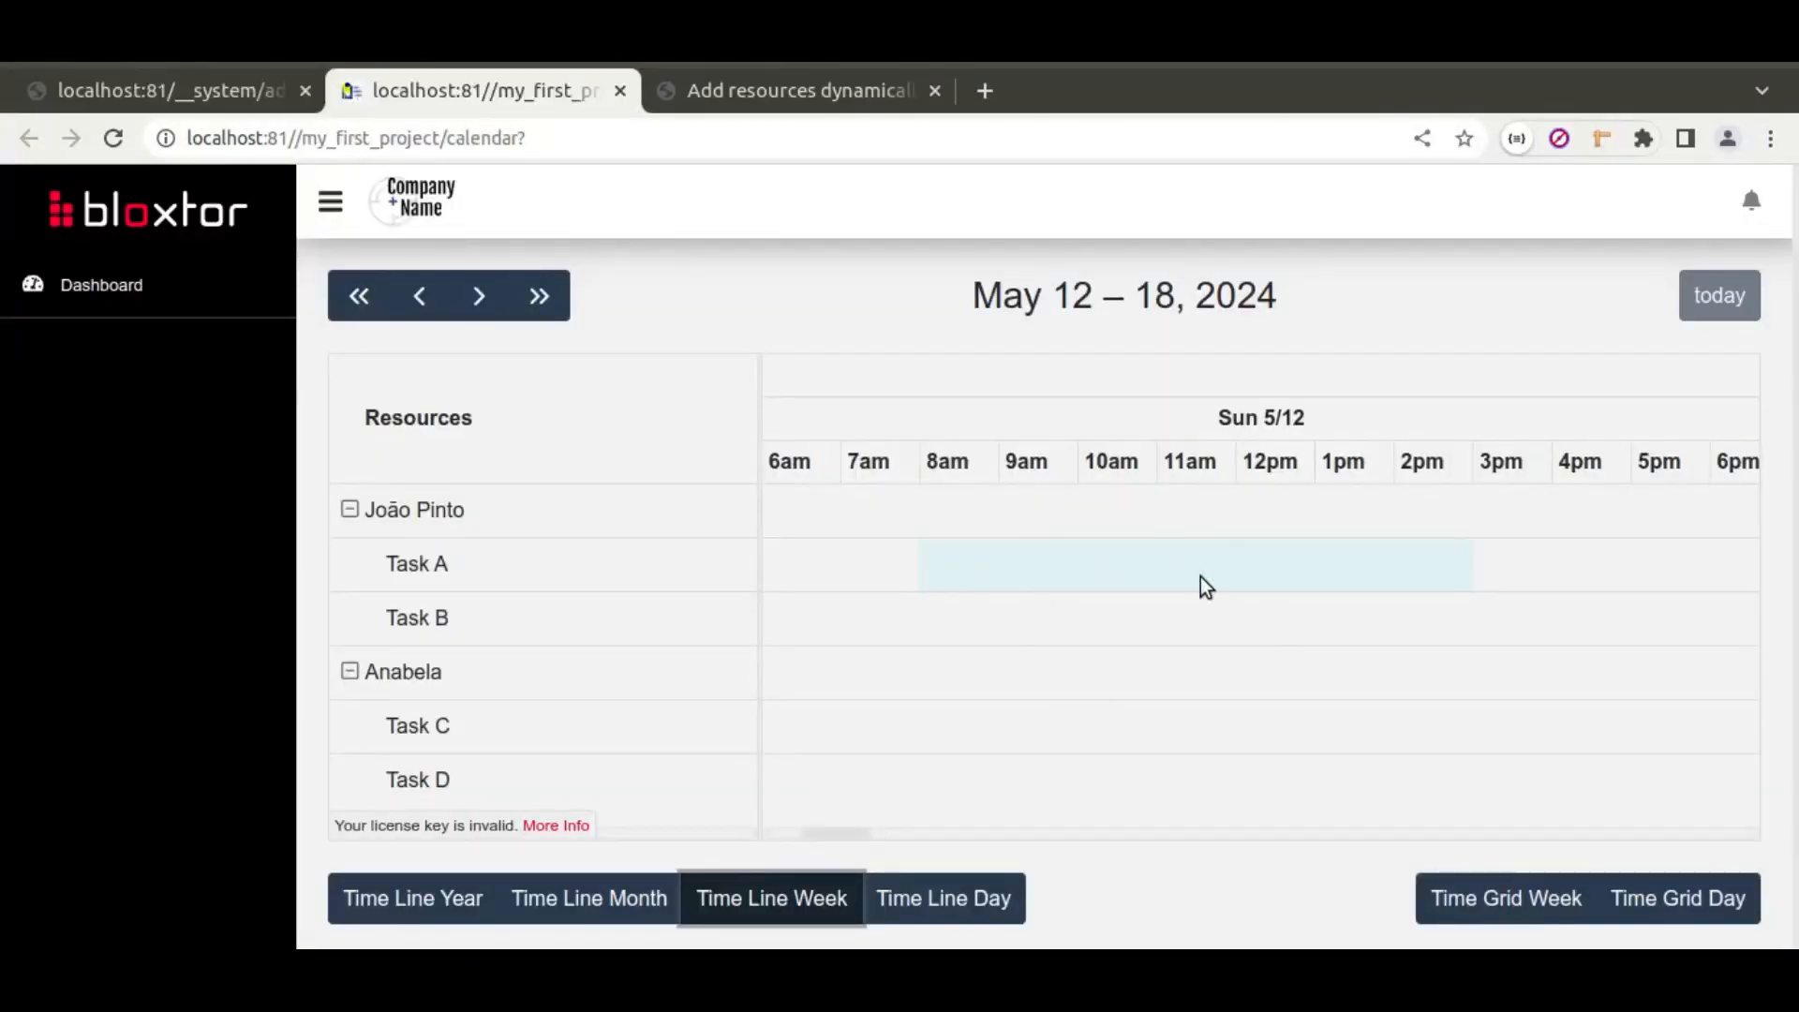
click(187, 88)
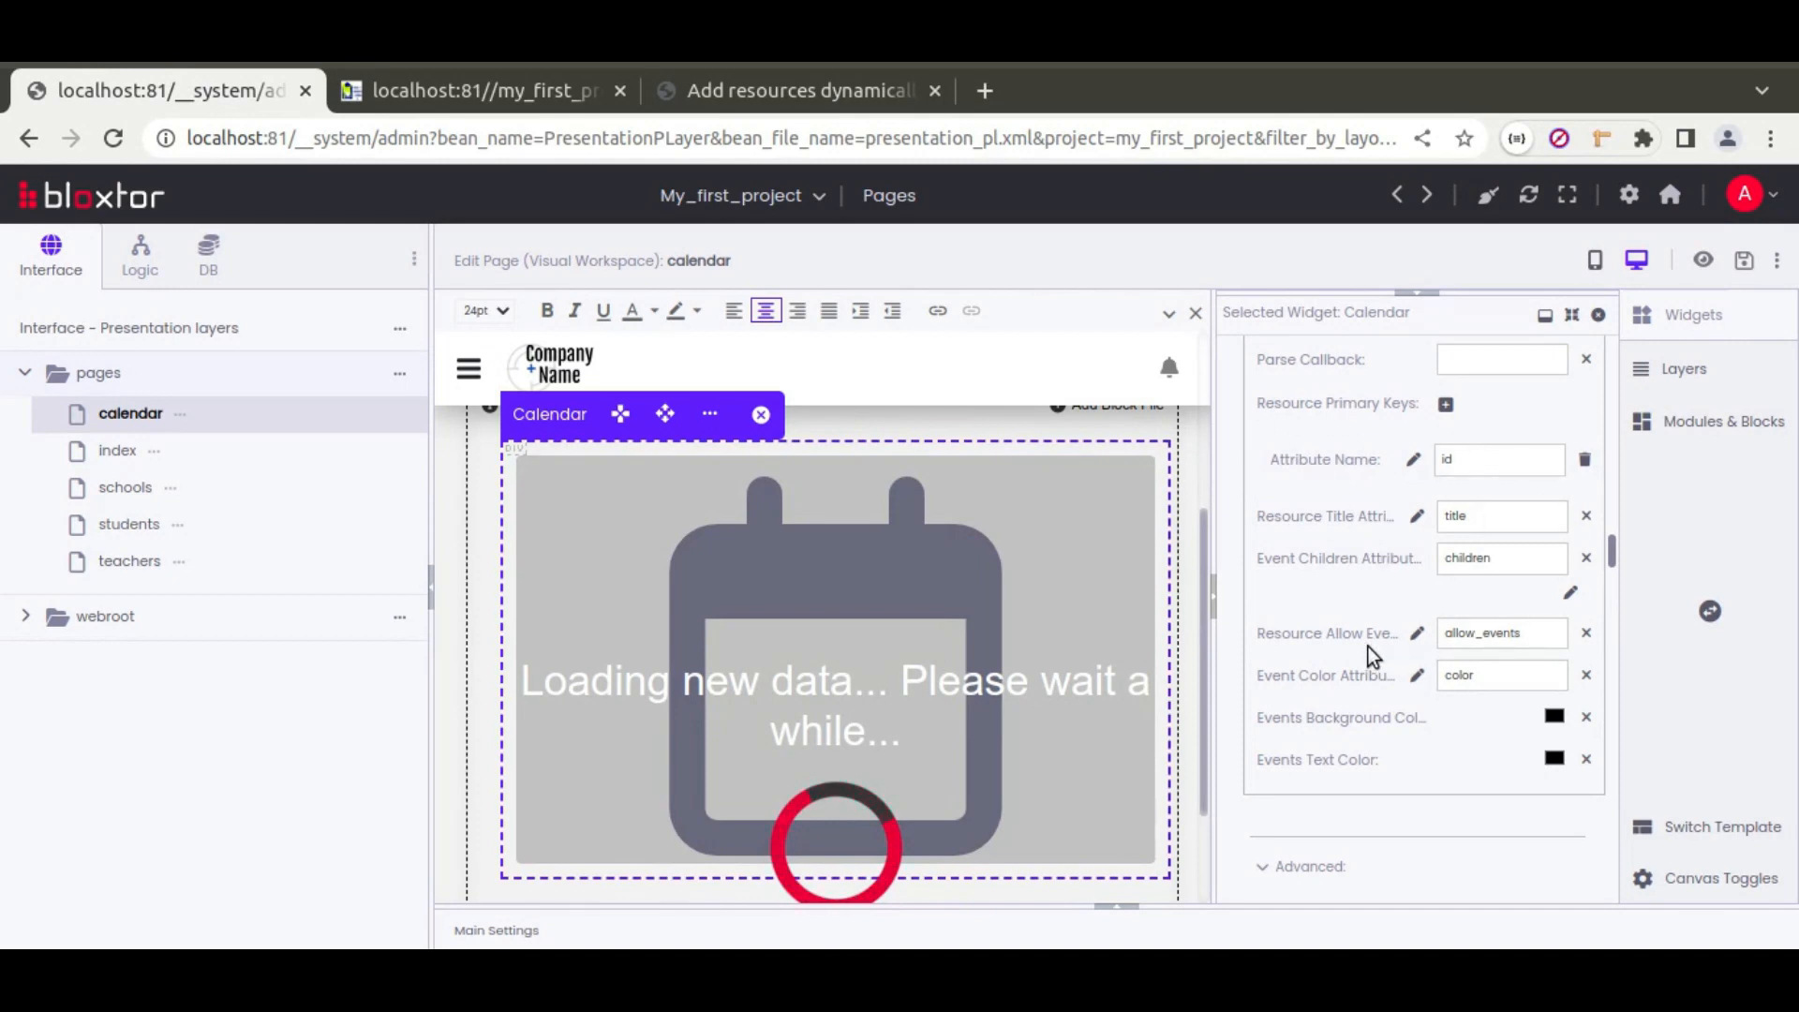
Step: Set Select Cell to addResourceCalendarEvent and Resize and Move callbacks to updateResourceCalendarEvent
scroll(1350, 652, down, 2)
scroll(1330, 654, up, 5)
scroll(1280, 660, up, 5)
scroll(1280, 665, down, 2)
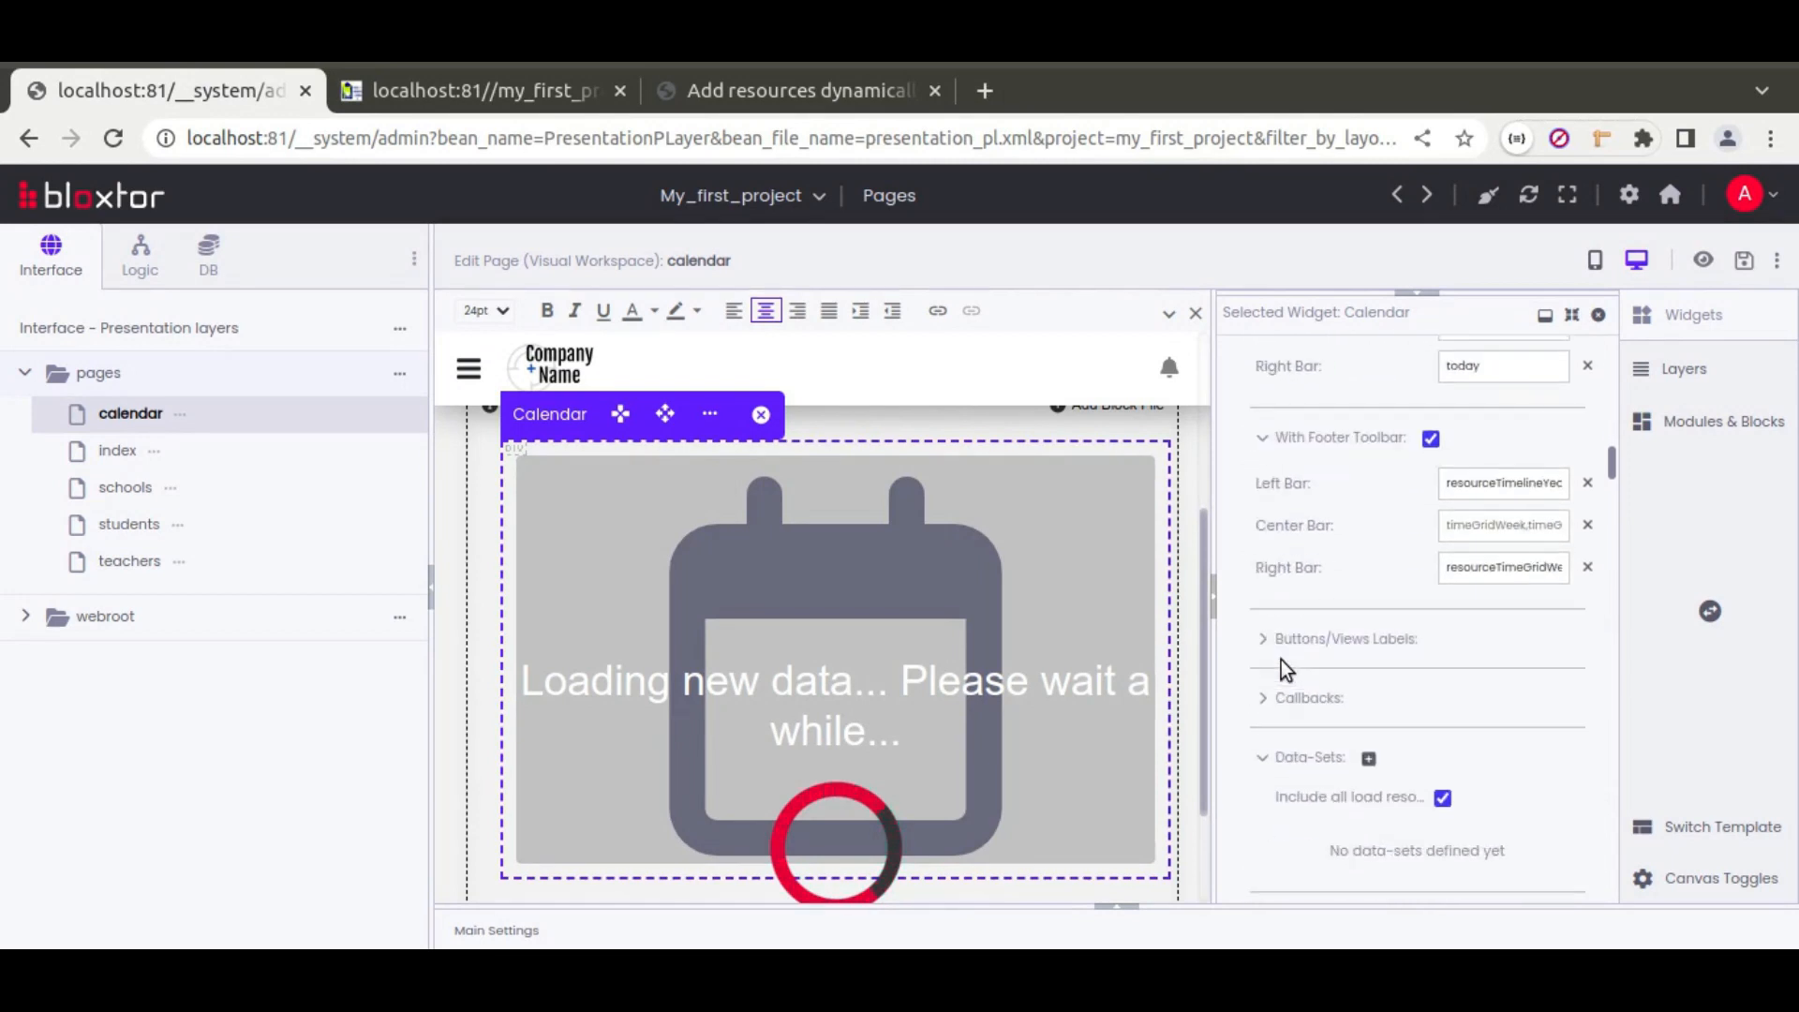
click(1300, 709)
scroll(1265, 658, down, 3)
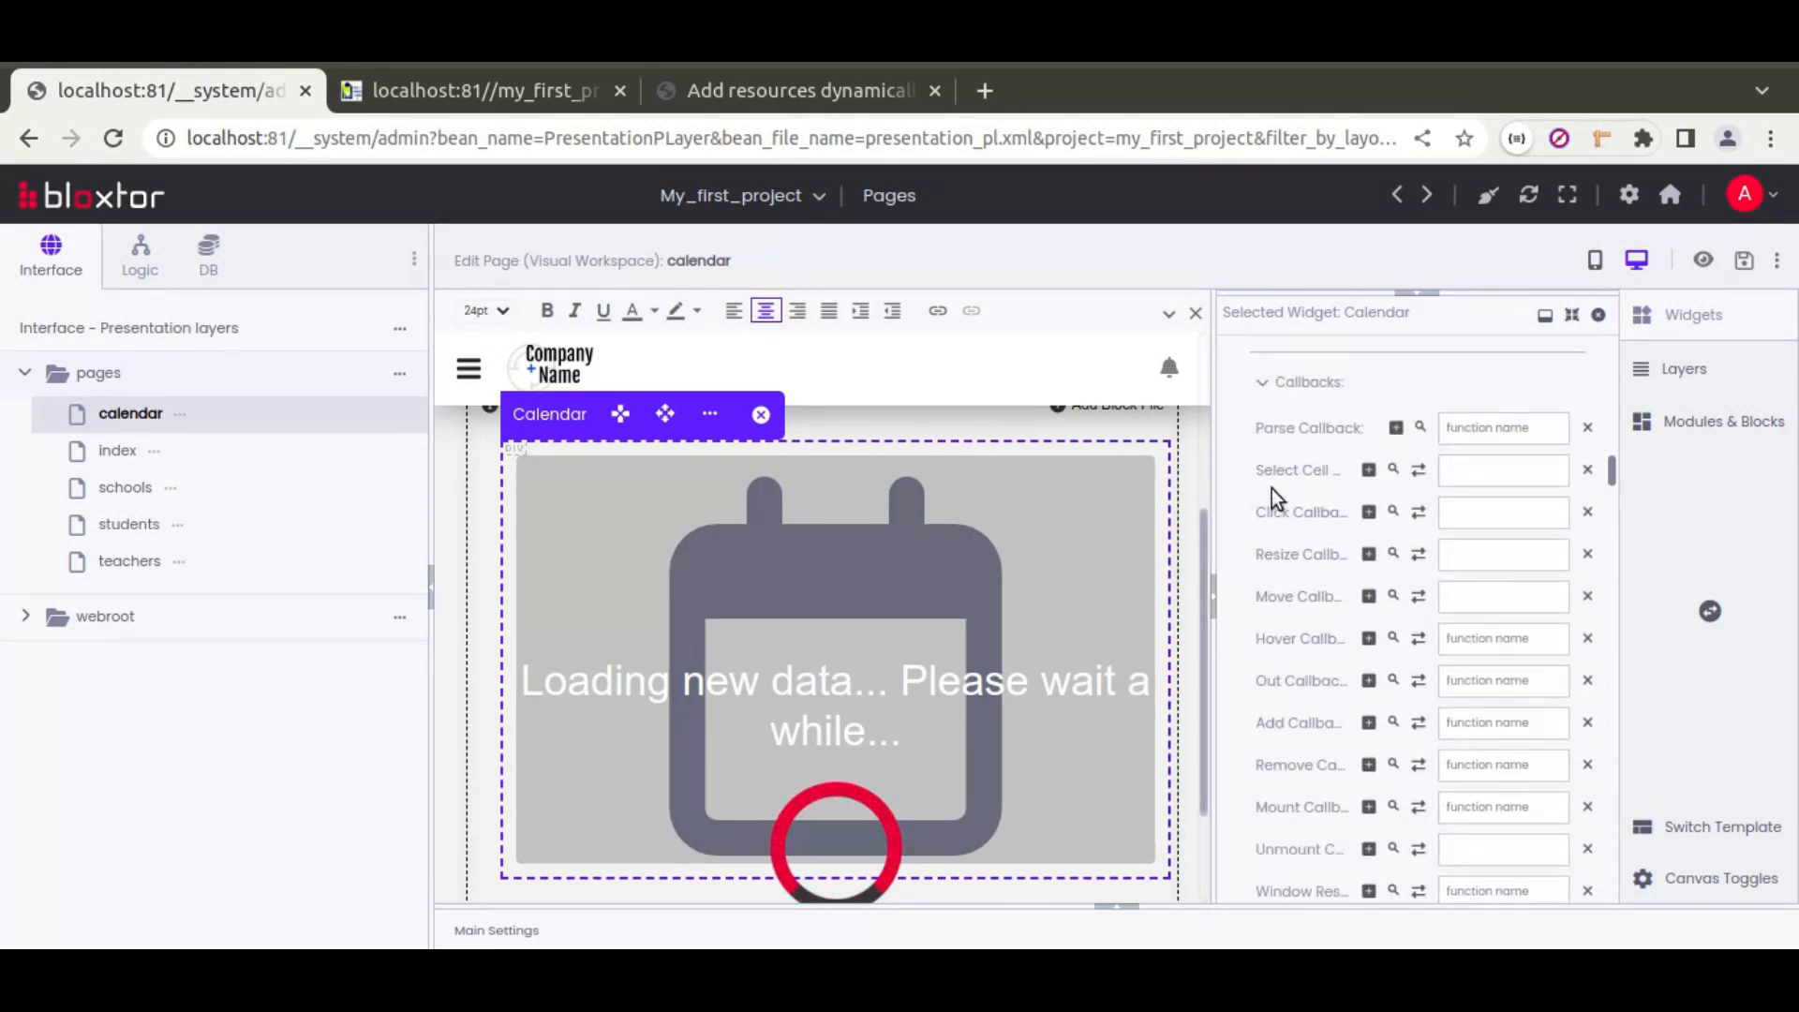
click(1488, 469)
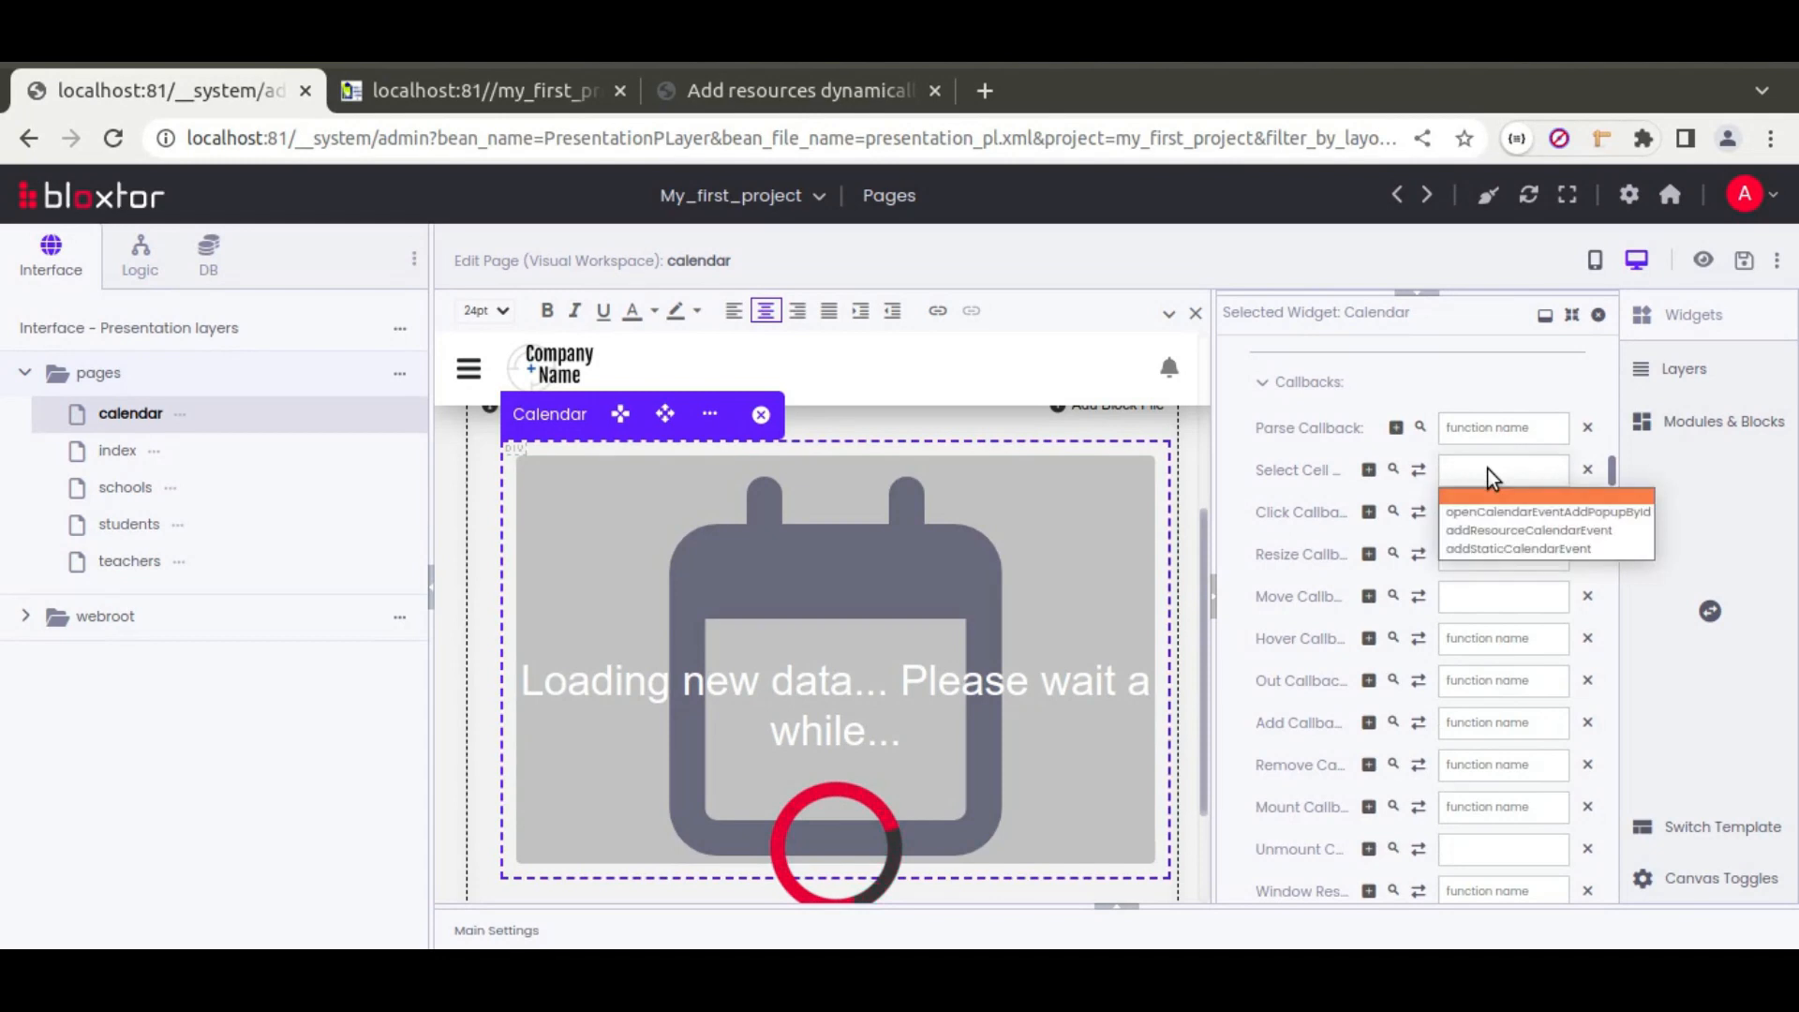
click(1555, 532)
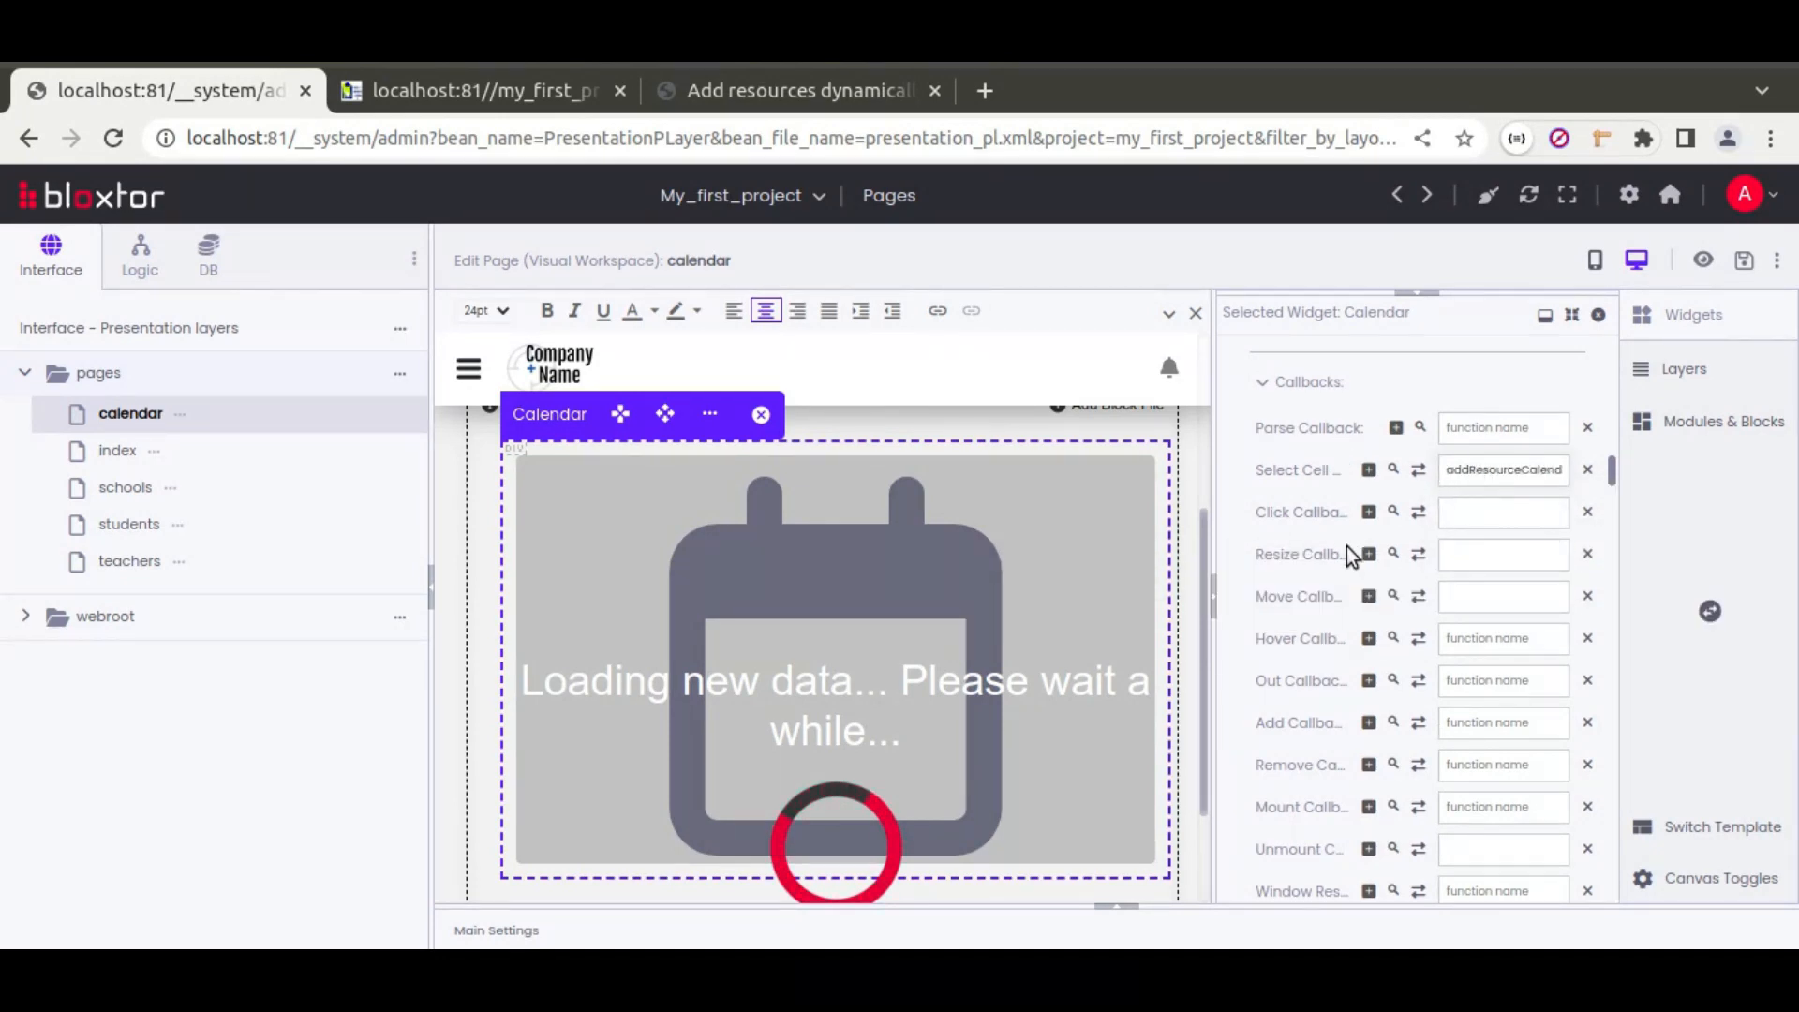
click(1501, 559)
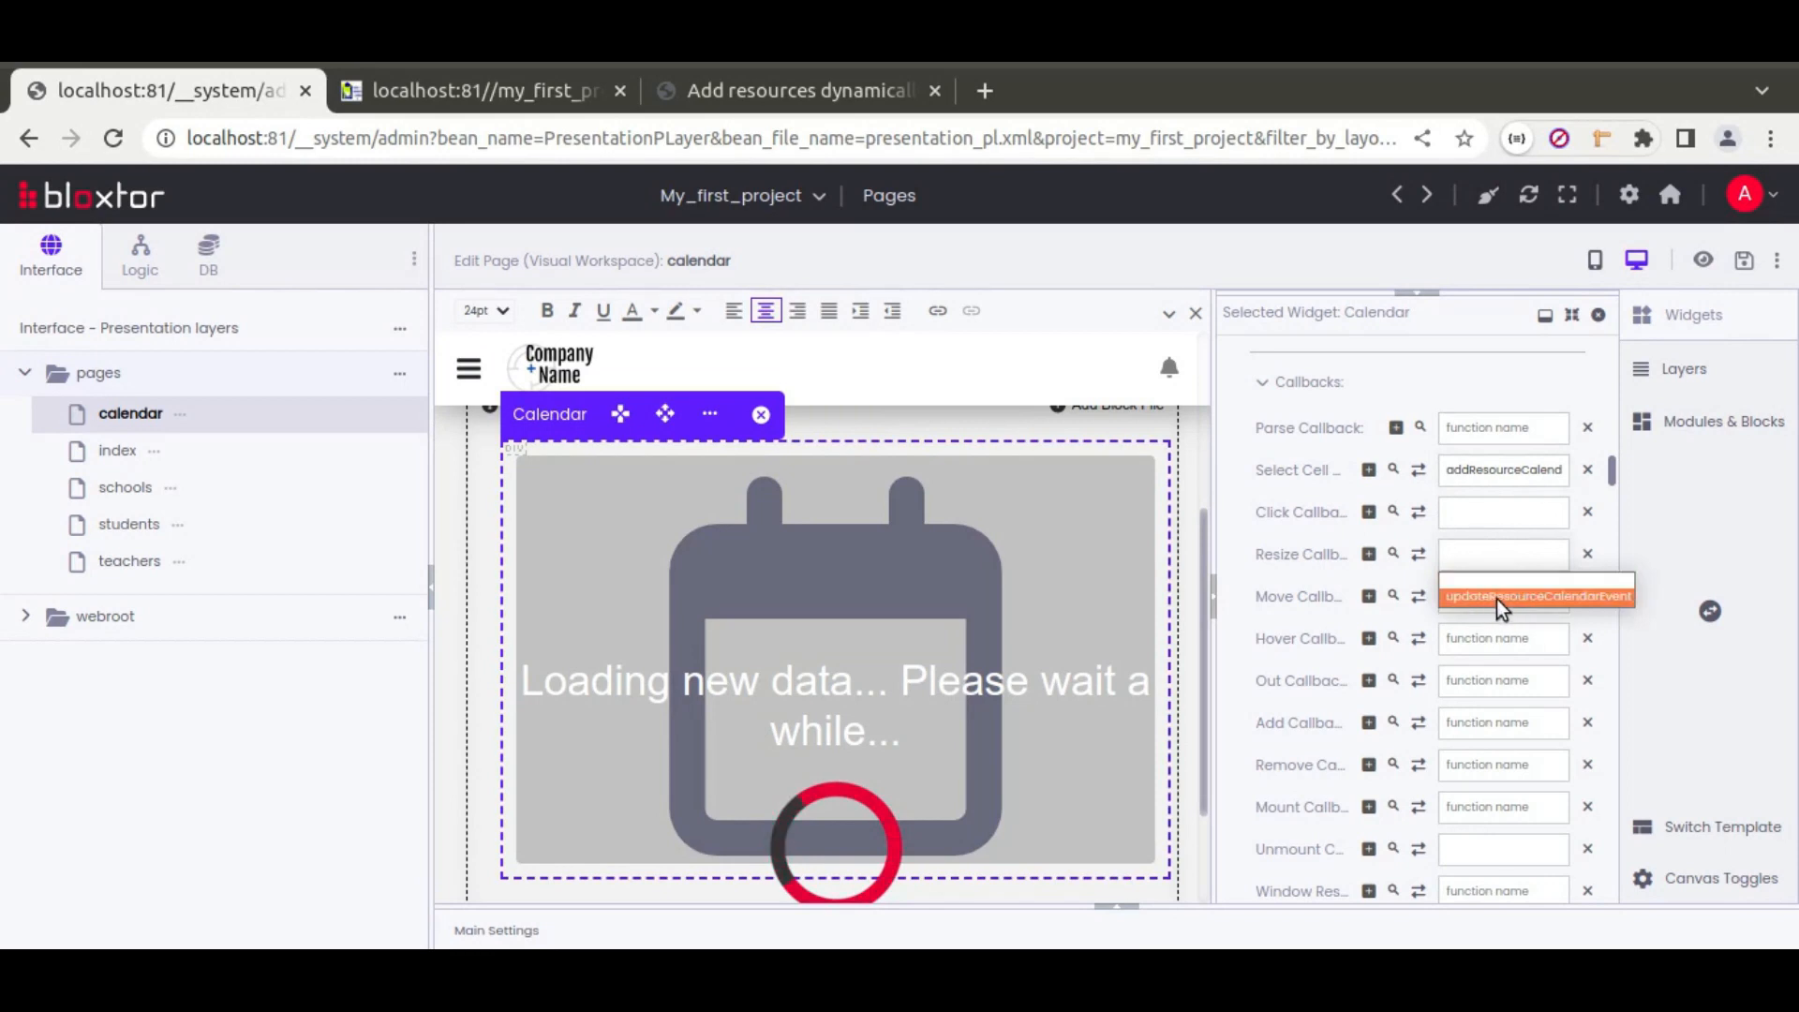
click(1537, 596)
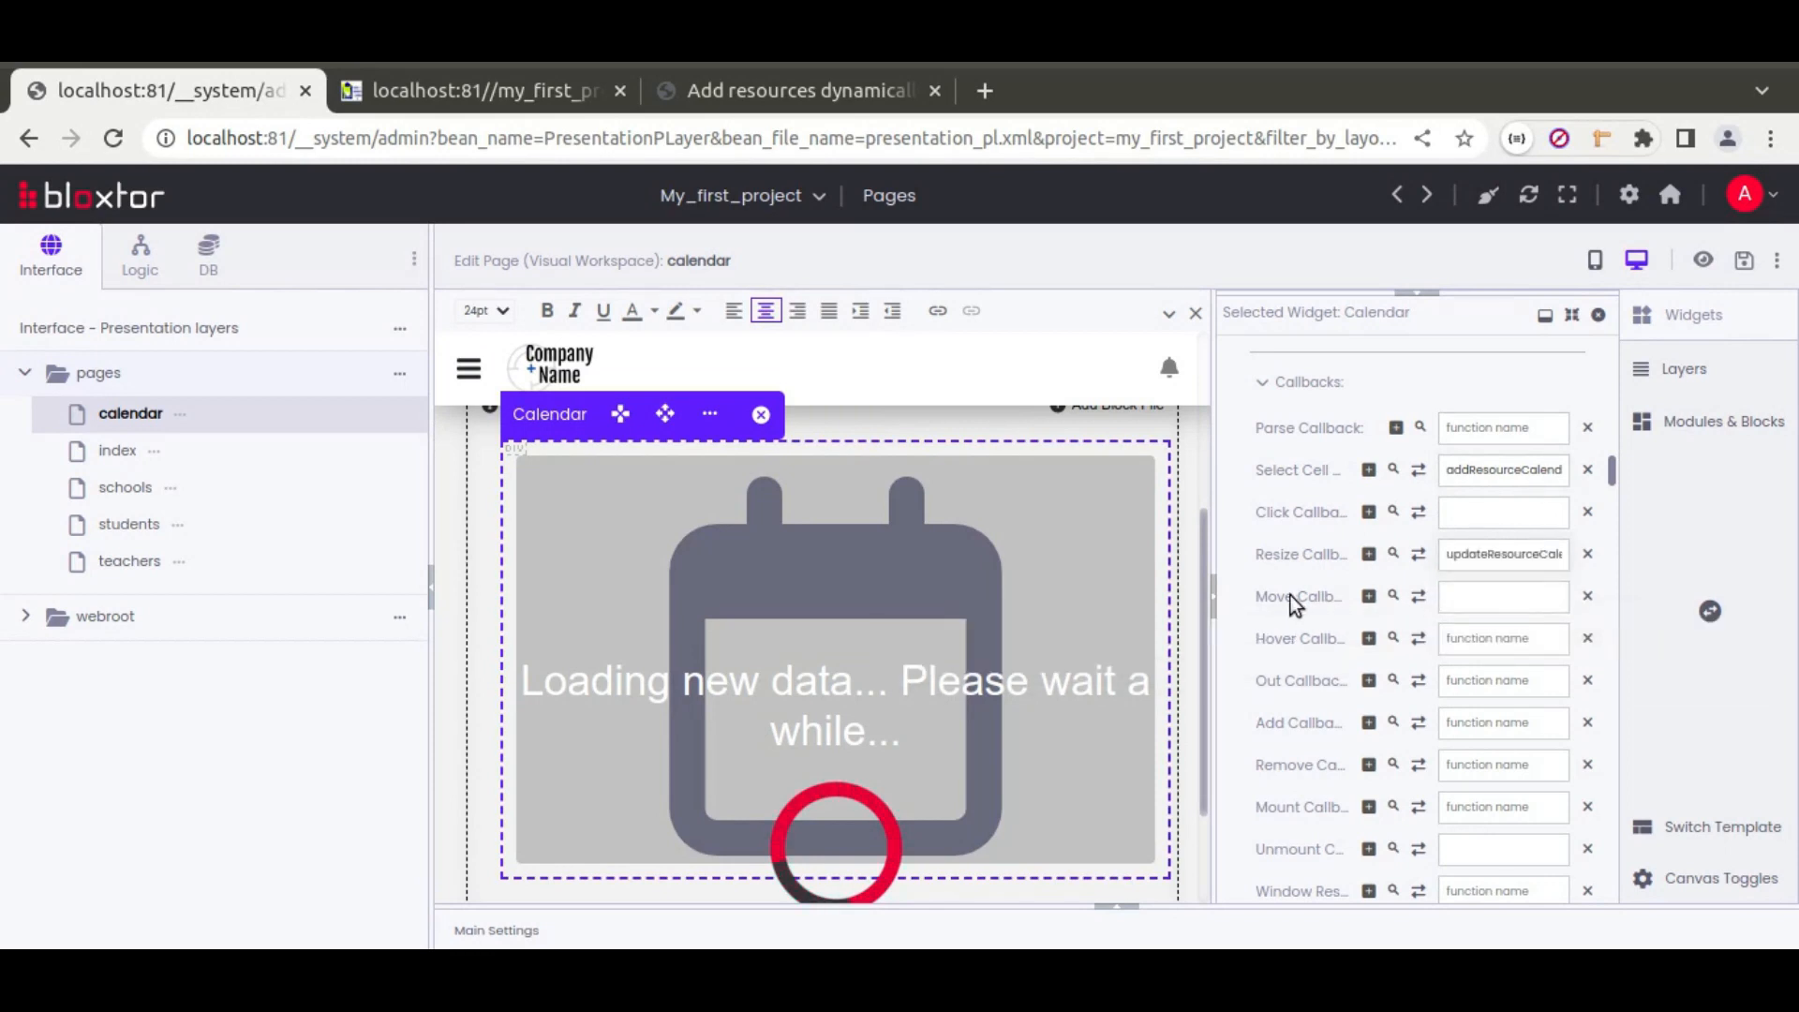
click(1477, 595)
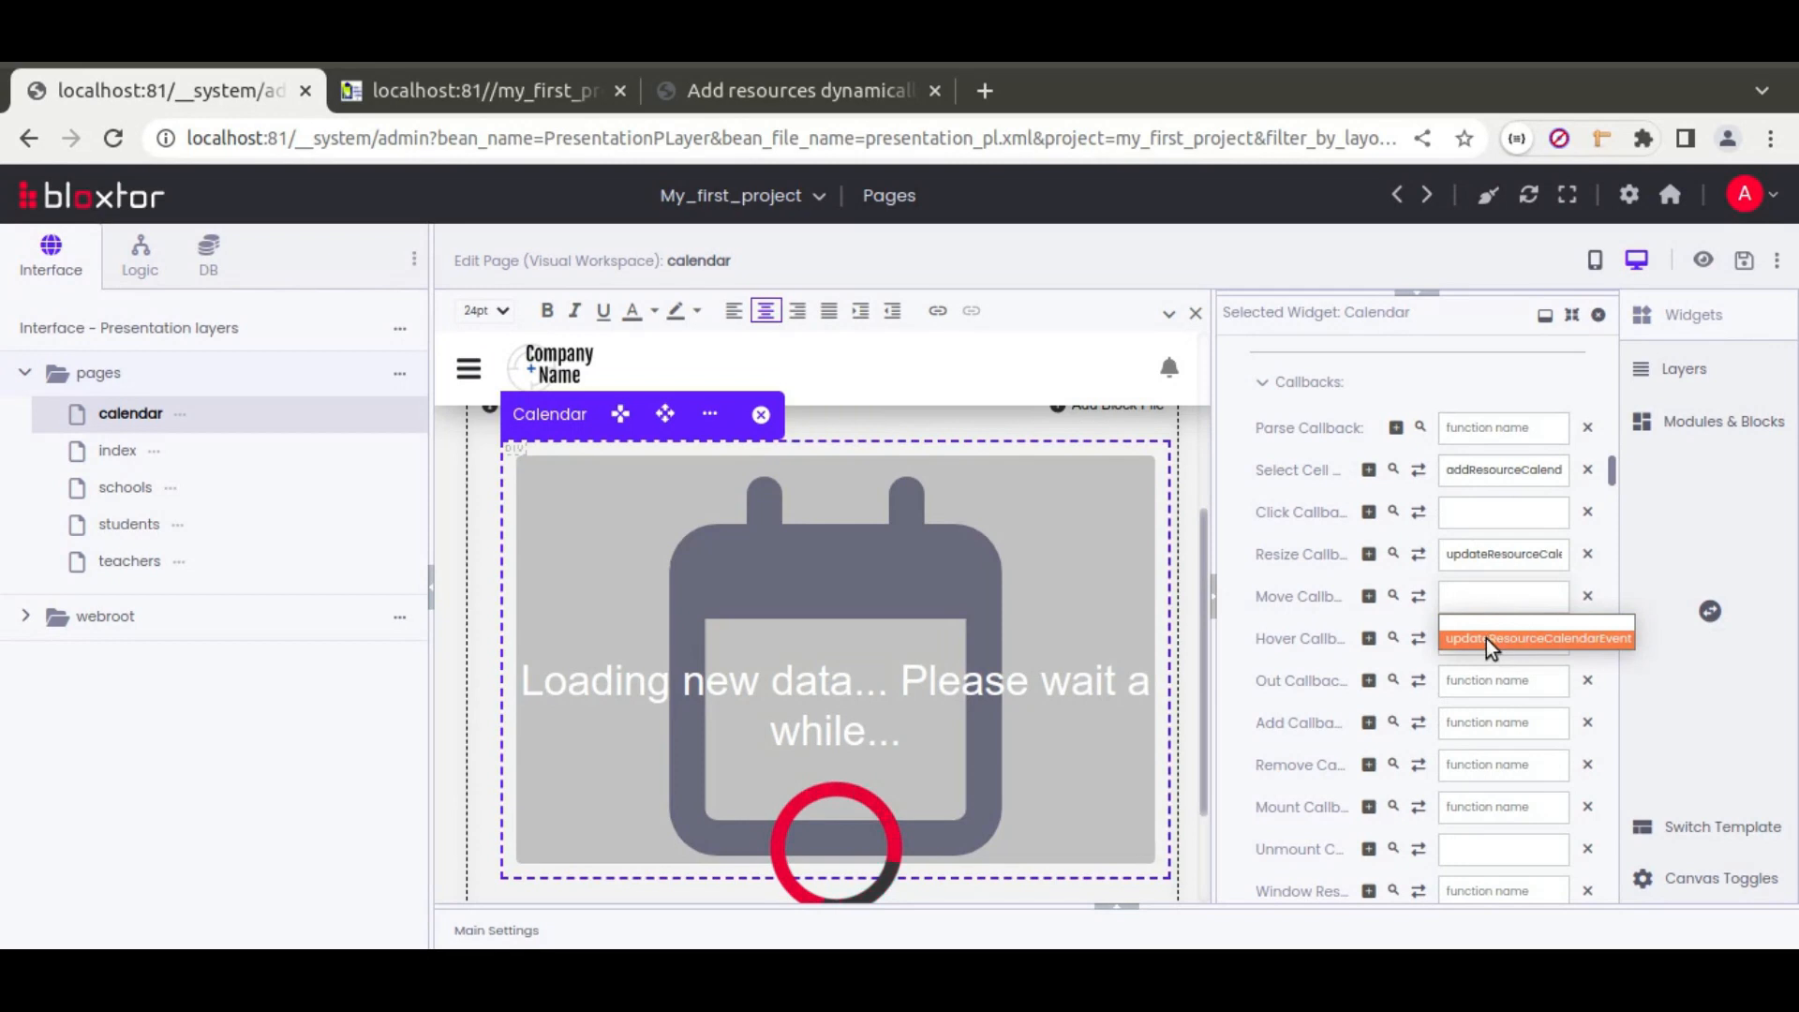
click(1555, 641)
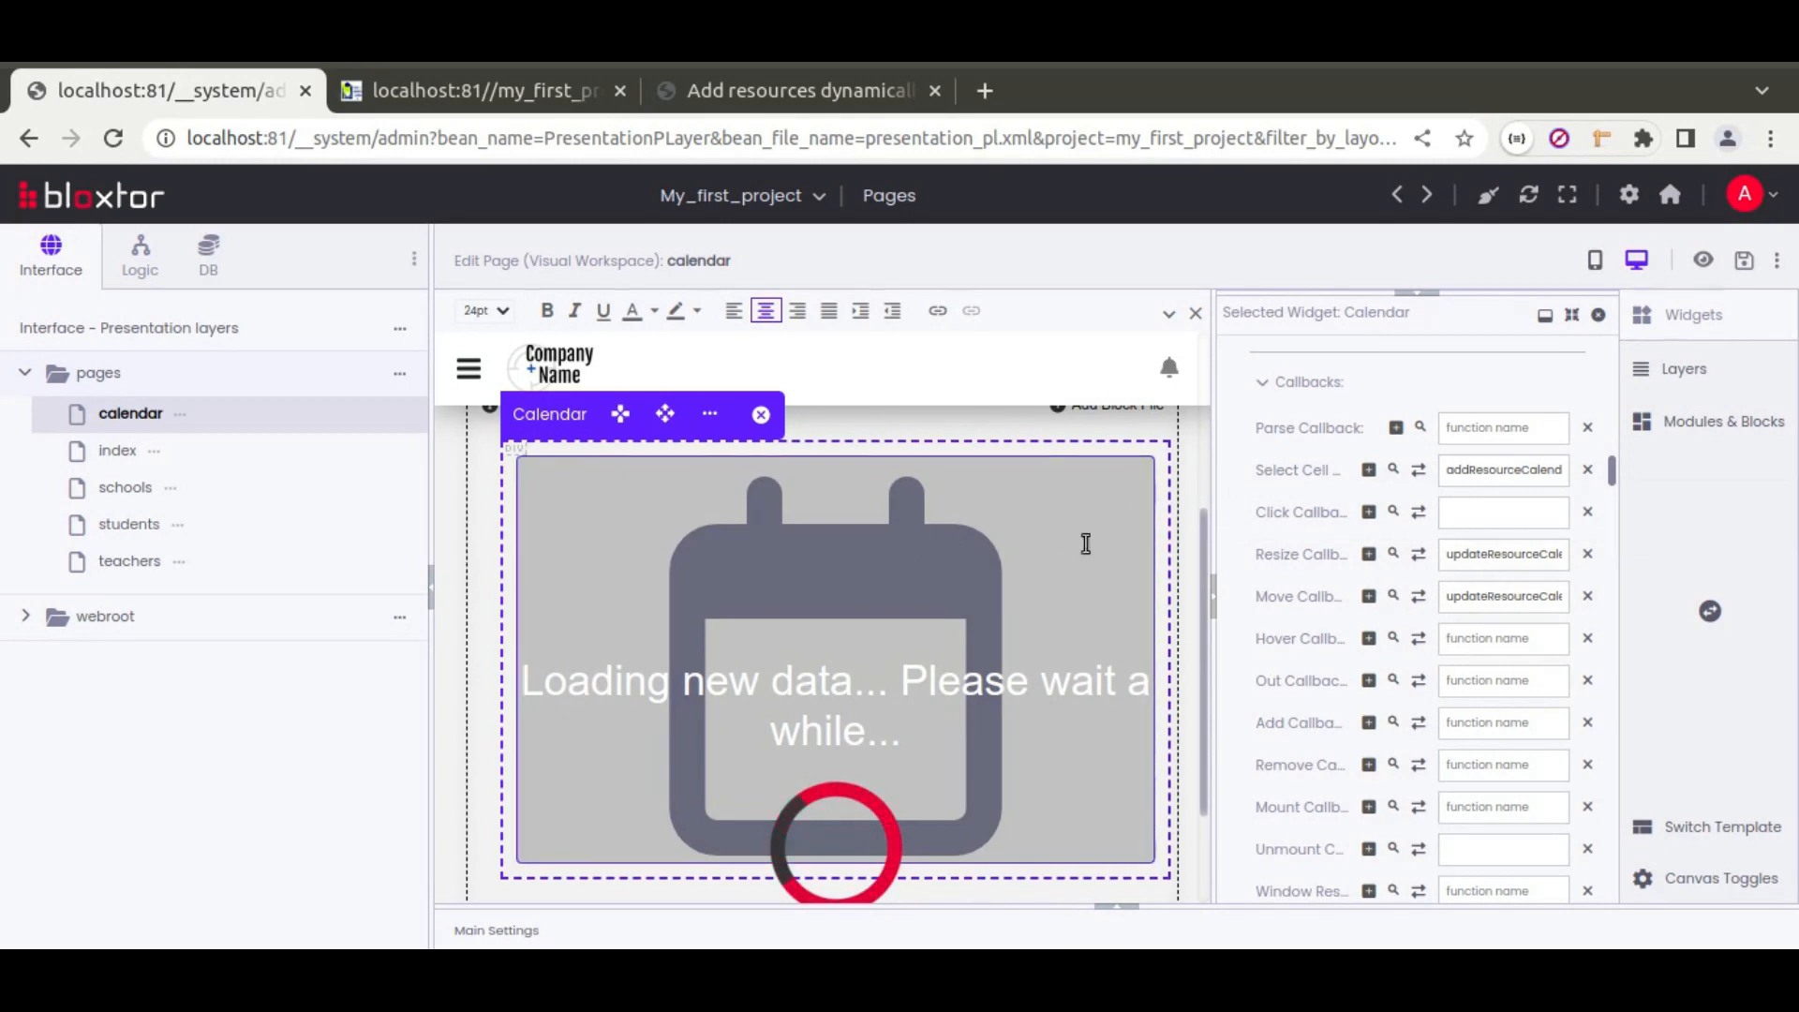
scroll(1238, 576, up, 8)
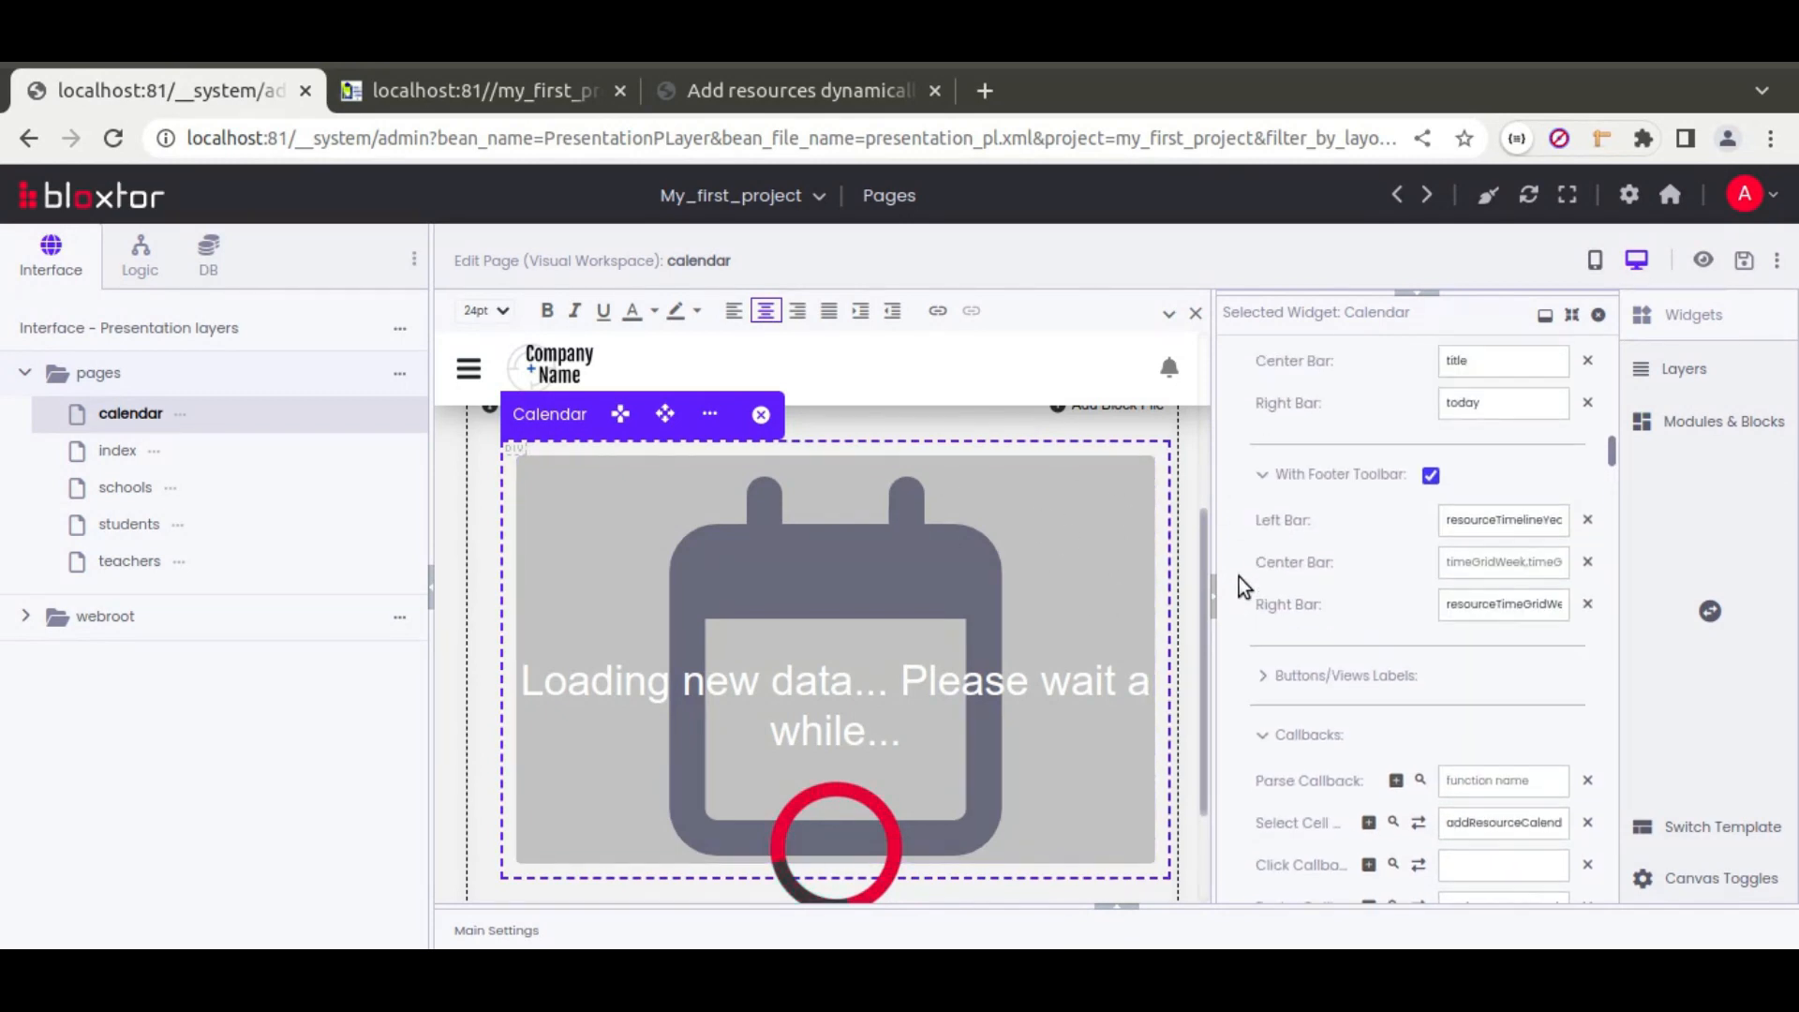
scroll(1239, 577, up, 10)
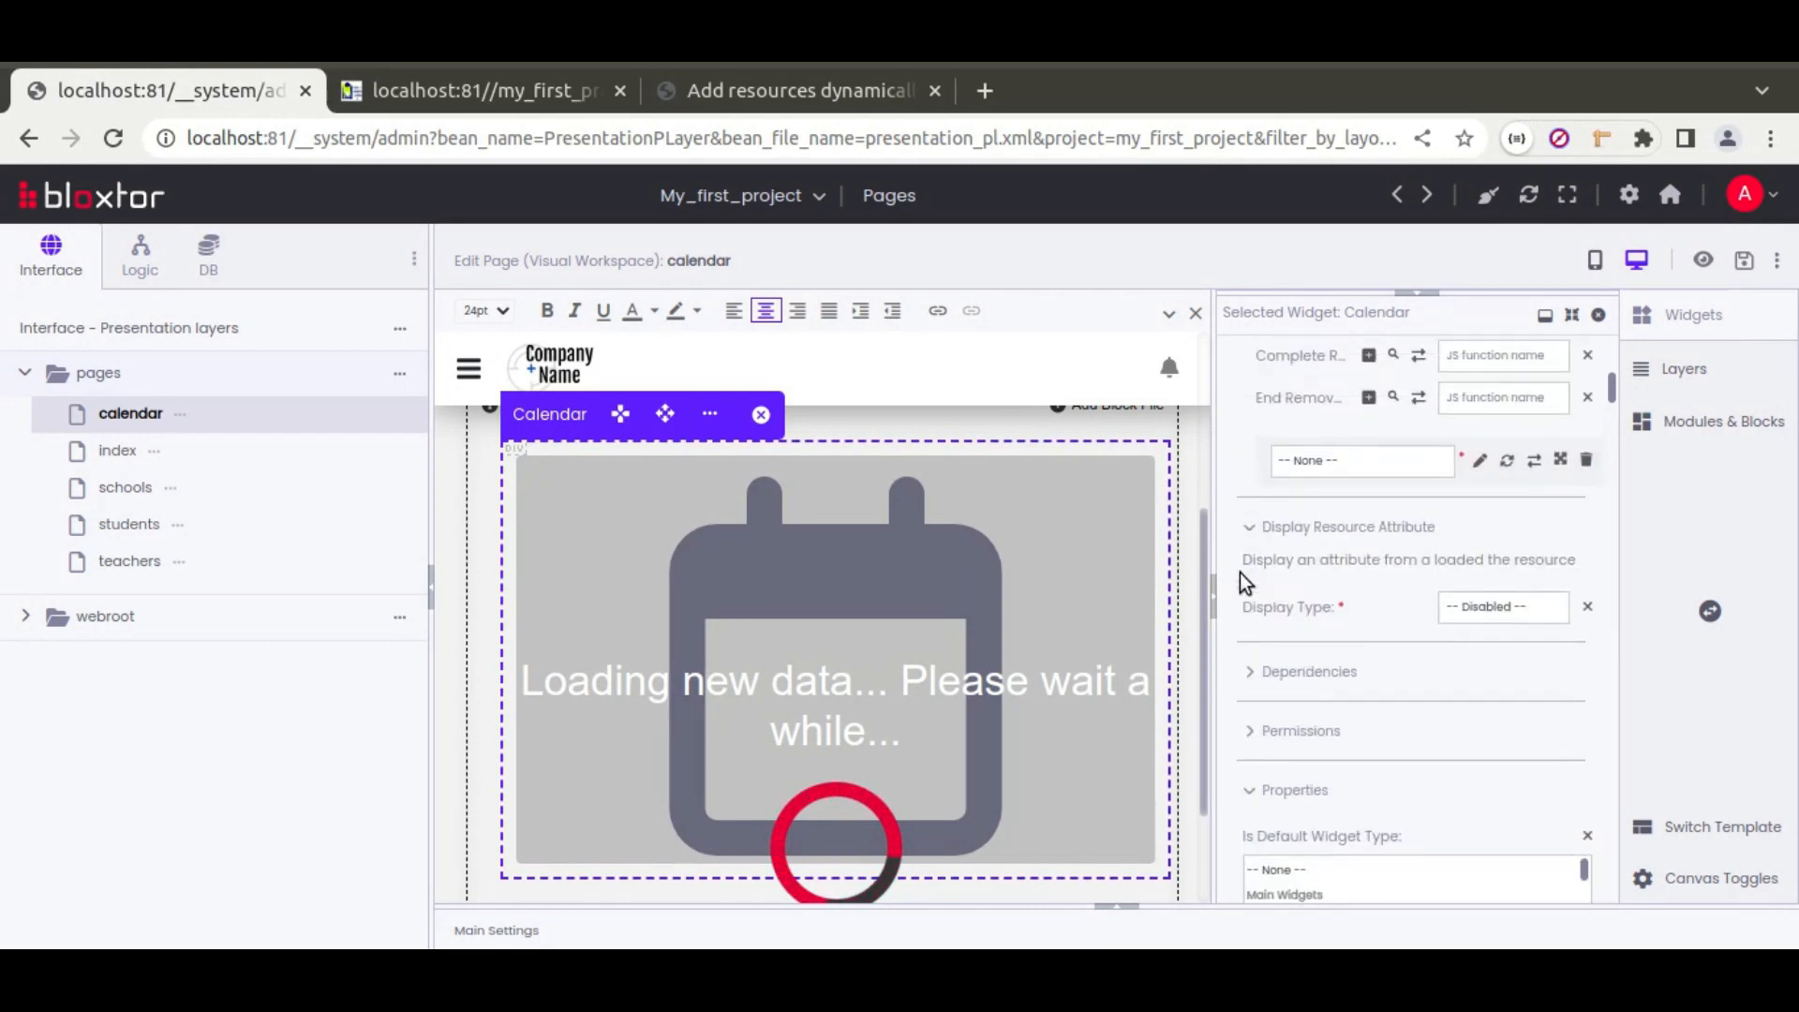
scroll(1240, 572, up, 8)
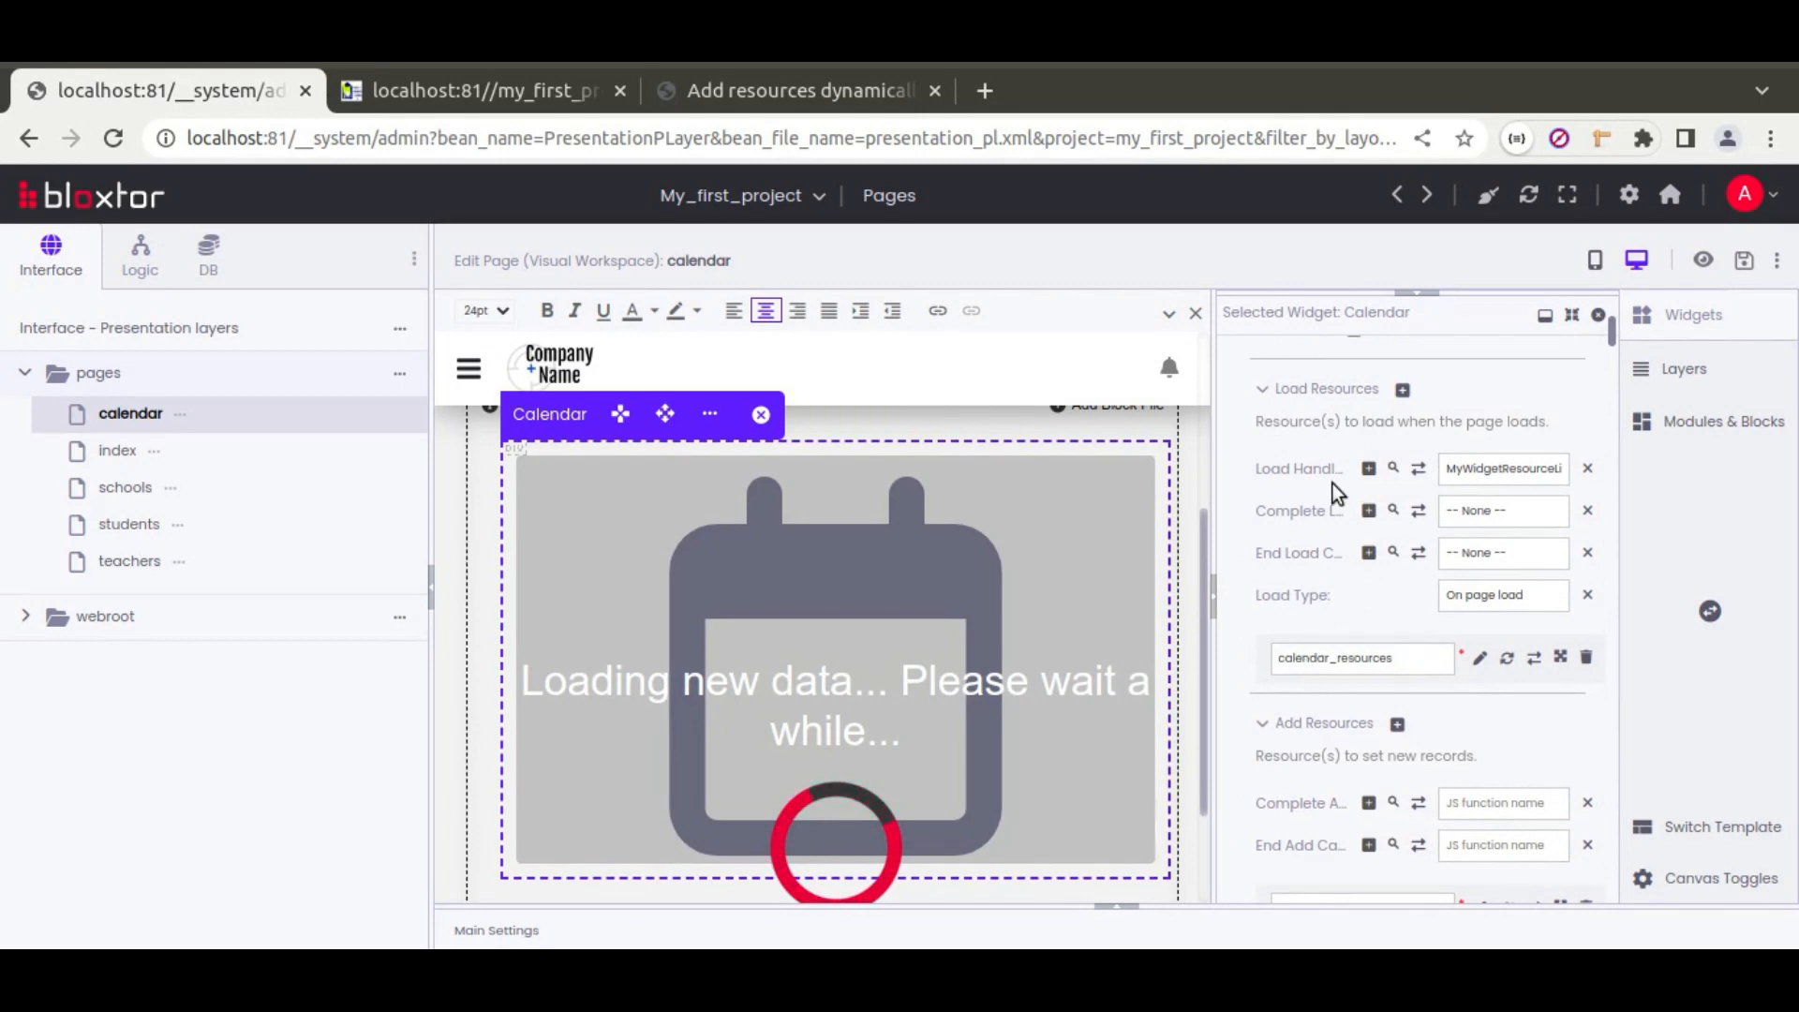
scroll(1260, 624, down, 3)
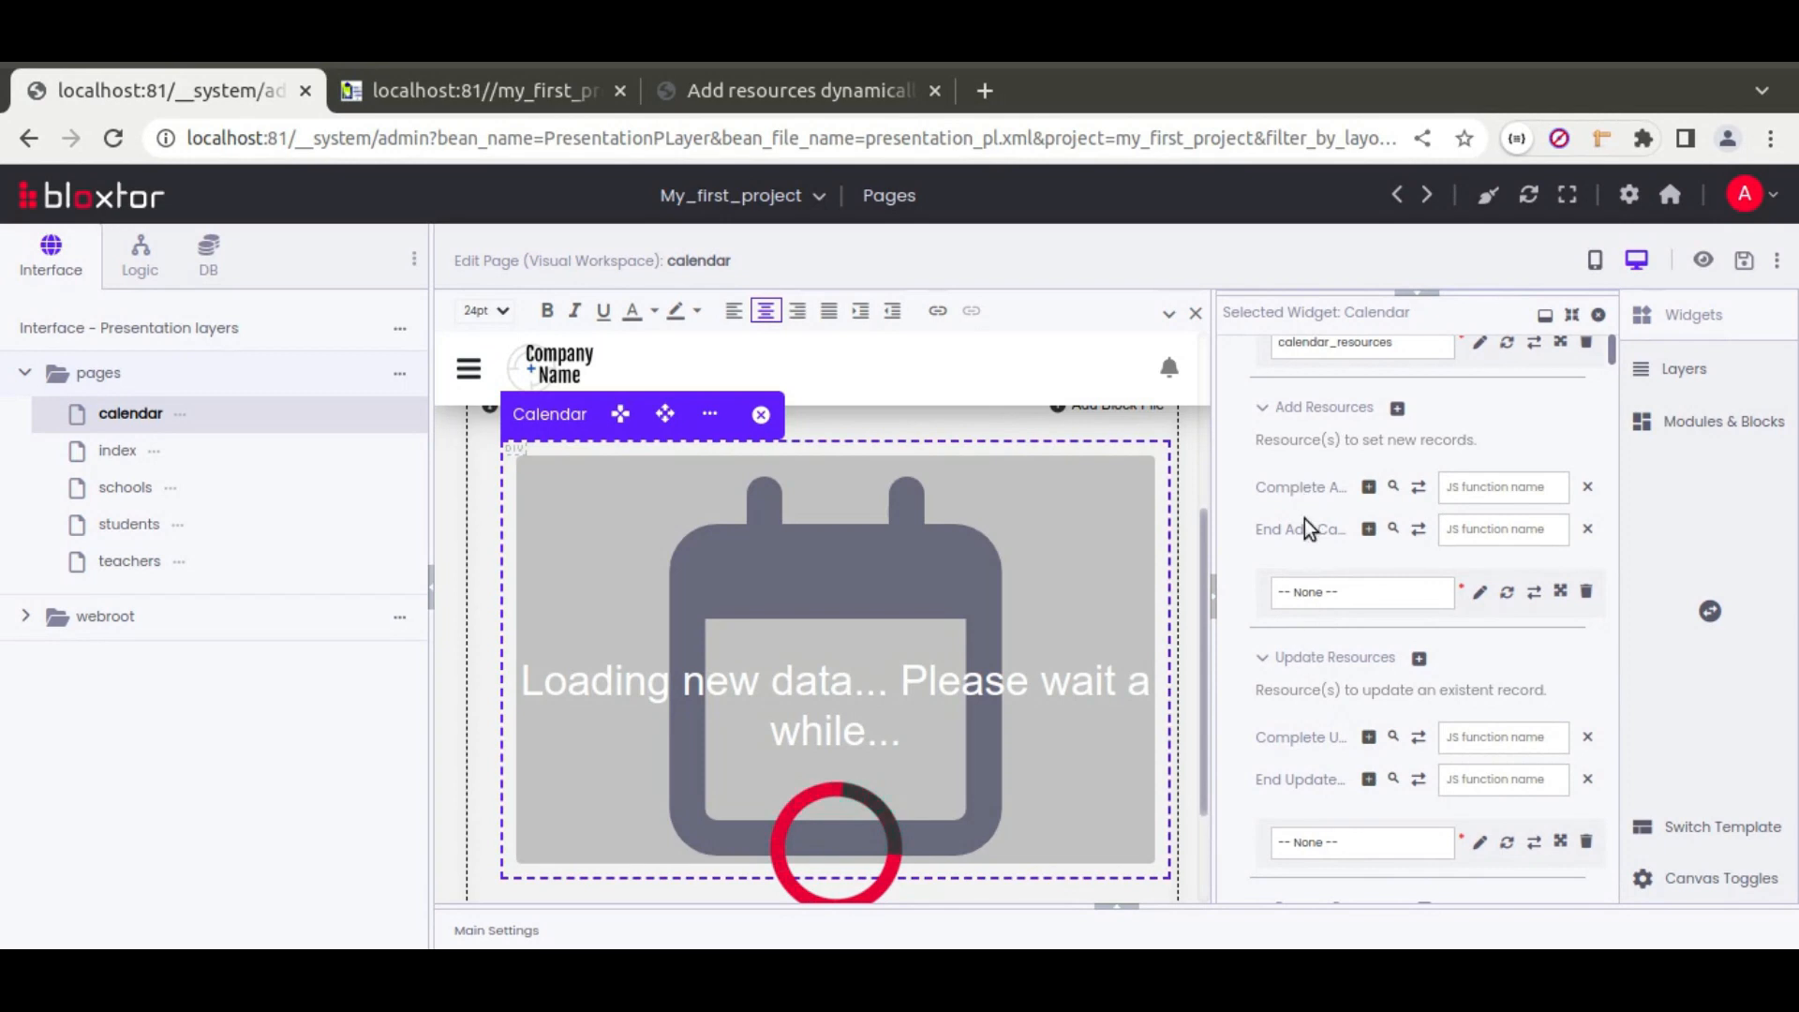
Step: Automatically add a calendar_event table under MySQL Tables and expand its default columns
click(210, 259)
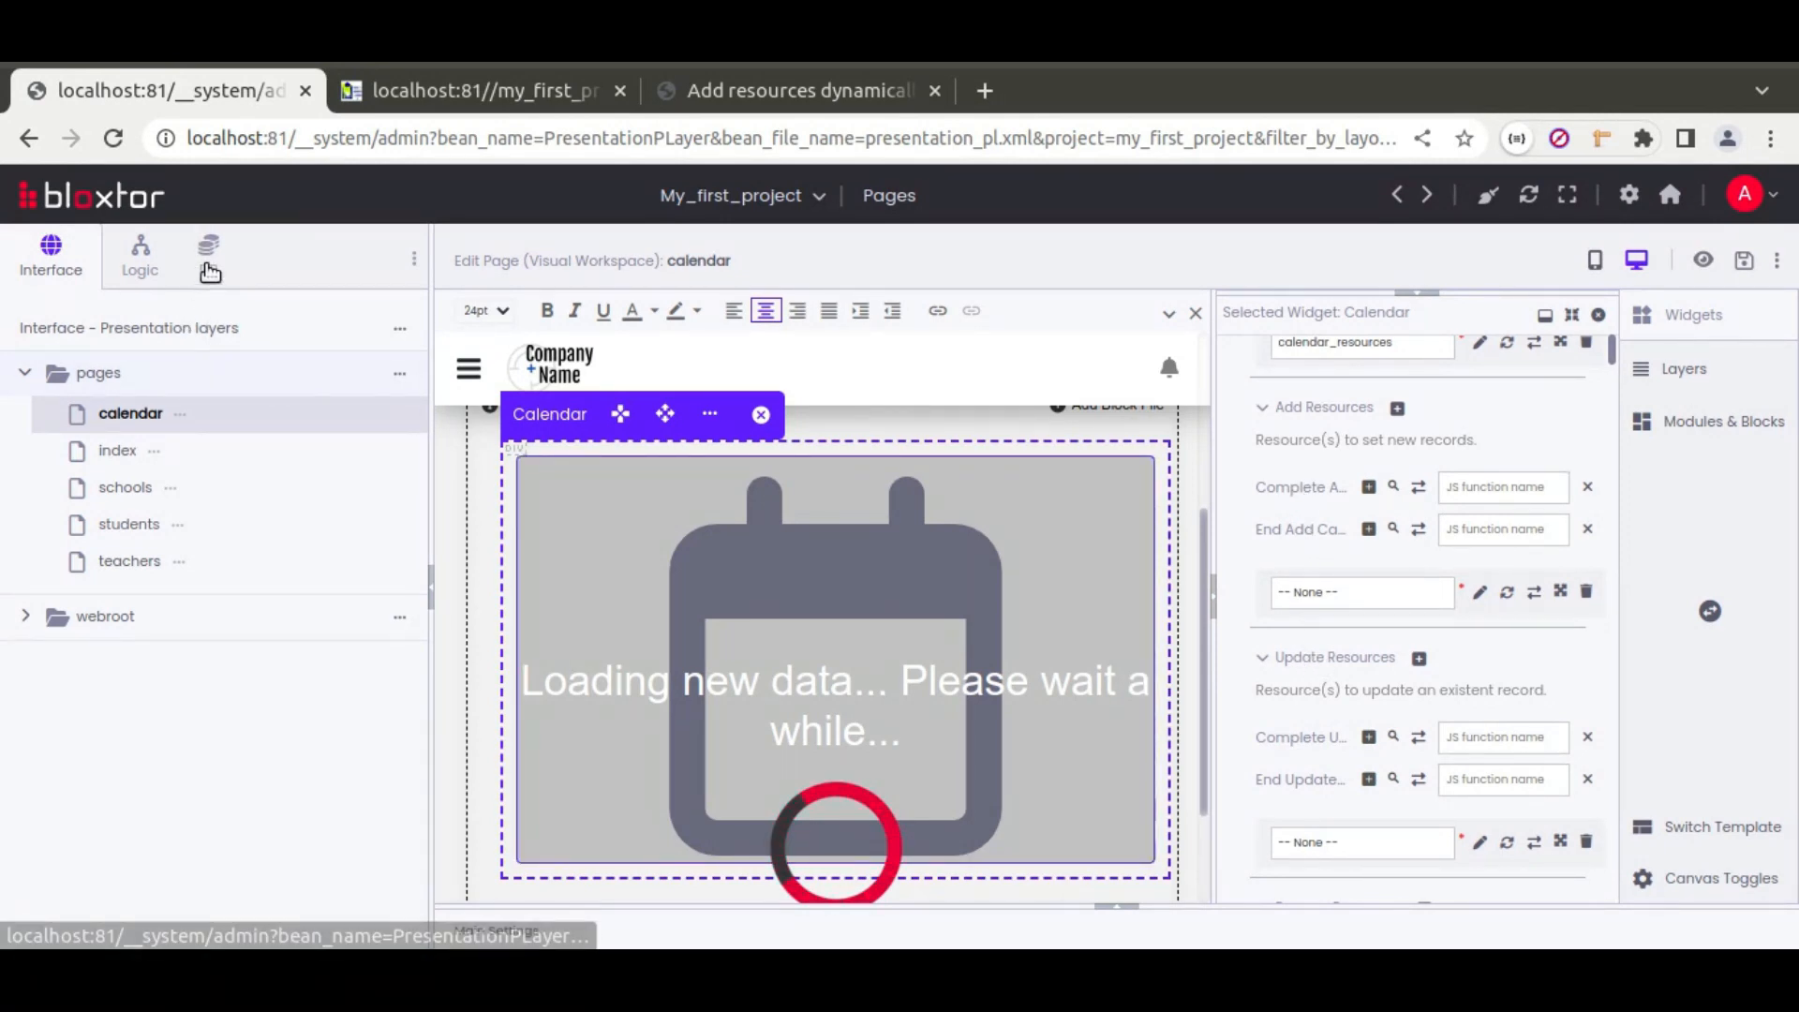
click(27, 374)
click(57, 410)
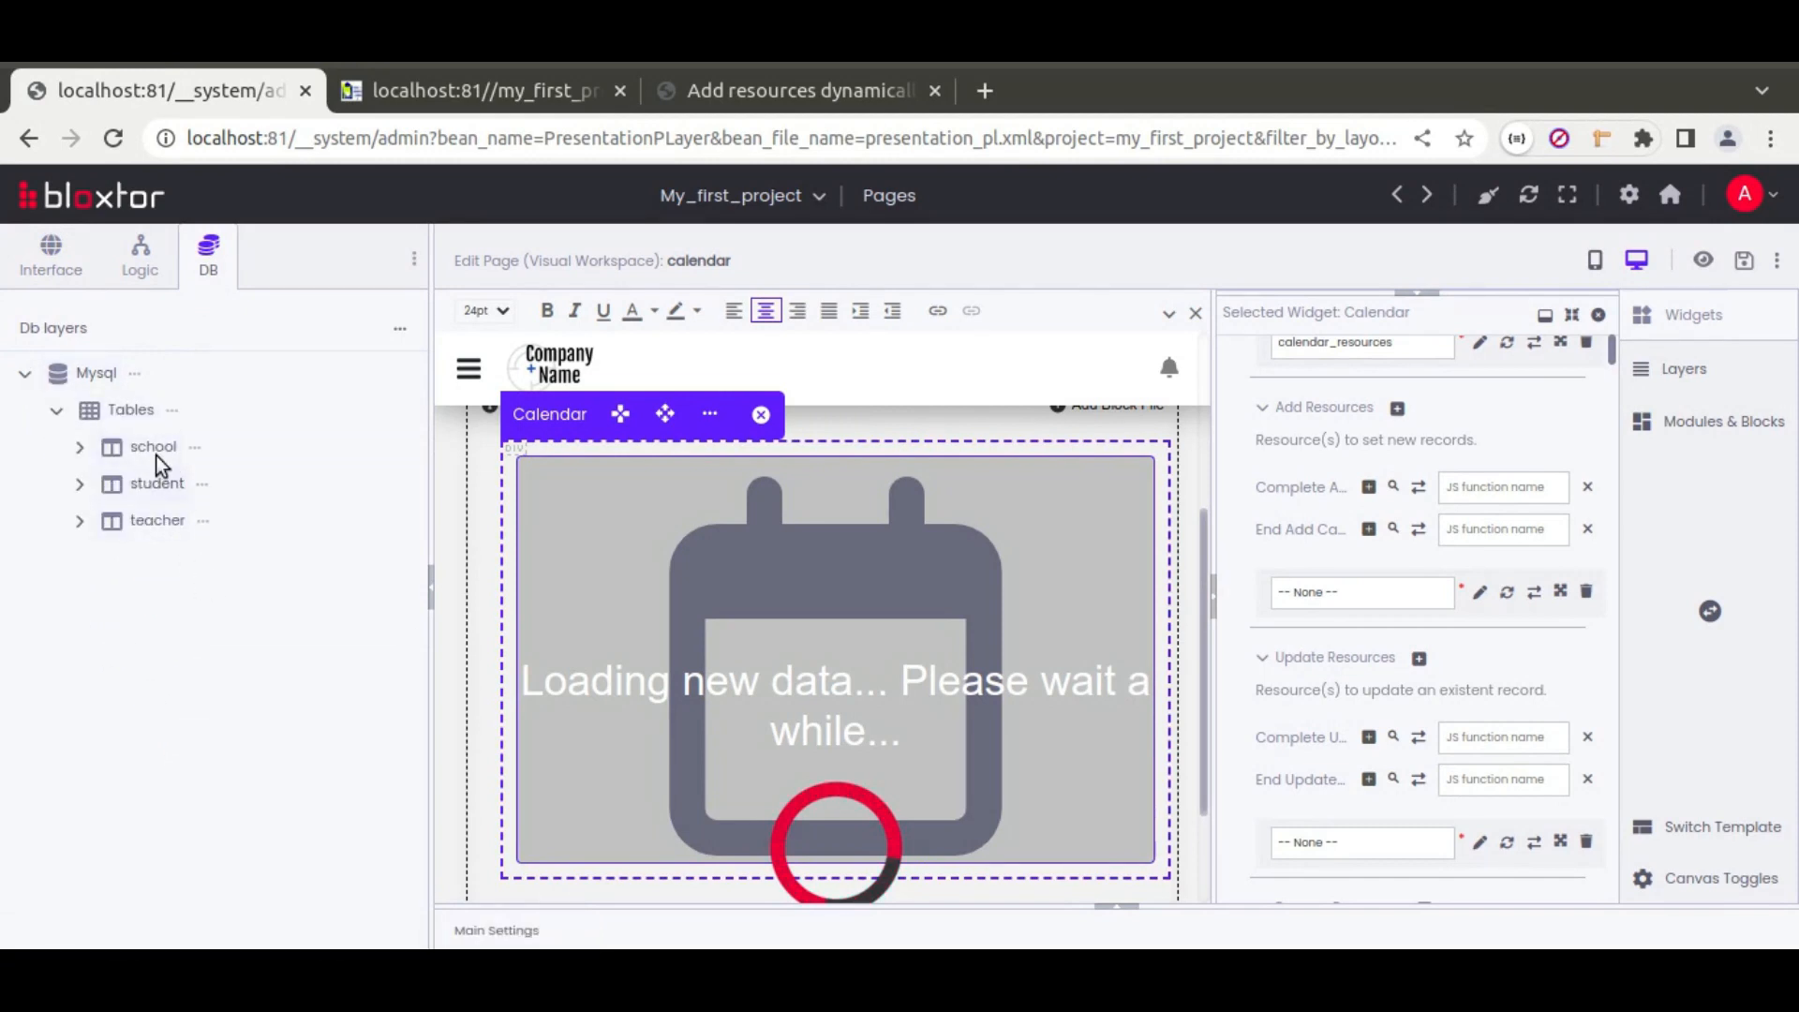
click(181, 413)
click(309, 438)
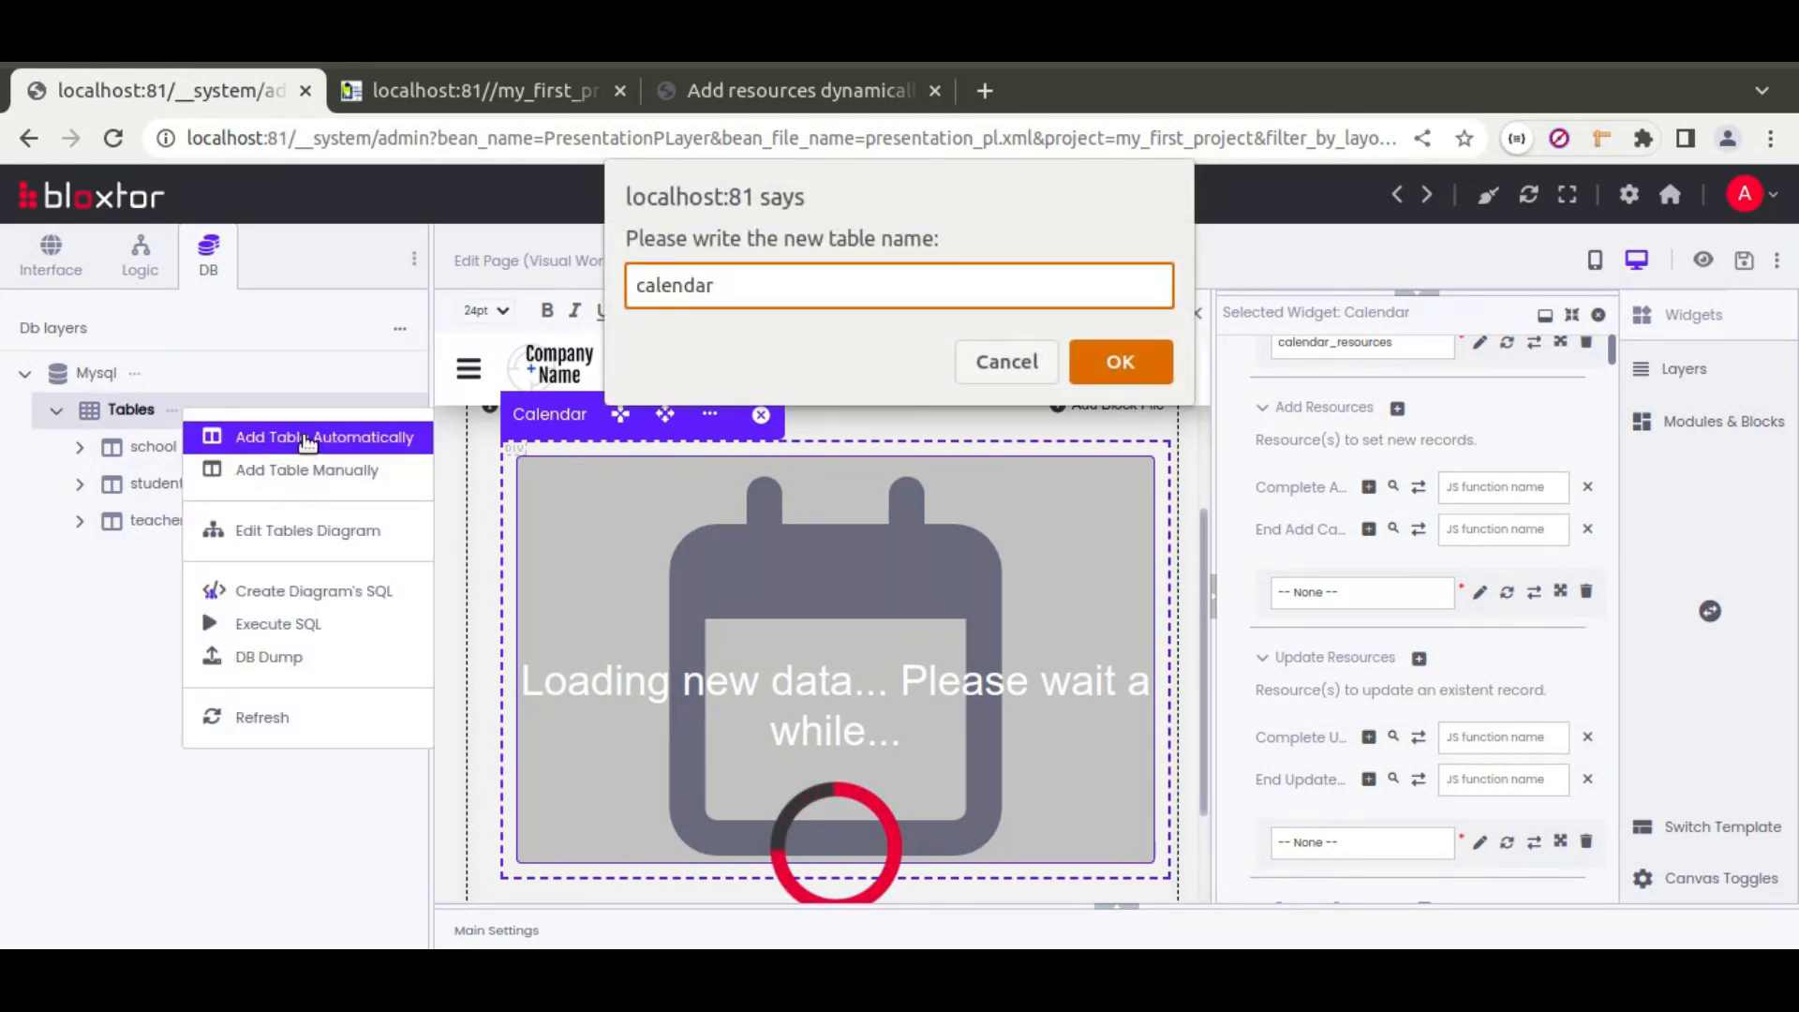
text(calendar_event)
key(Return)
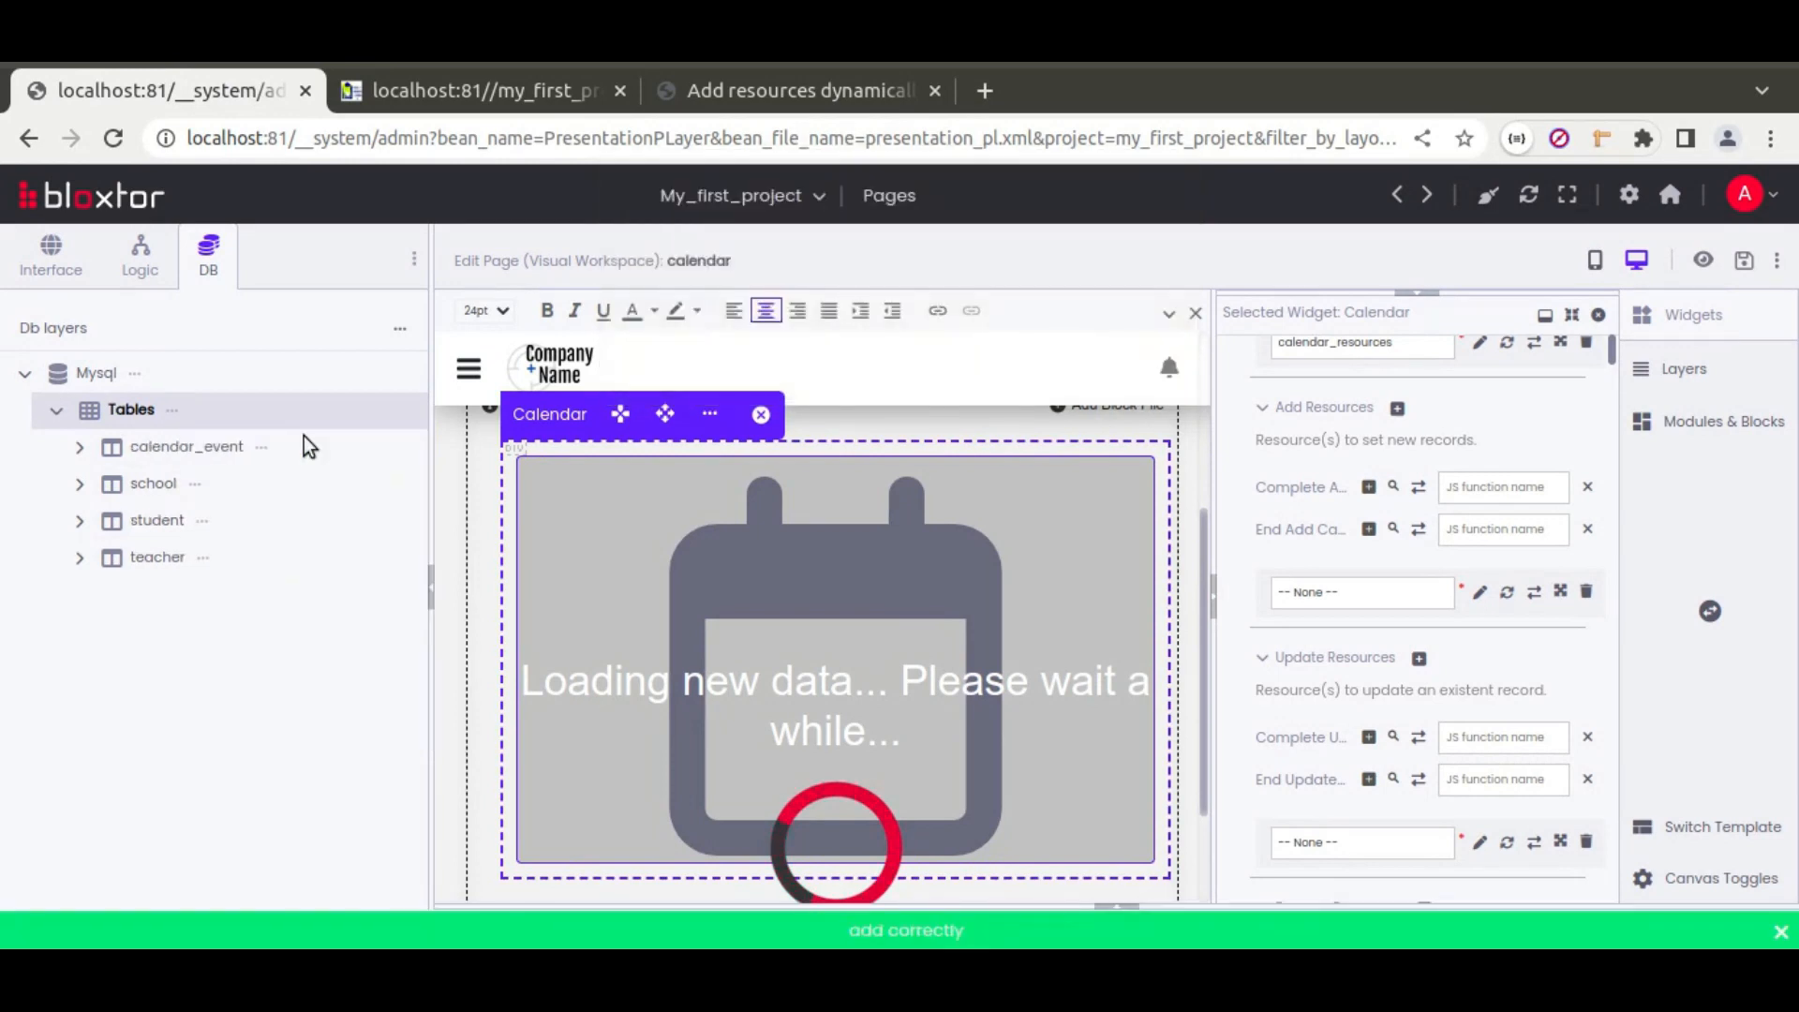
click(79, 448)
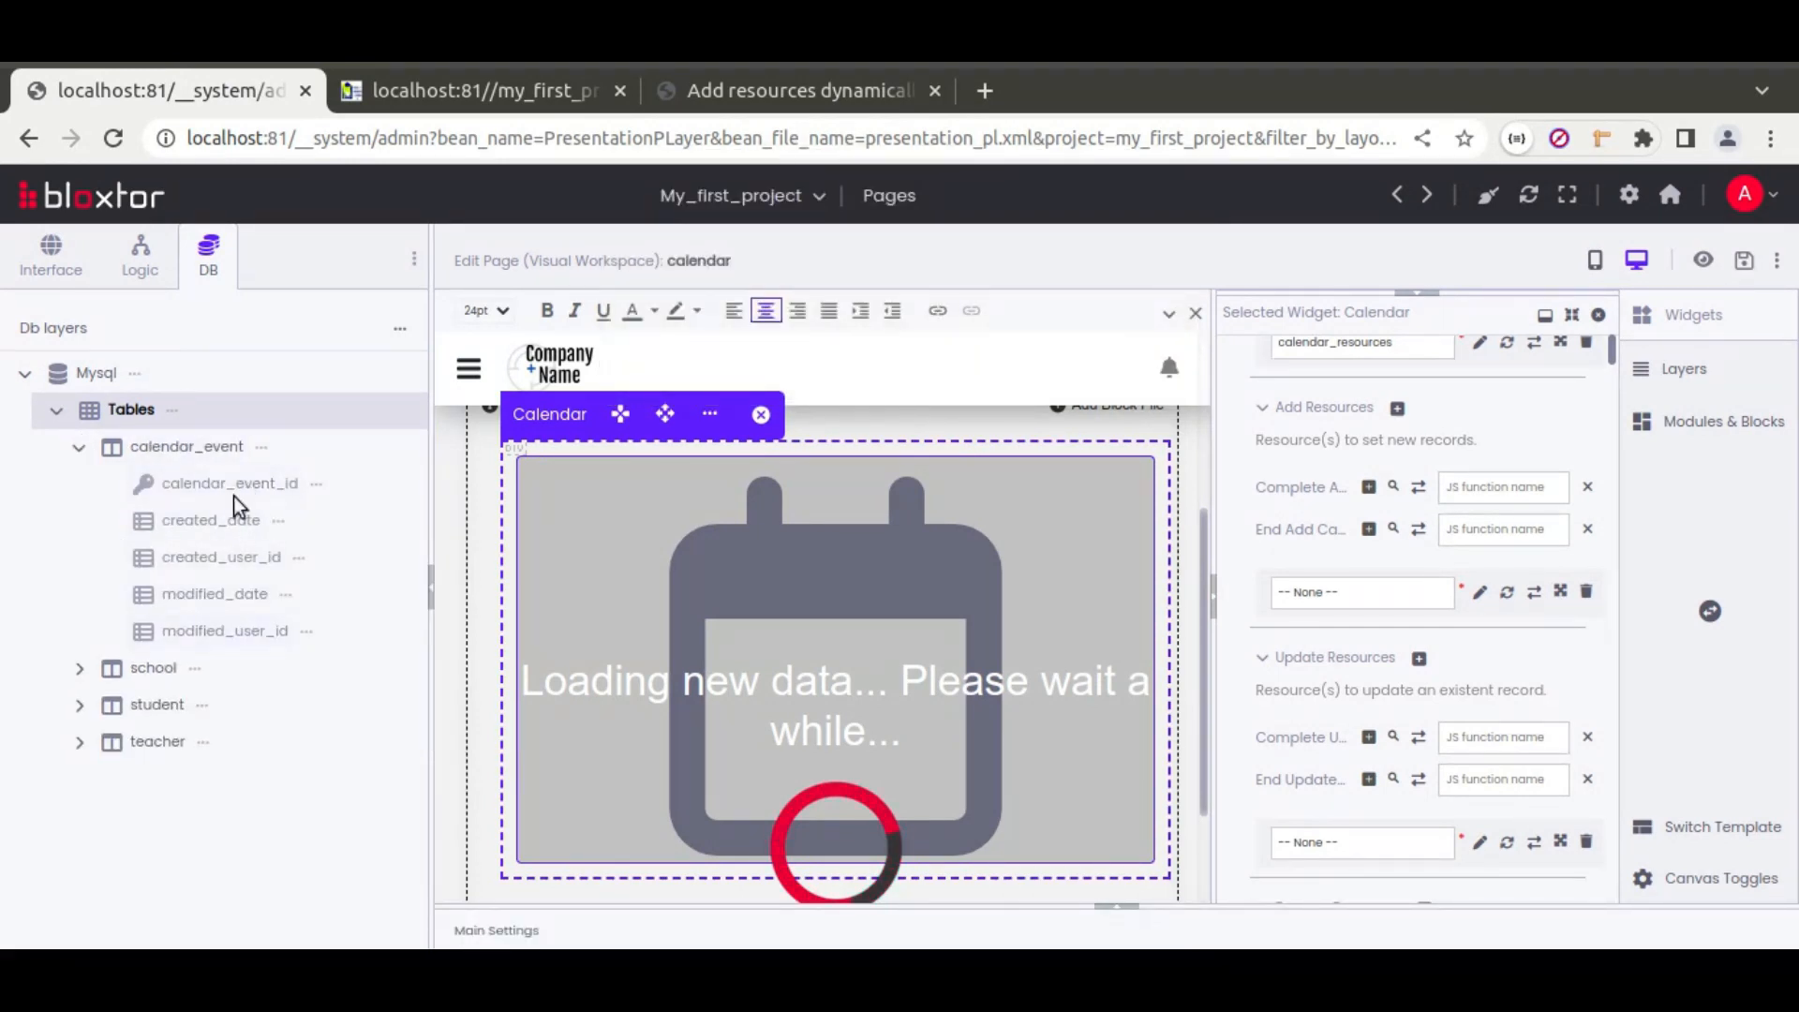
Step: Add title and start_date columns to the calendar_event table
click(260, 447)
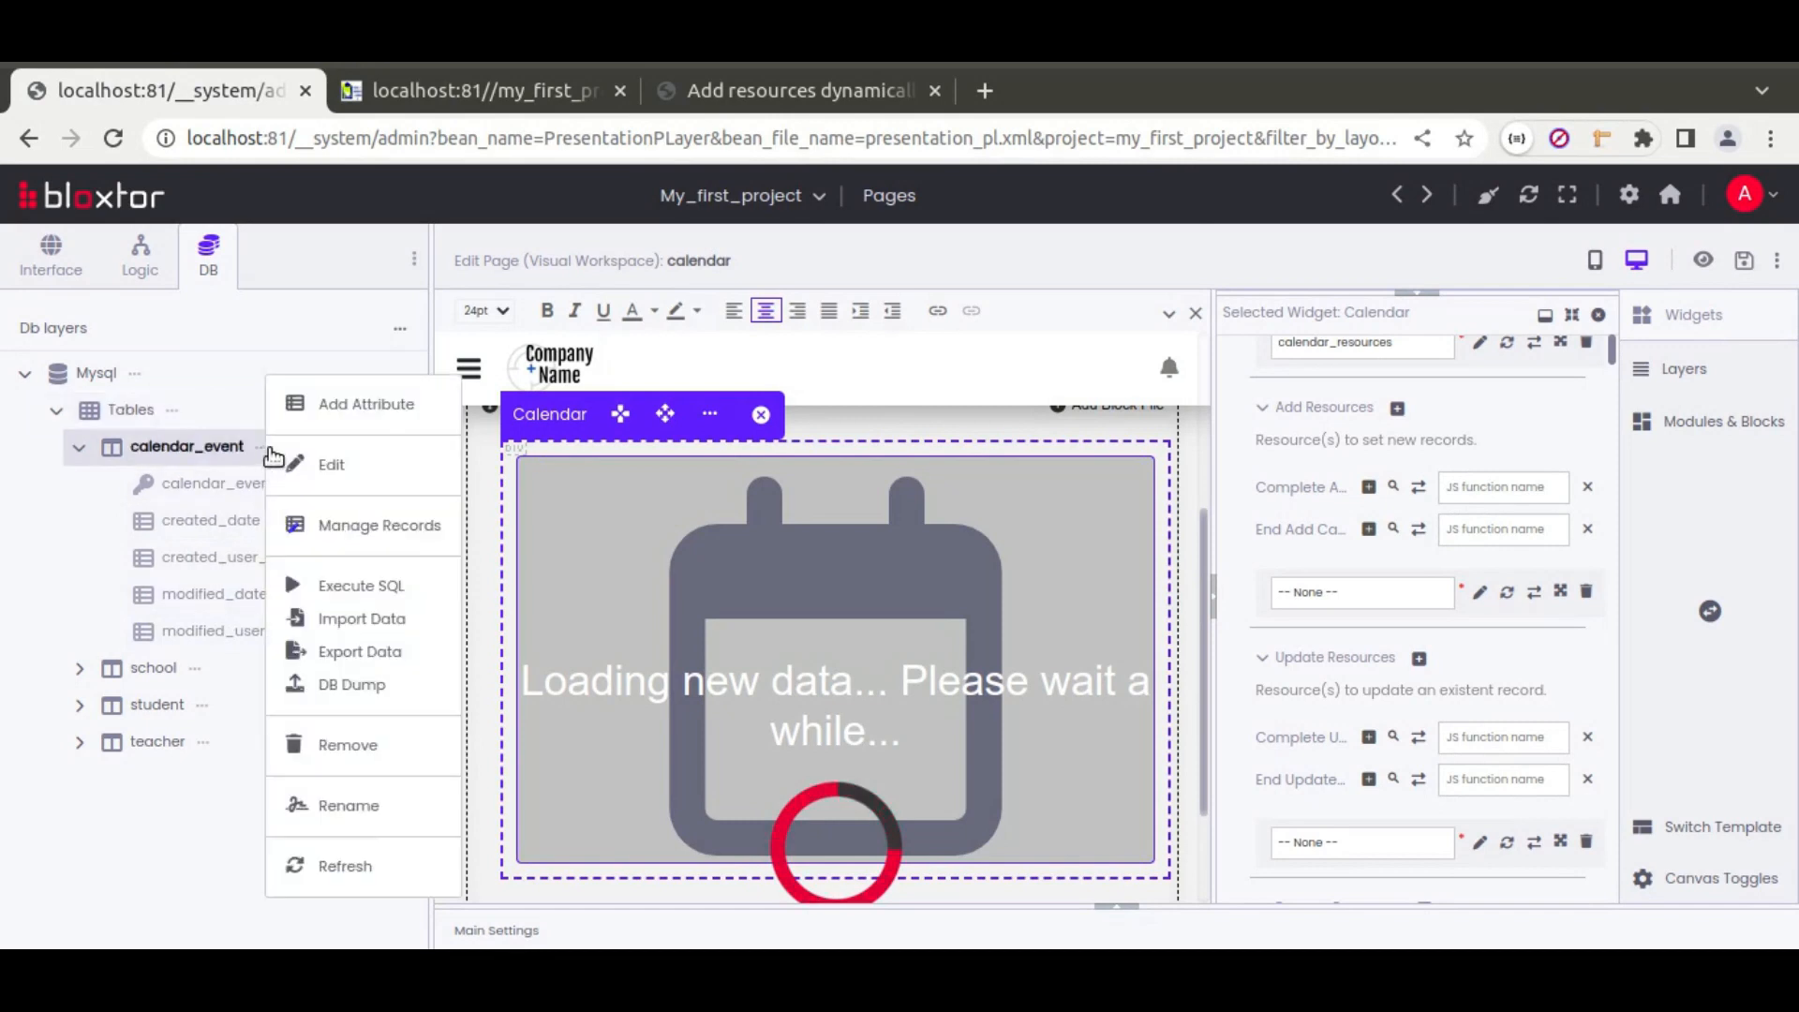
click(348, 408)
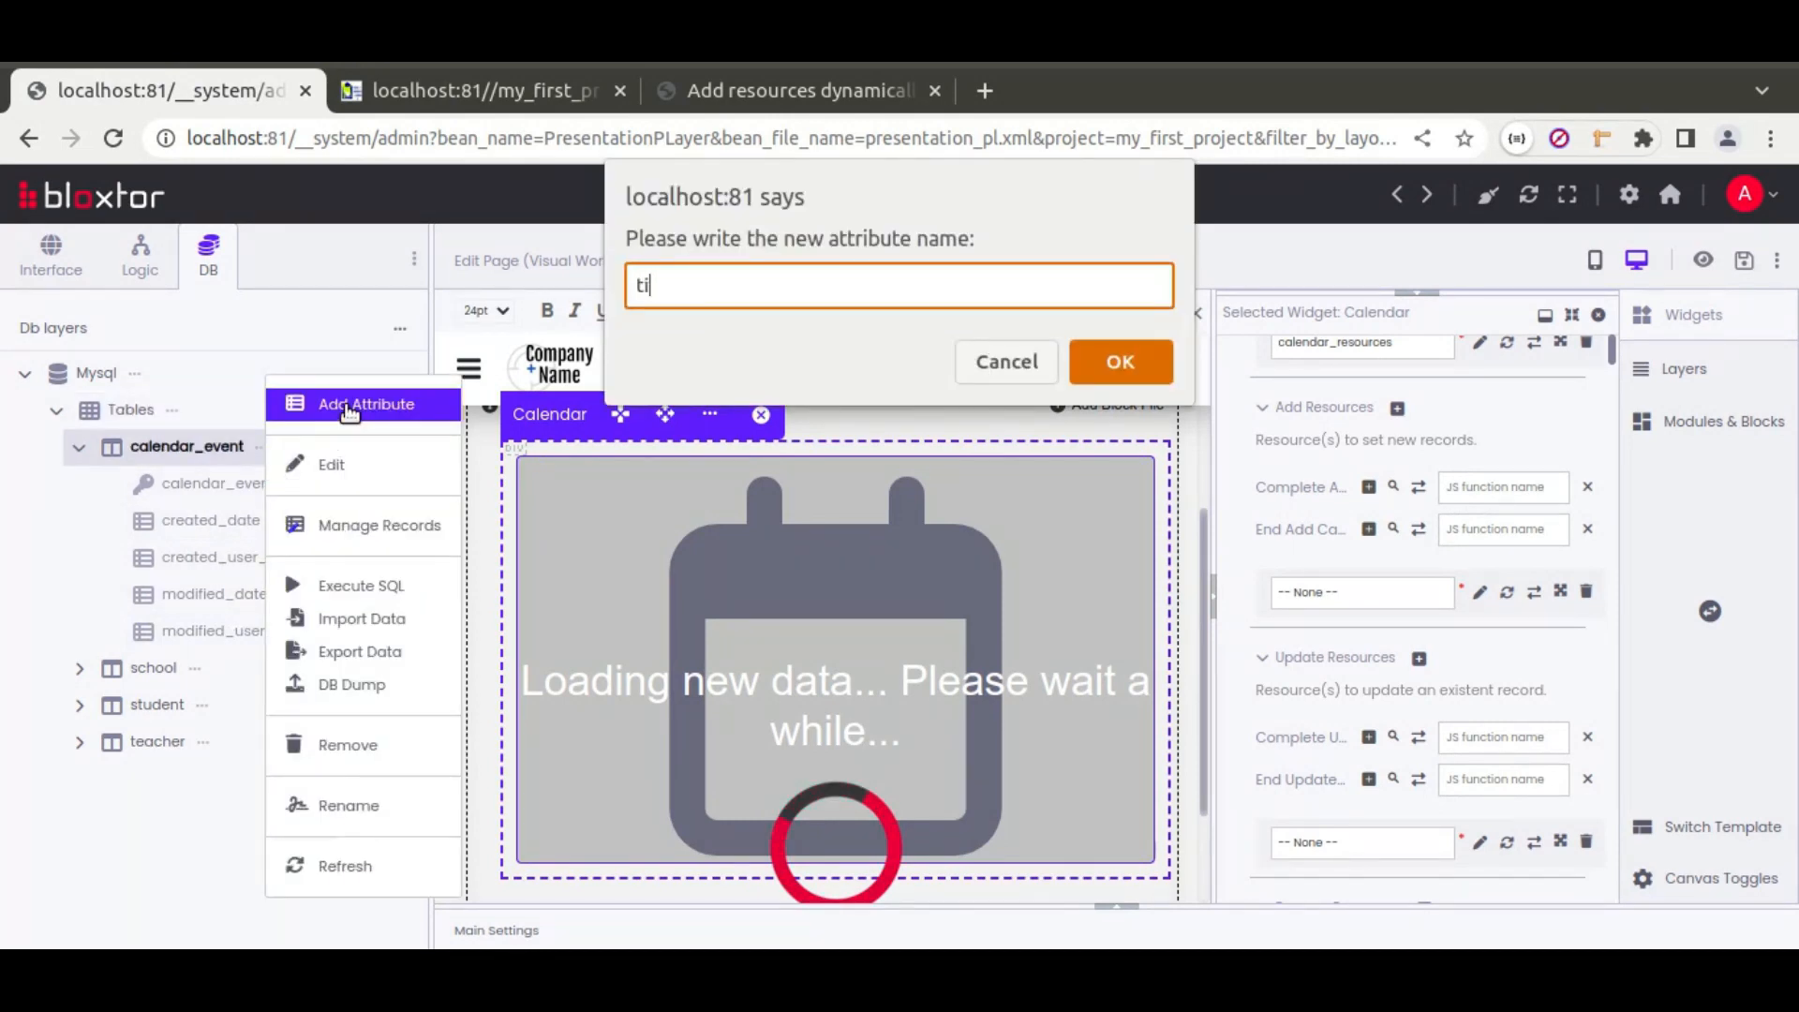
key(Return)
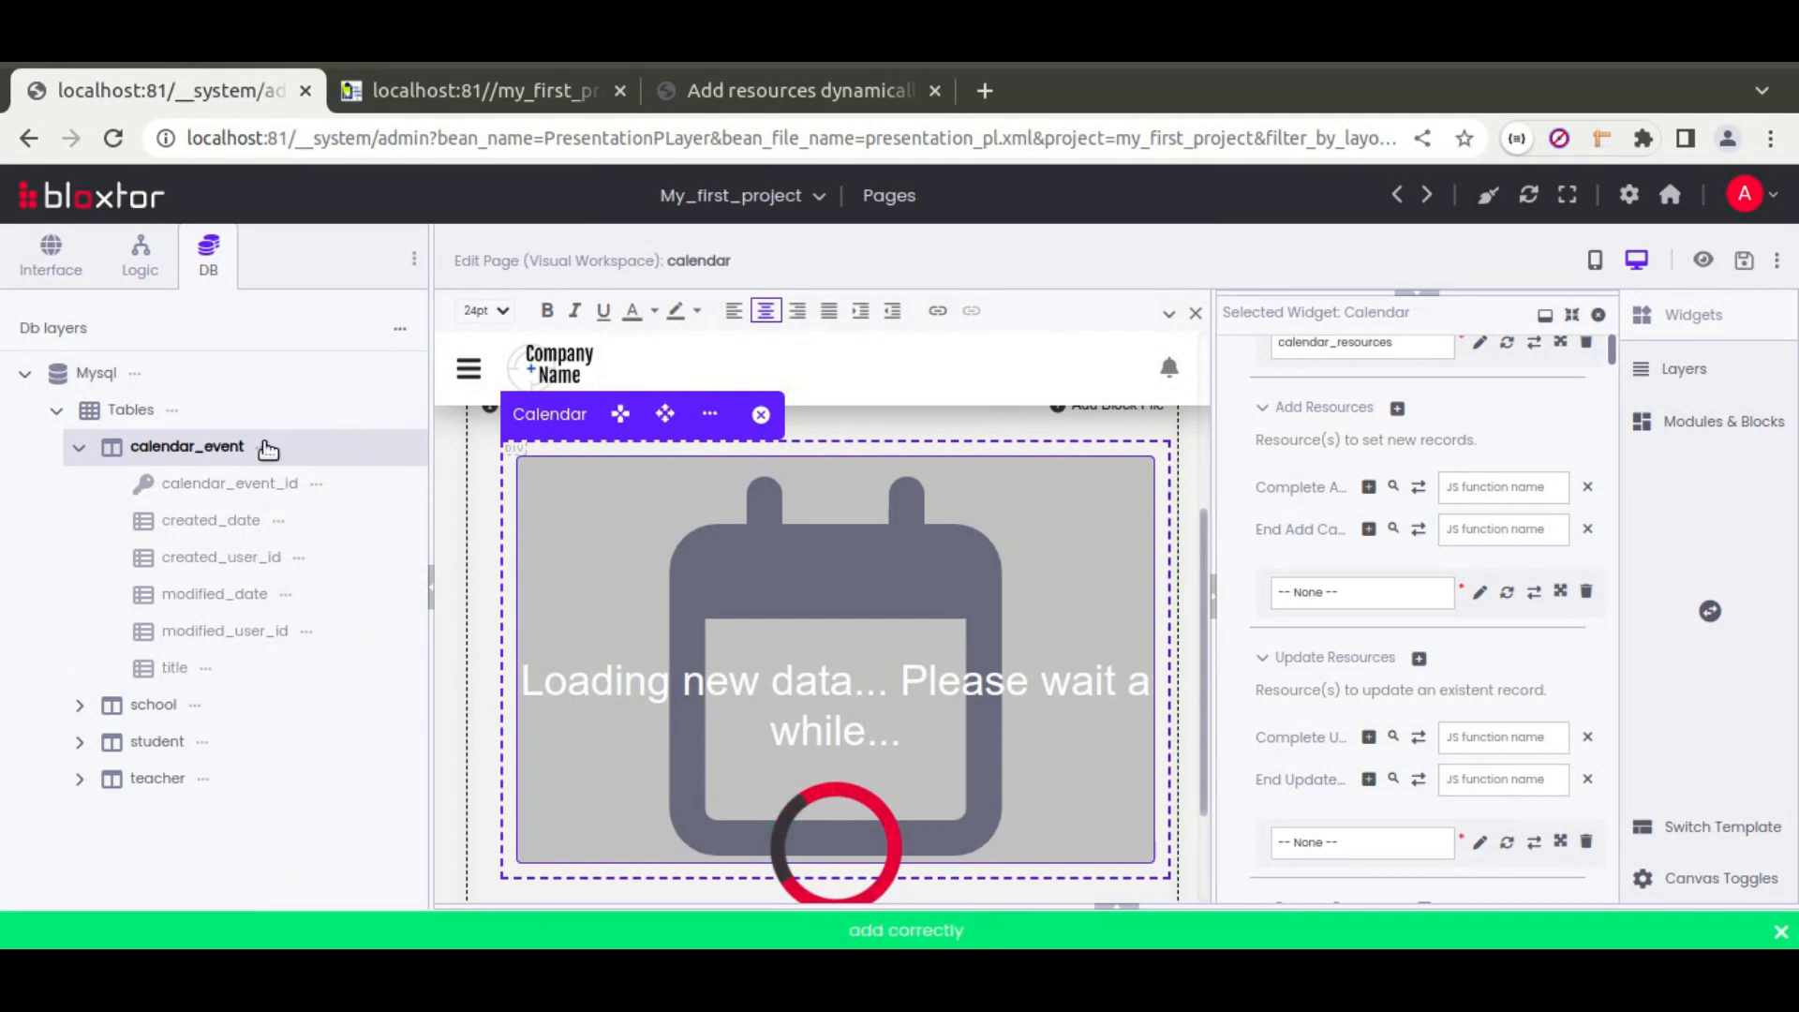
click(266, 448)
click(343, 407)
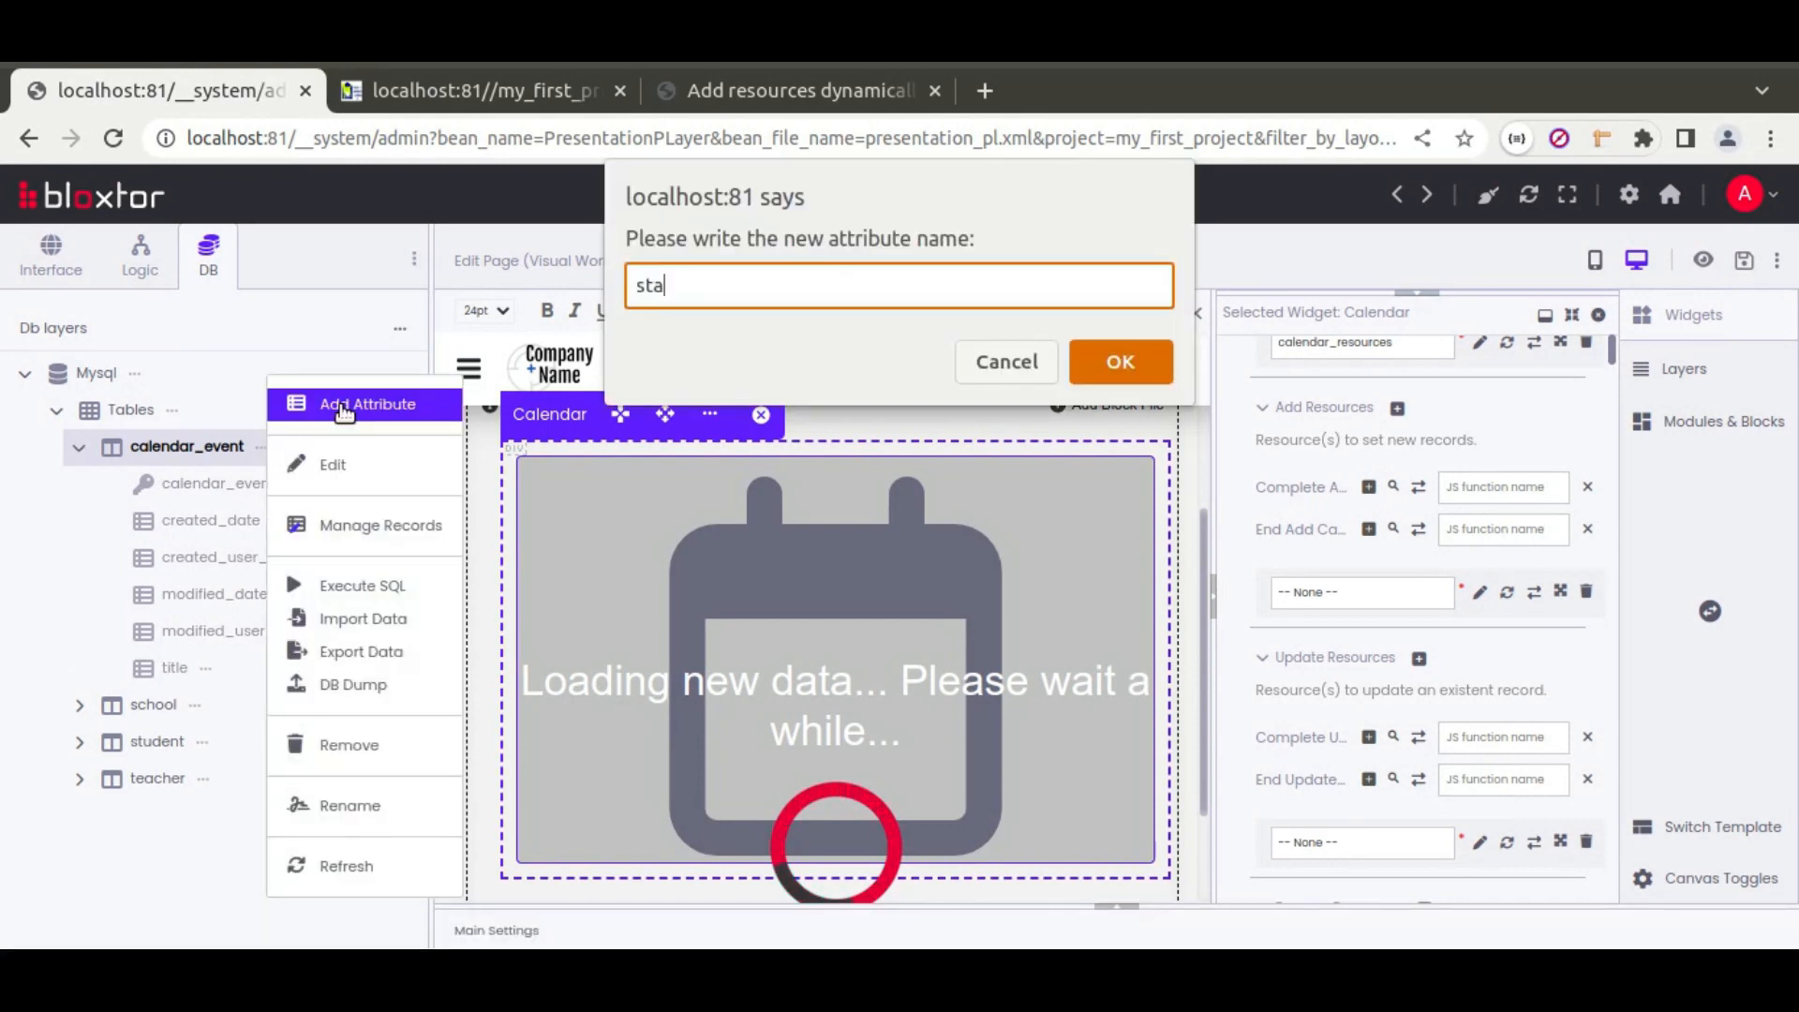
key(Return)
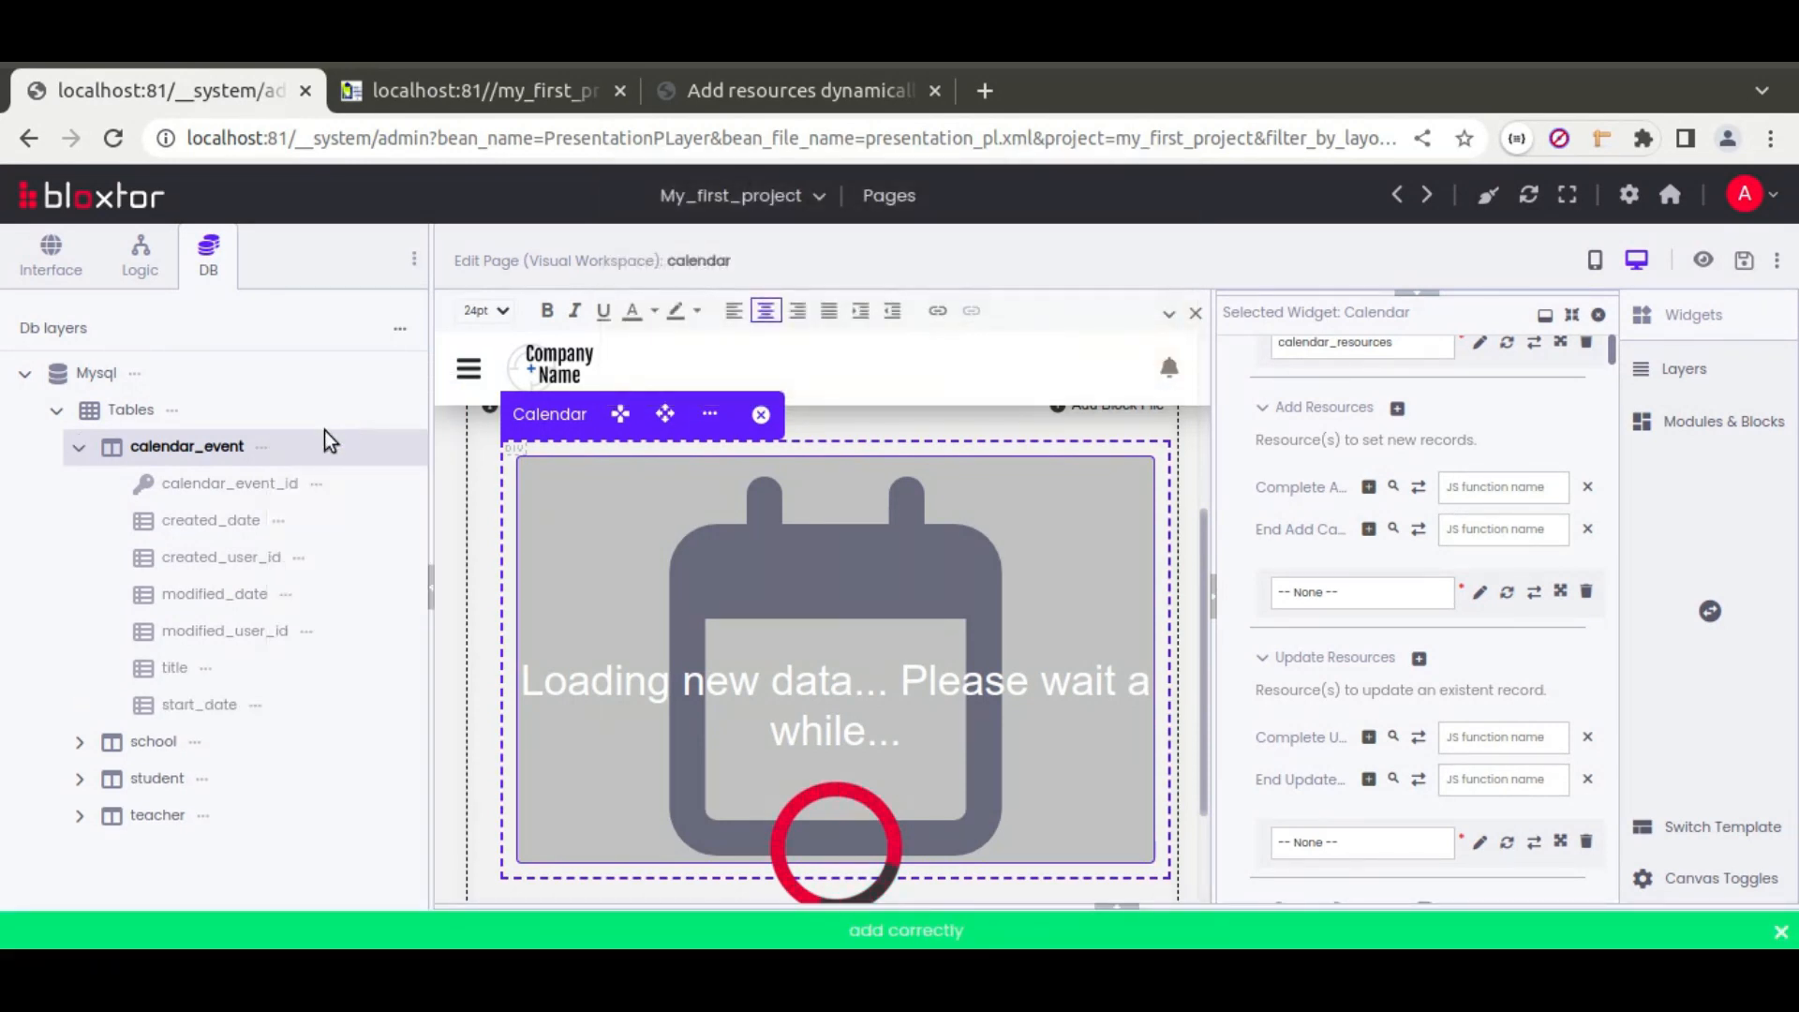
Step: Add end_date and resource_id columns to the calendar_event table
click(266, 449)
click(369, 403)
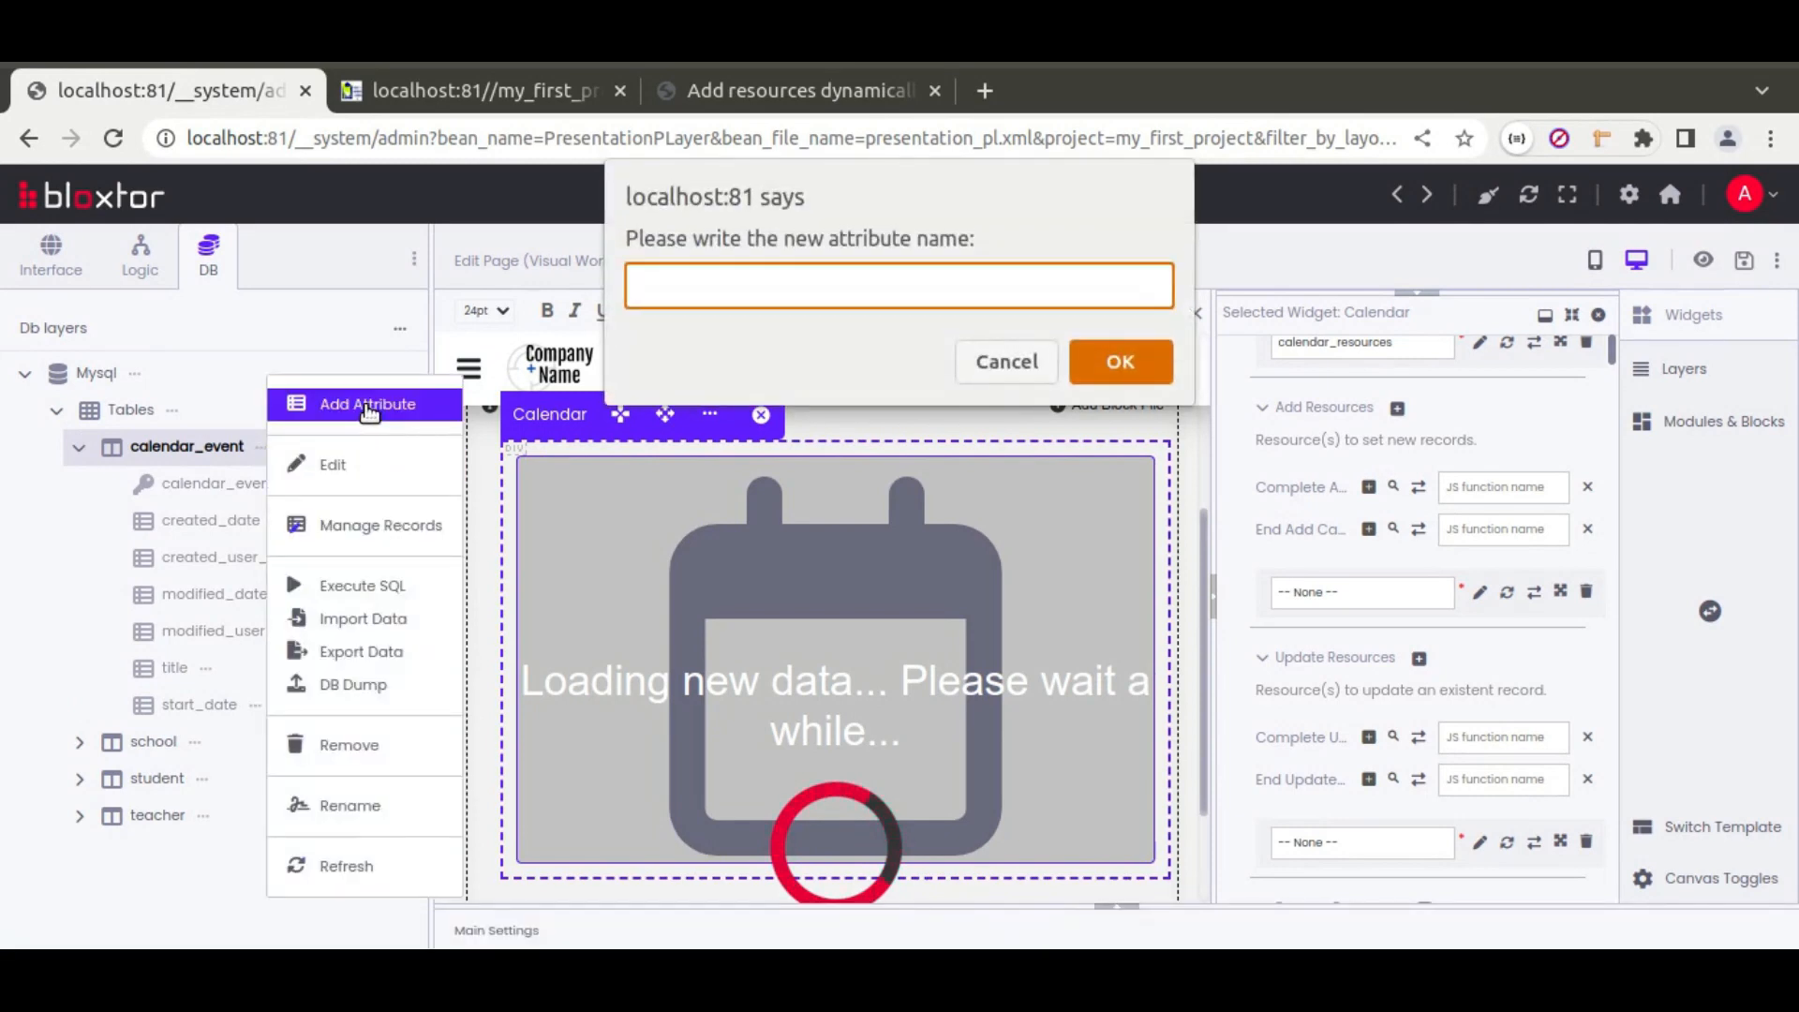
text(end_date)
key(Return)
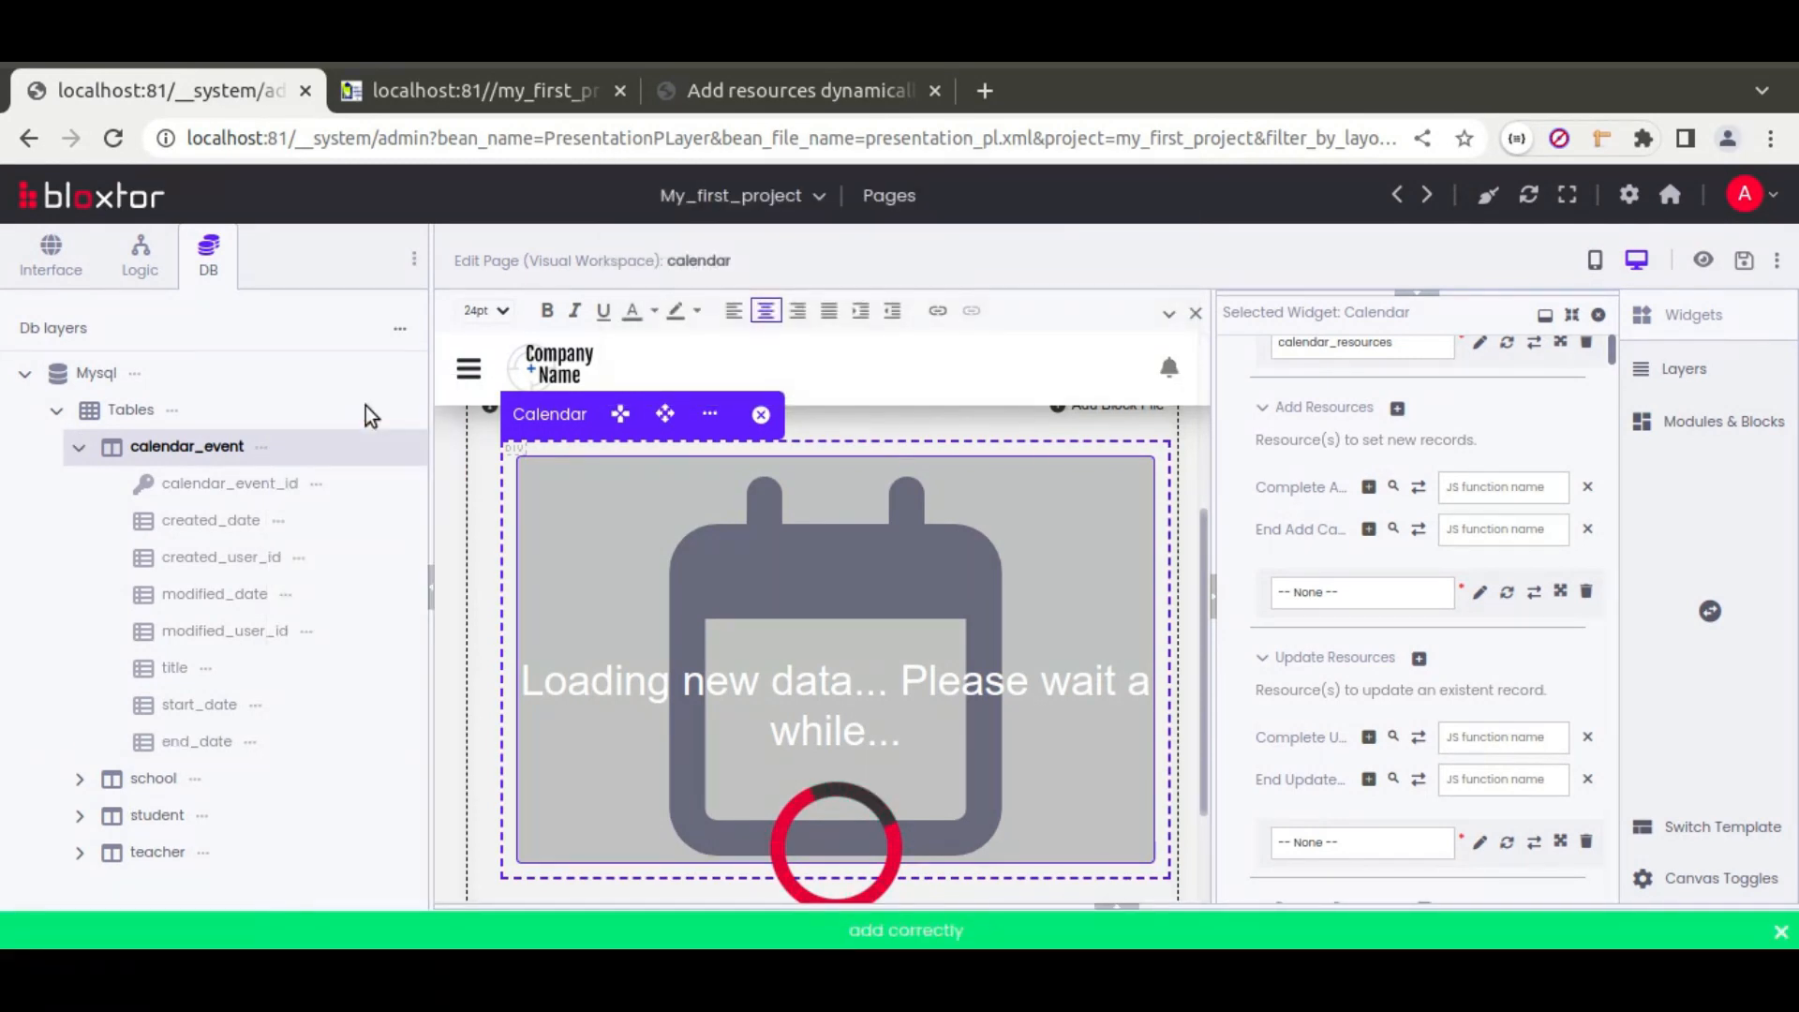
click(266, 449)
click(369, 405)
text(resource_id)
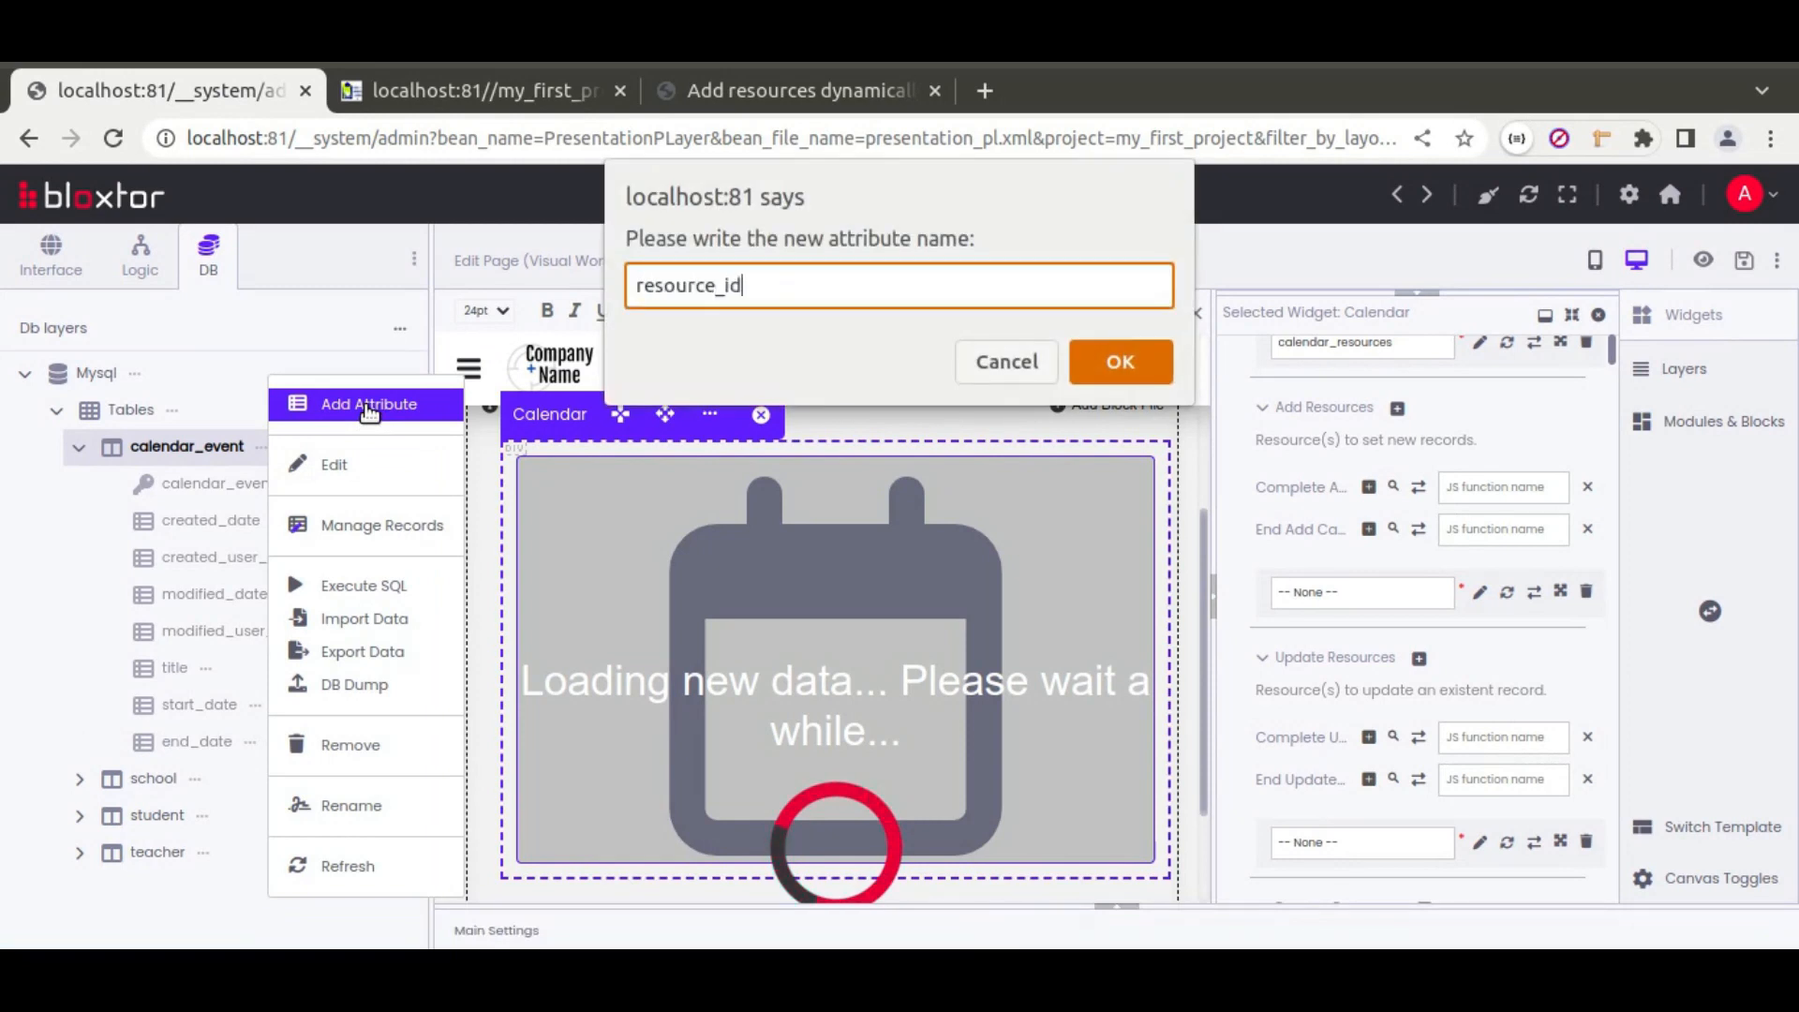
click(1121, 361)
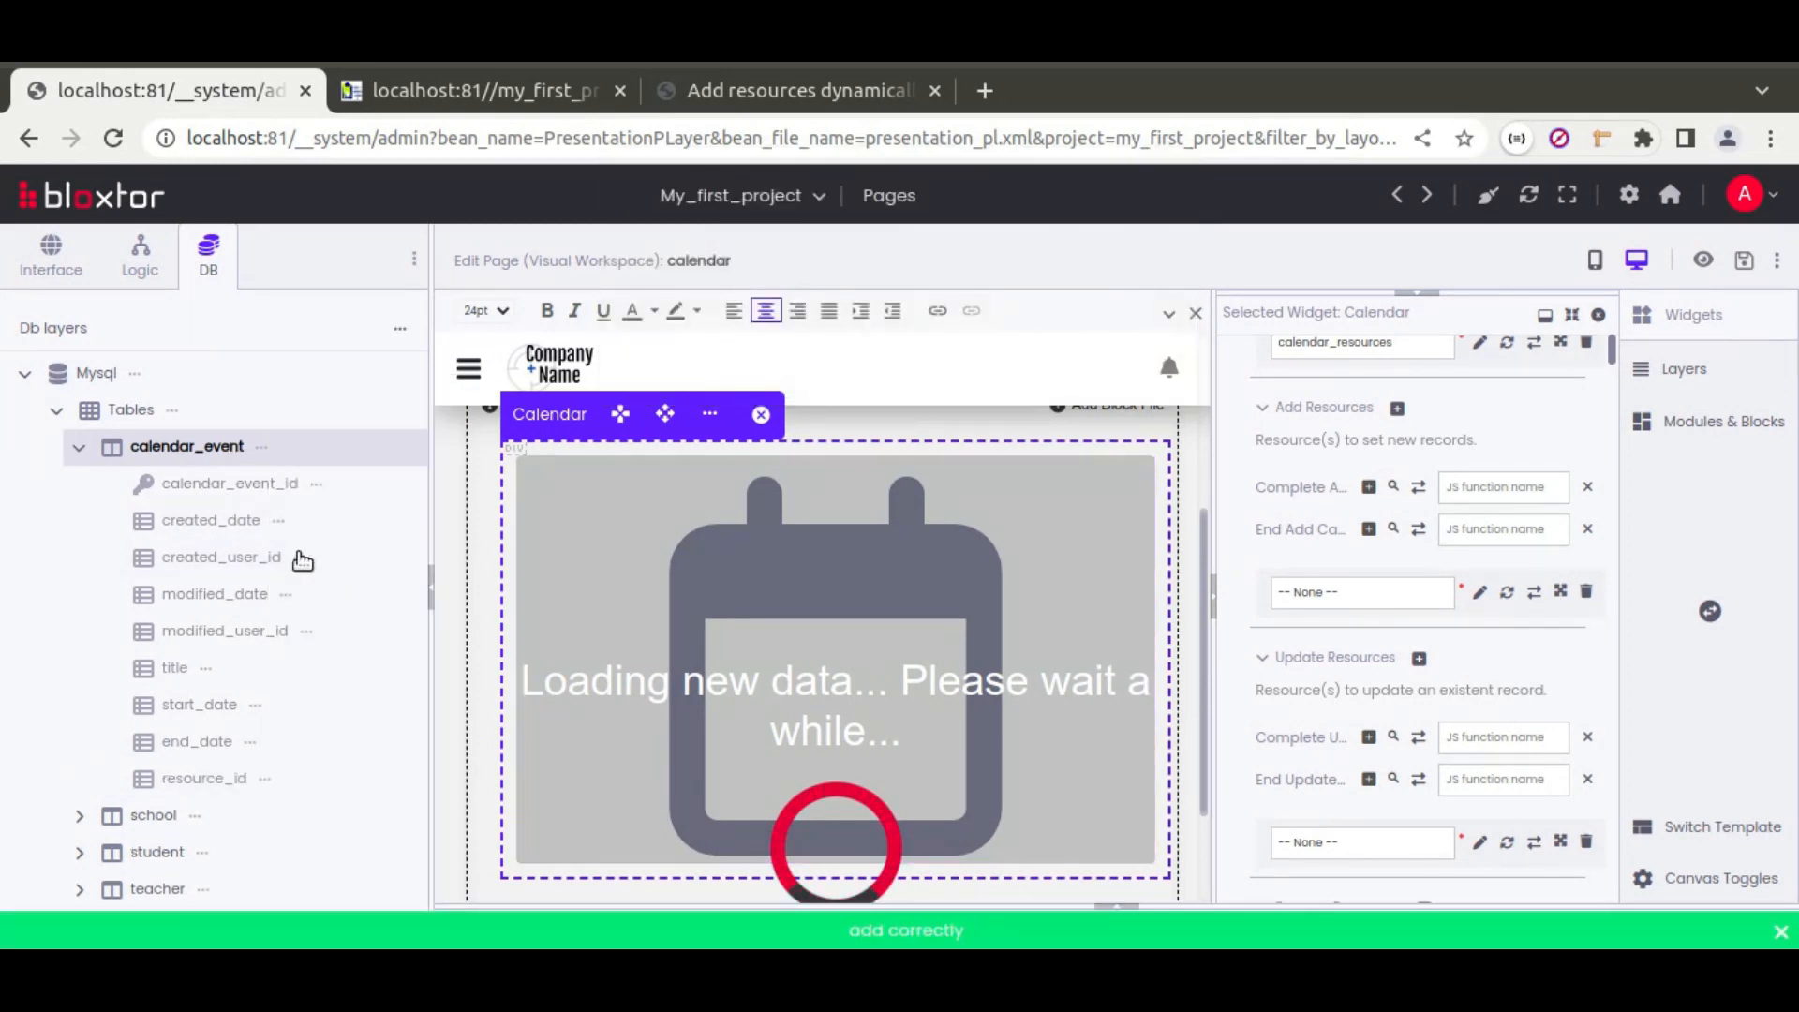
Step: Check the column types of title, start_date and end_date
click(205, 668)
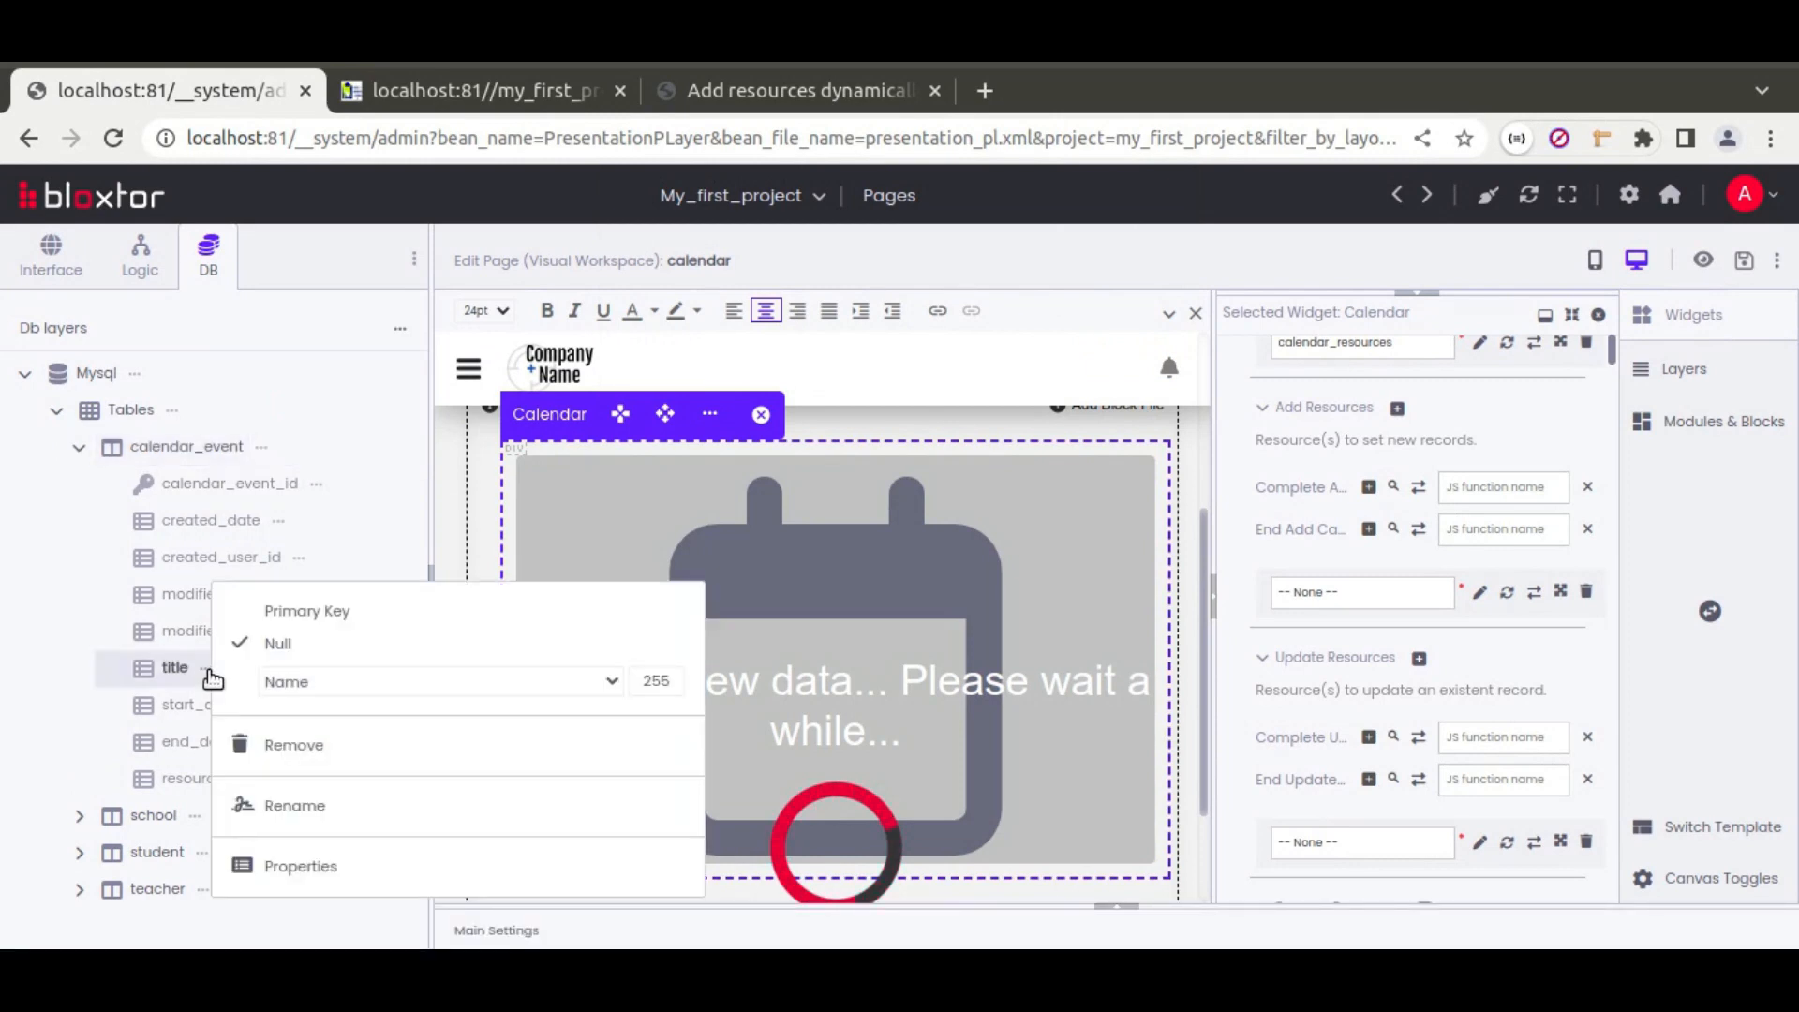
click(109, 671)
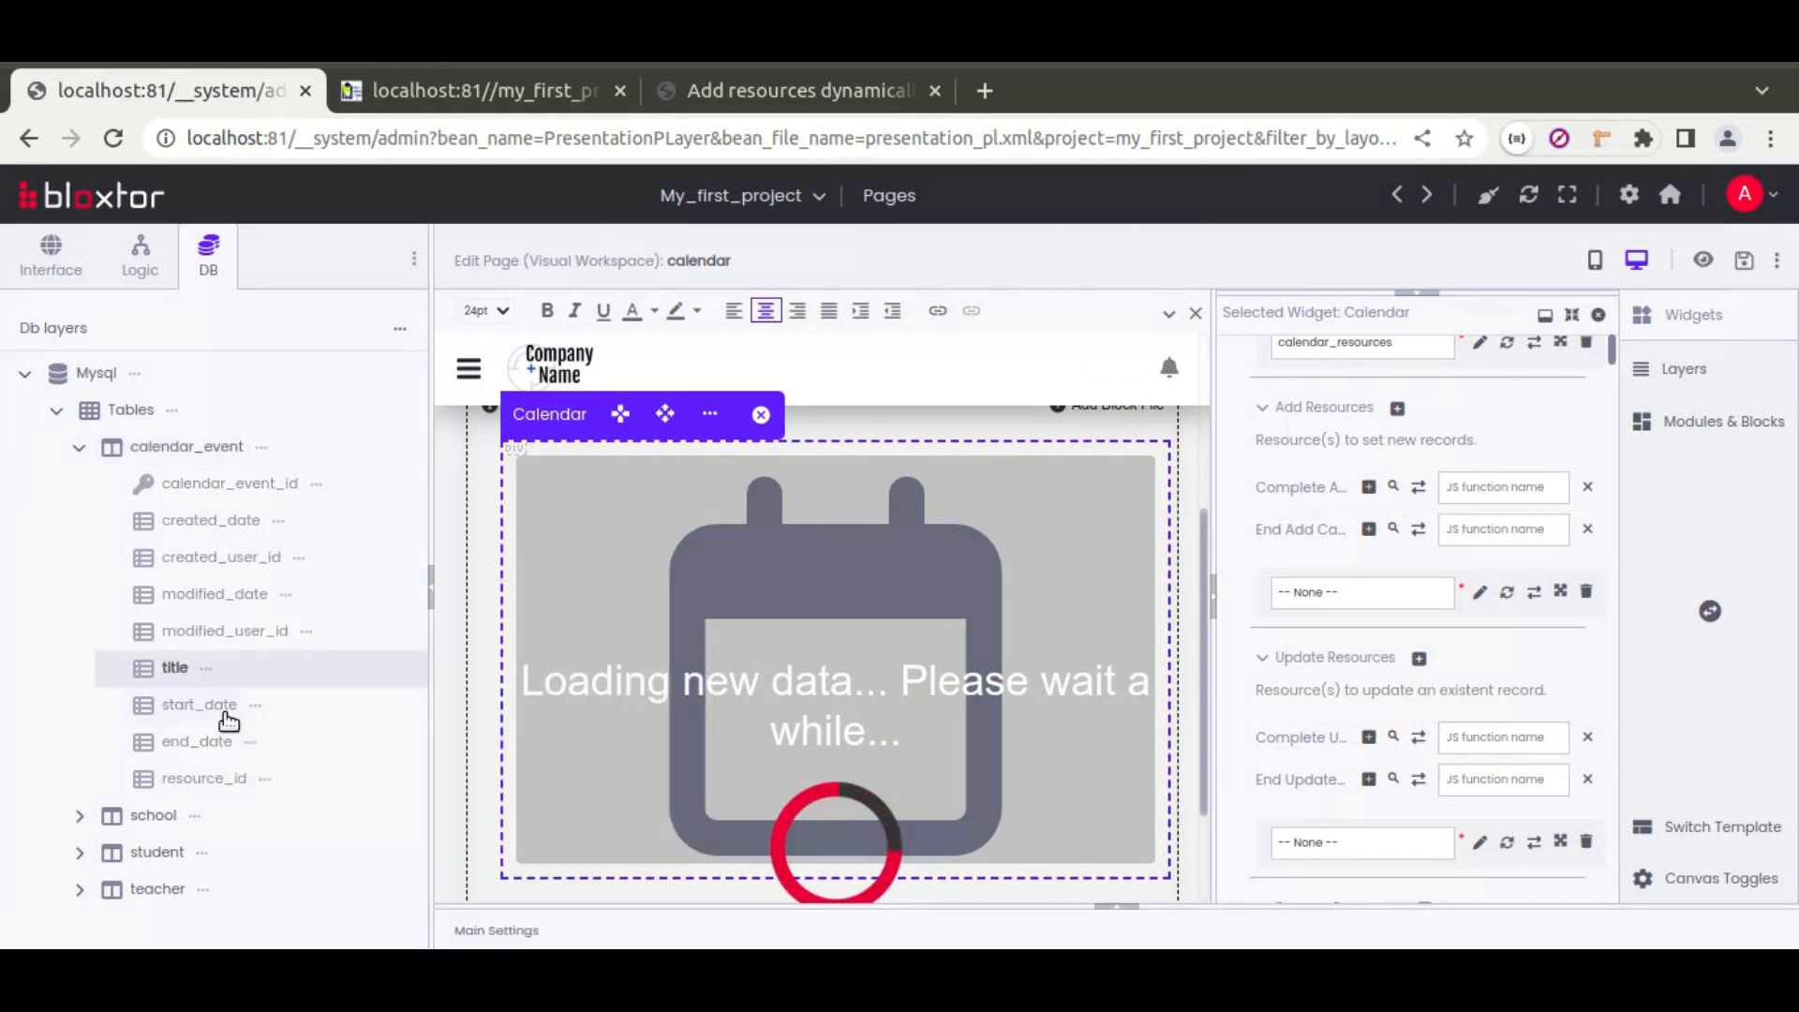
click(255, 706)
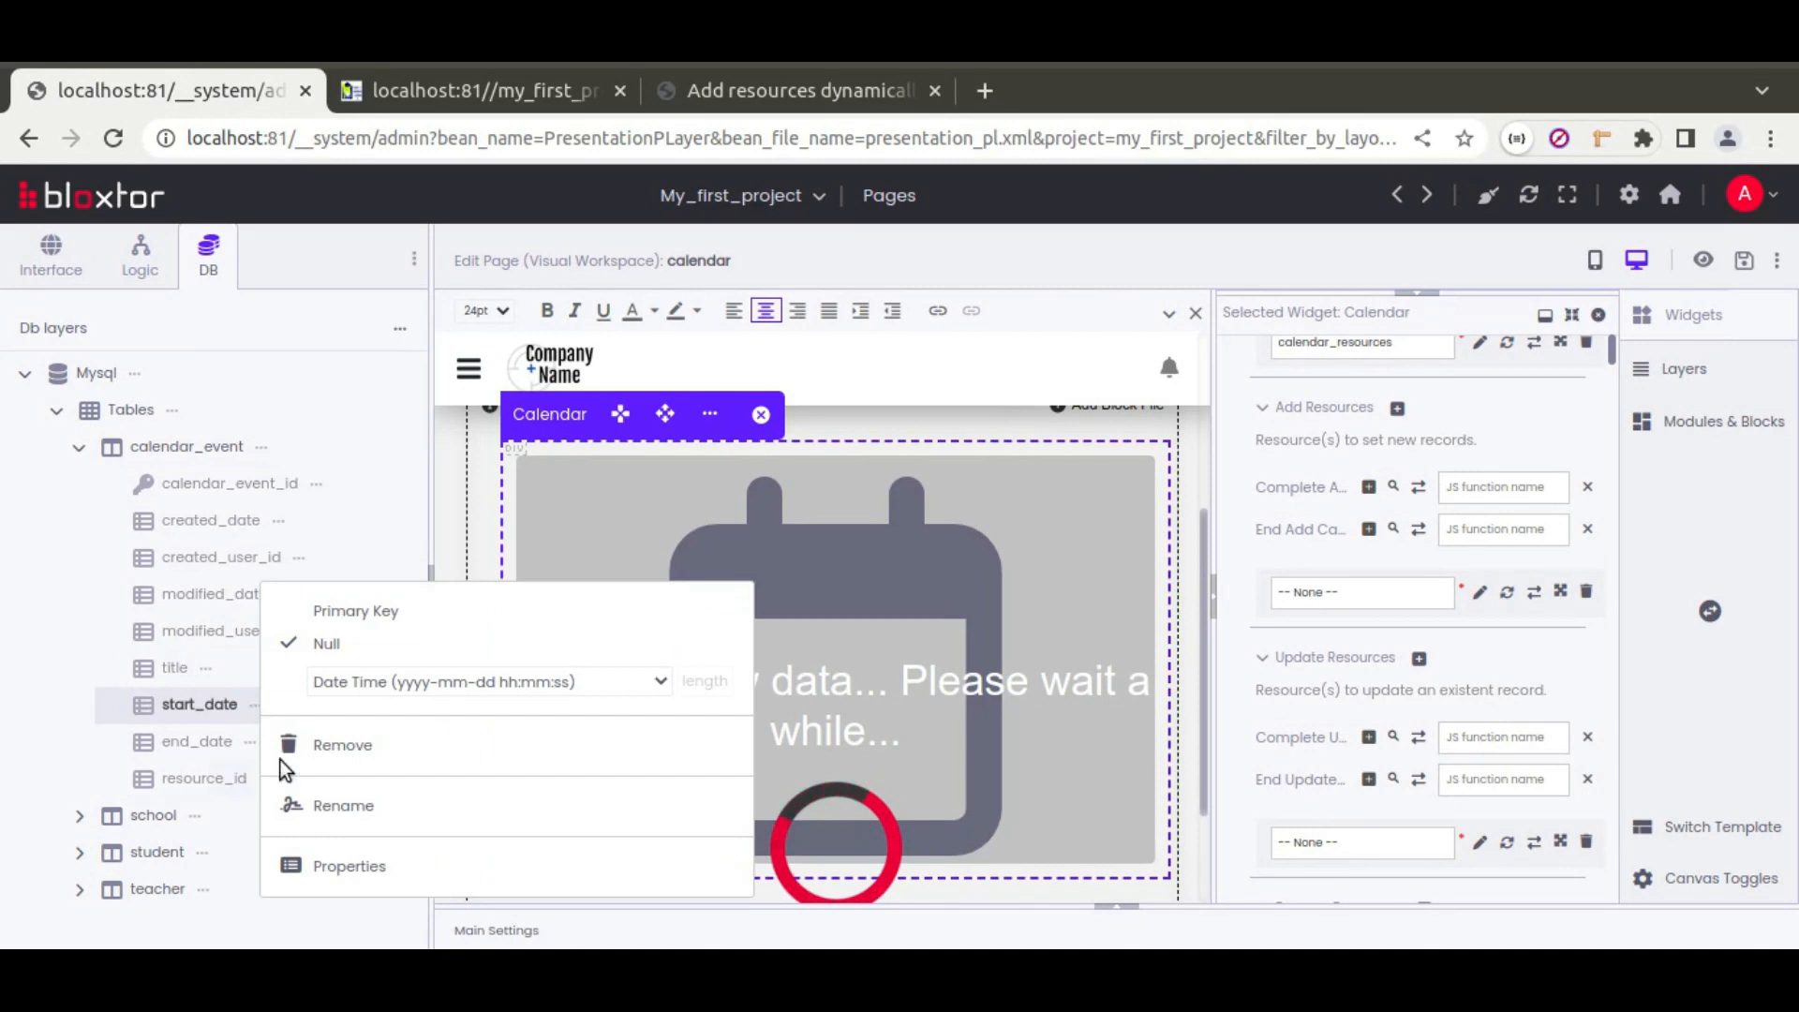
click(249, 742)
click(250, 742)
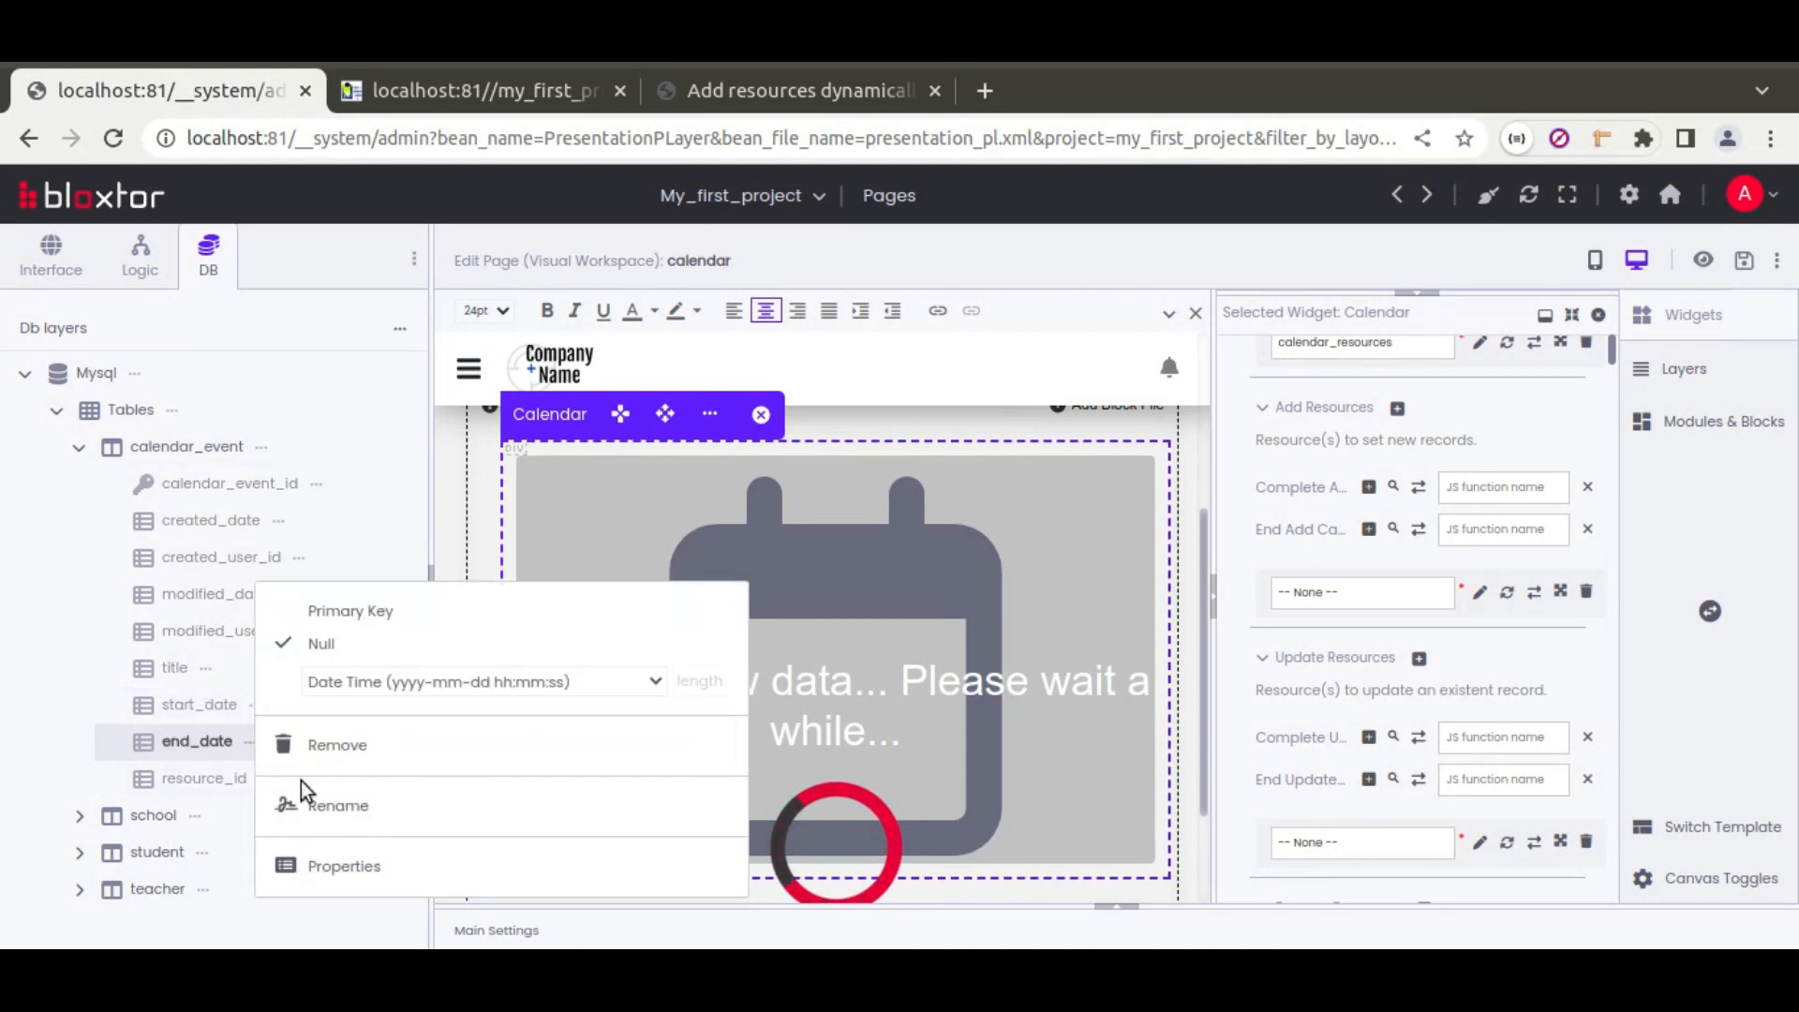
Step: Set the resource_id column type to Short Name and save
click(263, 779)
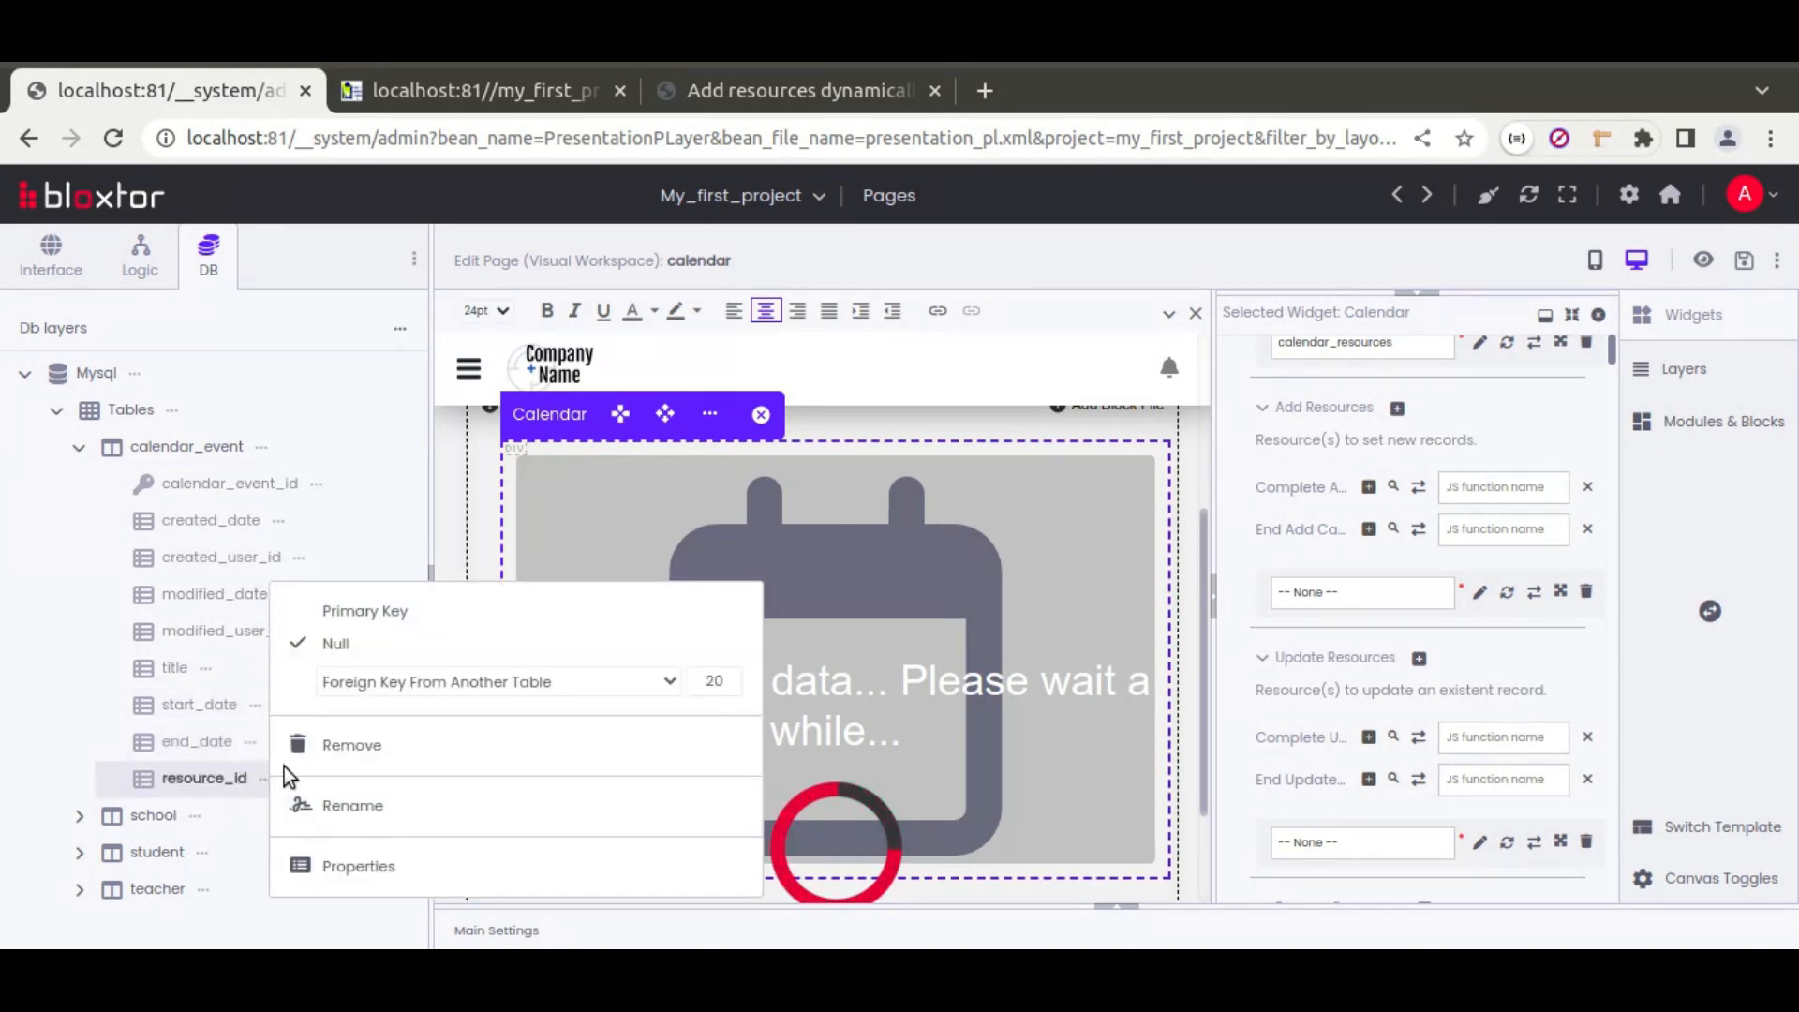
click(437, 691)
scroll(441, 459, down, 3)
scroll(435, 449, down, 3)
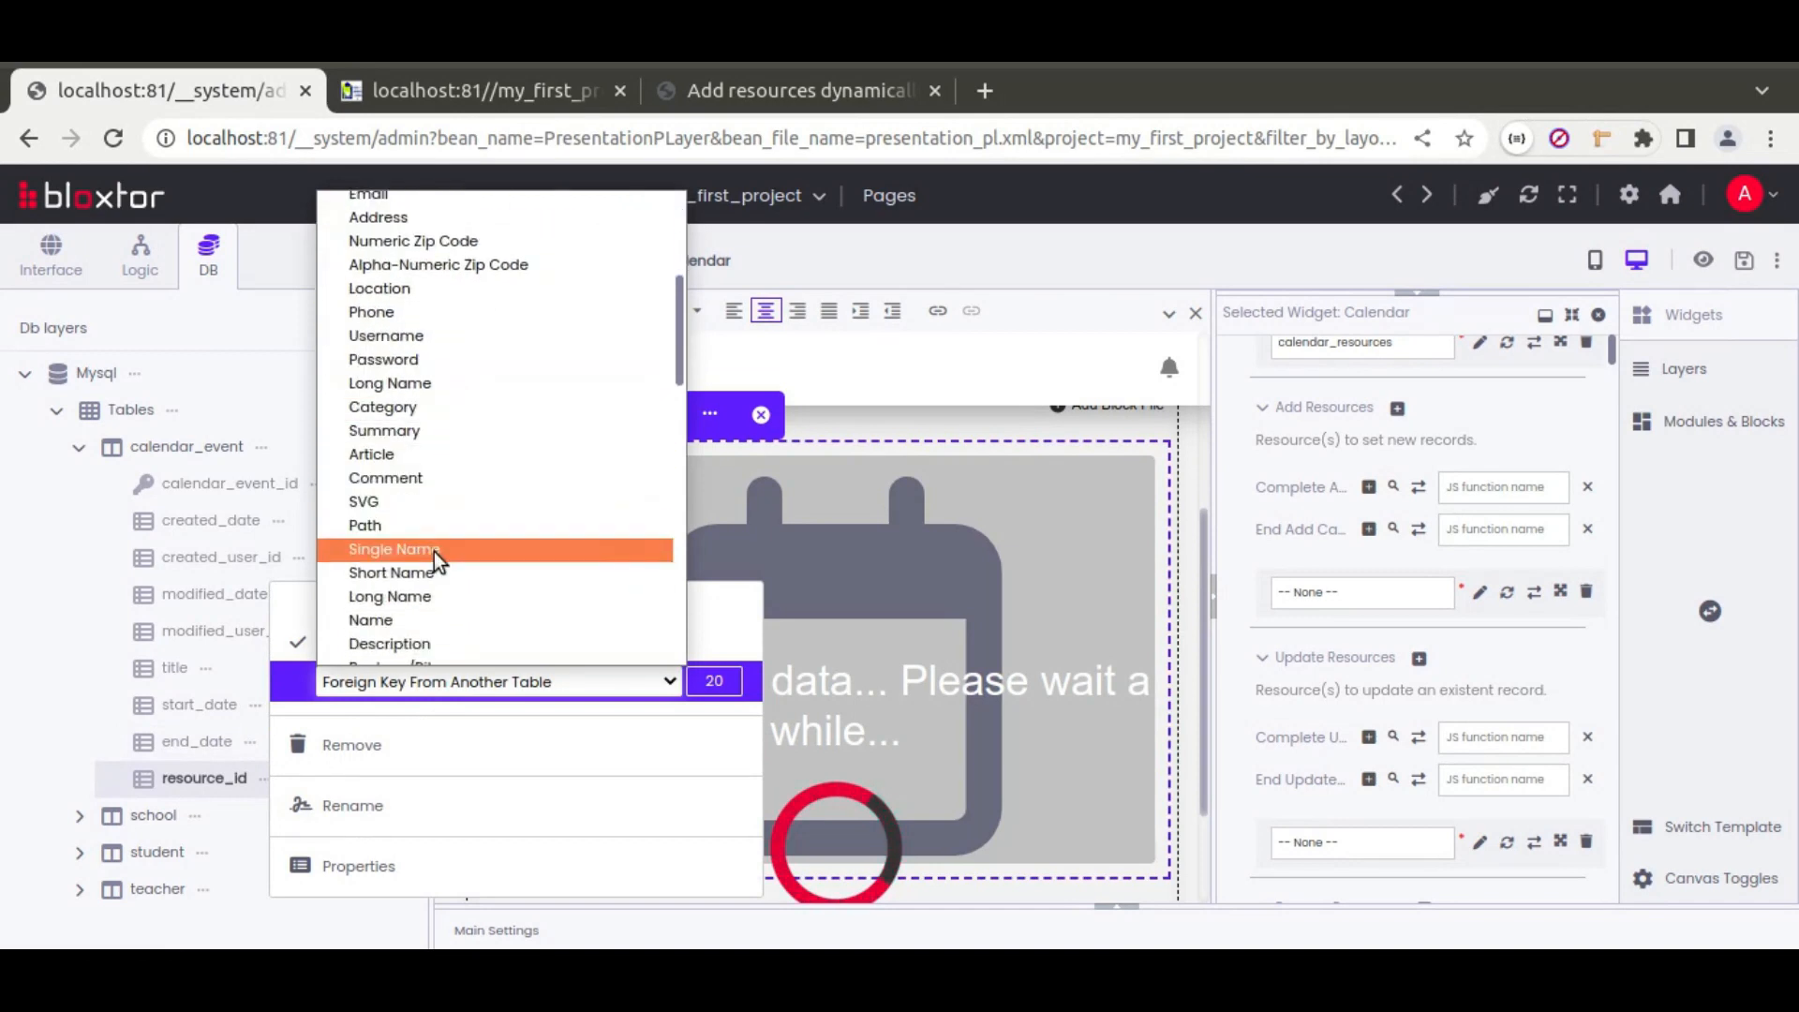
click(408, 570)
click(121, 673)
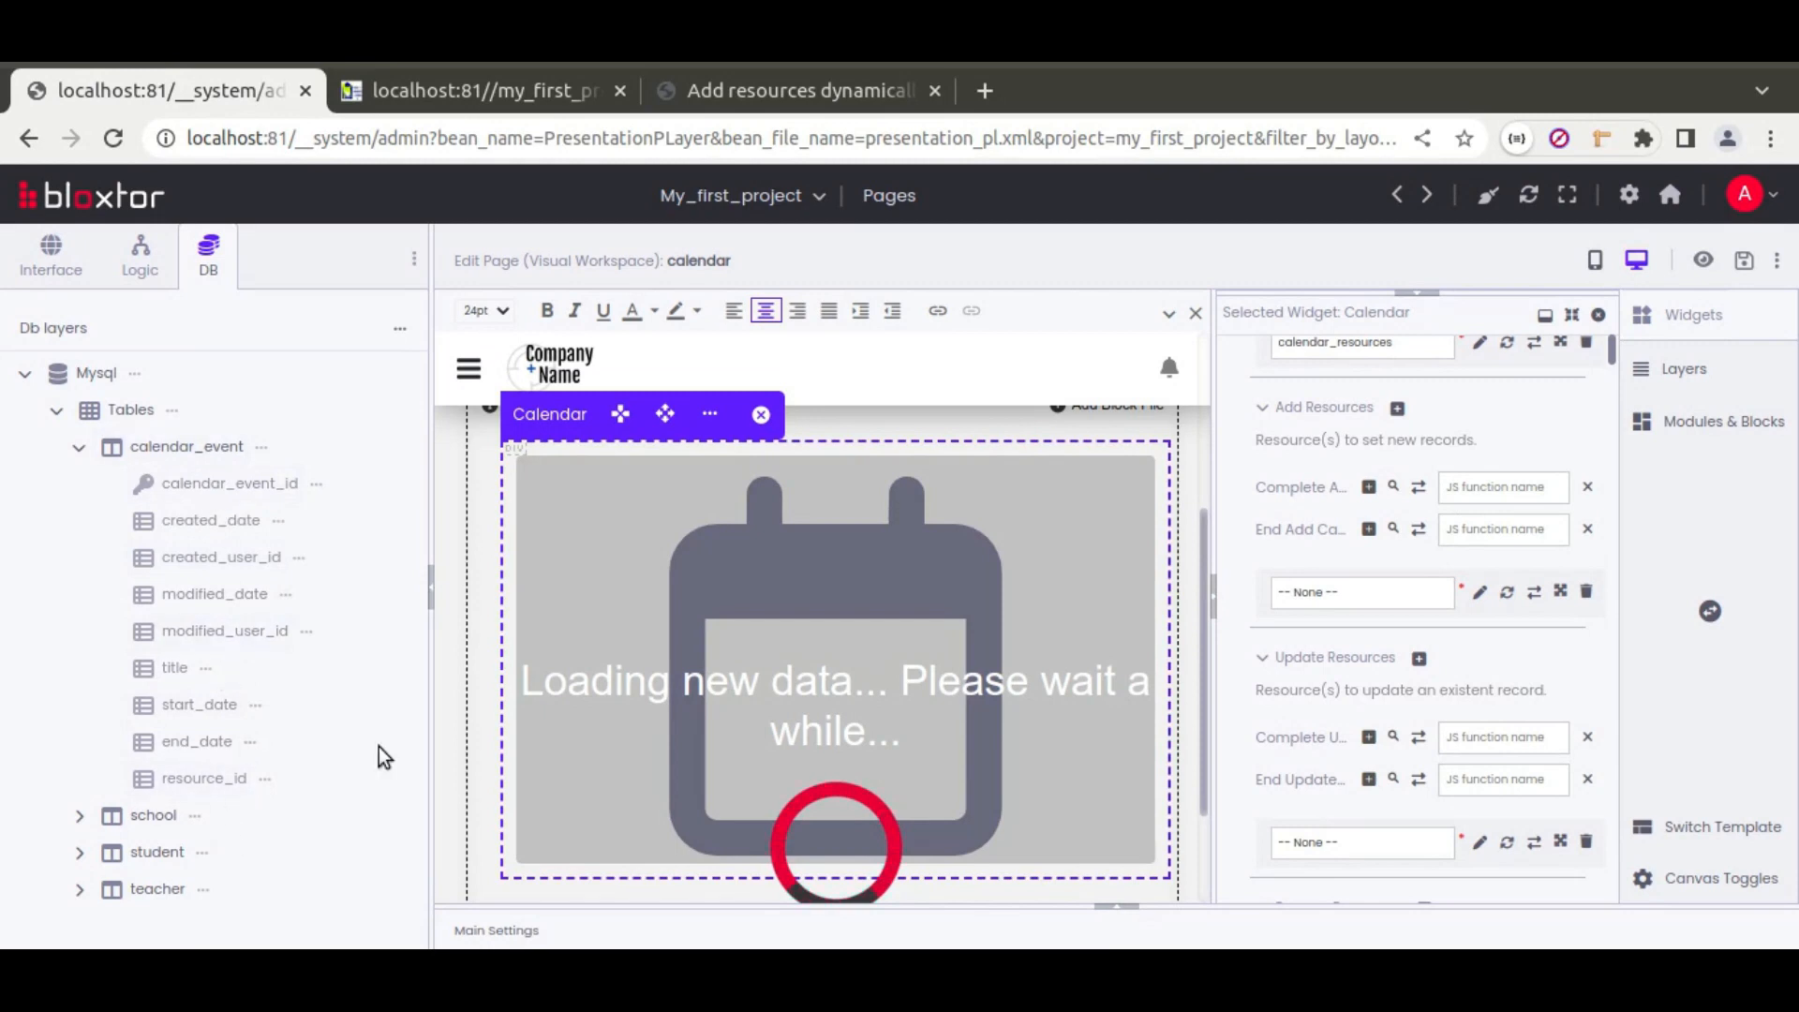
Step: After reviewing the main settings, append a second empty row to the Calendar's Load Resources
click(1129, 914)
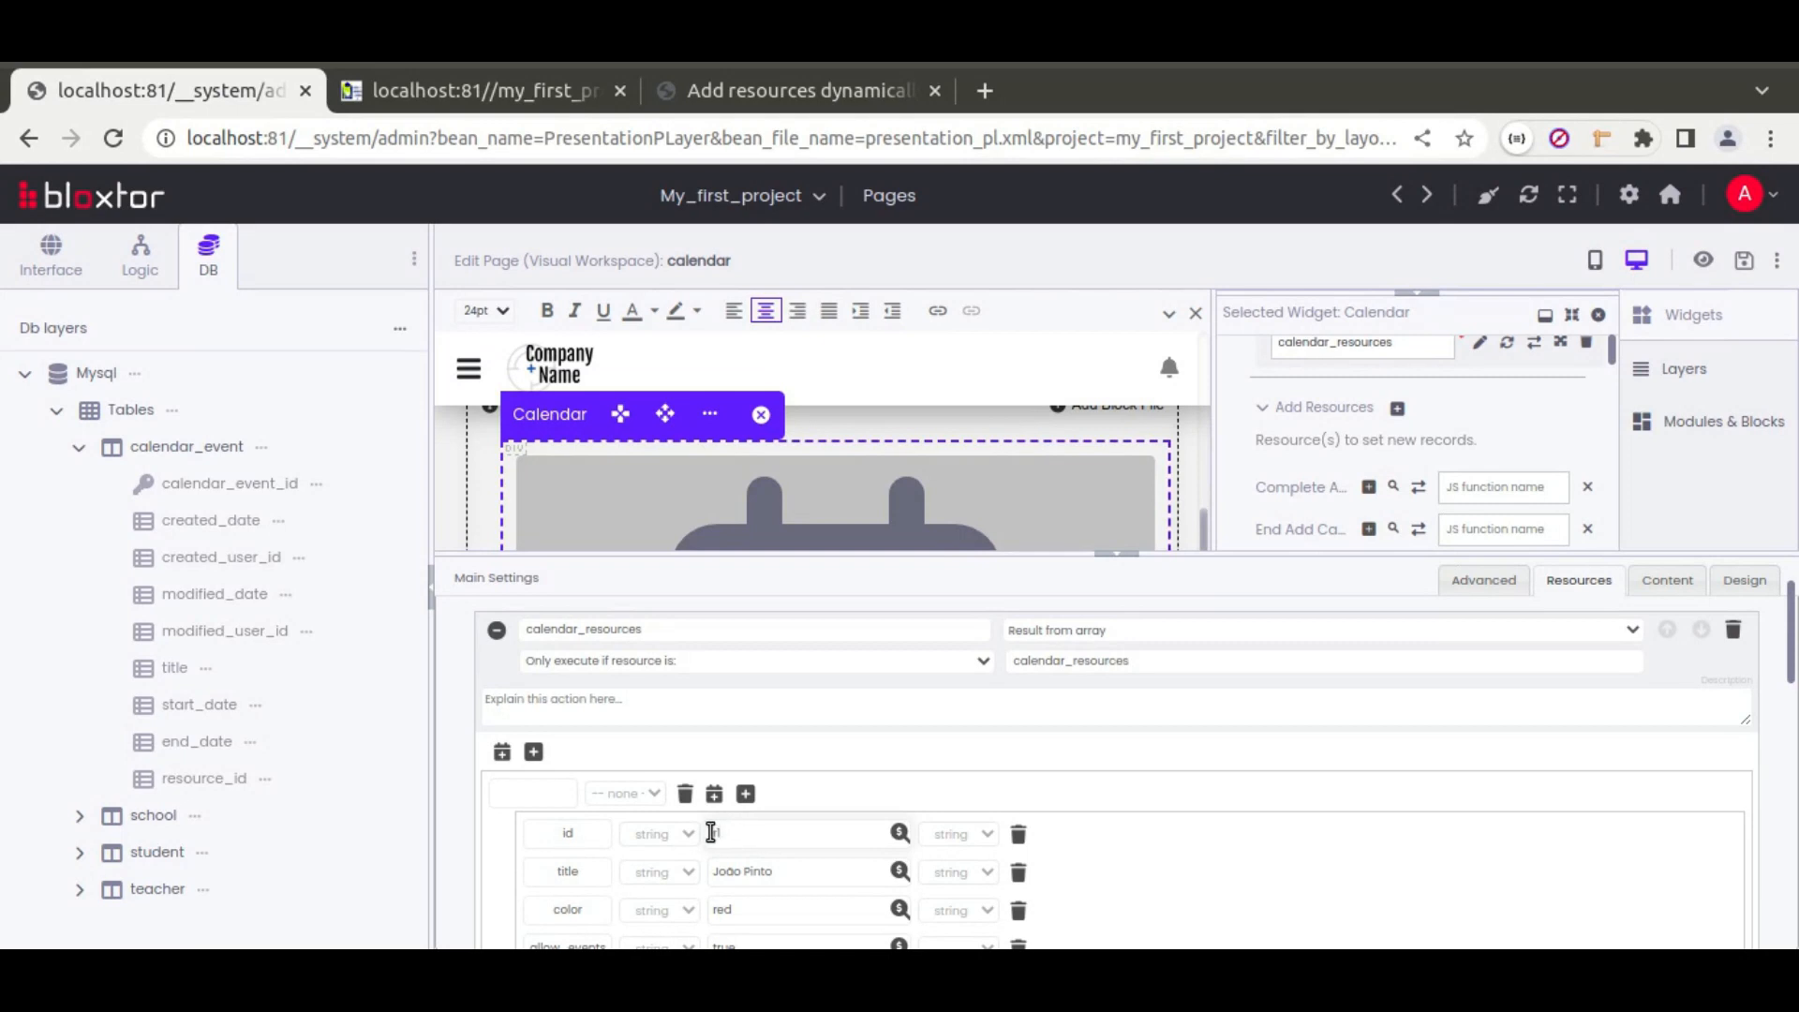
click(267, 781)
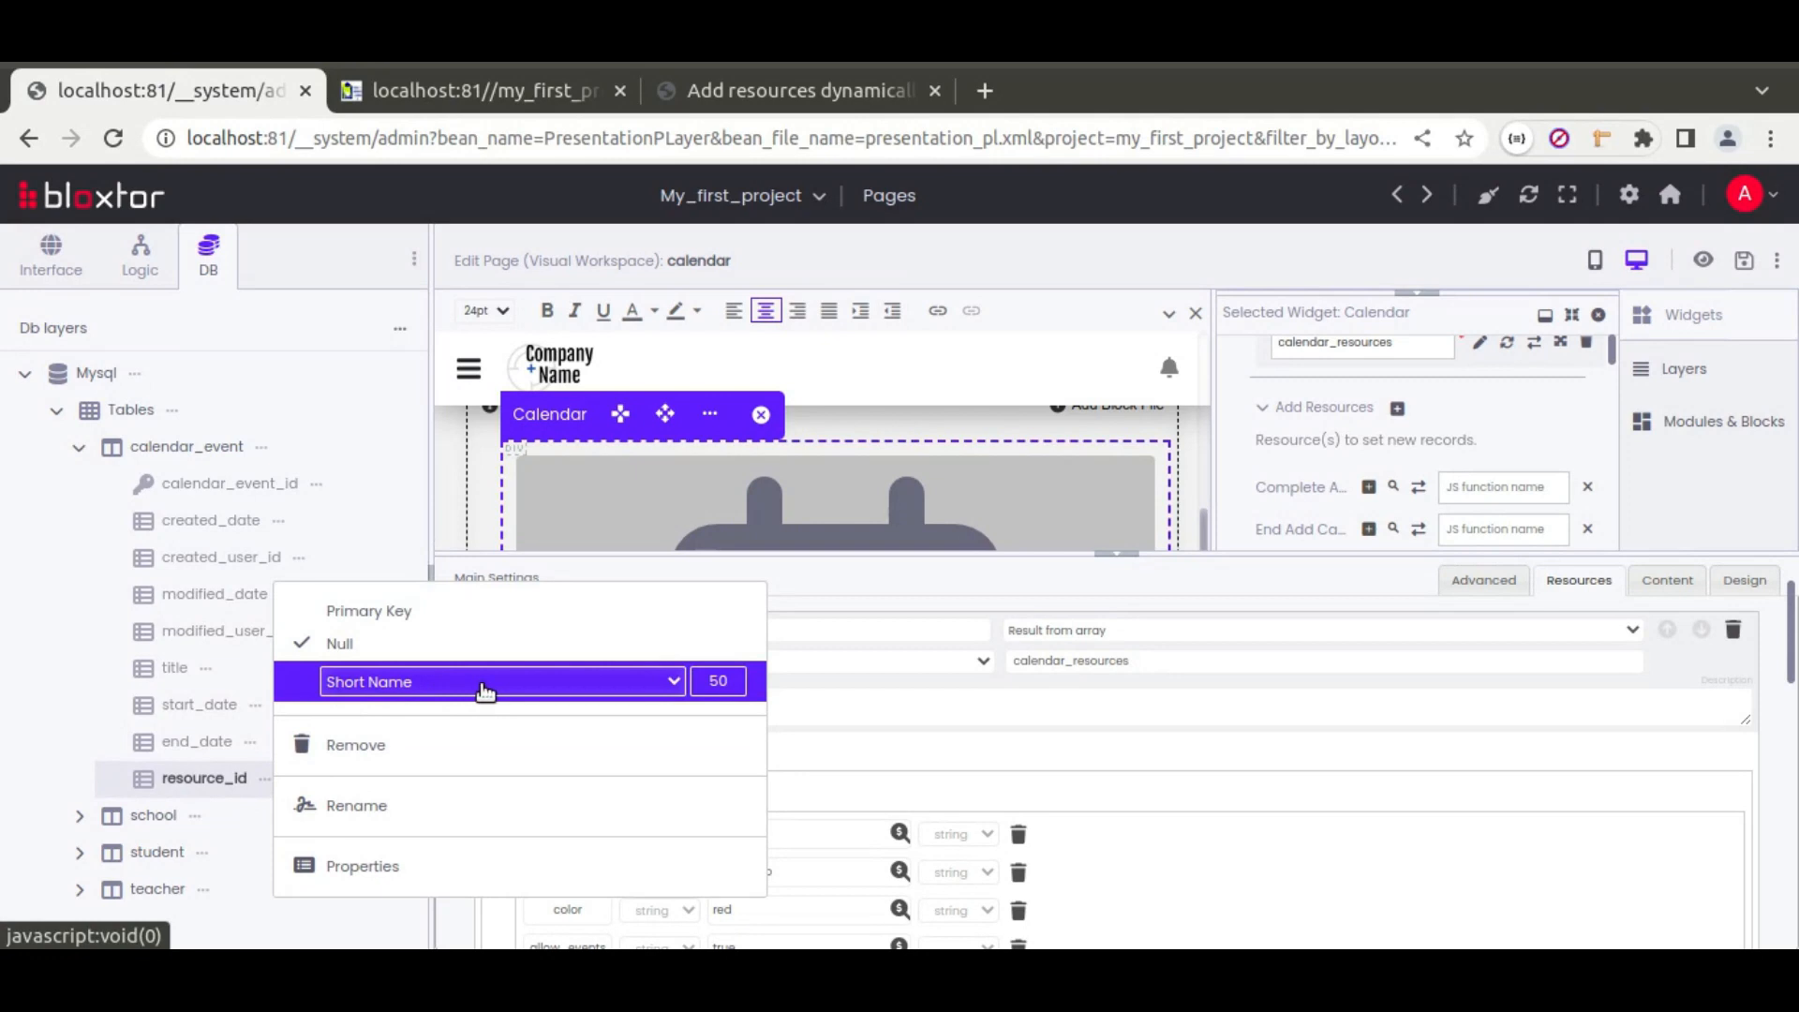
click(1114, 556)
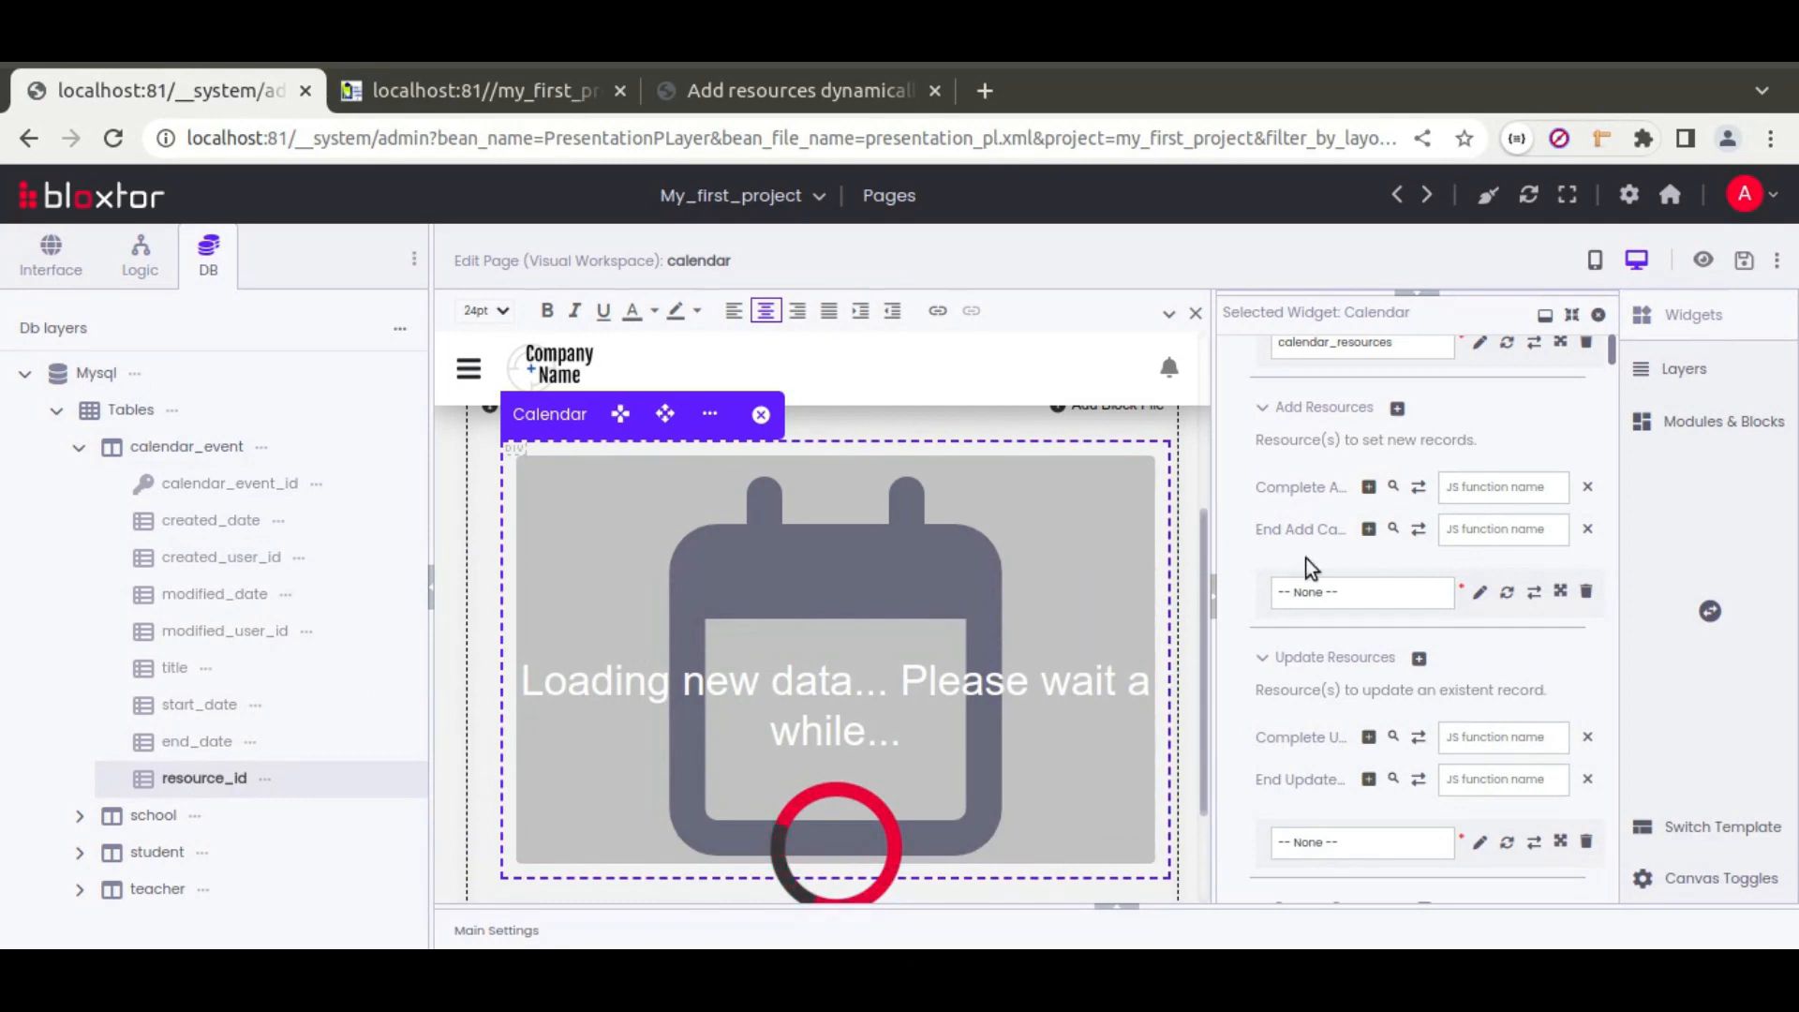
scroll(1259, 551, up, 2)
scroll(1261, 555, up, 2)
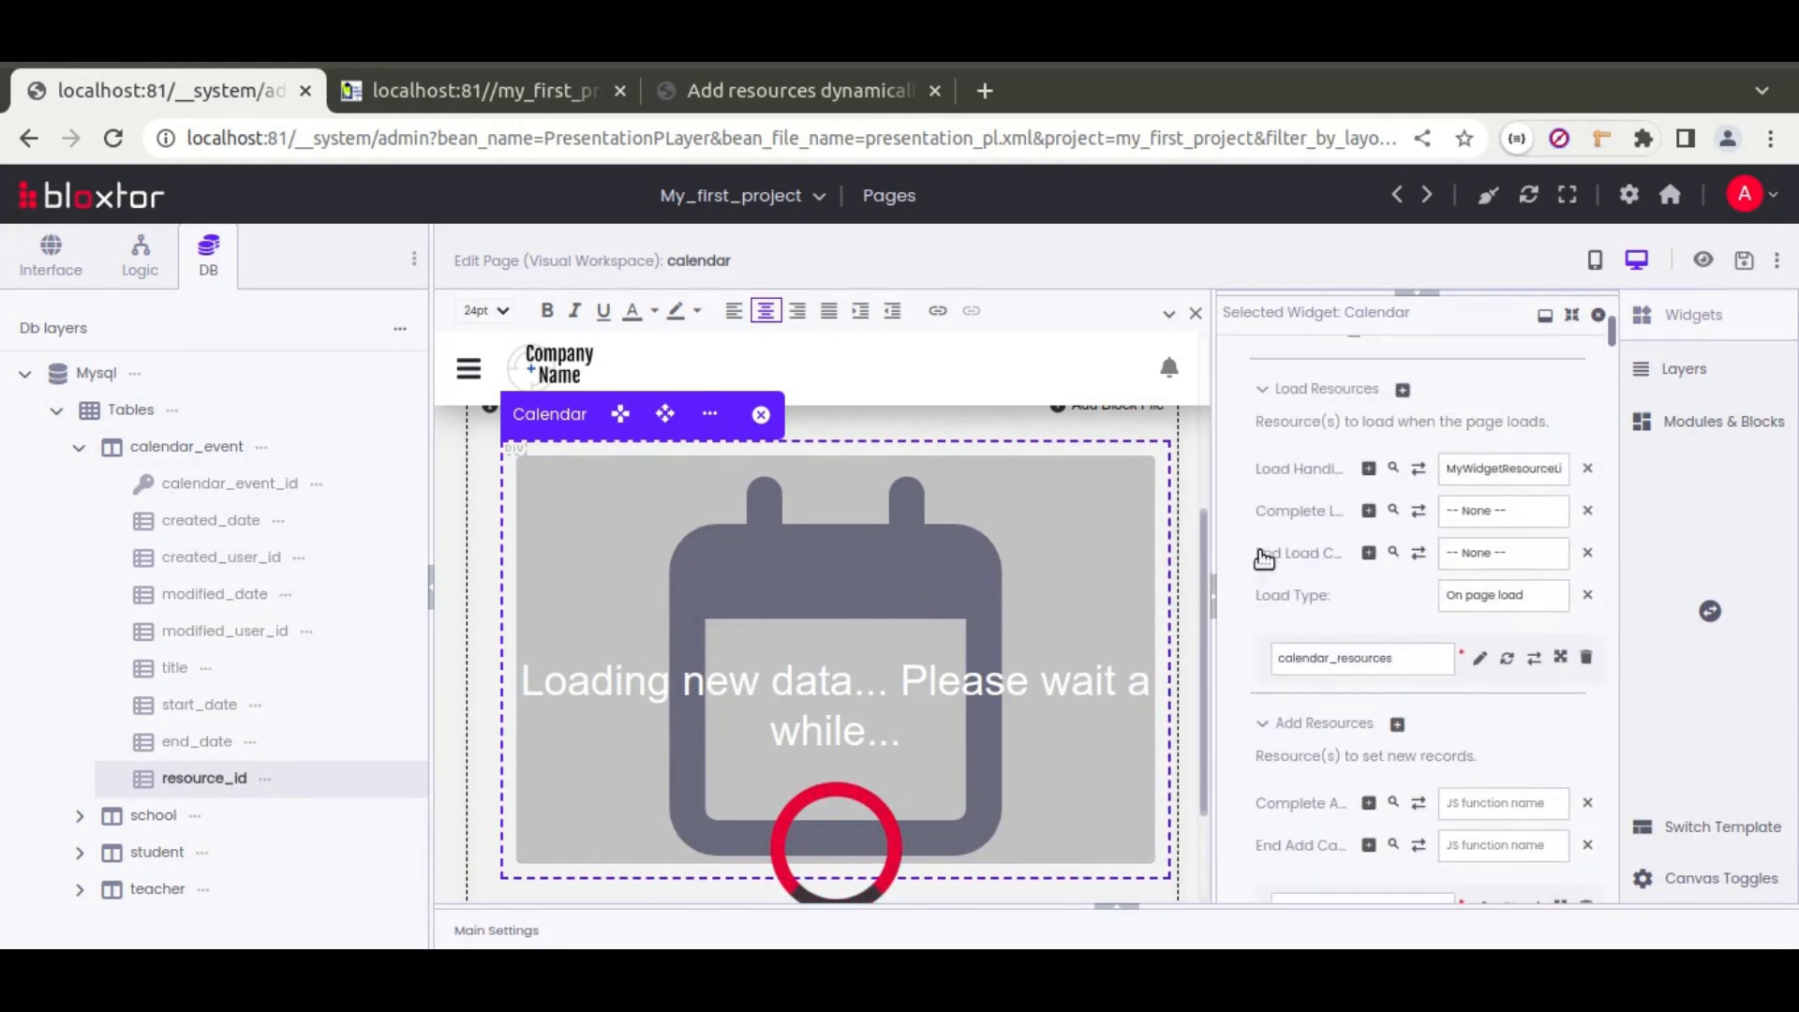
scroll(1265, 544, down, 4)
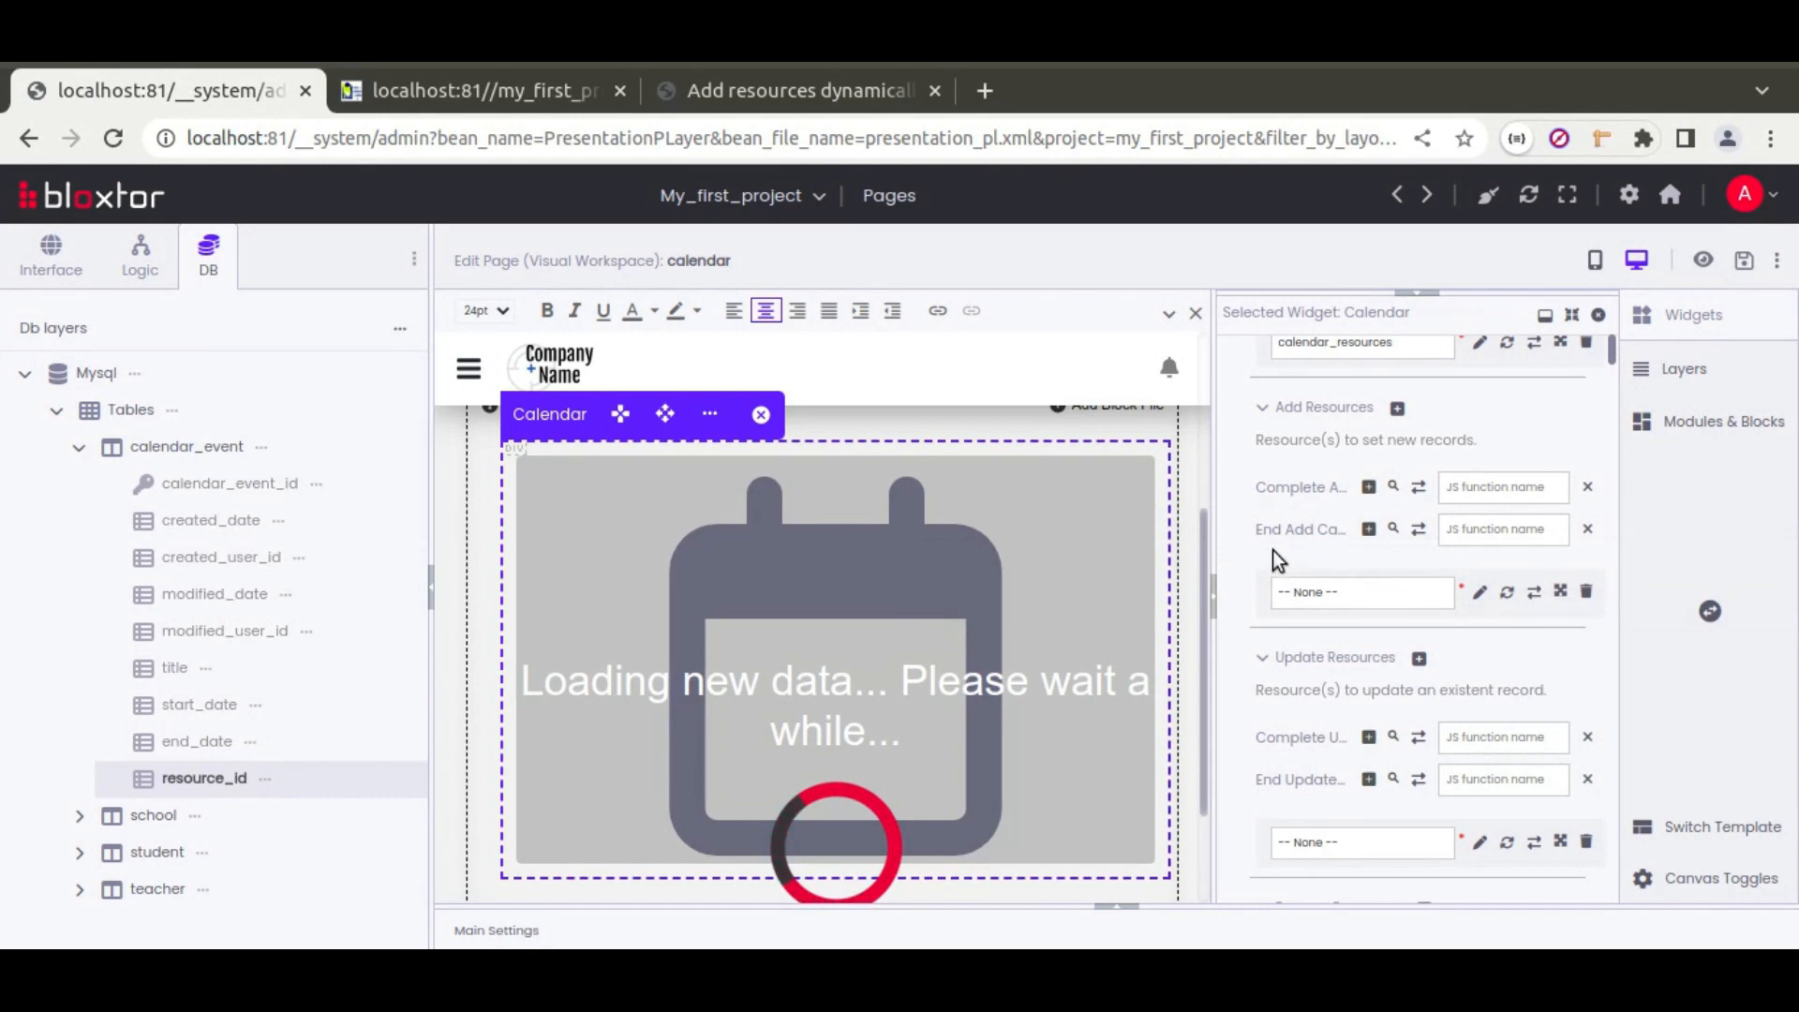
scroll(1235, 530, up, 4)
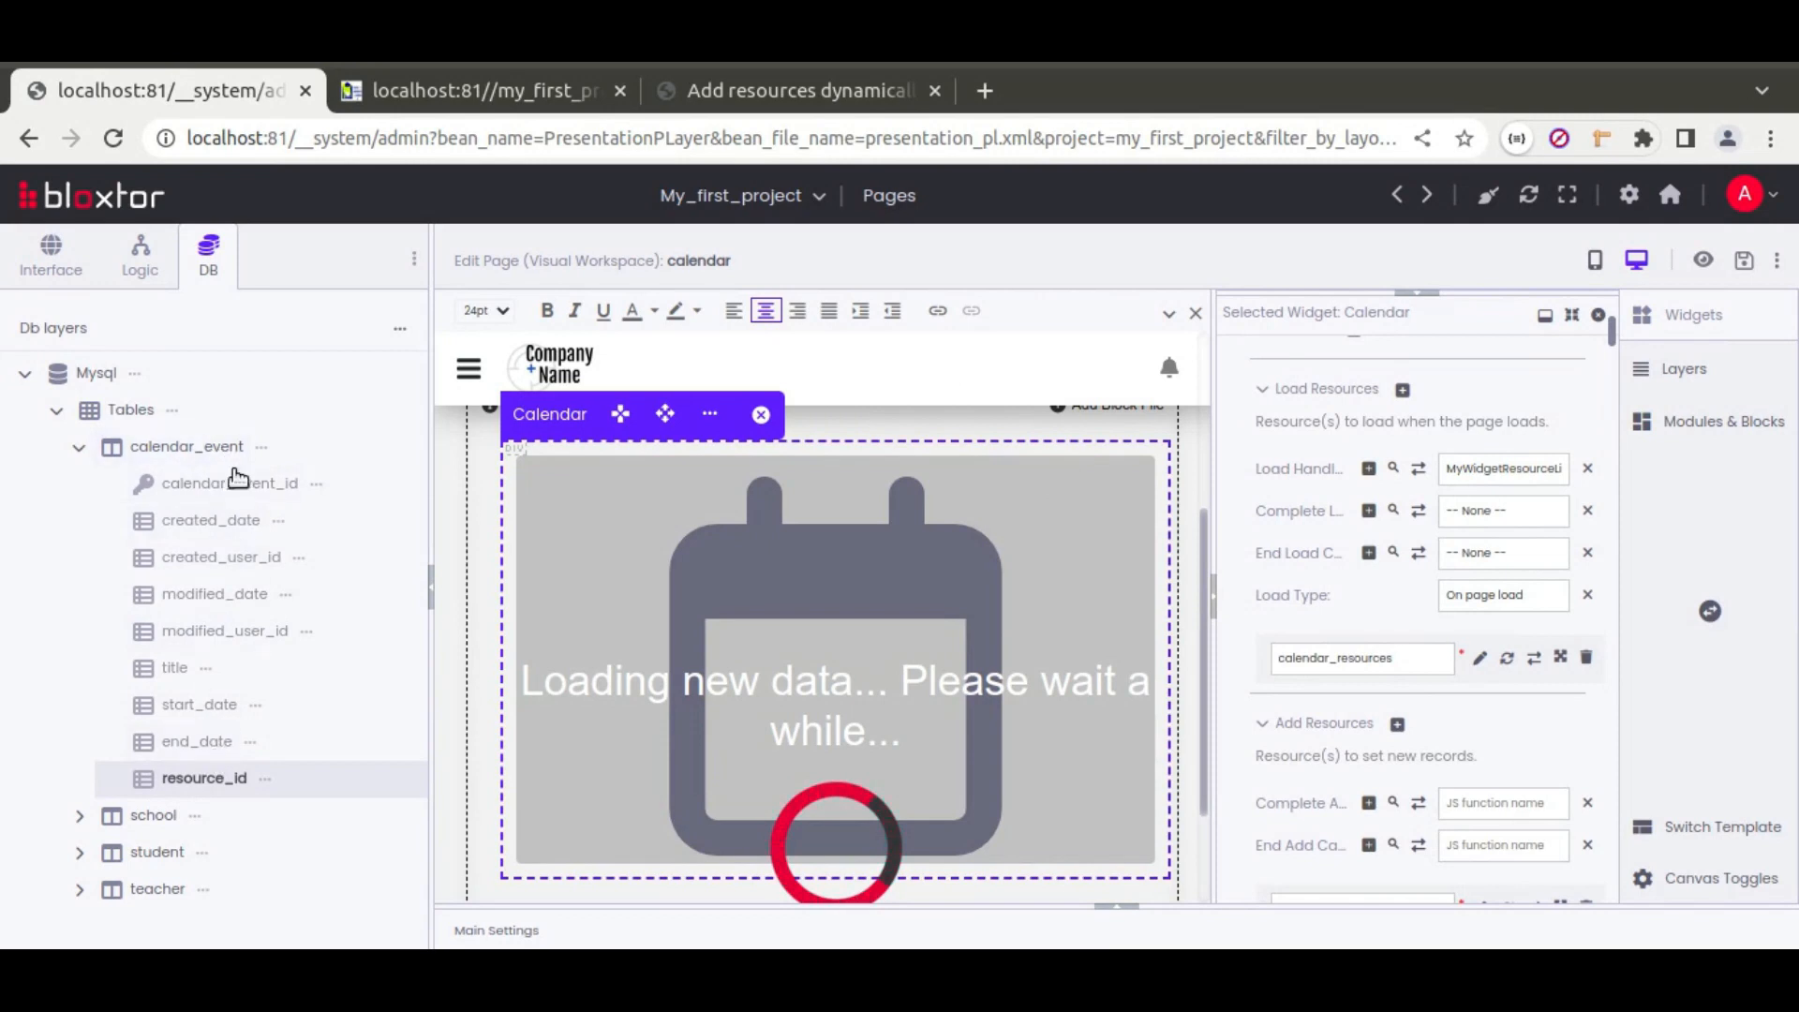
click(1402, 390)
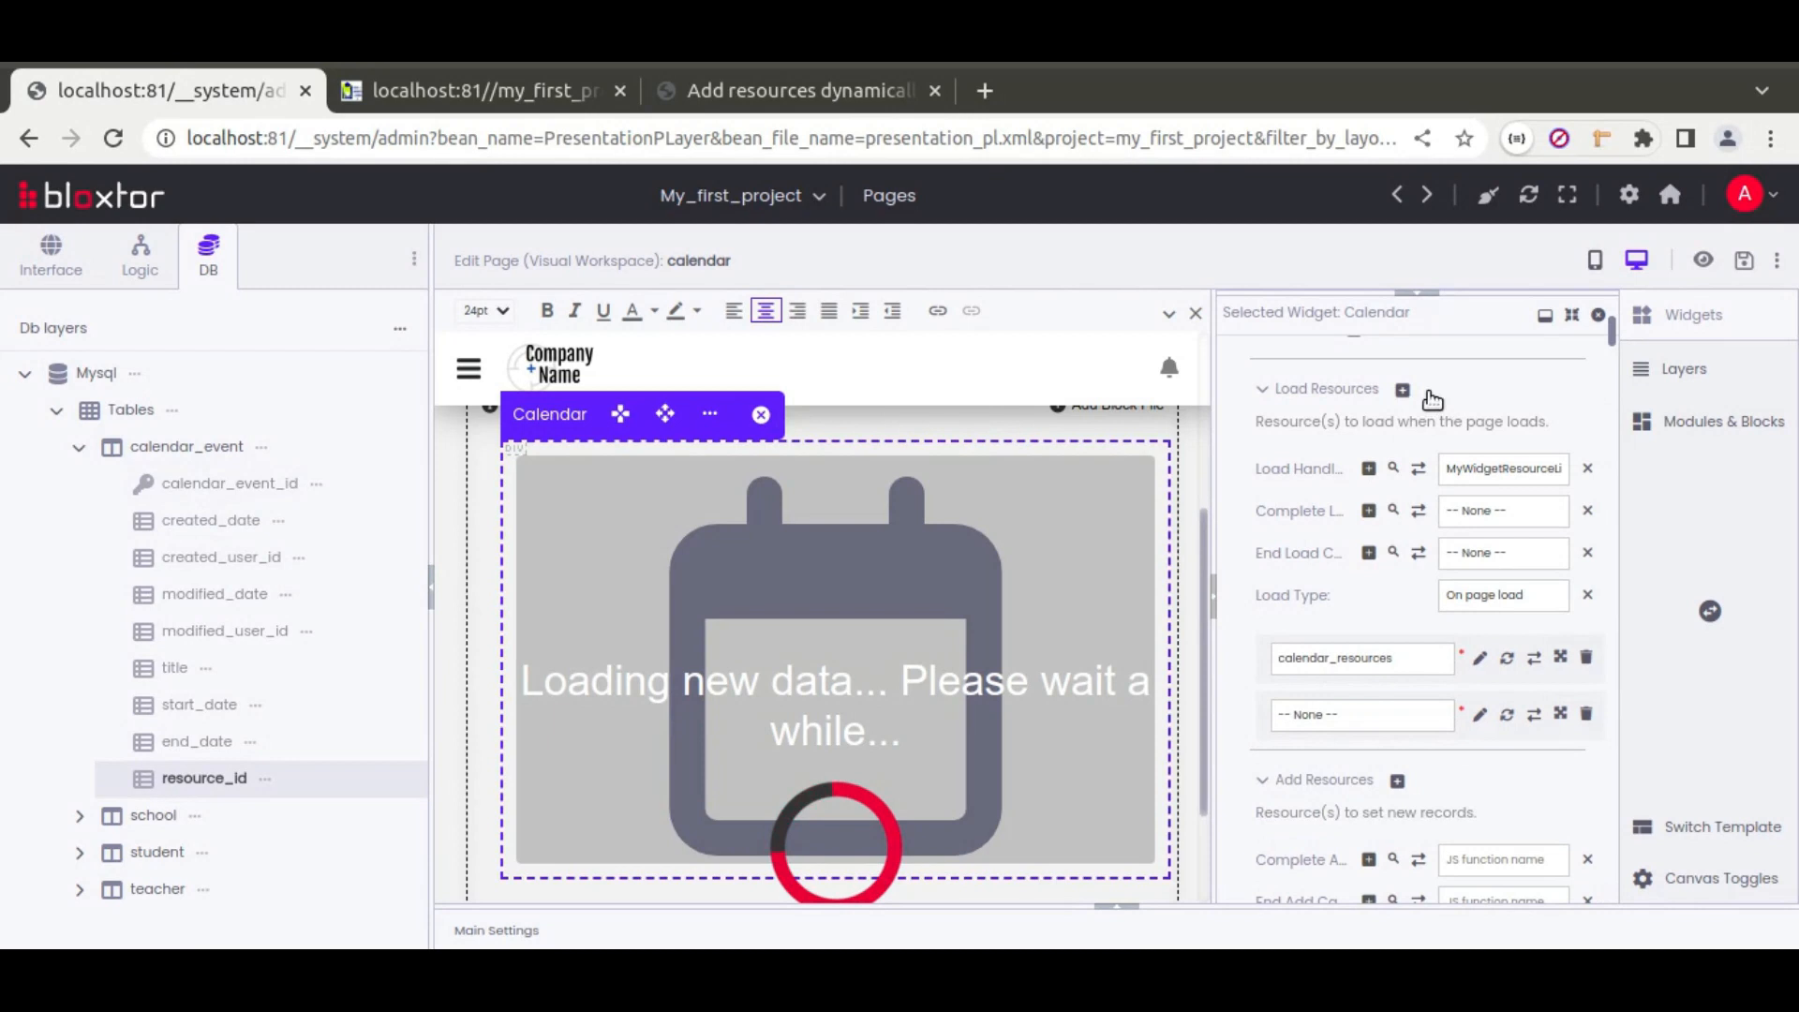
Step: Create a new load resource using DB driver mysql and table calendar_event
click(1481, 713)
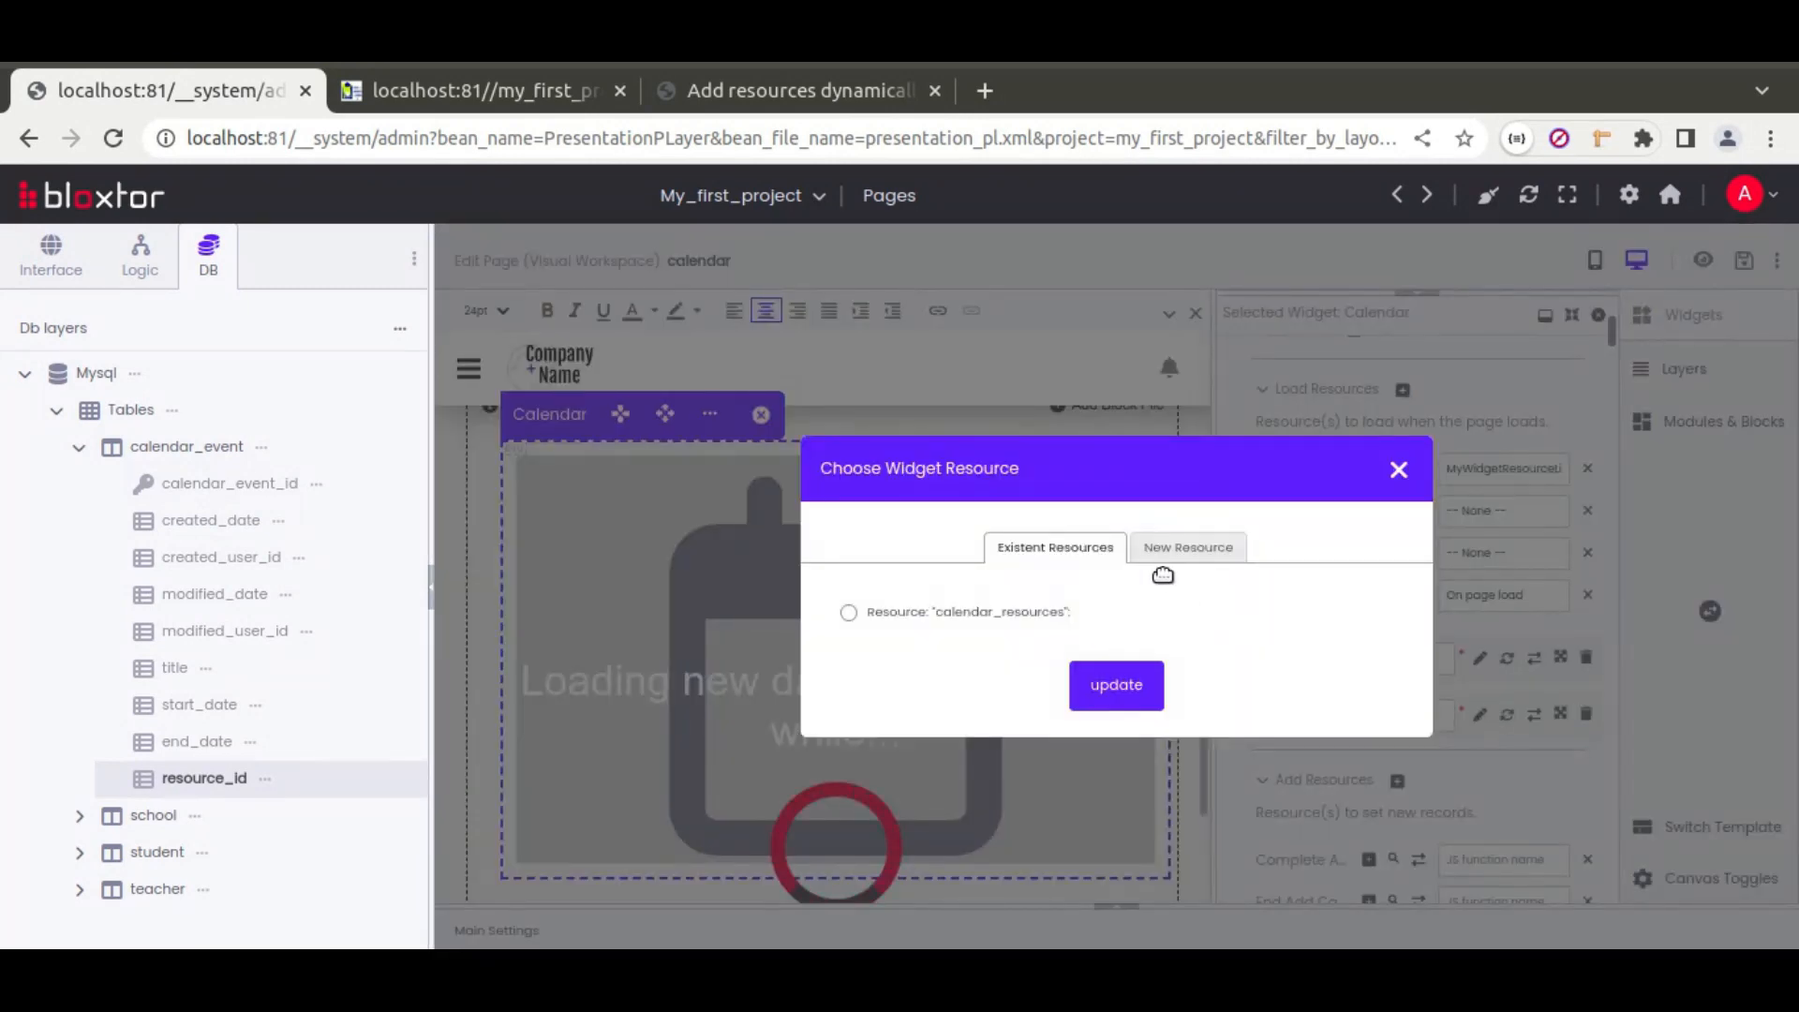
click(1190, 548)
click(1233, 506)
click(1117, 543)
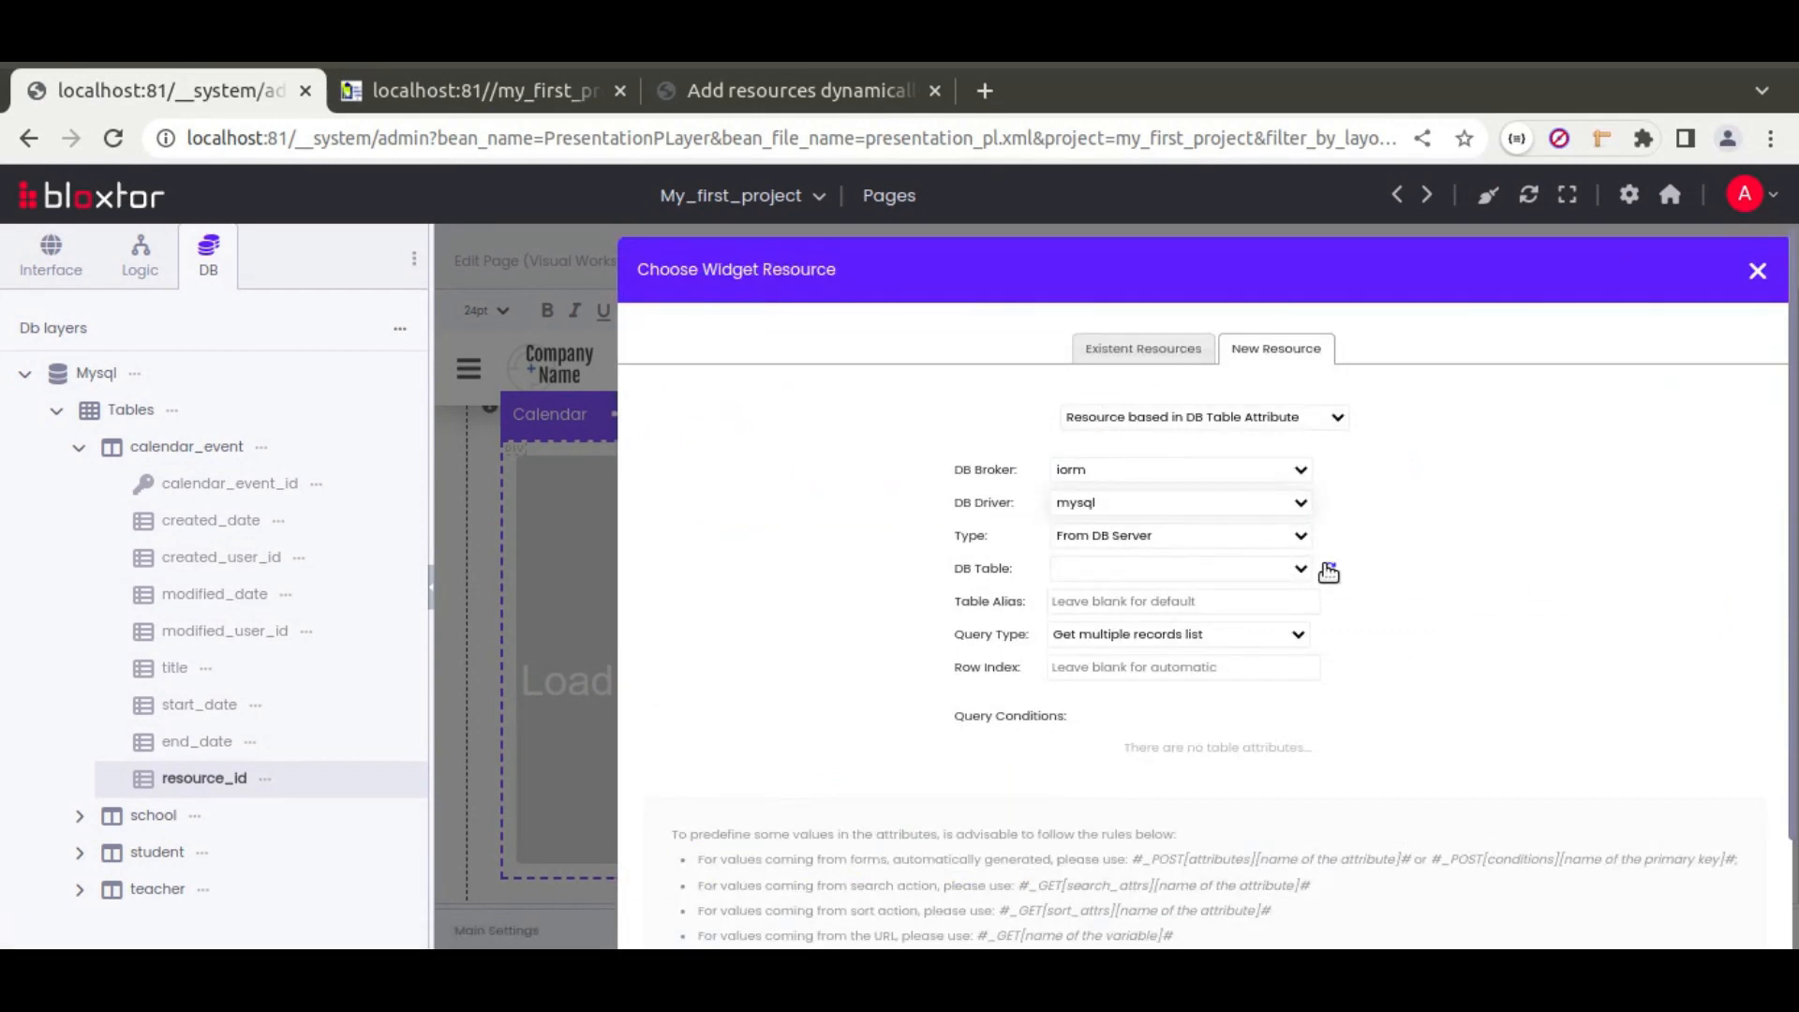
click(1300, 568)
click(1329, 572)
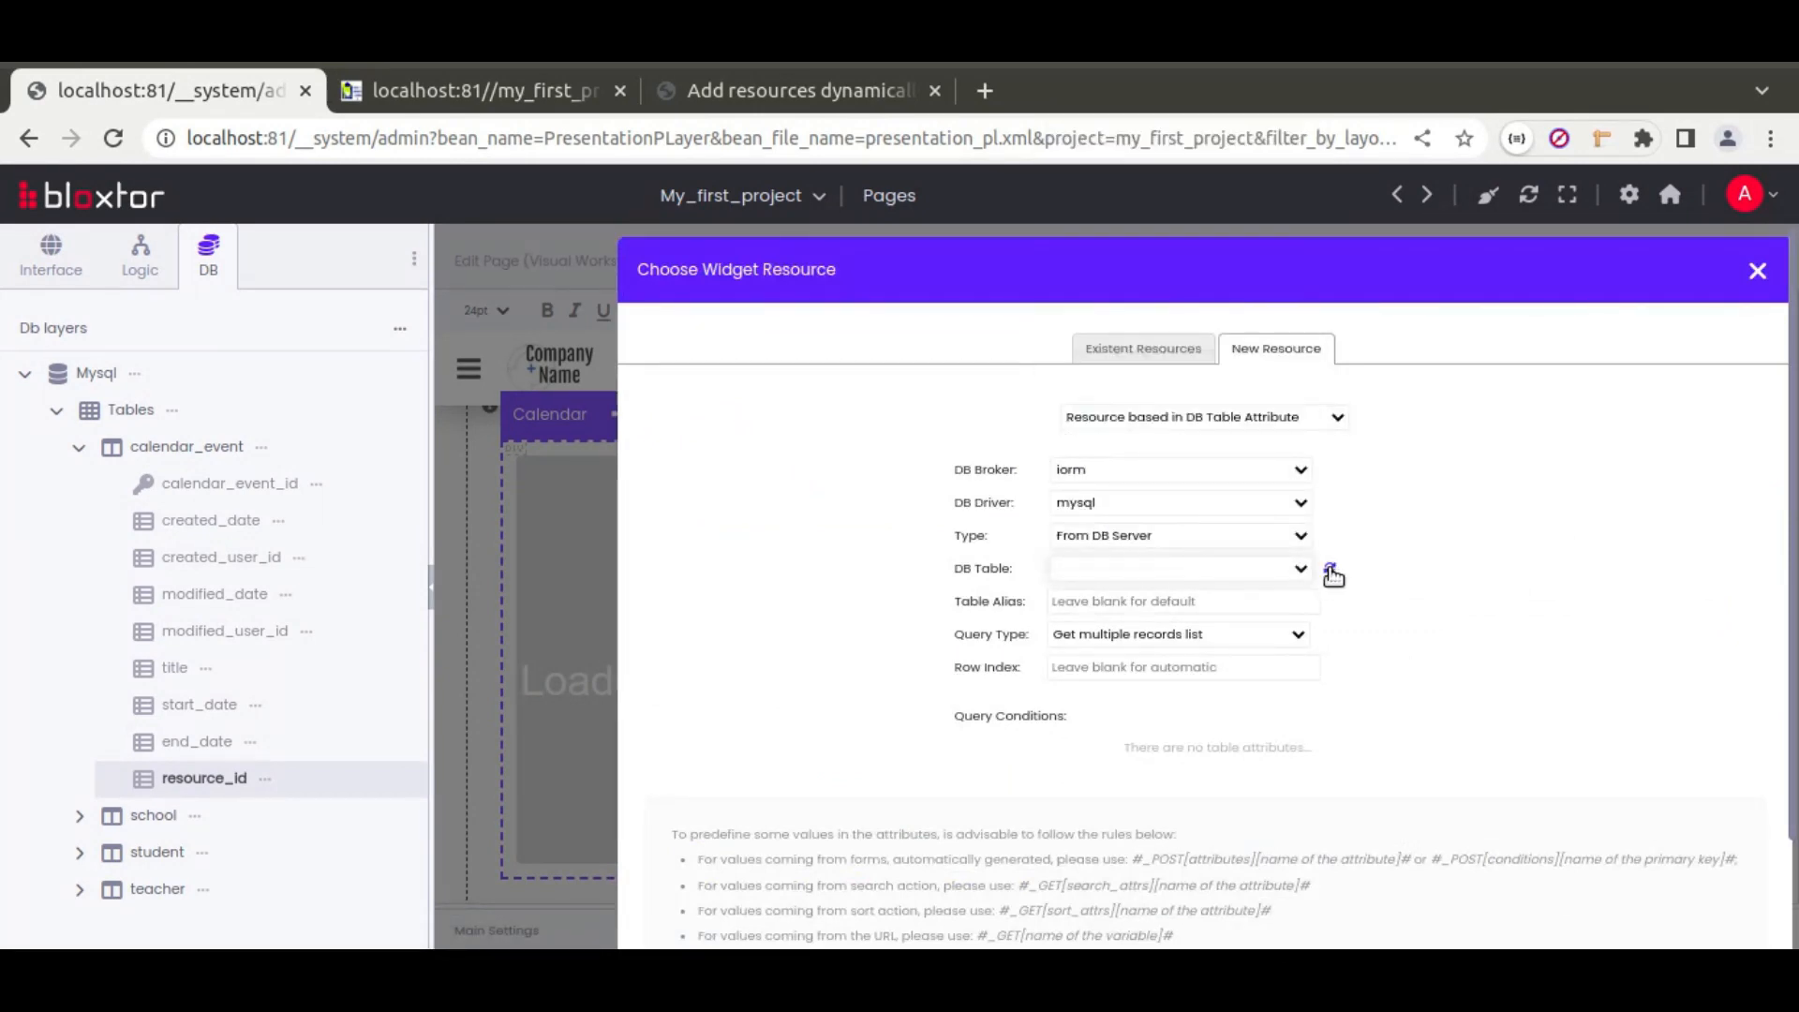
click(1299, 569)
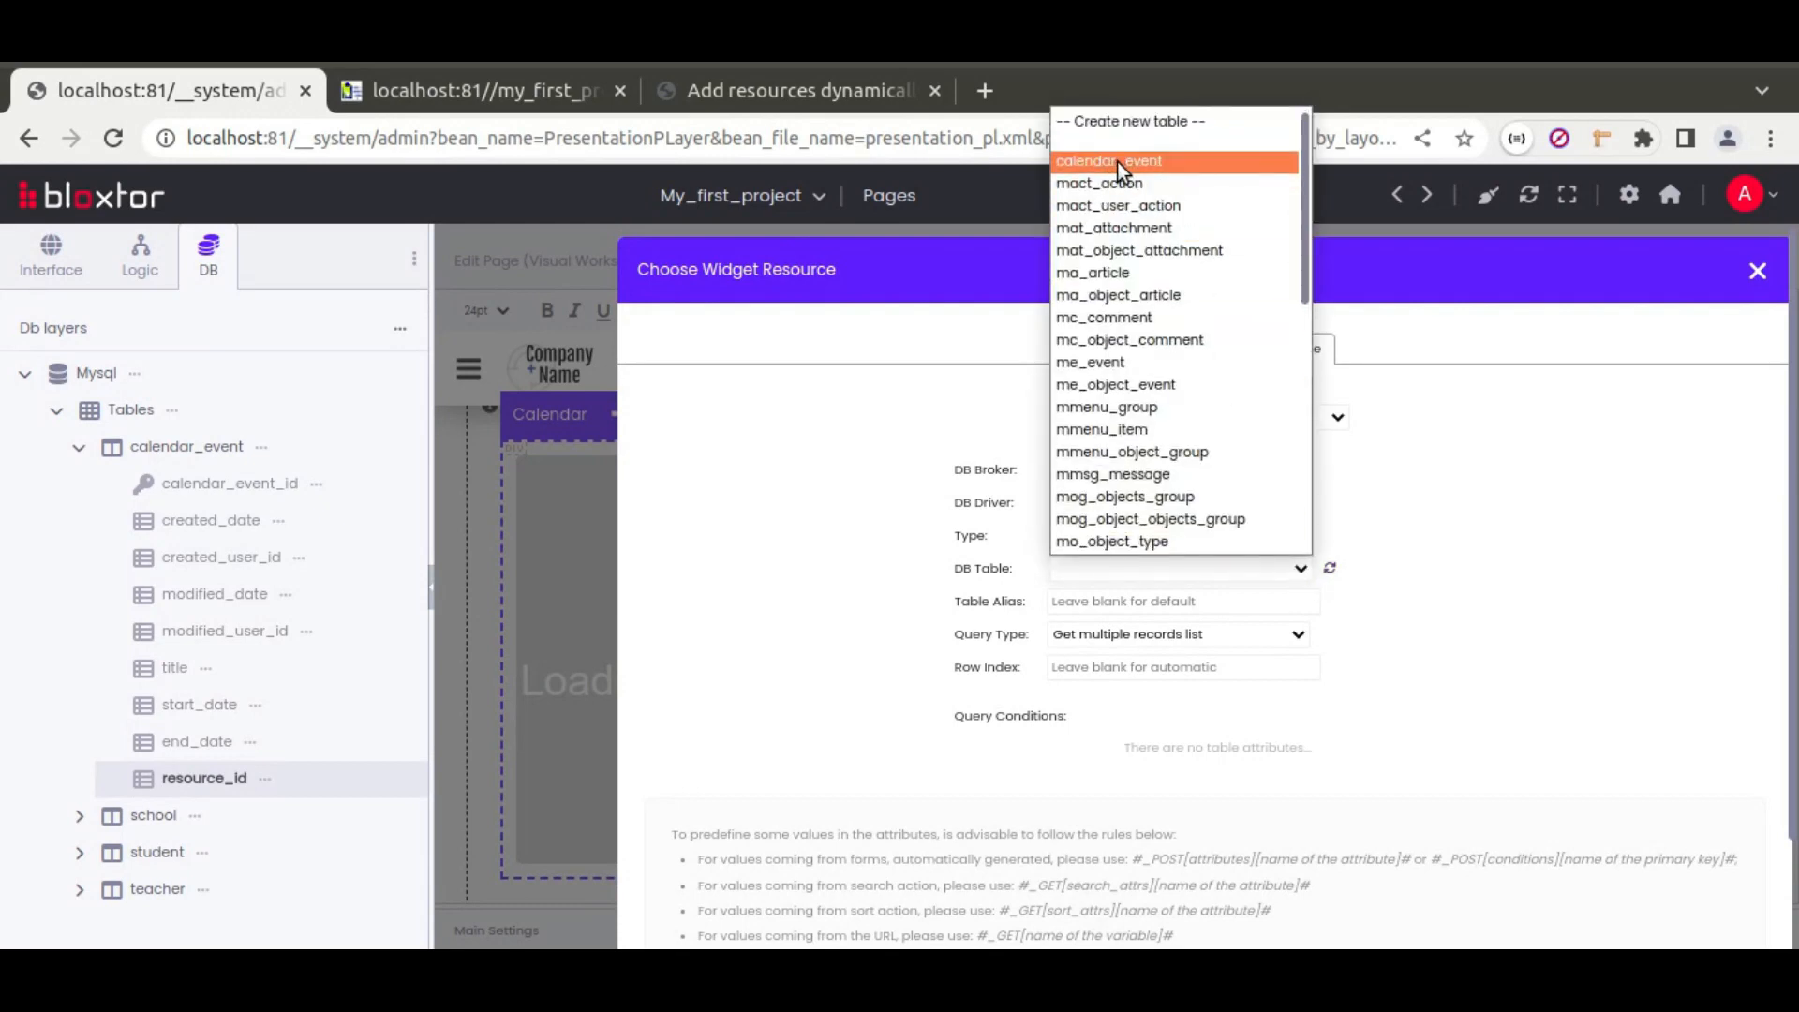
click(1117, 161)
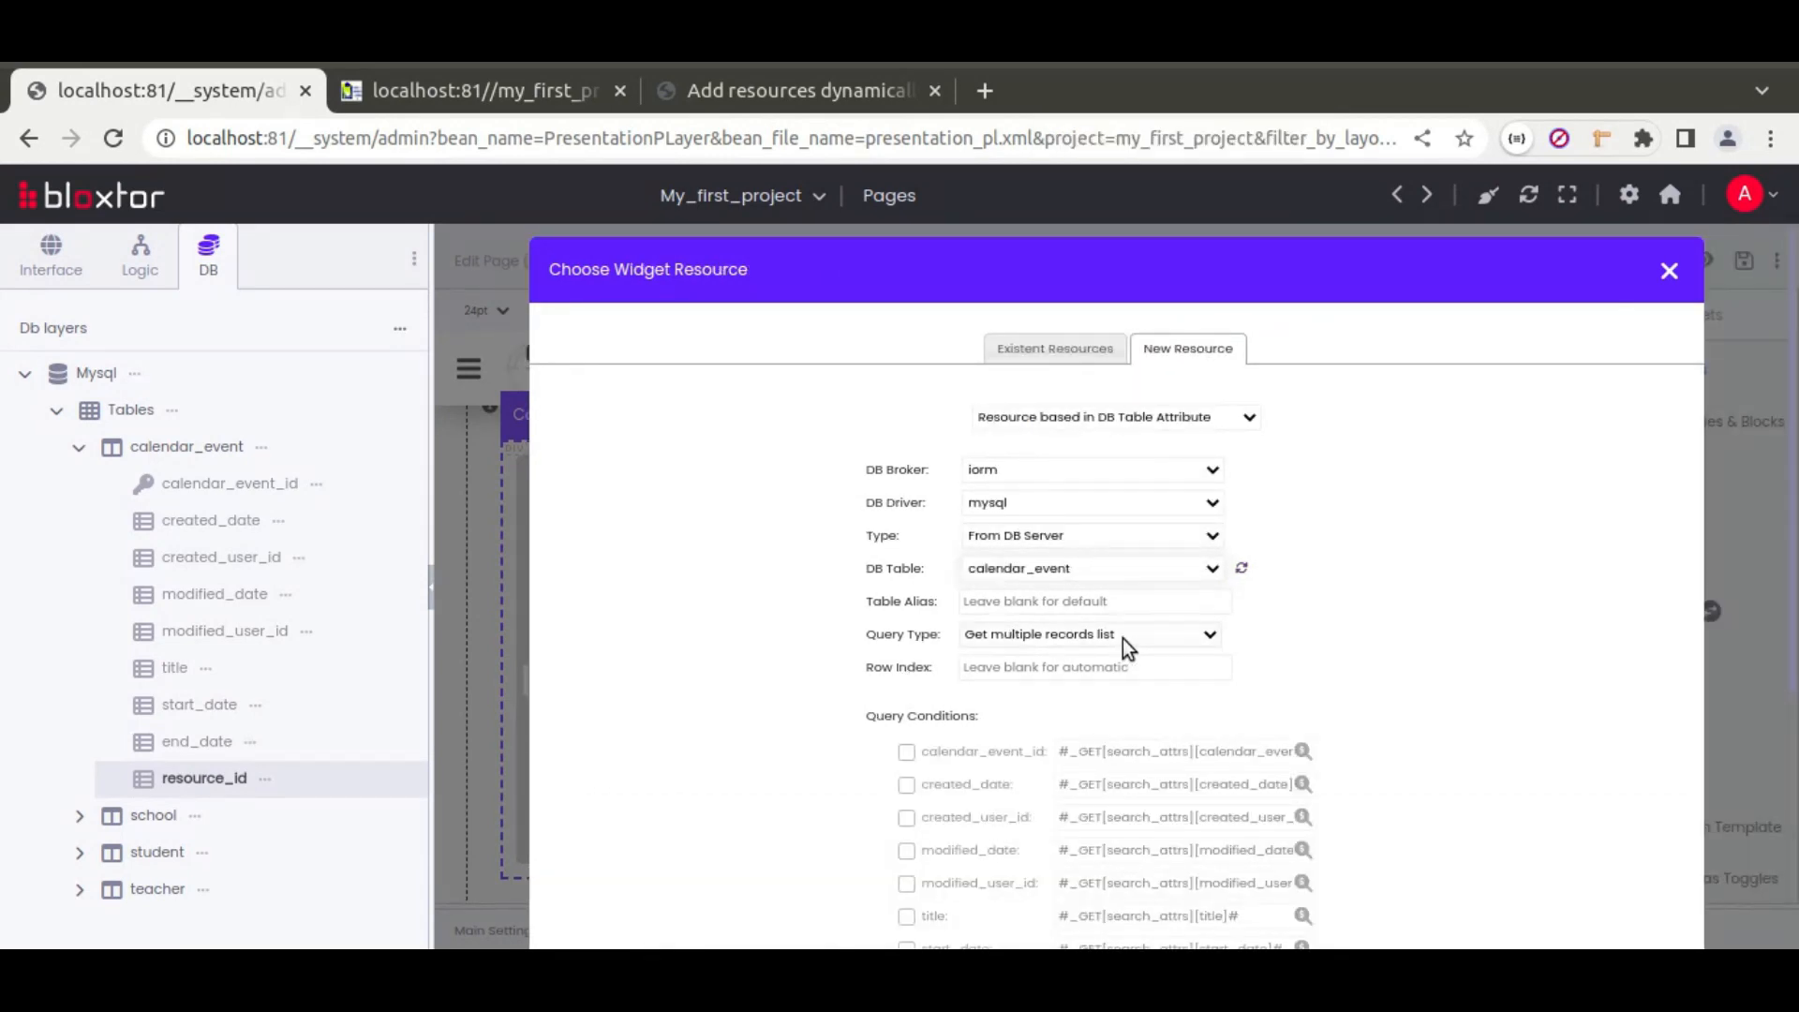
scroll(1350, 643, down, 5)
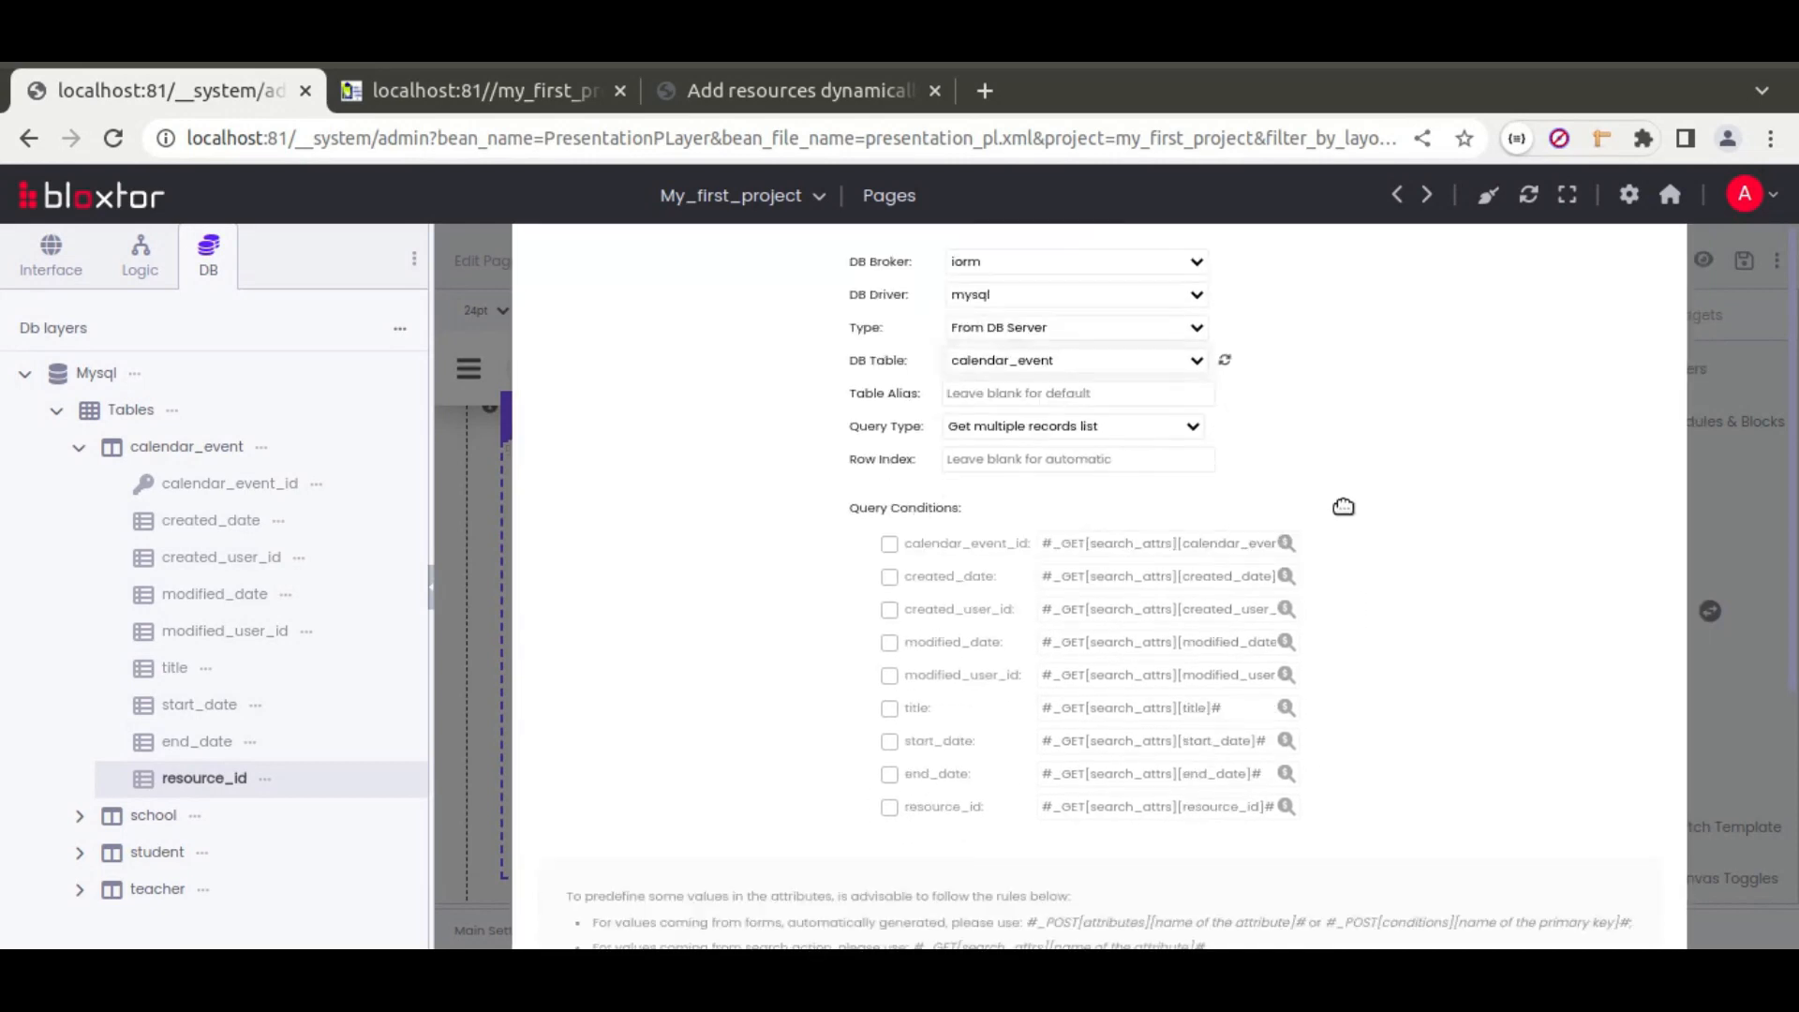
click(1113, 905)
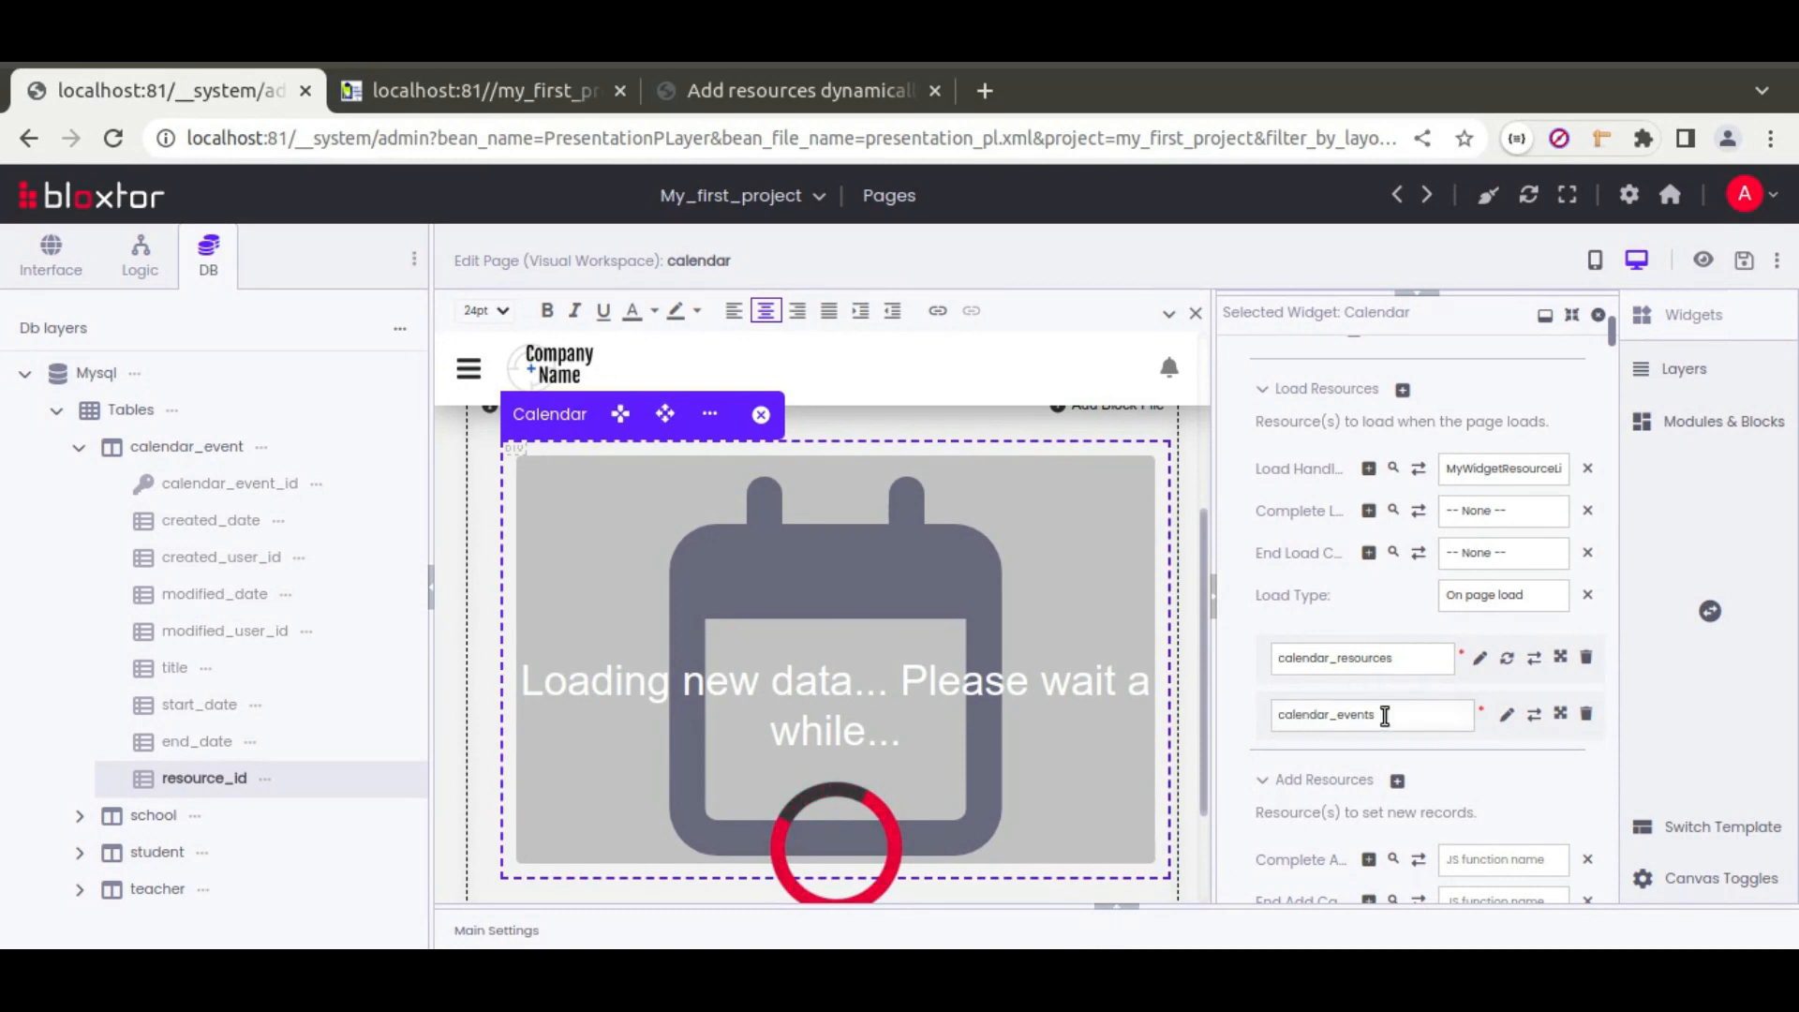
Step: Review the calendar_resources and calendar_events_group actions in the page's resource settings
click(1116, 908)
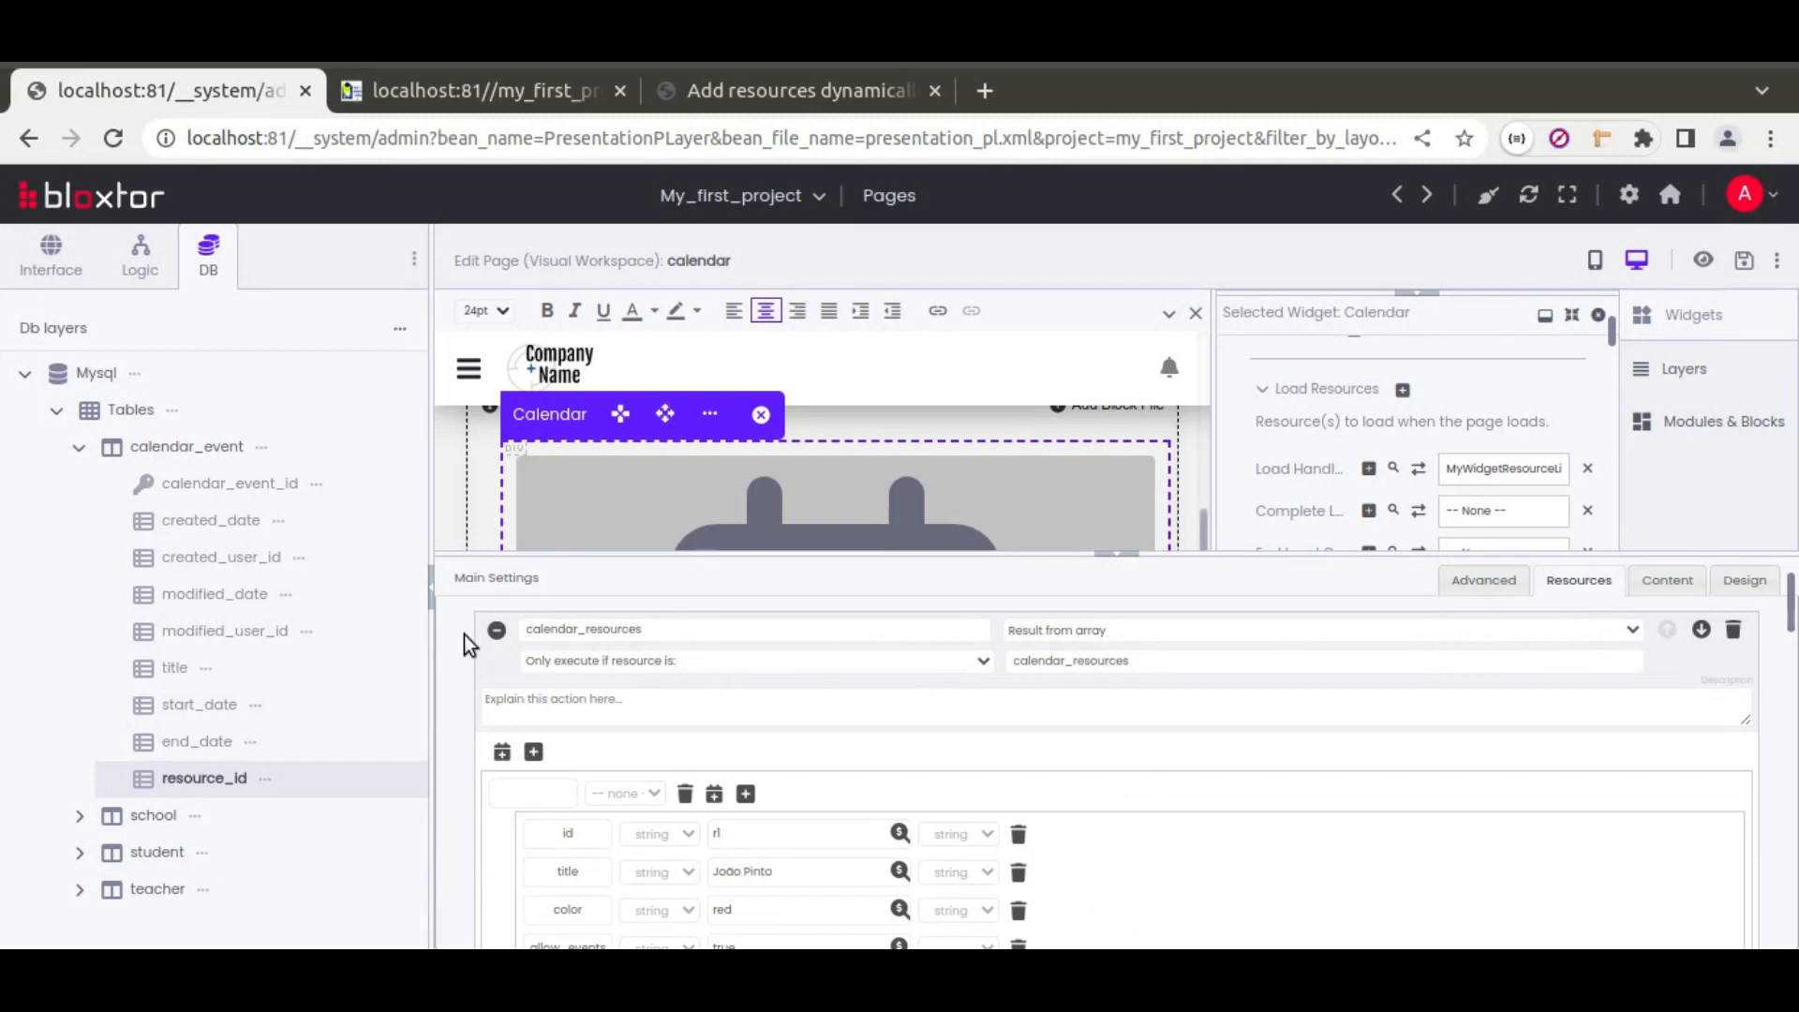
click(496, 630)
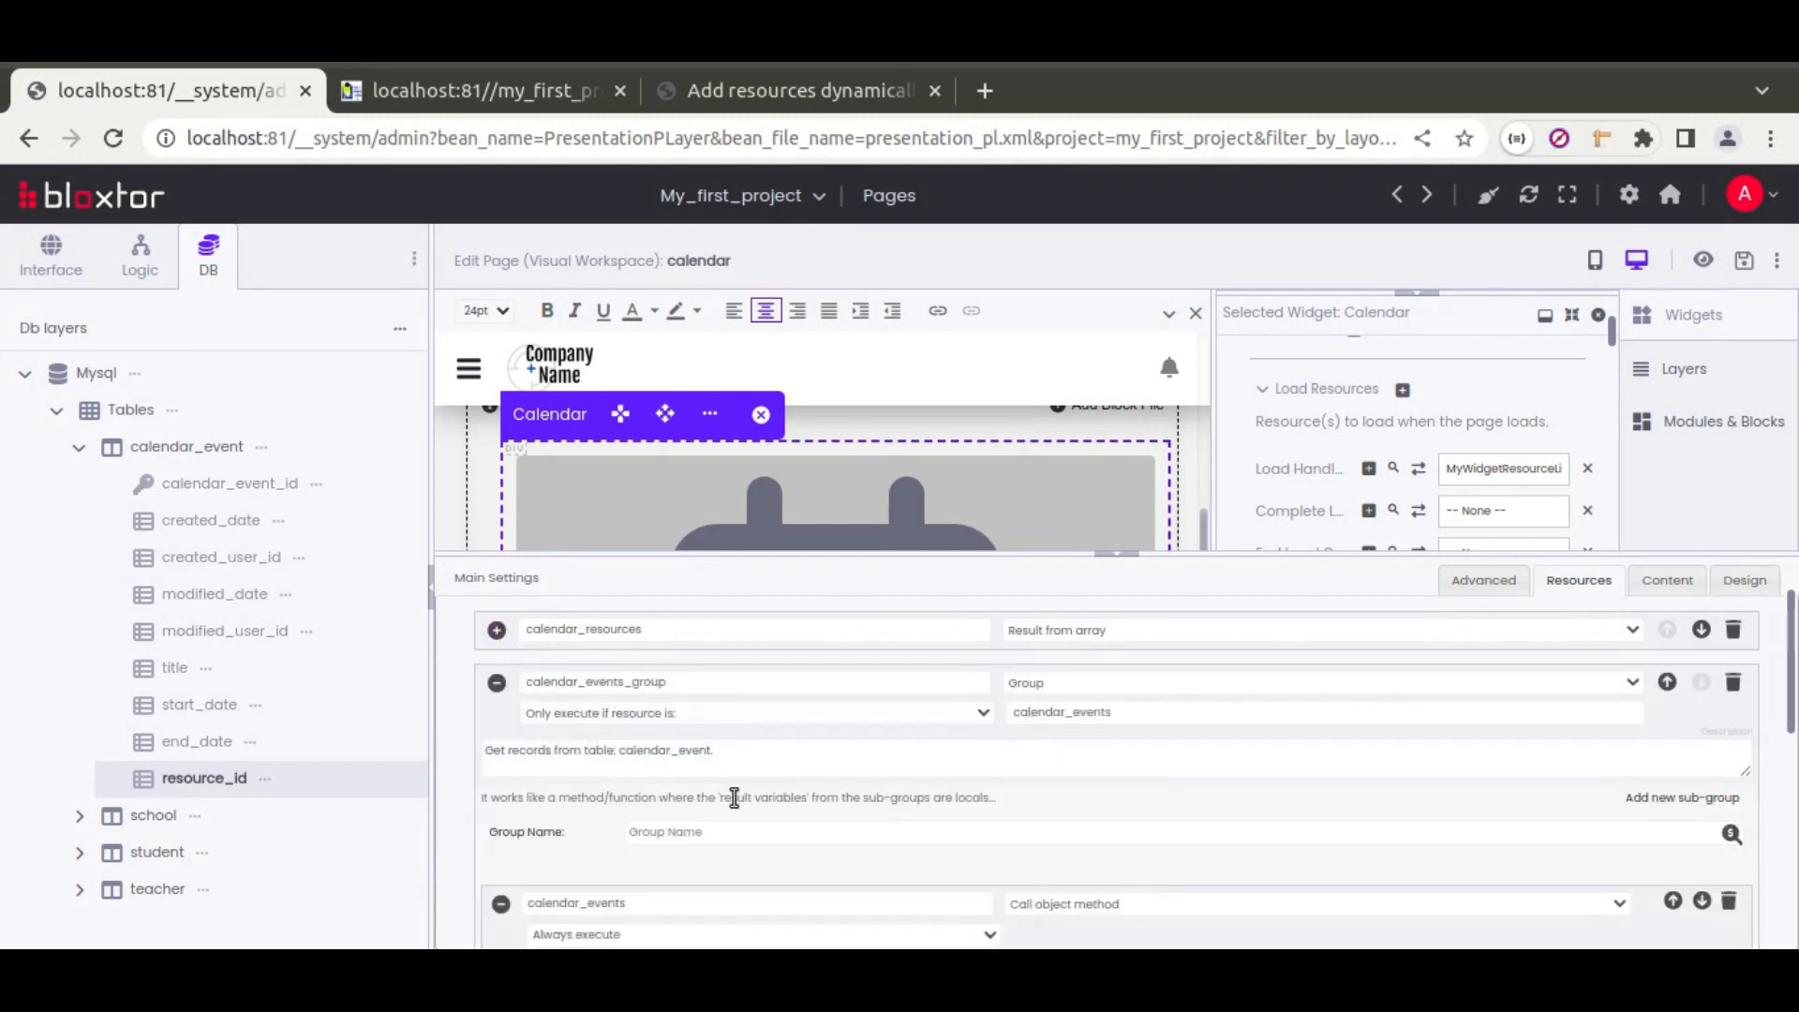
scroll(763, 797, down, 3)
scroll(858, 822, down, 3)
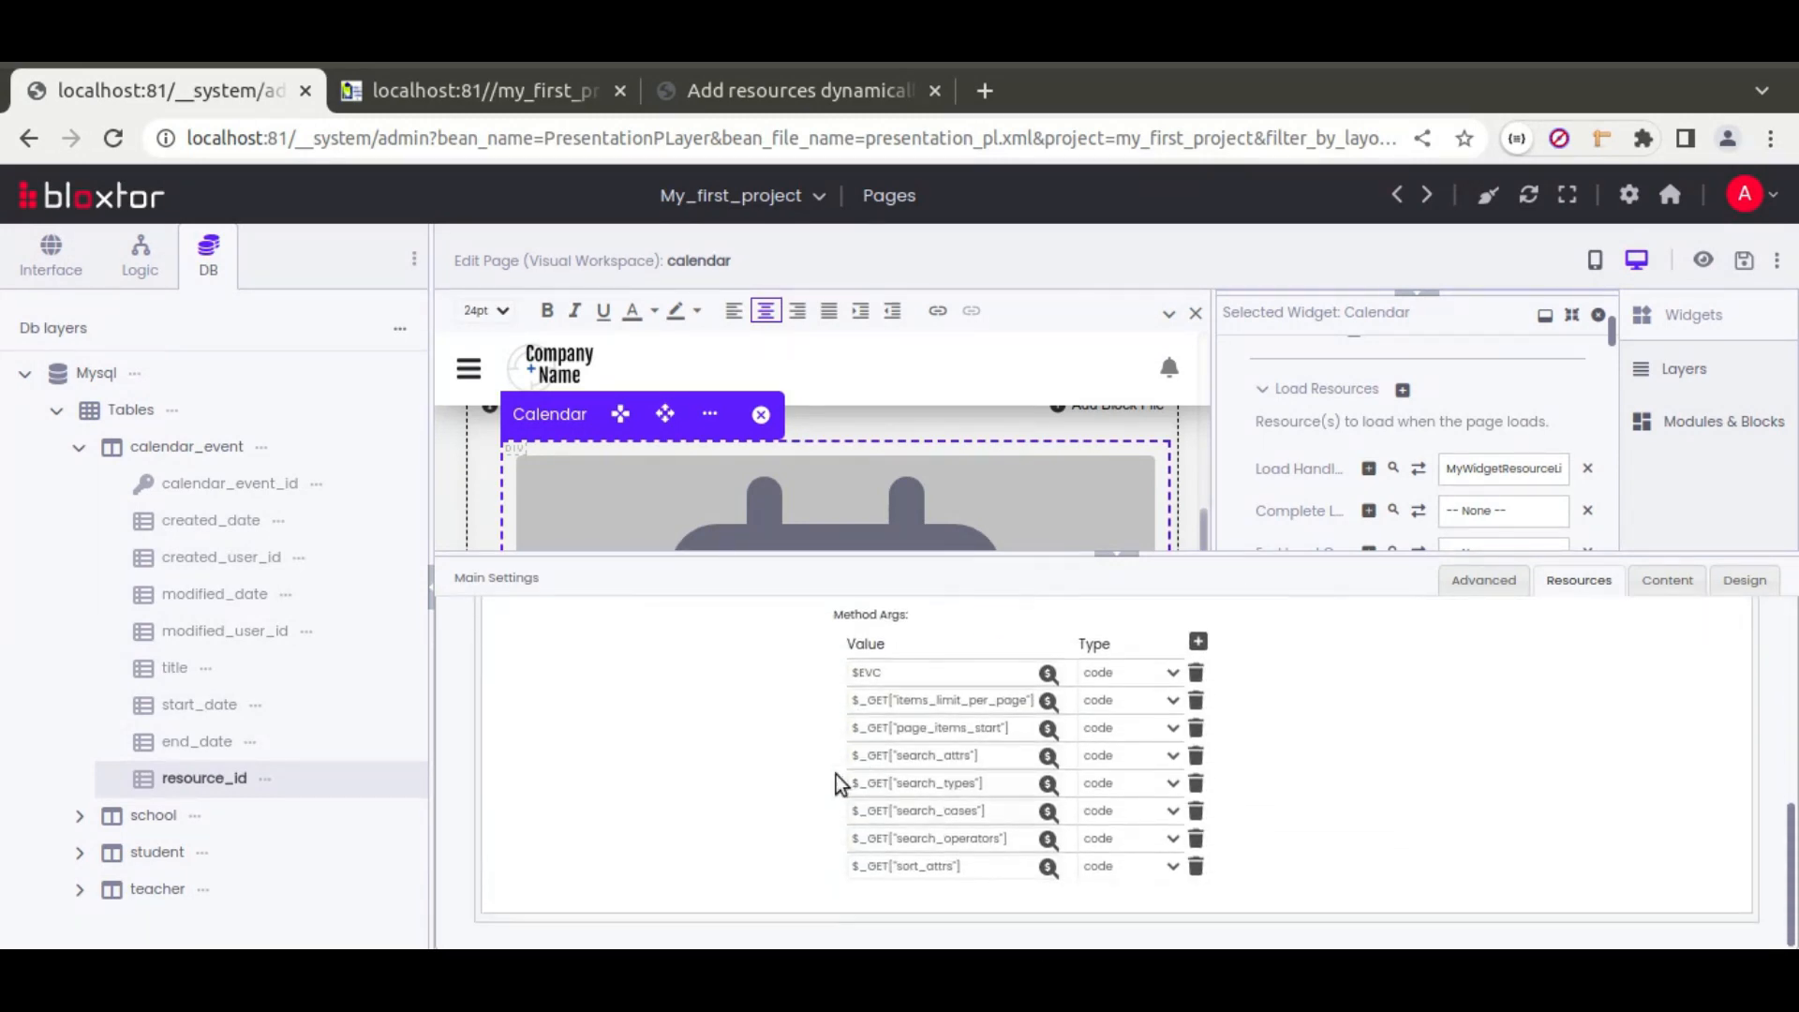
scroll(723, 772, up, 5)
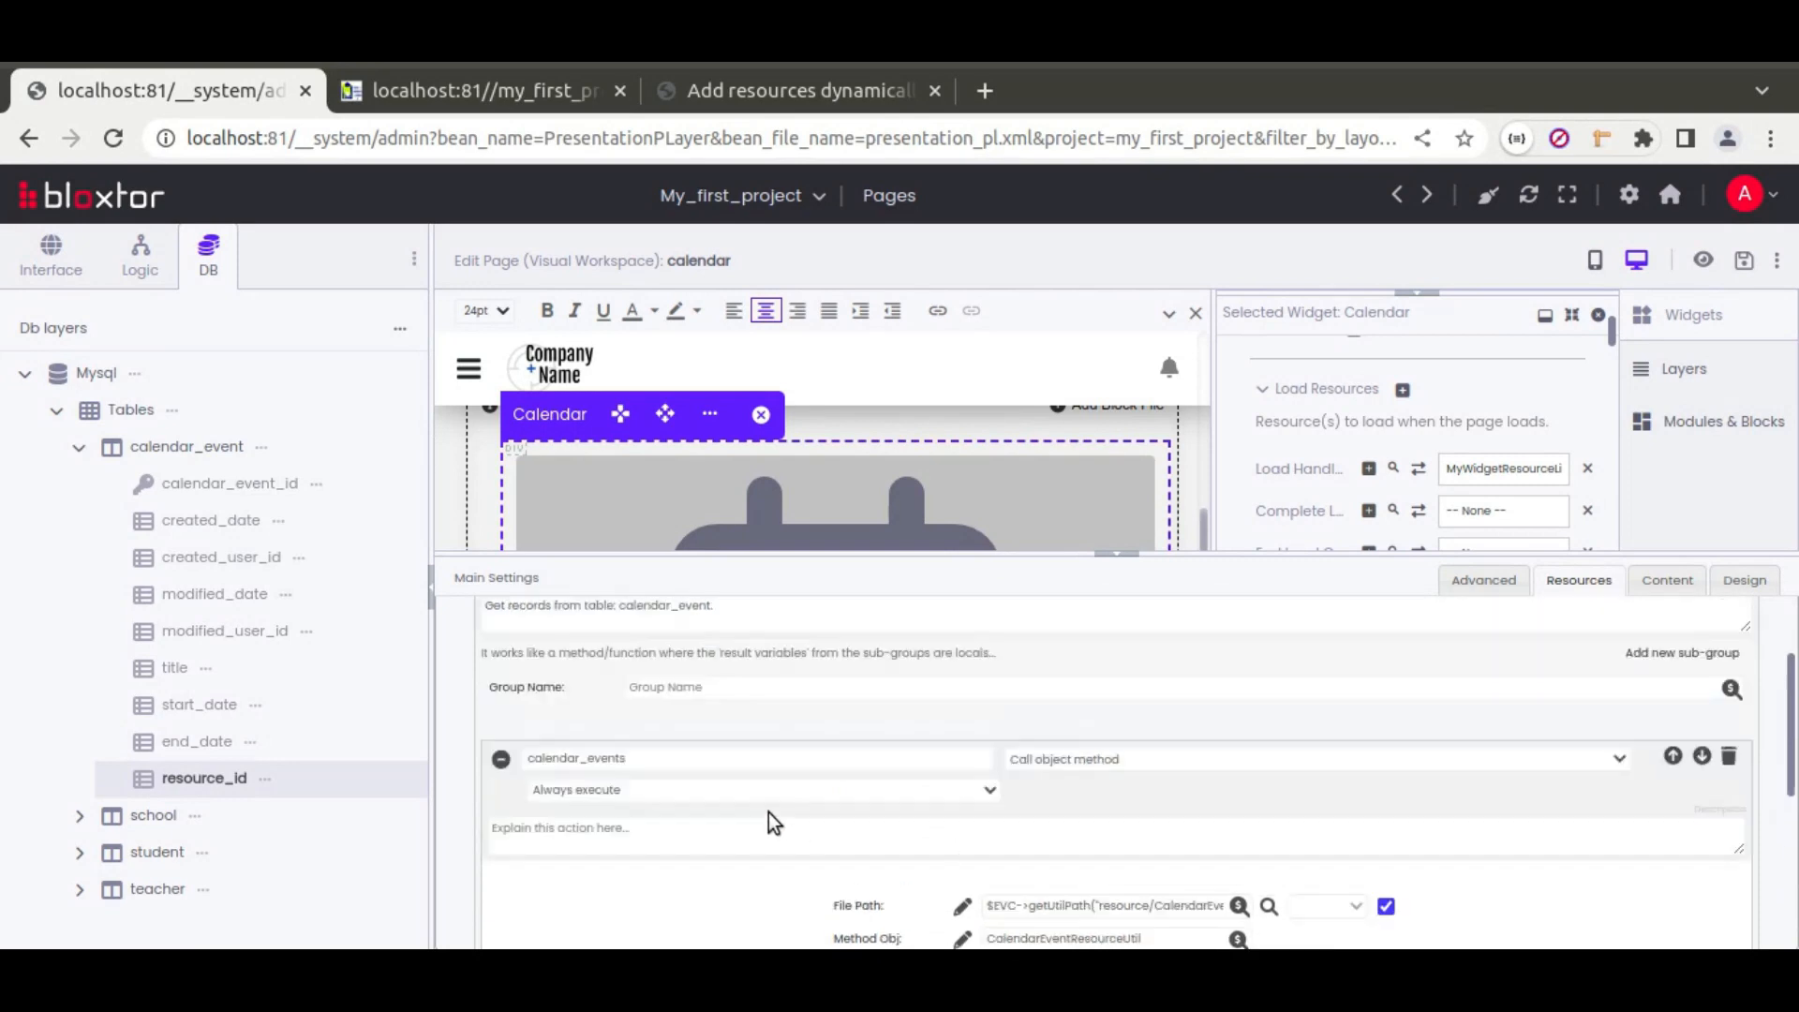
click(496, 750)
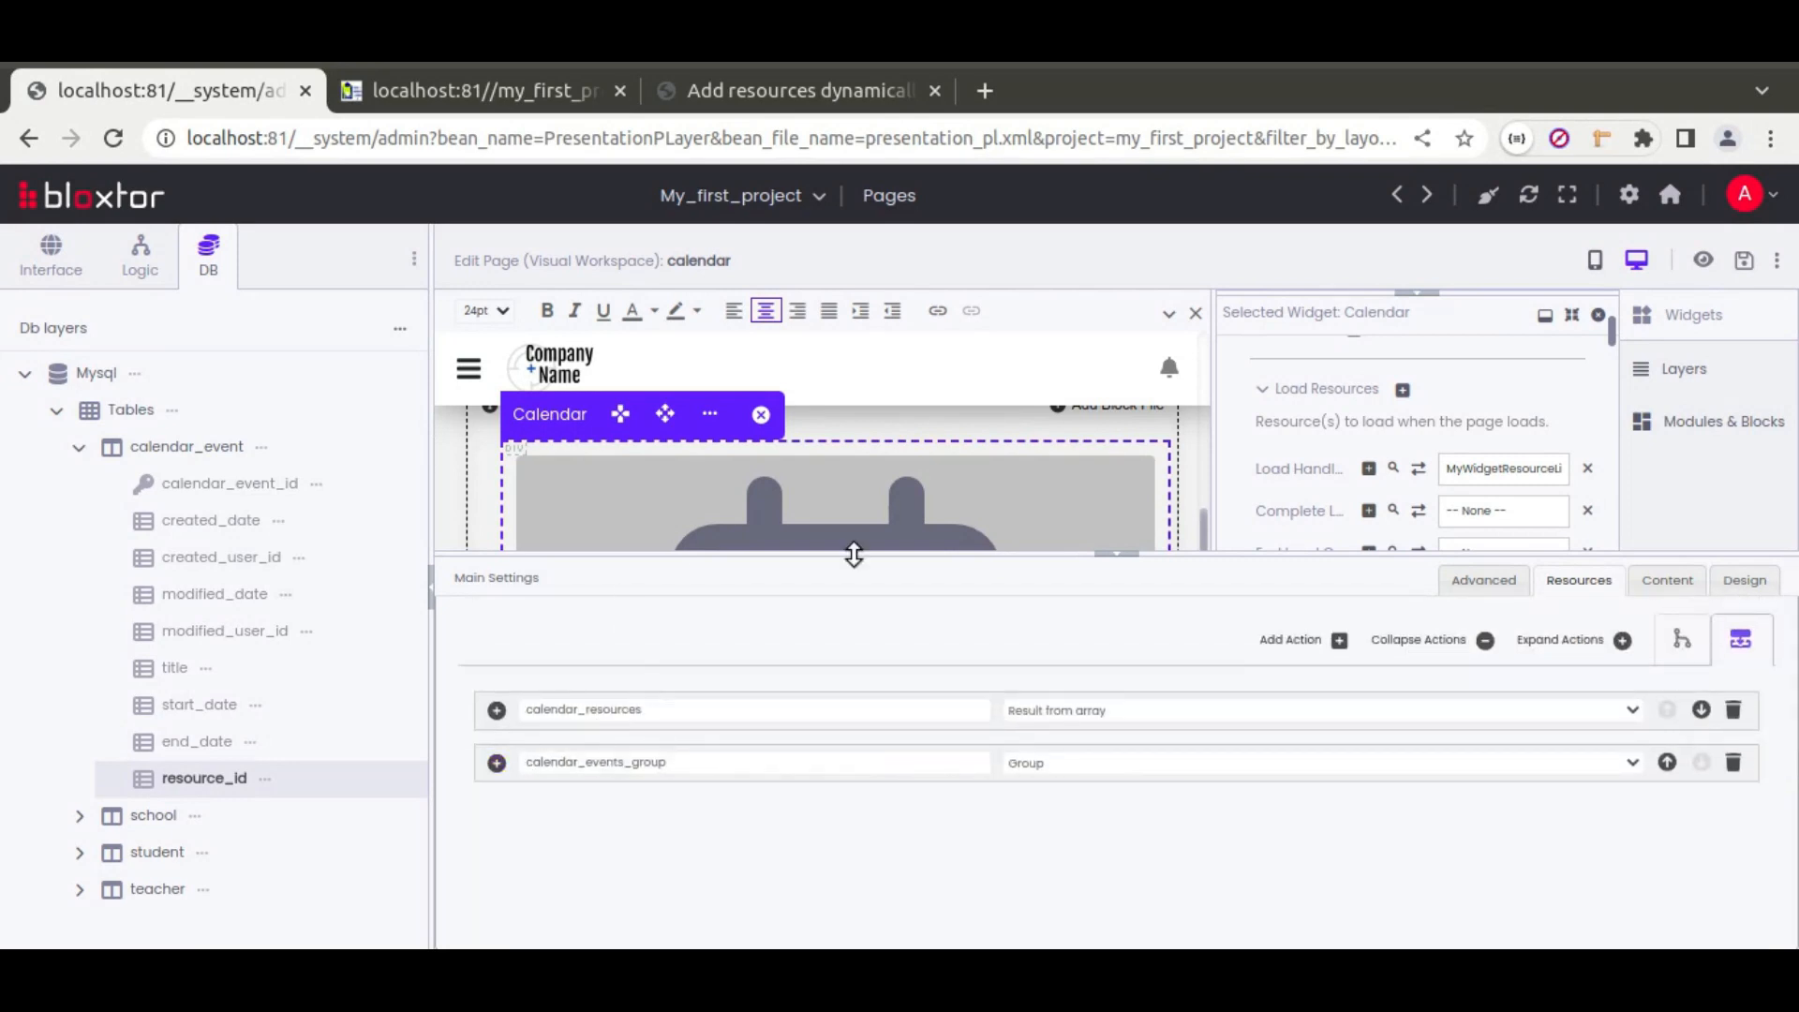
click(1127, 561)
scroll(1278, 627, down, 3)
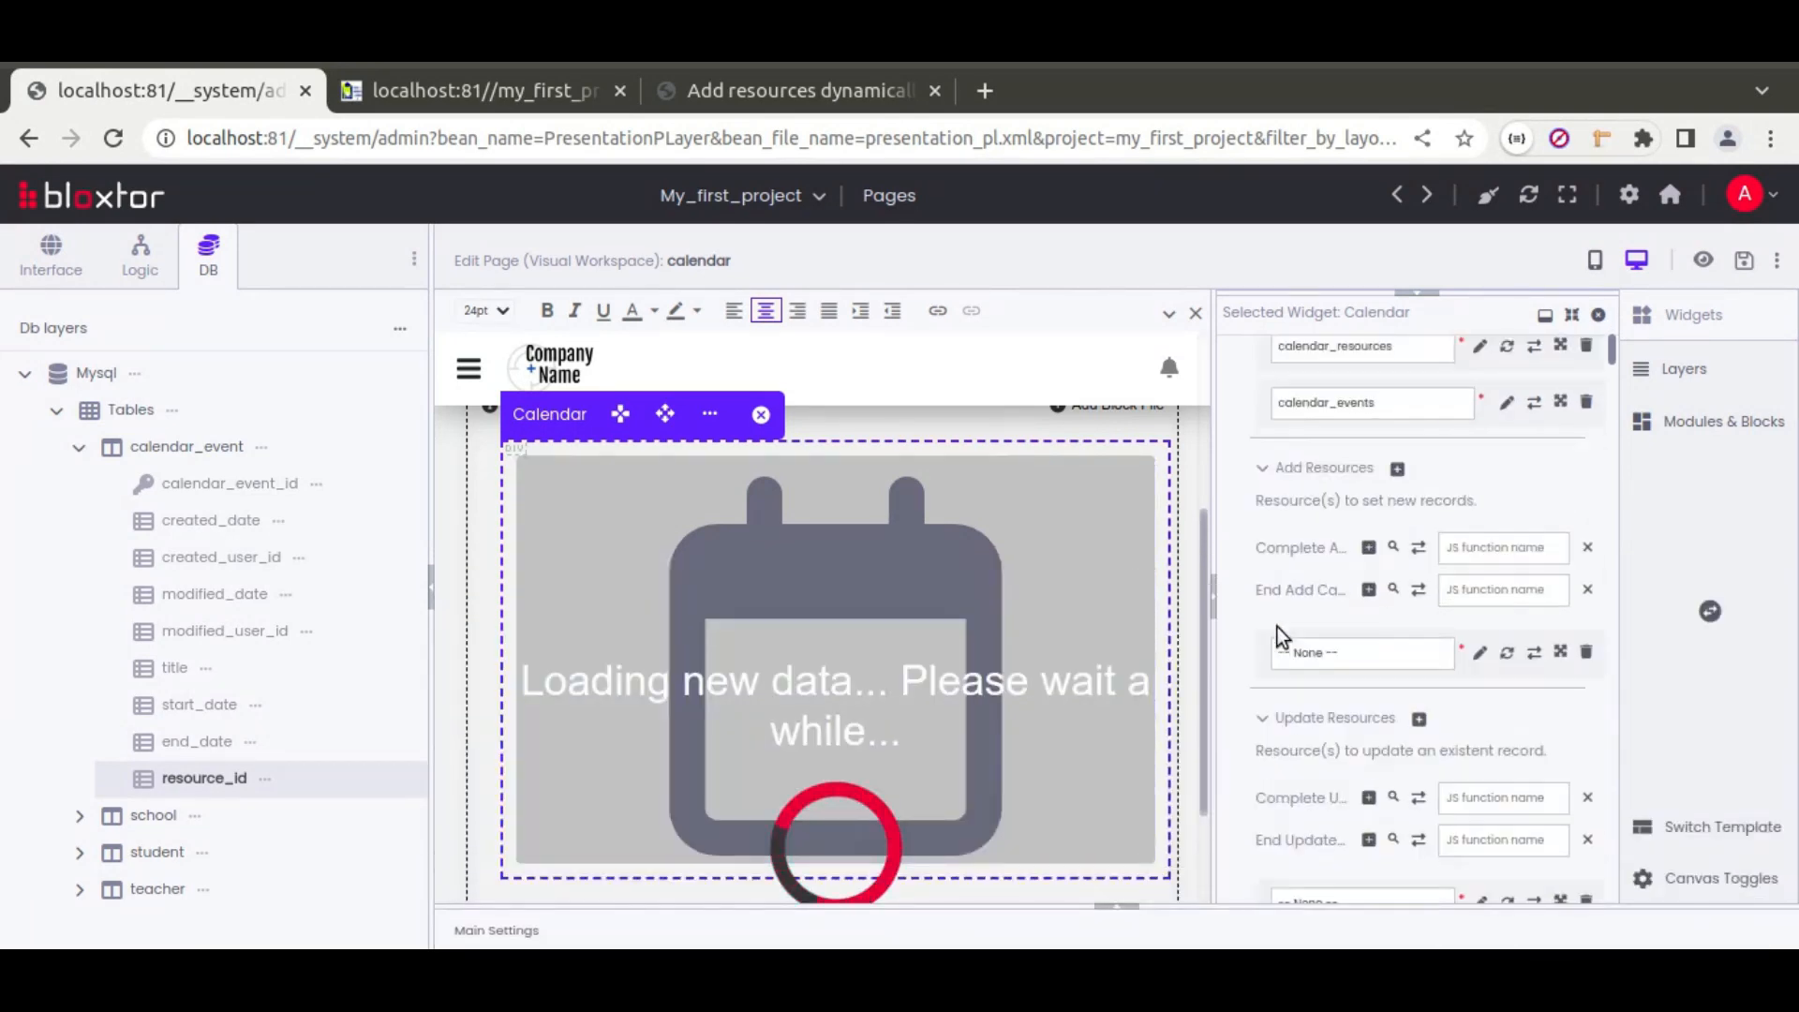
Step: Create a new 'Add a record' resource, insert_calendar_event, for the Calendar's Add Resources
click(1480, 649)
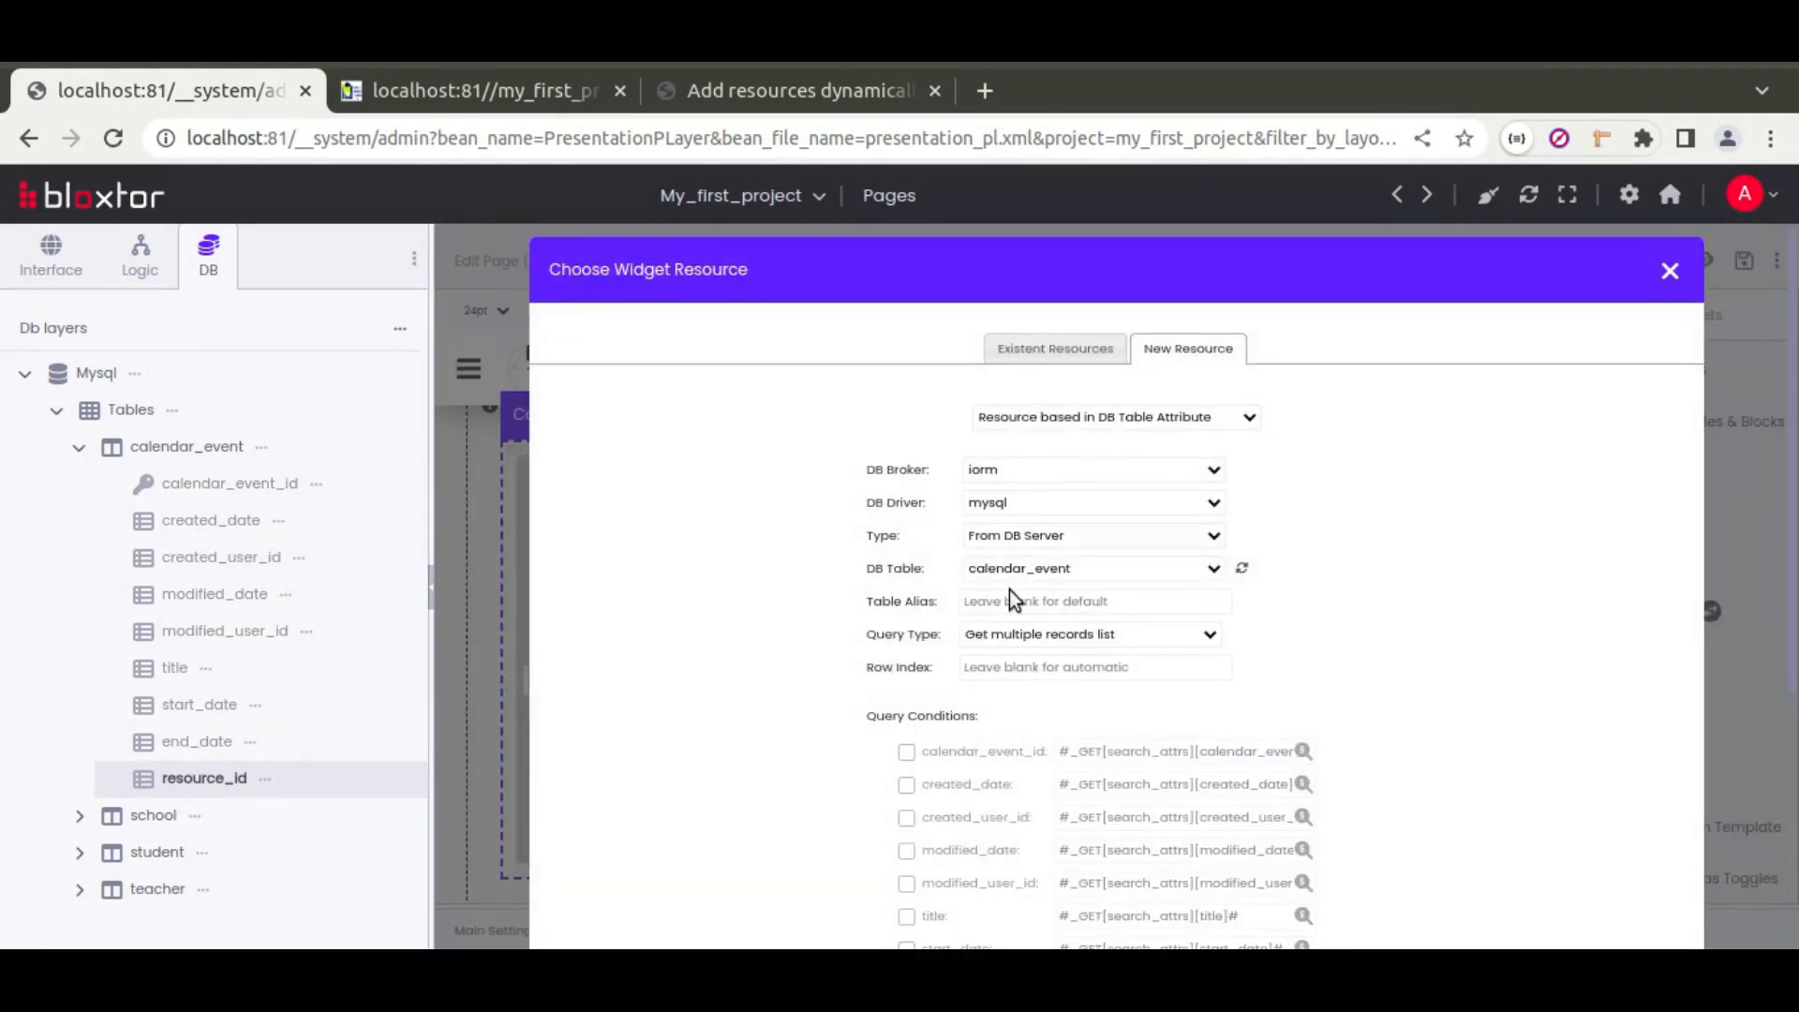
click(1019, 638)
click(1019, 705)
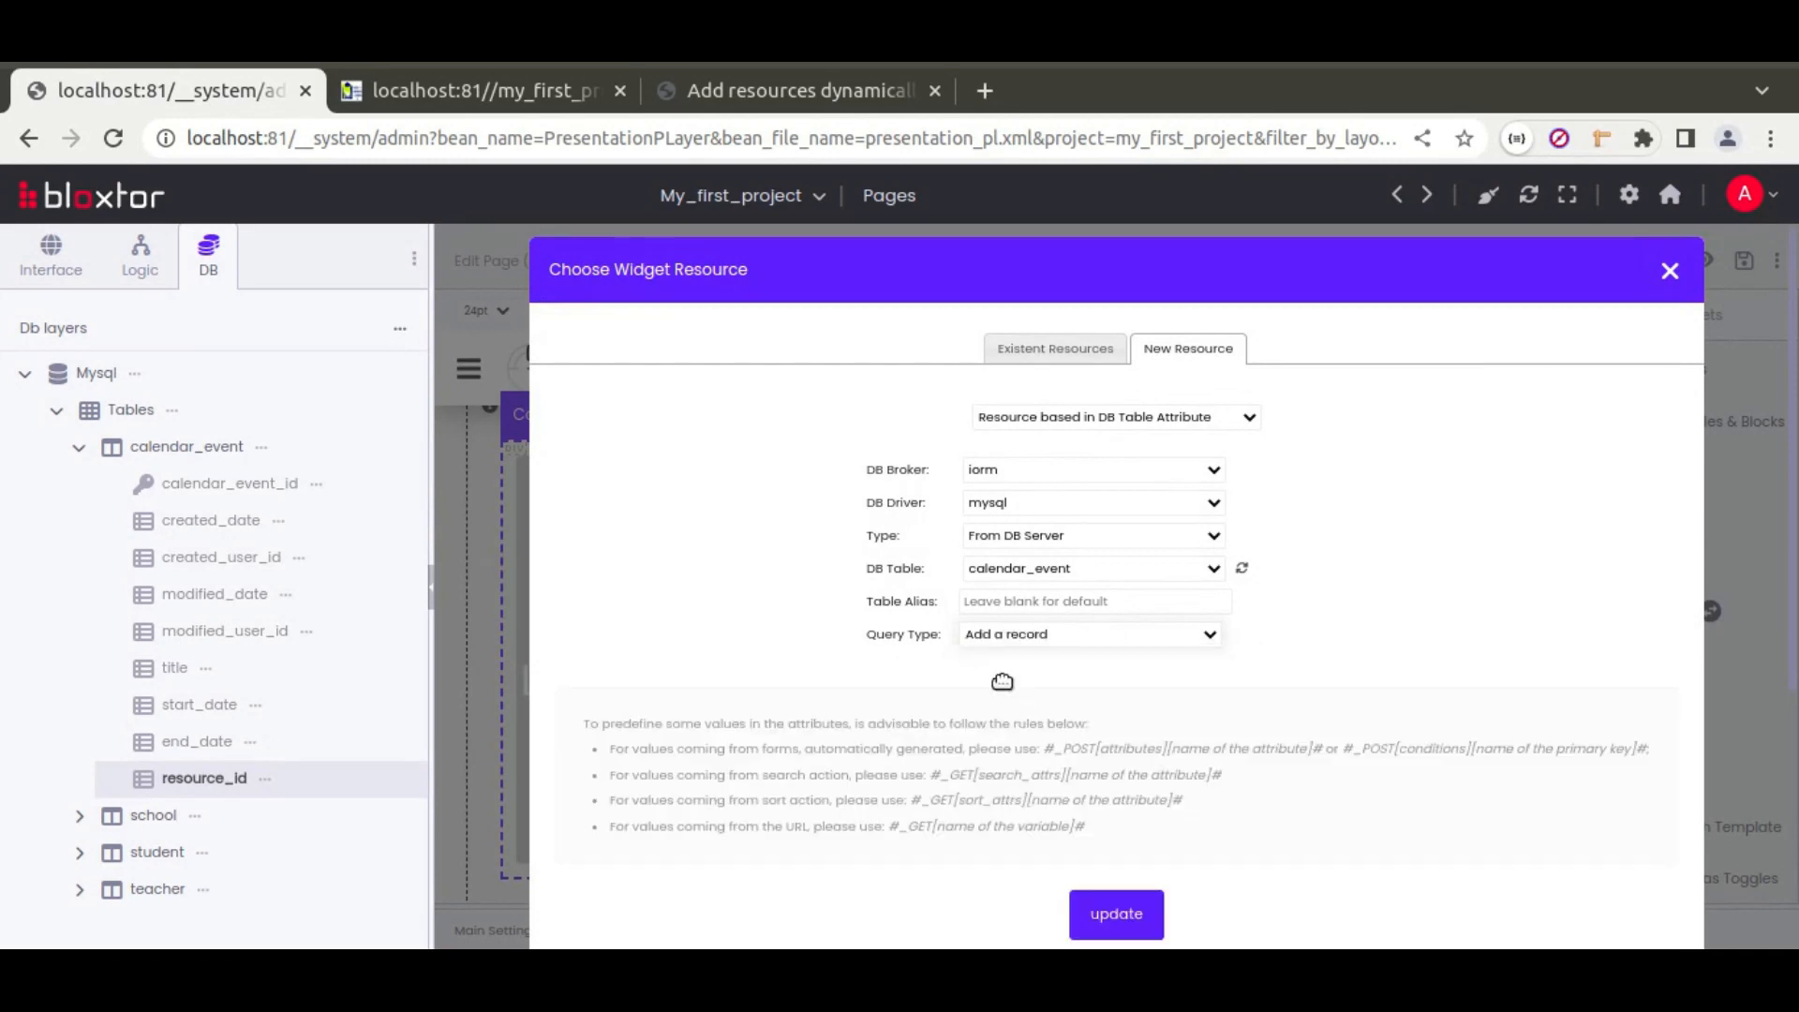
click(1116, 915)
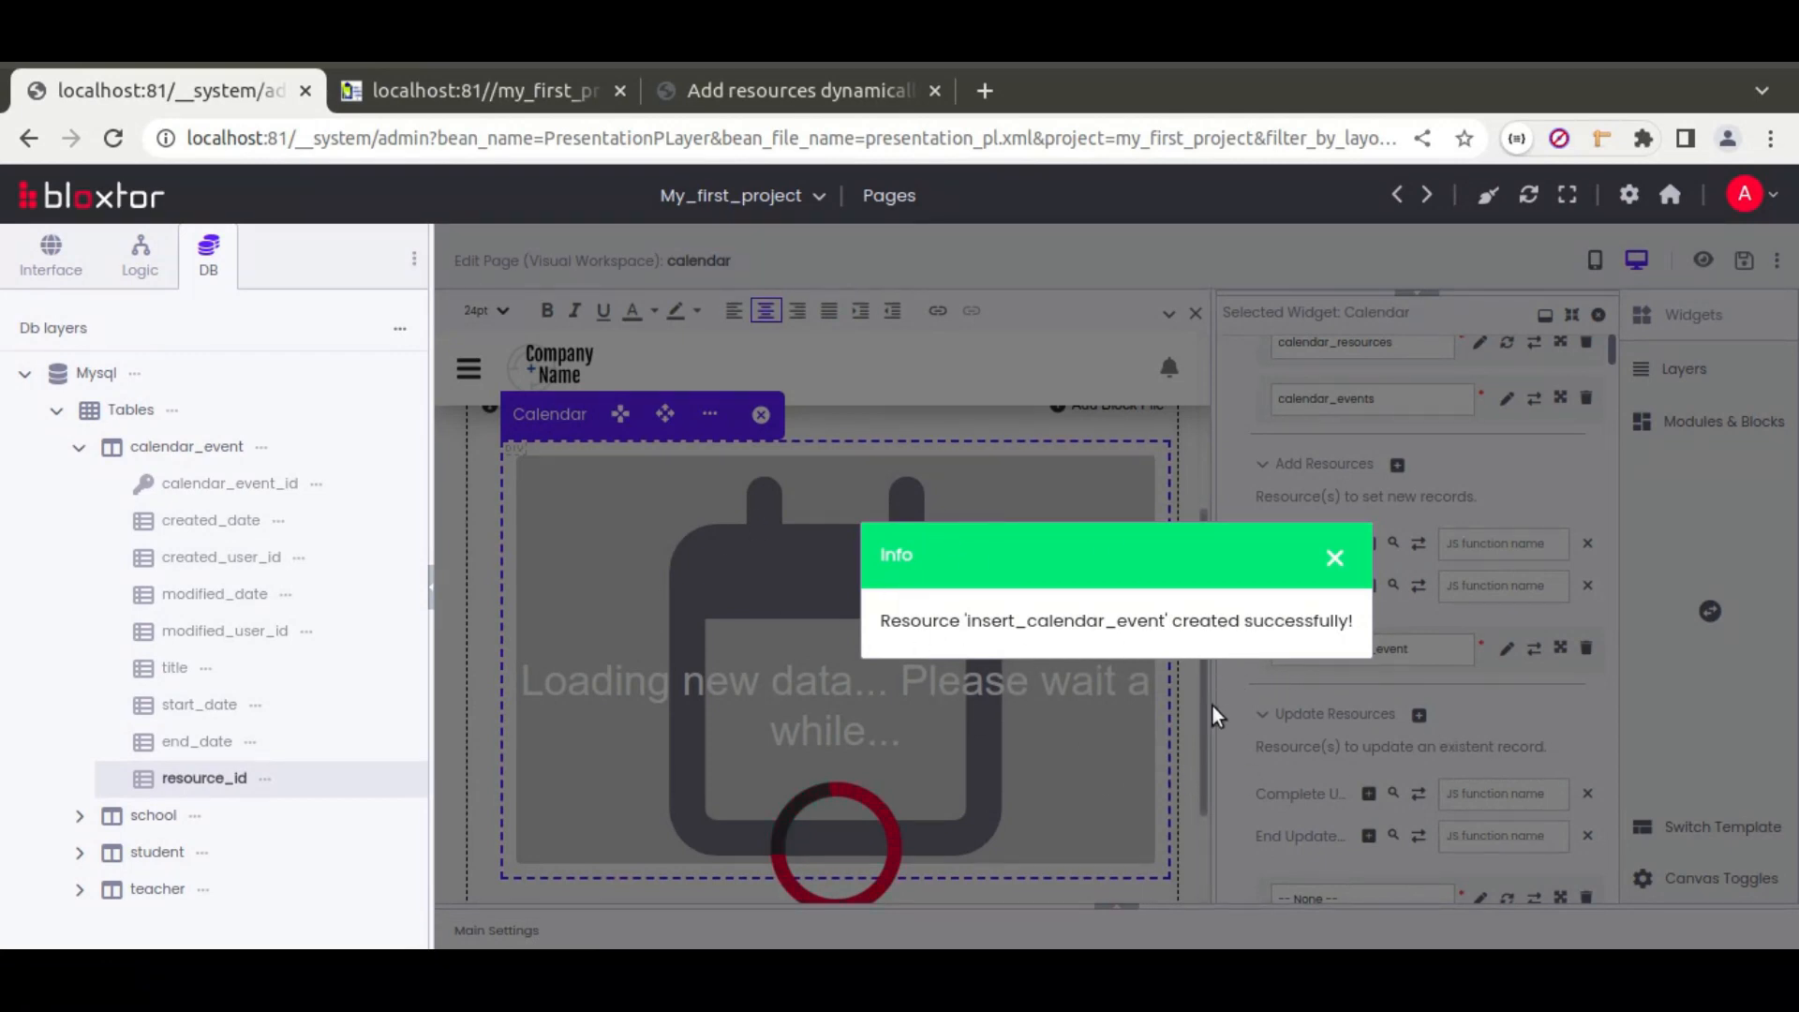
Step: Create a new 'Update a record' resource, update_calendar_event, for the Calendar's Update Resources
scroll(1351, 728, down, 2)
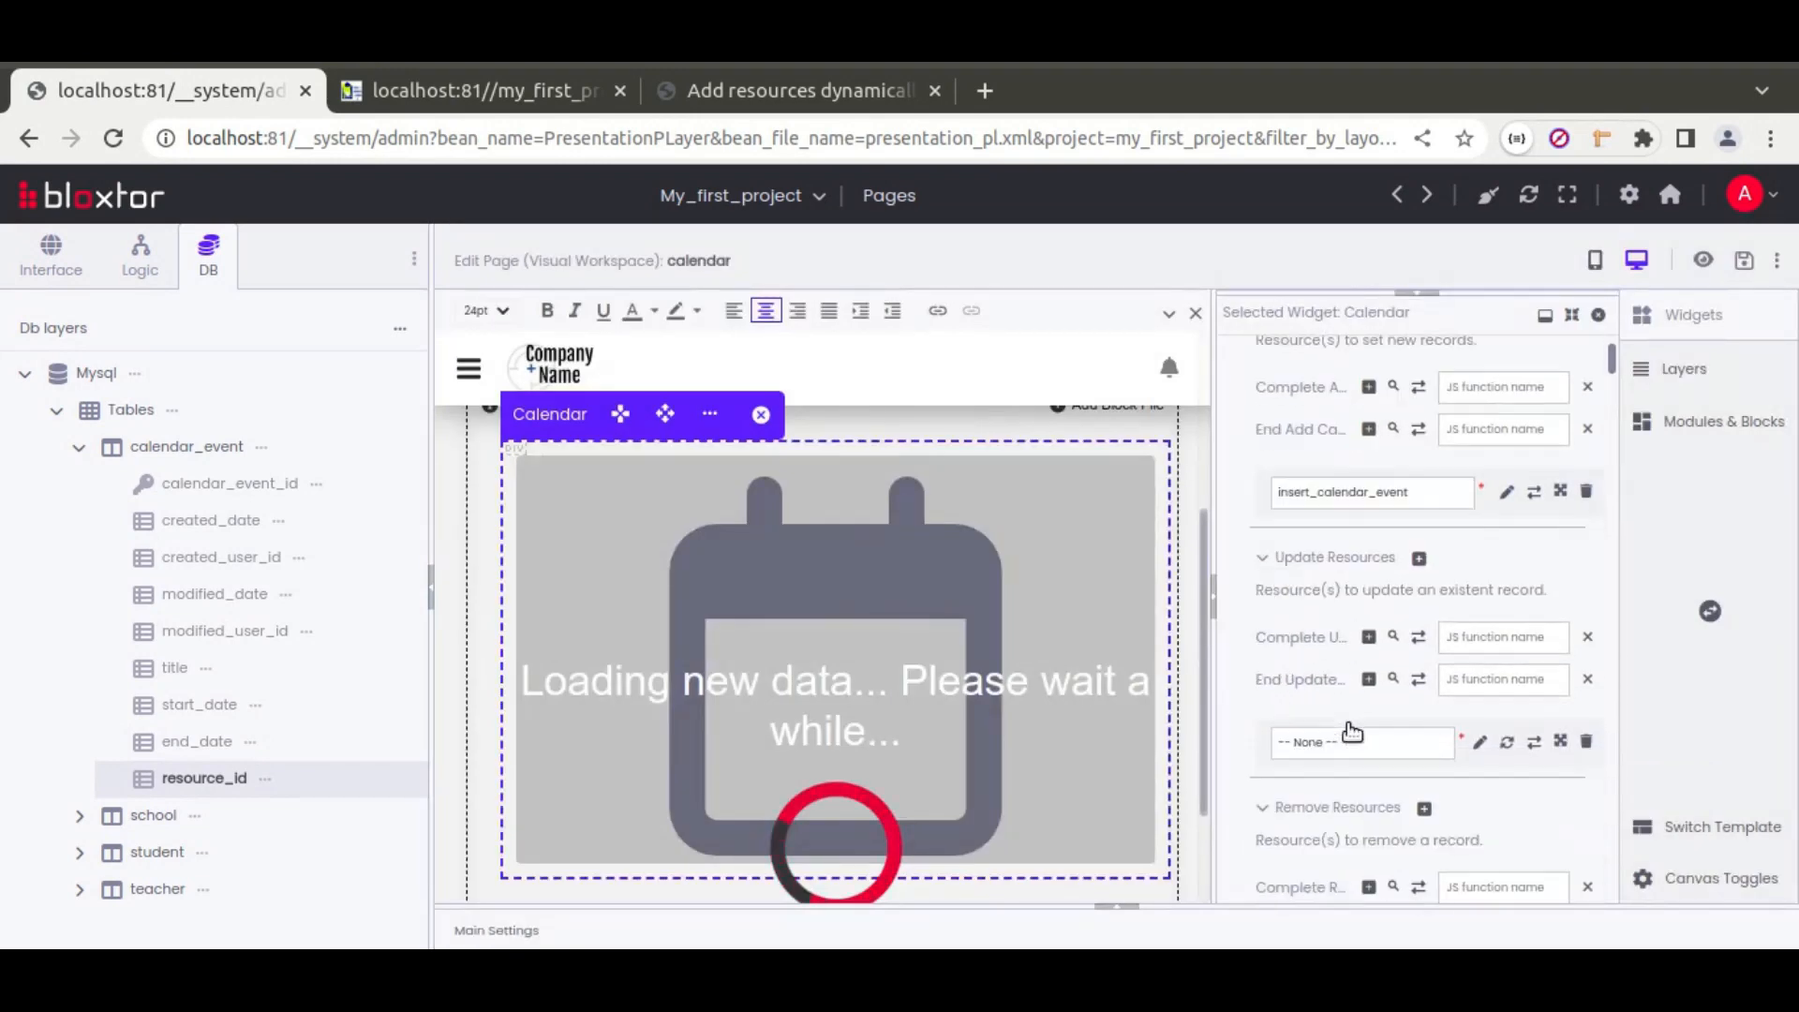
click(1480, 741)
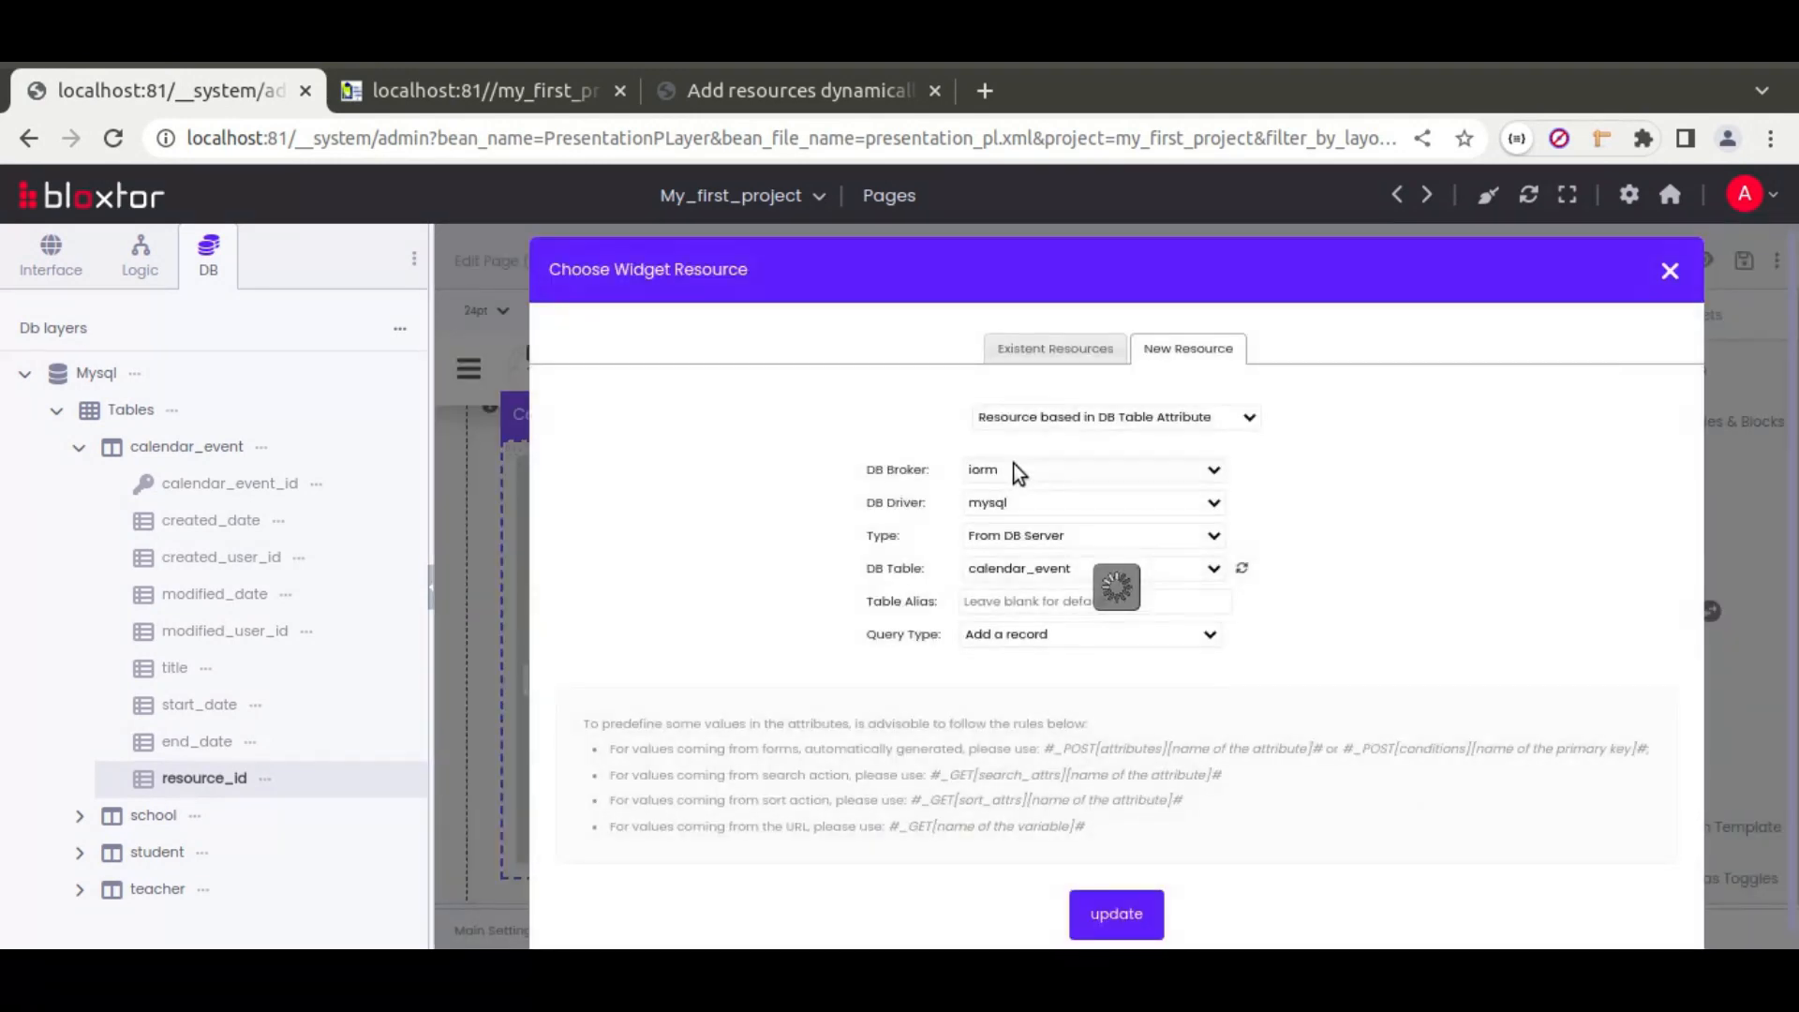
click(1018, 634)
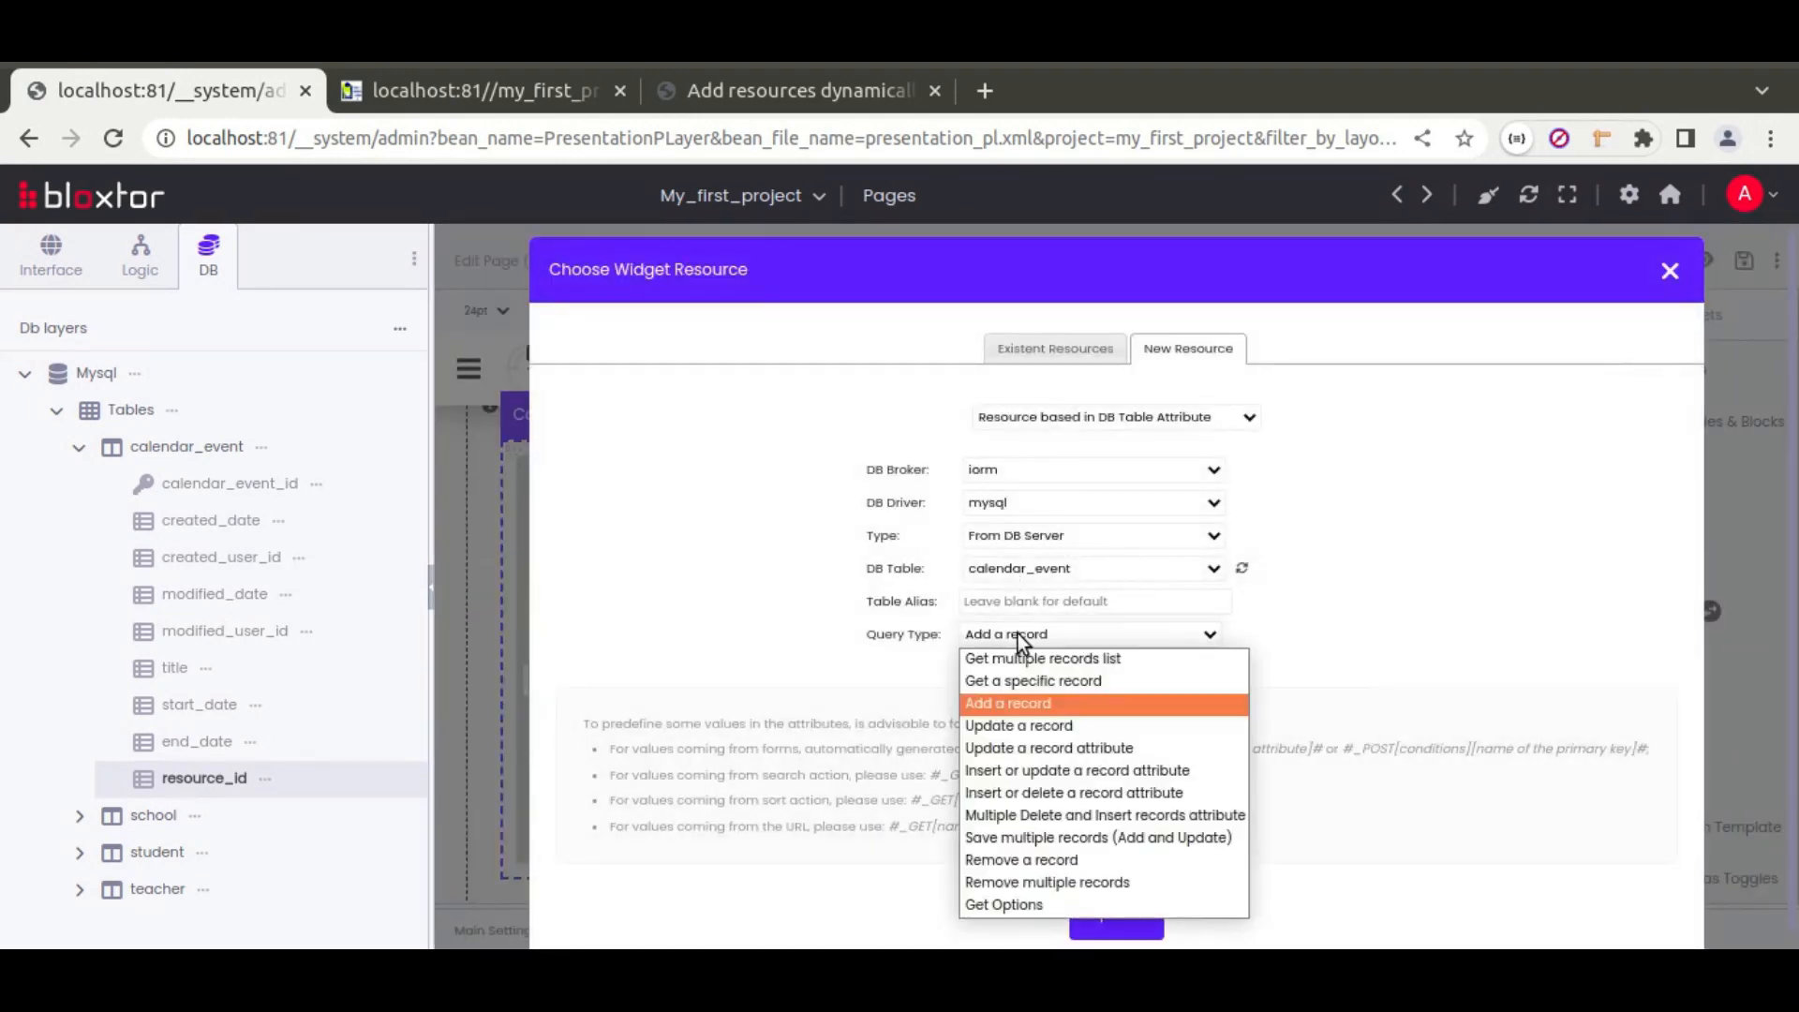
click(1003, 726)
click(1132, 916)
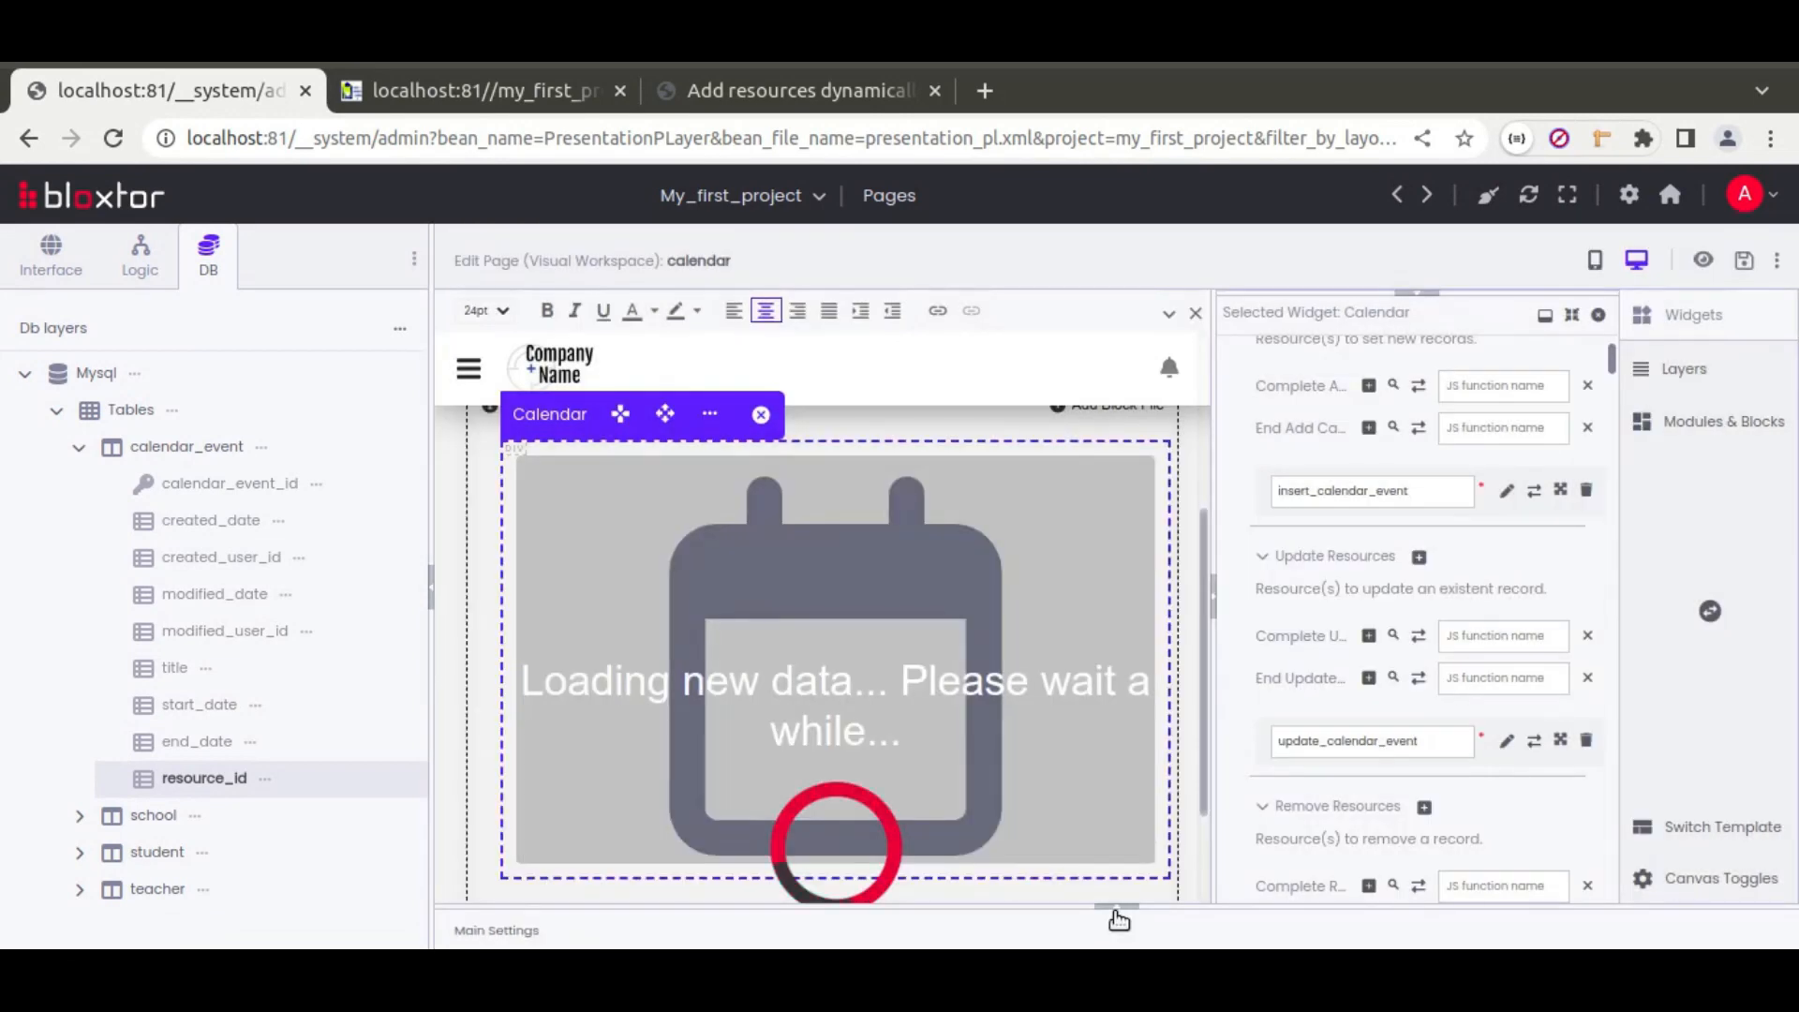
click(1116, 907)
Step: Collapse the insert_calendar_event_group and update_calendar_event_group resource actions
click(495, 815)
scroll(492, 813, down, 1)
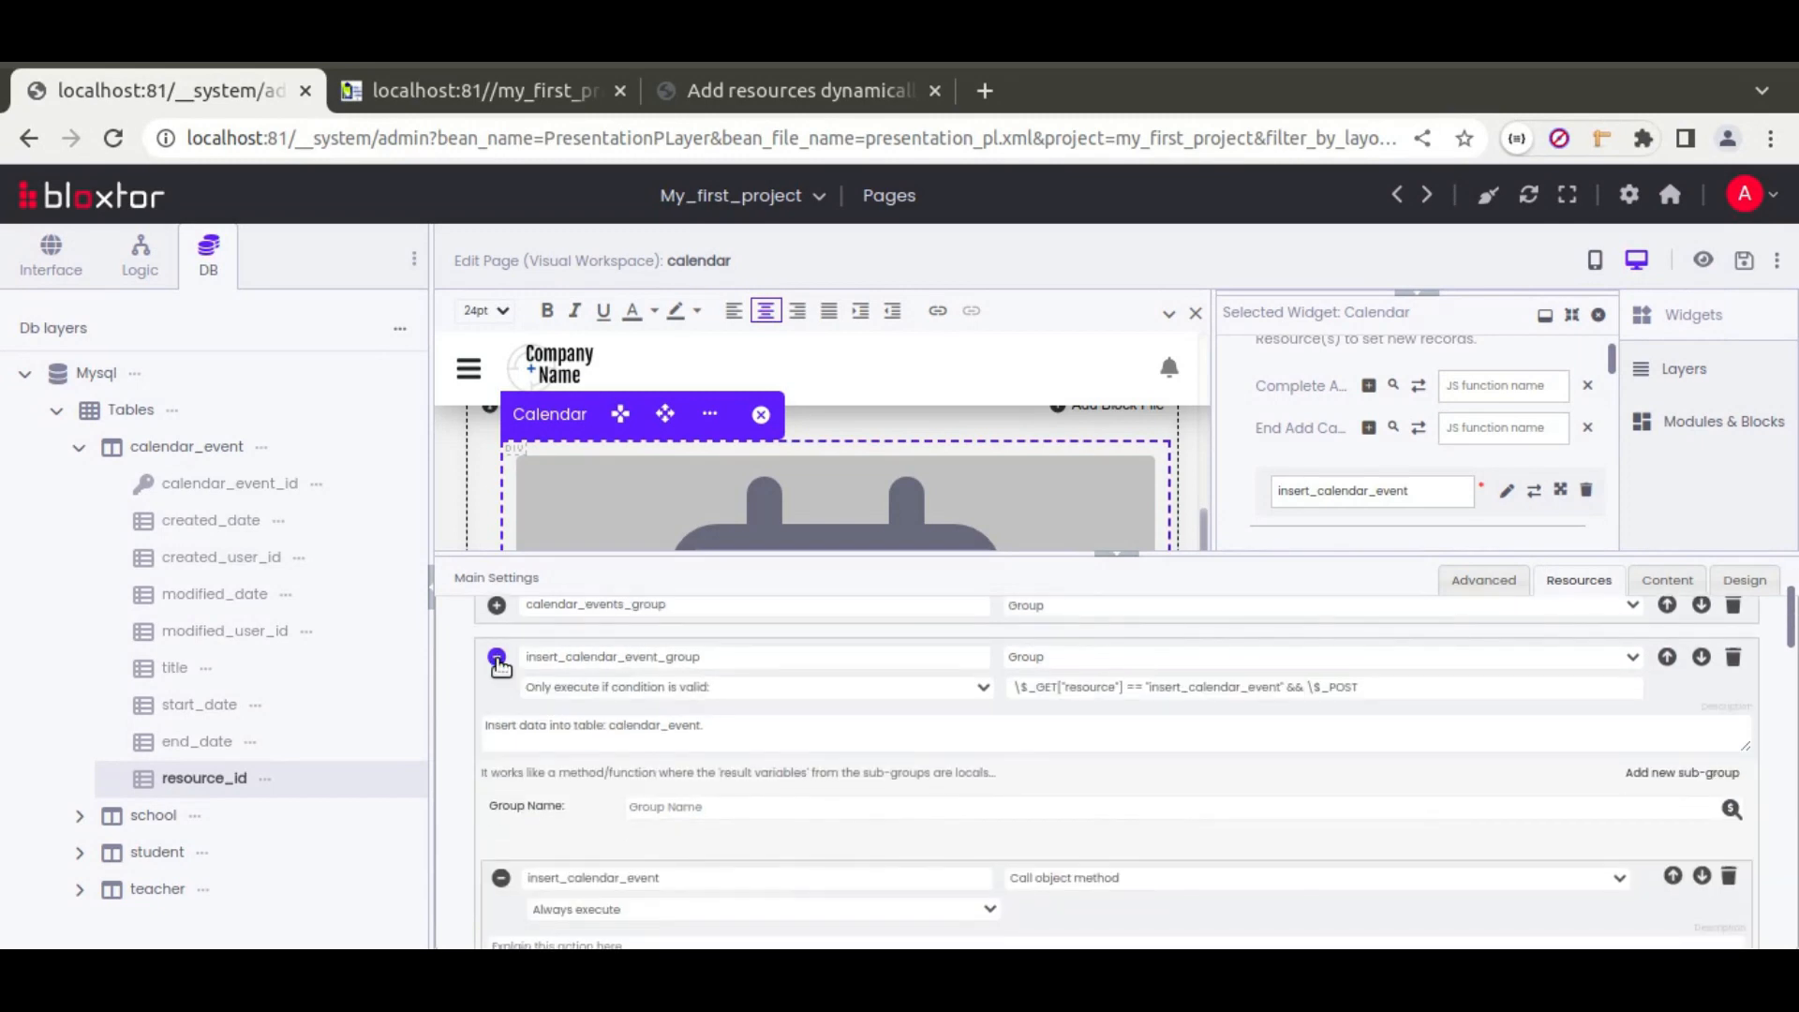
click(497, 659)
click(496, 708)
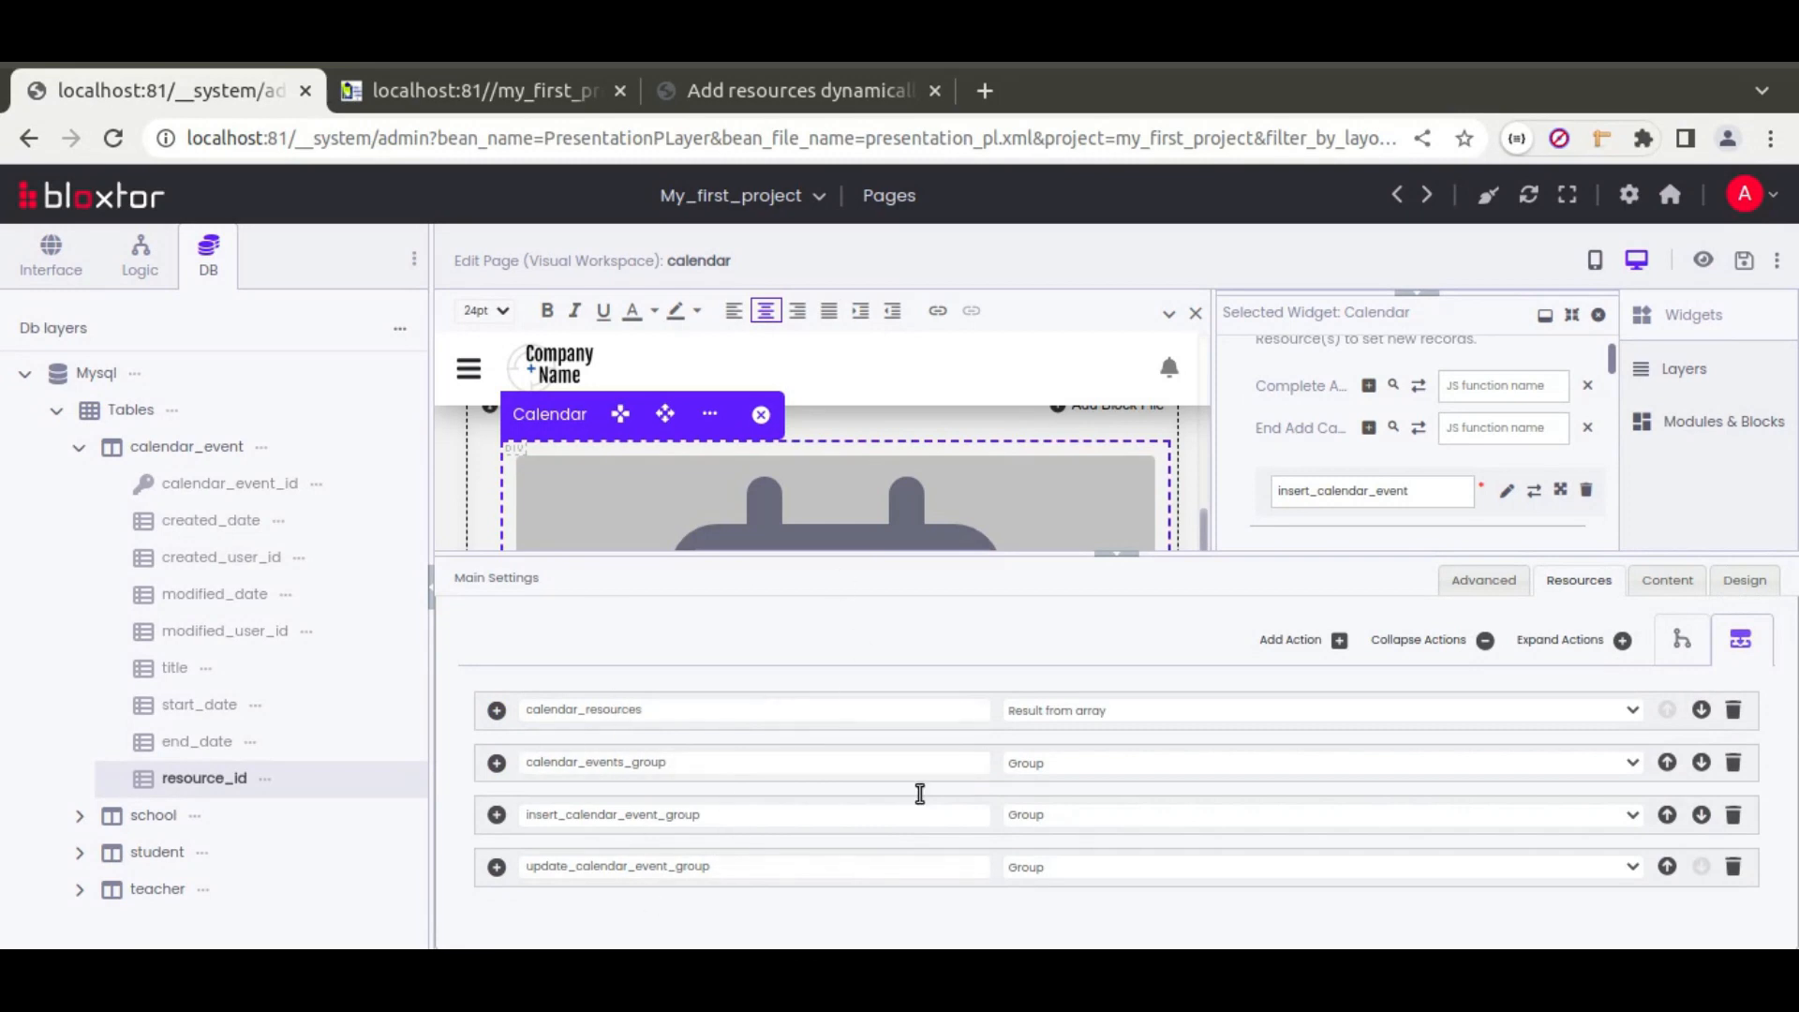
Step: Close the Main Settings resource actions area and scroll down the widget settings panel
click(1133, 568)
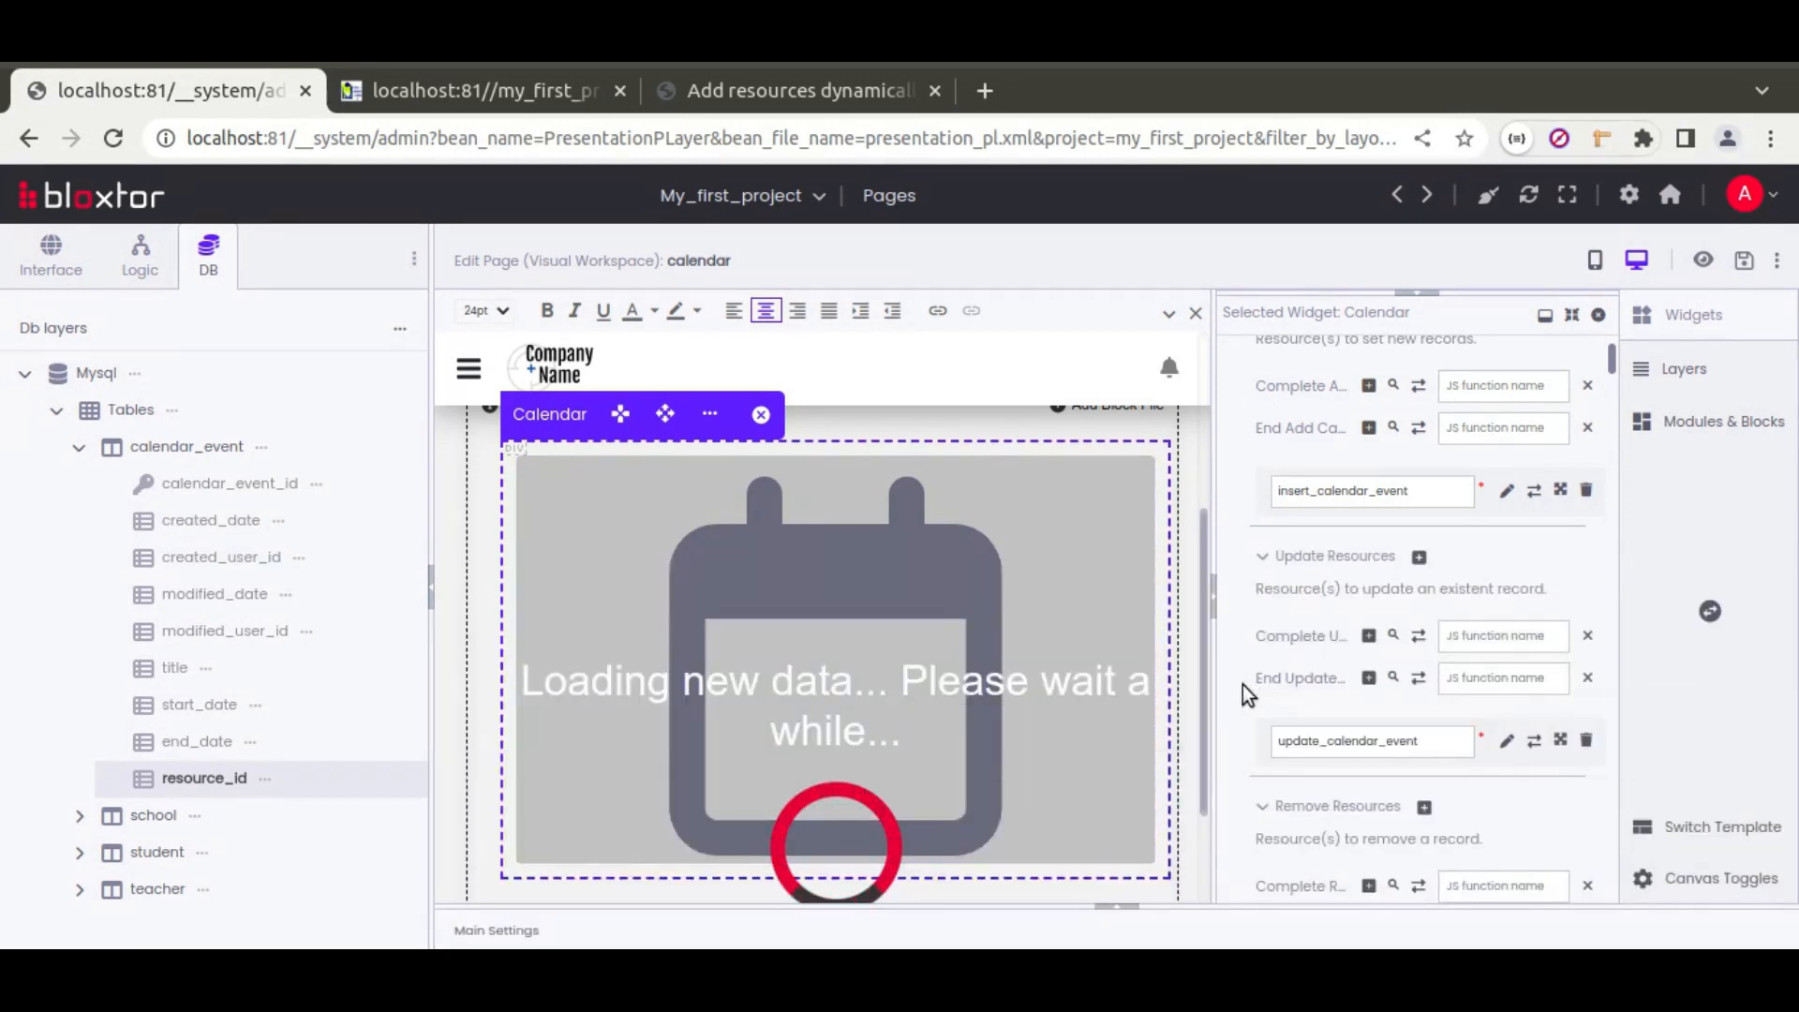
scroll(1243, 684, down, 3)
scroll(1235, 689, down, 3)
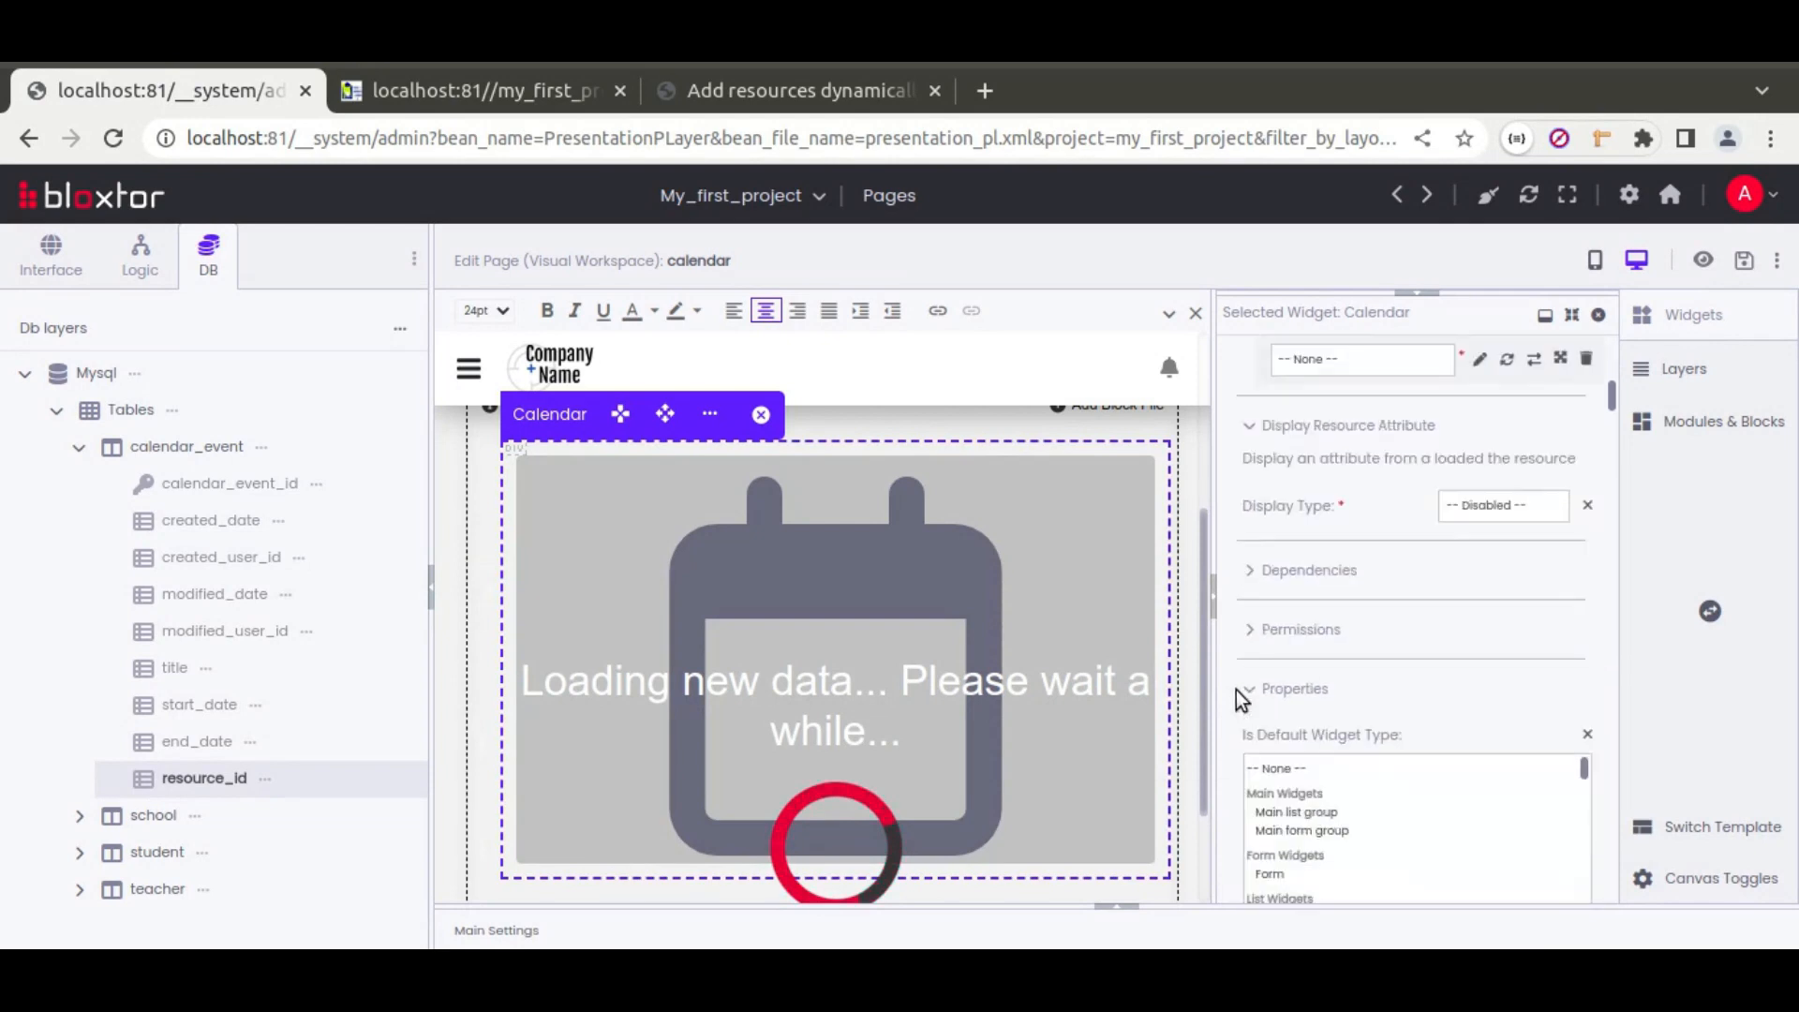
scroll(1230, 690, down, 2)
scroll(1229, 690, down, 3)
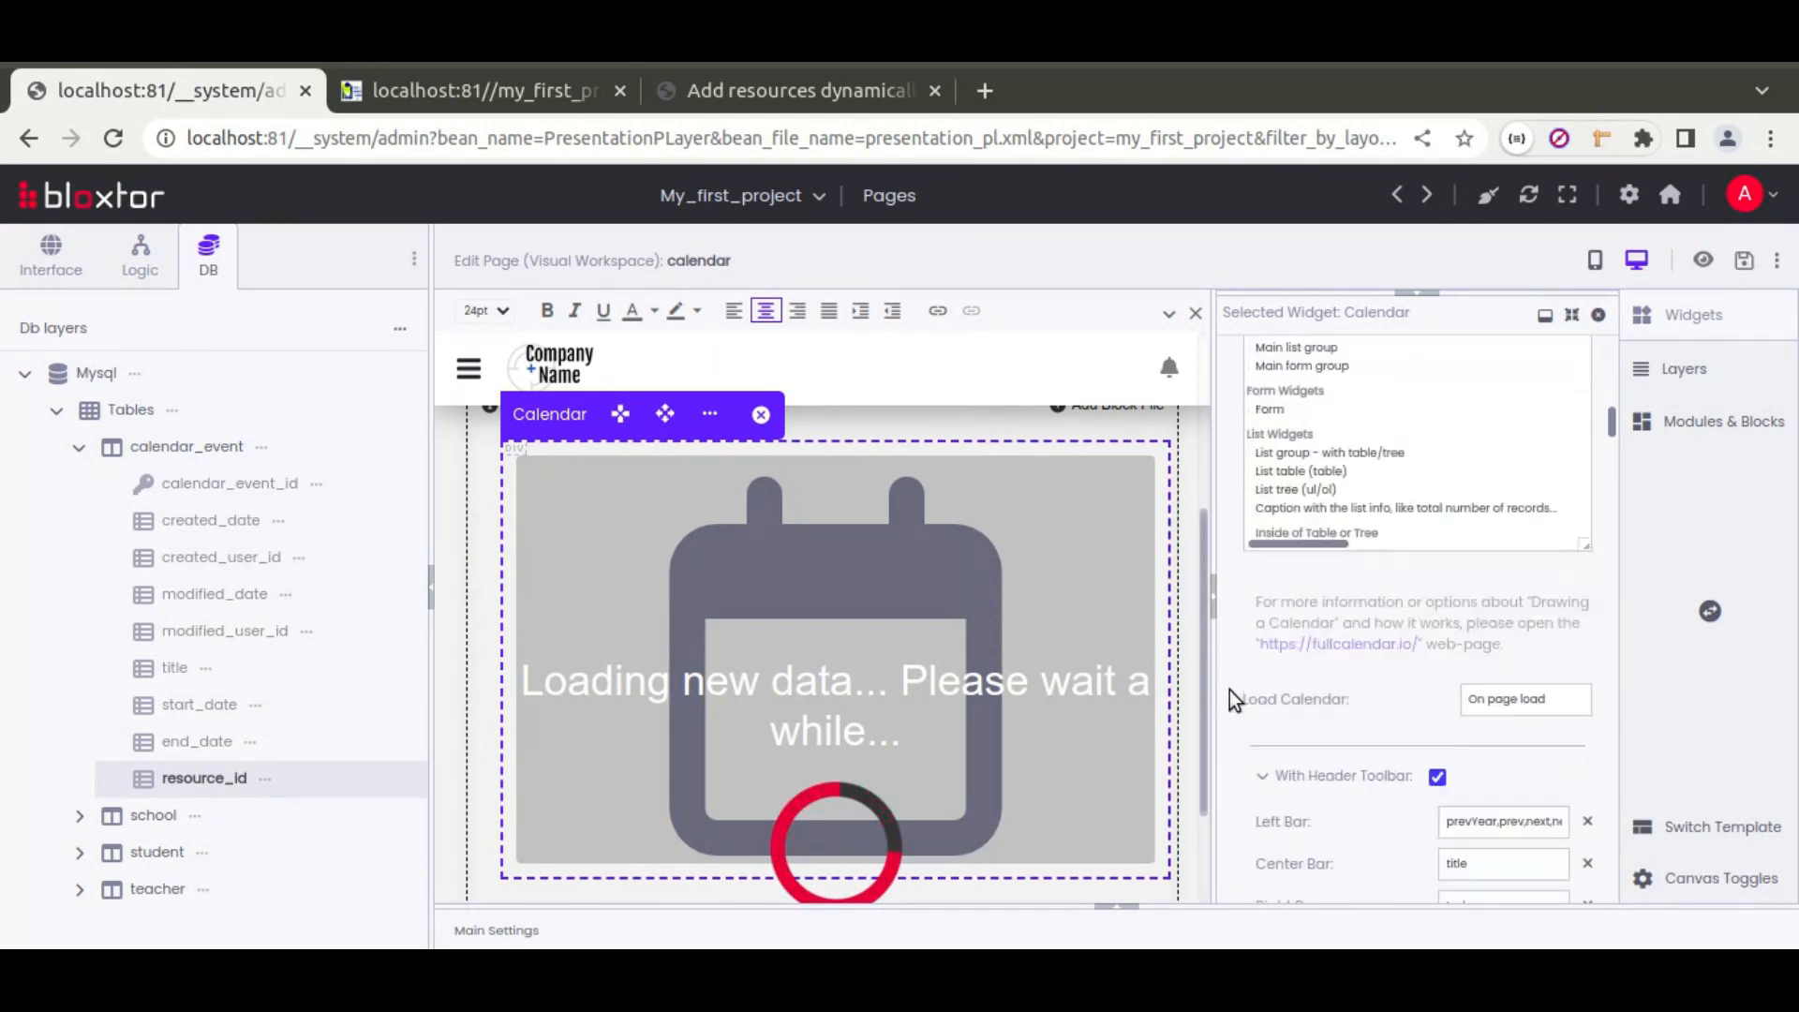
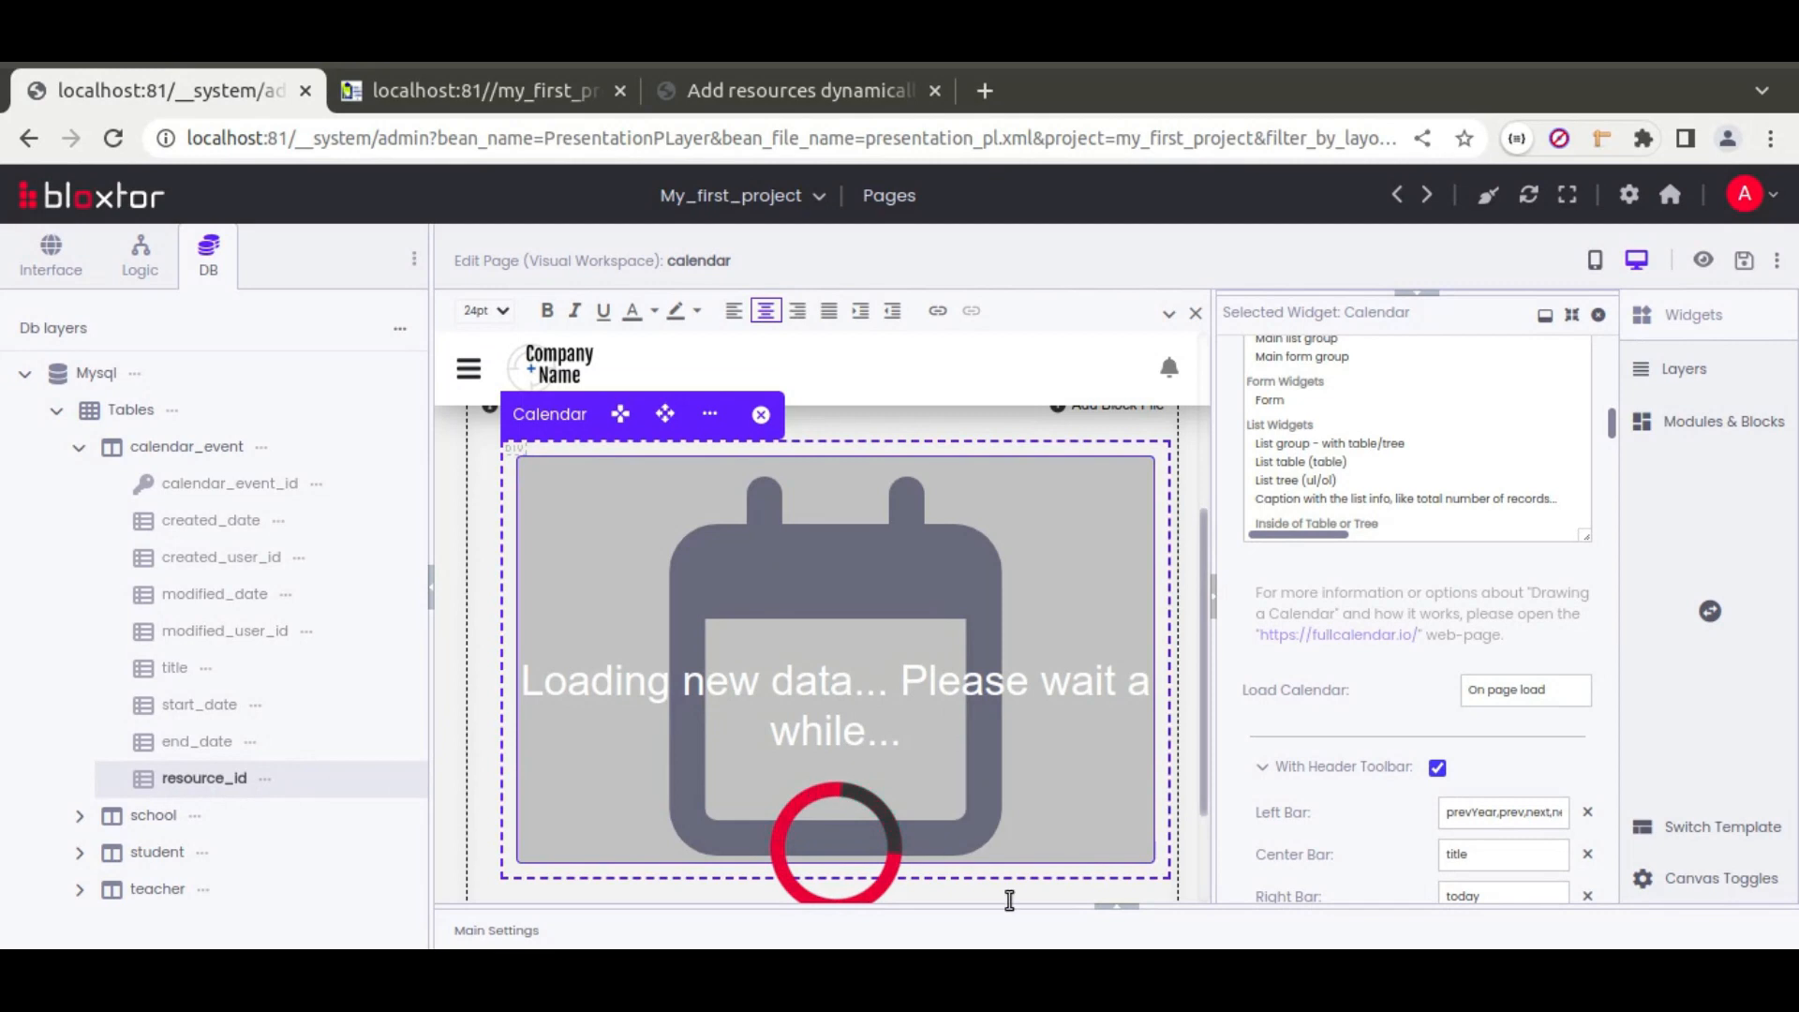
Step: Inspect the calendar_resources resource action, then hide the resource actions again
click(1127, 917)
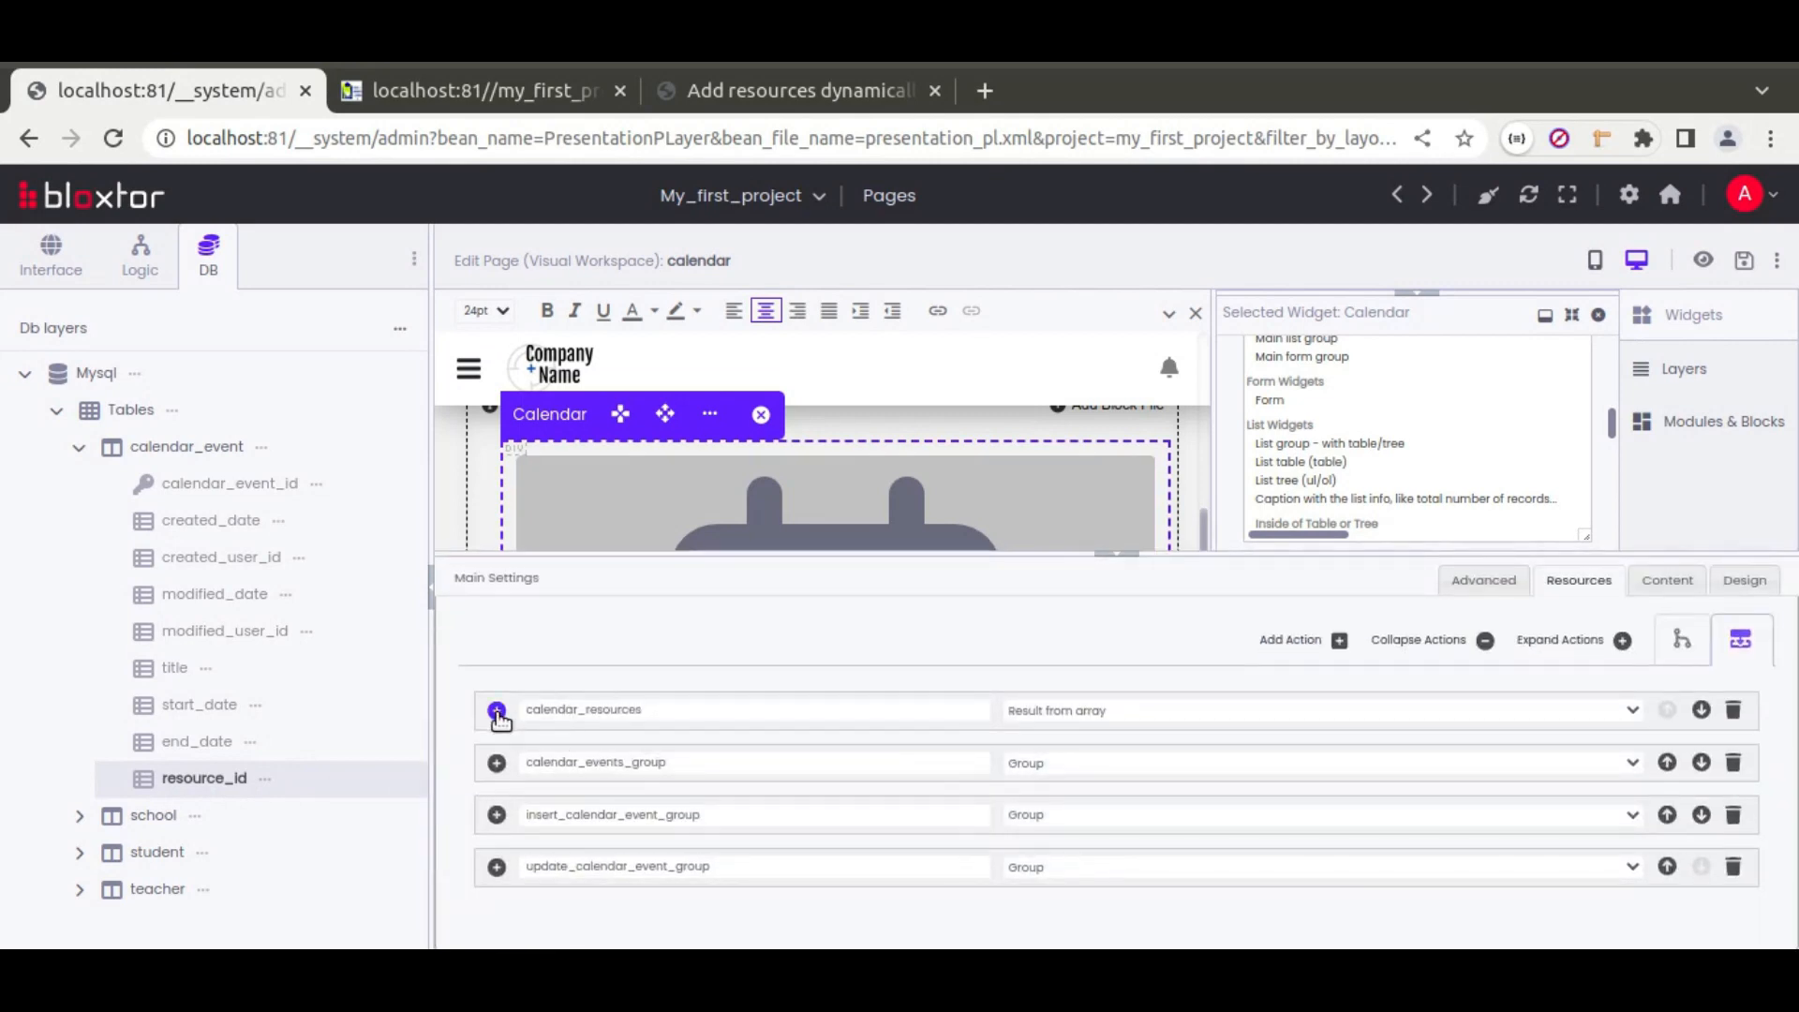
click(497, 709)
scroll(804, 855, down, 3)
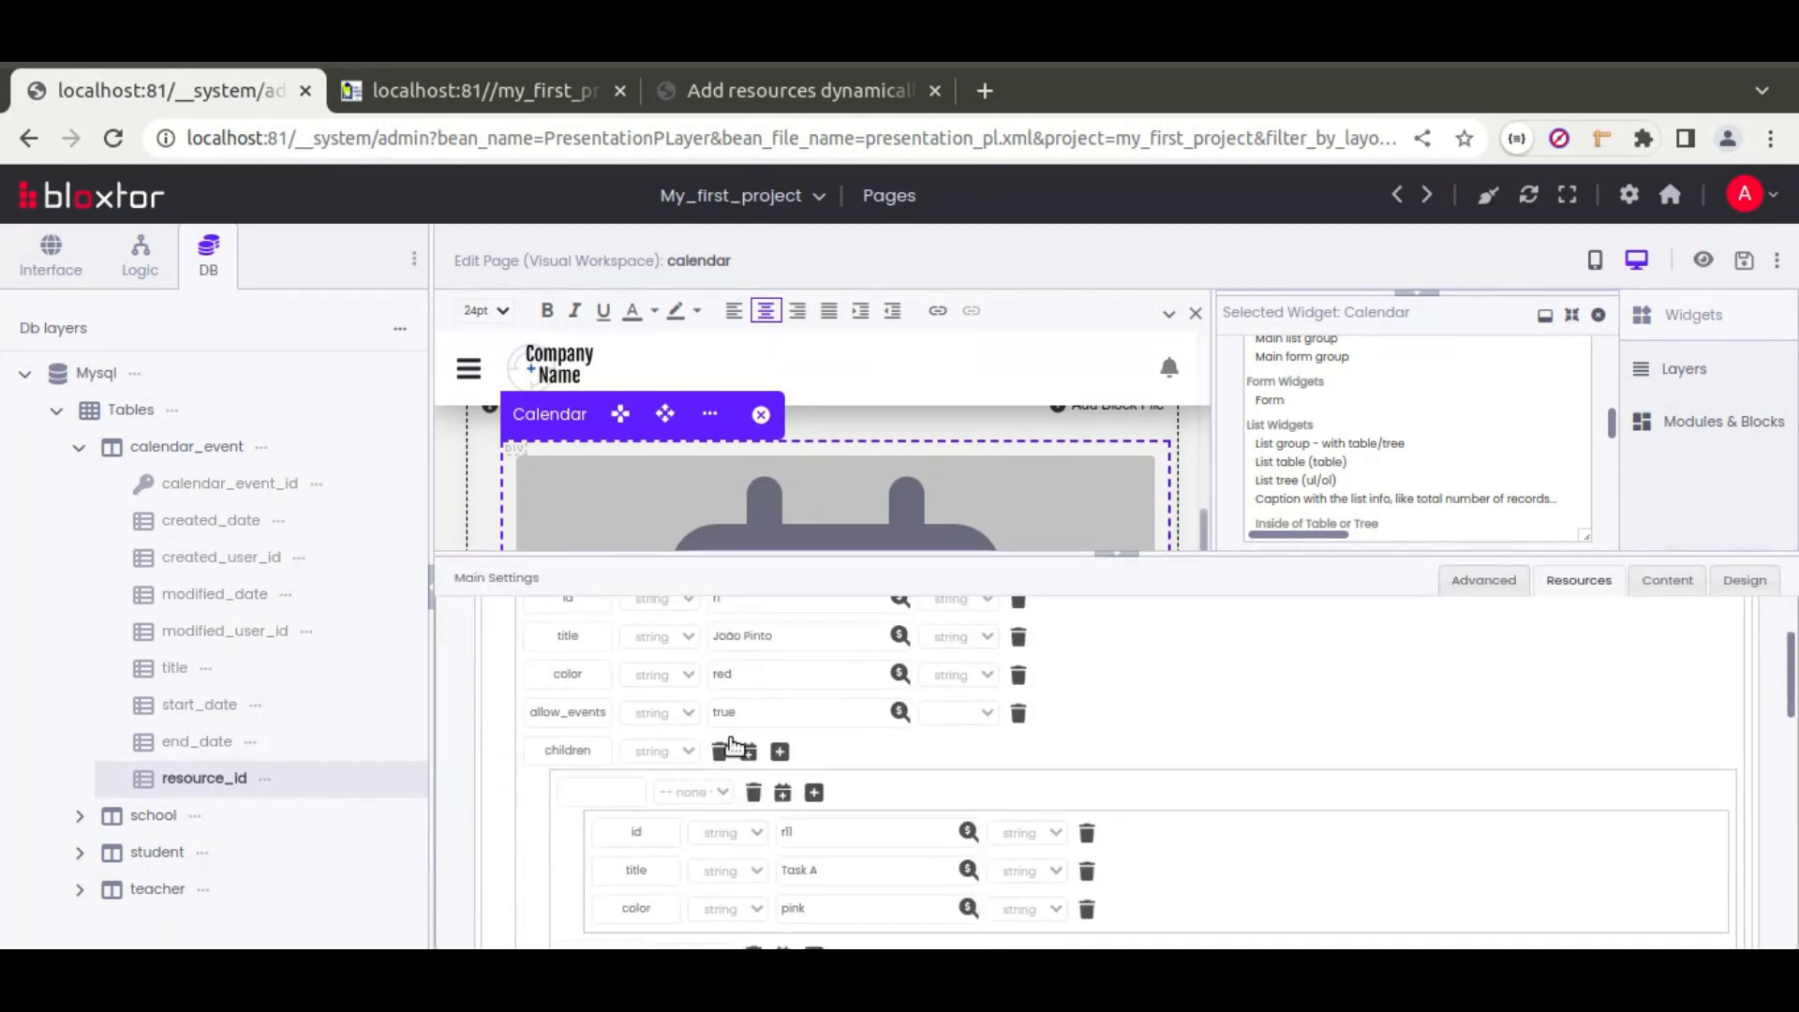
click(1109, 556)
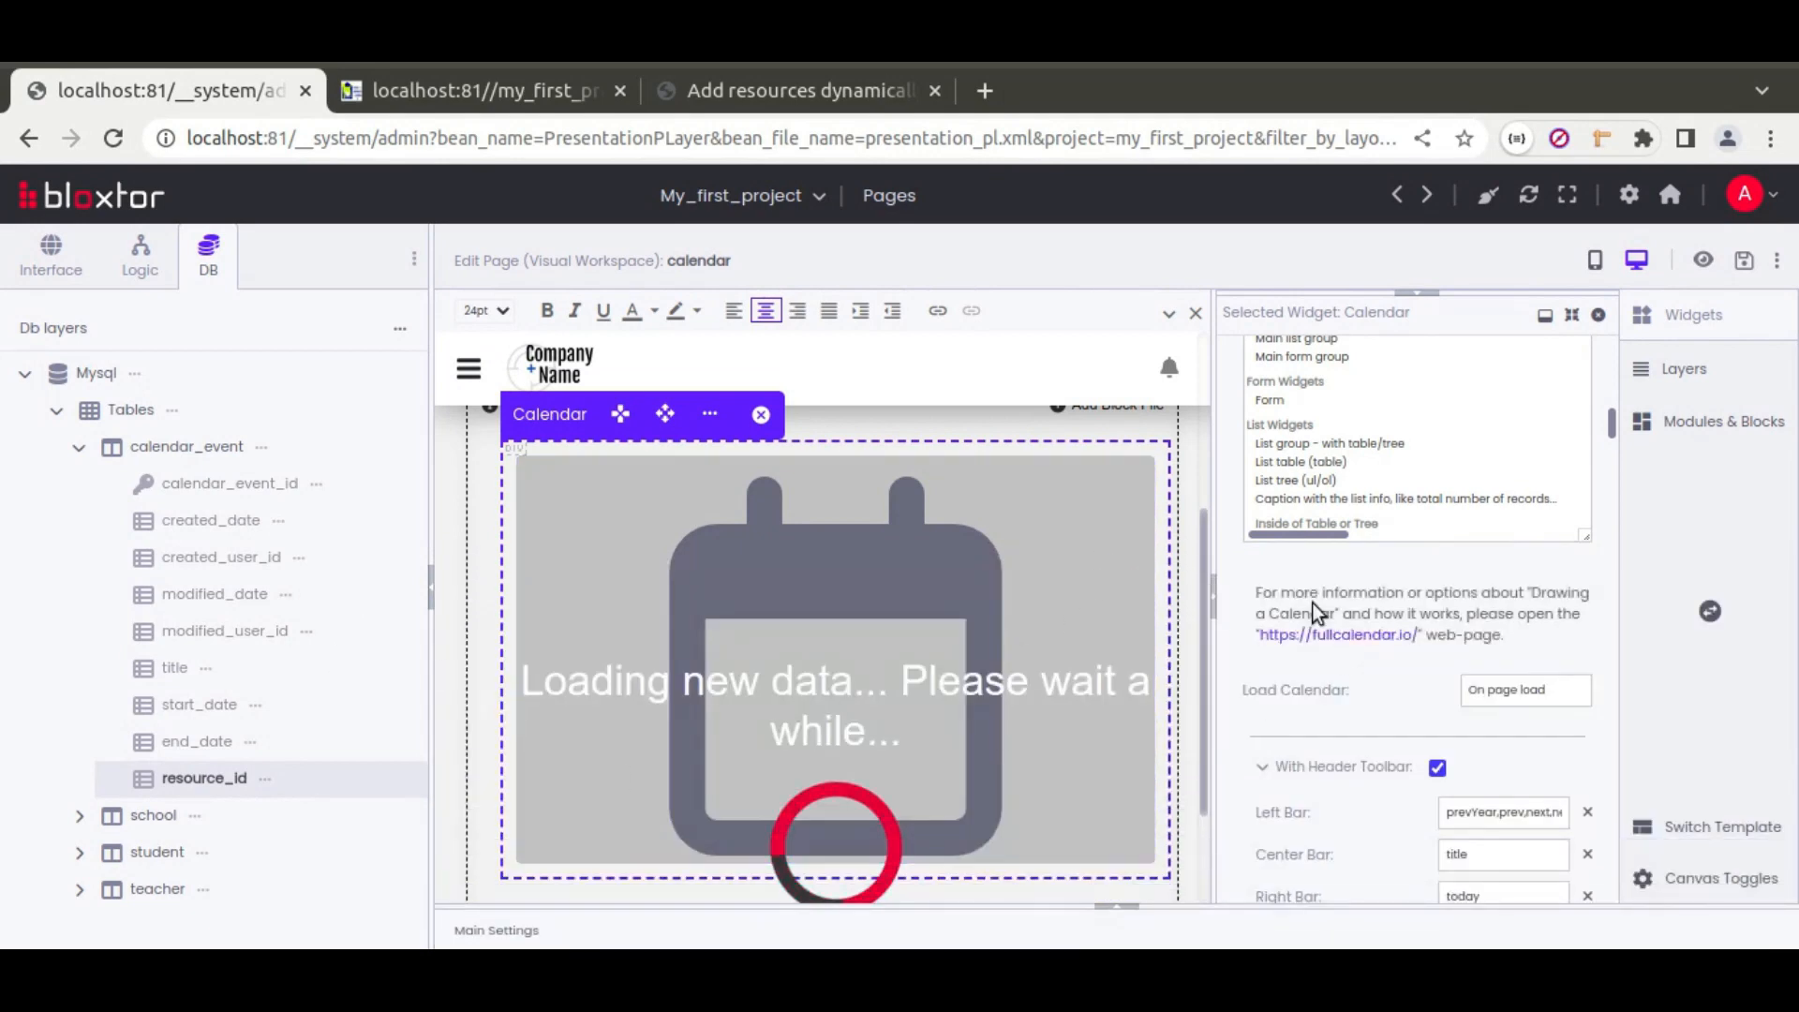
scroll(1247, 659, down, 10)
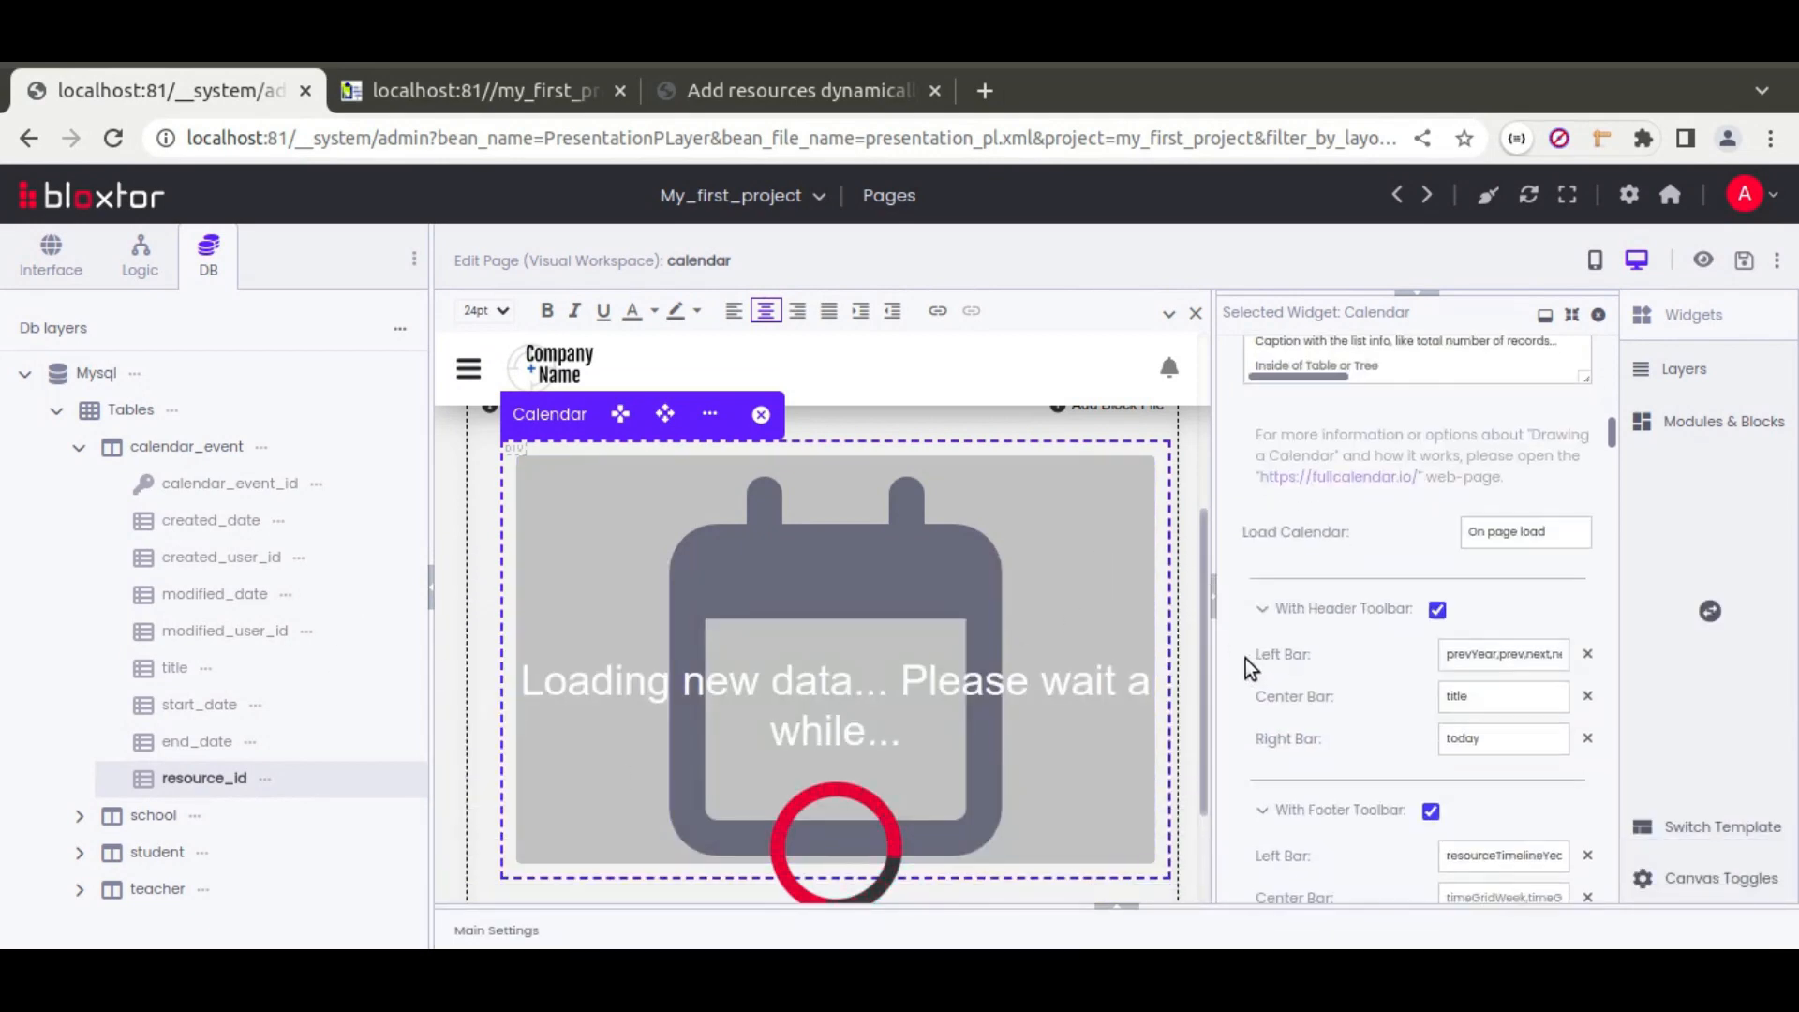
scroll(1243, 644, down, 8)
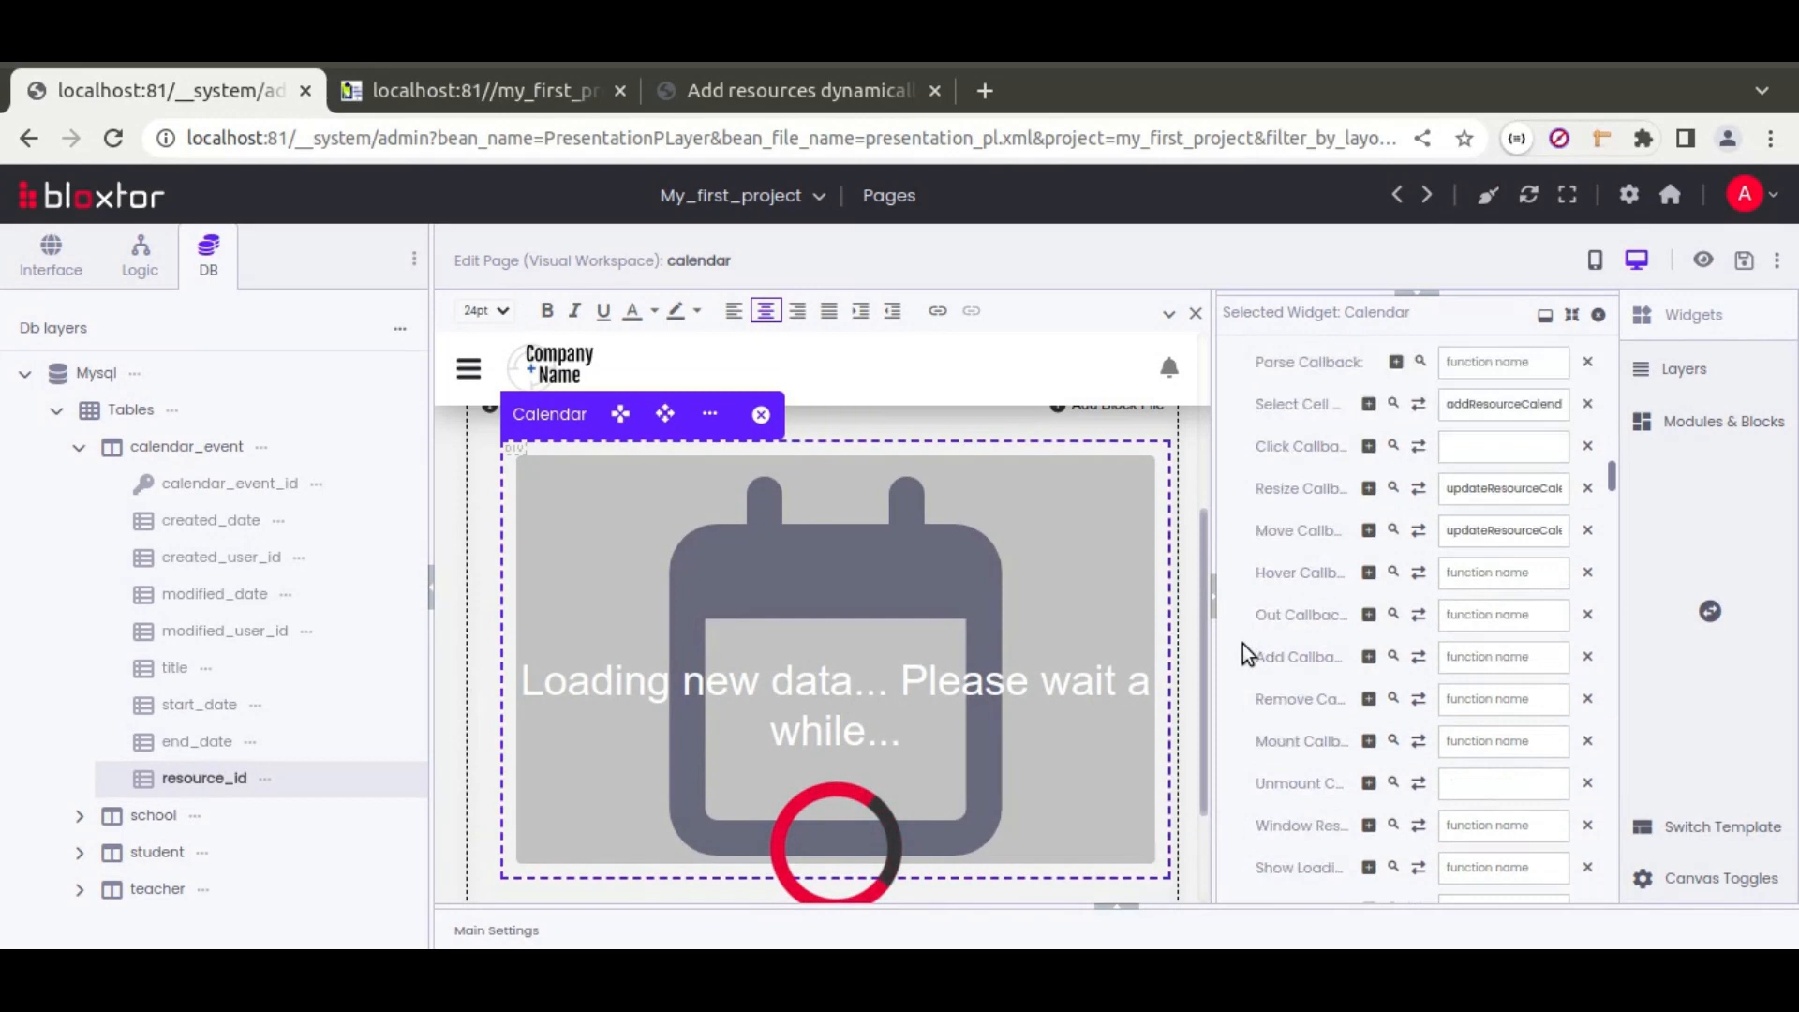
scroll(1242, 641, down, 2)
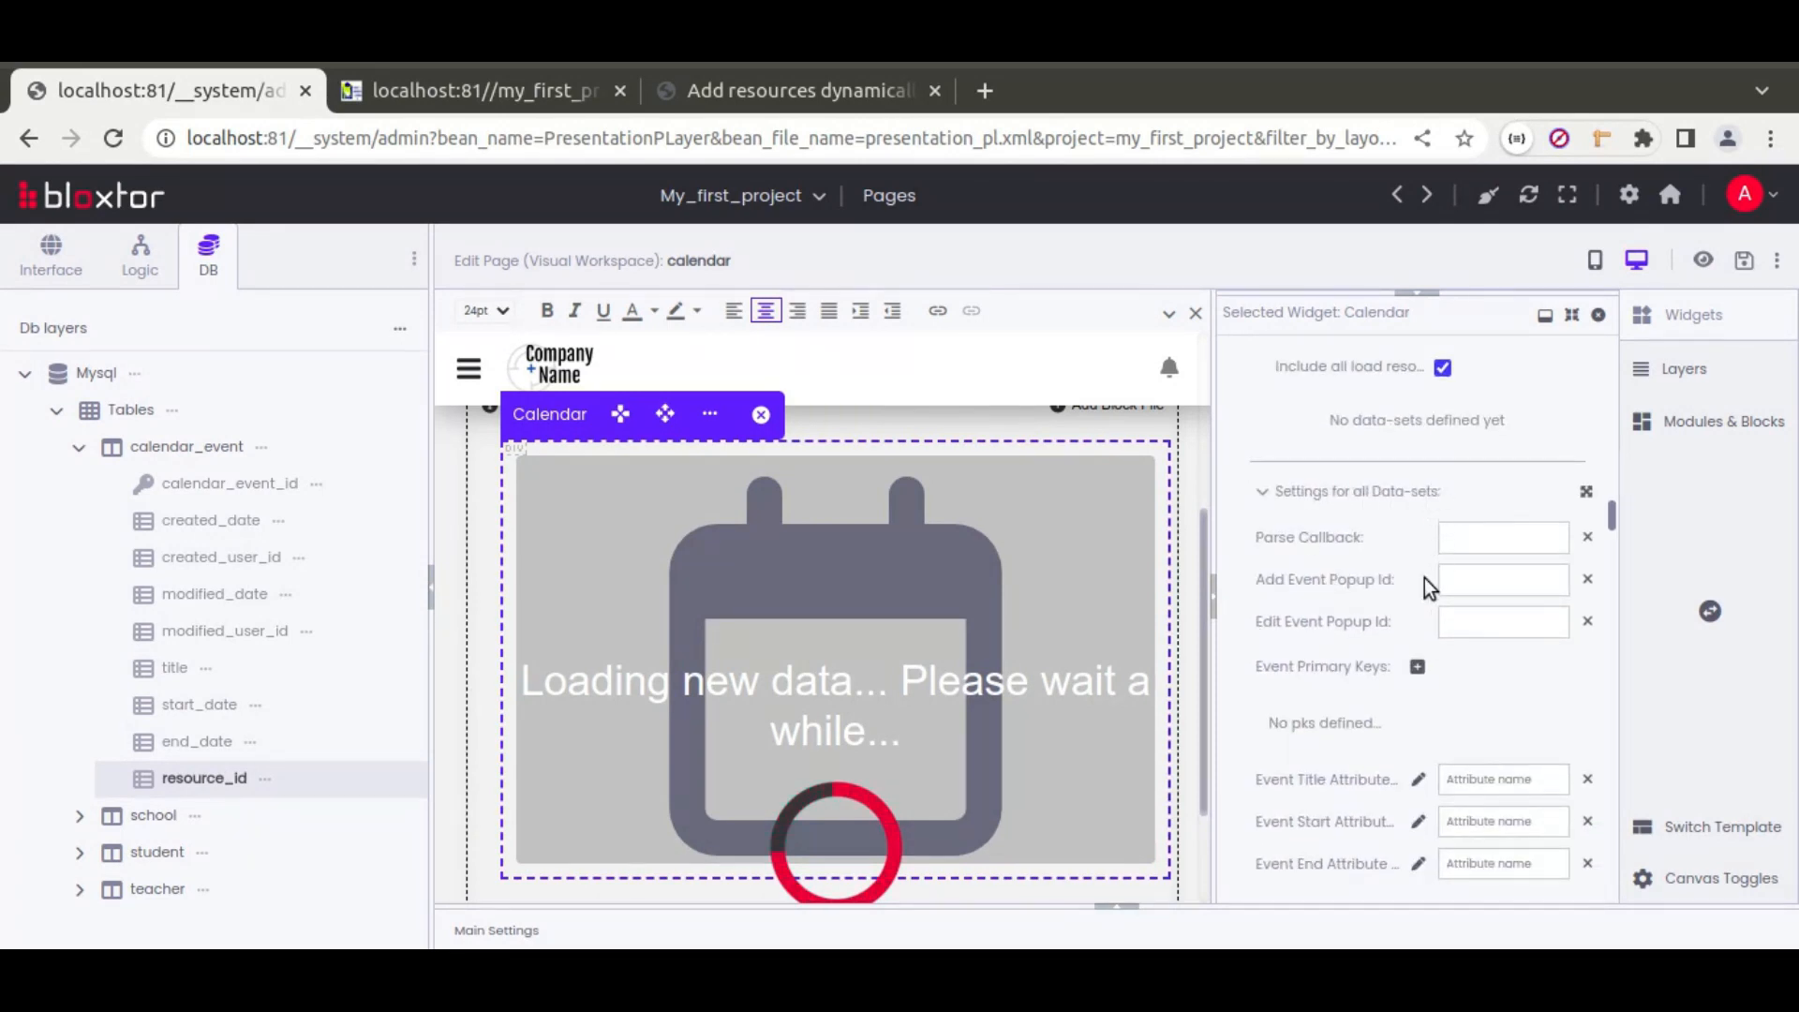
Step: Add event primary key calendar_event_id and map title, start_date, end_date and resource_id attributes
click(1417, 666)
click(1480, 721)
text(co)
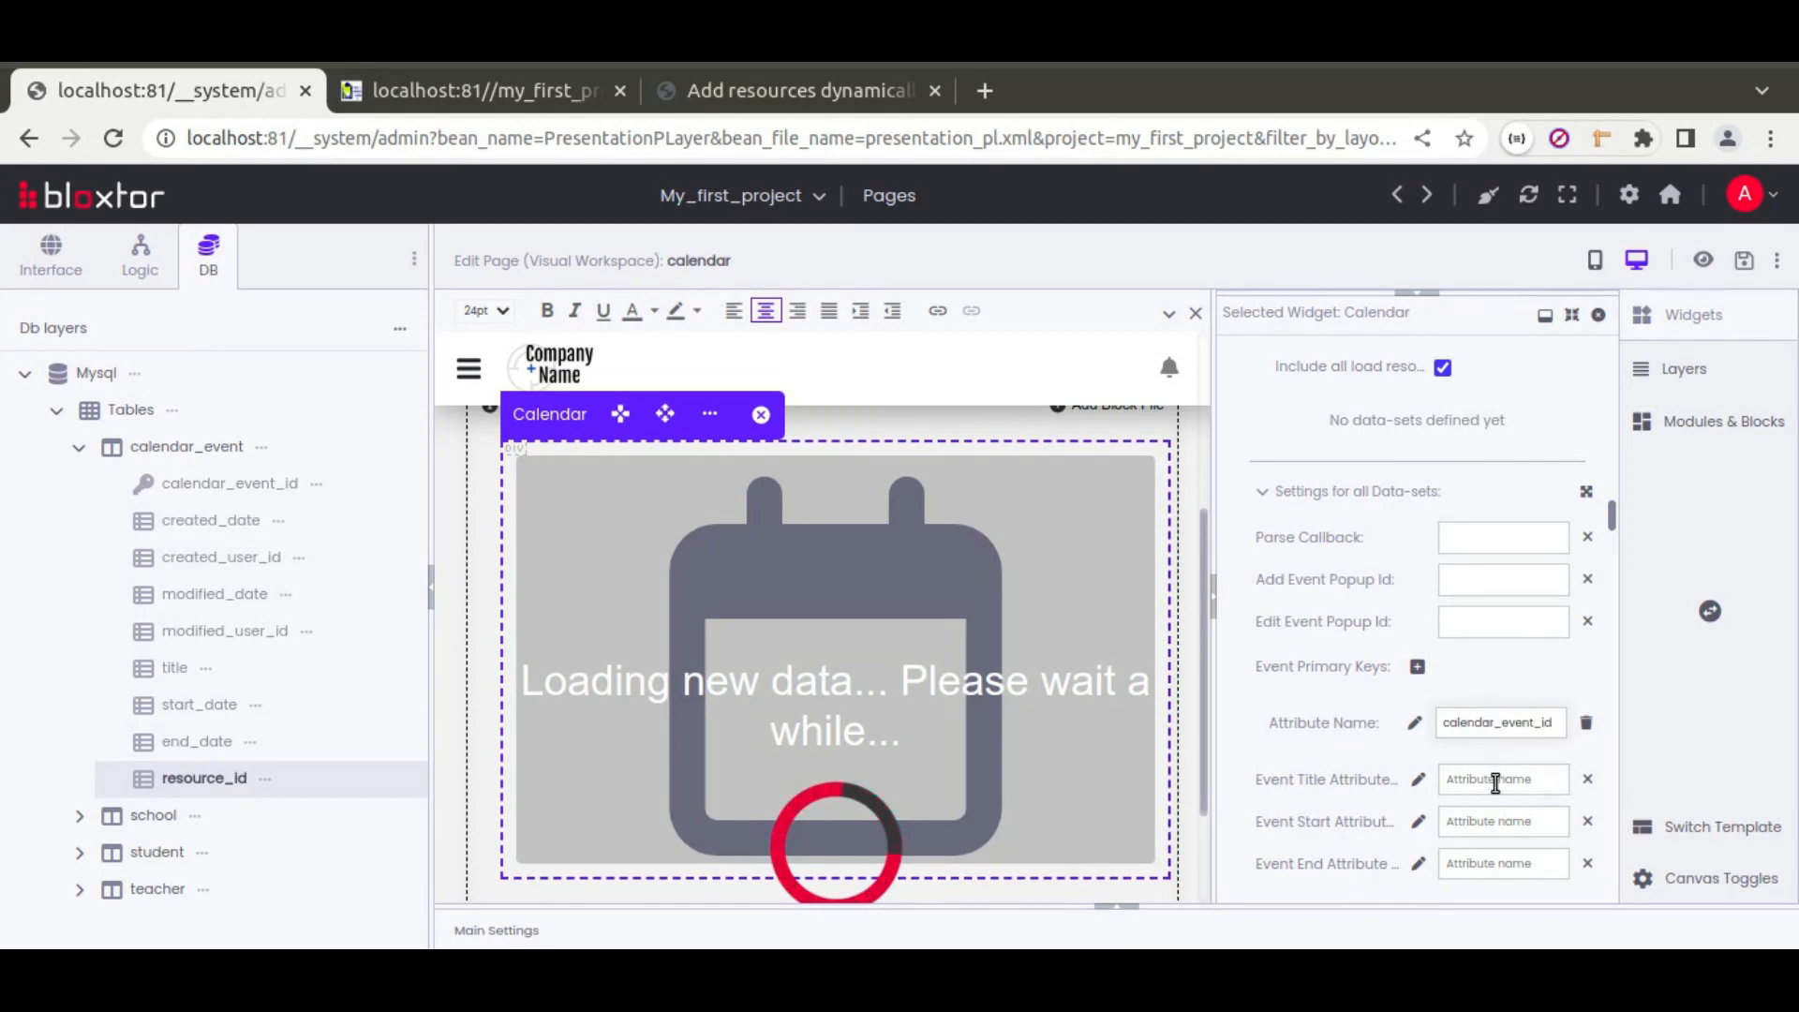
text(title)
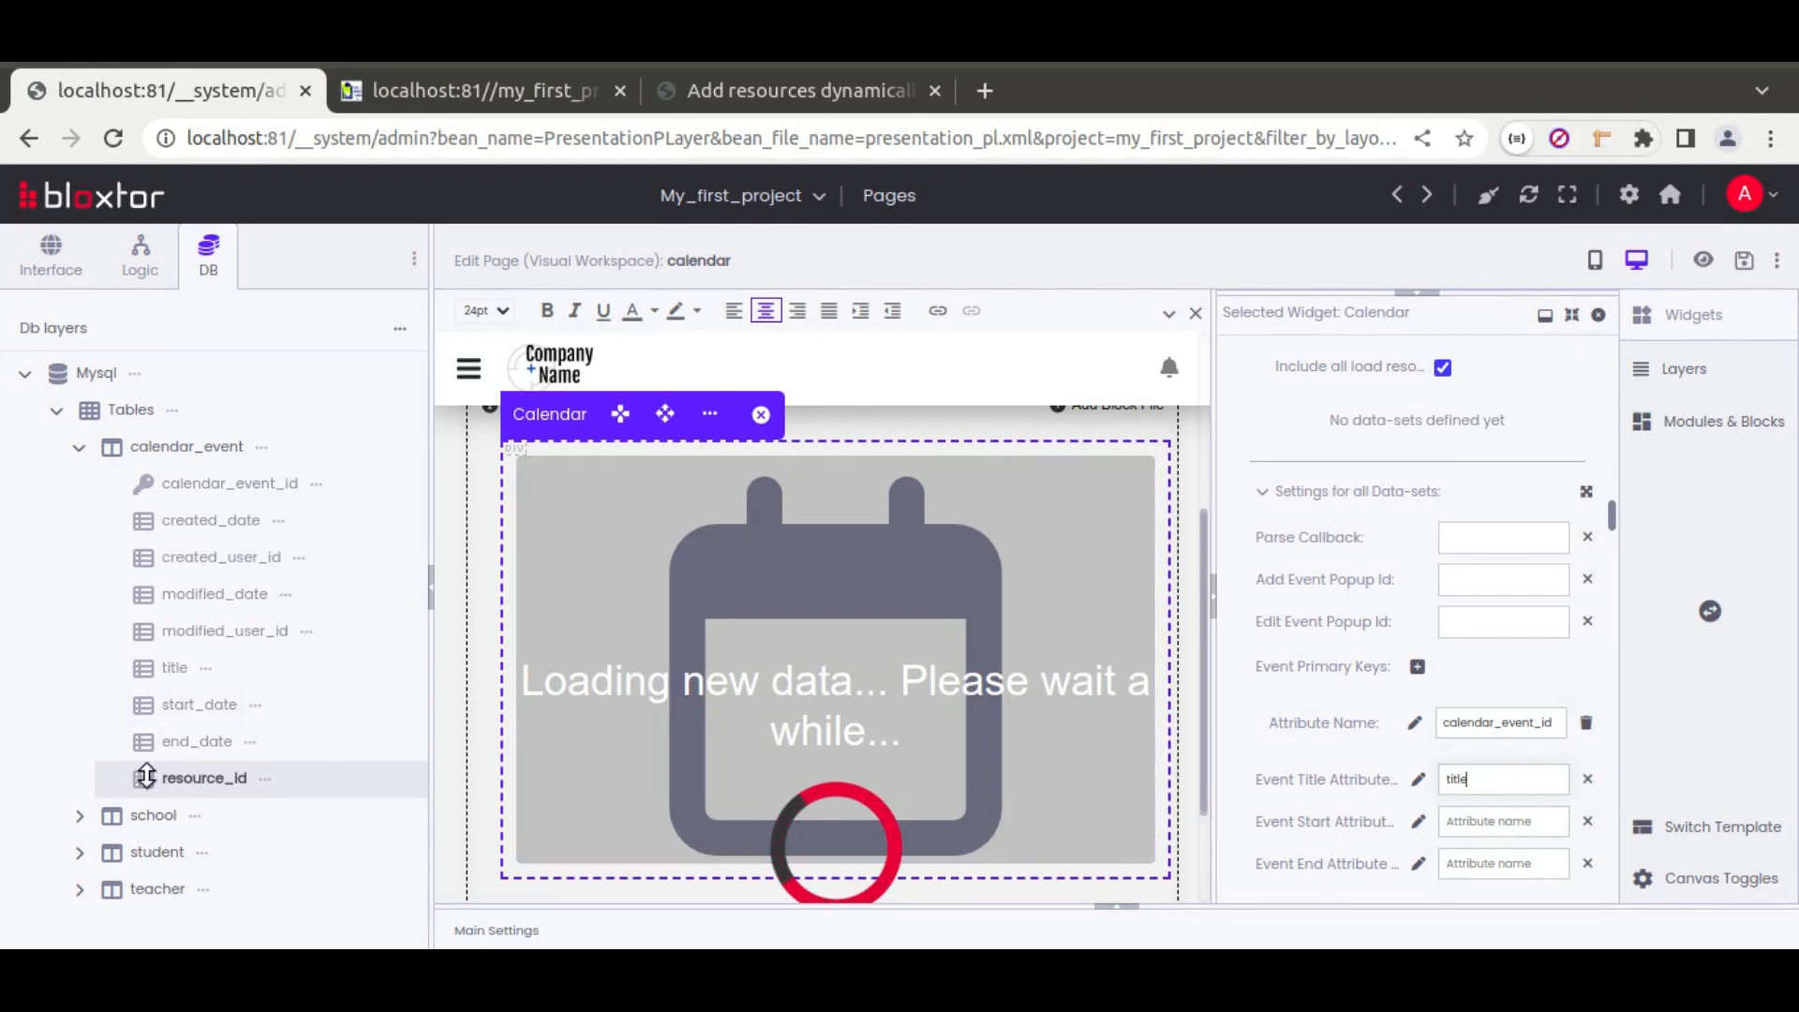
click(1471, 828)
text(start_date)
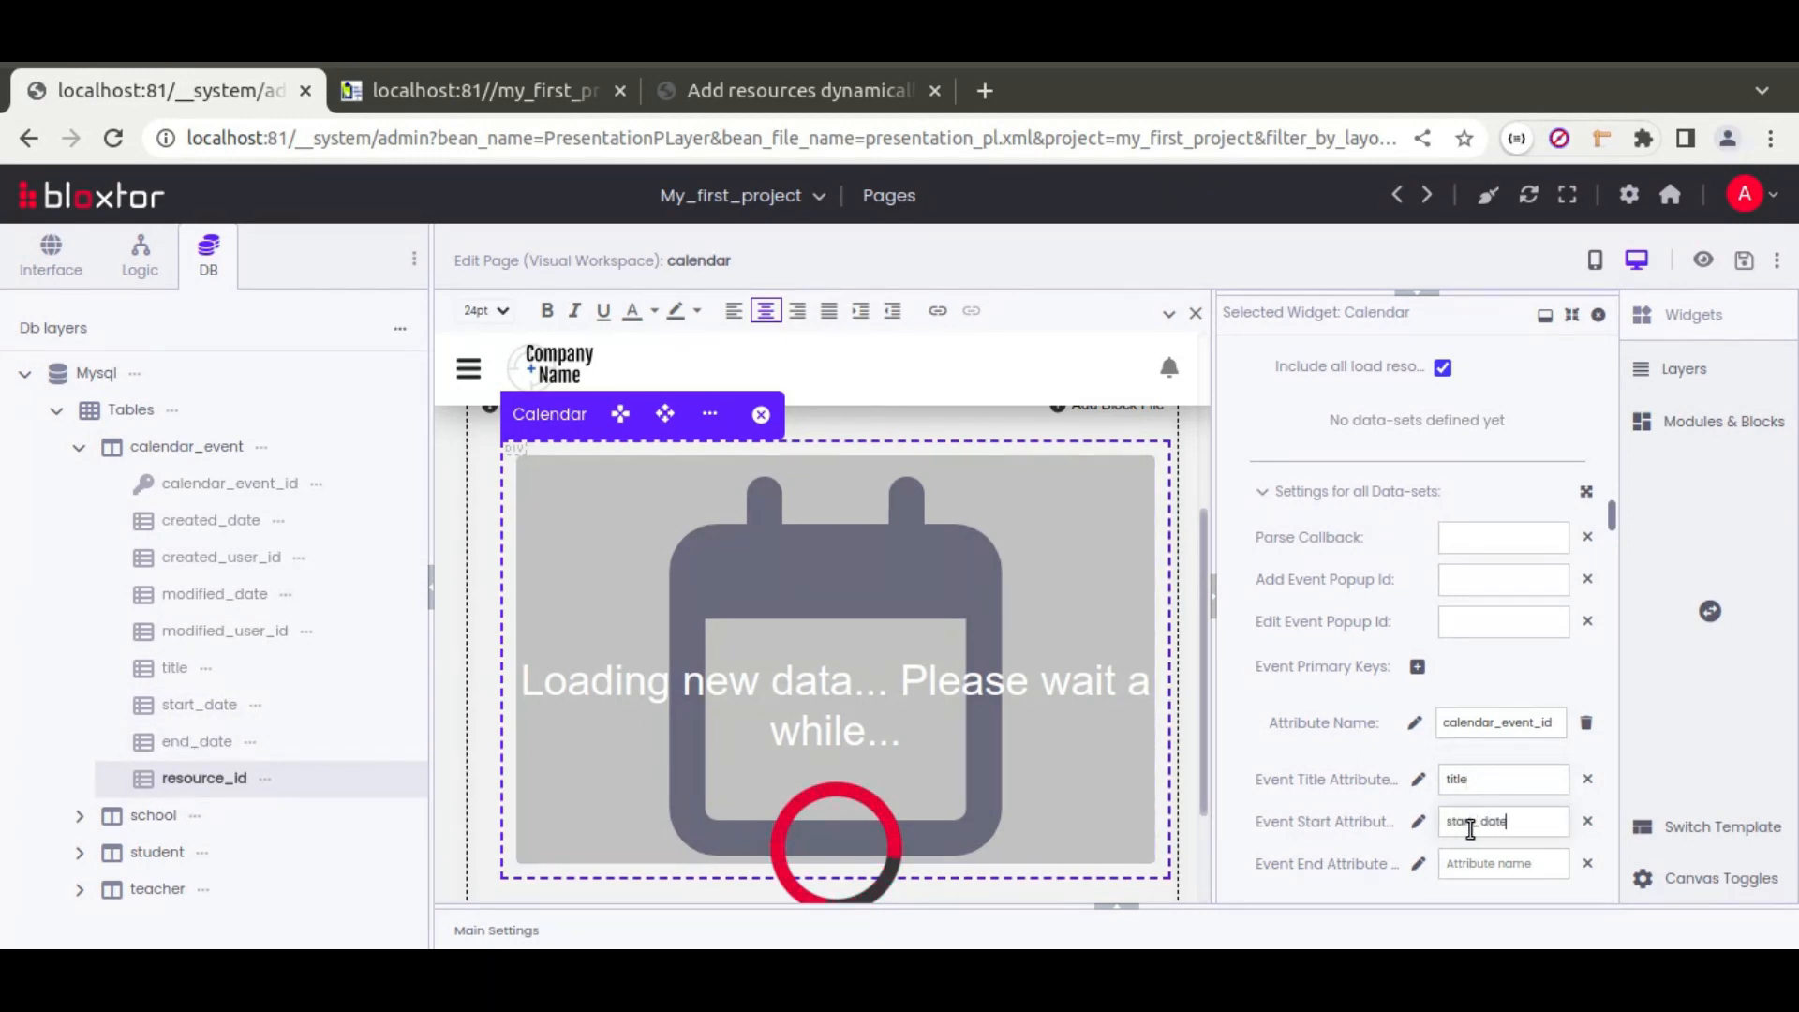
text(n)
scroll(1342, 695, down, 3)
scroll(1370, 655, up, 3)
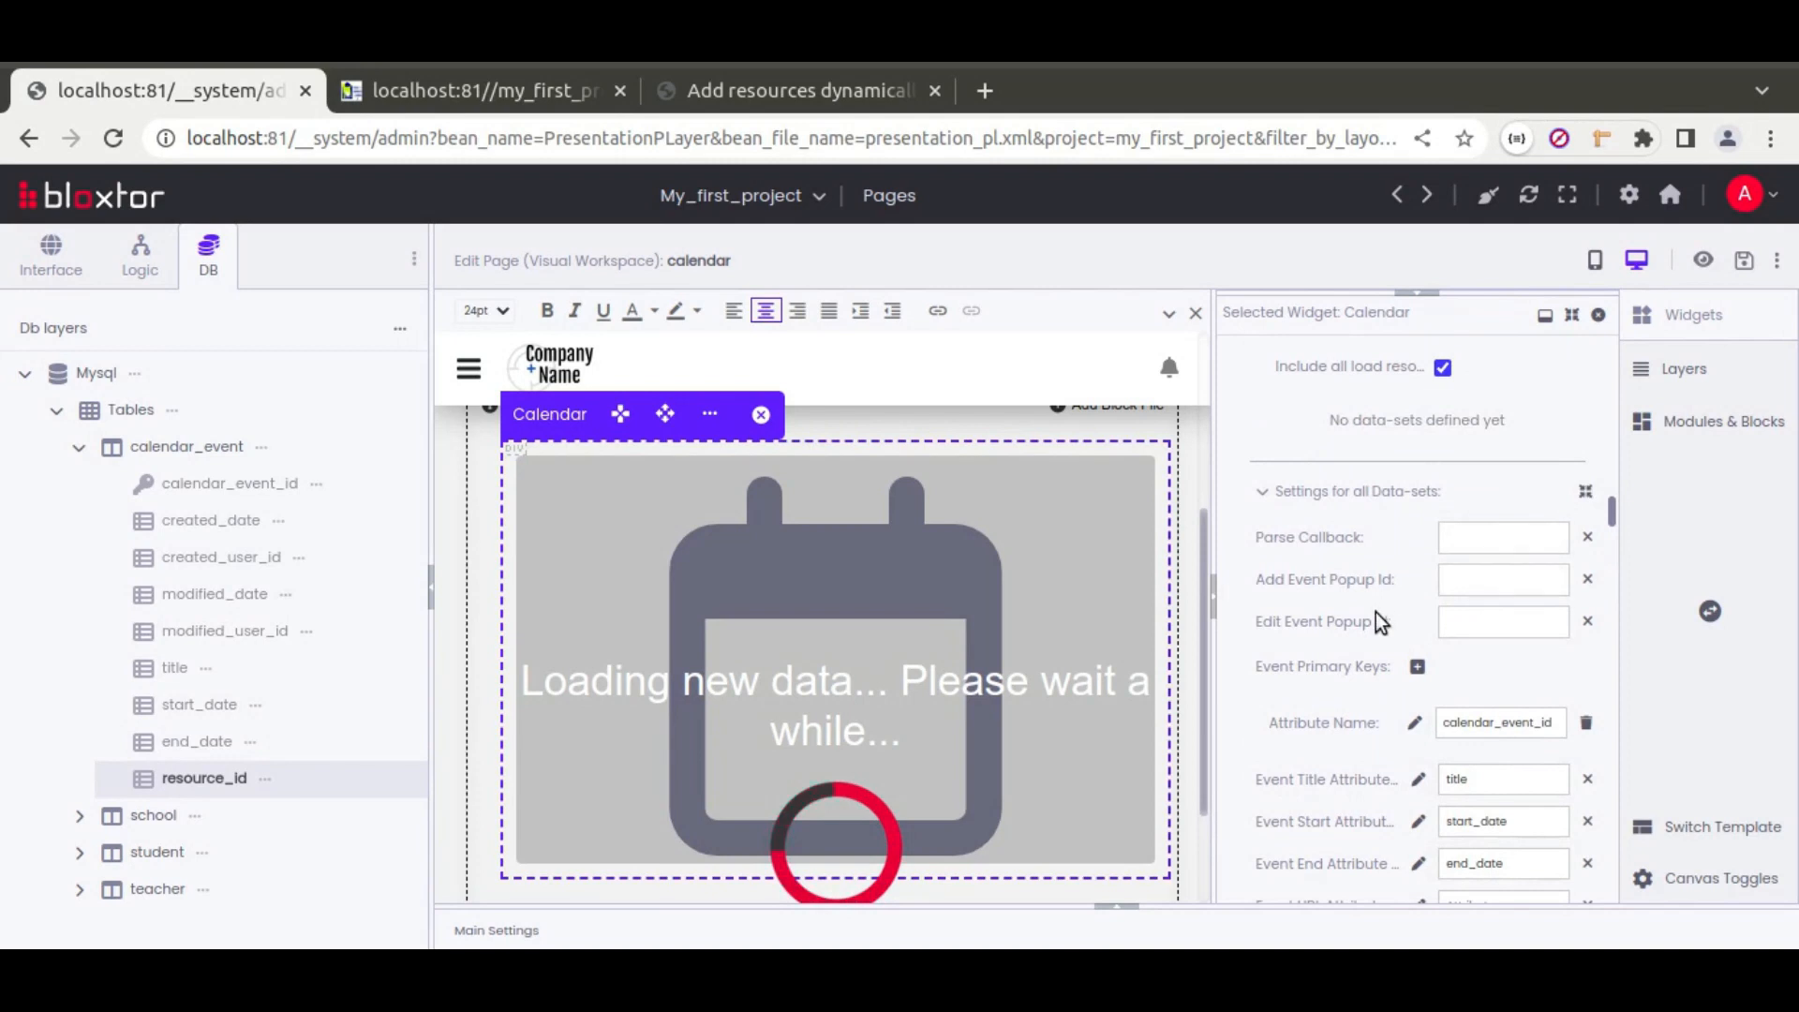
scroll(1376, 611, down, 3)
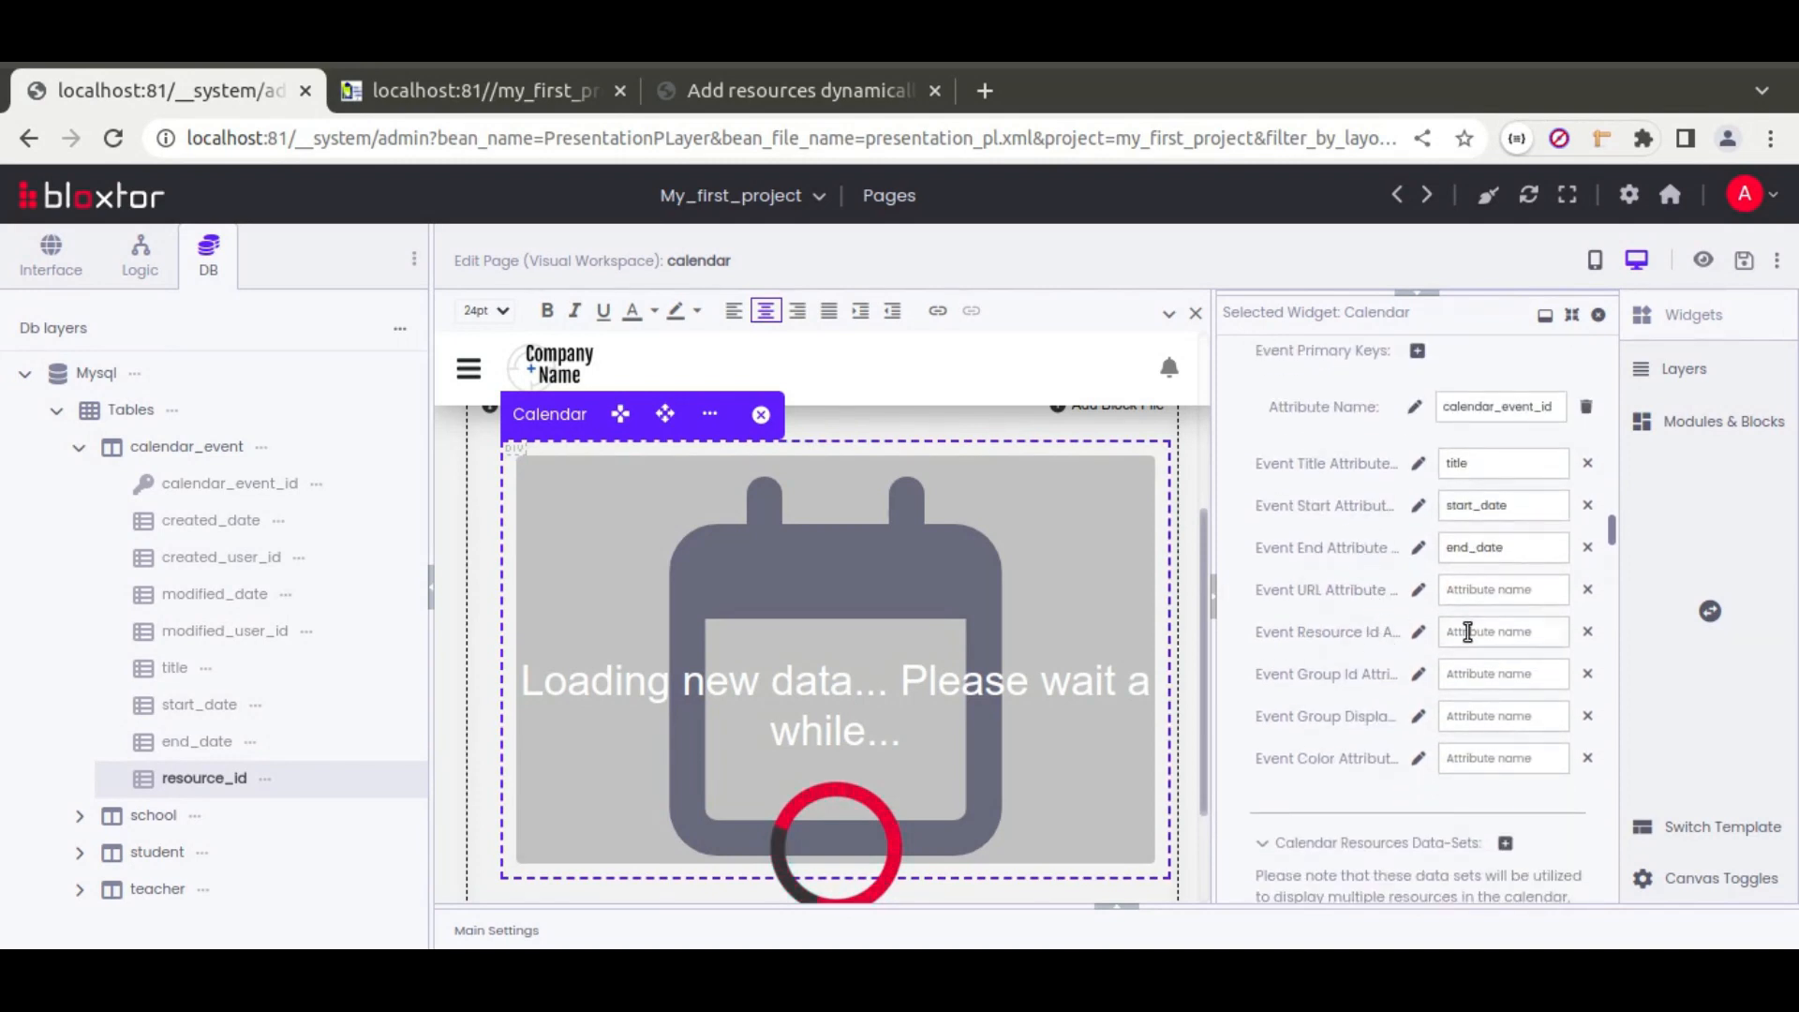
text(resource_id)
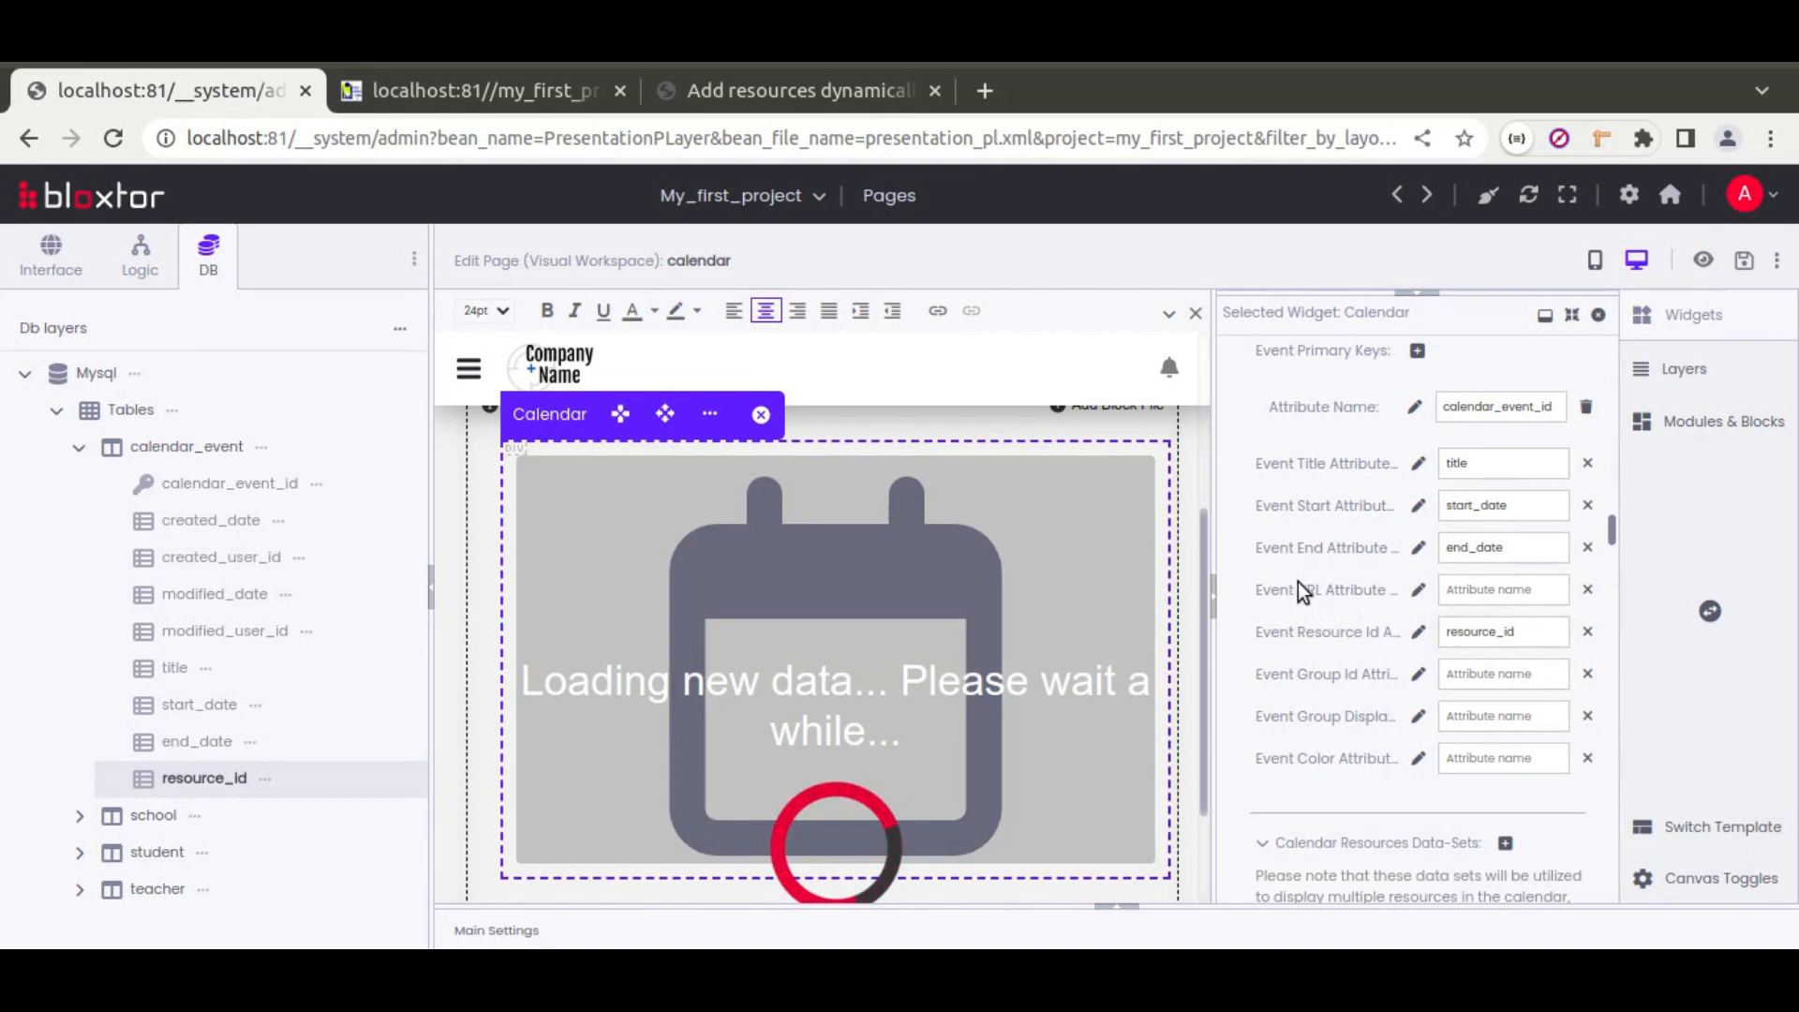
scroll(1289, 604, up, 3)
scroll(1271, 651, up, 2)
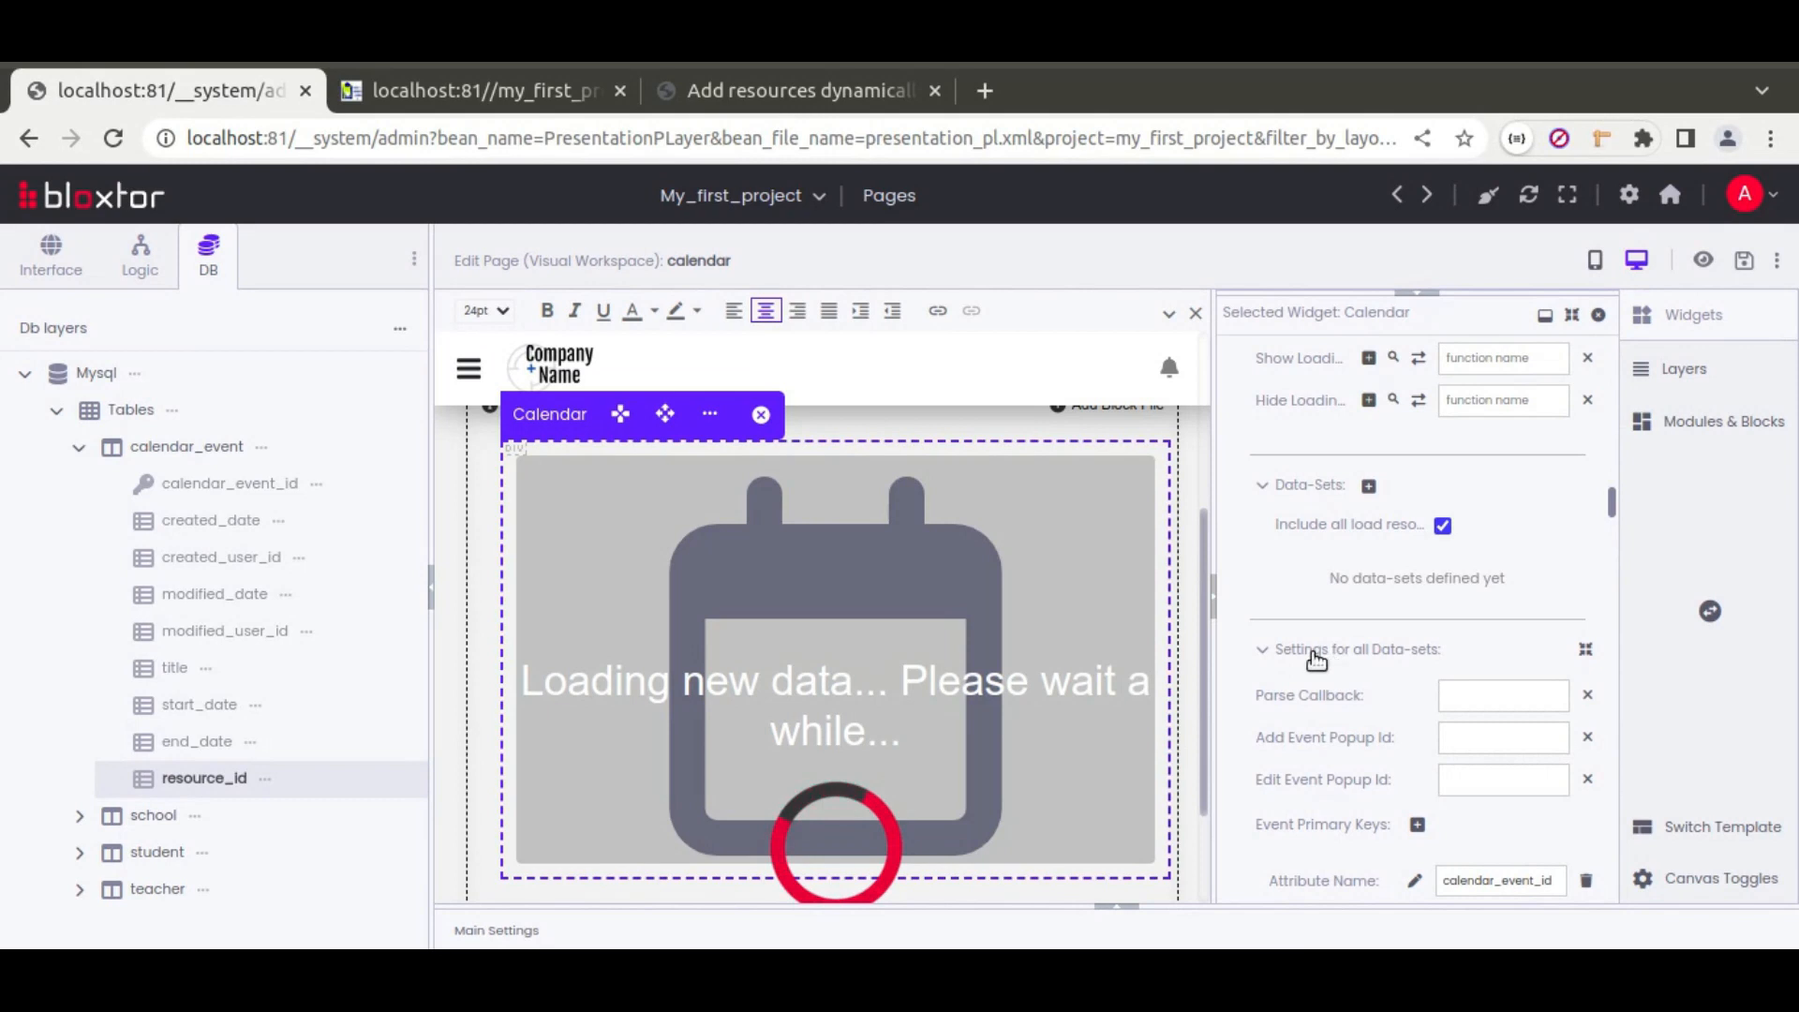
Step: Stop automatically including all load resources as Calendar data-sets
click(1443, 525)
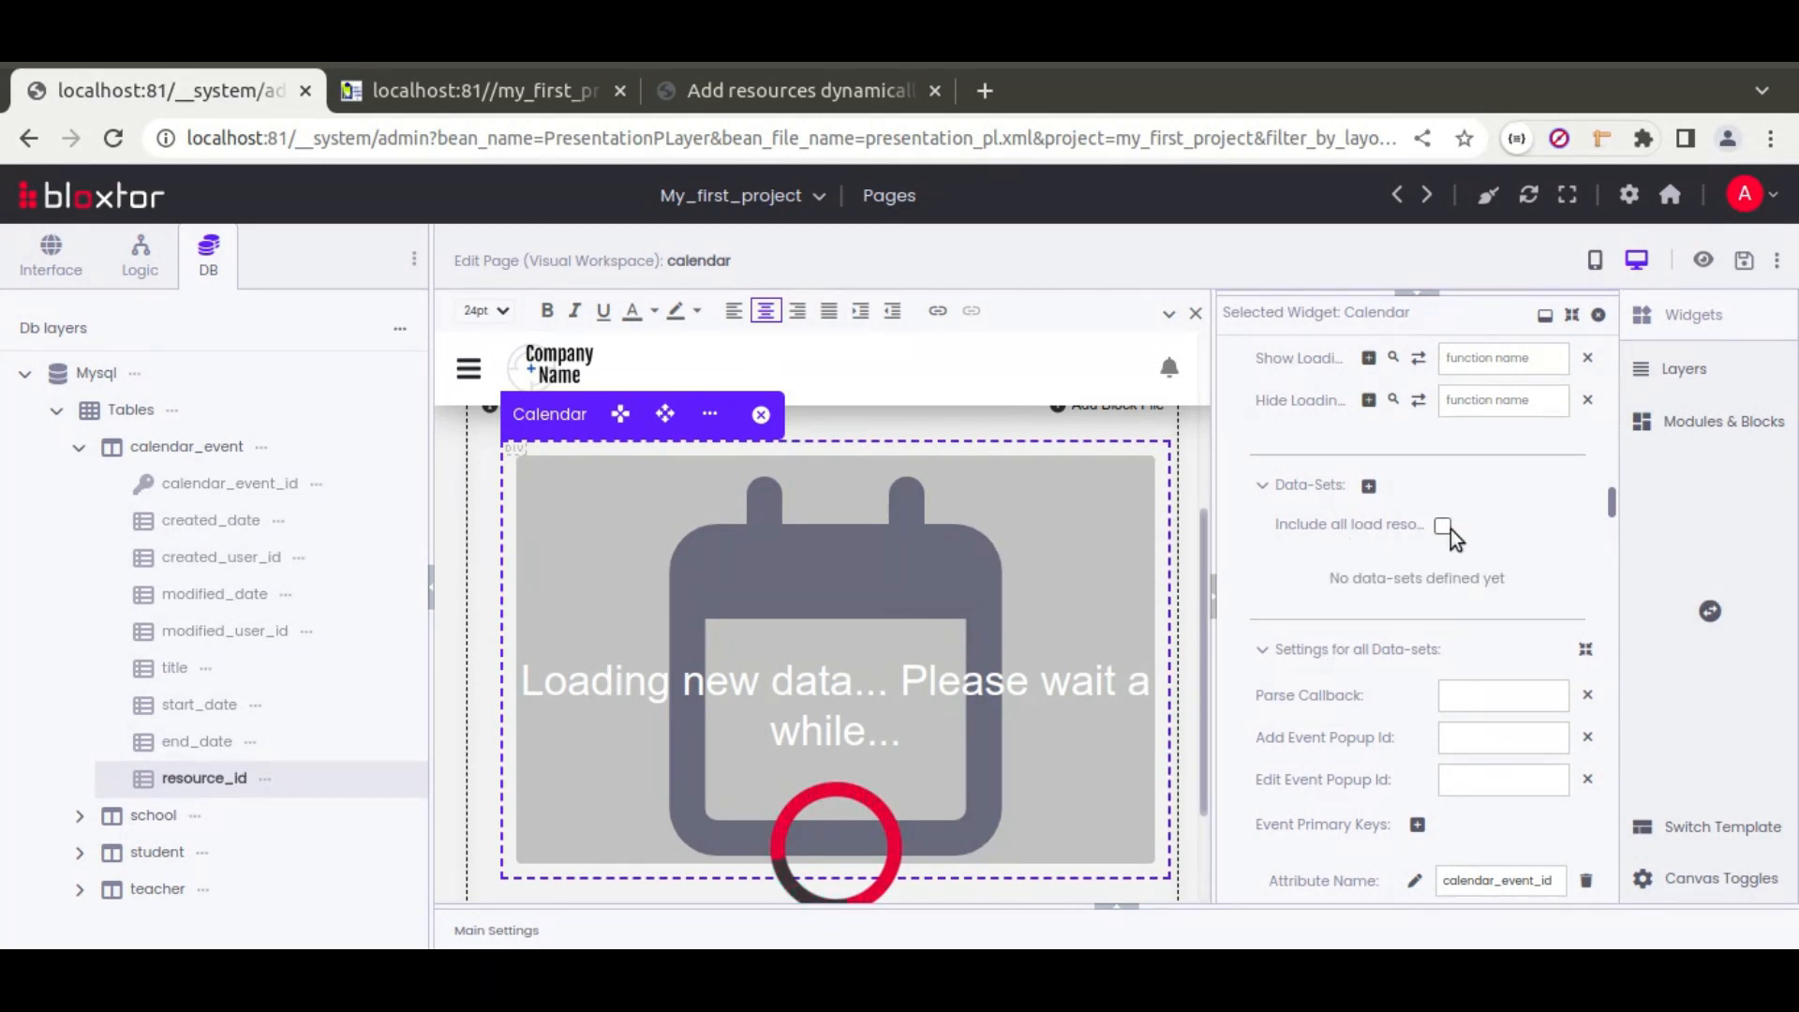
mouse_move(1404, 528)
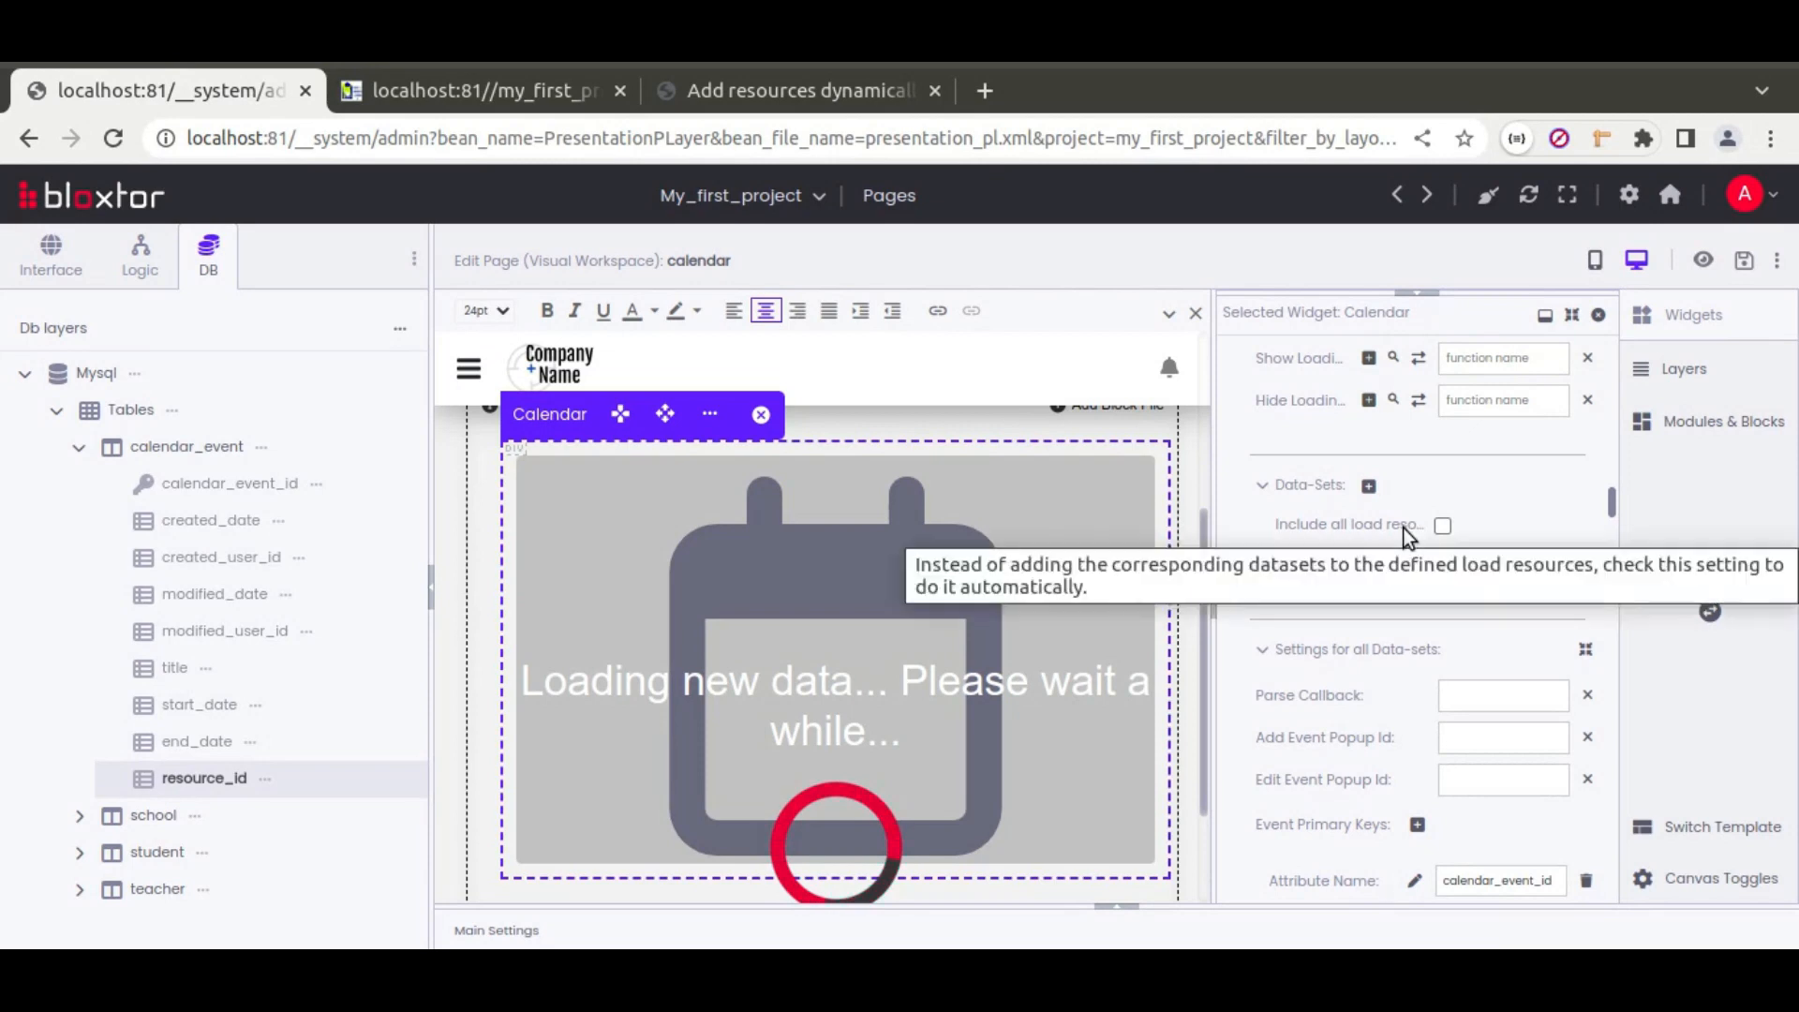
scroll(1274, 463, up, 5)
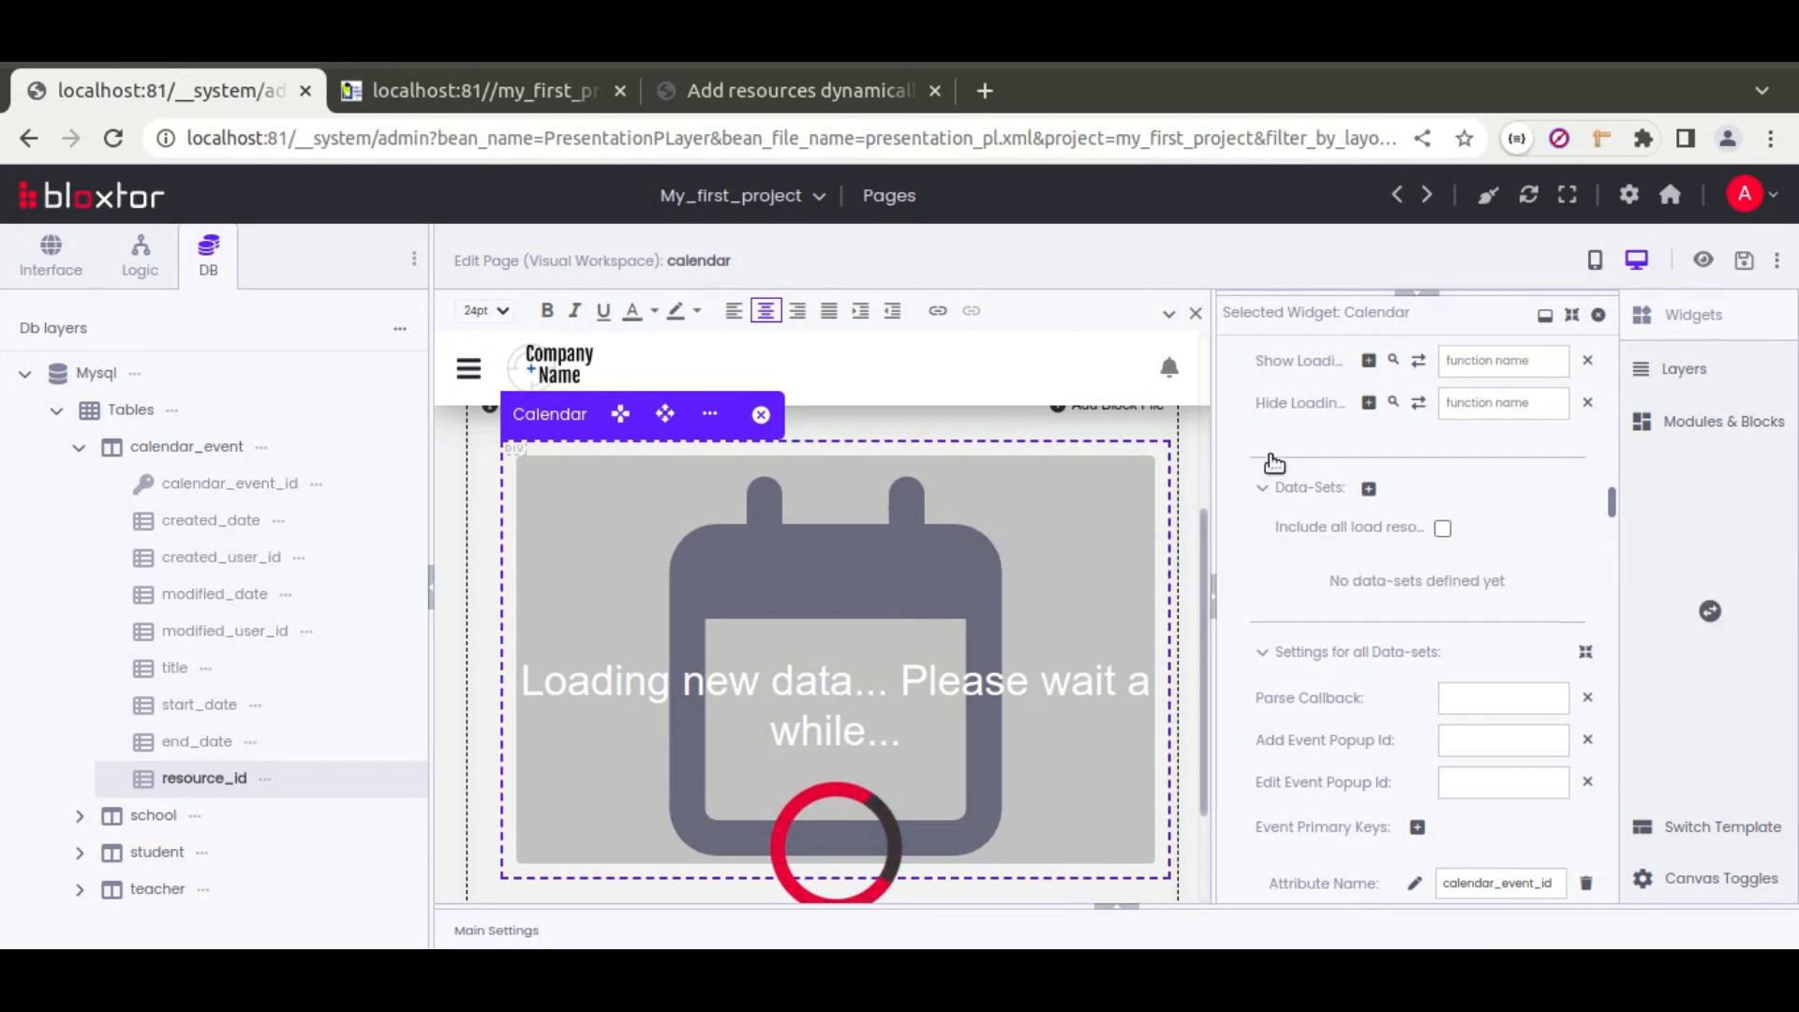
scroll(1272, 464, down, 15)
scroll(1270, 470, up, 8)
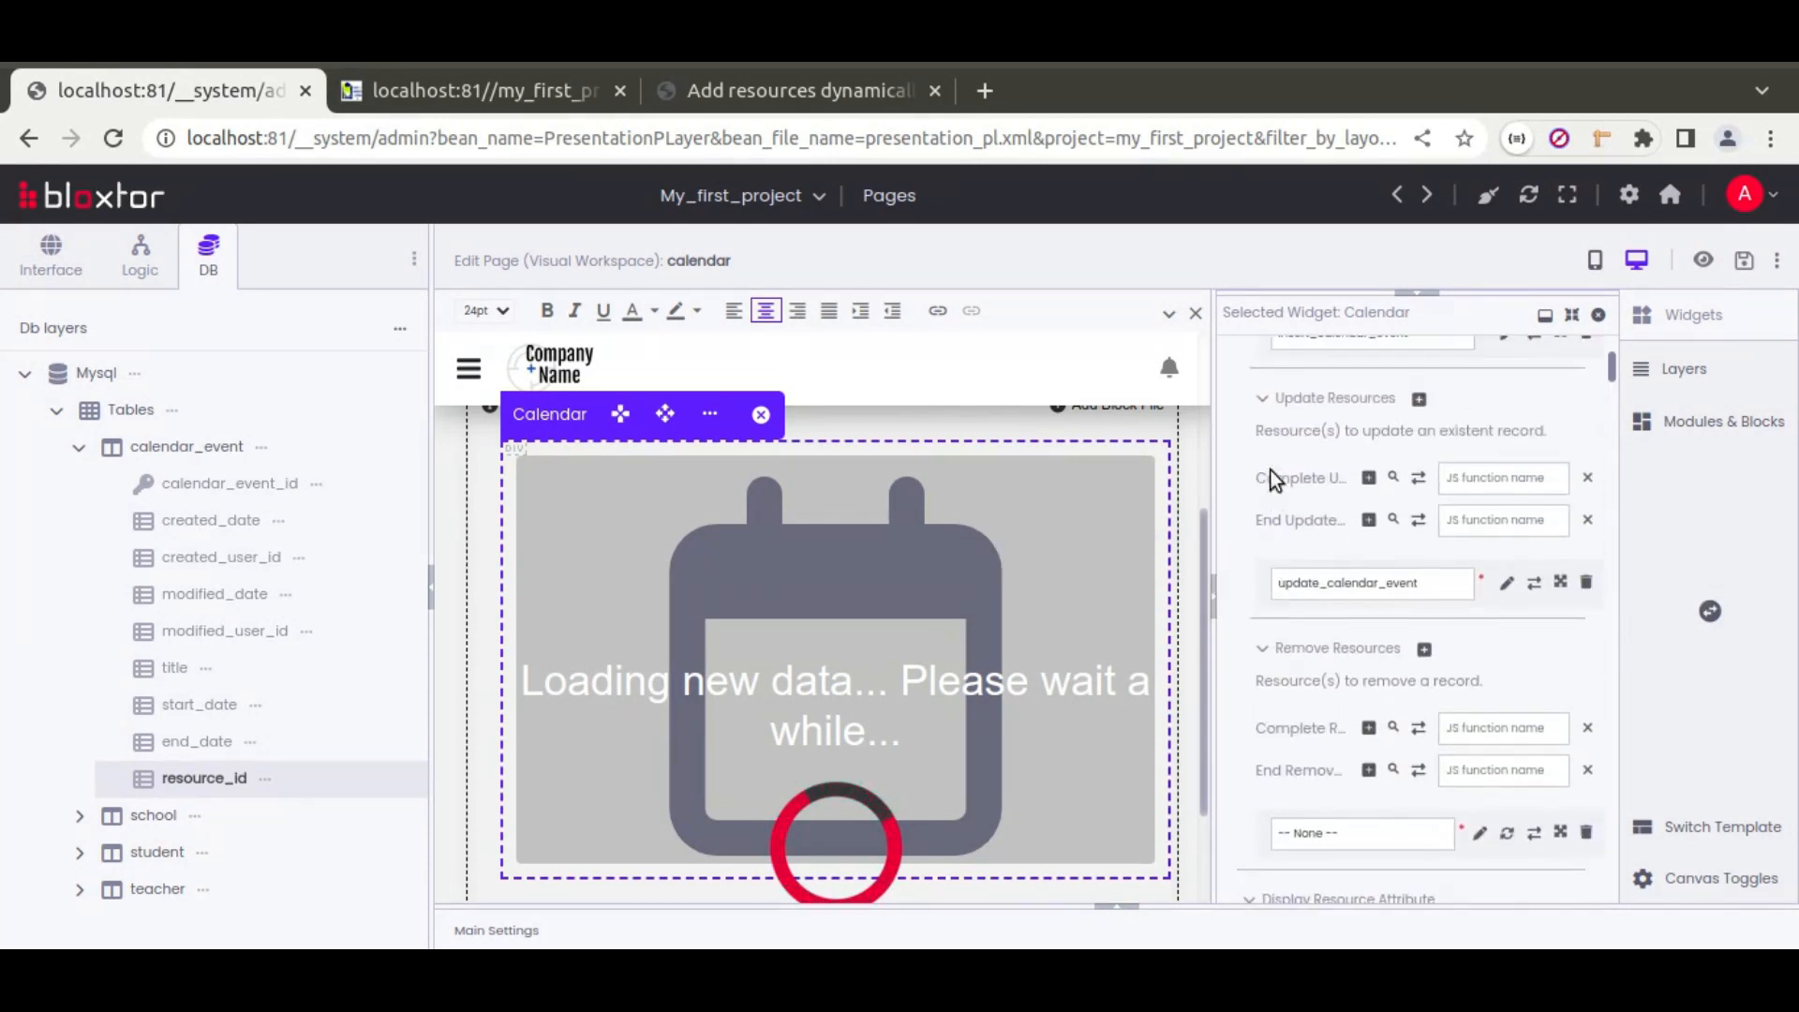
scroll(1270, 471, up, 2)
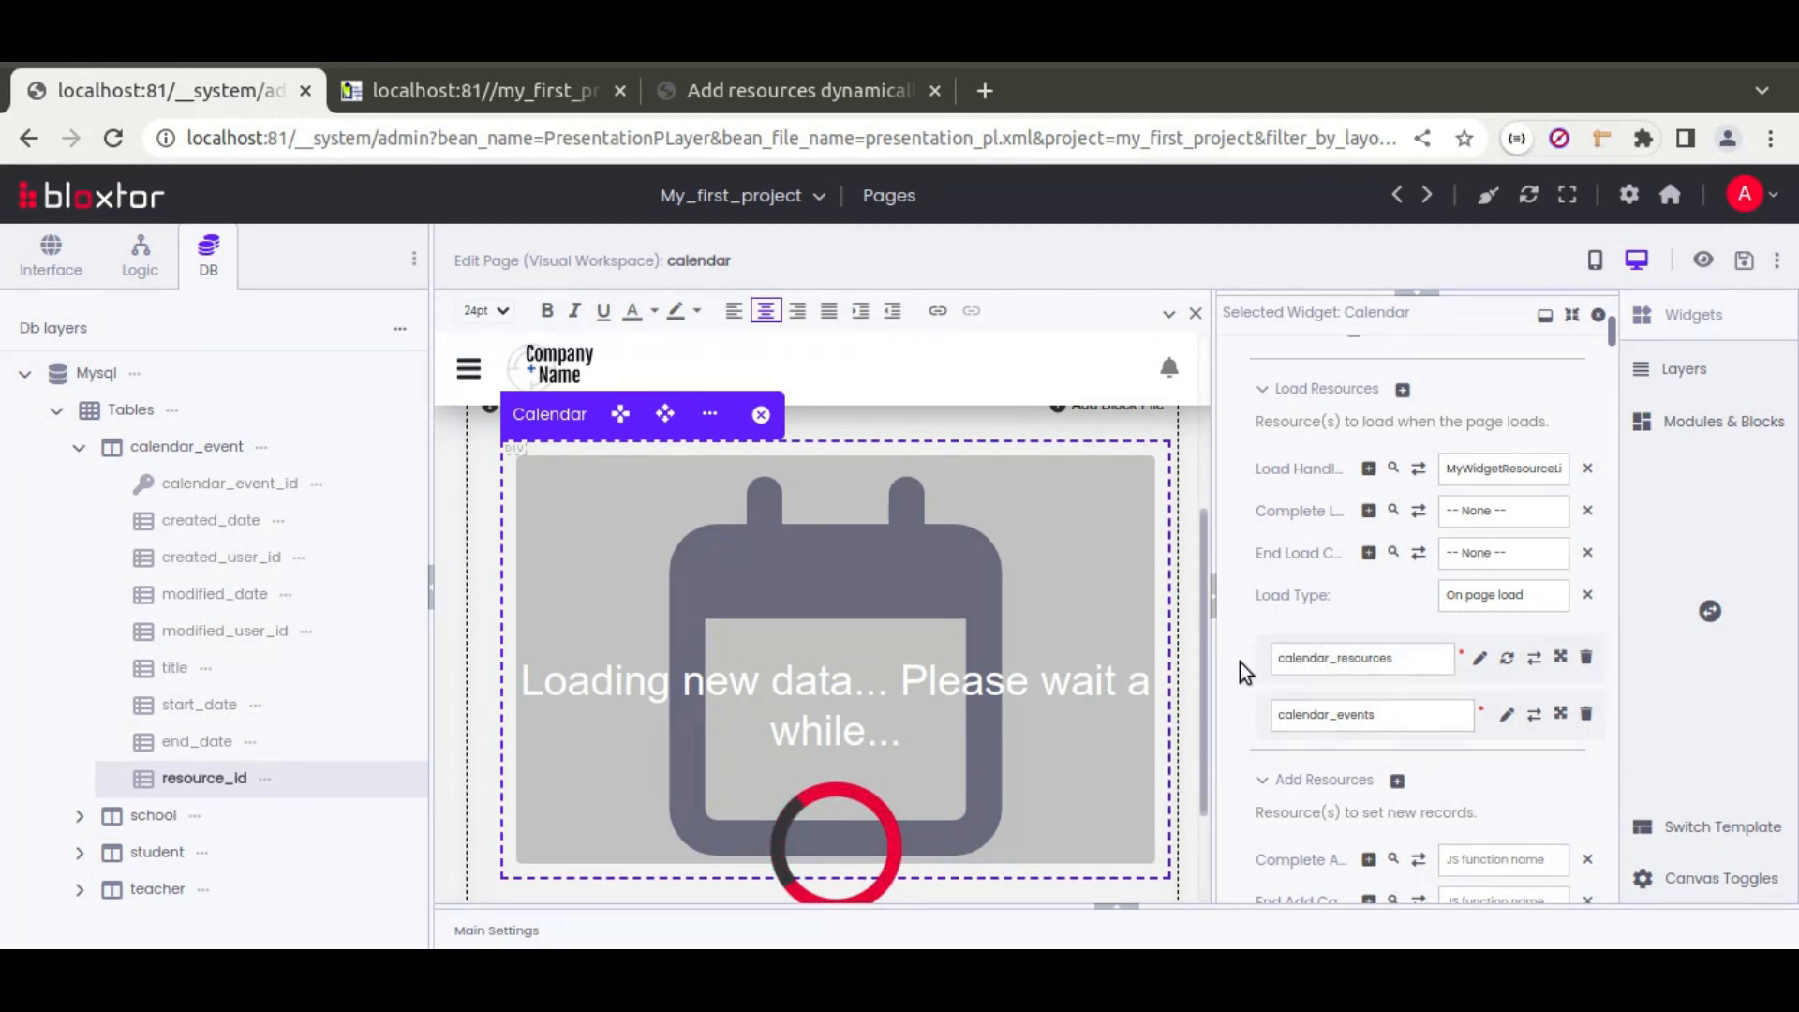
scroll(1240, 662, down, 10)
scroll(1248, 658, up, 2)
scroll(1248, 658, down, 5)
scroll(1231, 662, down, 10)
scroll(1229, 650, down, 15)
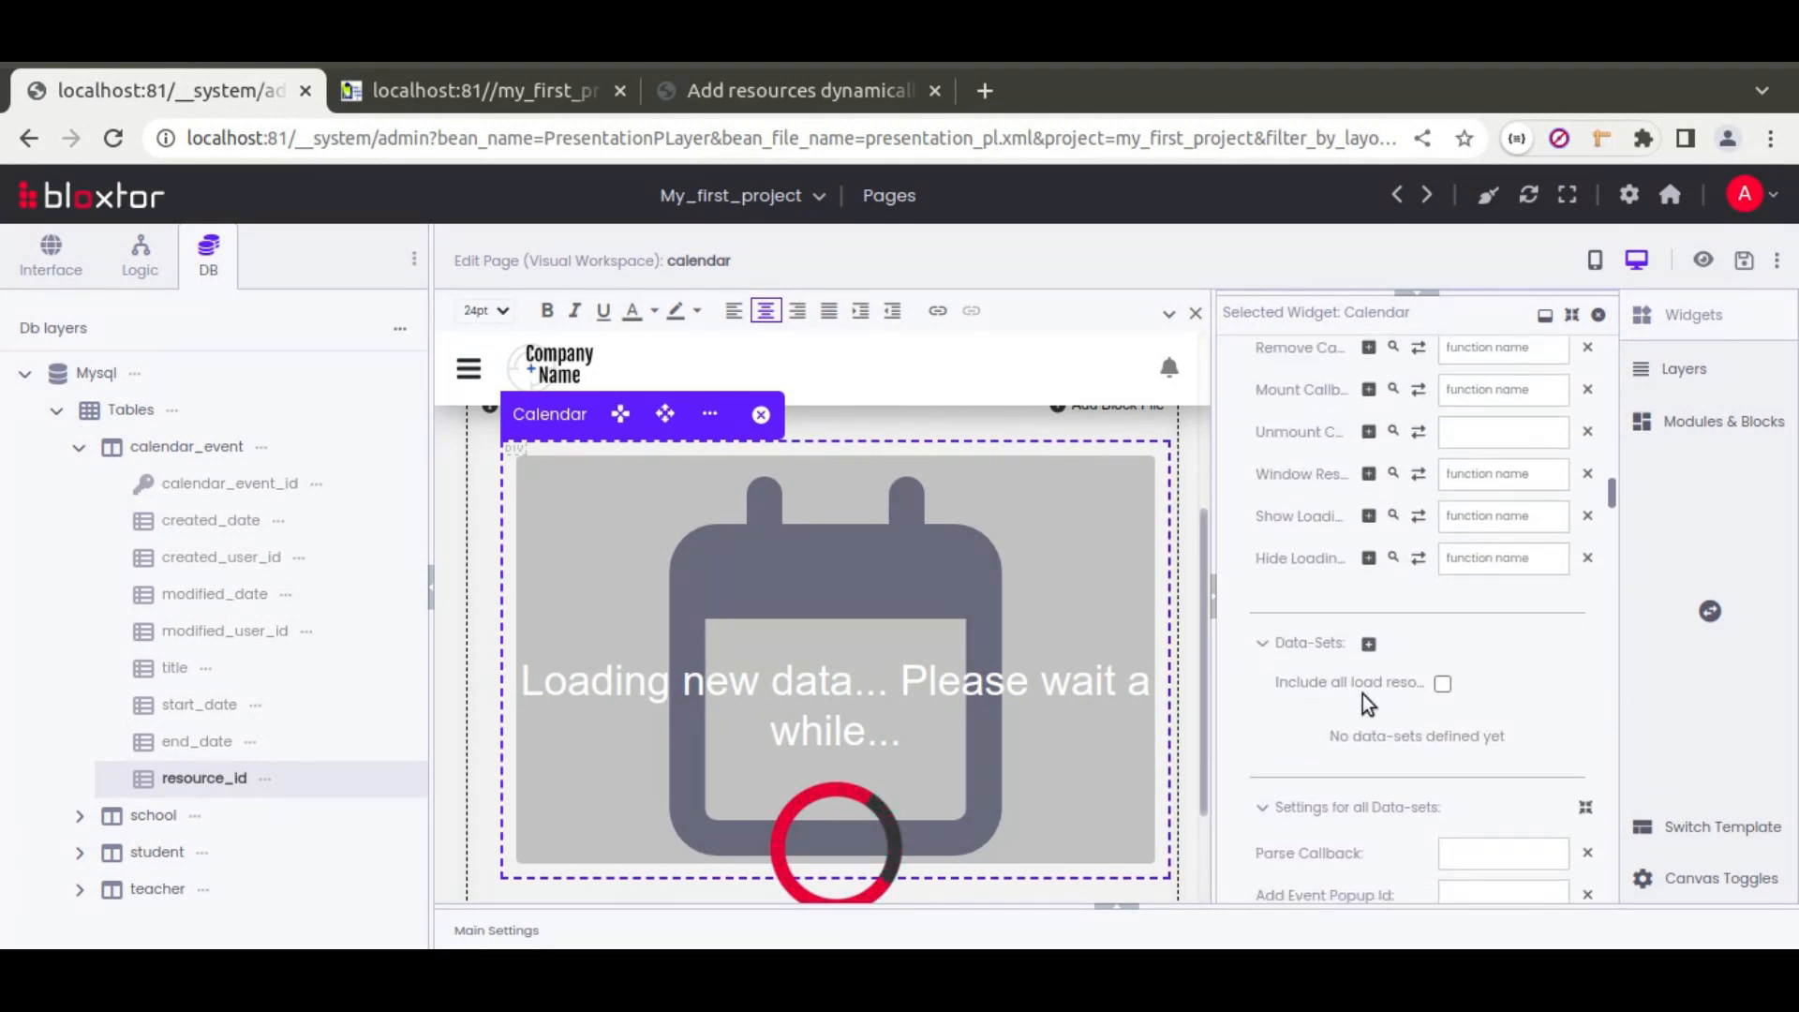
Step: Add a new Calendar data-set that uses the calendar_events resource
click(1368, 646)
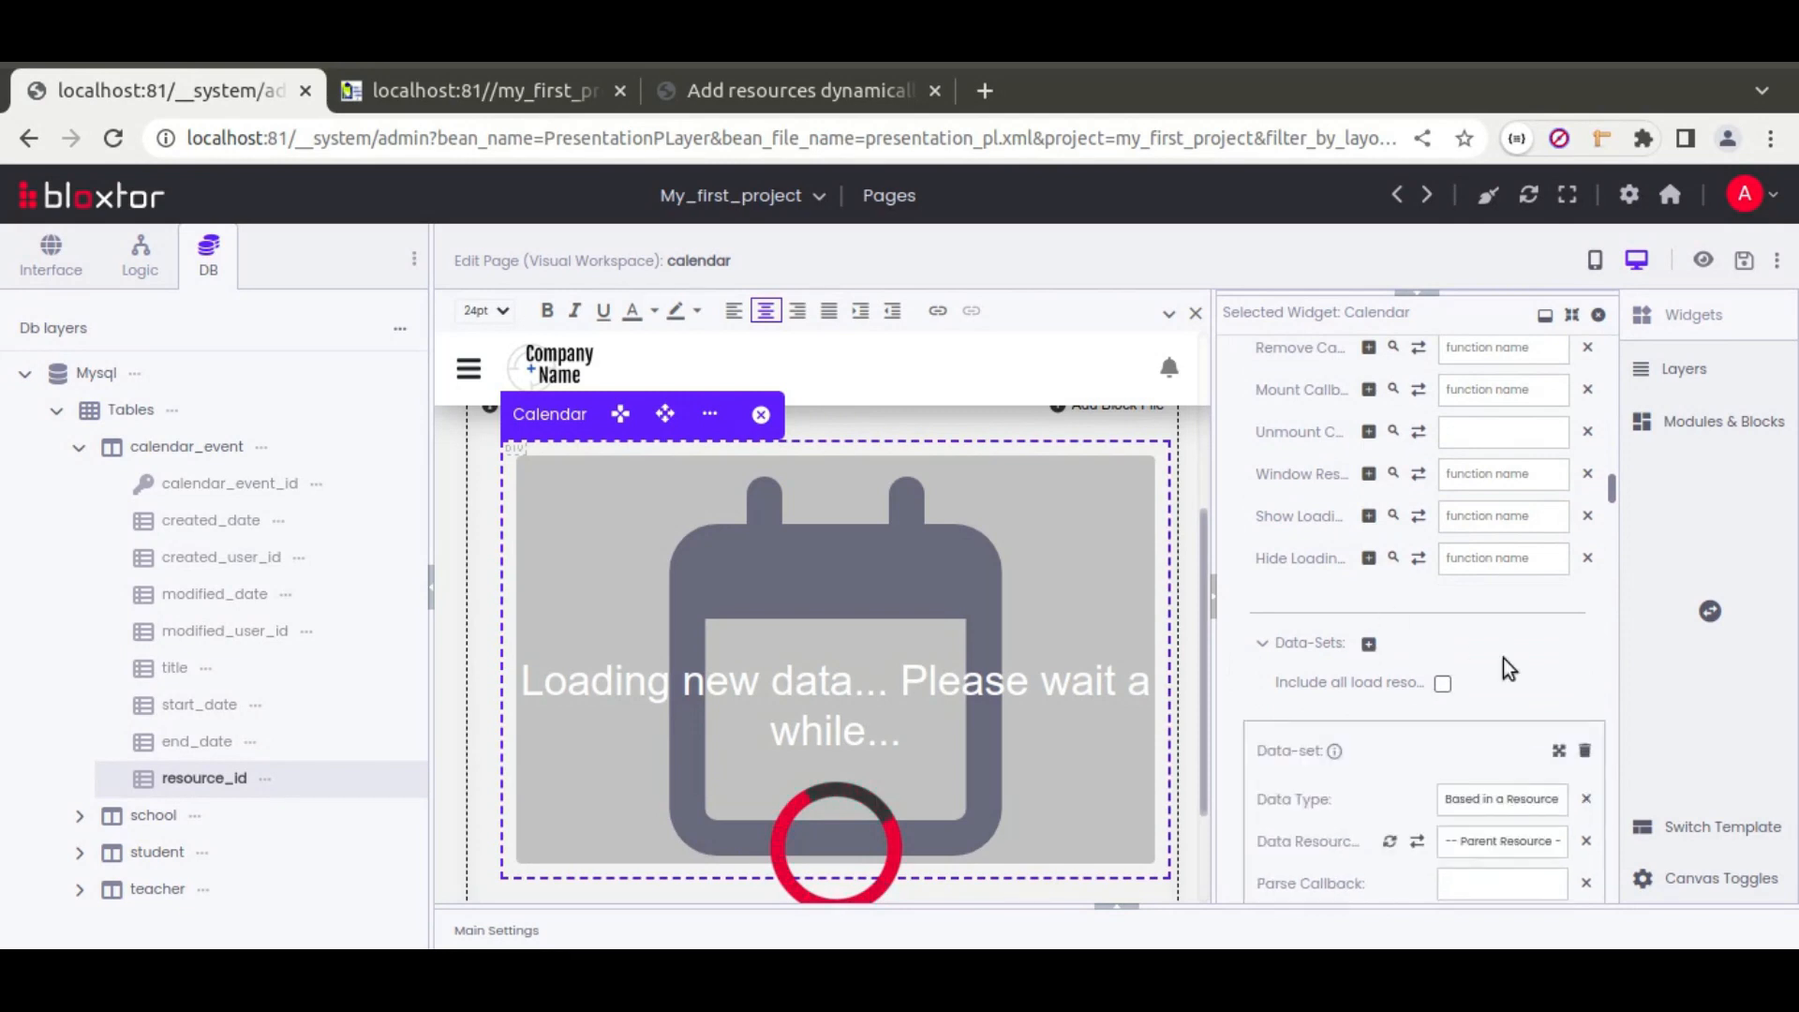
scroll(1503, 658, down, 3)
click(1498, 523)
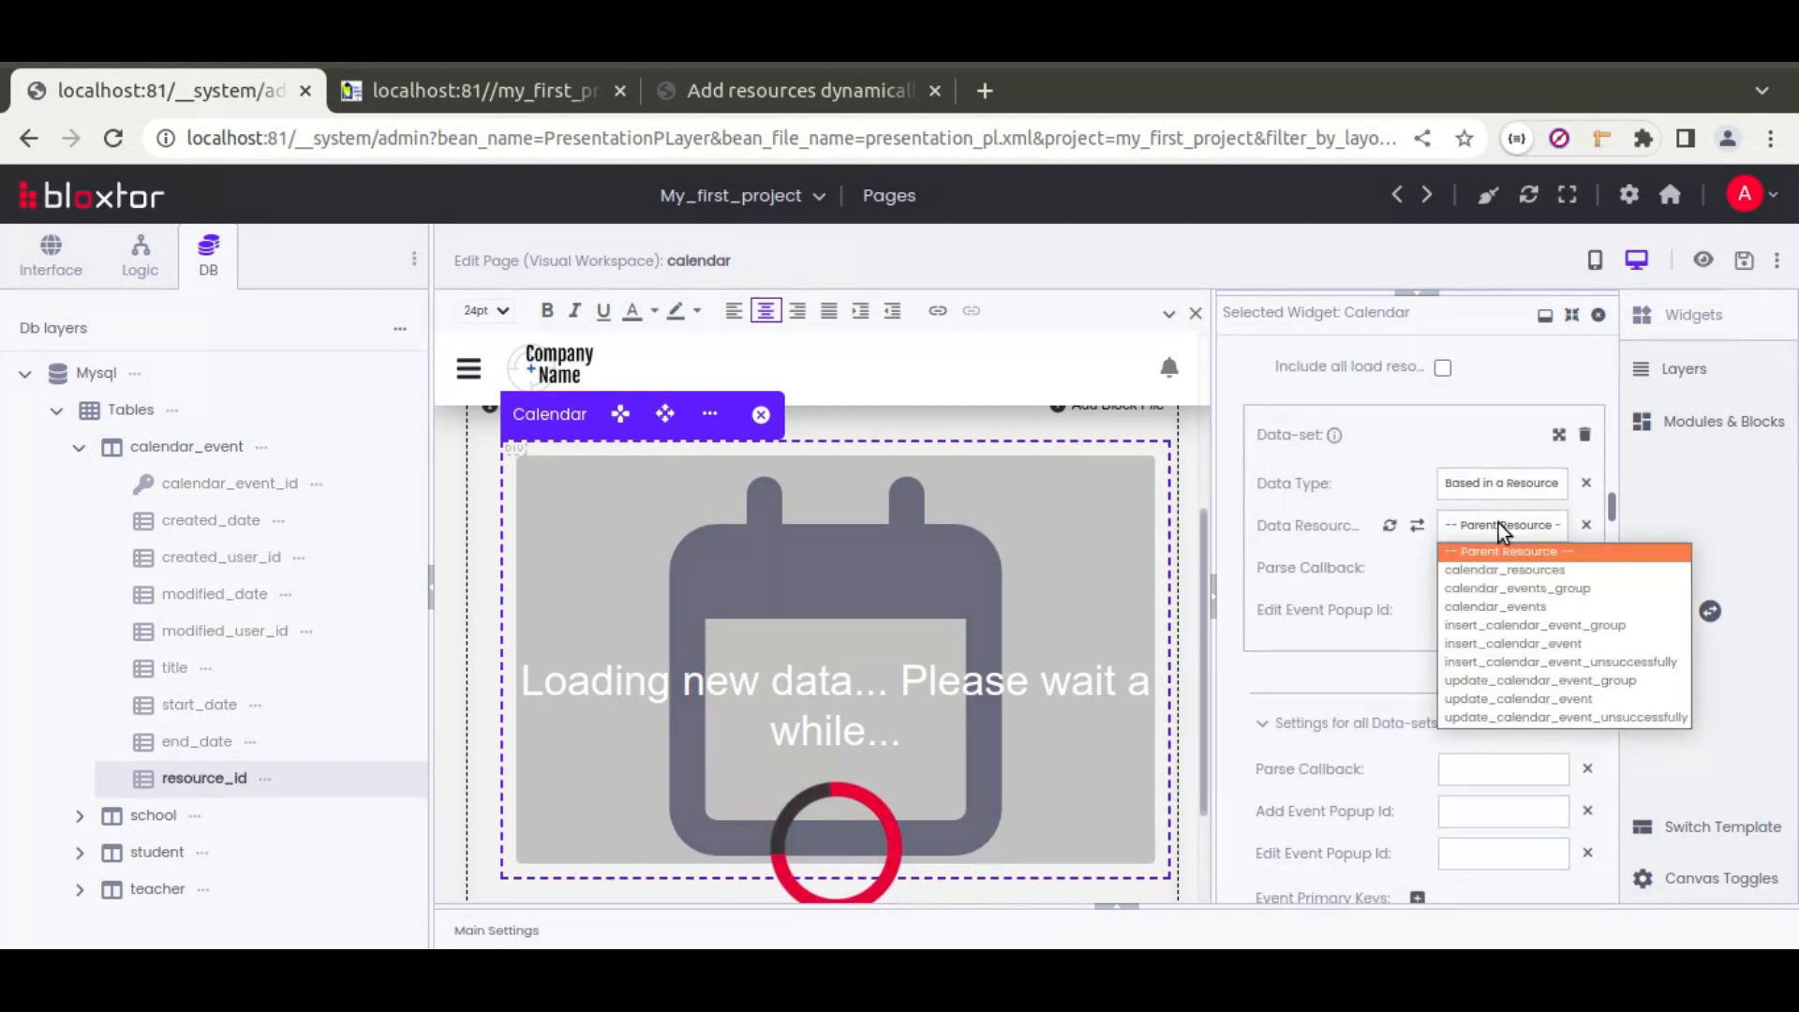
click(1460, 606)
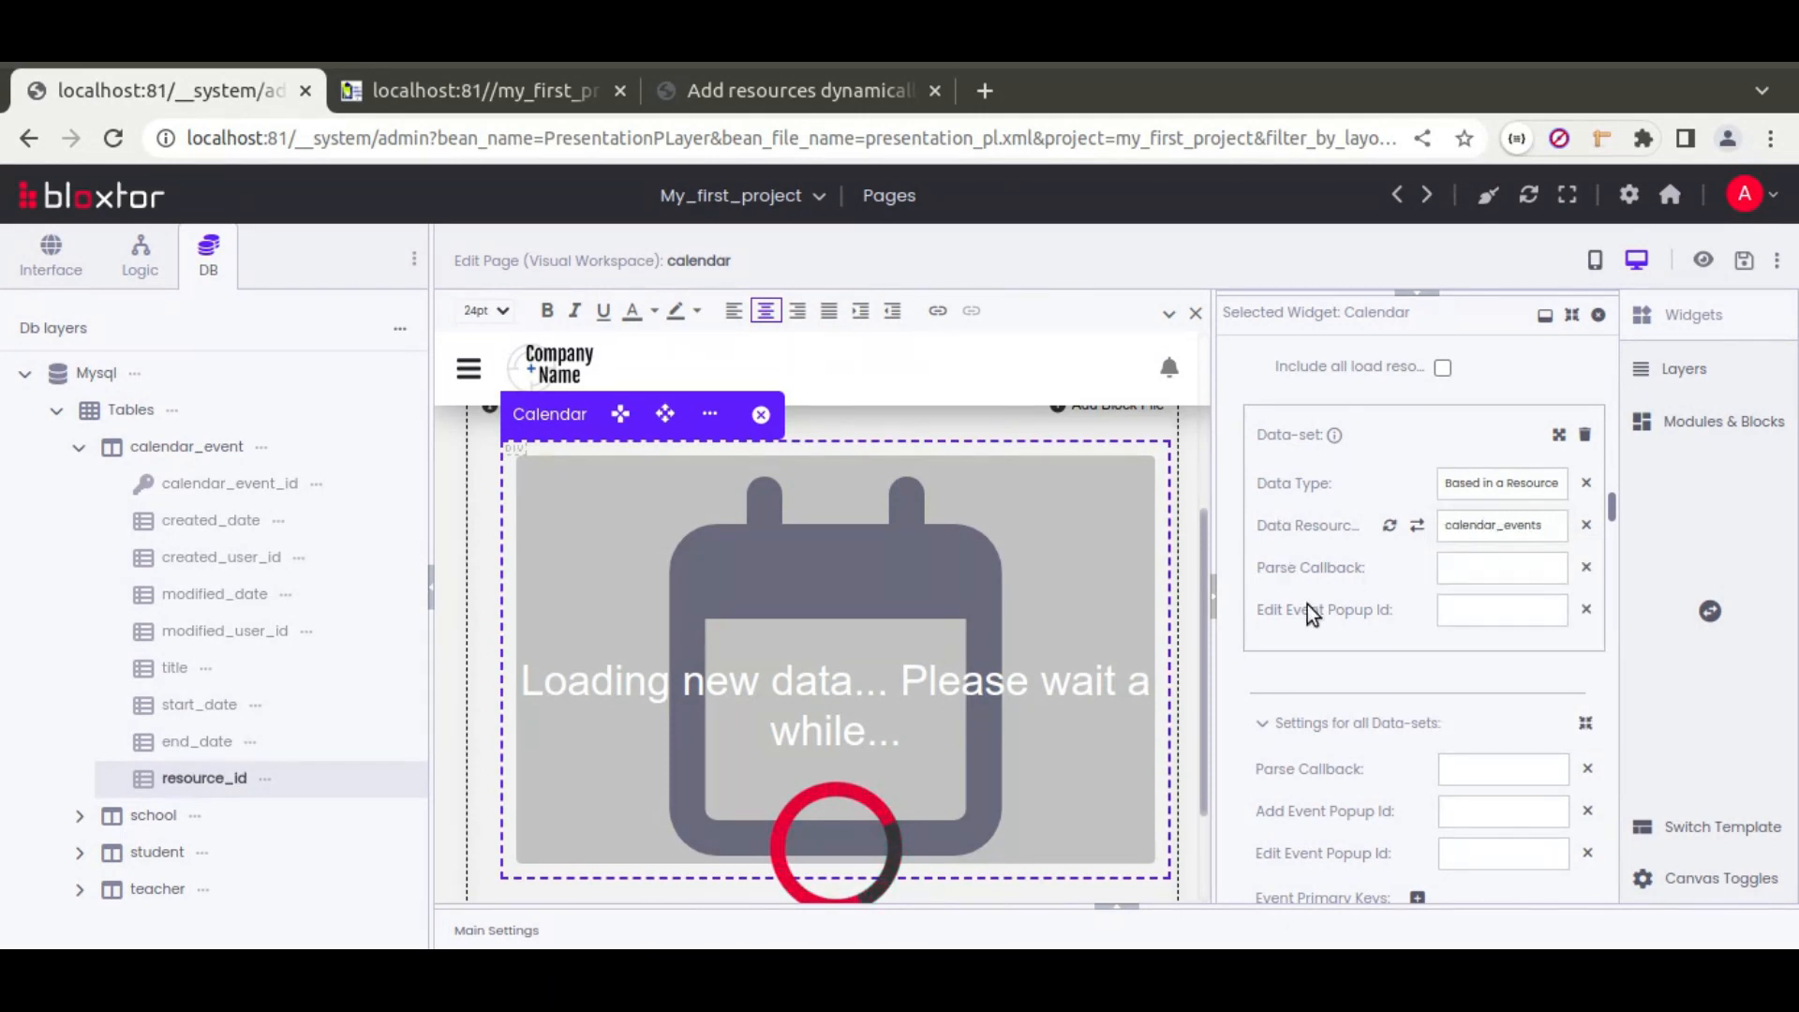
scroll(1308, 604, down, 5)
scroll(1307, 604, down, 3)
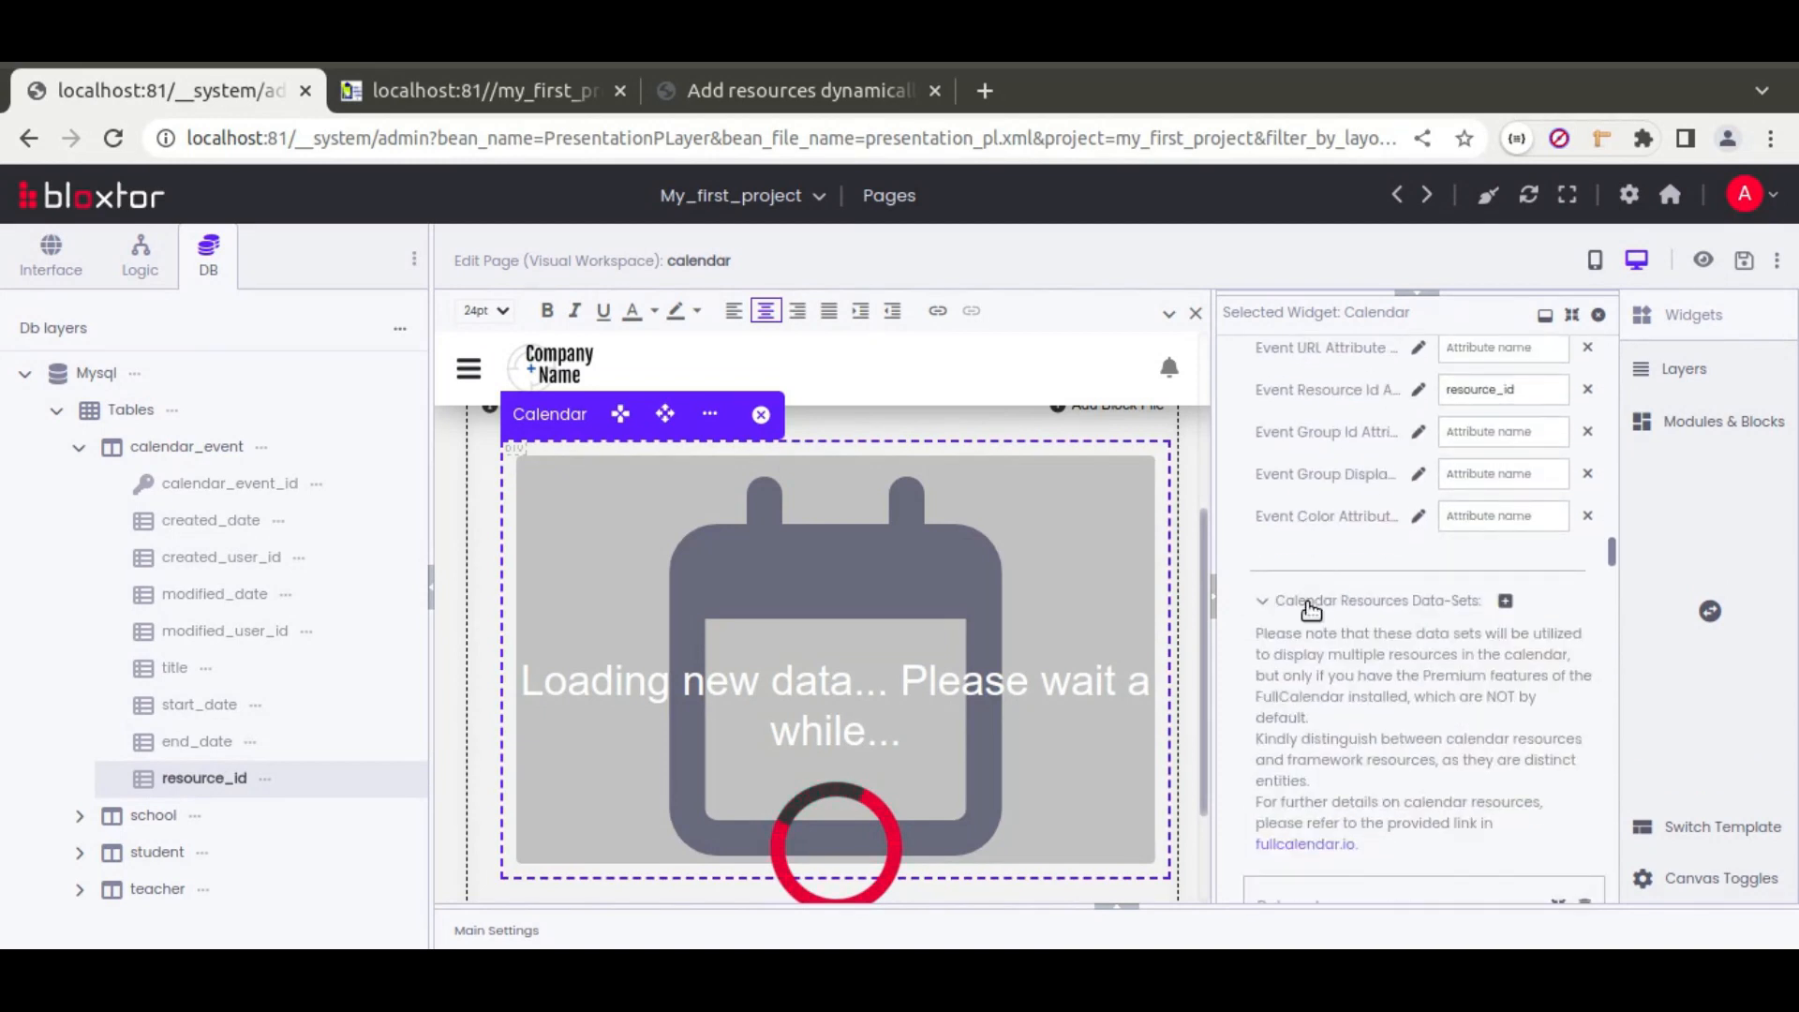
Step: Review the callback and data-set setup notes in the text editor, then return to Bloxtor
click(317, 937)
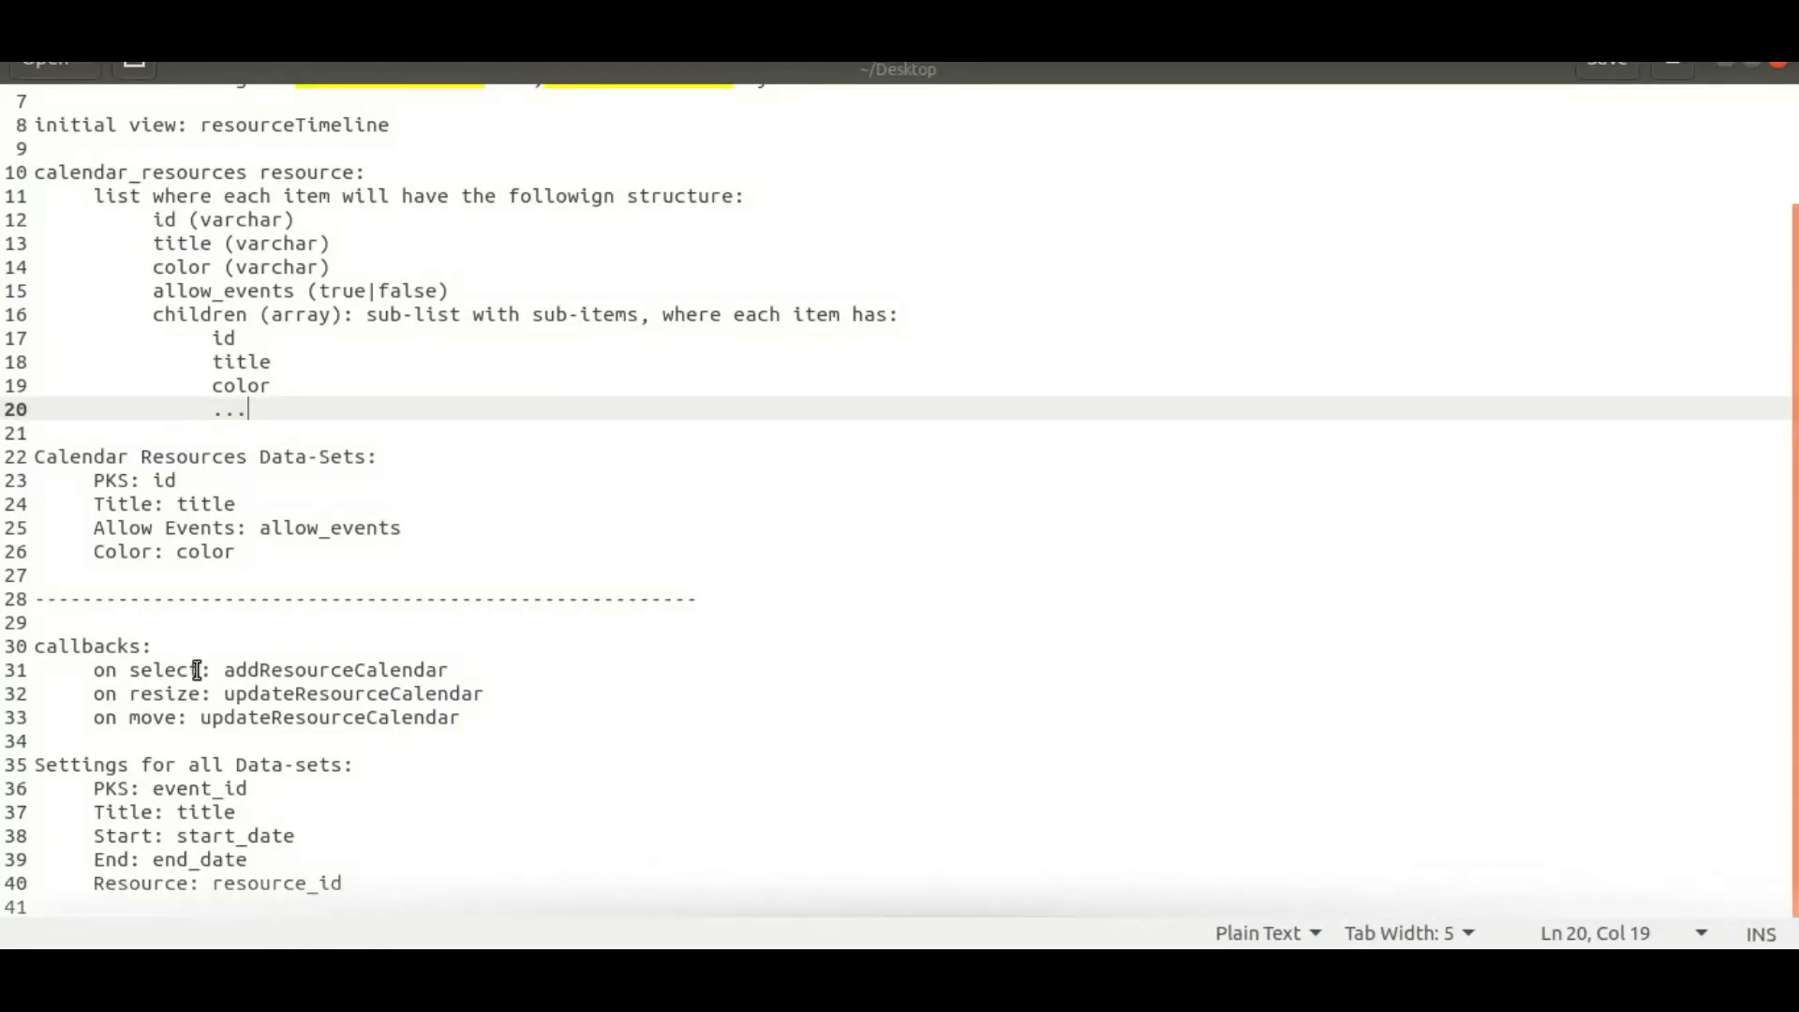
drag(93, 670, 410, 714)
drag(87, 789, 357, 883)
click(357, 883)
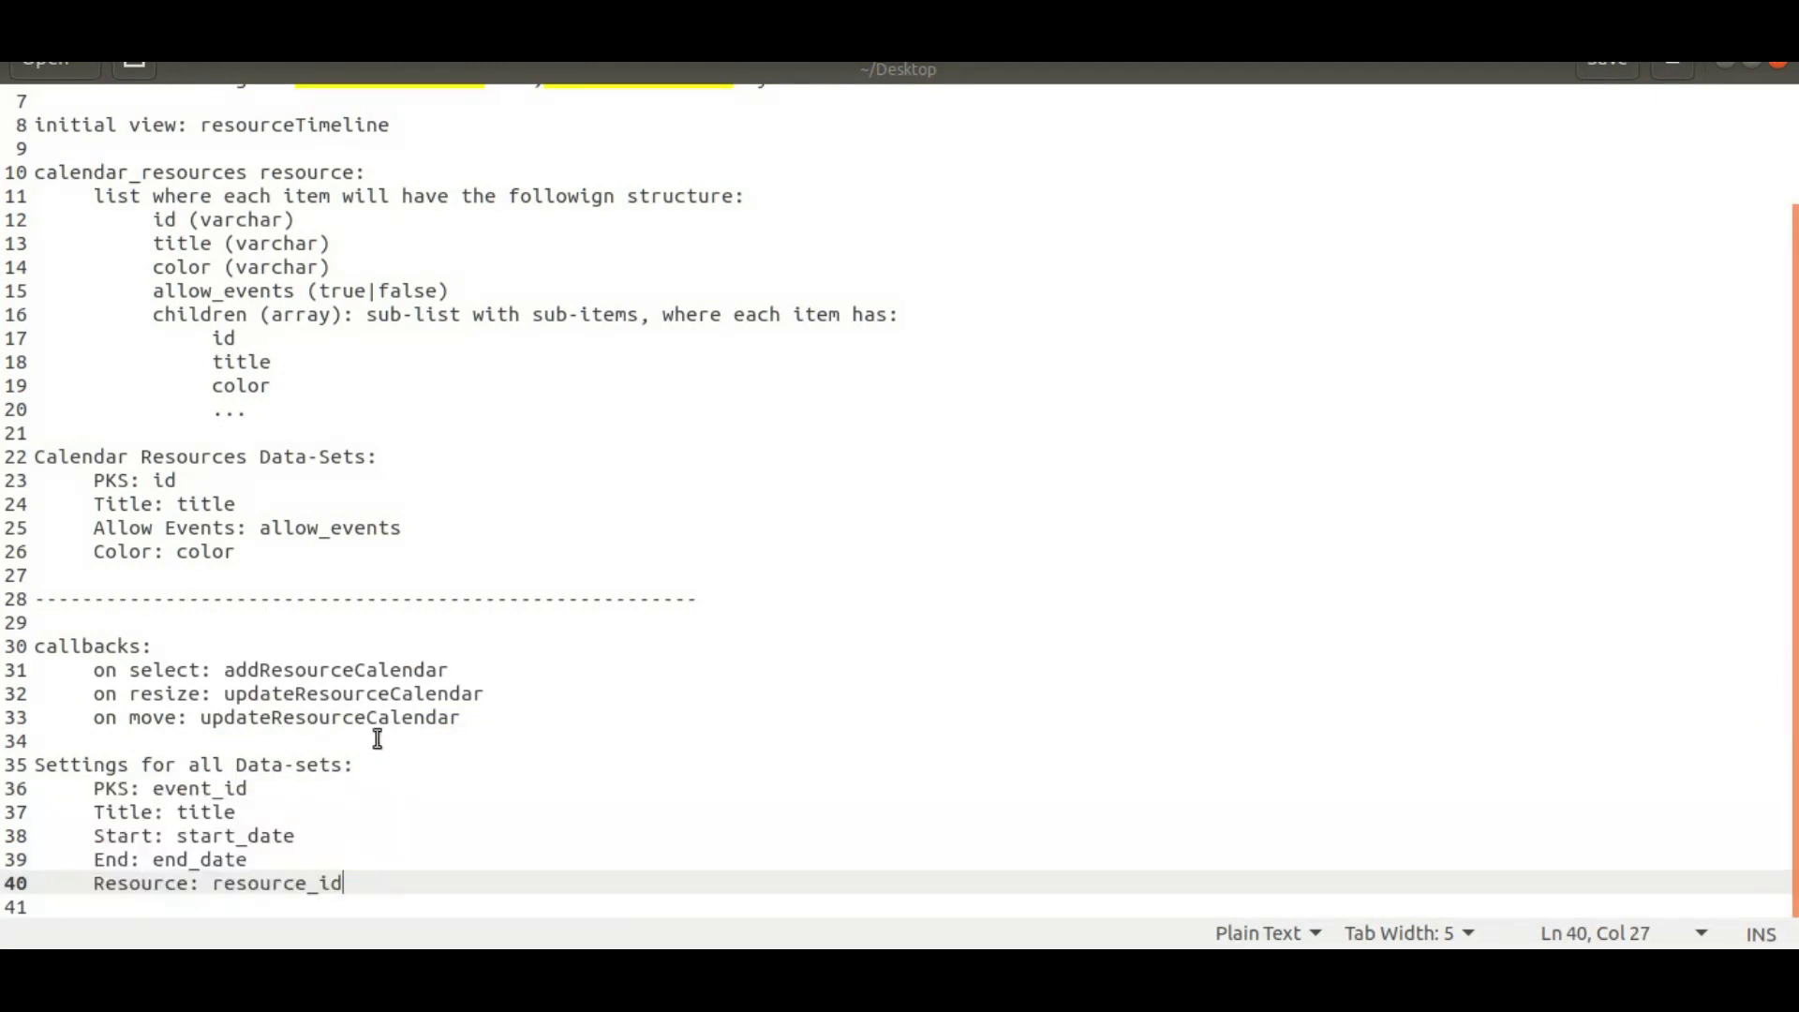
key(alt+Tab)
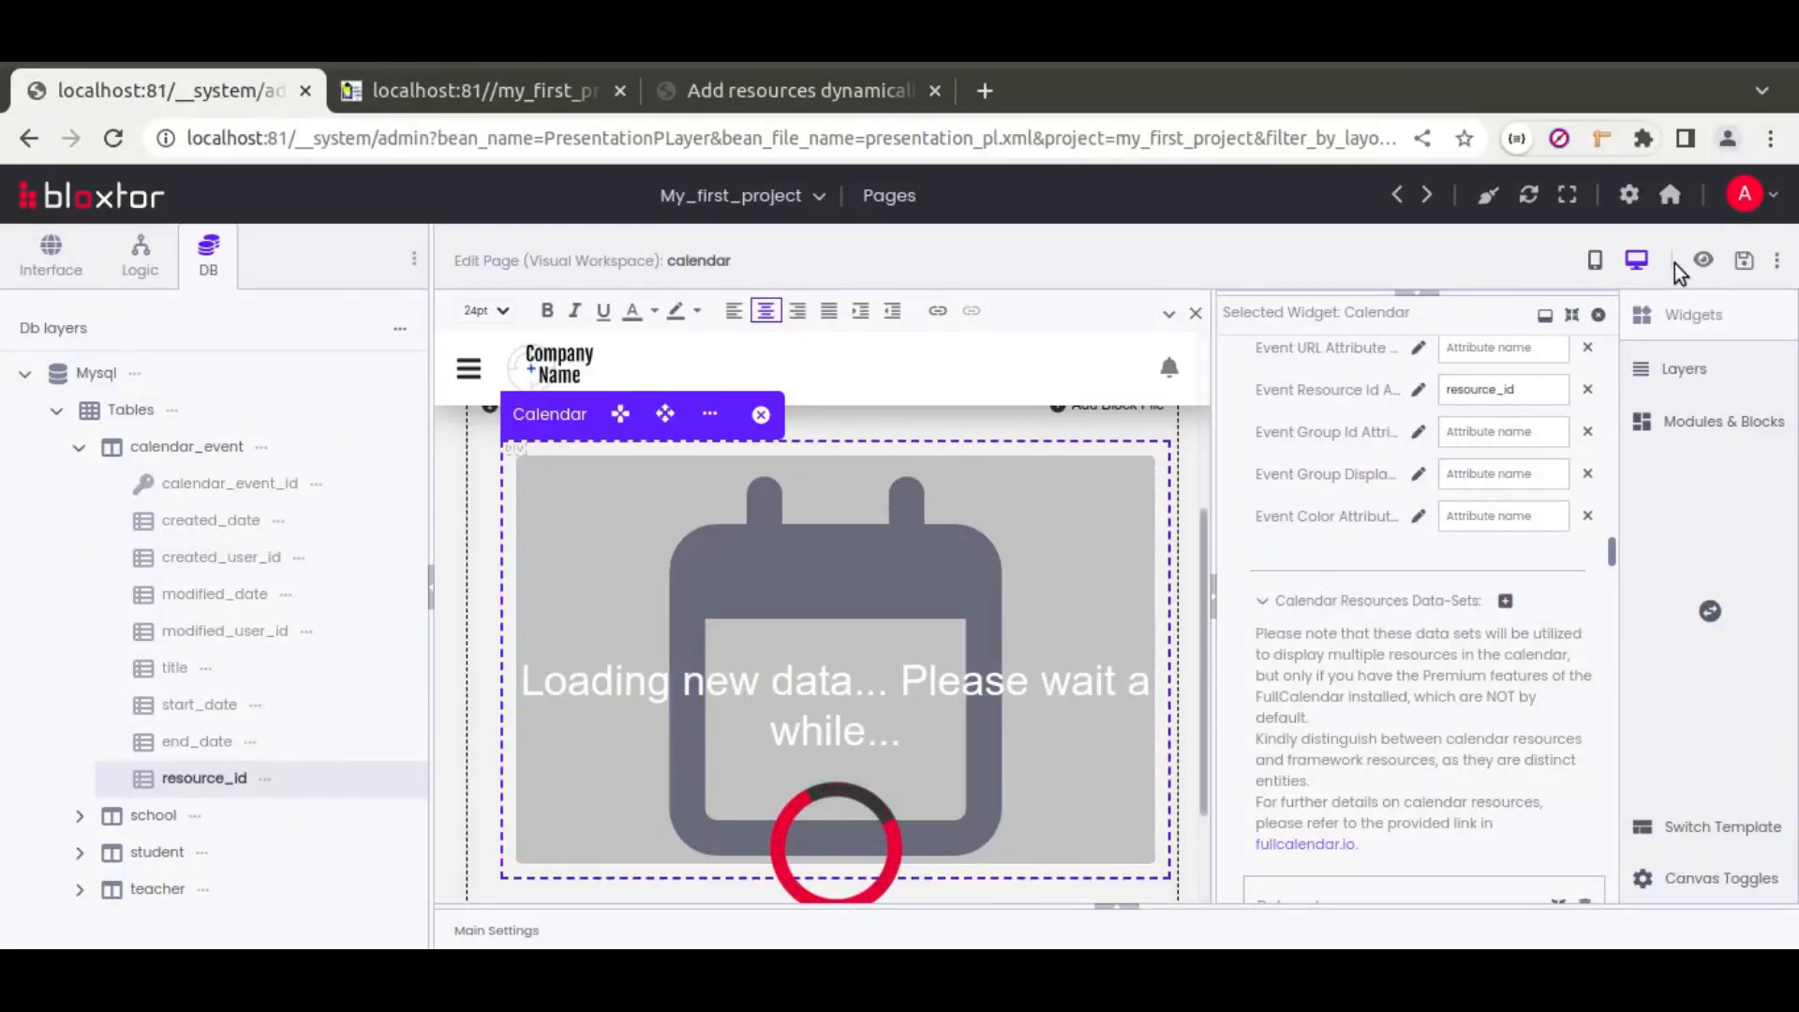
Step: In the live preview, create a 'task ABC for JP' event in Task A from 7am to 12:30pm
click(1702, 262)
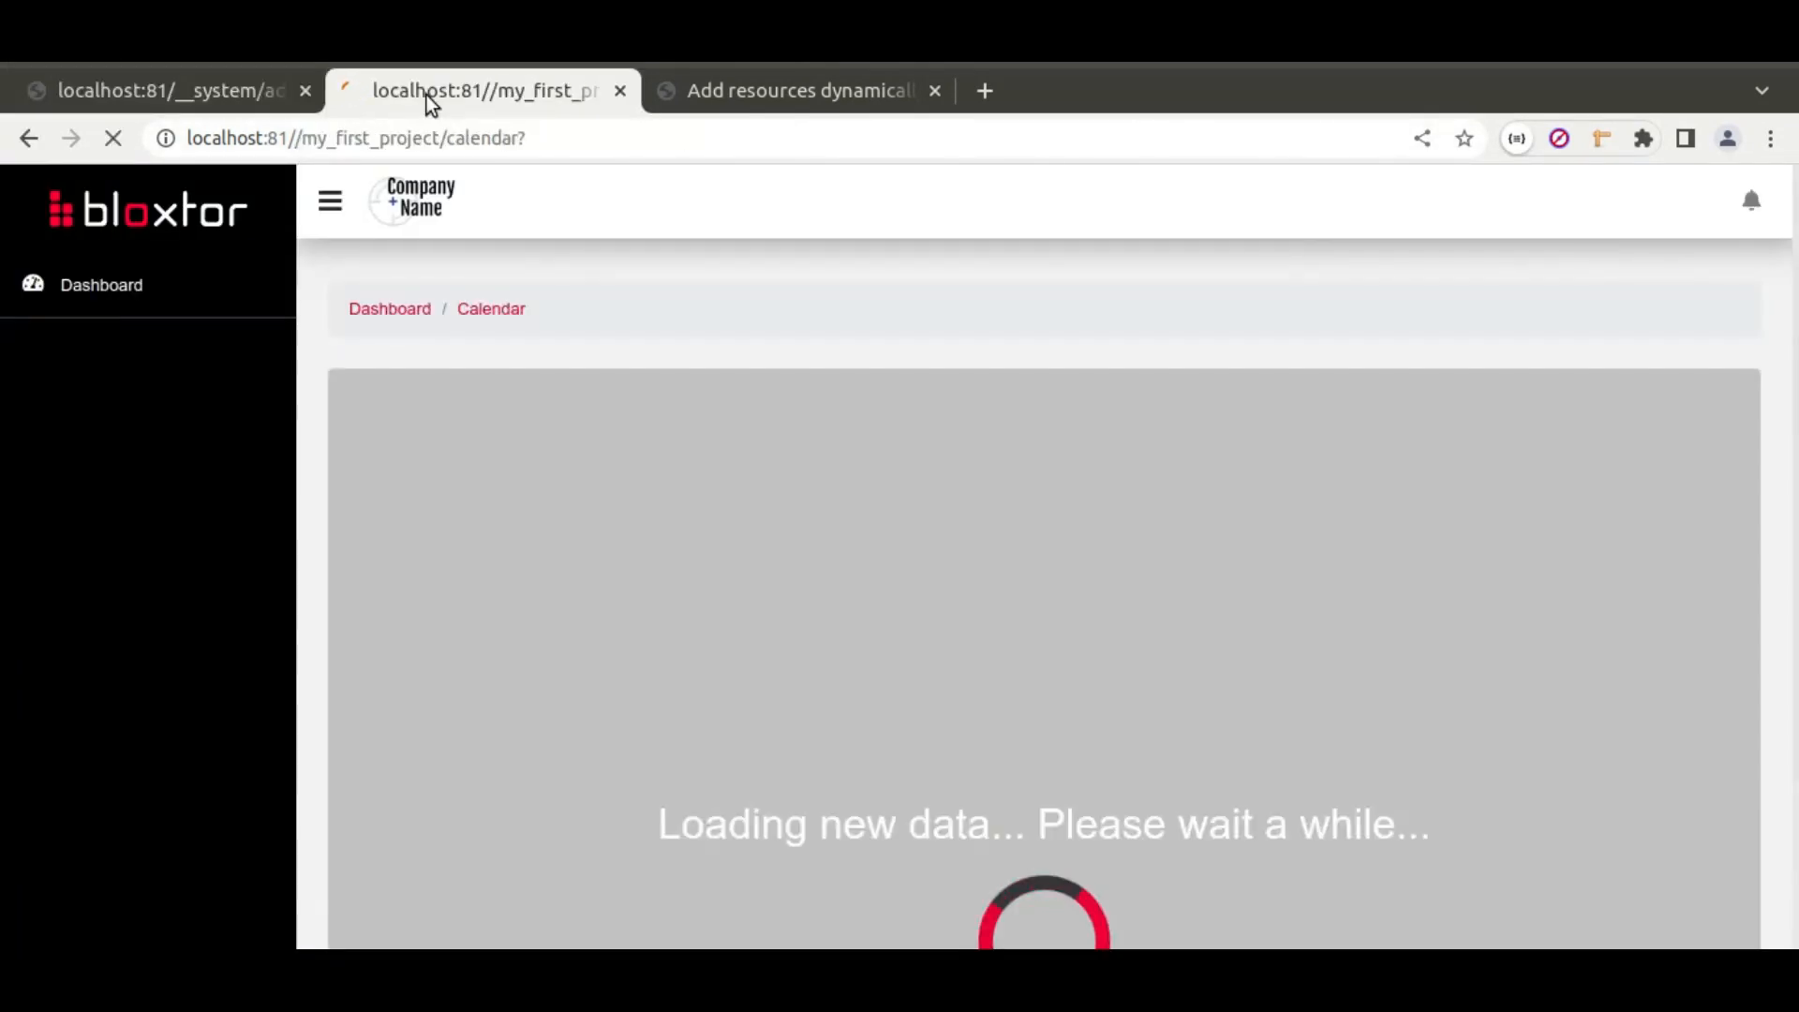
scroll(927, 362, down, 4)
scroll(928, 362, up, 3)
scroll(1794, 380, down, 1)
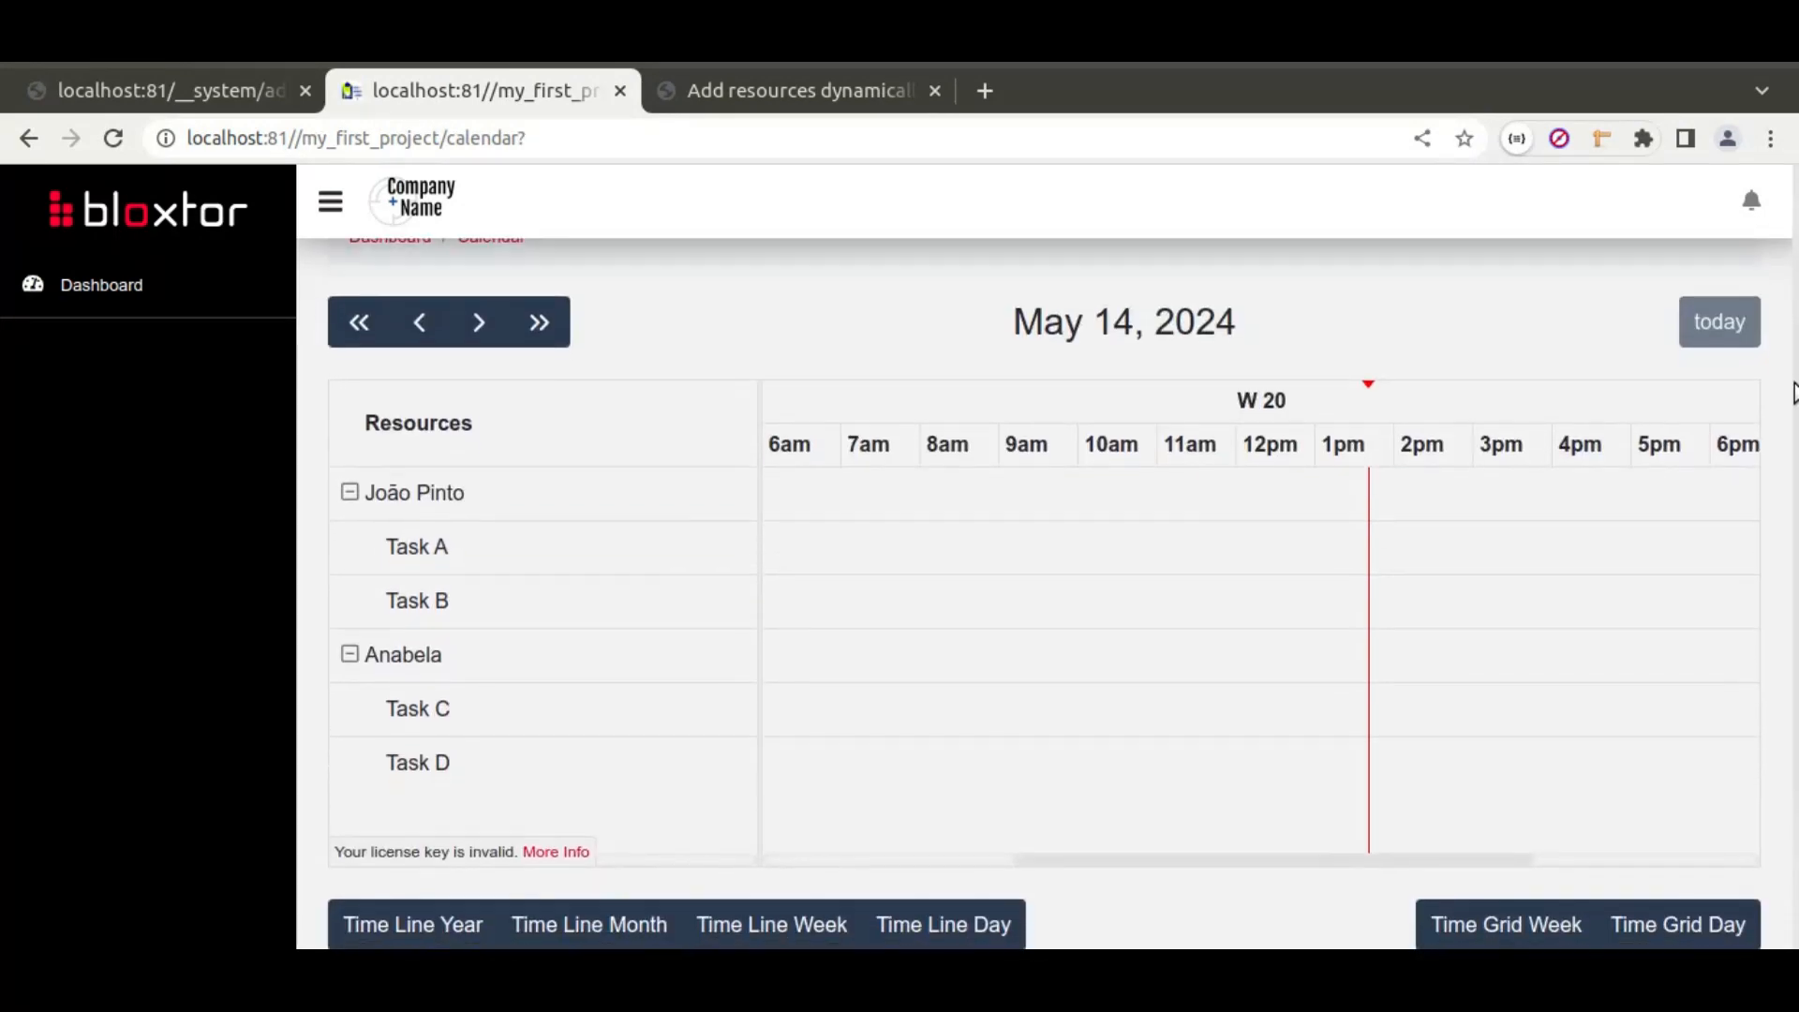
drag(881, 550, 1275, 547)
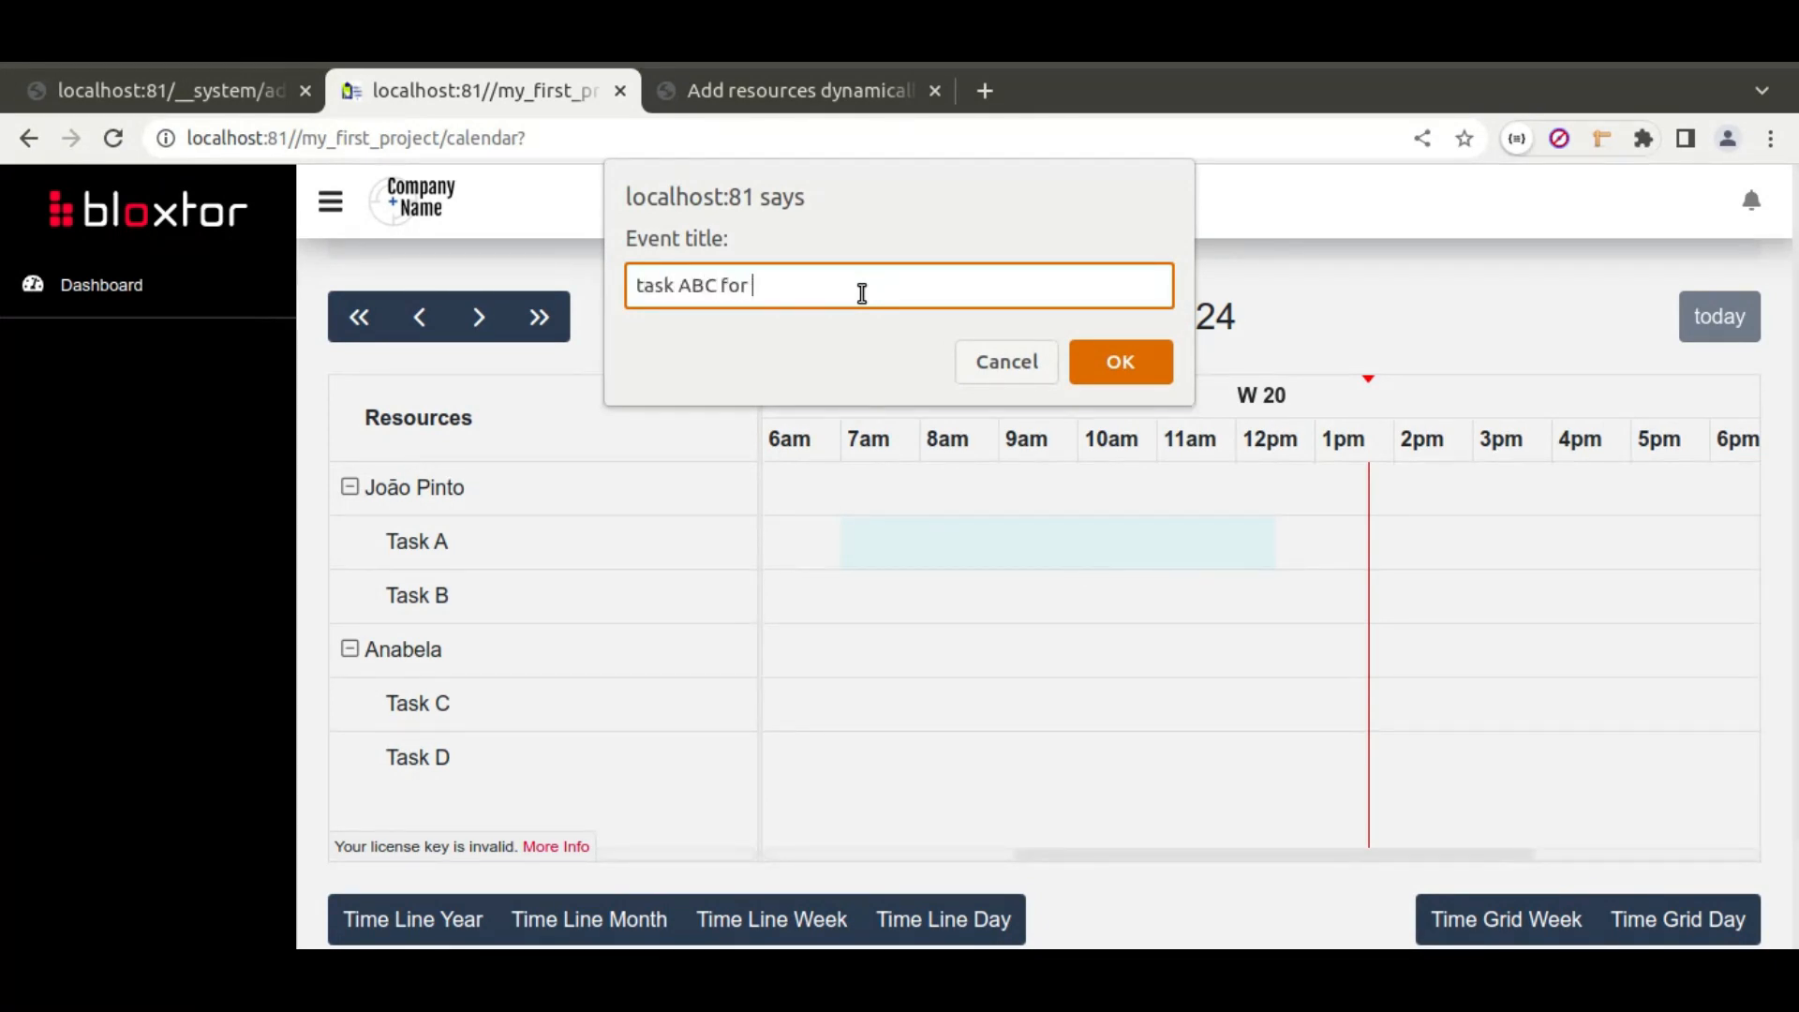
click(1121, 360)
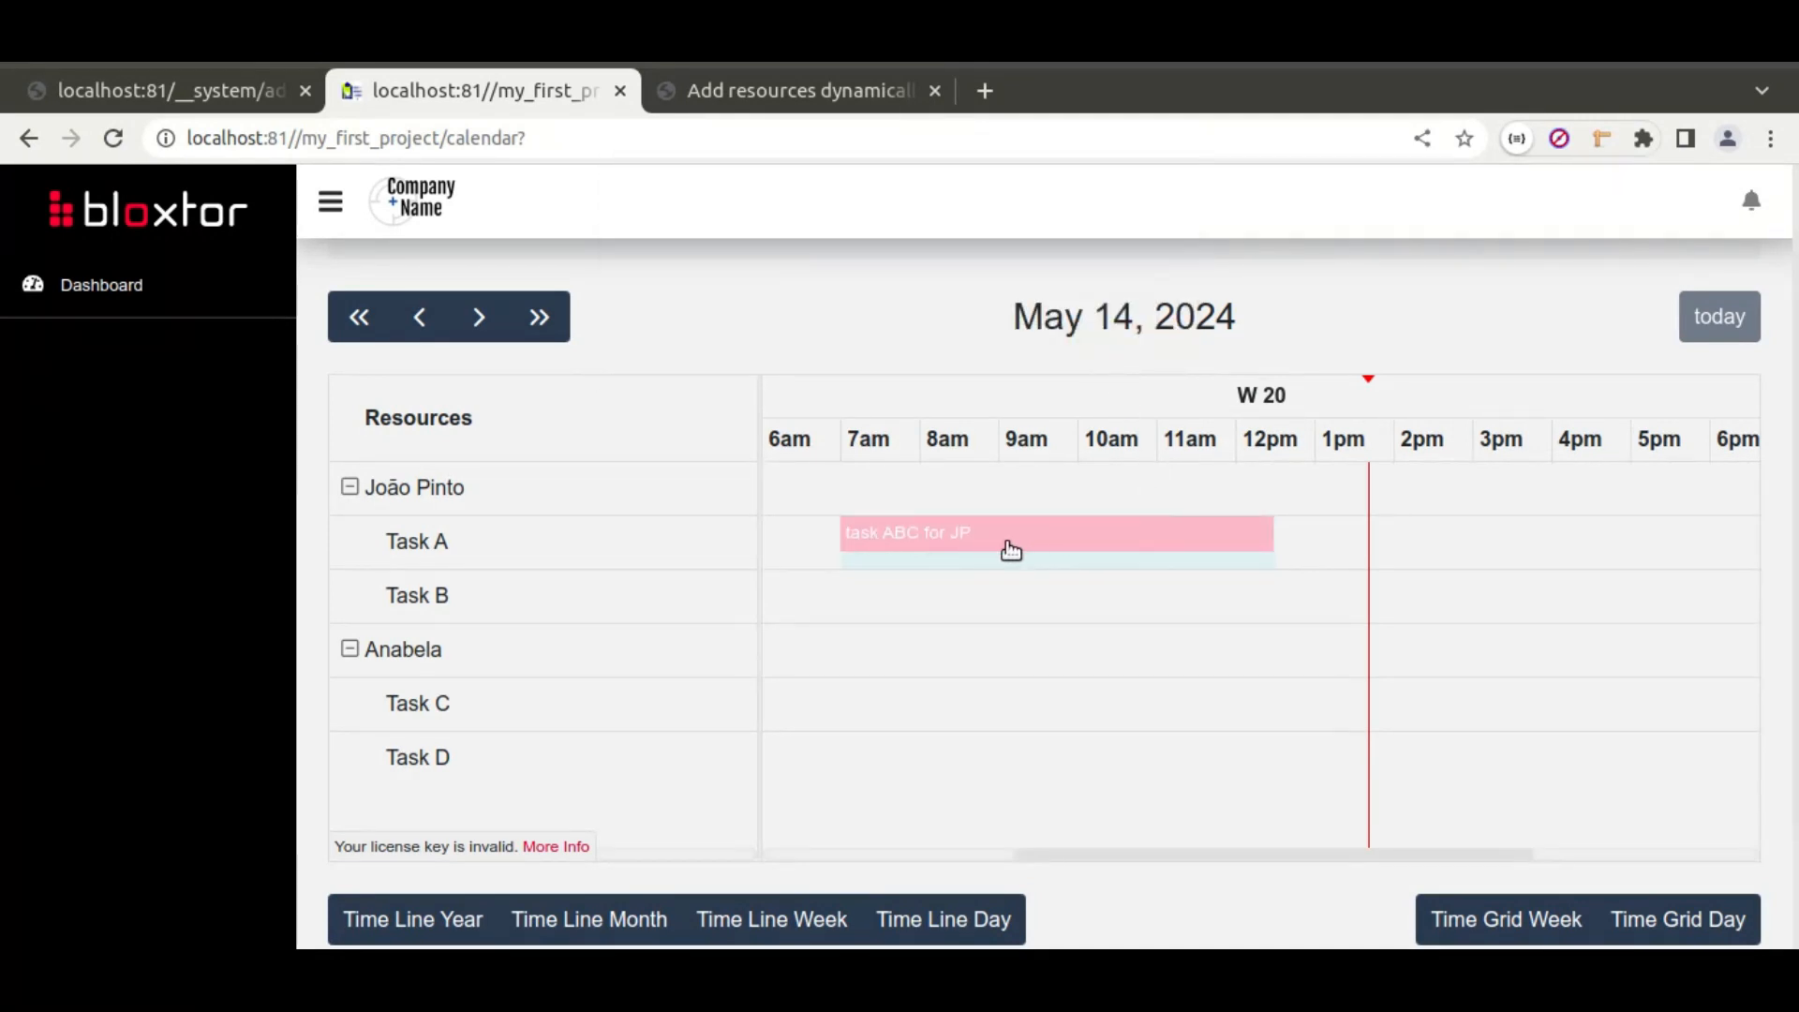
Step: Open Manage Records for the calendar_event table from DB layers in a new tab
click(155, 96)
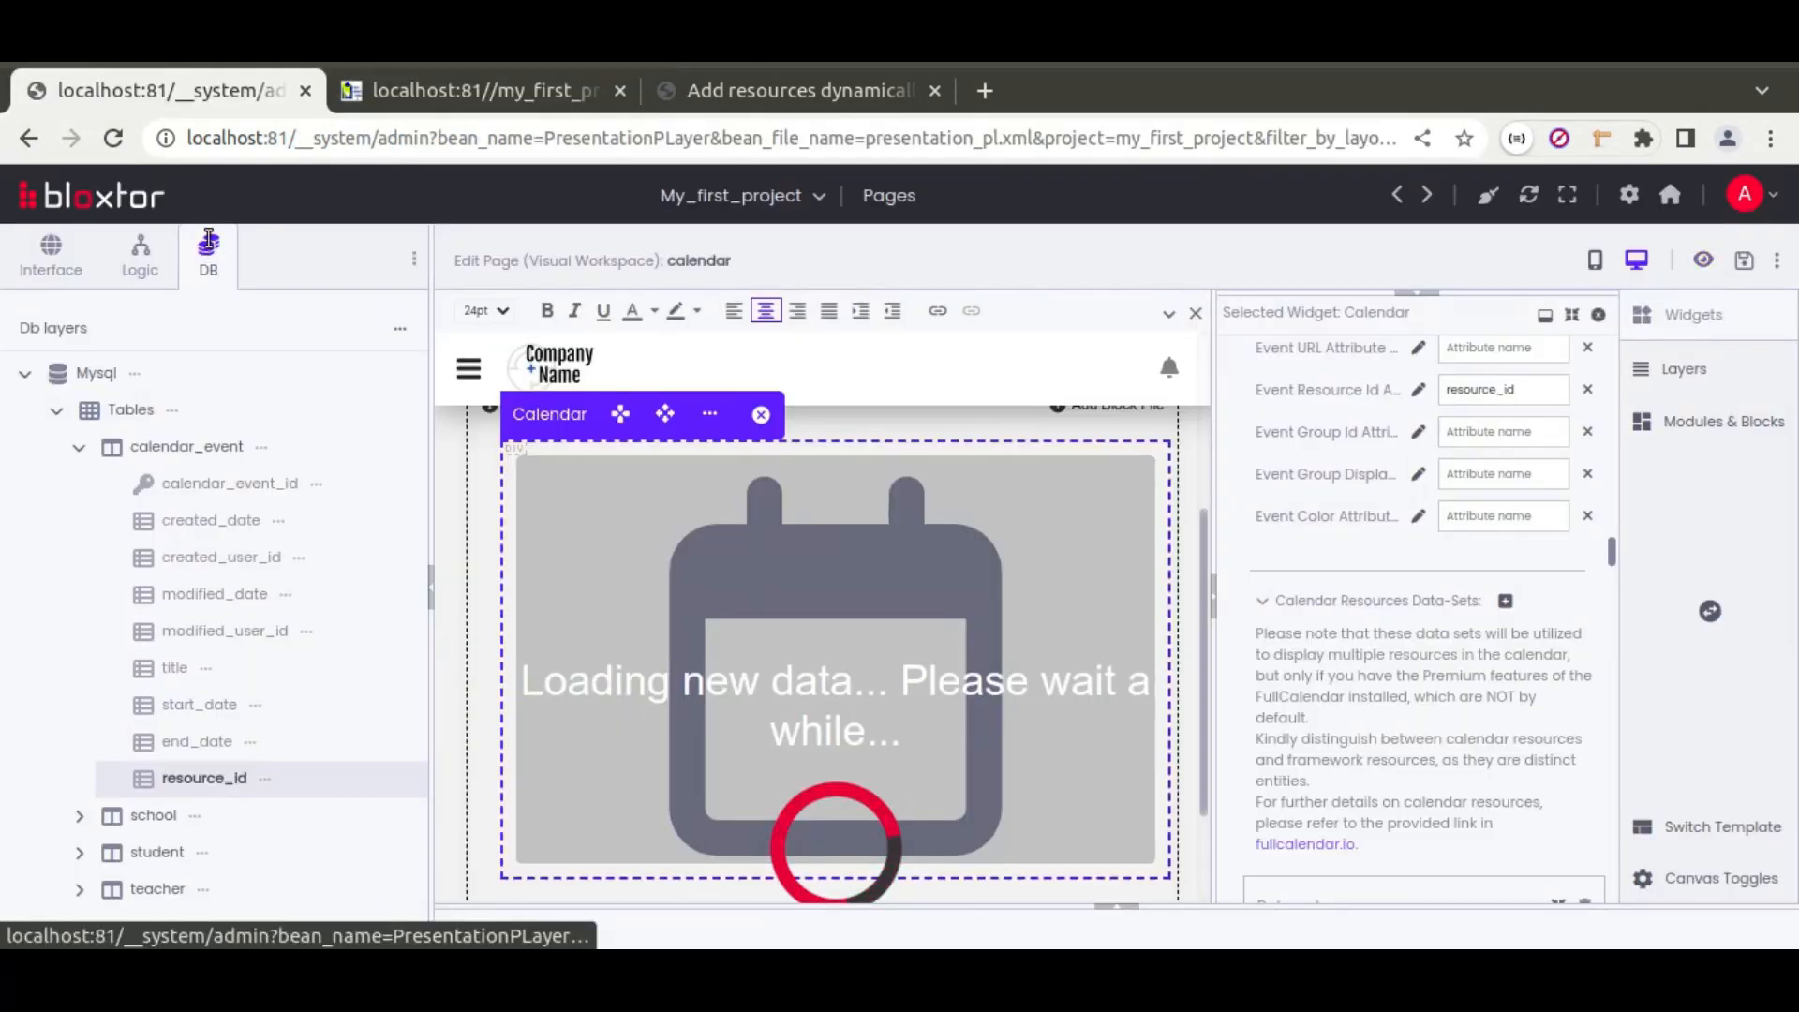
click(261, 447)
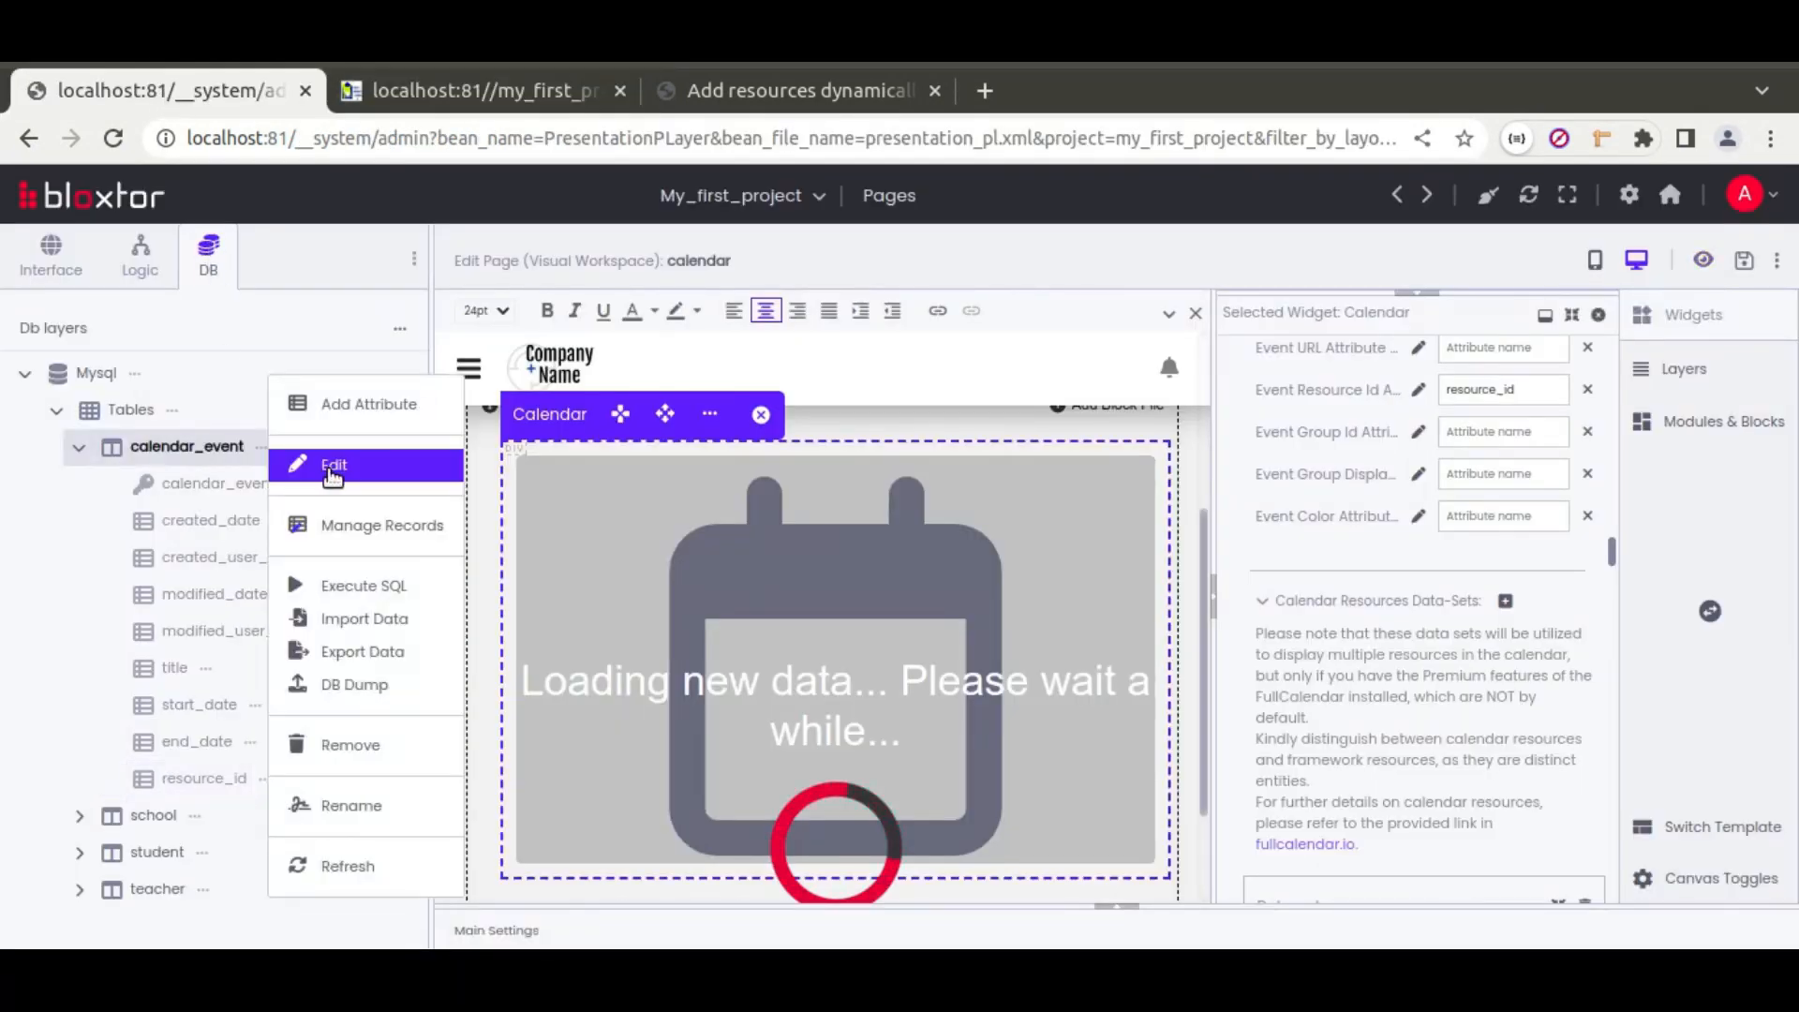
click(386, 528)
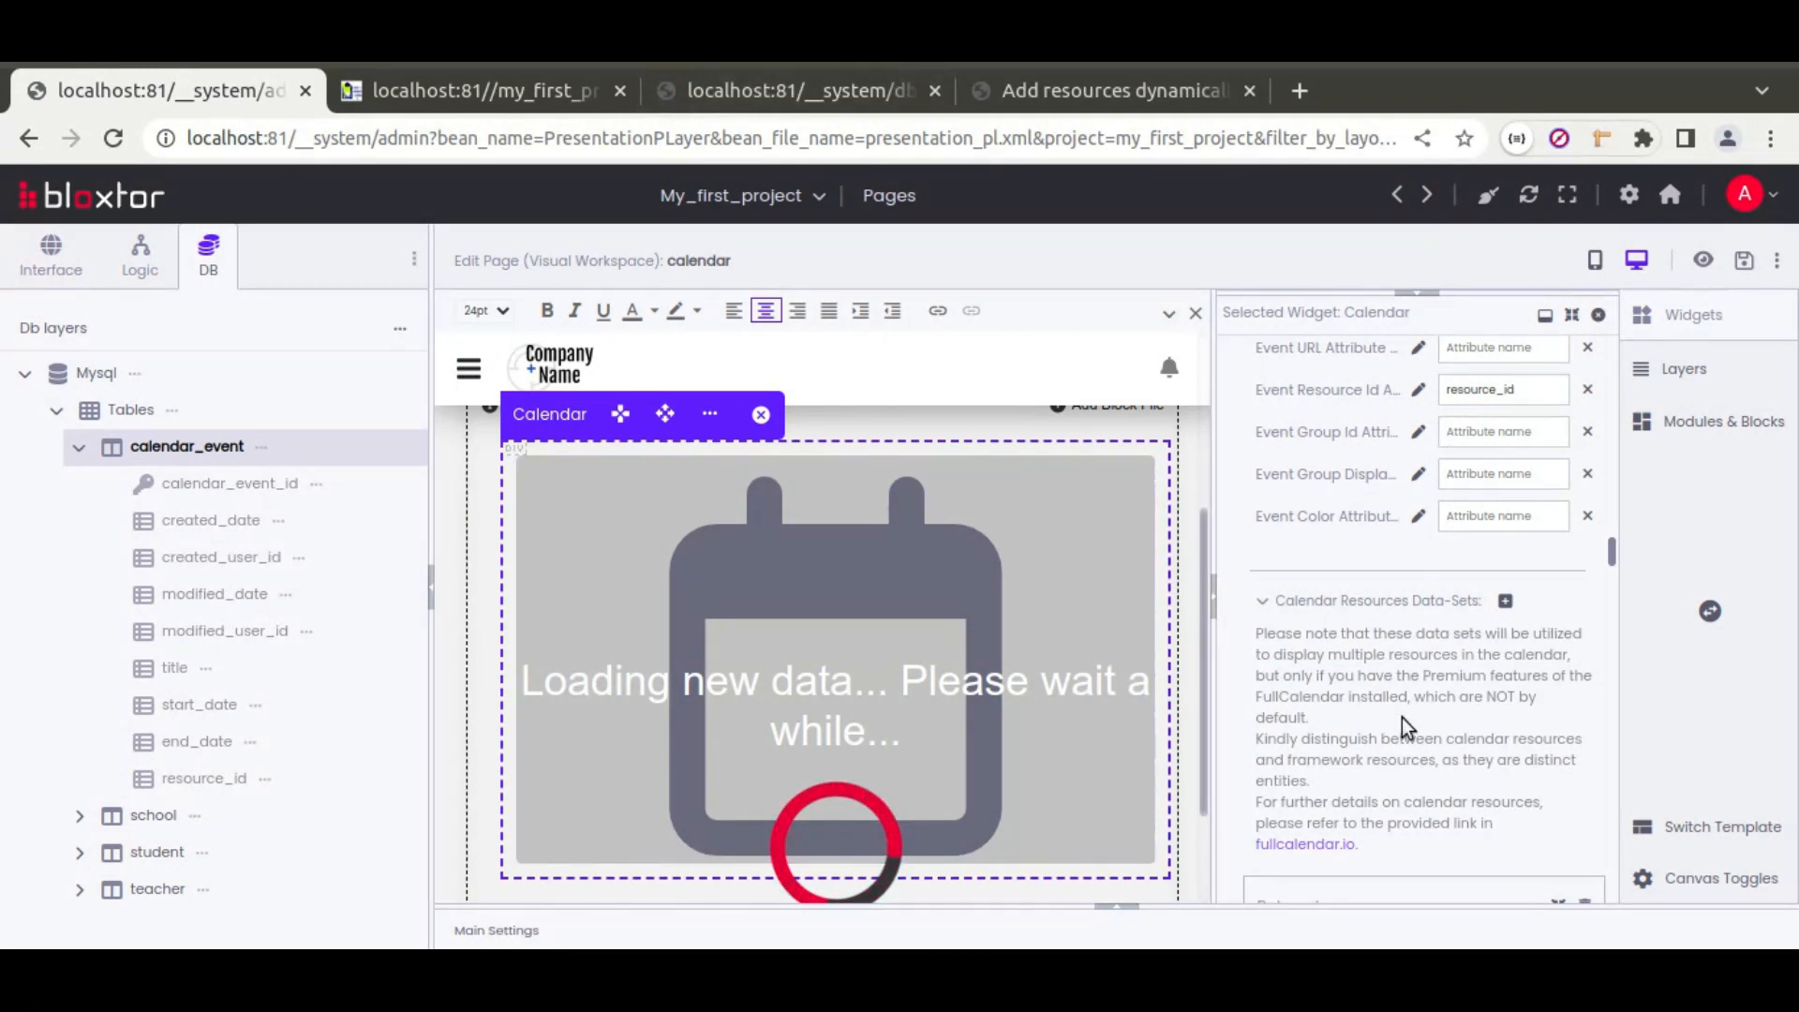
Step: Move the records tab to second position and check the saved event's title and resource r11
click(759, 92)
drag(751, 91, 497, 64)
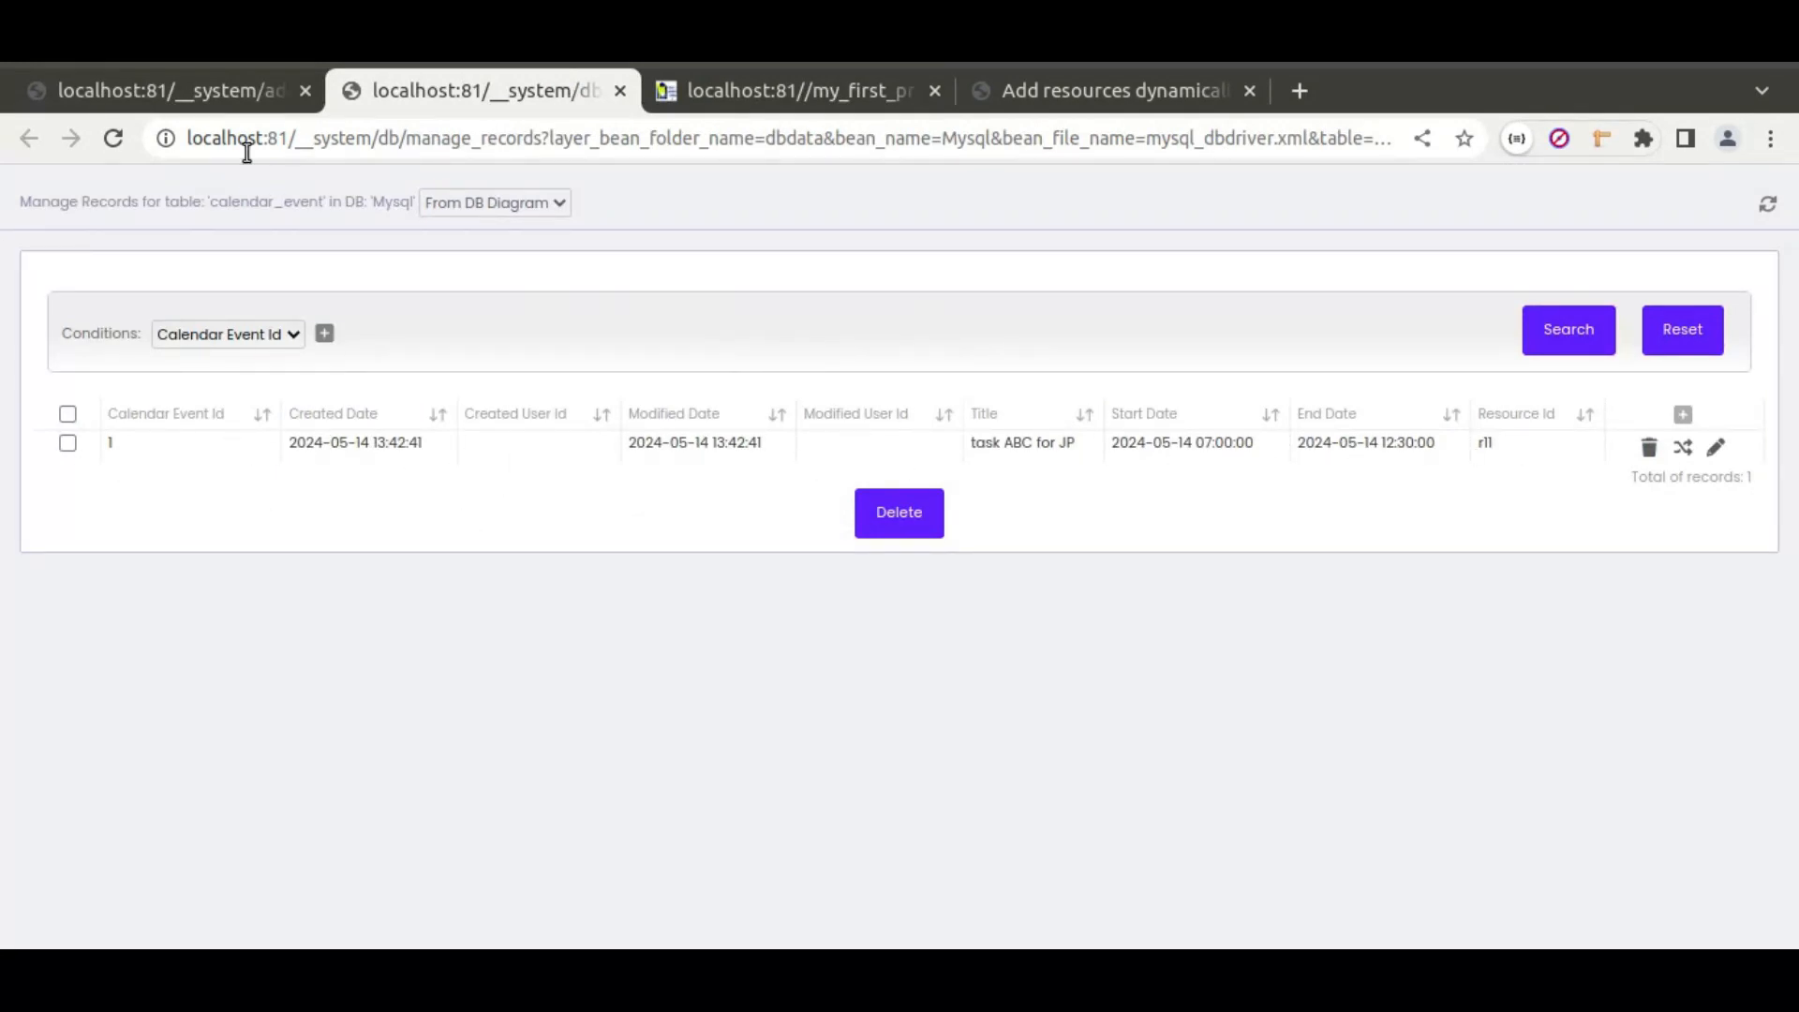
click(235, 97)
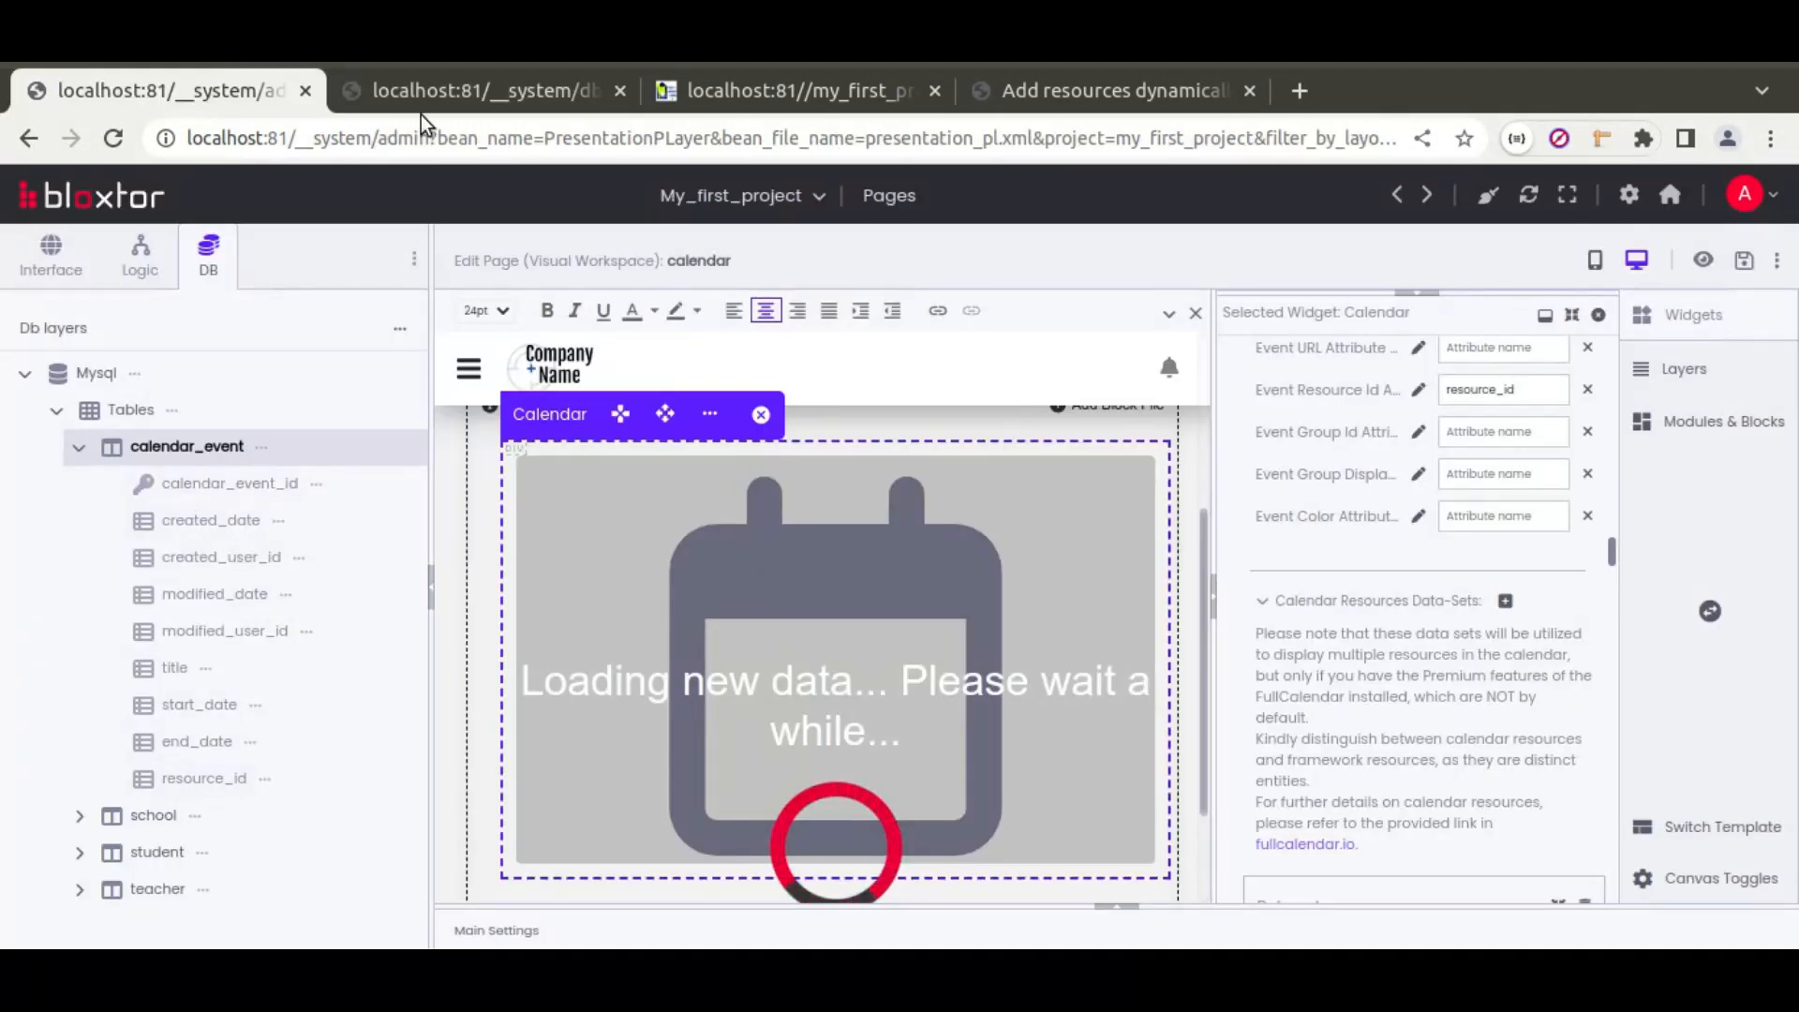
click(548, 84)
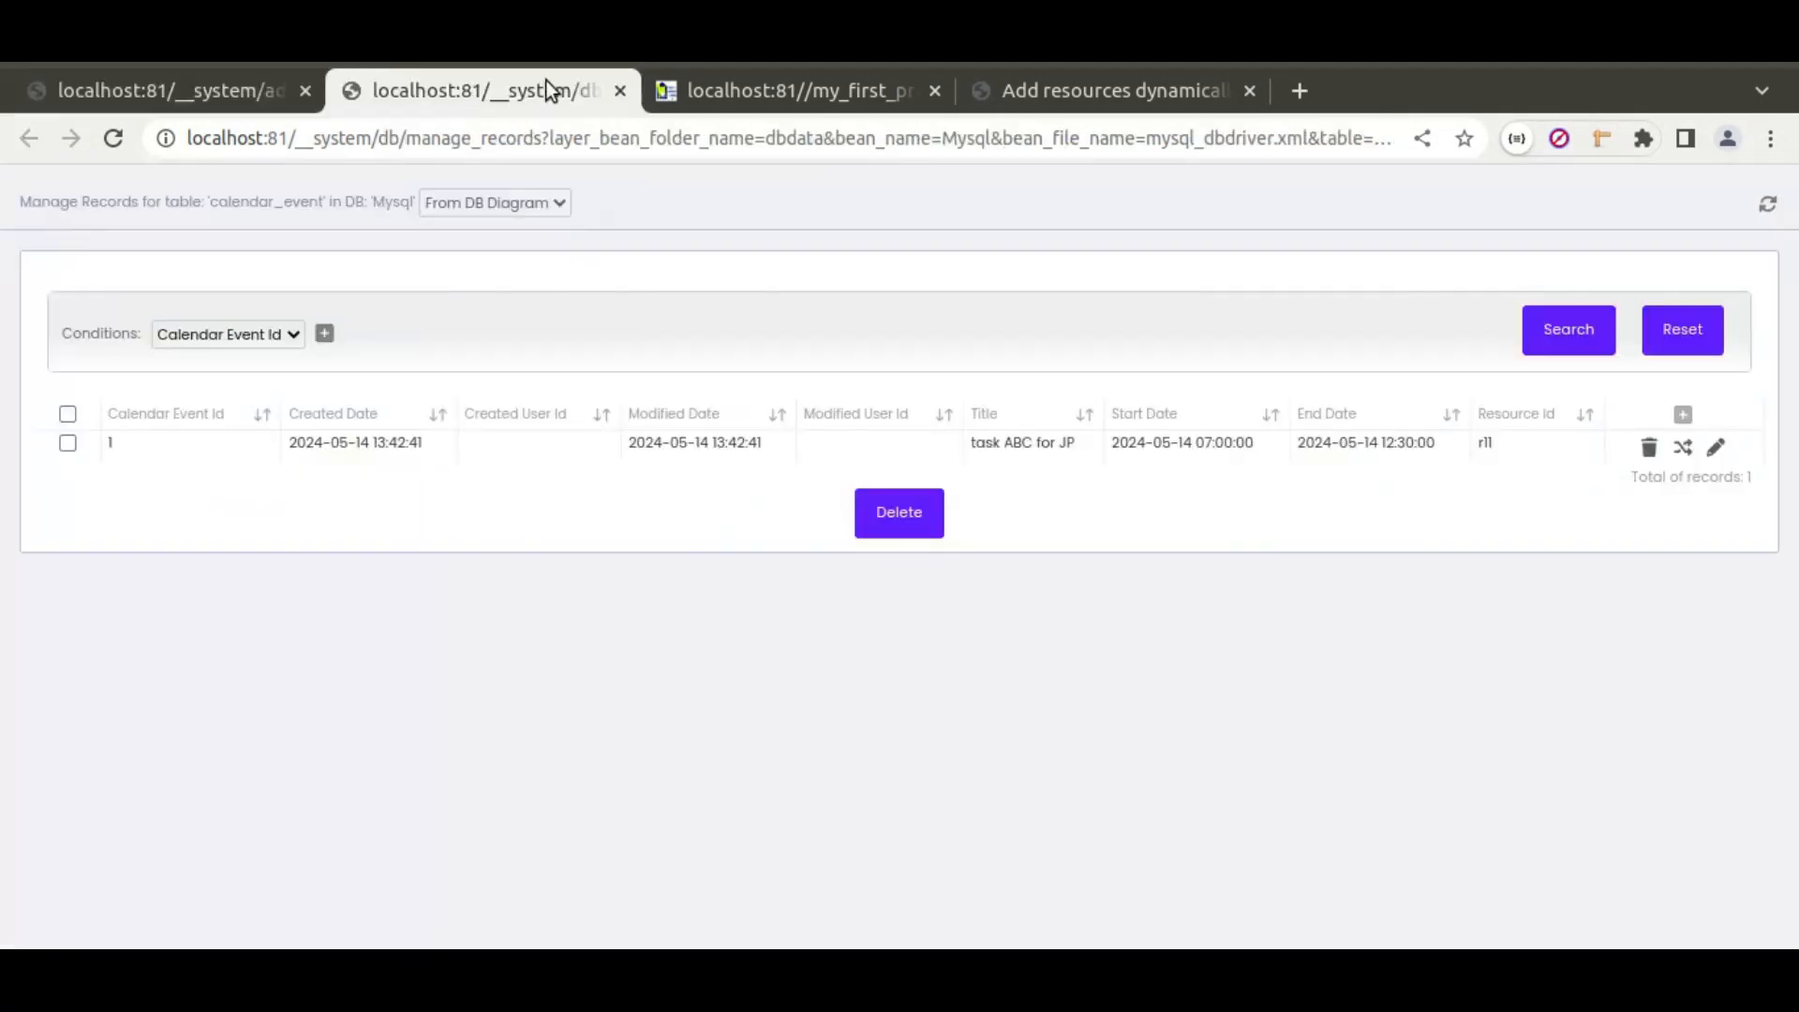
double_click(1486, 446)
drag(973, 442, 1051, 442)
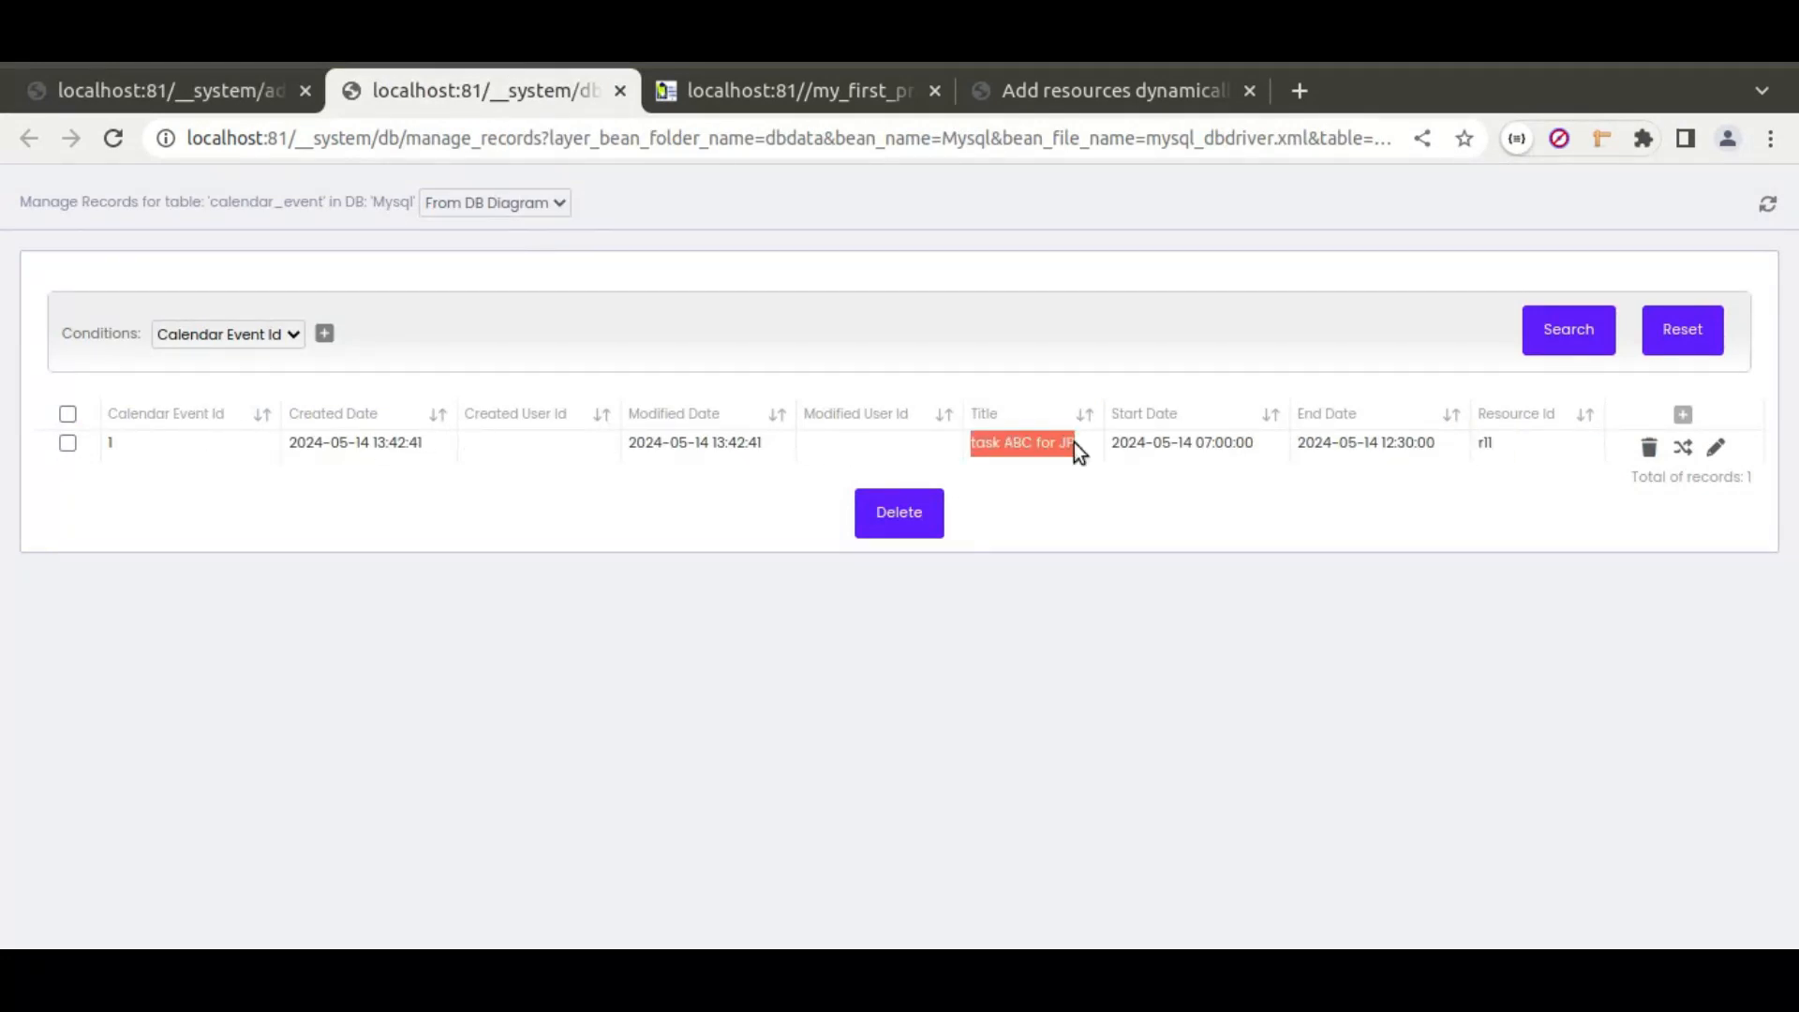
click(789, 93)
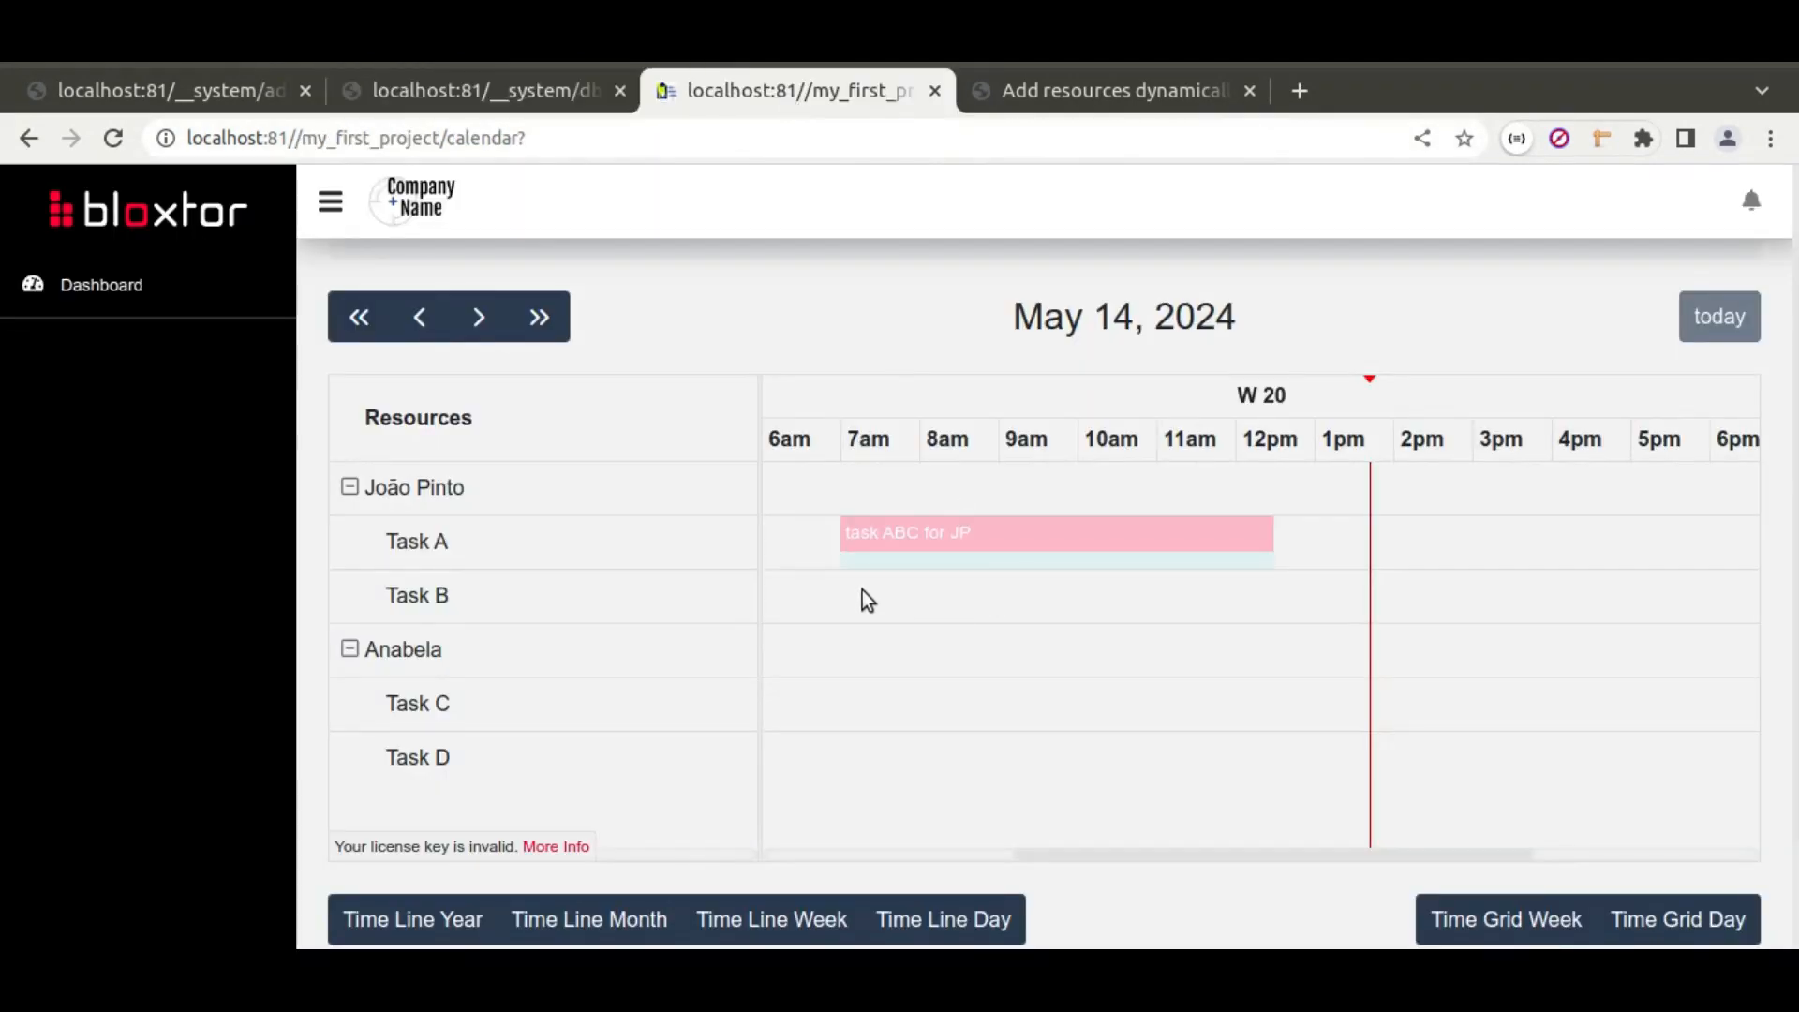
Step: Add Task B (11:30am–2:30pm), Task C (6:30am–10:30am) and Task G events in their rows
drag(1234, 613, 1430, 603)
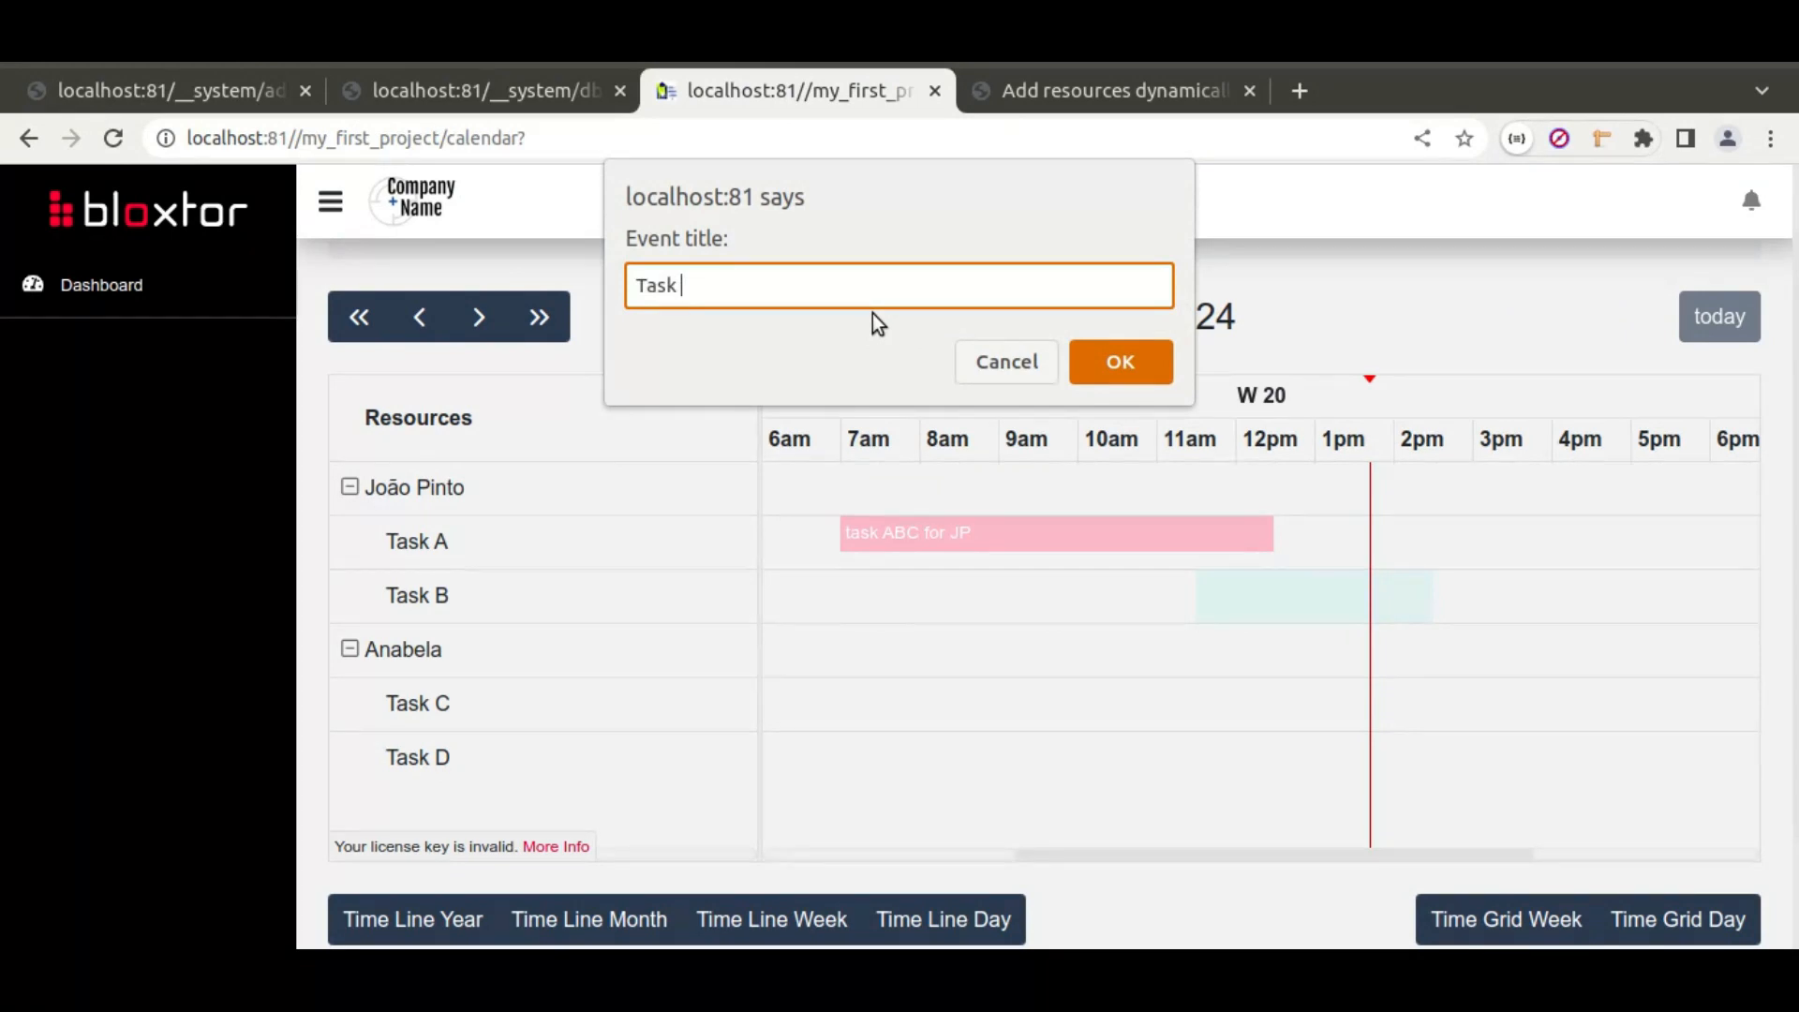
click(1120, 362)
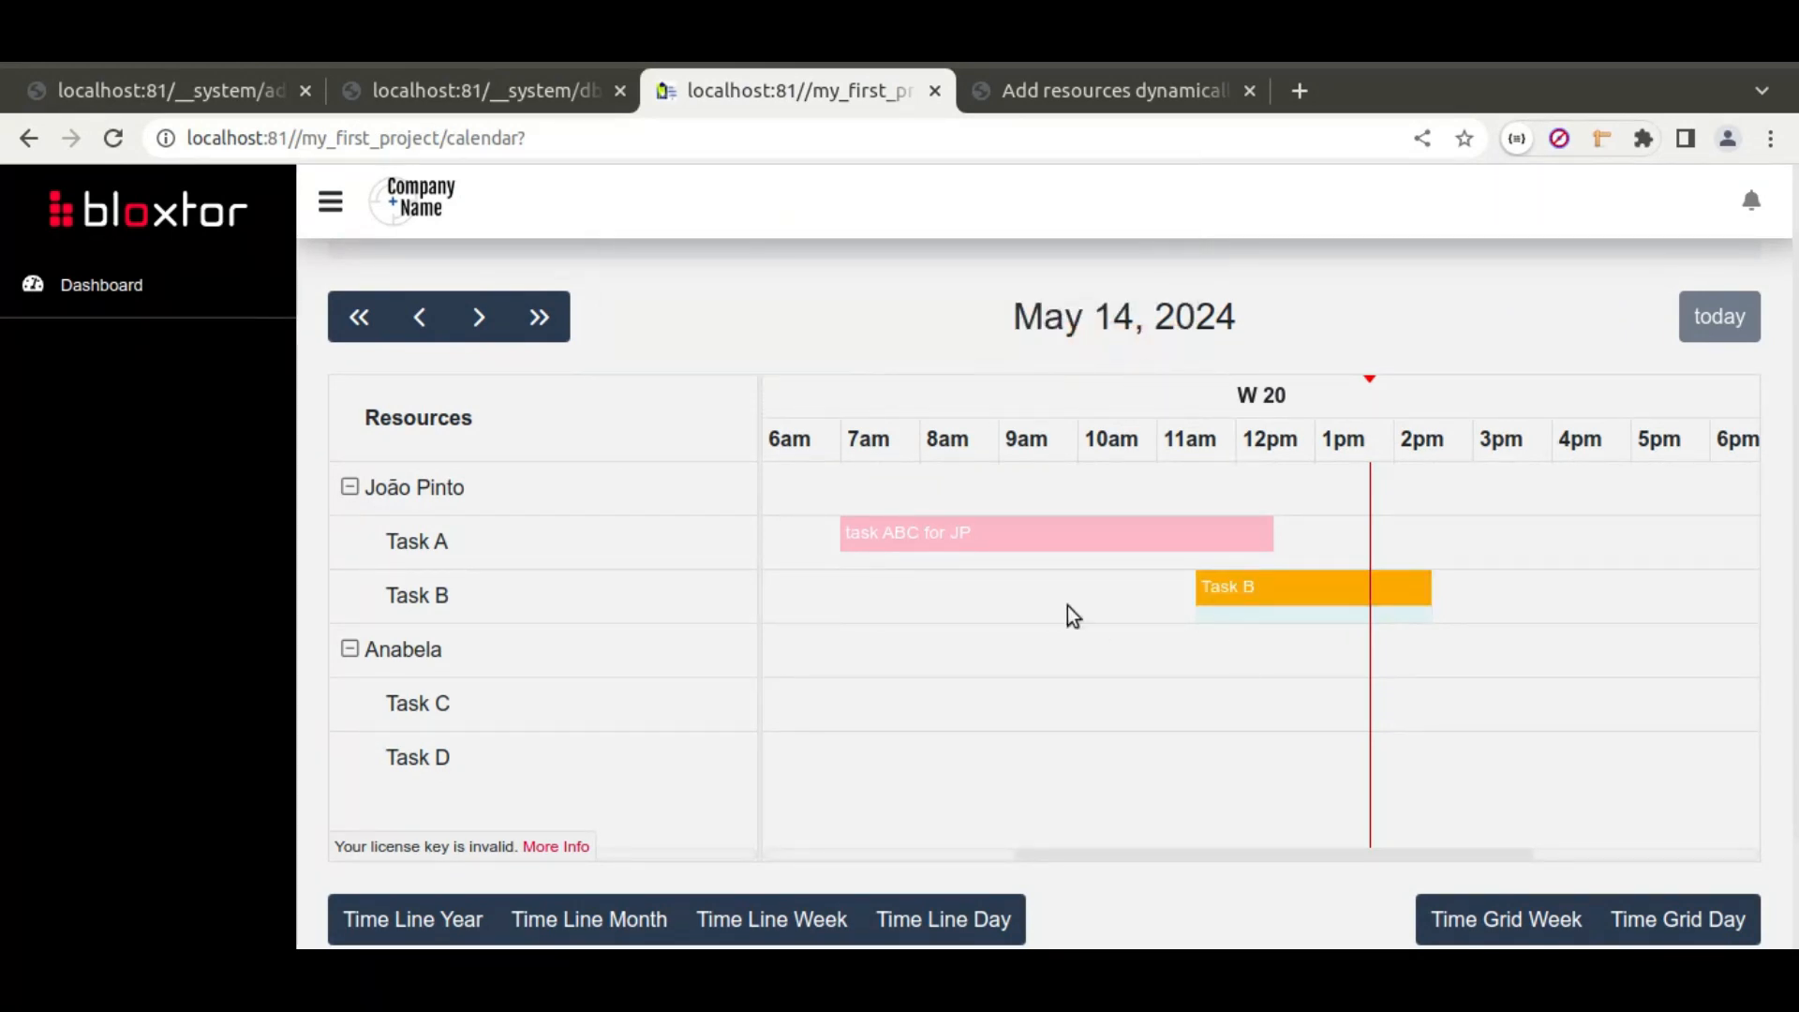
drag(960, 701, 1078, 700)
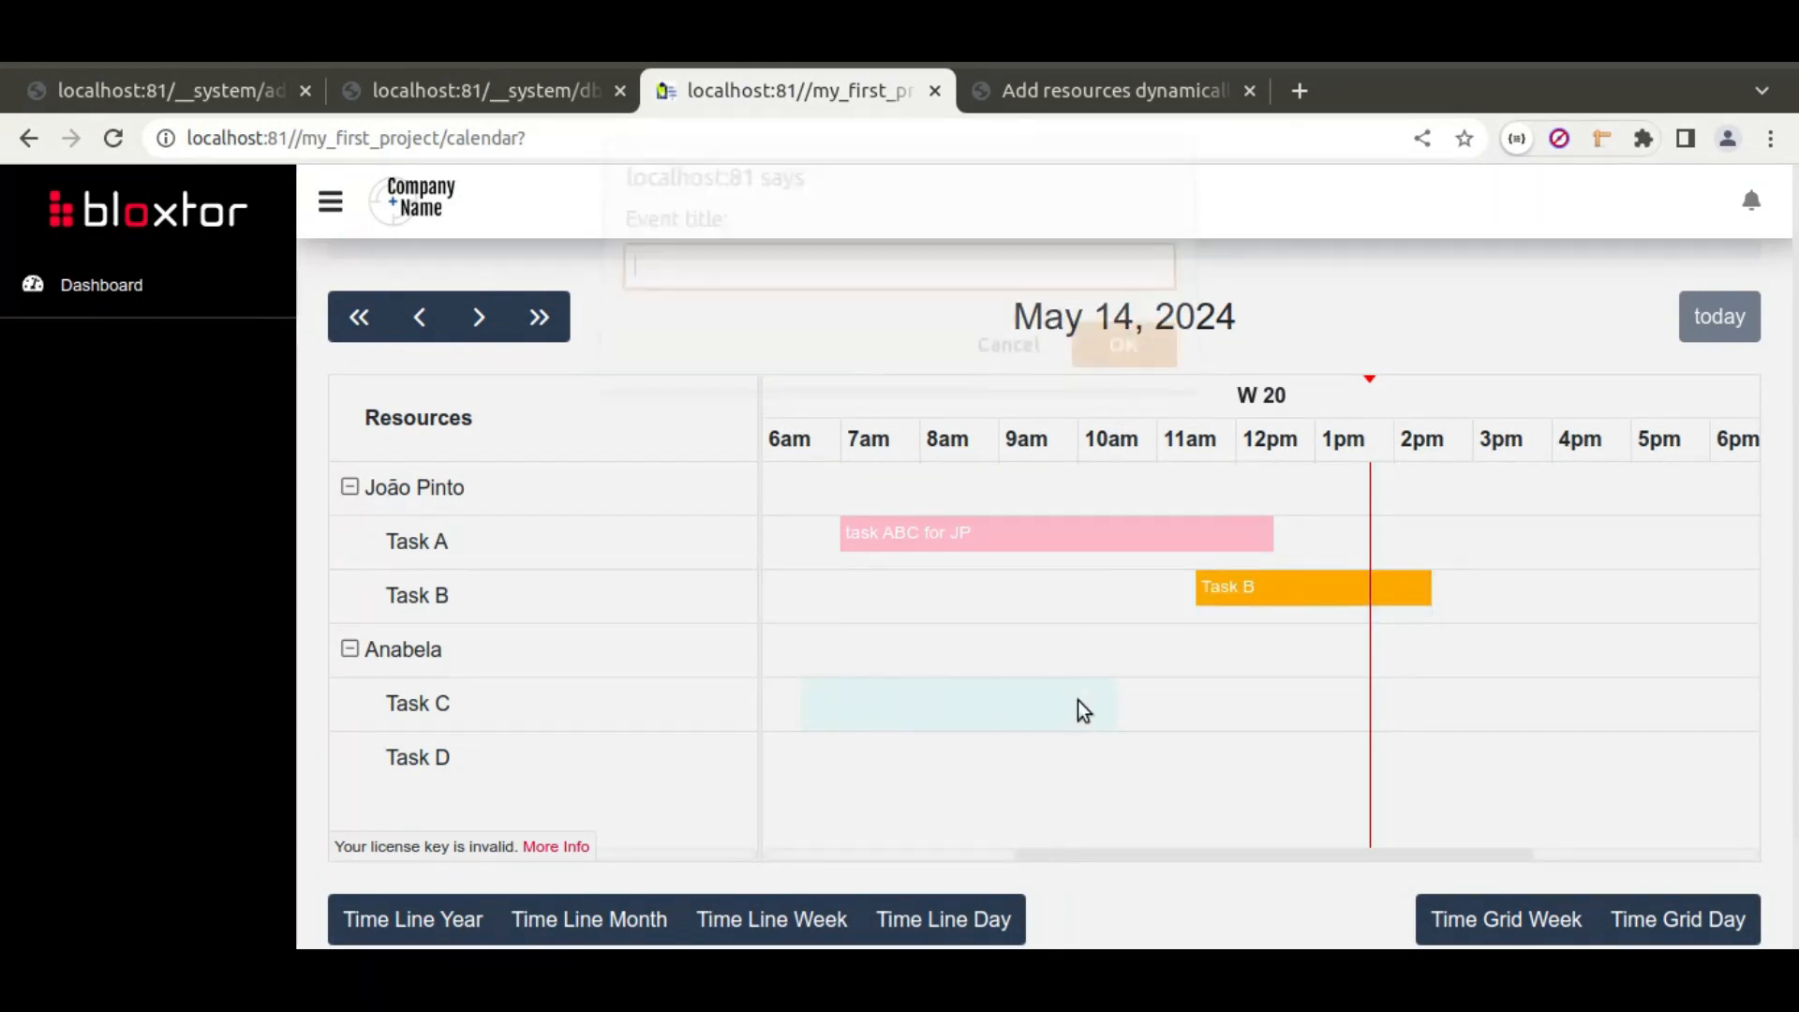
text(Task C)
key(Return)
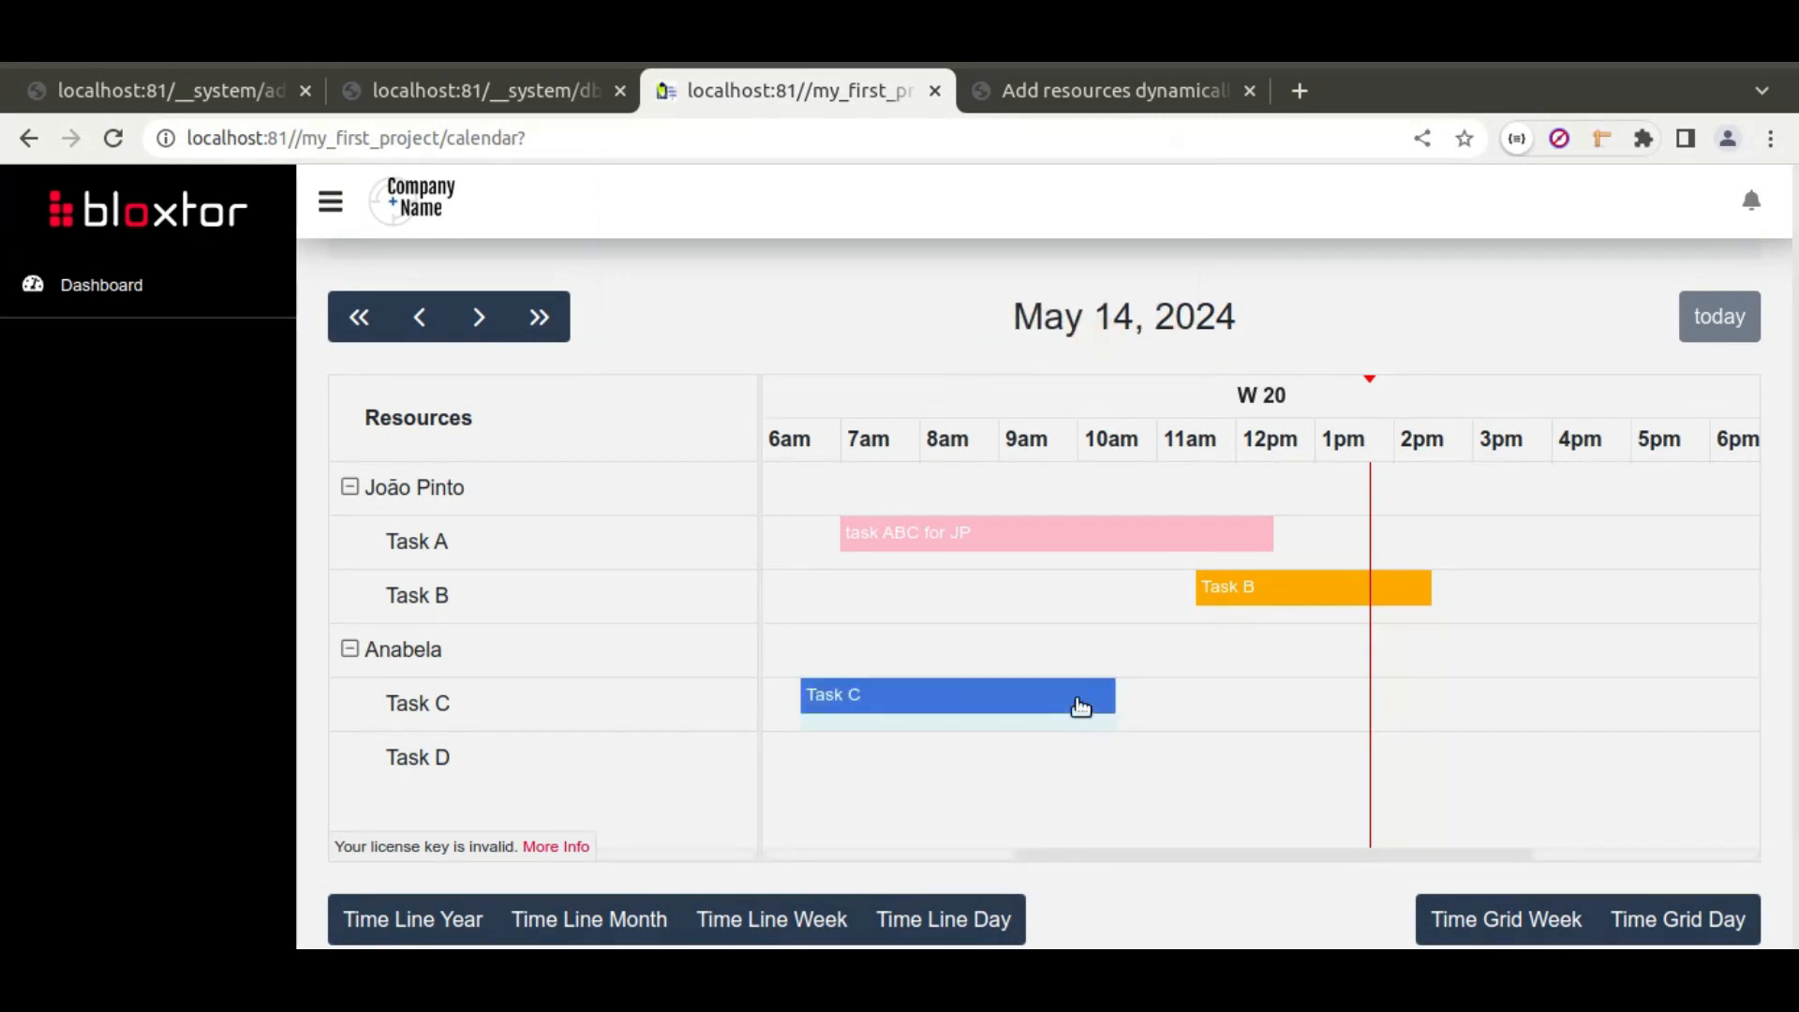
click(1263, 757)
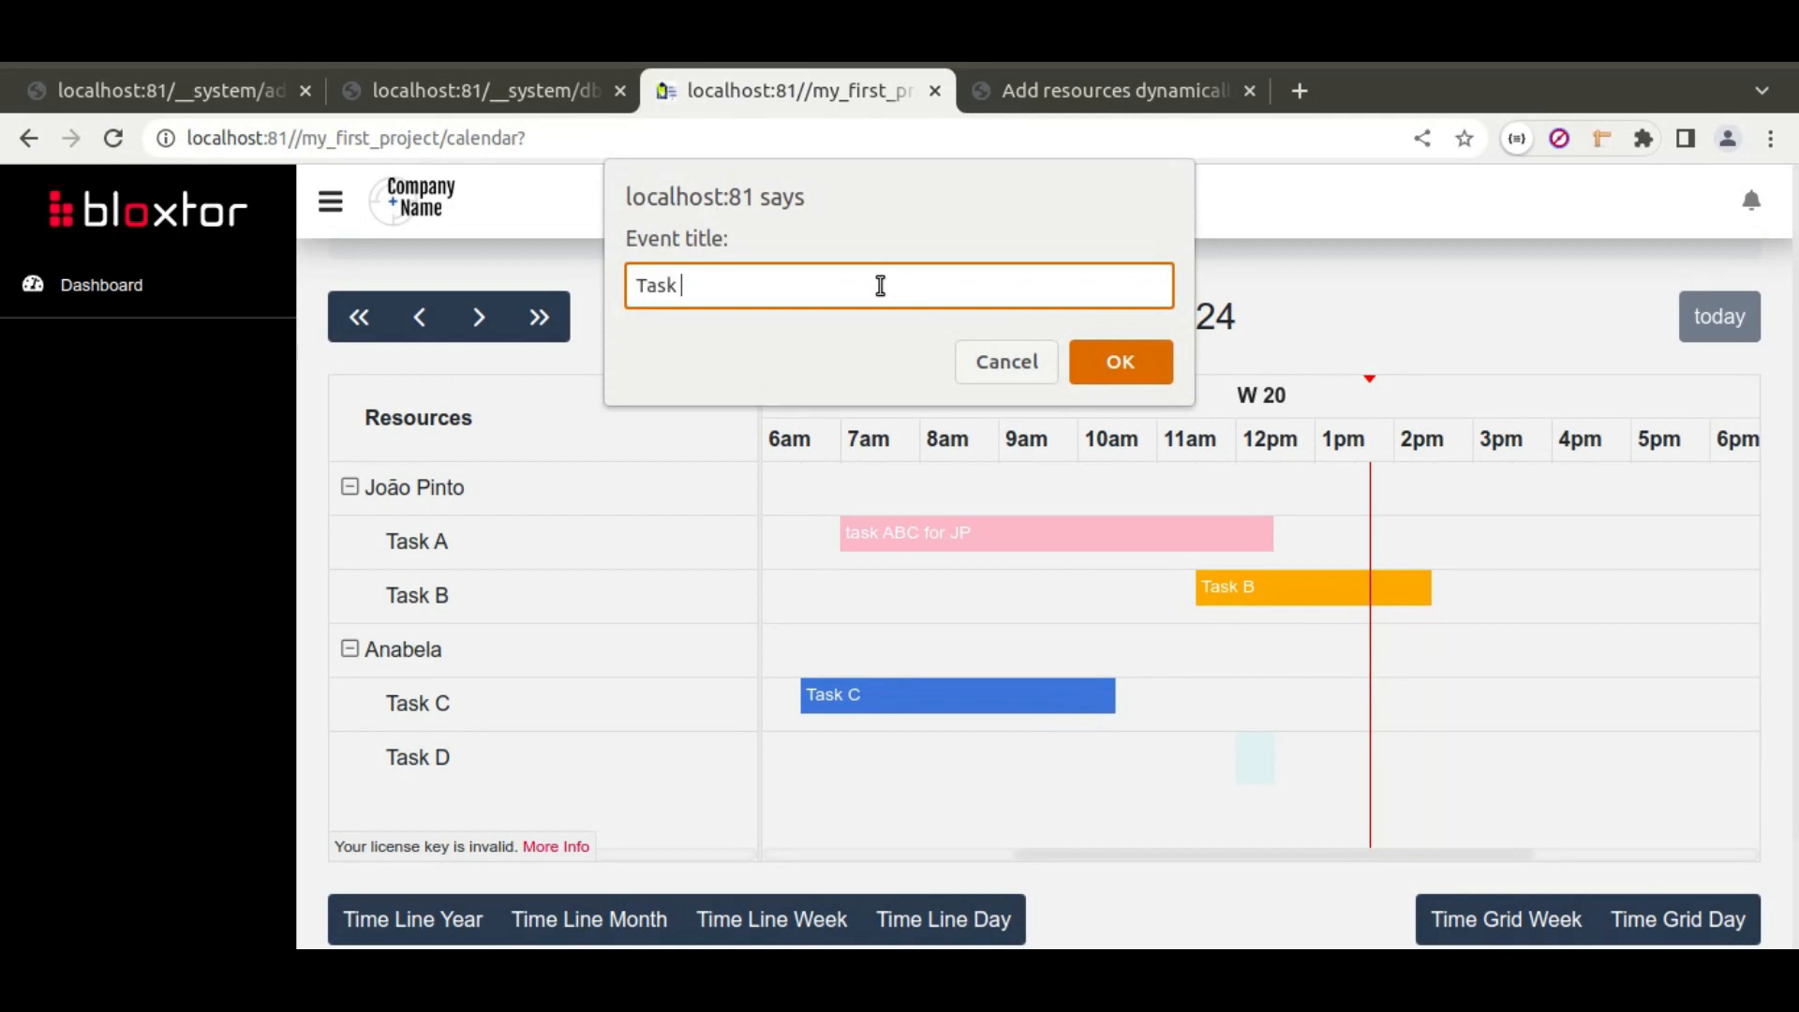
key(Return)
click(487, 92)
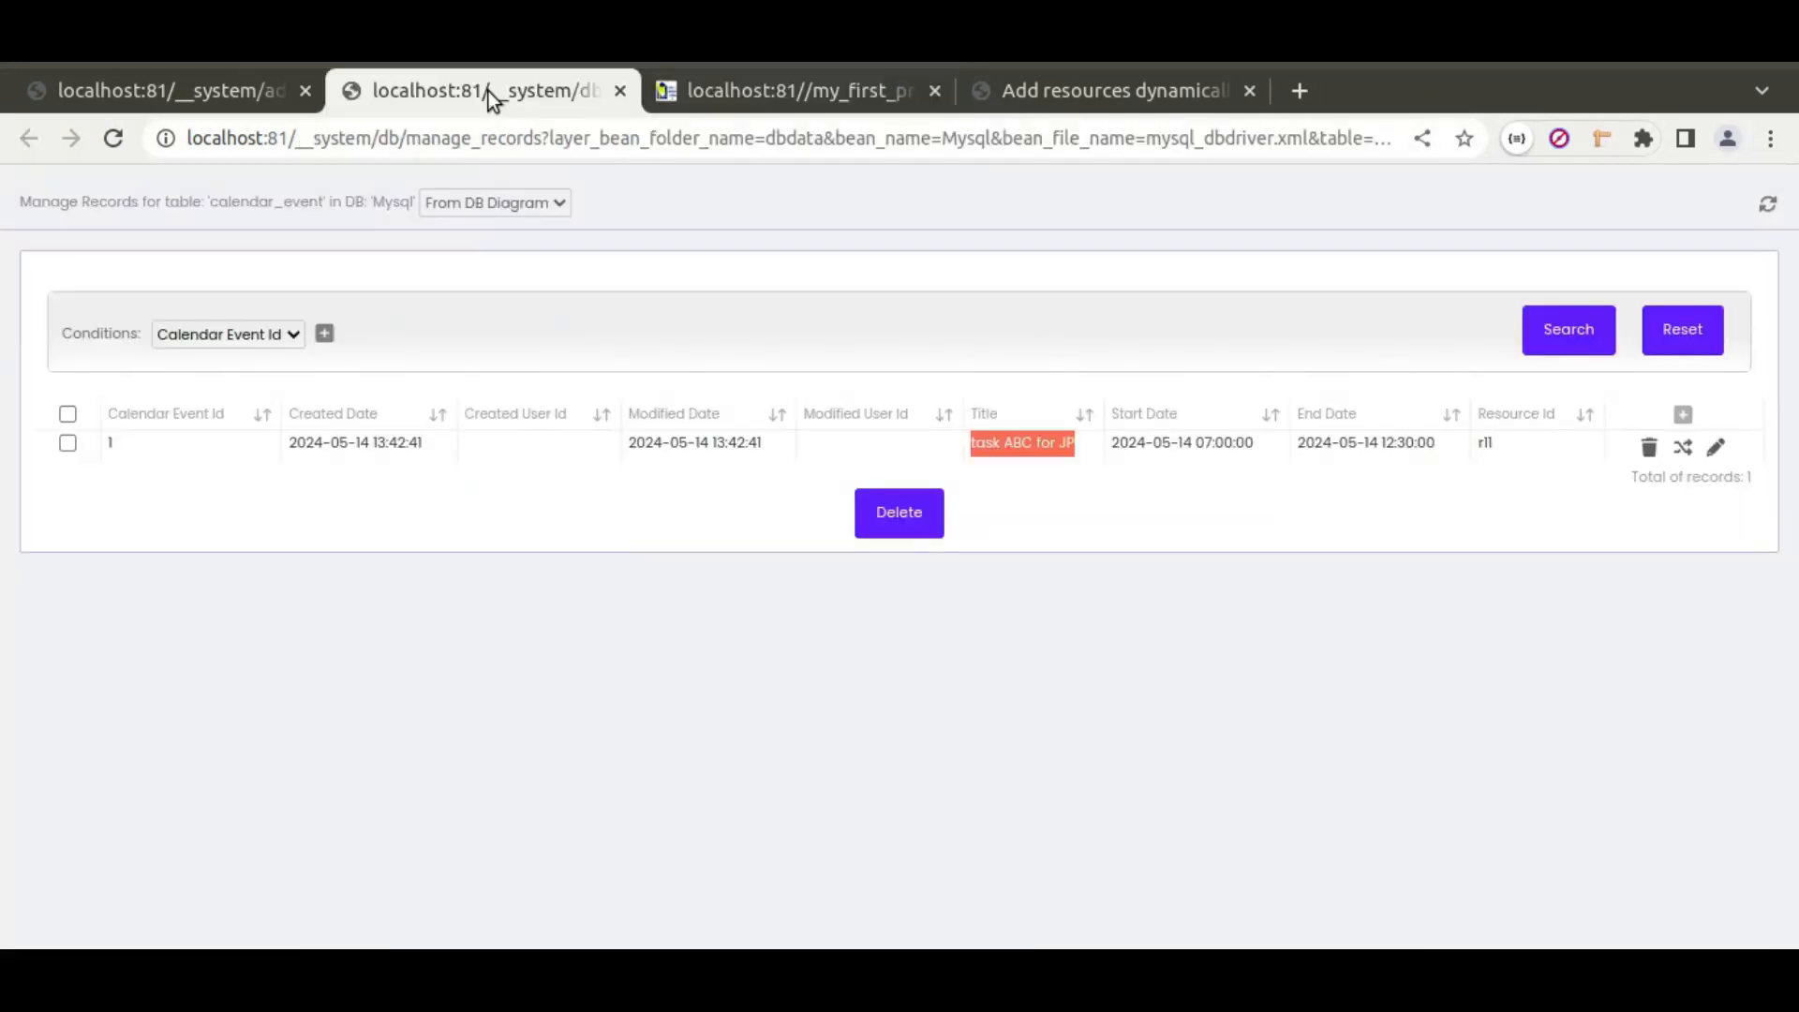
Step: Refresh records to see four events, drag Task B earlier, and dismiss the primary-key error
click(1767, 204)
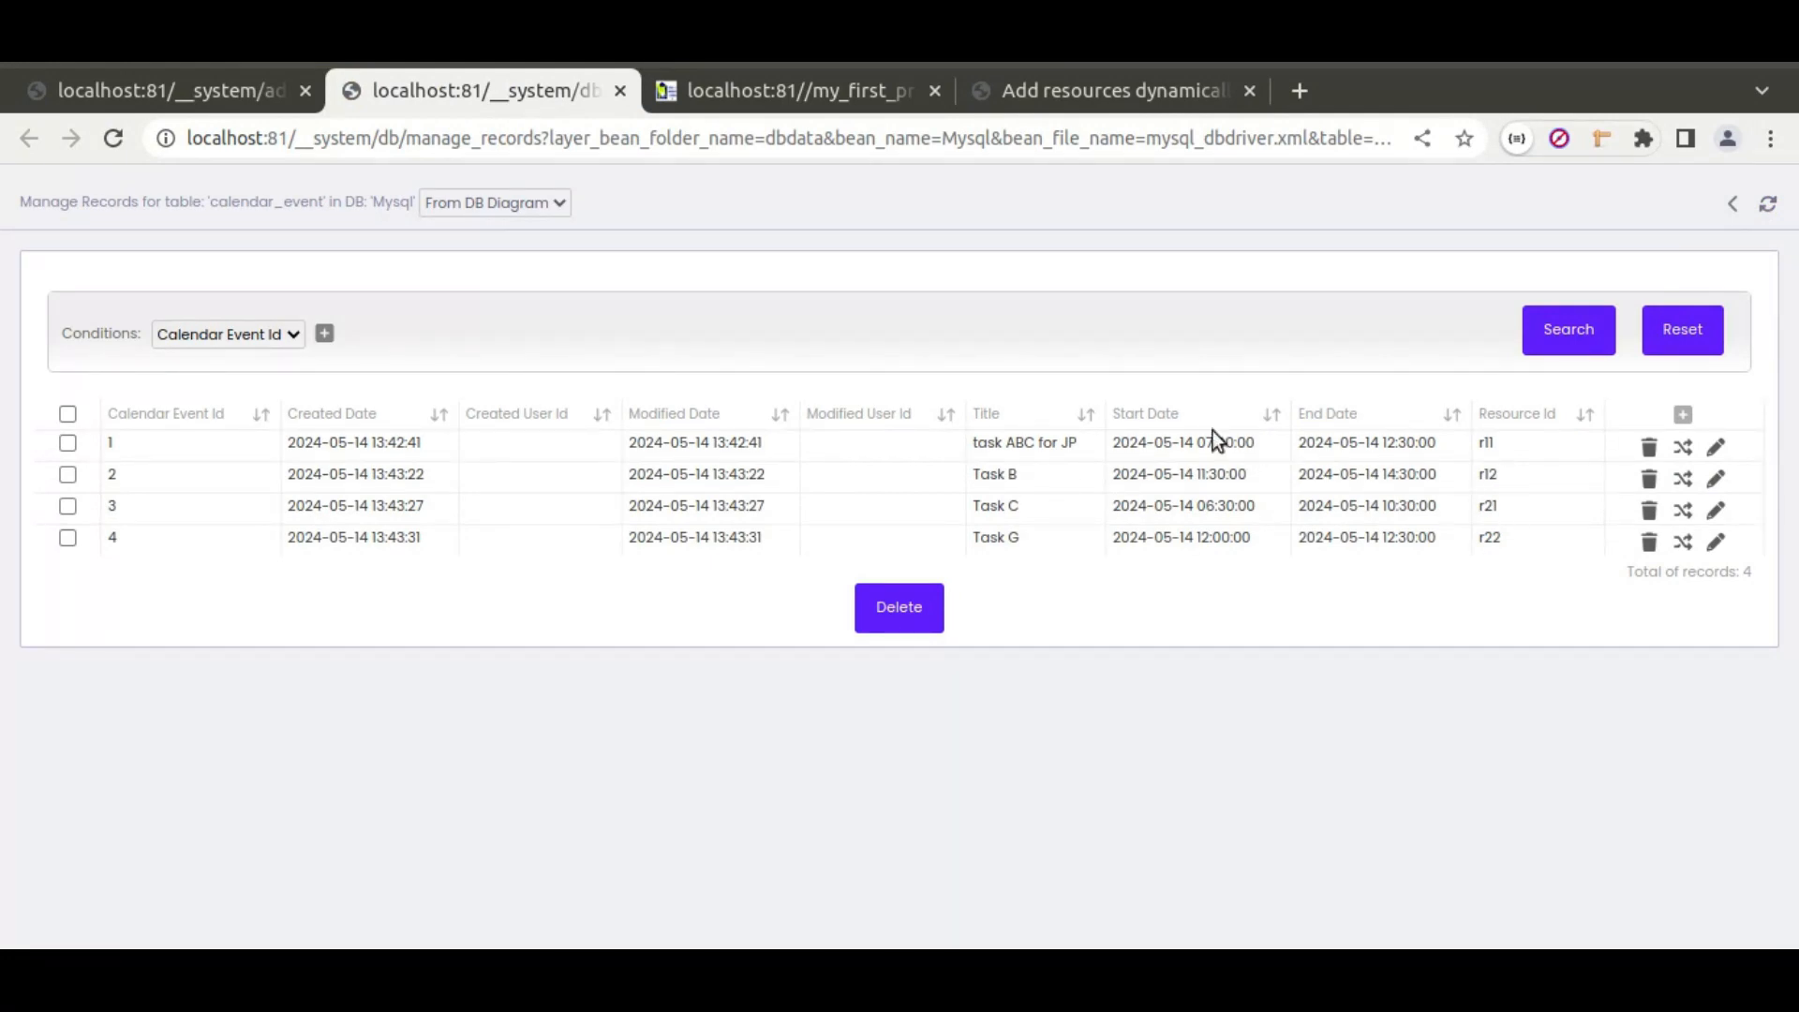
click(760, 91)
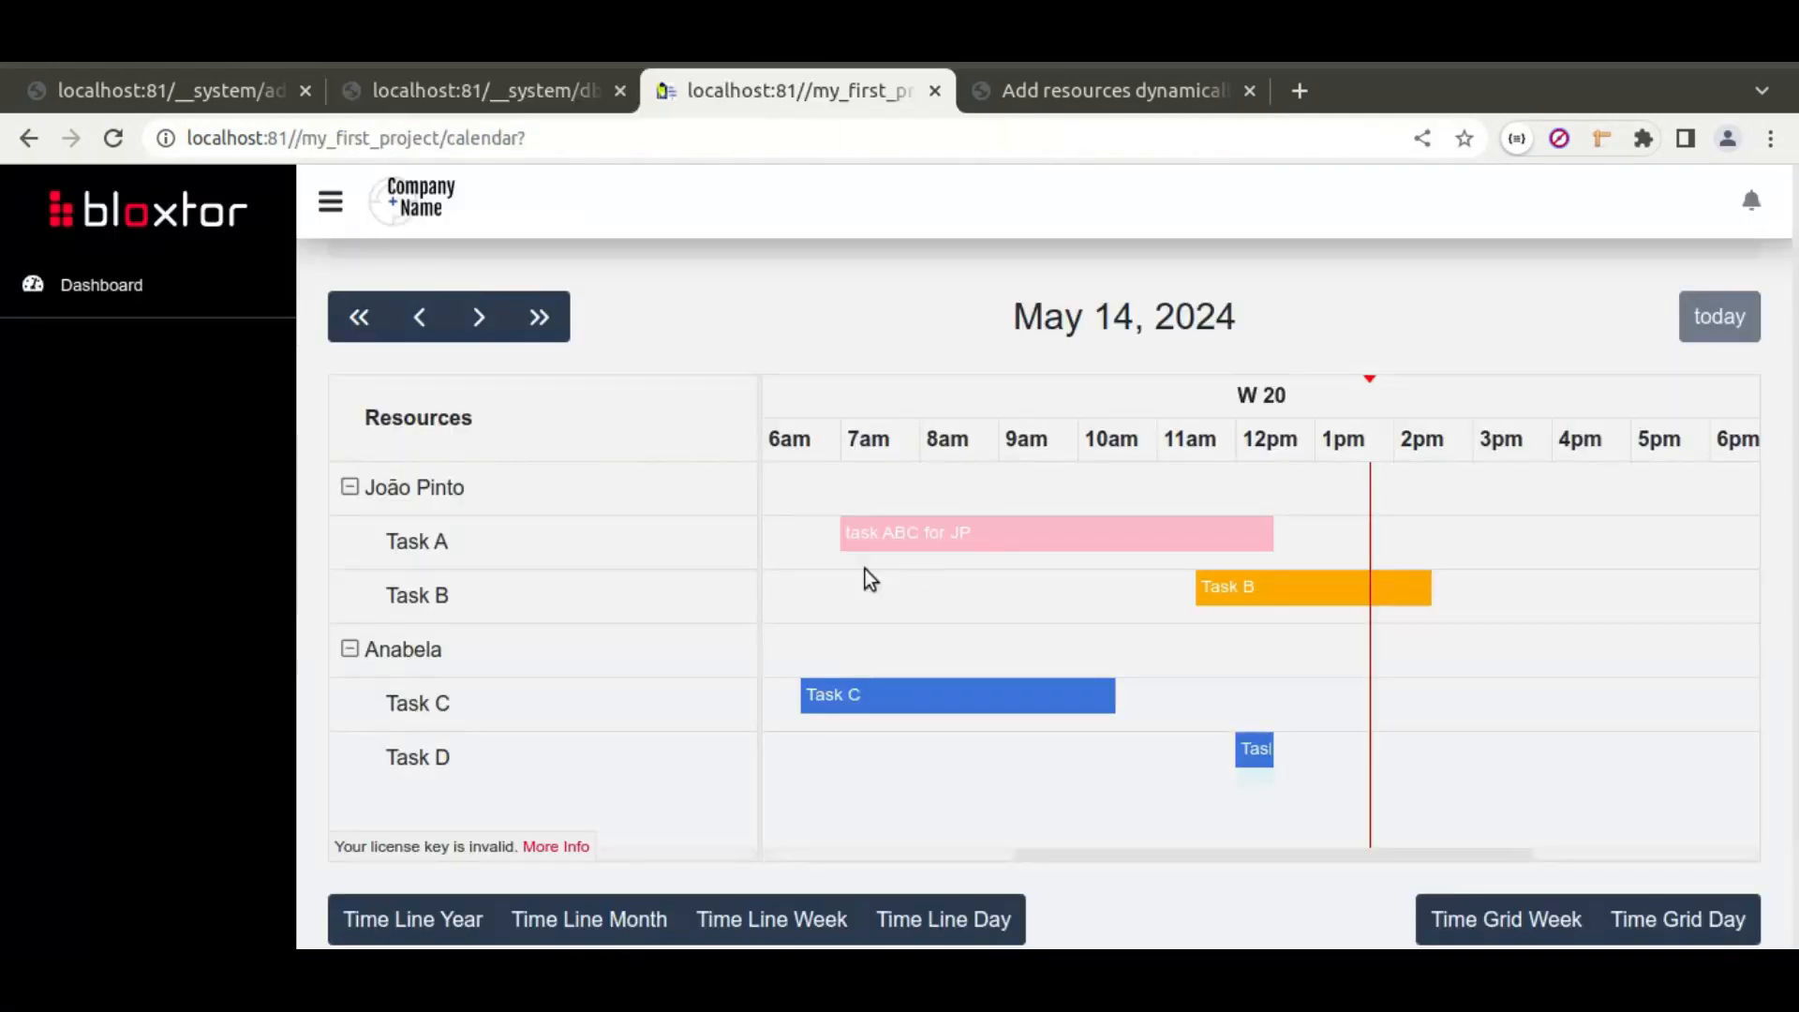
drag(1316, 598, 1097, 614)
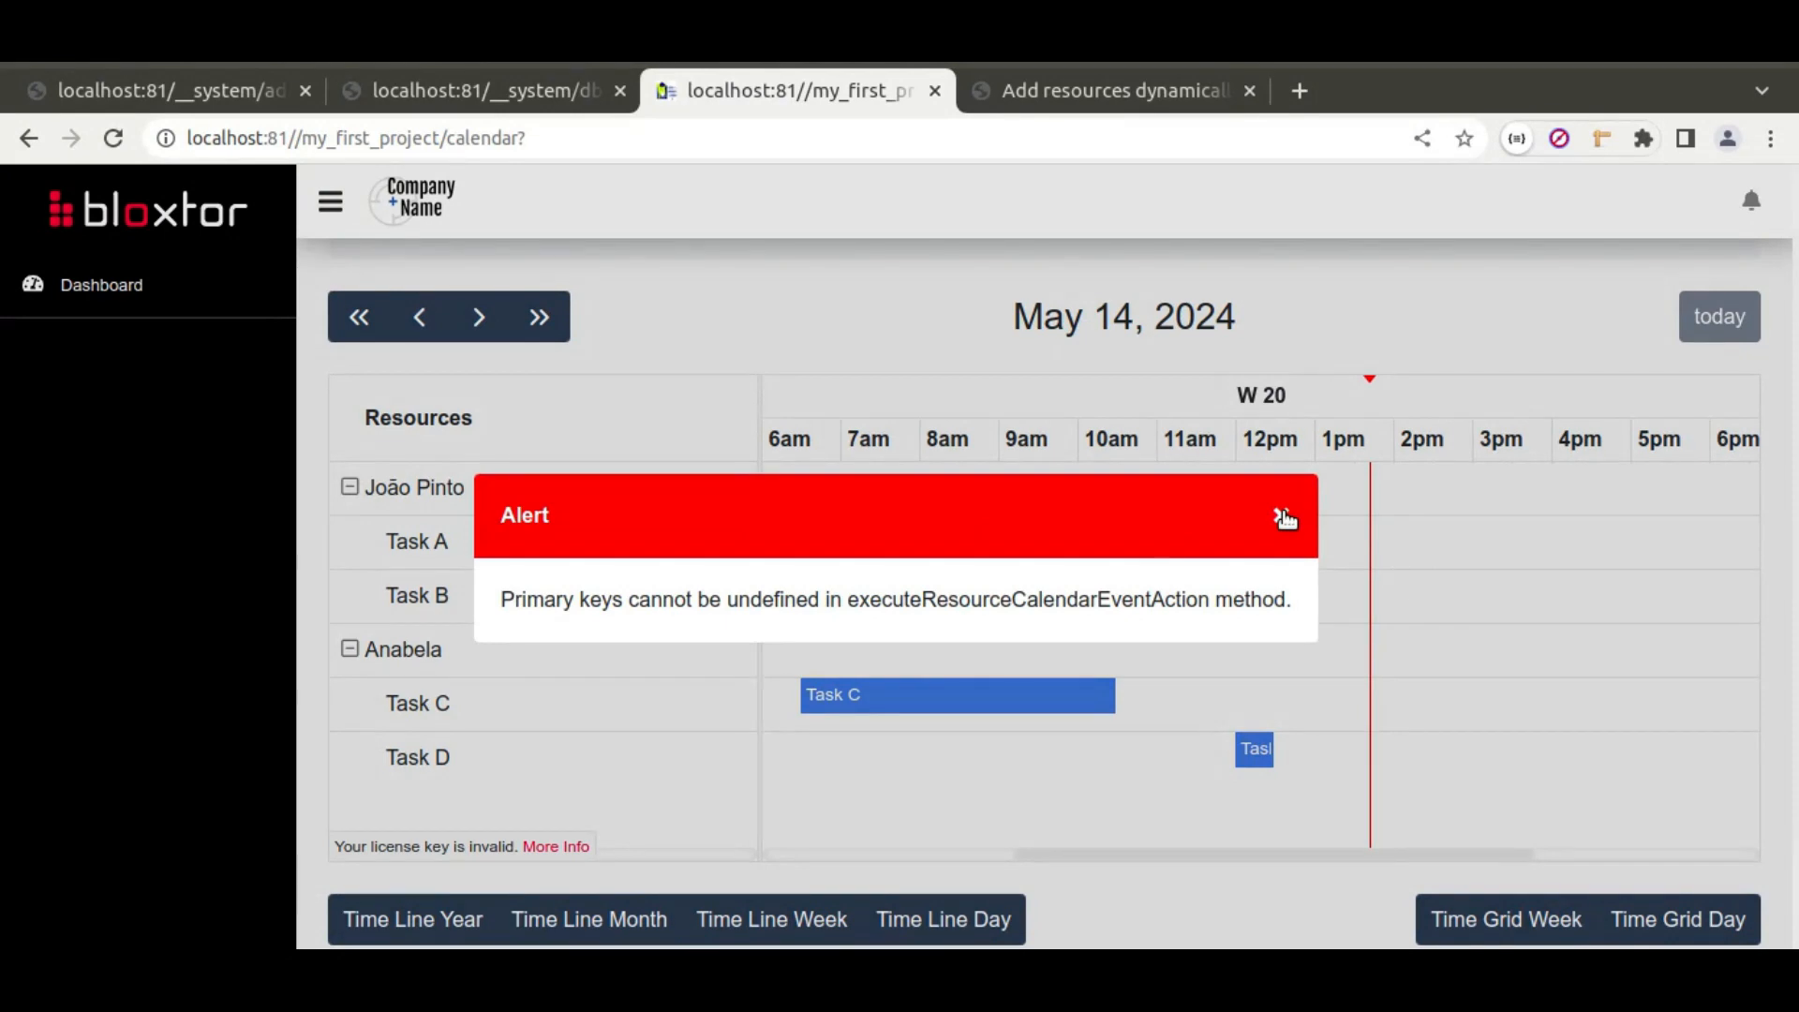
click(1281, 517)
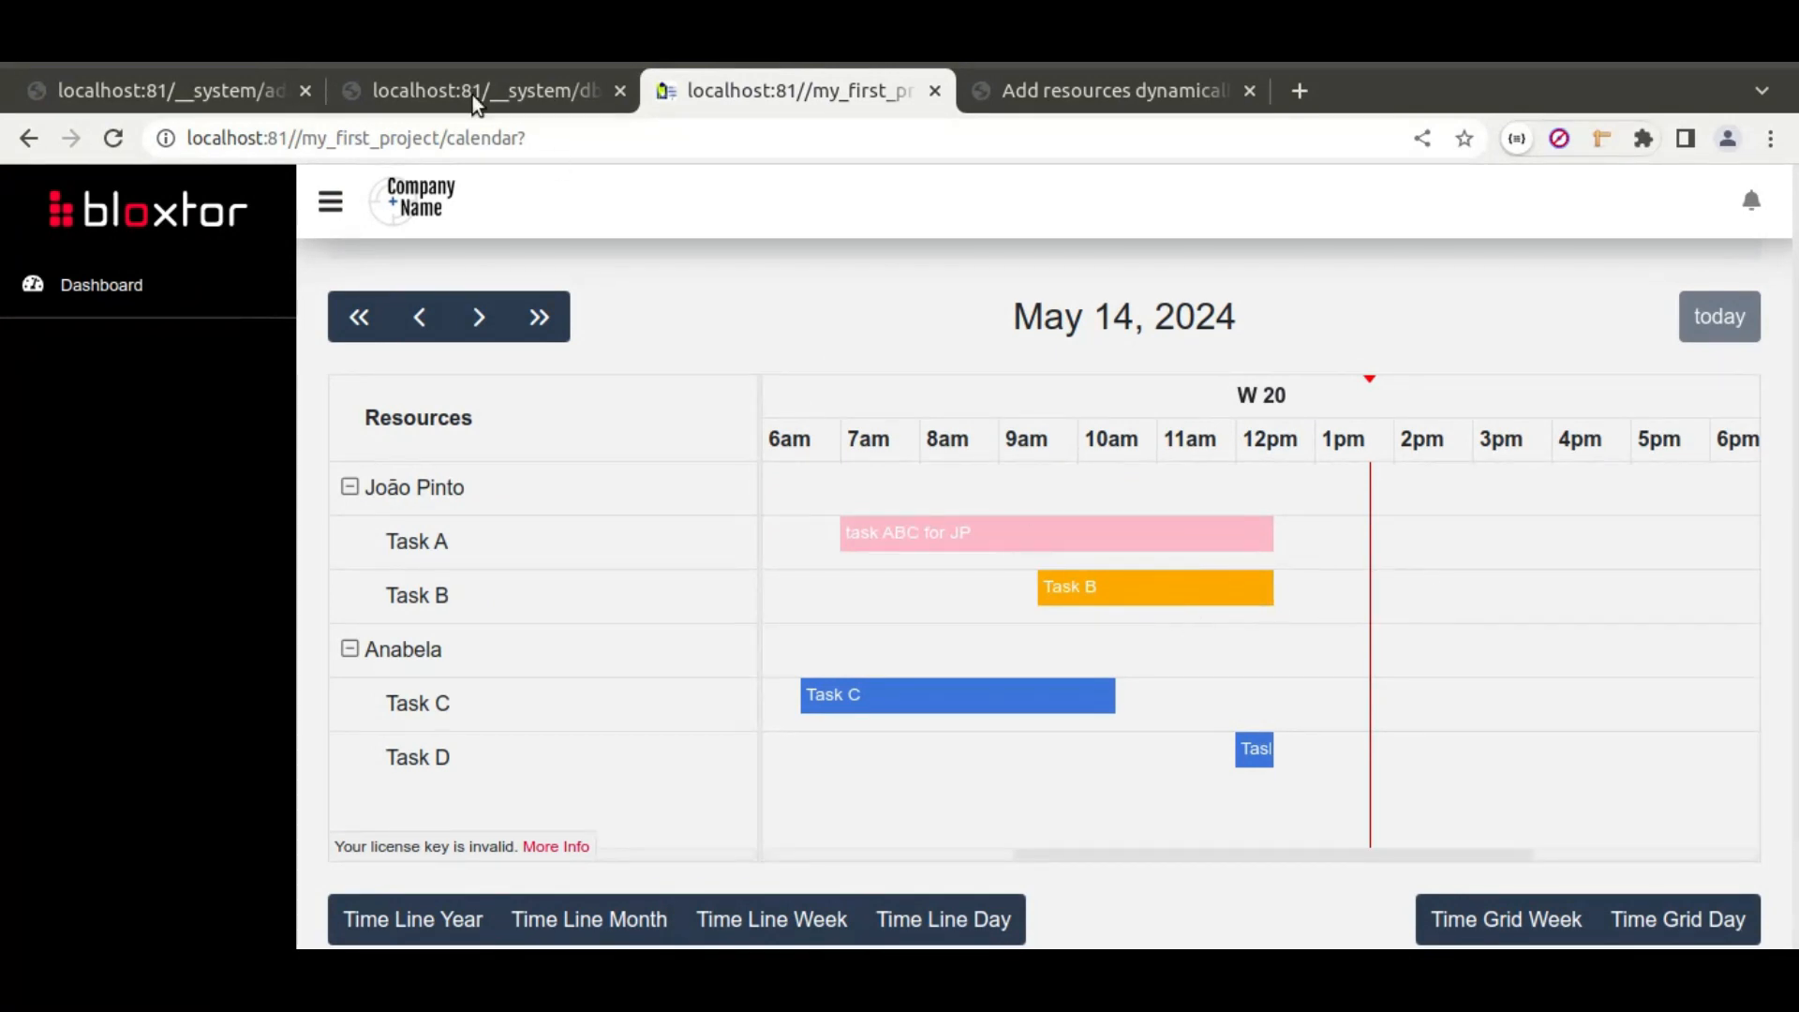
Step: Give the calendar_events data-set event primary key calendar_event_id and save the page
click(267, 90)
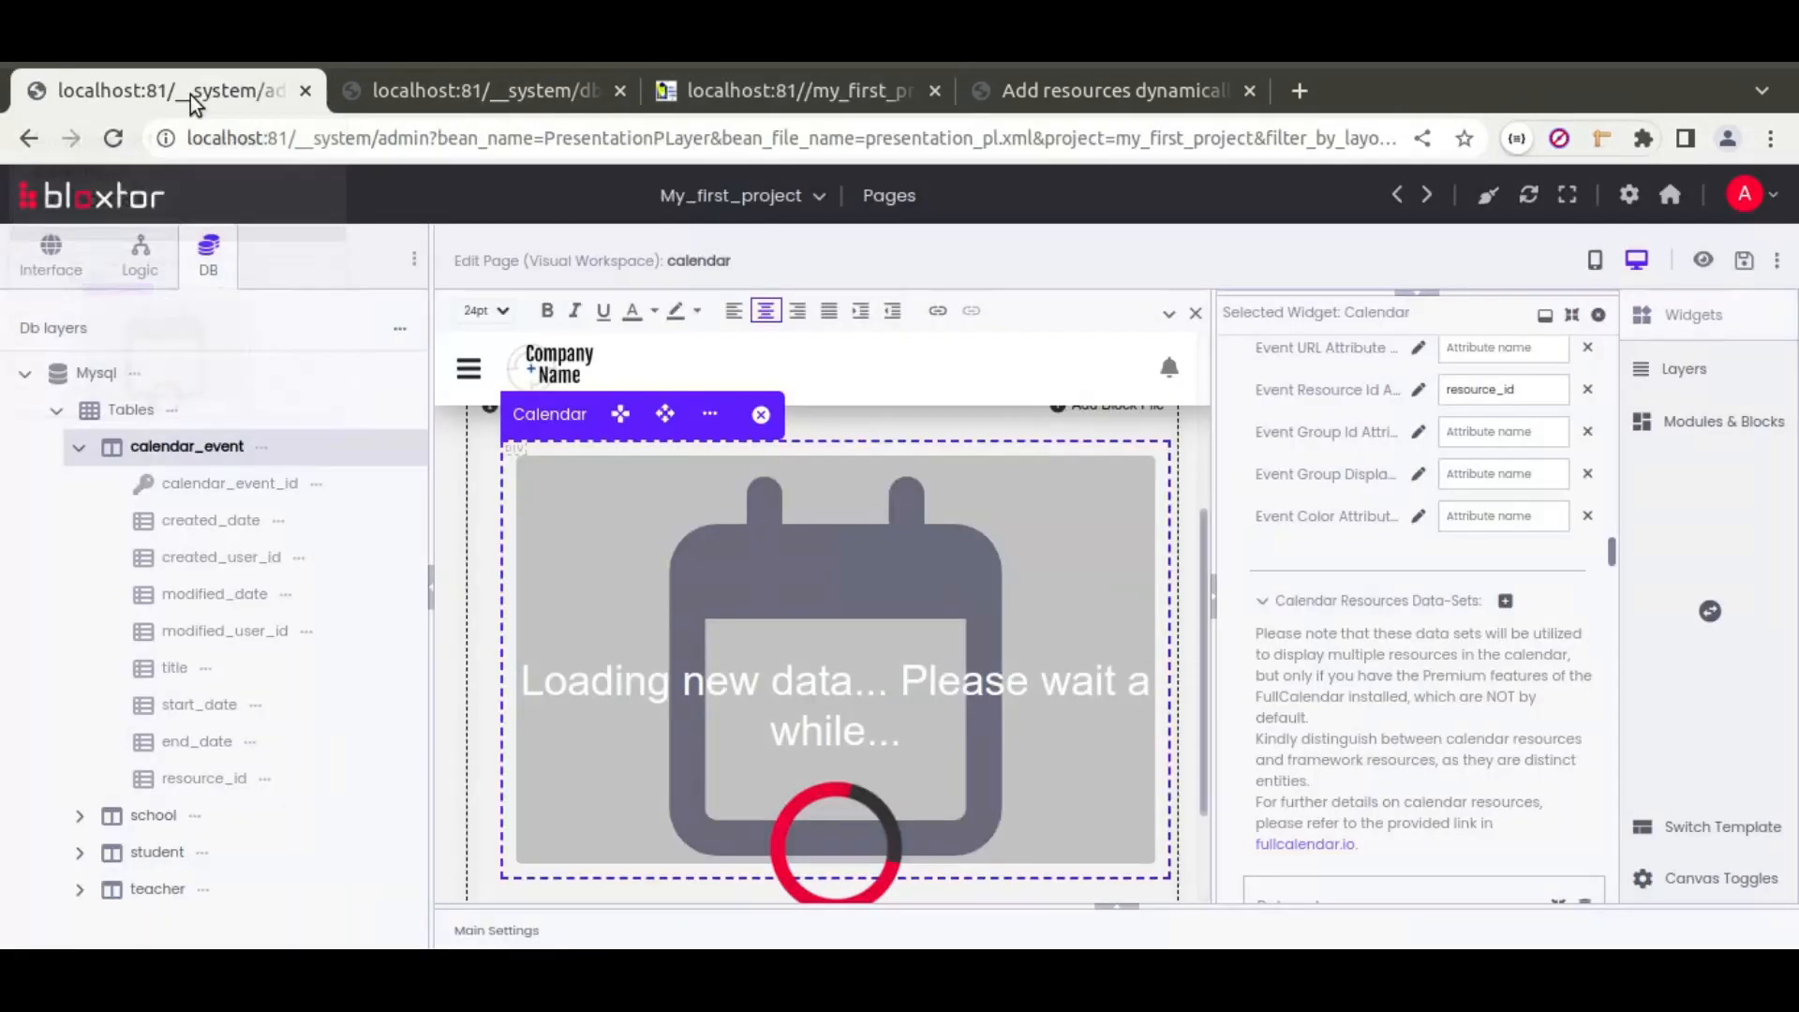
scroll(1295, 553, up, 3)
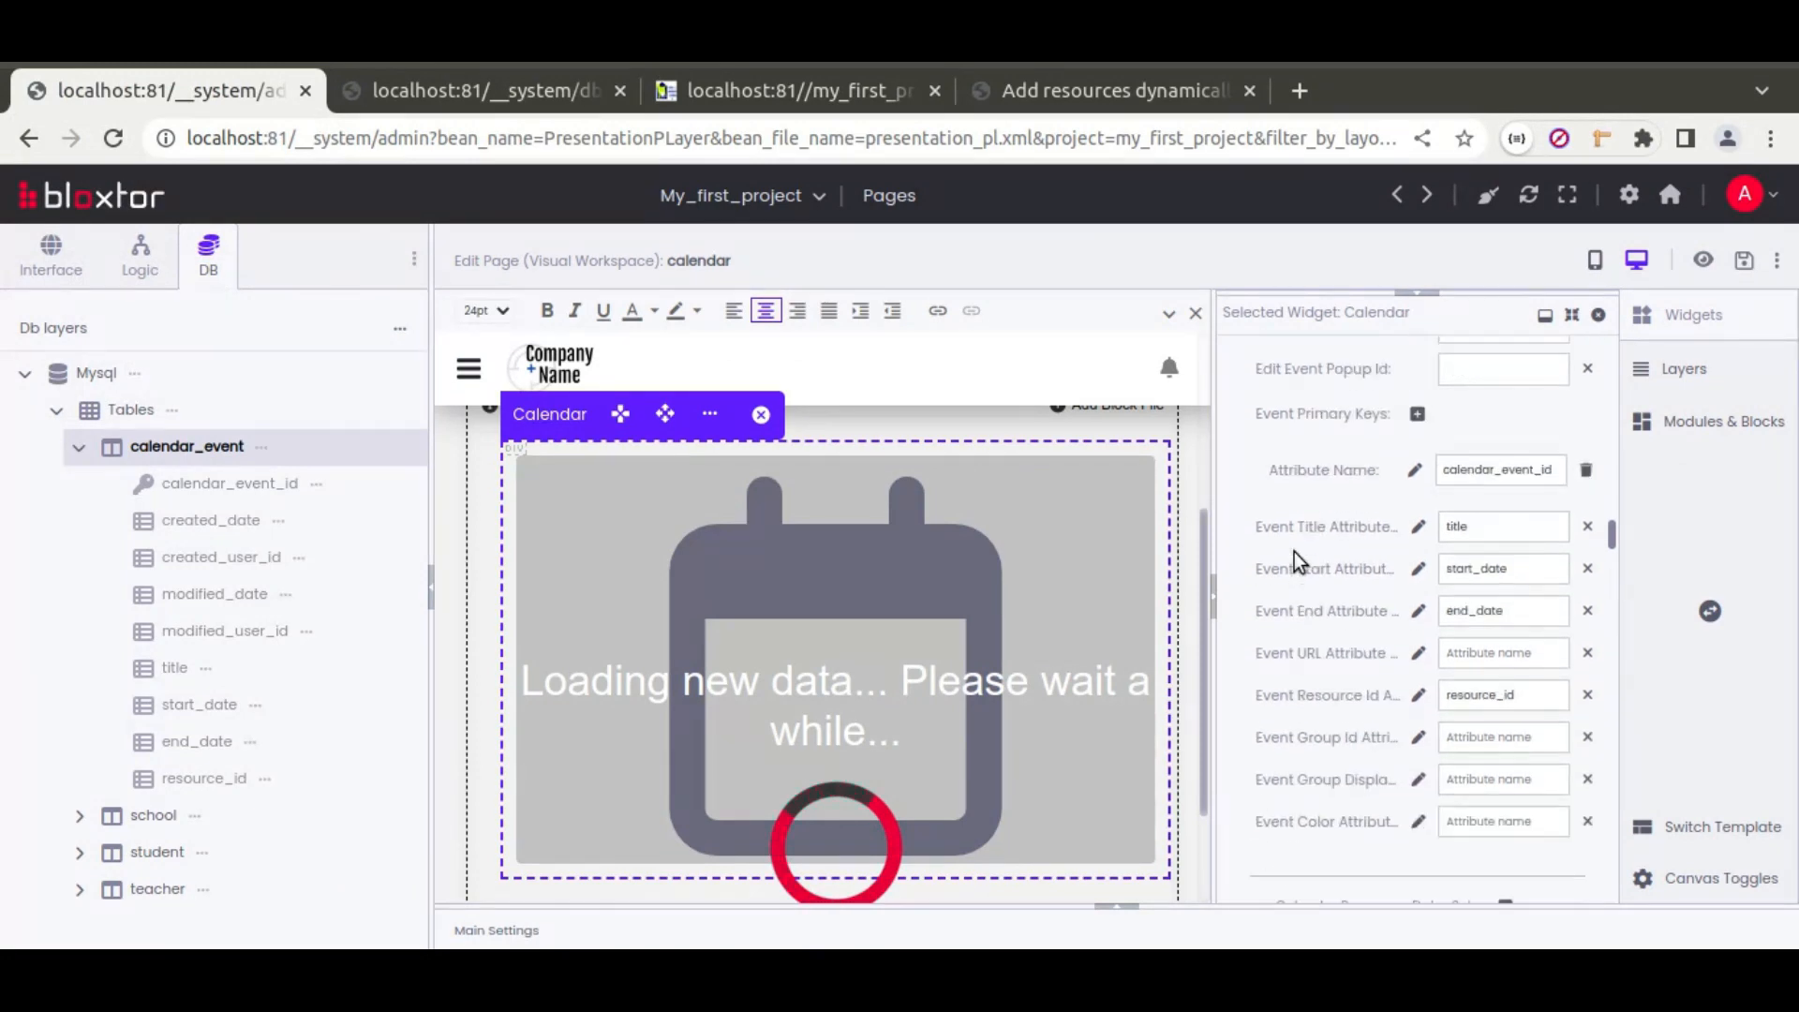
scroll(1295, 552, up, 5)
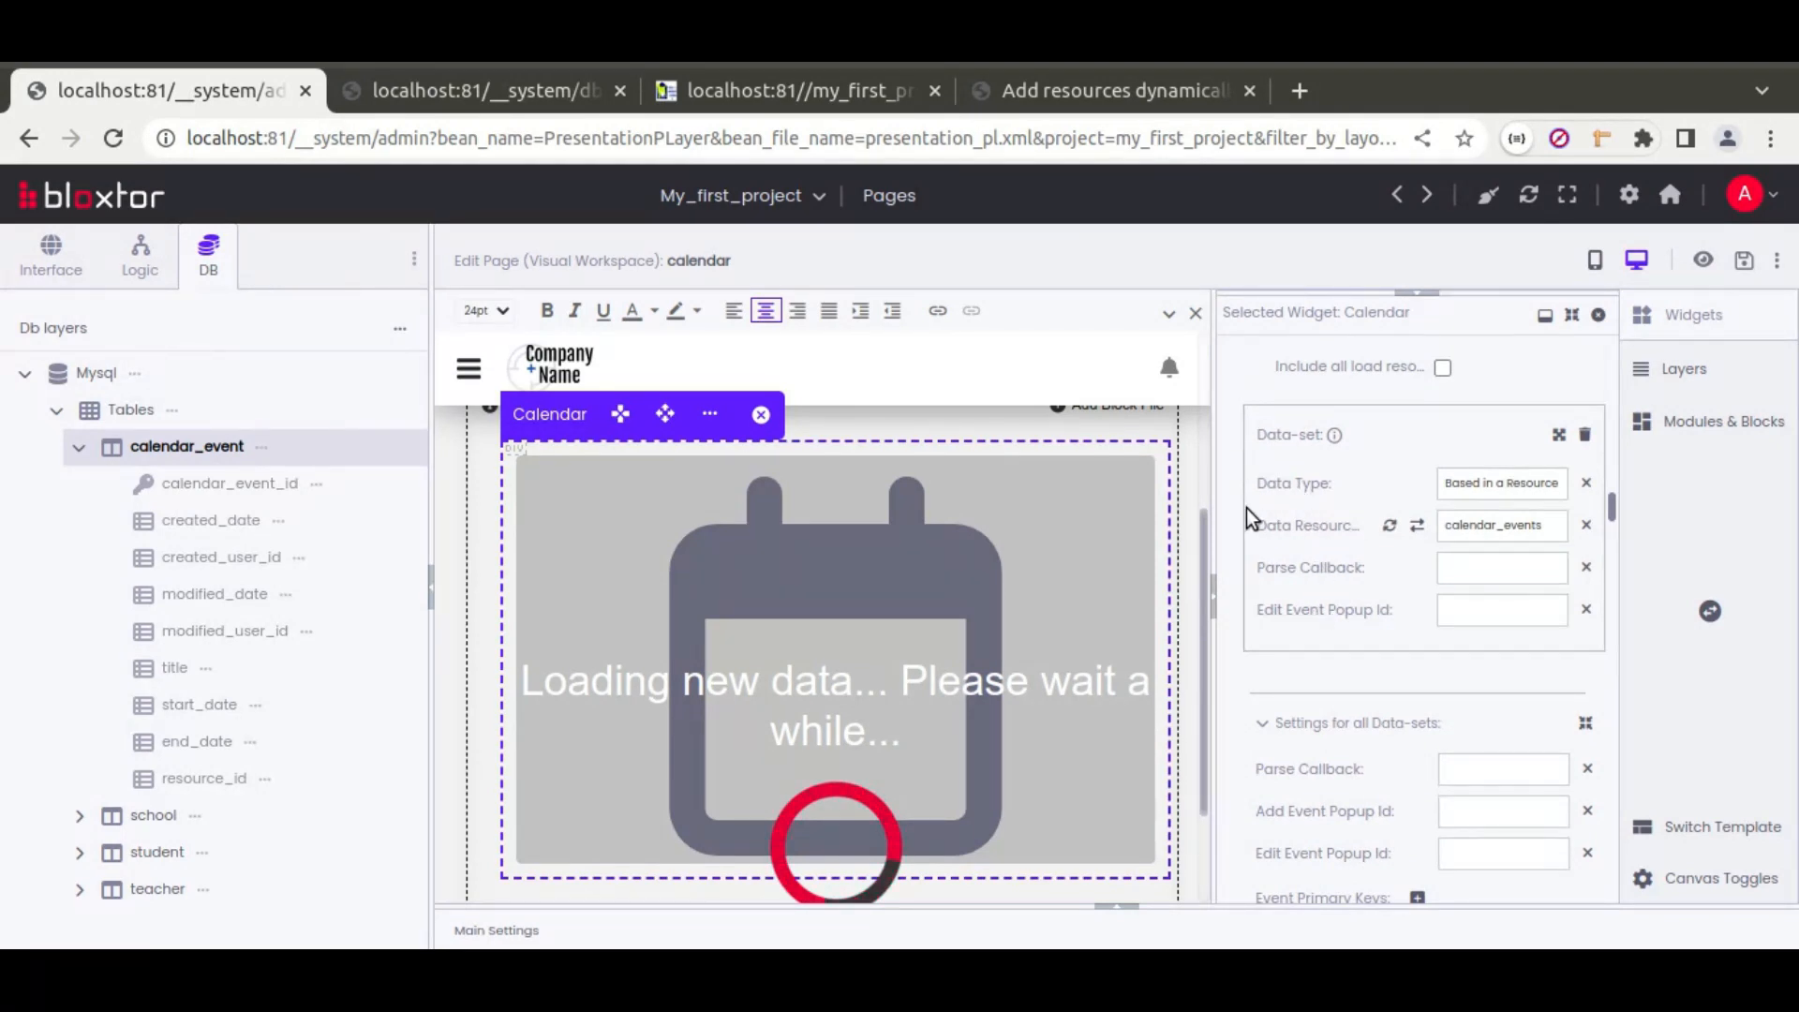
click(1558, 435)
click(1419, 654)
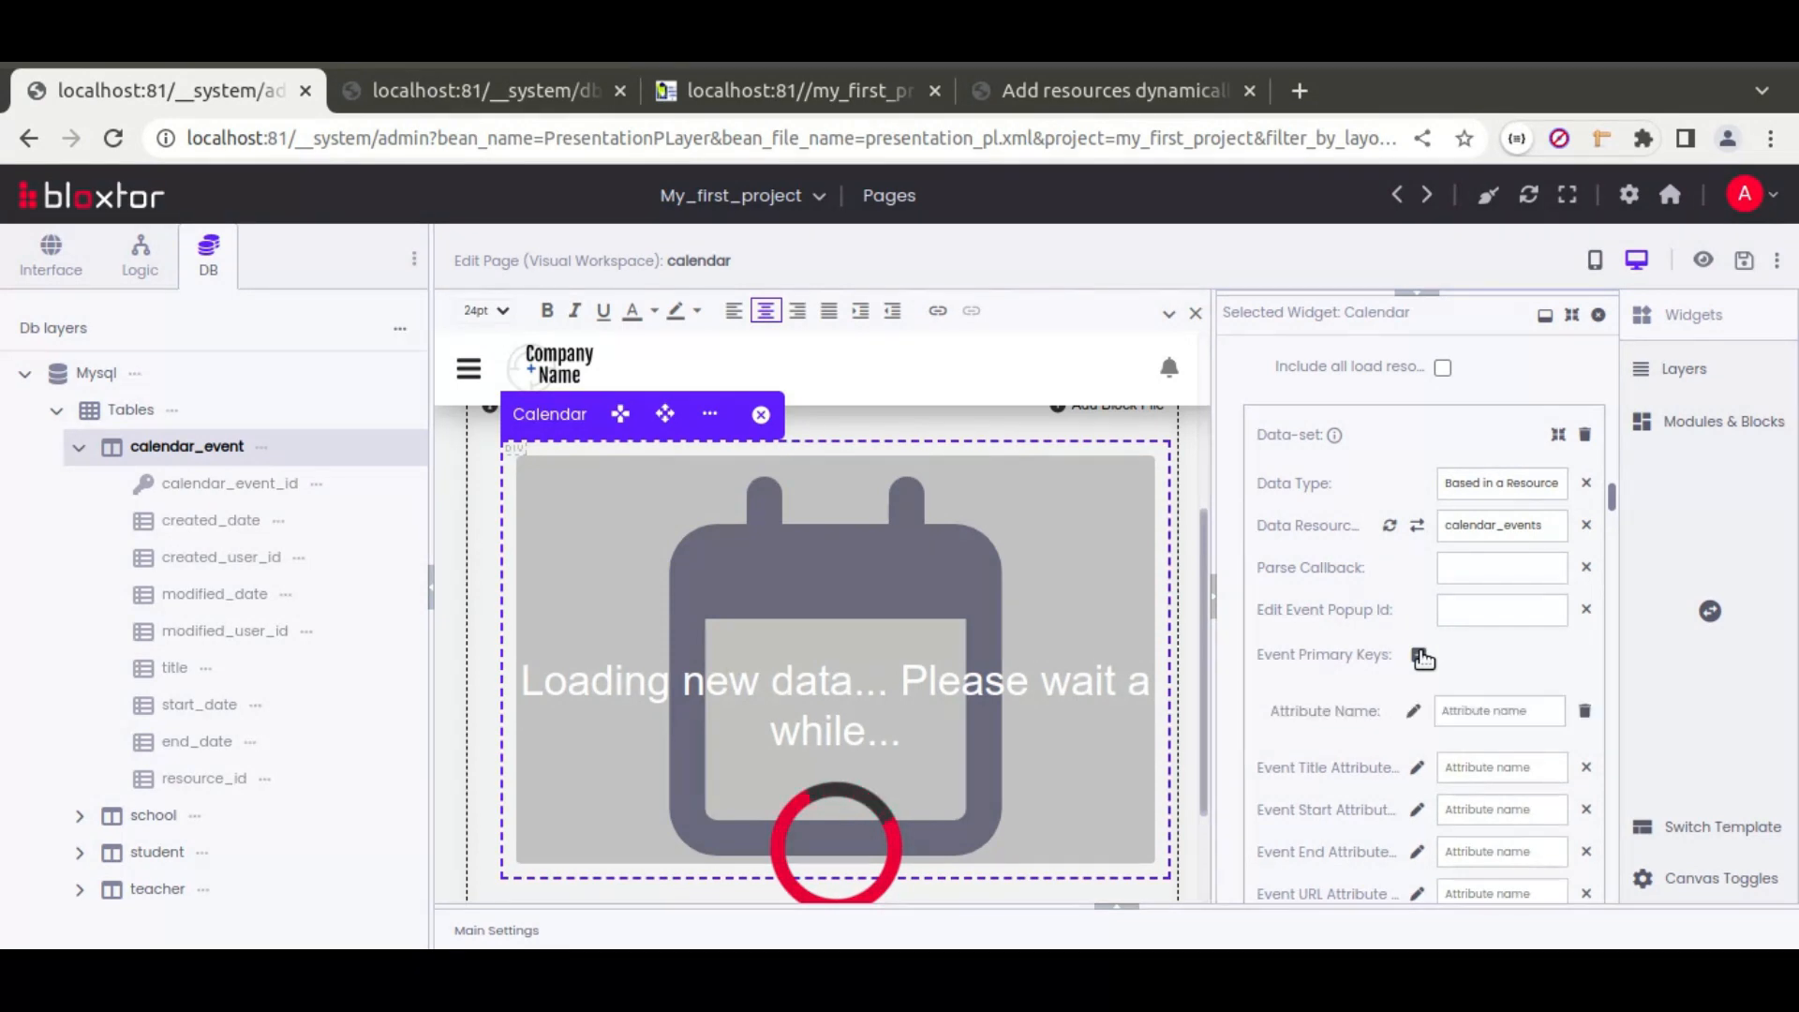
text(cale)
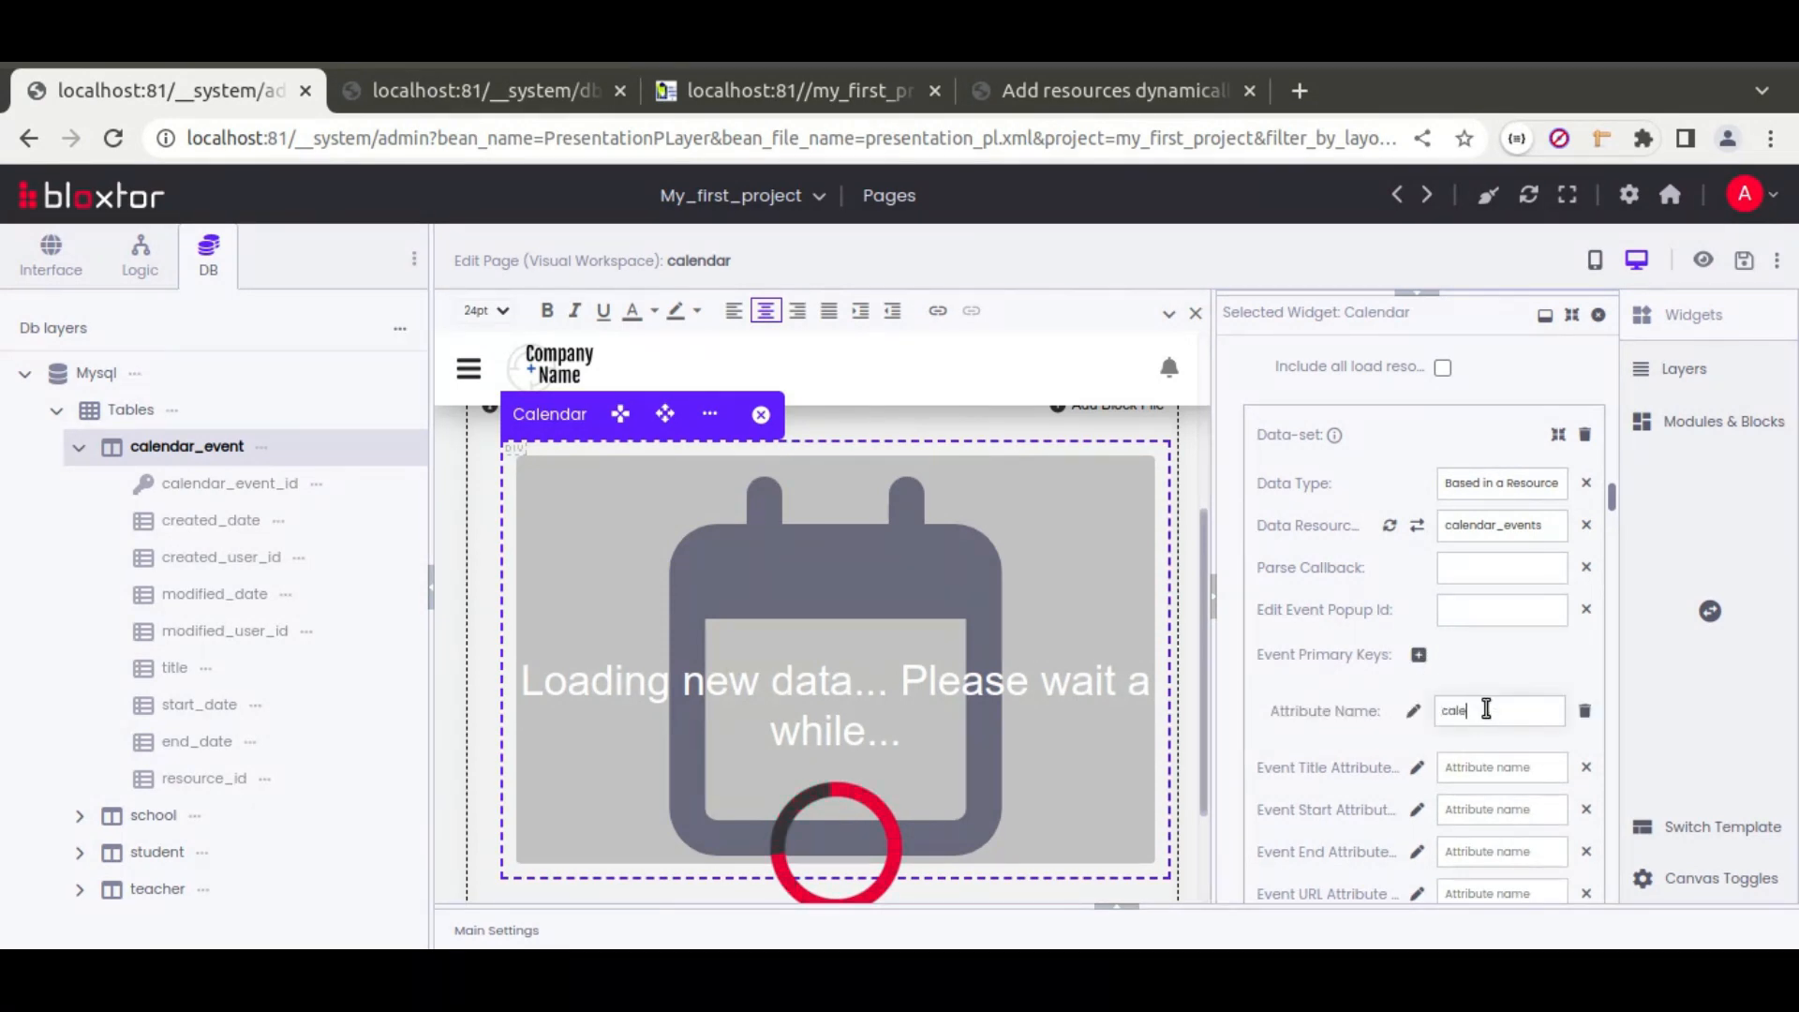
text(ndar_event_id)
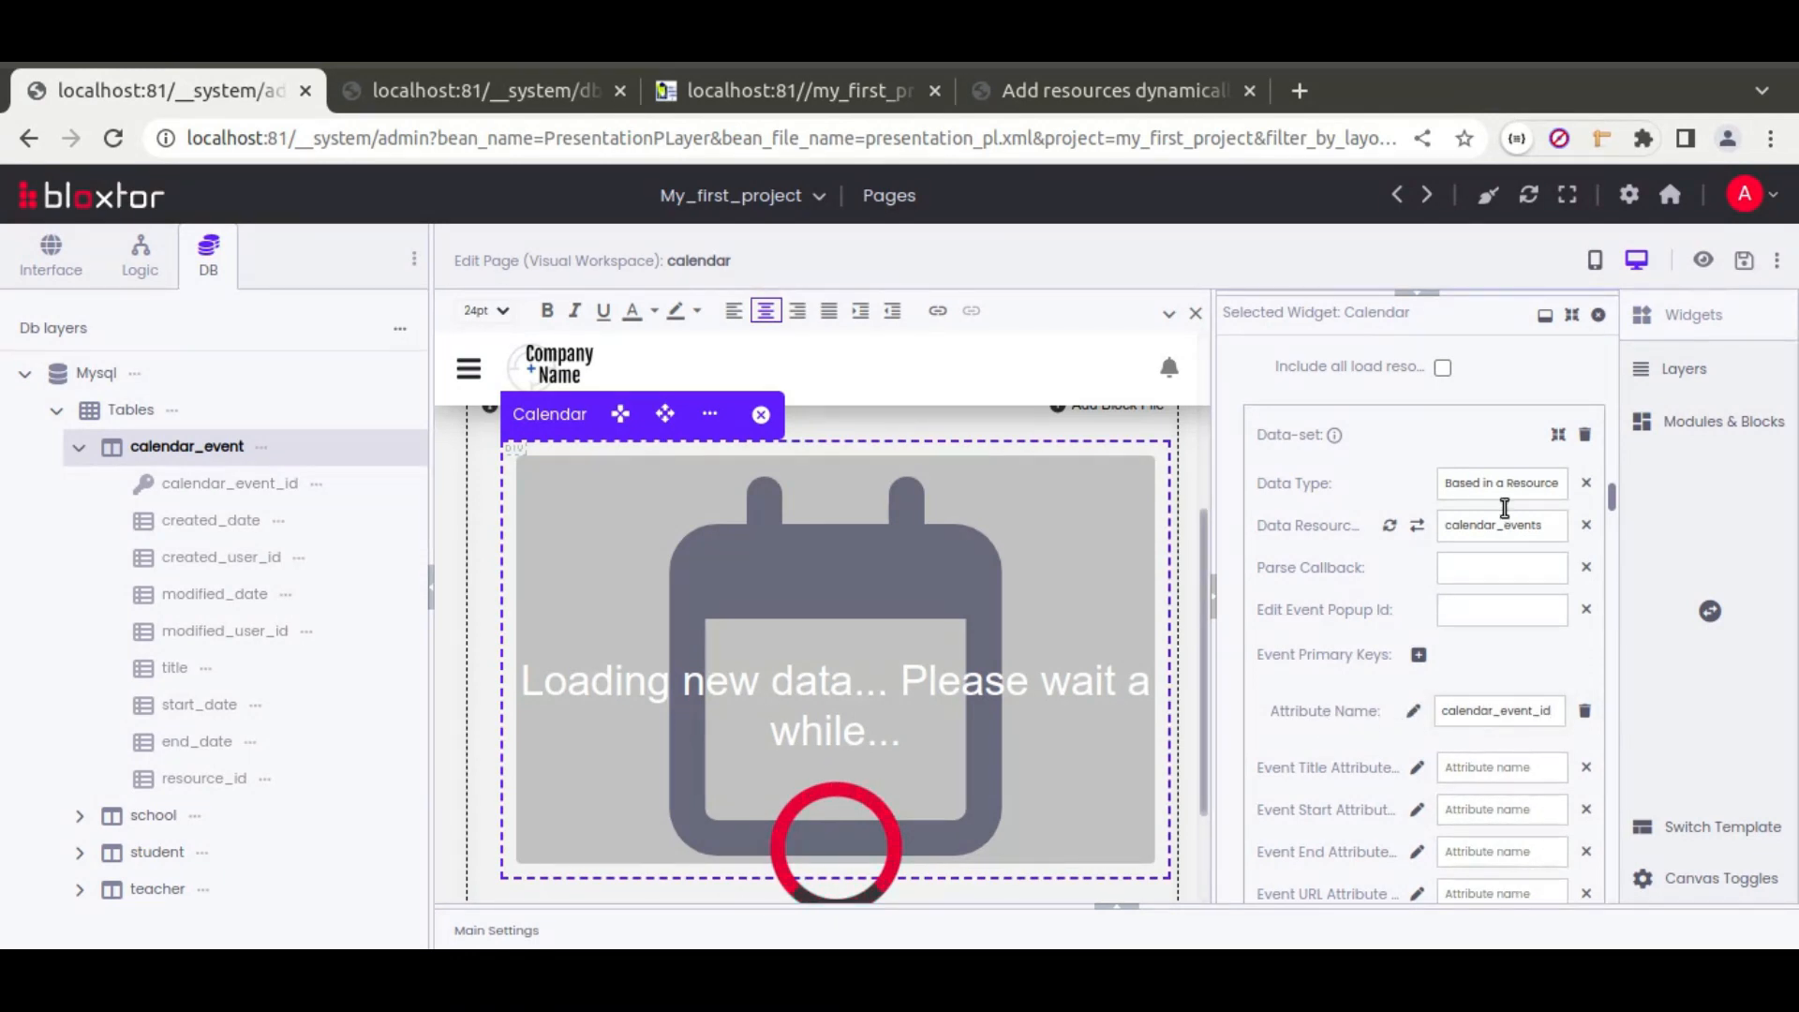
click(1743, 262)
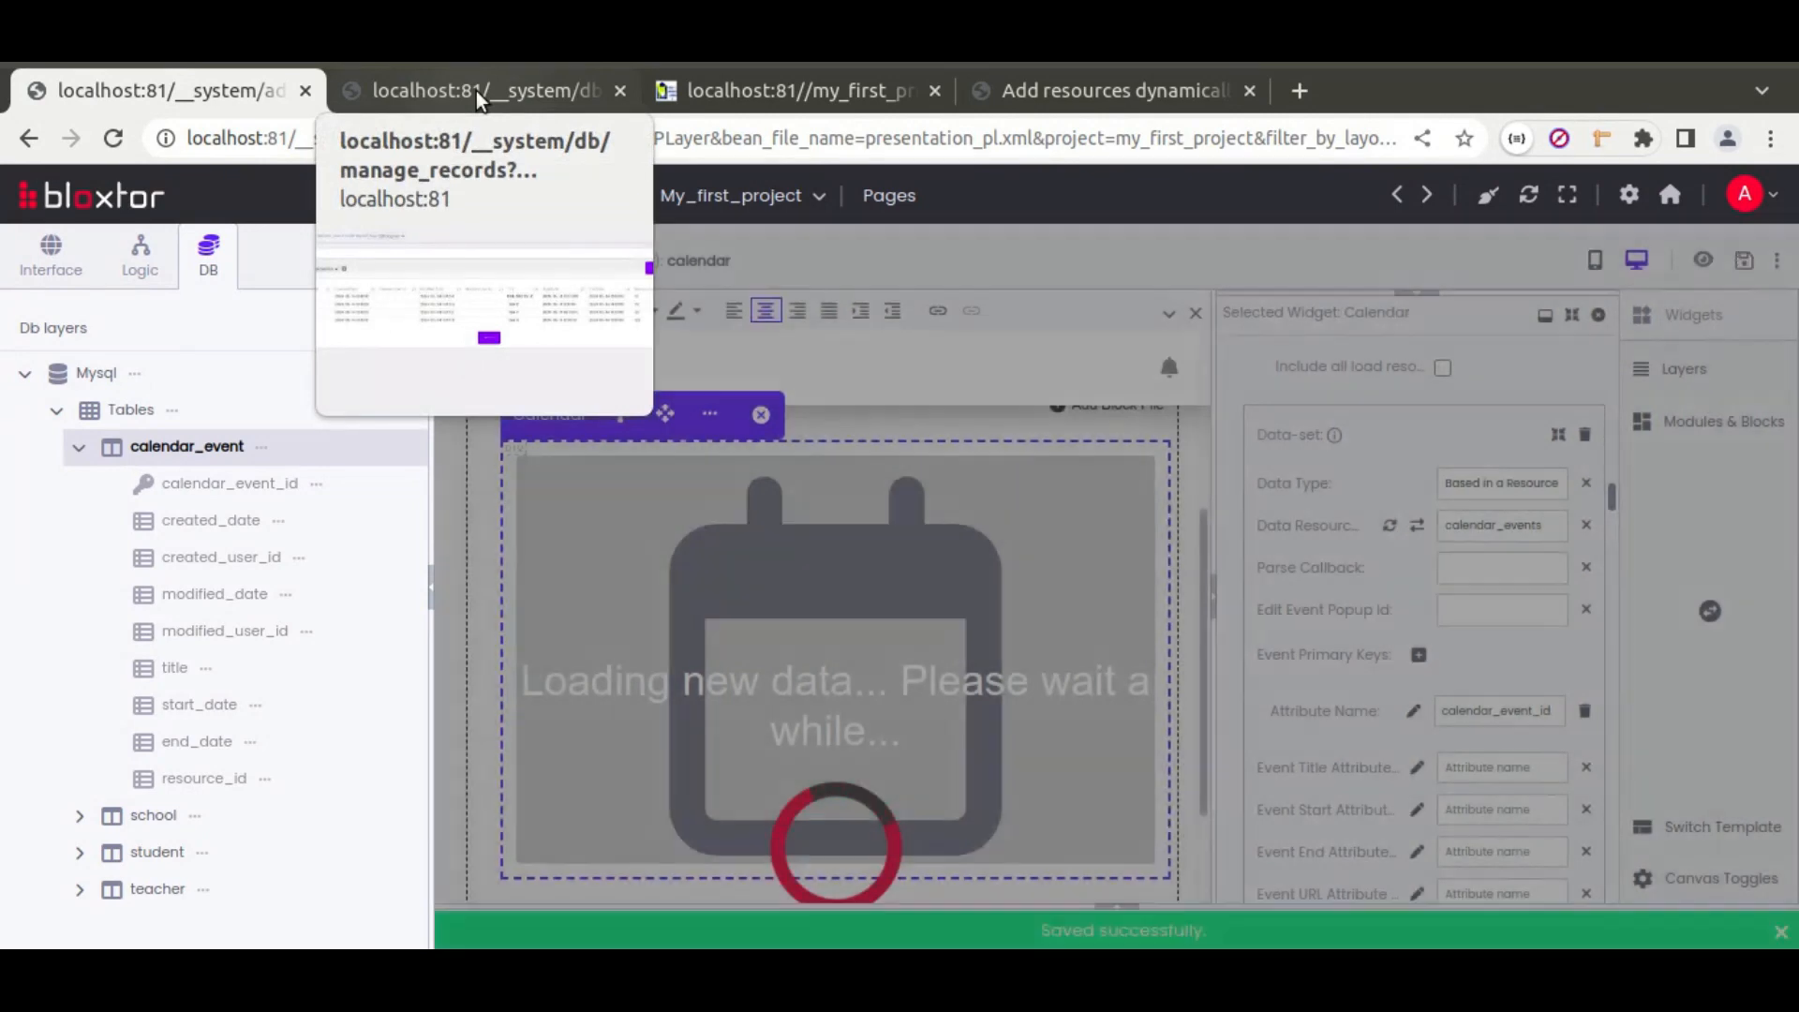
click(476, 92)
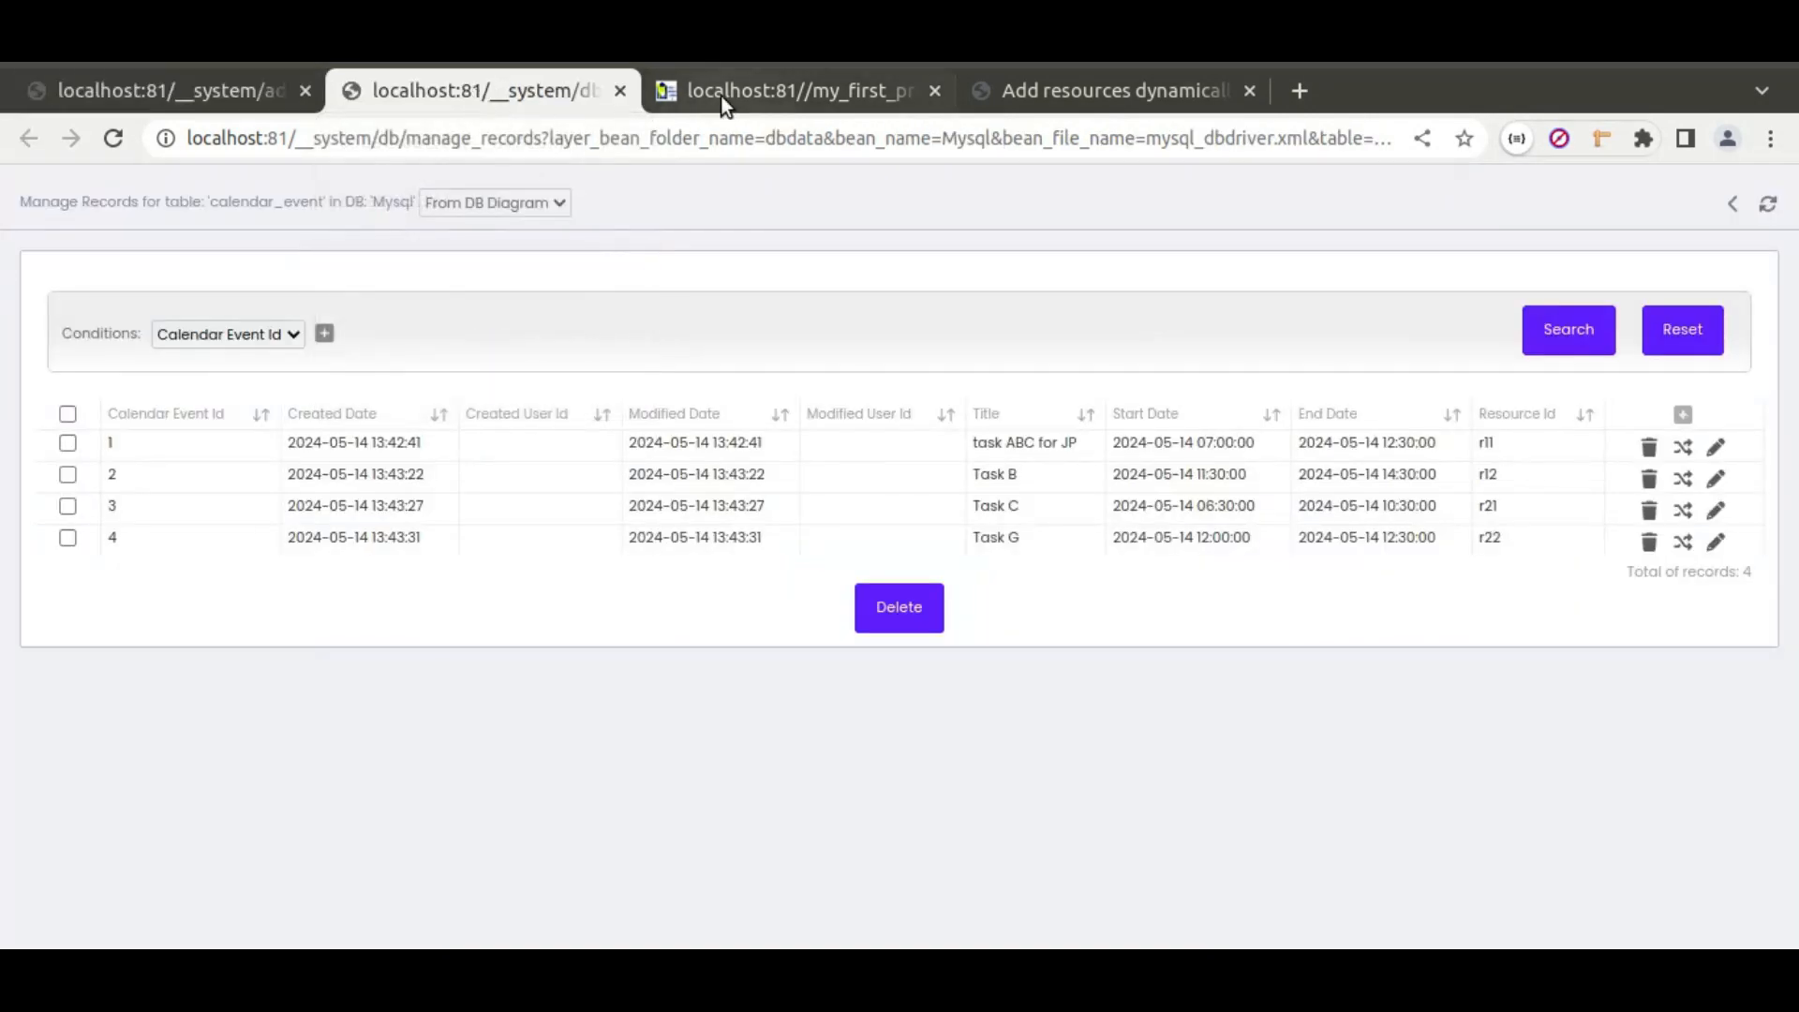
Step: Reload the calendar, move Task B to start at 9:30am, and confirm 09:30:00 in the records
click(722, 95)
click(113, 138)
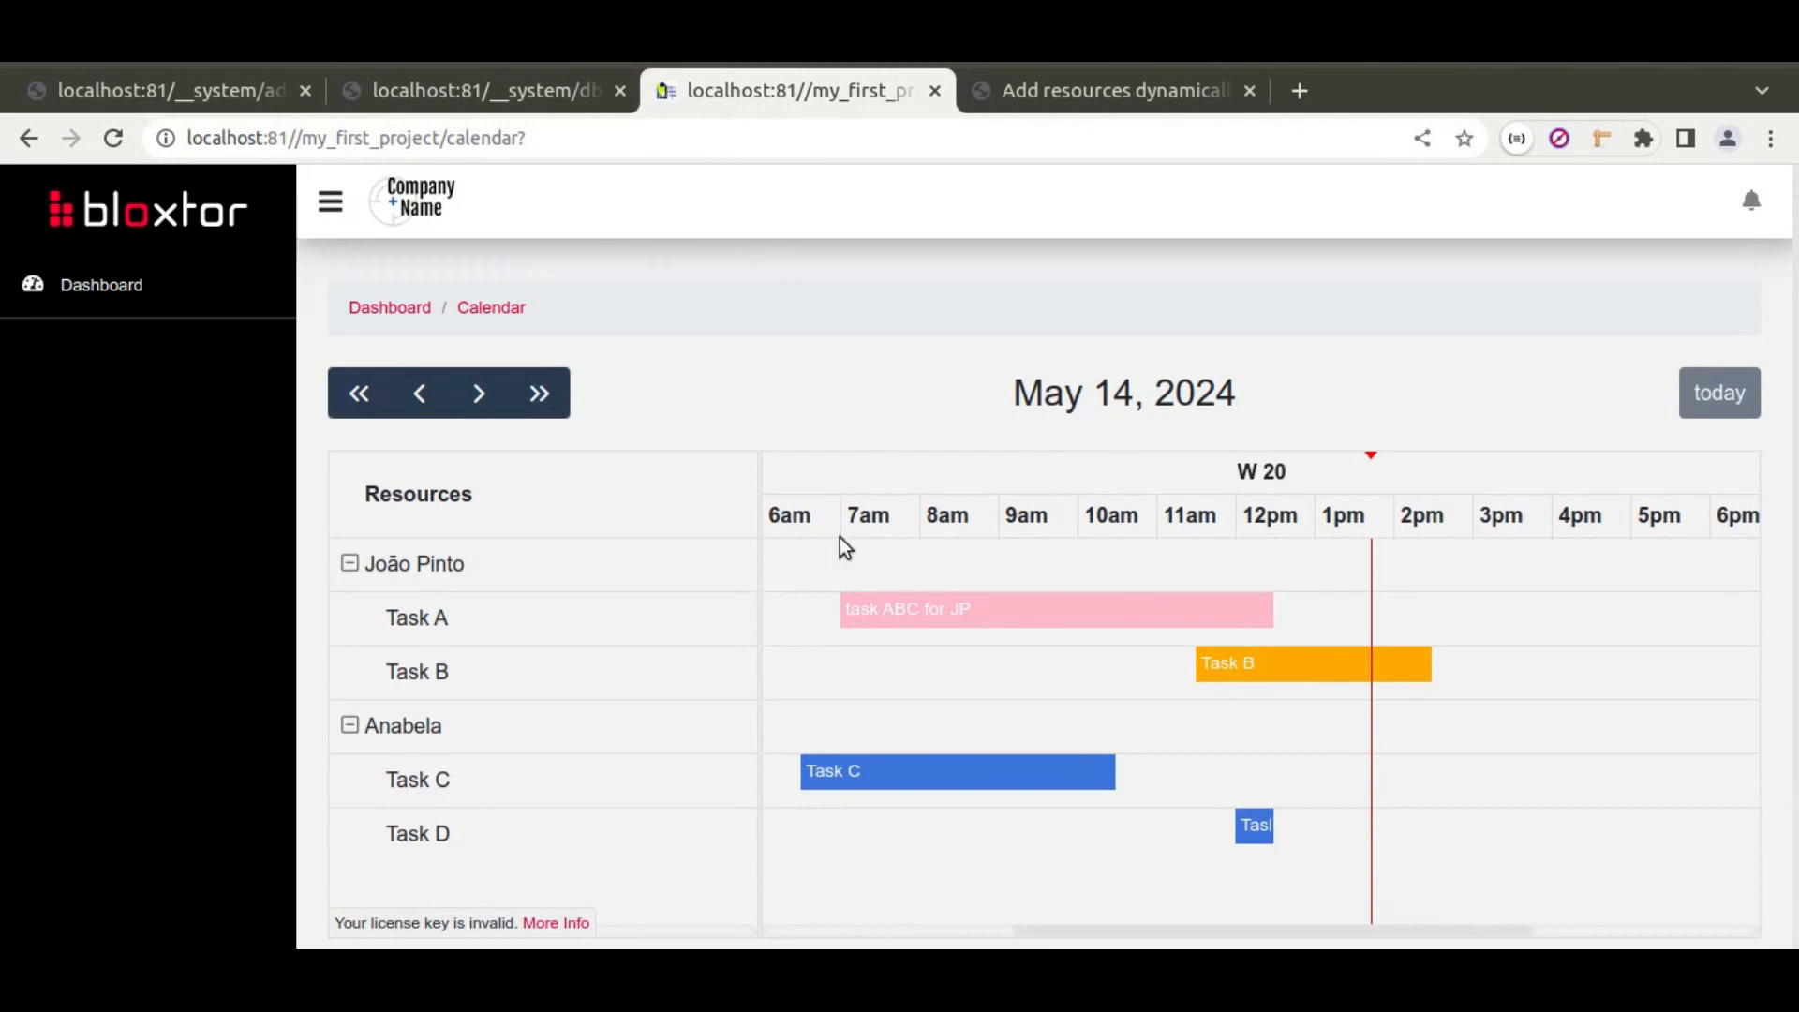
drag(1253, 667, 1128, 671)
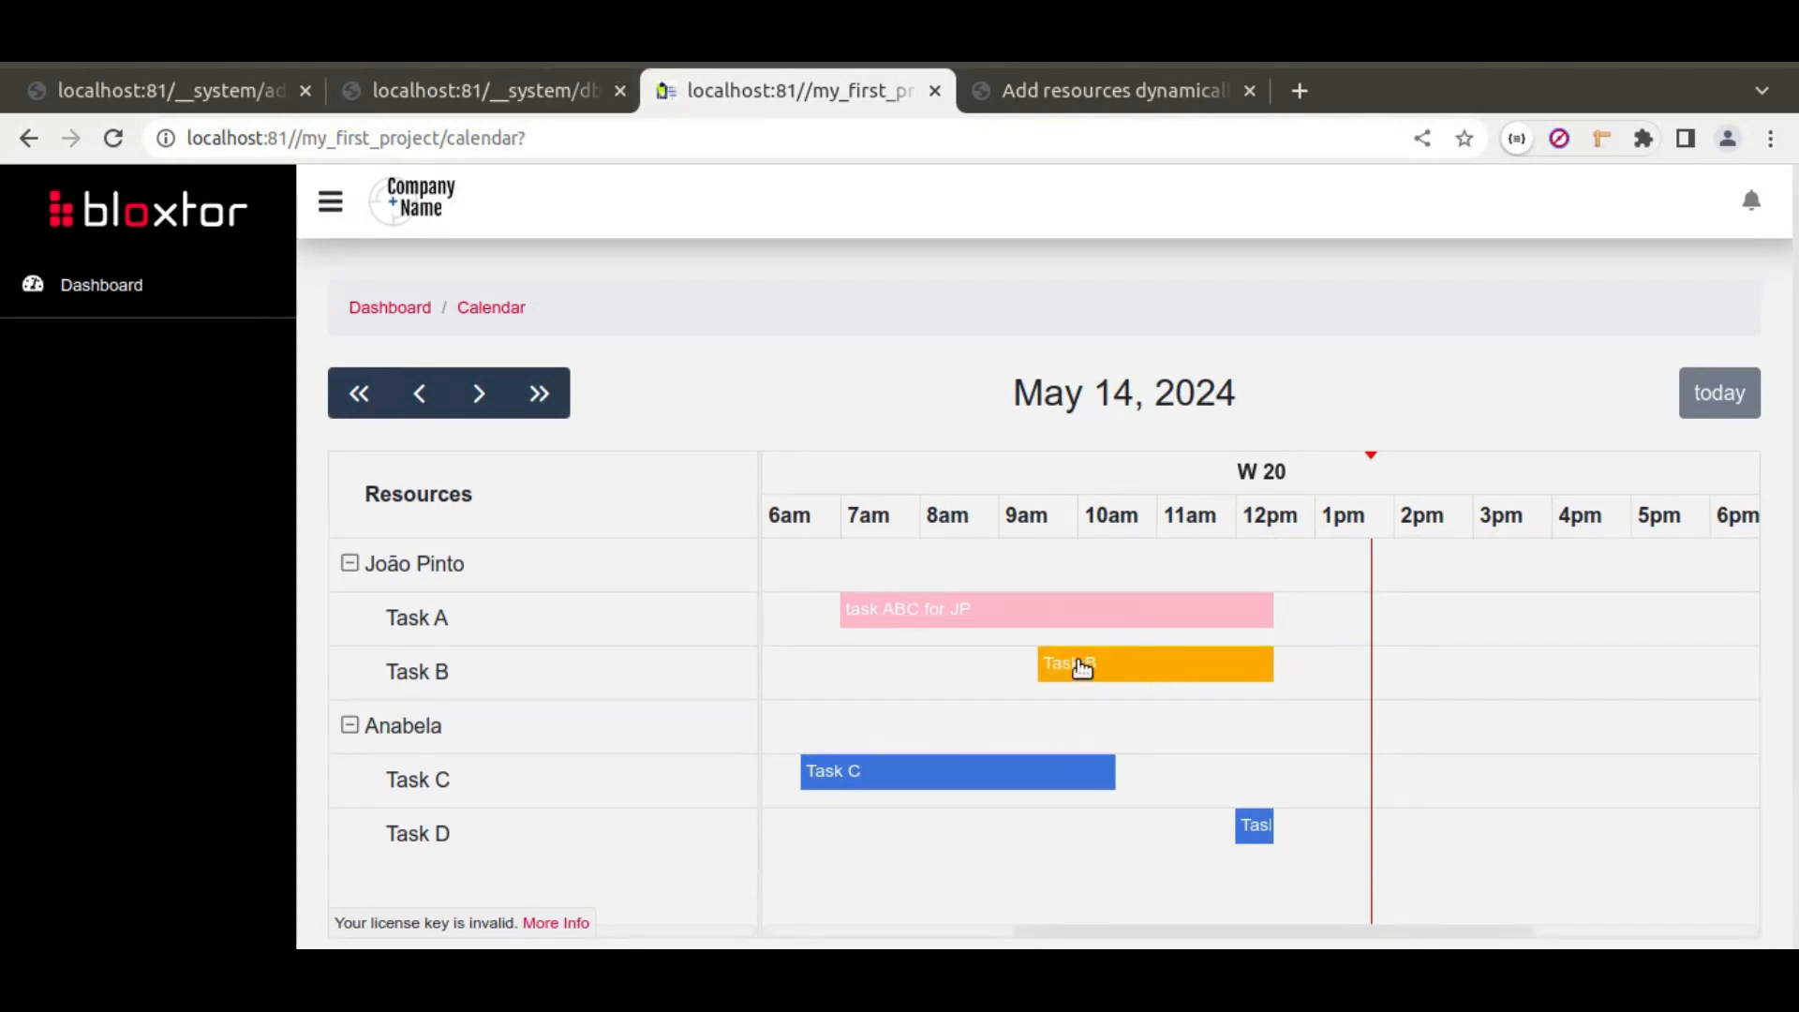
click(524, 92)
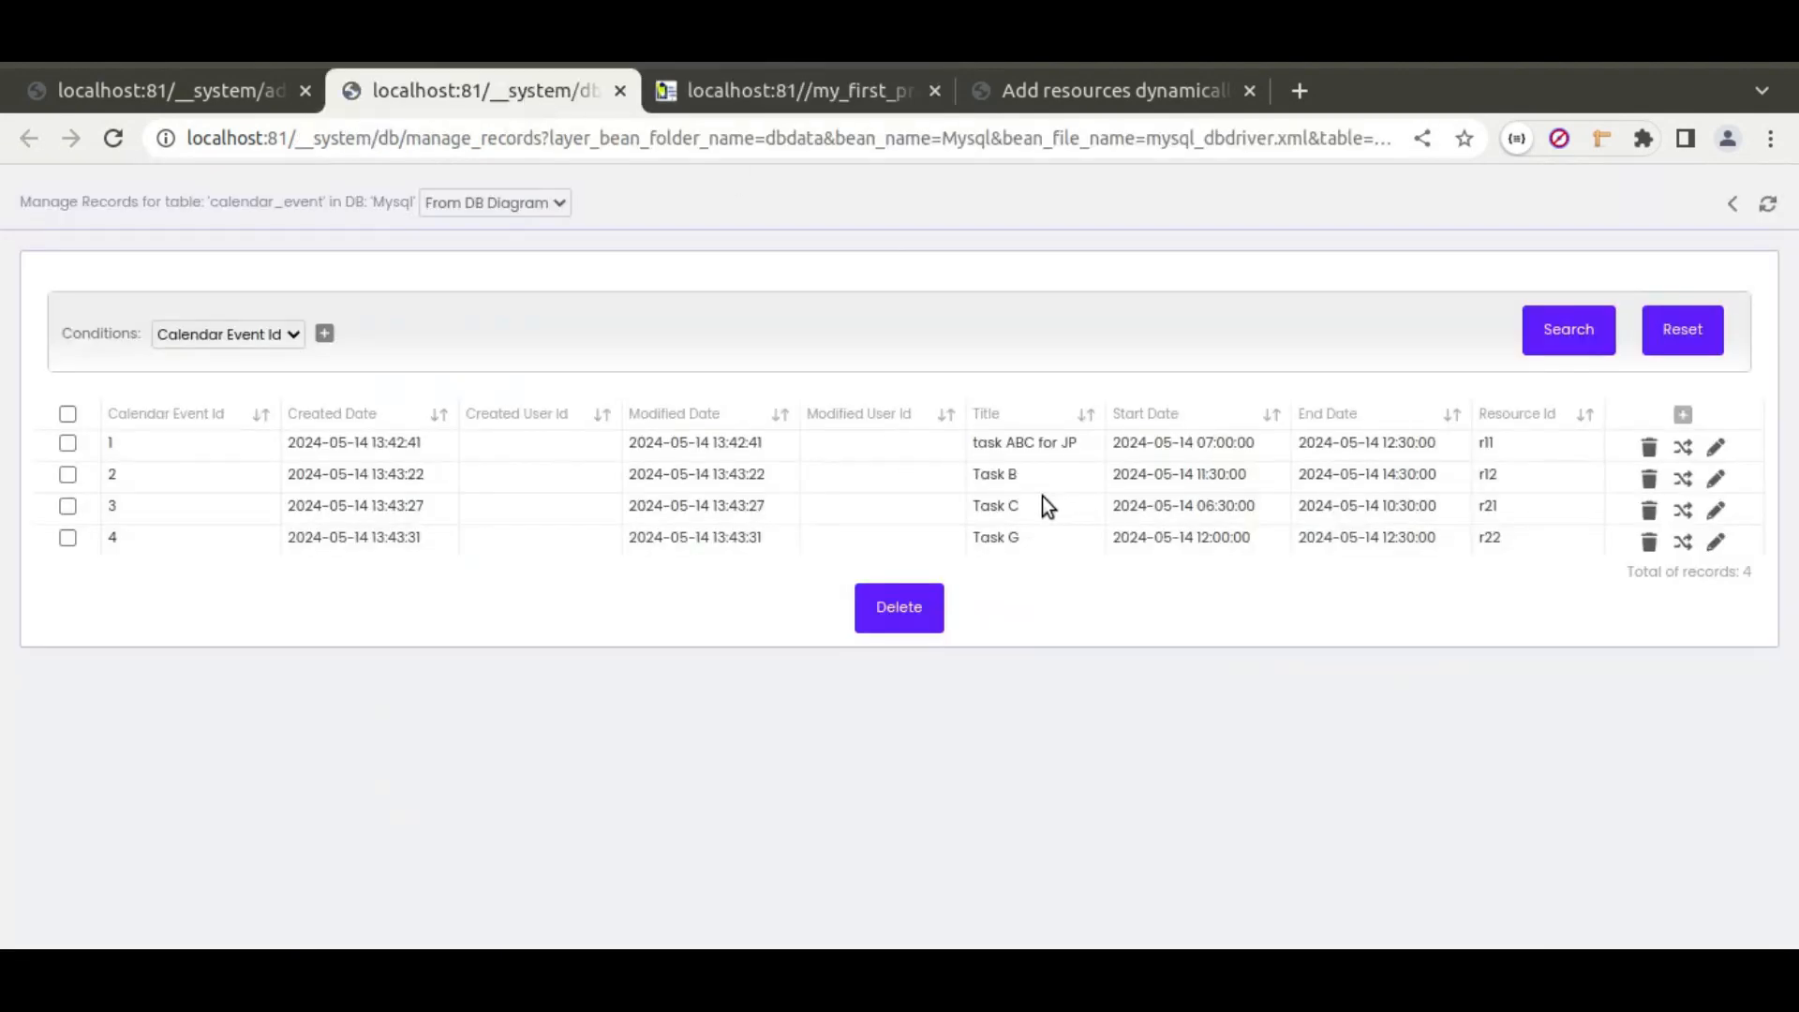
click(726, 93)
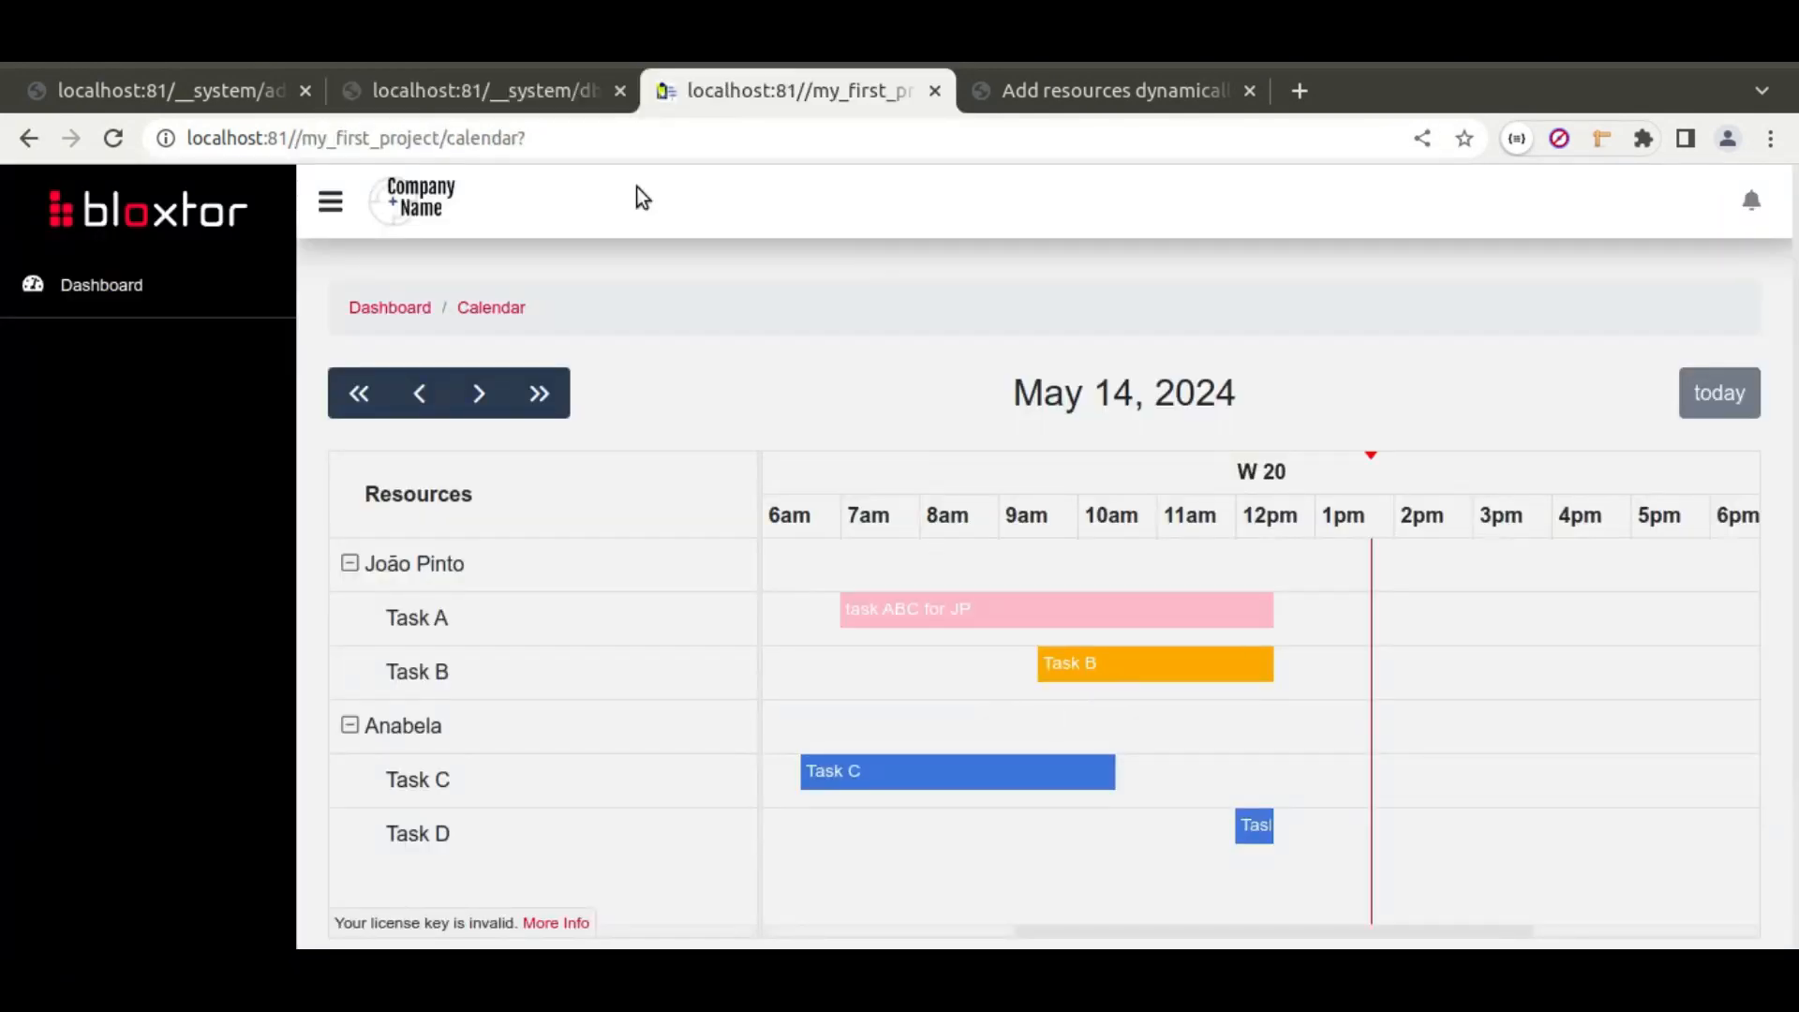
click(555, 108)
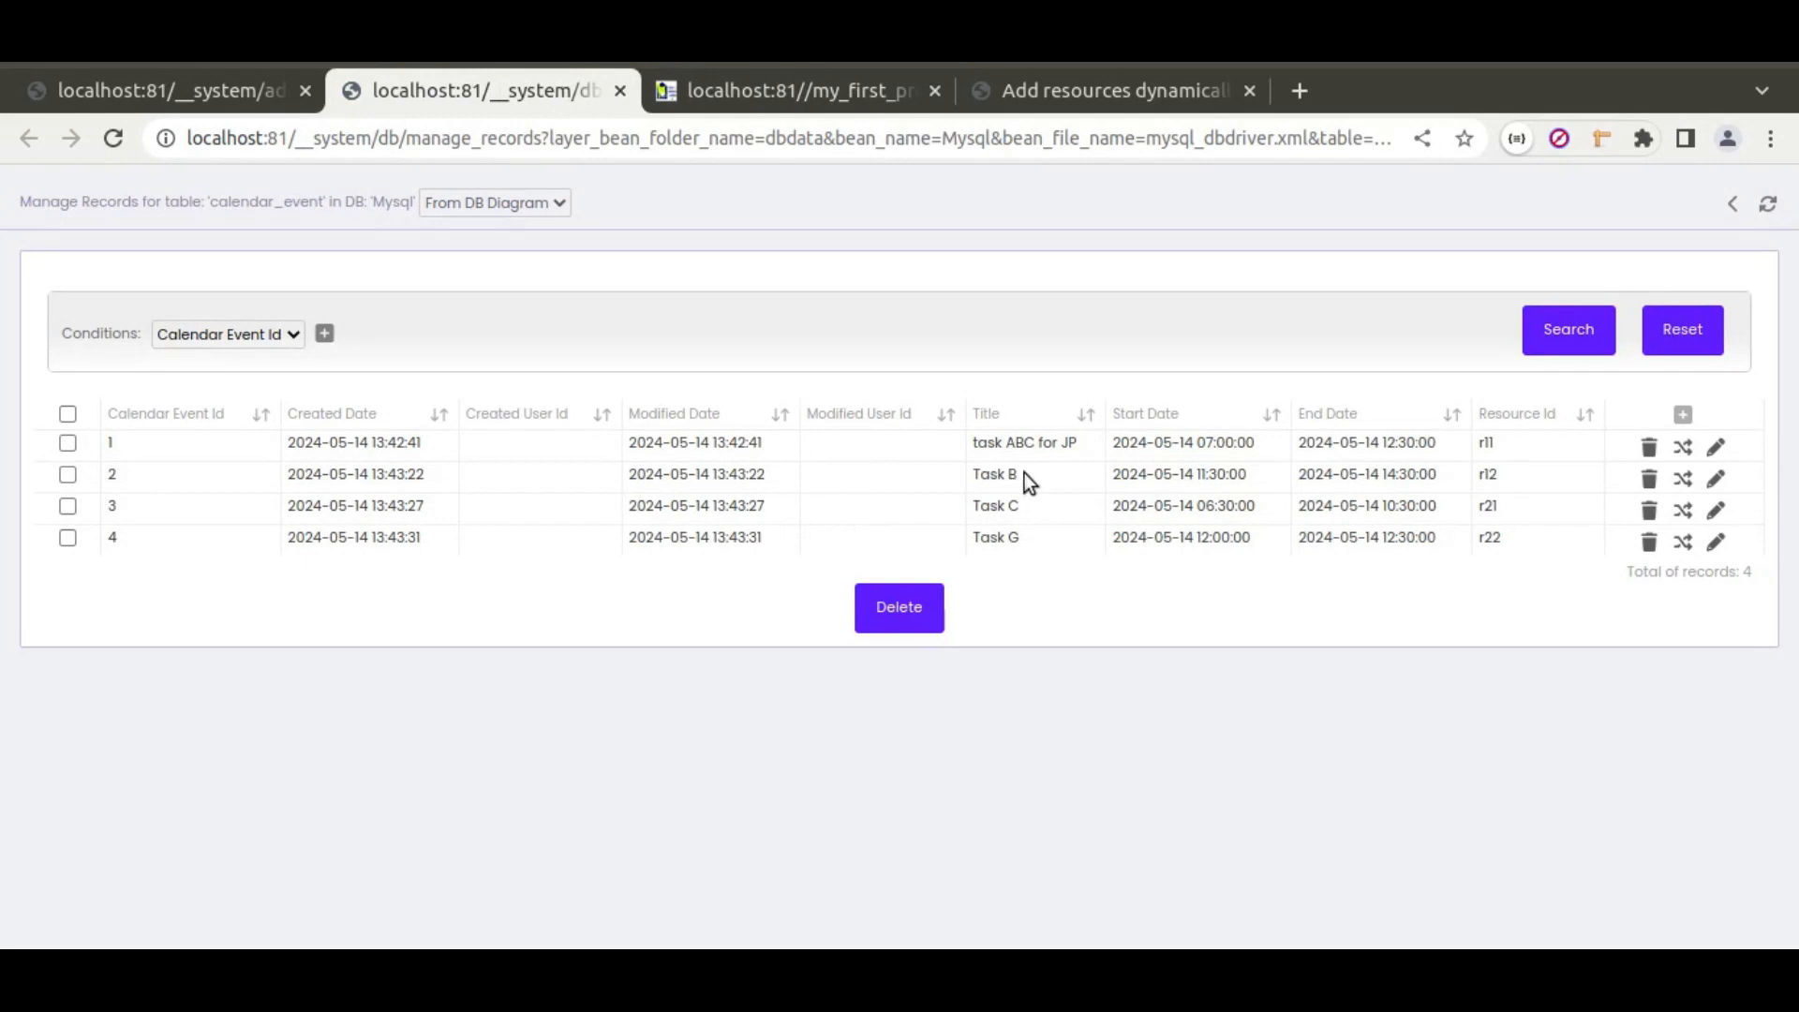
drag(1250, 478, 1198, 475)
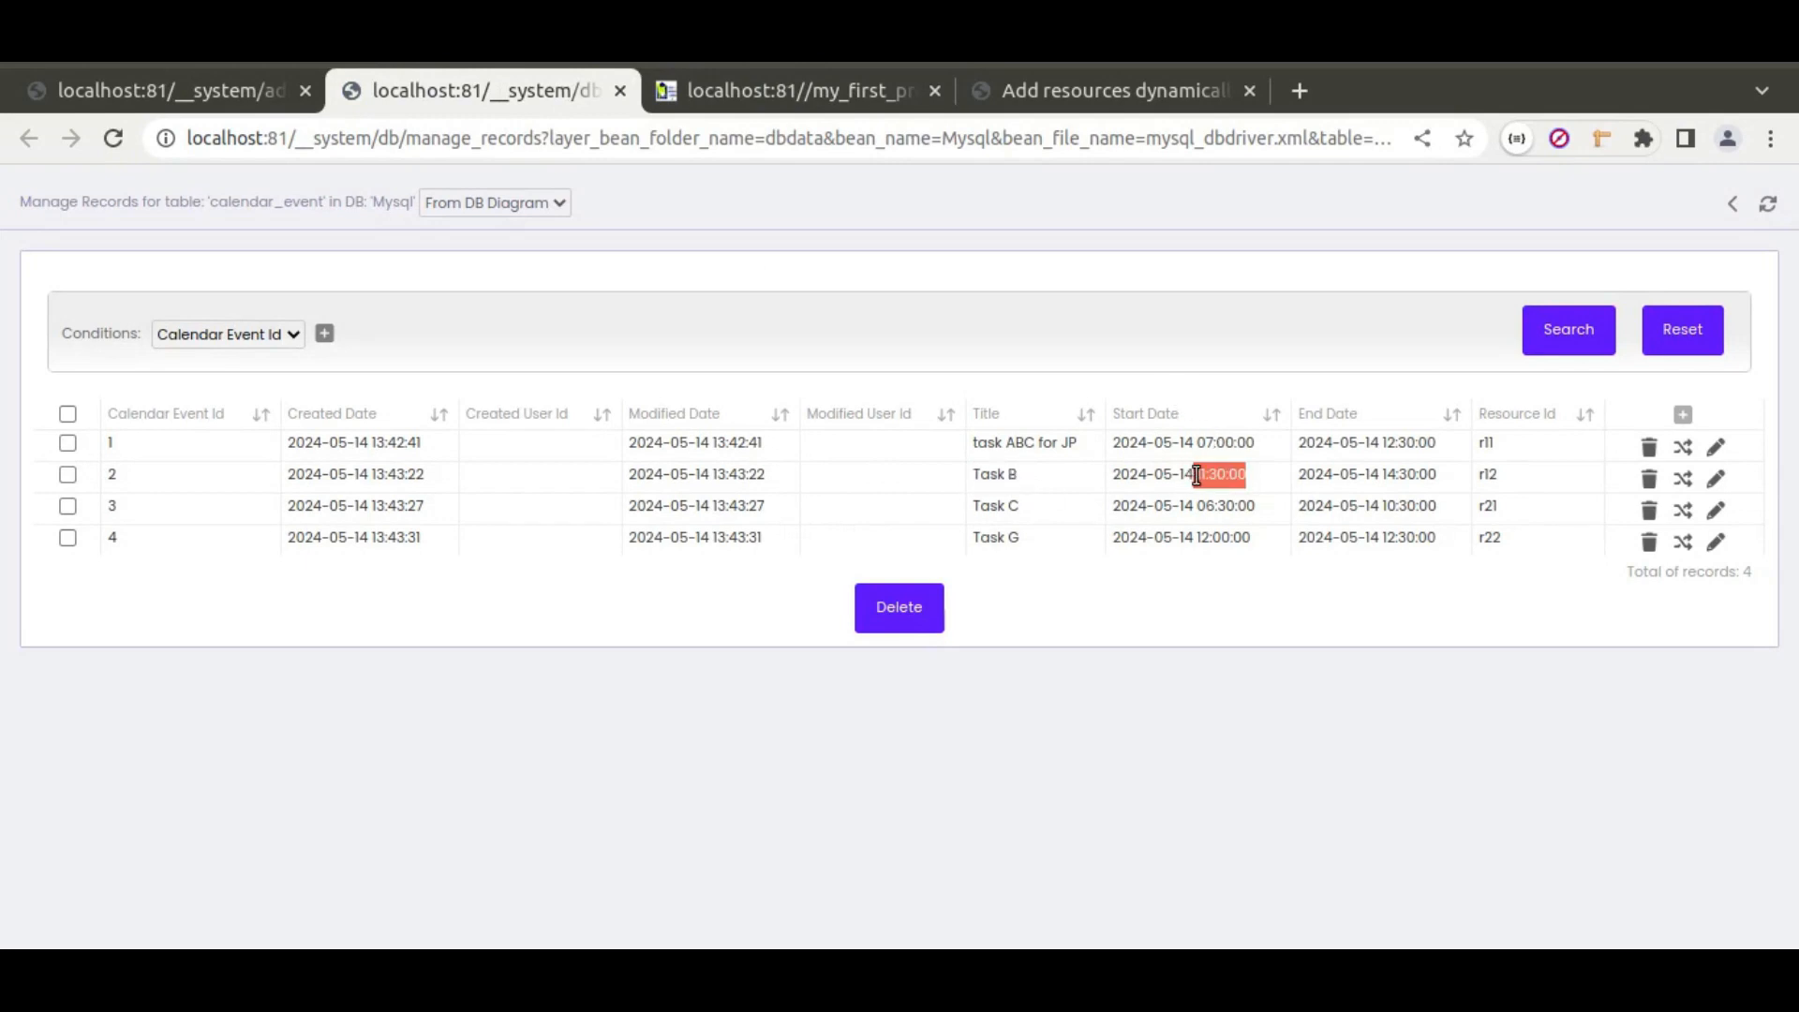
click(1769, 208)
drag(1202, 478, 1255, 478)
Step: Move Task B to about 2pm–5pm, then into the Task A row, verifying each in the records
click(769, 80)
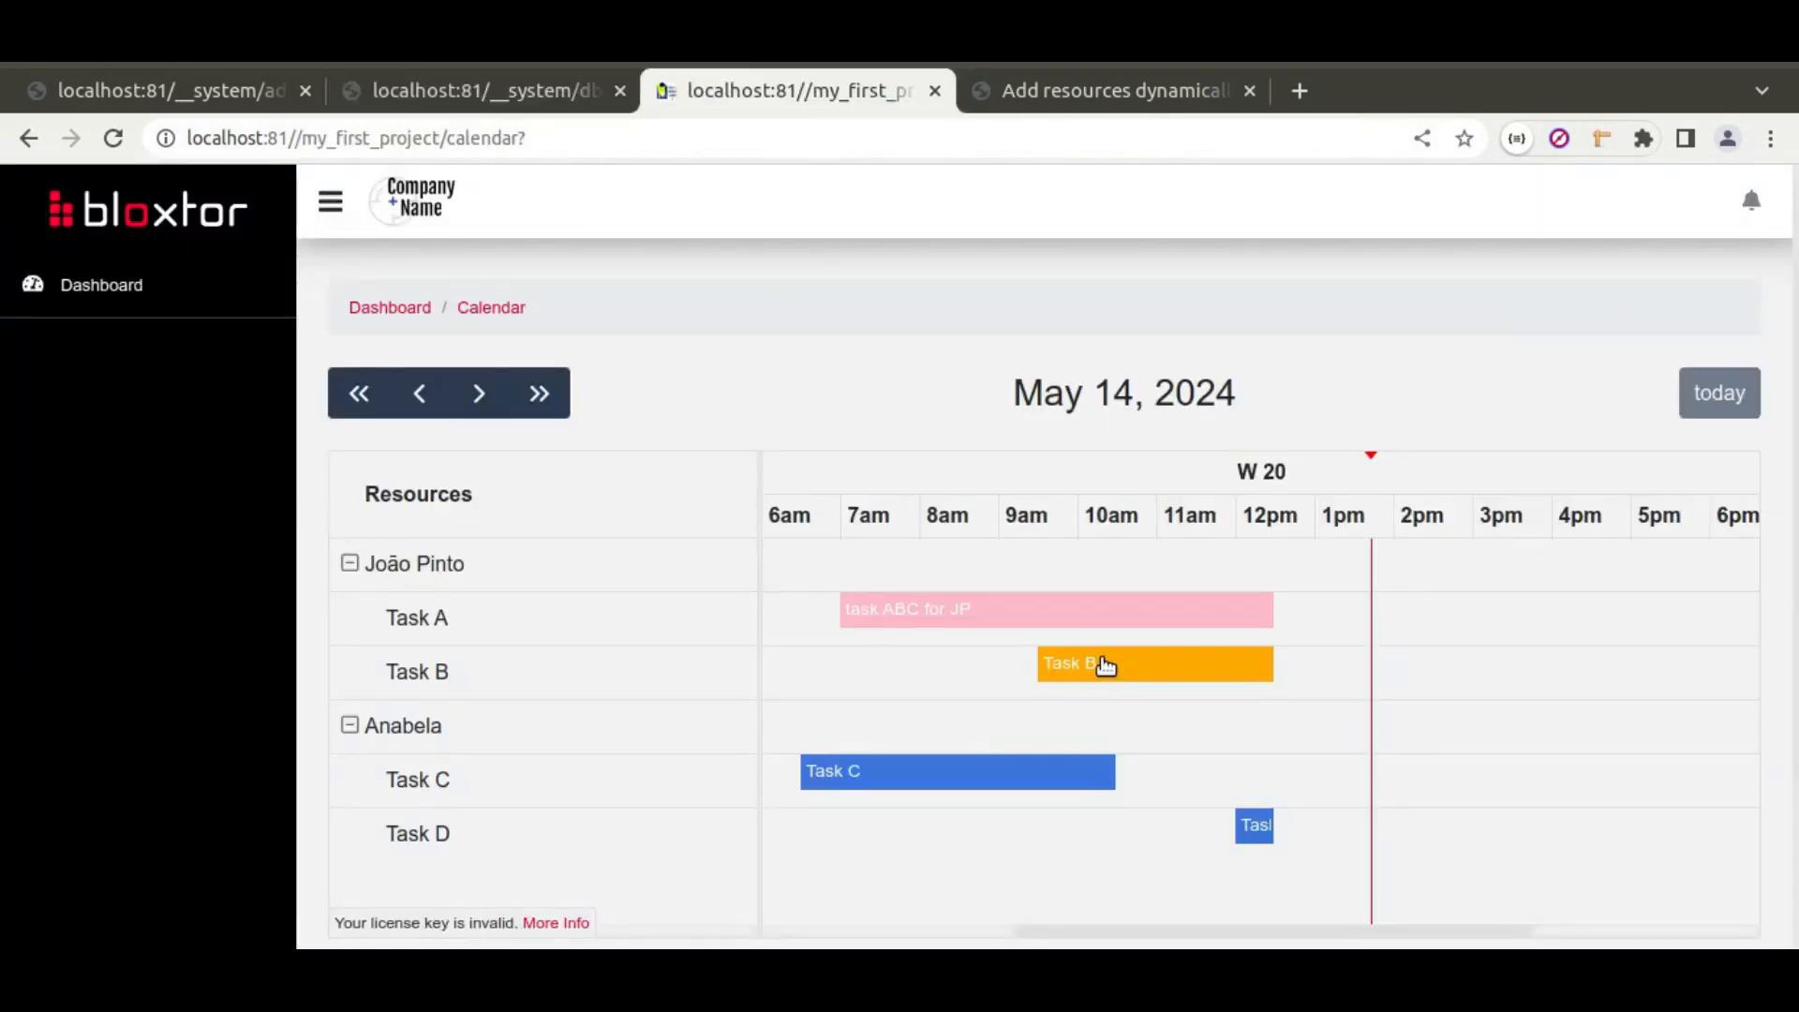
drag(1303, 665, 1464, 653)
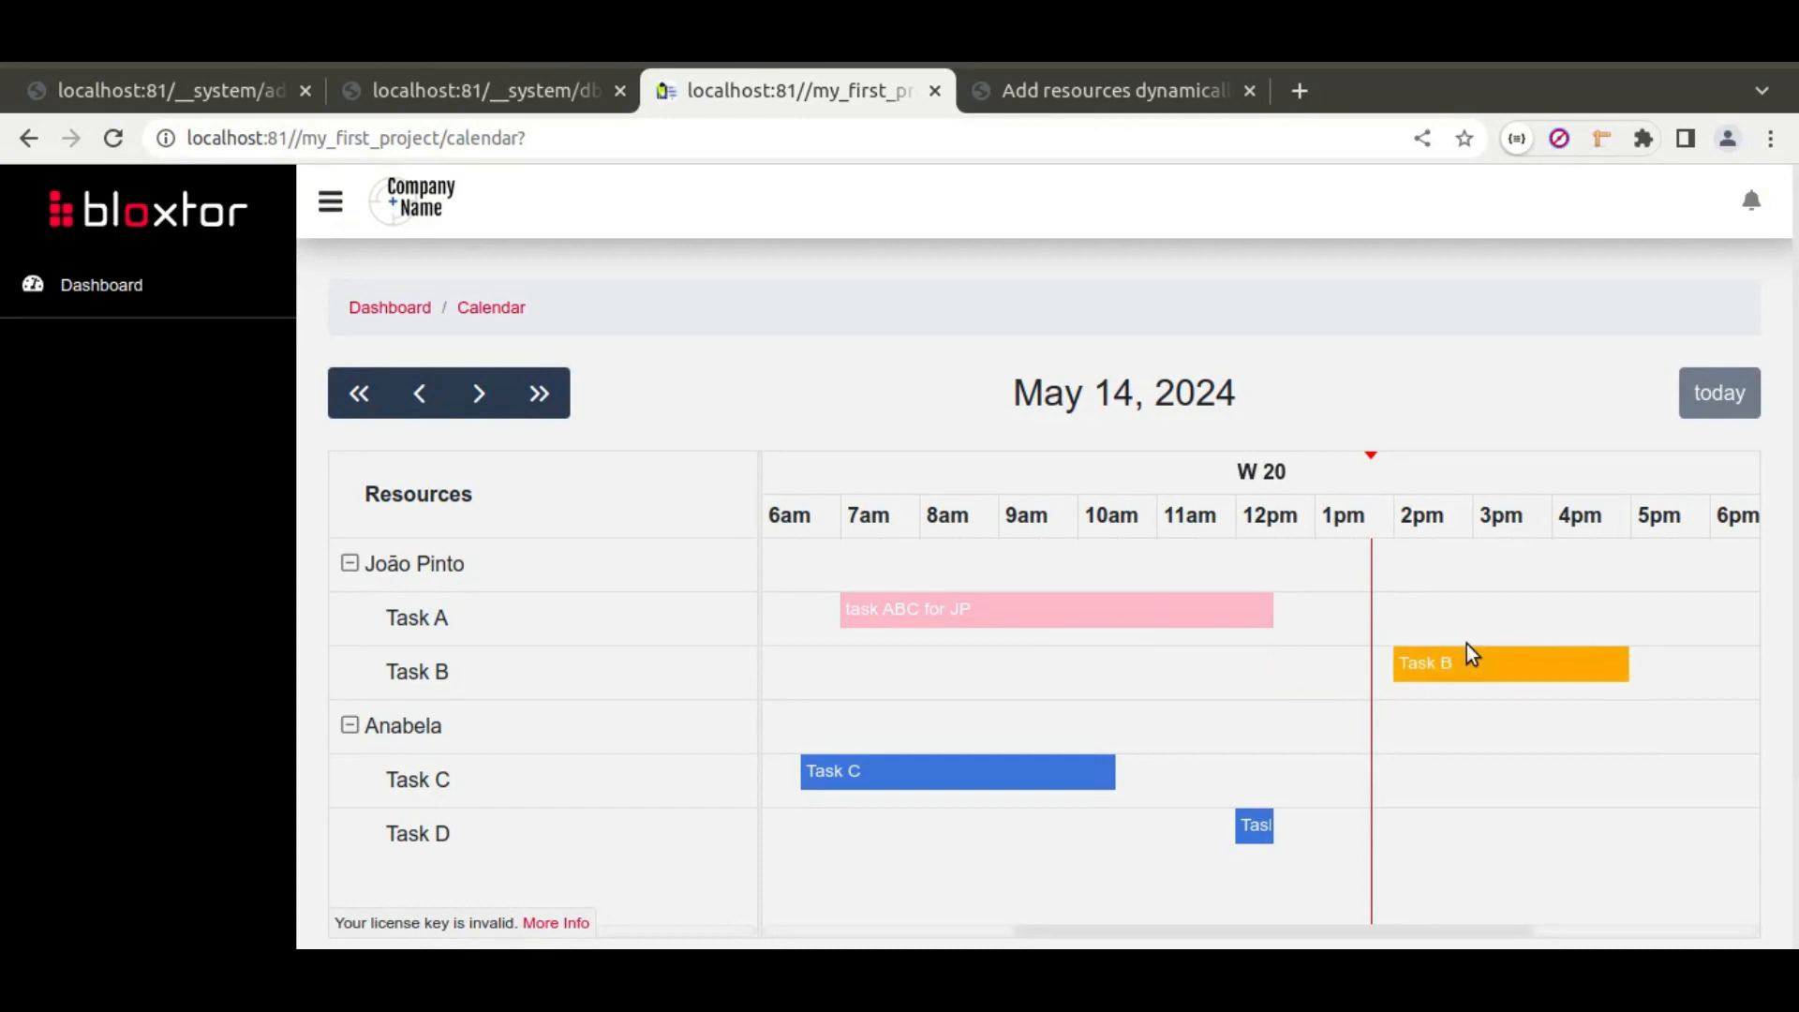
click(506, 79)
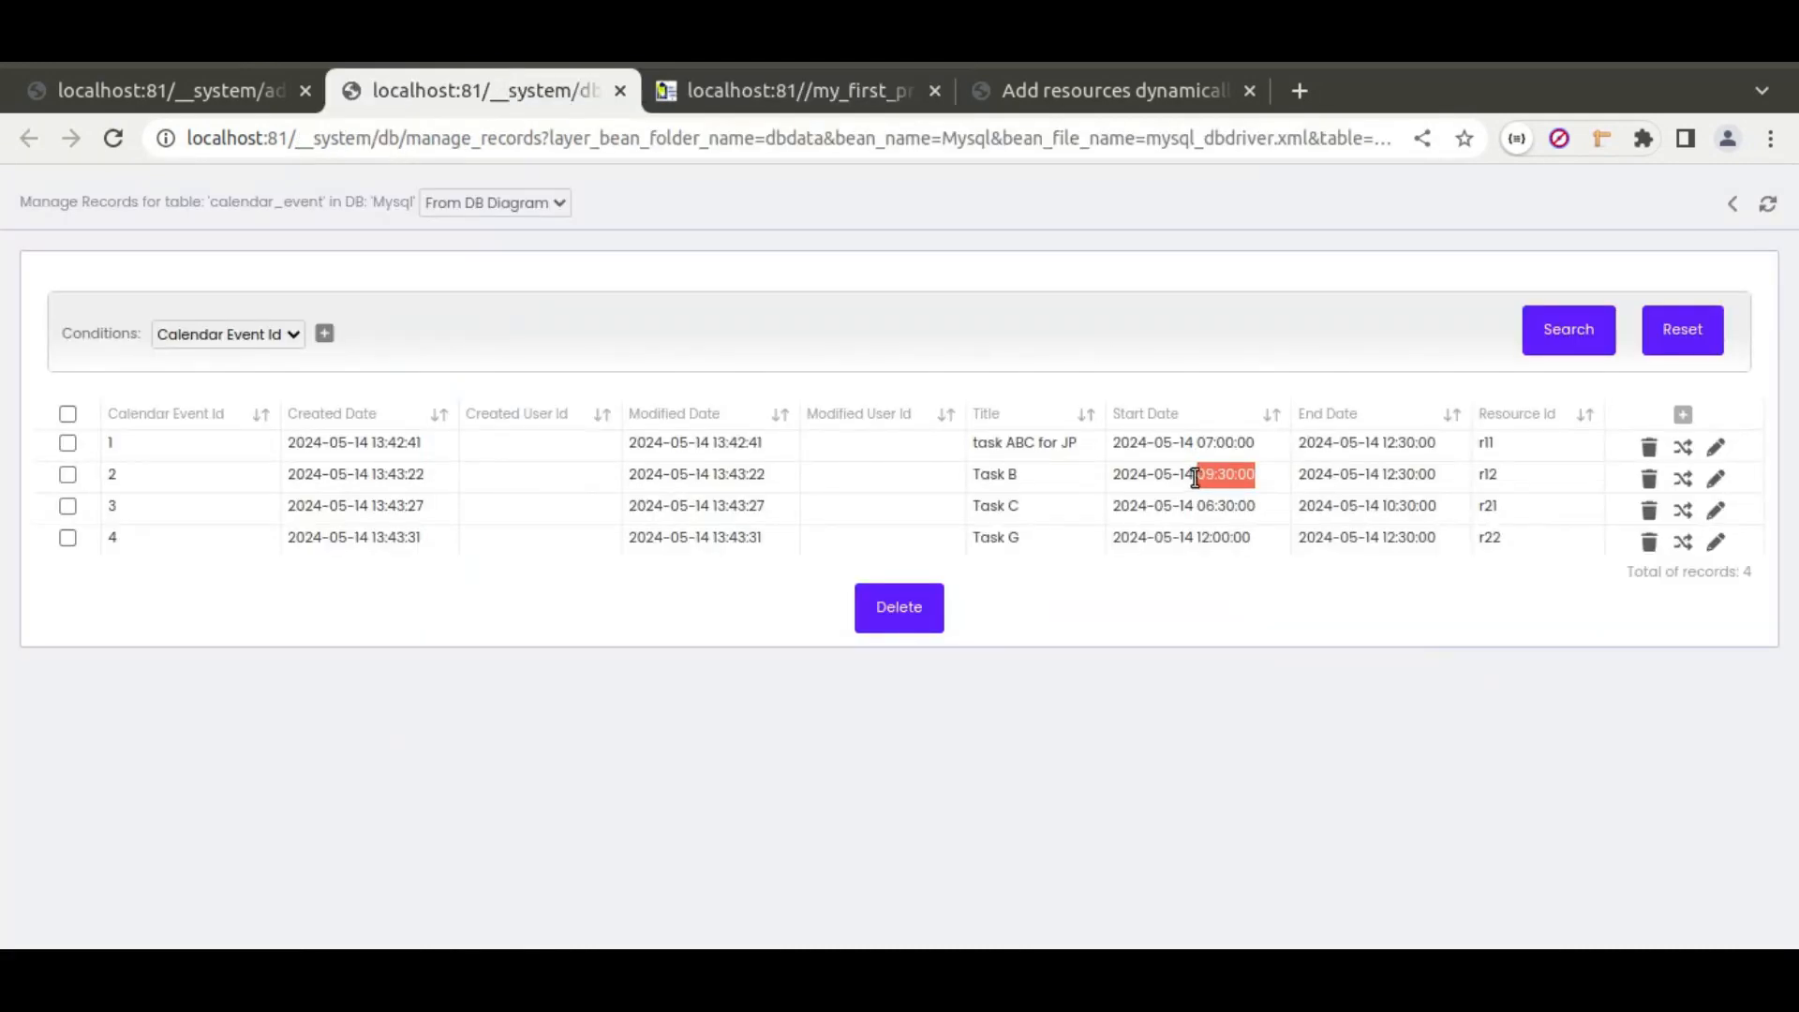
click(1768, 203)
drag(1200, 475, 1242, 476)
click(747, 88)
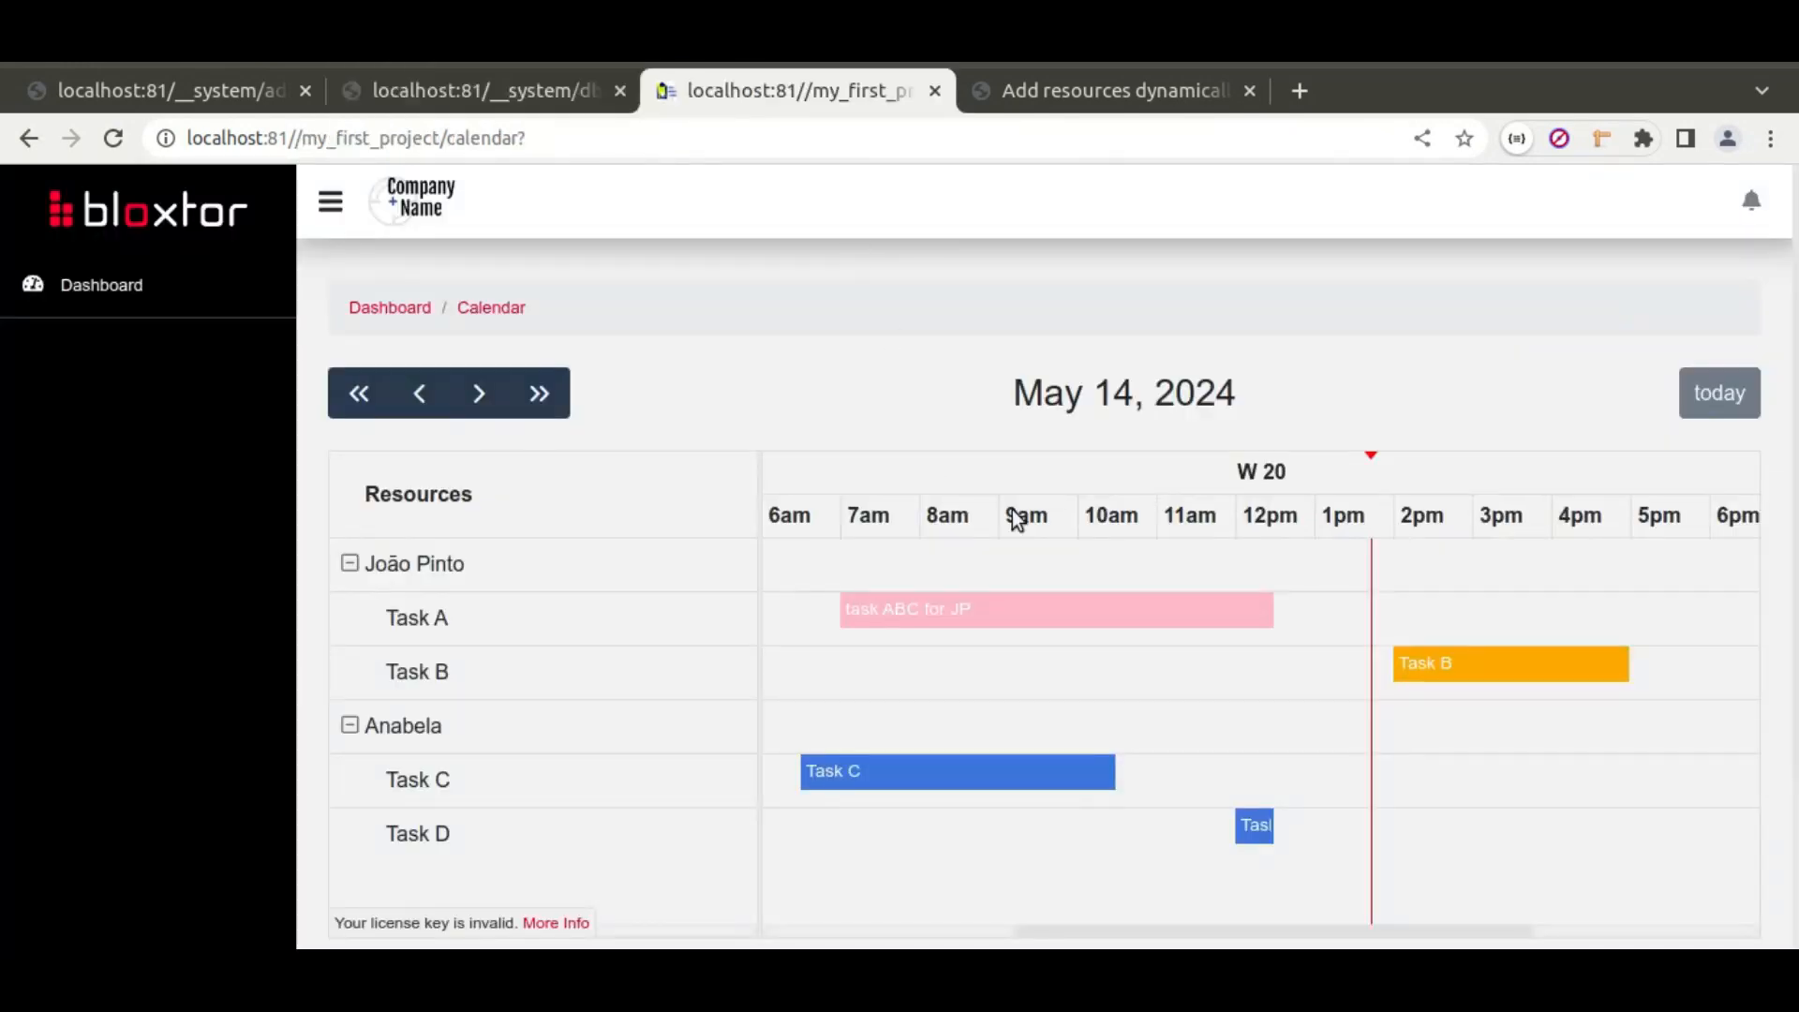
drag(1472, 648, 1467, 619)
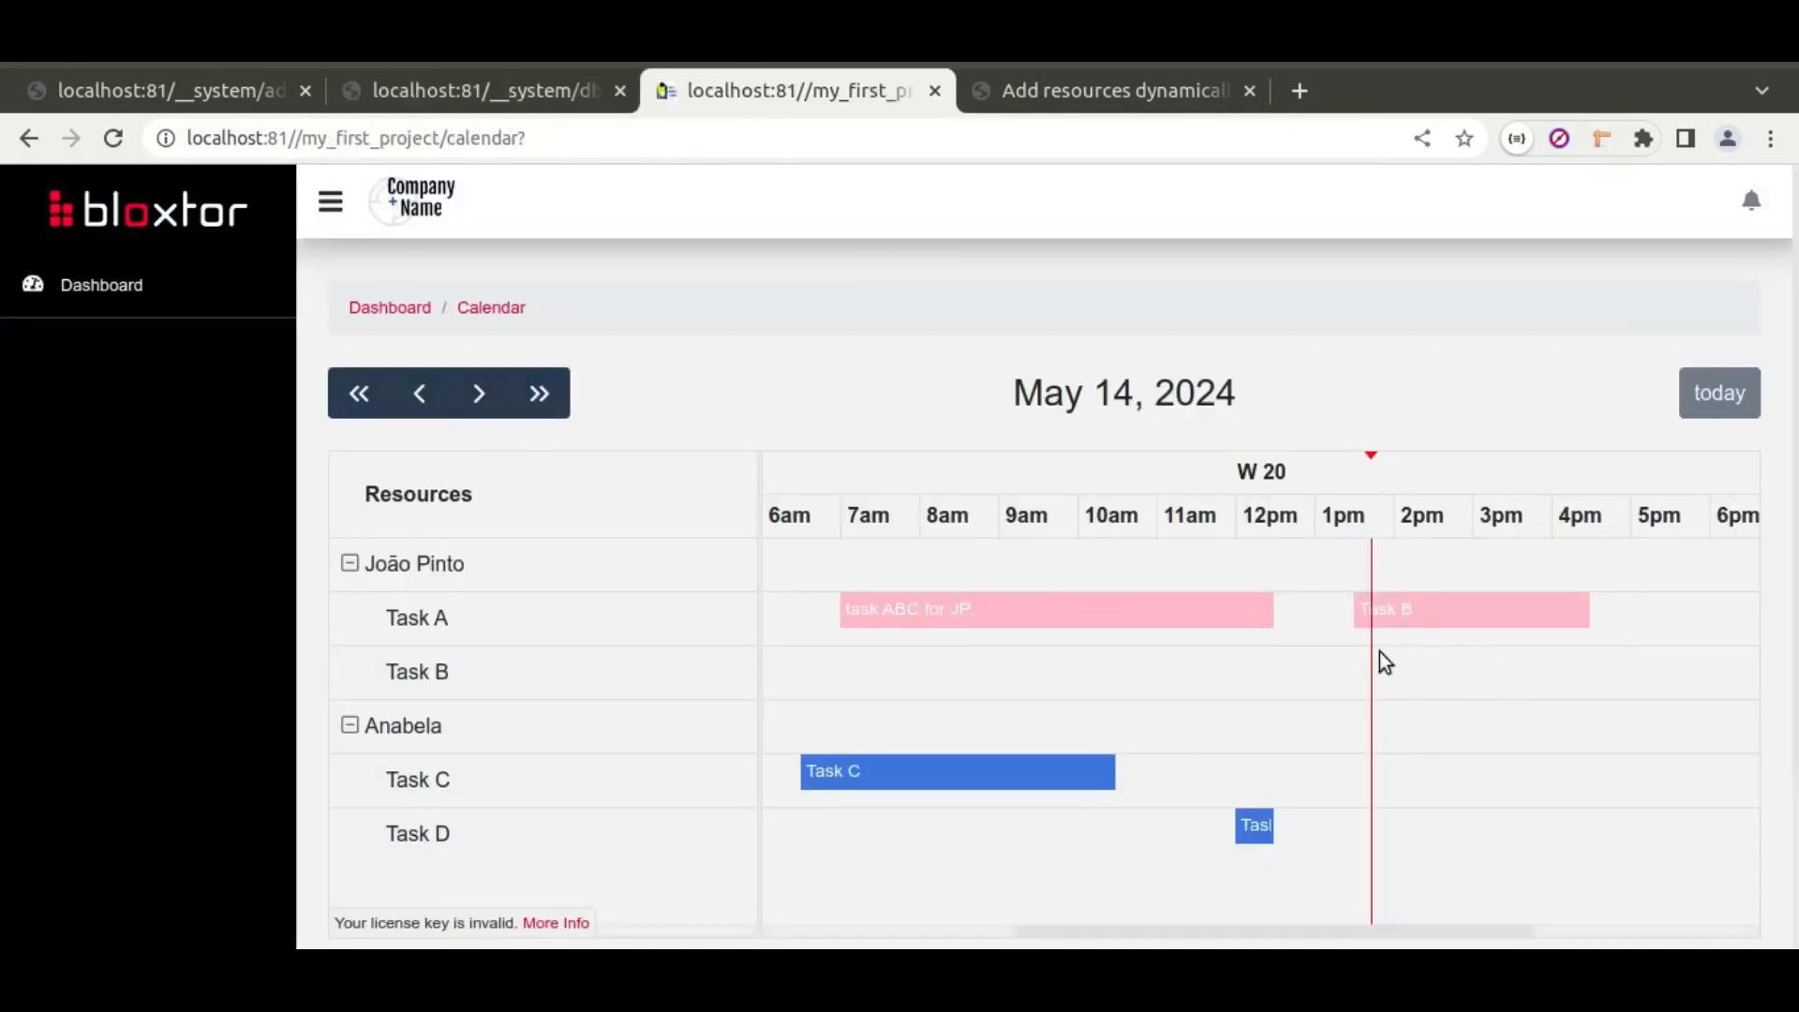
click(527, 105)
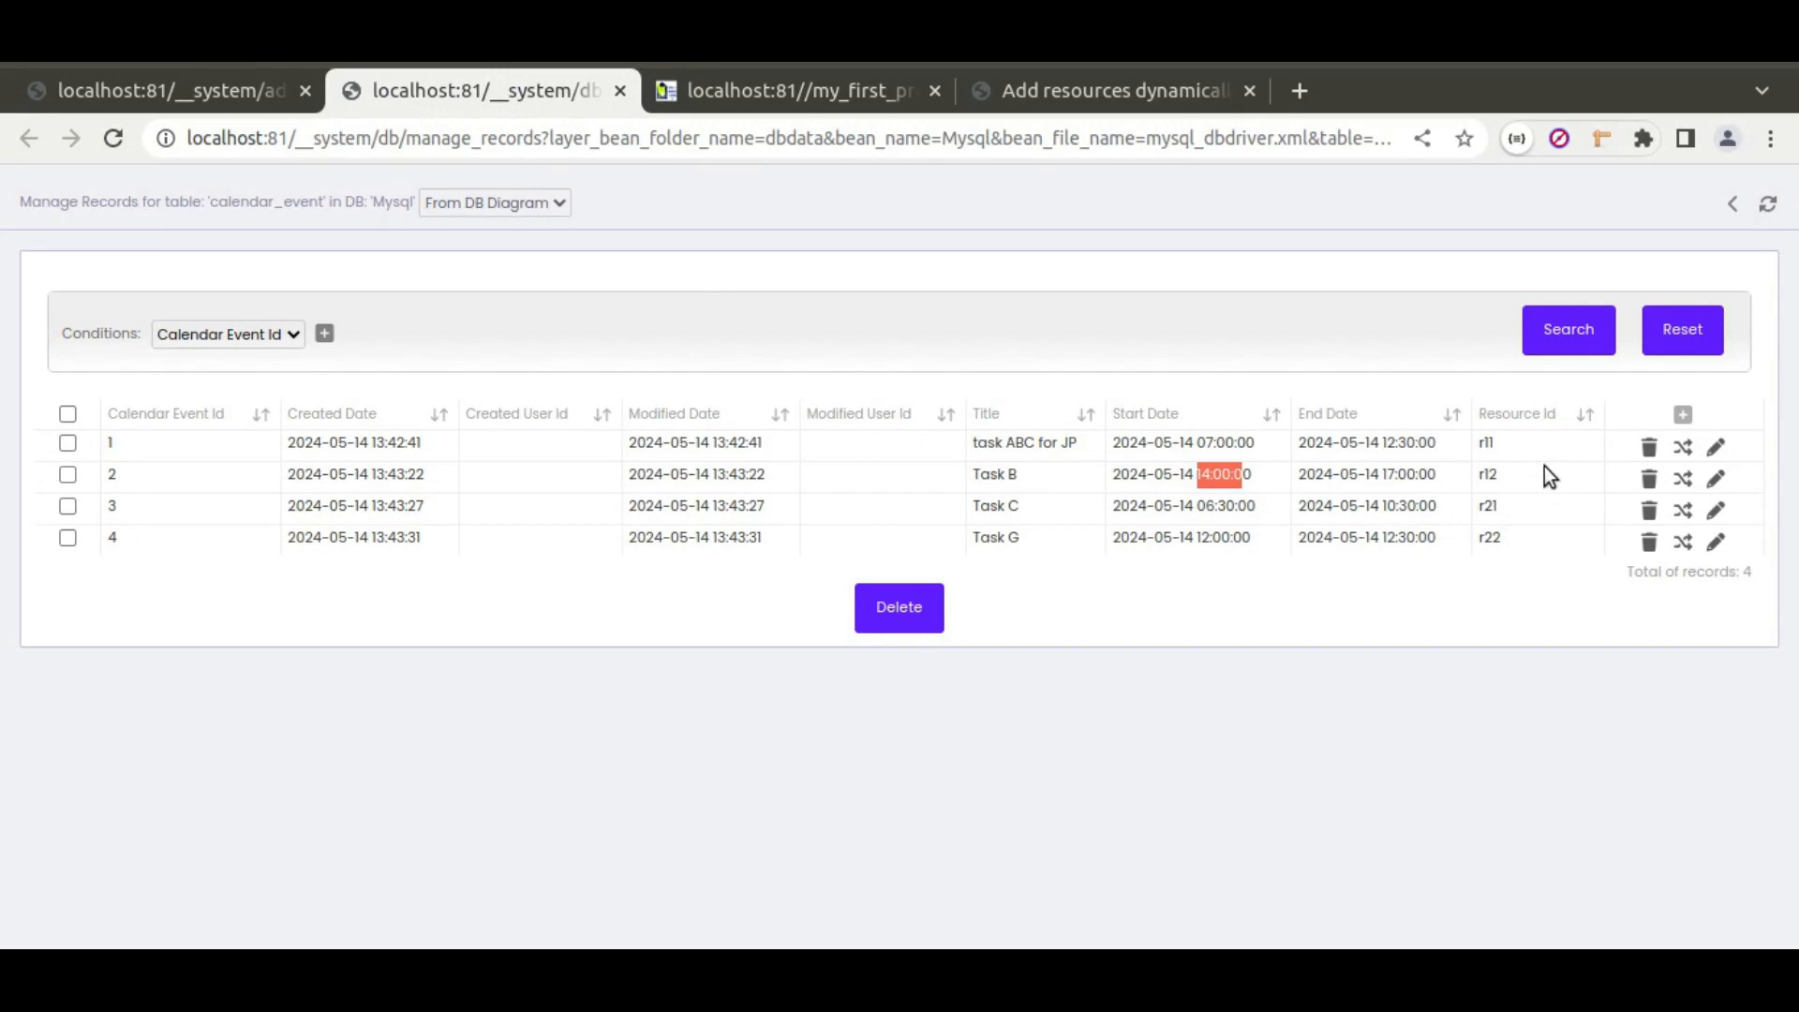
click(1768, 203)
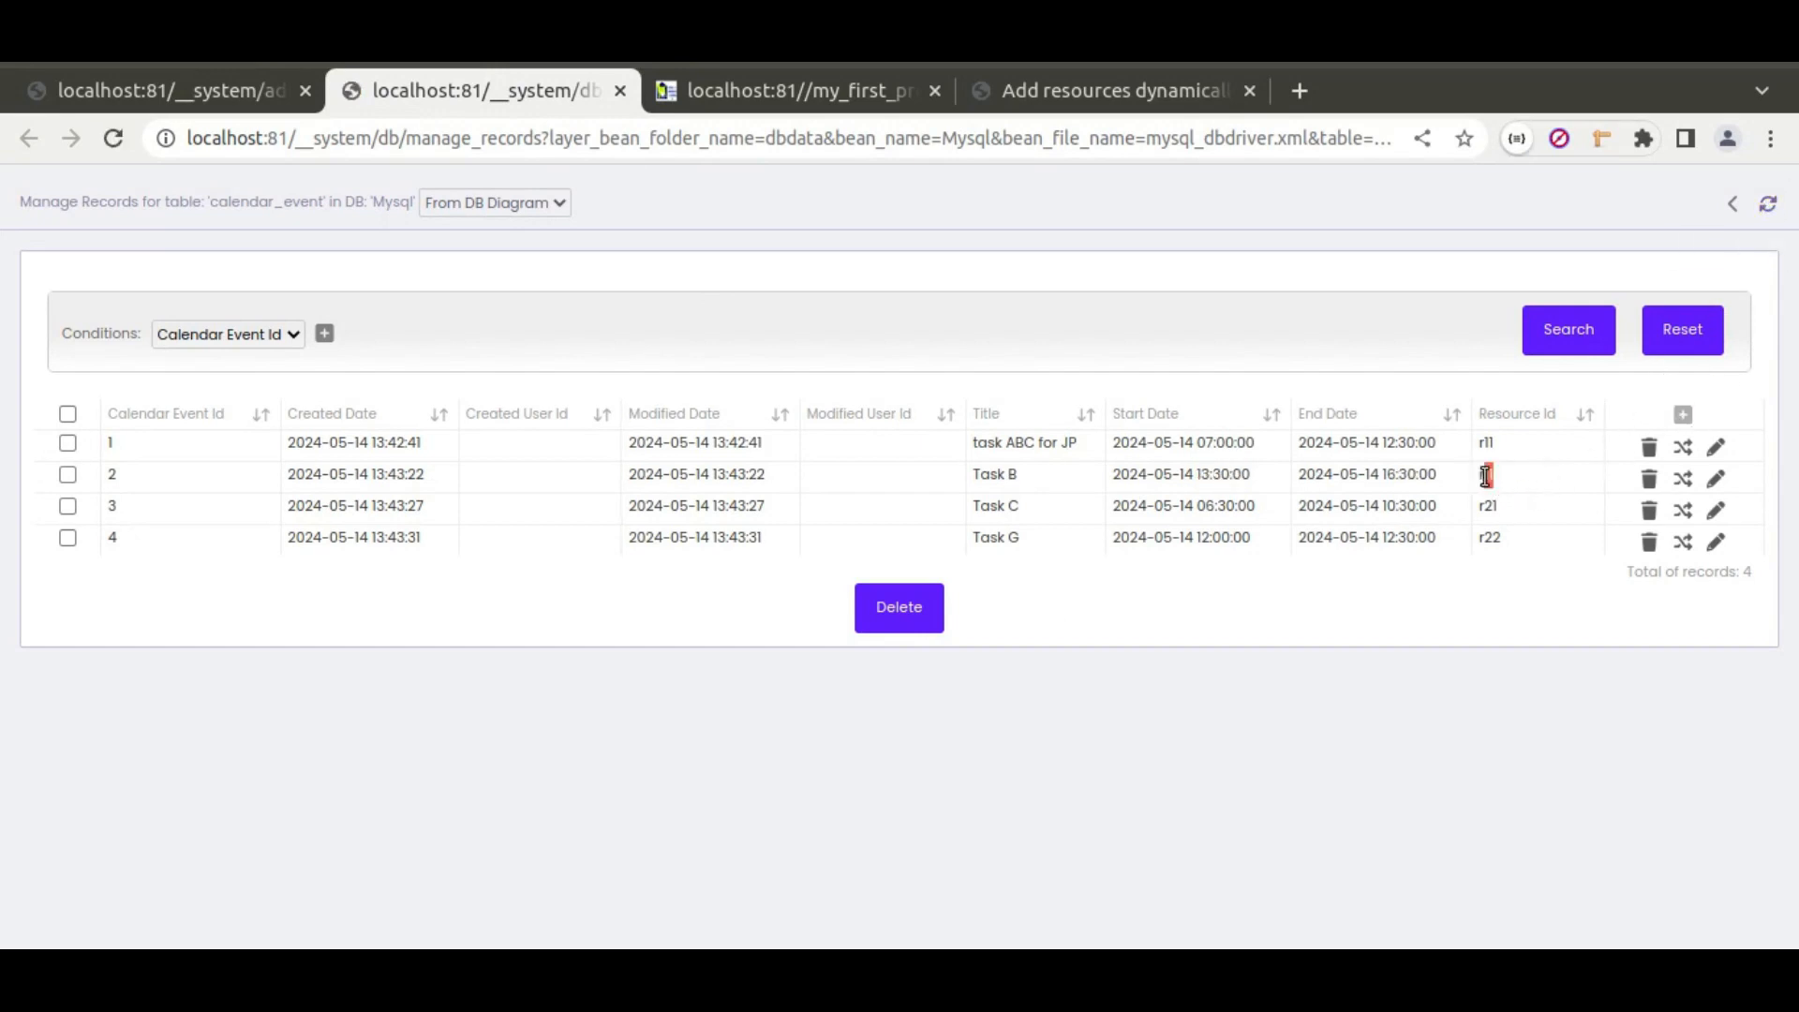
Step: Move Task B to 11am–2pm on the group header, then into the Task C row
click(810, 91)
drag(1483, 626, 1309, 583)
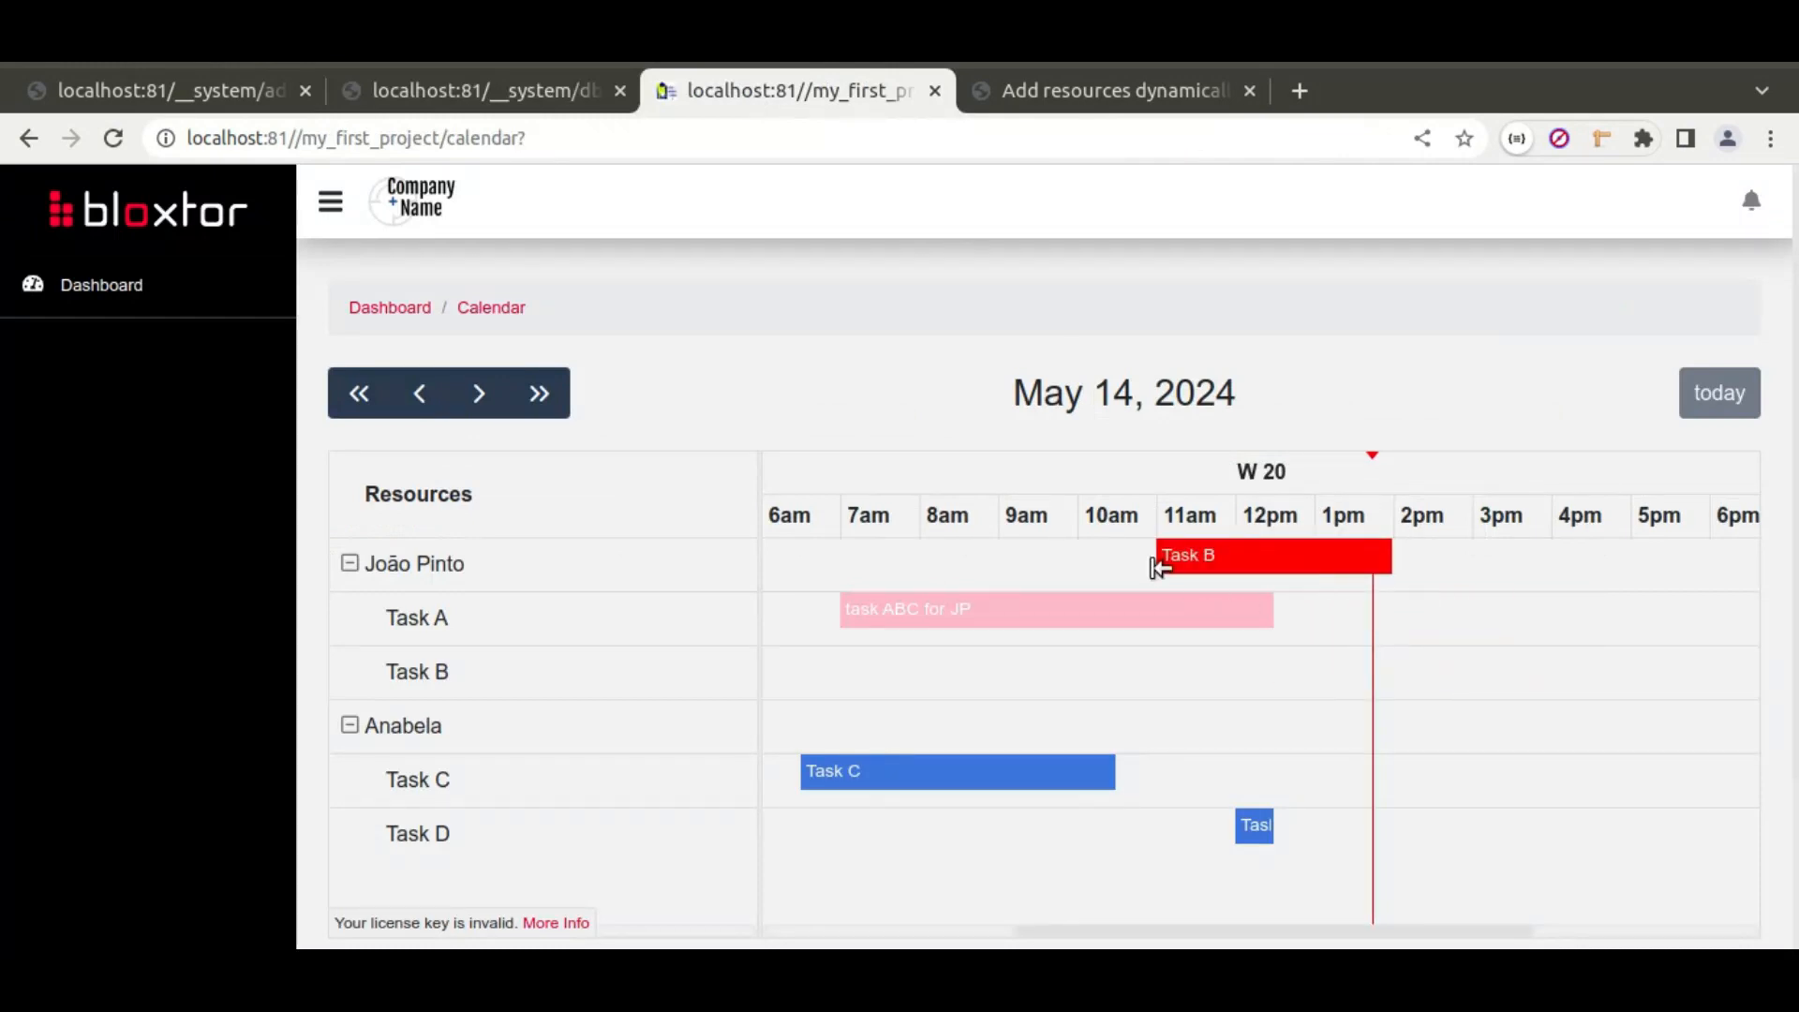
click(482, 91)
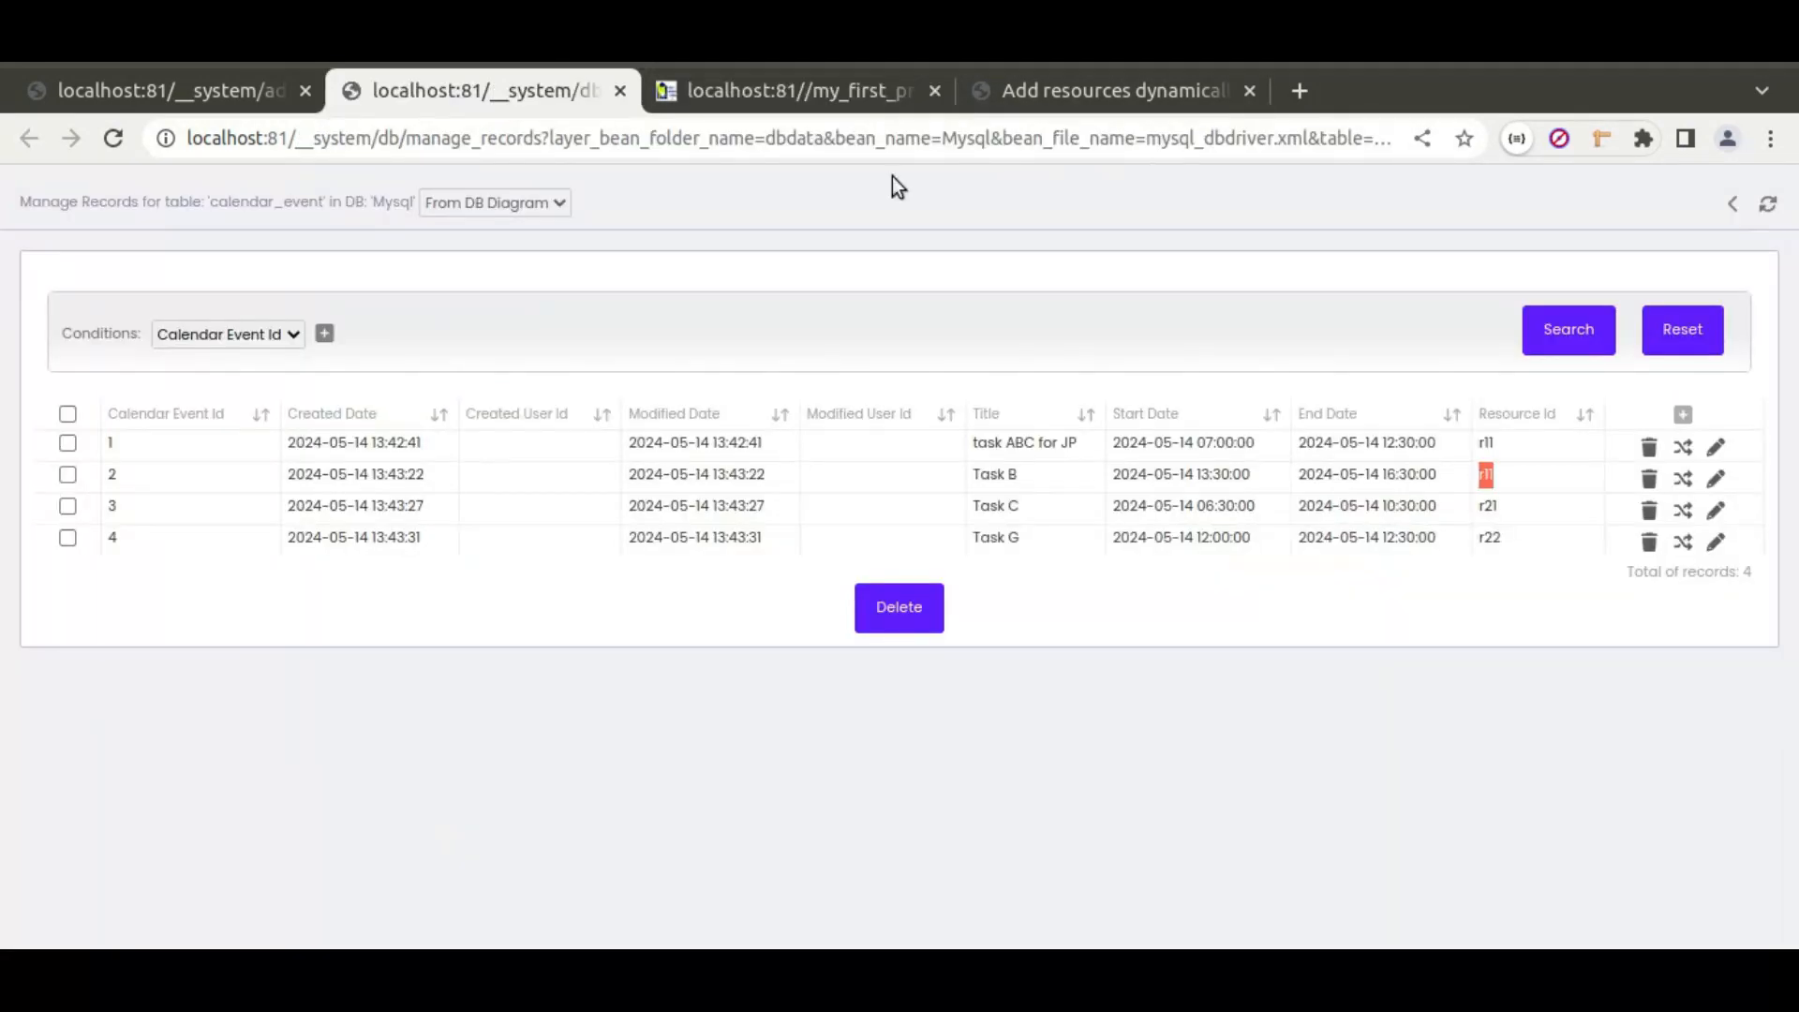
click(1768, 204)
click(828, 82)
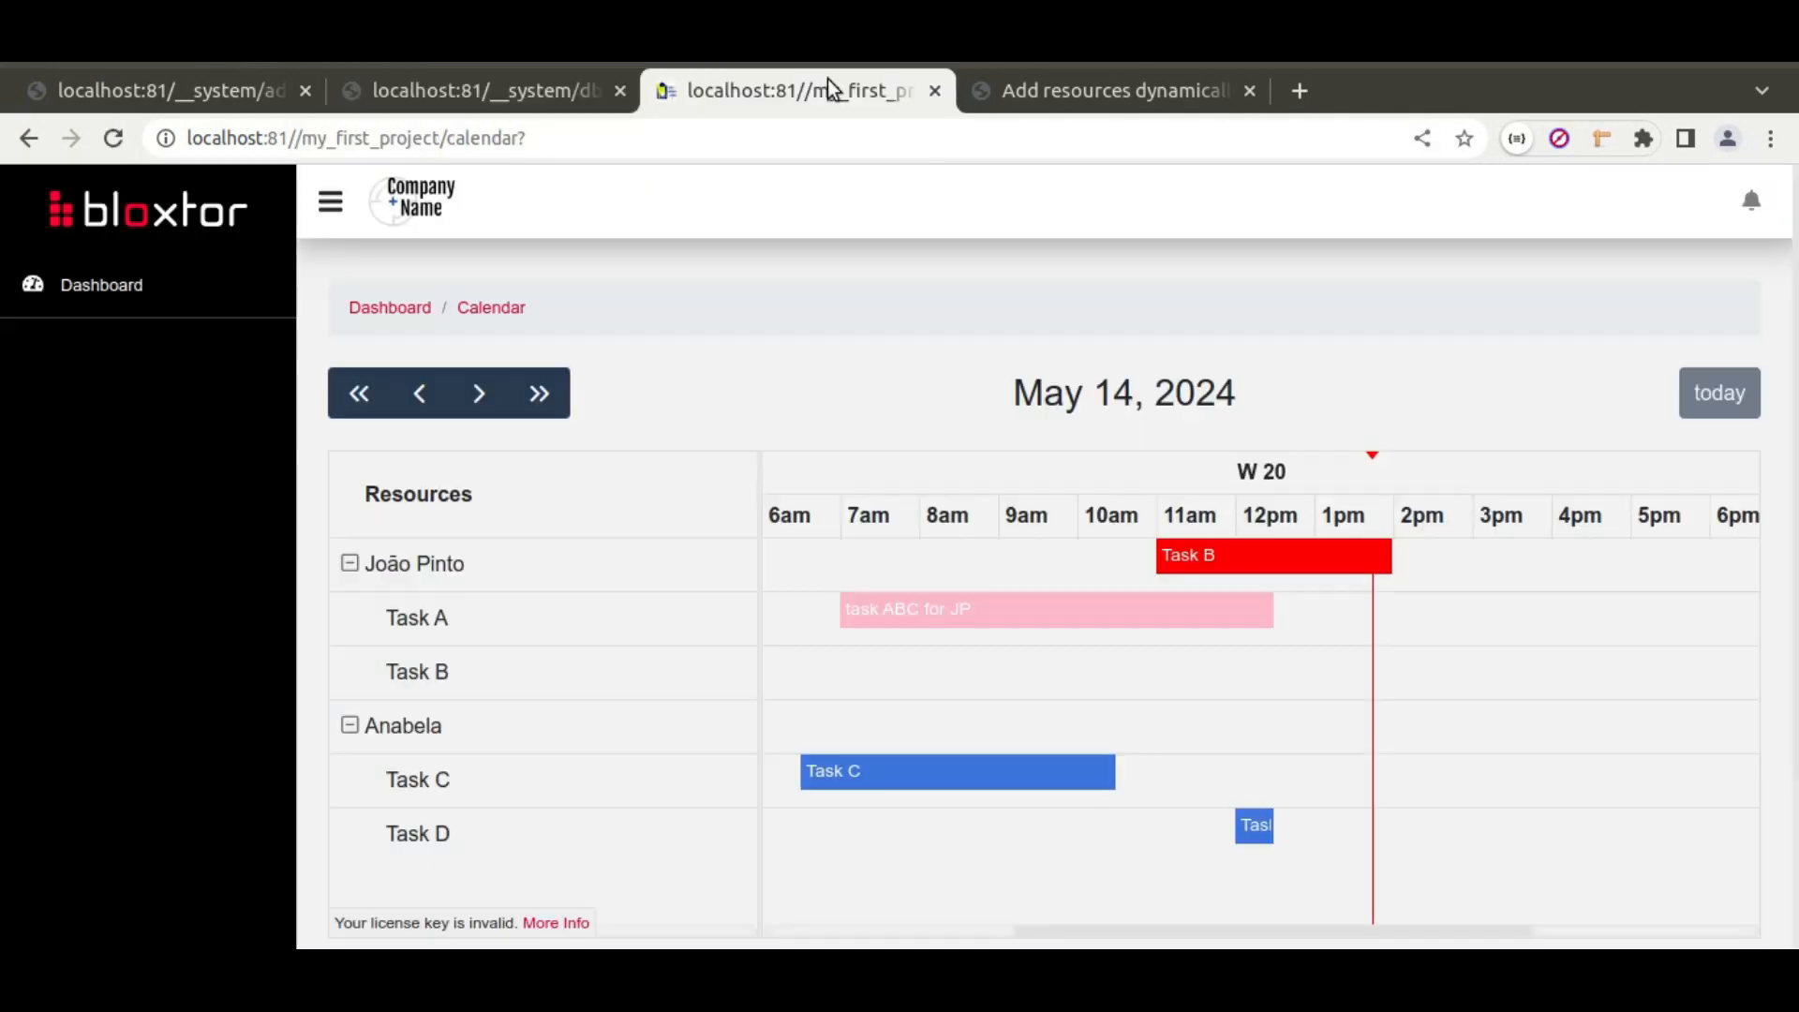
drag(1138, 665, 1267, 777)
drag(1256, 712, 1350, 693)
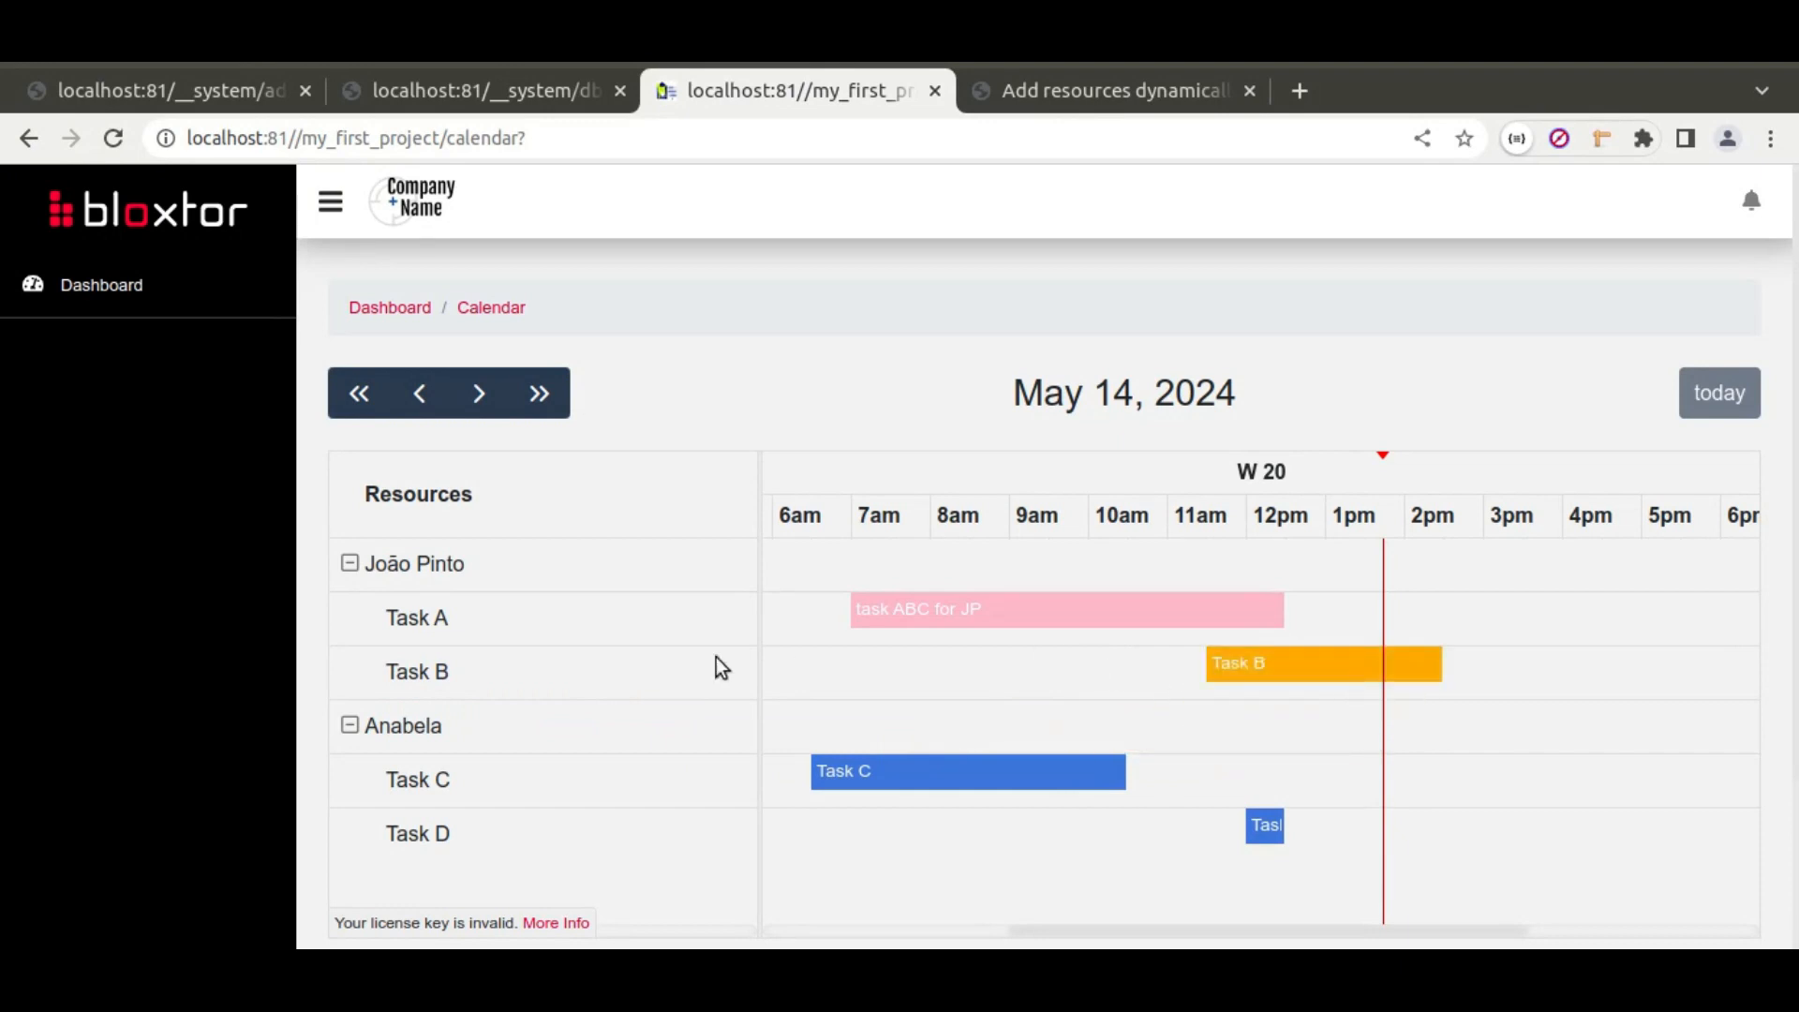
Step: Review the Calendar widget's Resources rows in Main Settings, then return to the live calendar
click(457, 88)
click(197, 91)
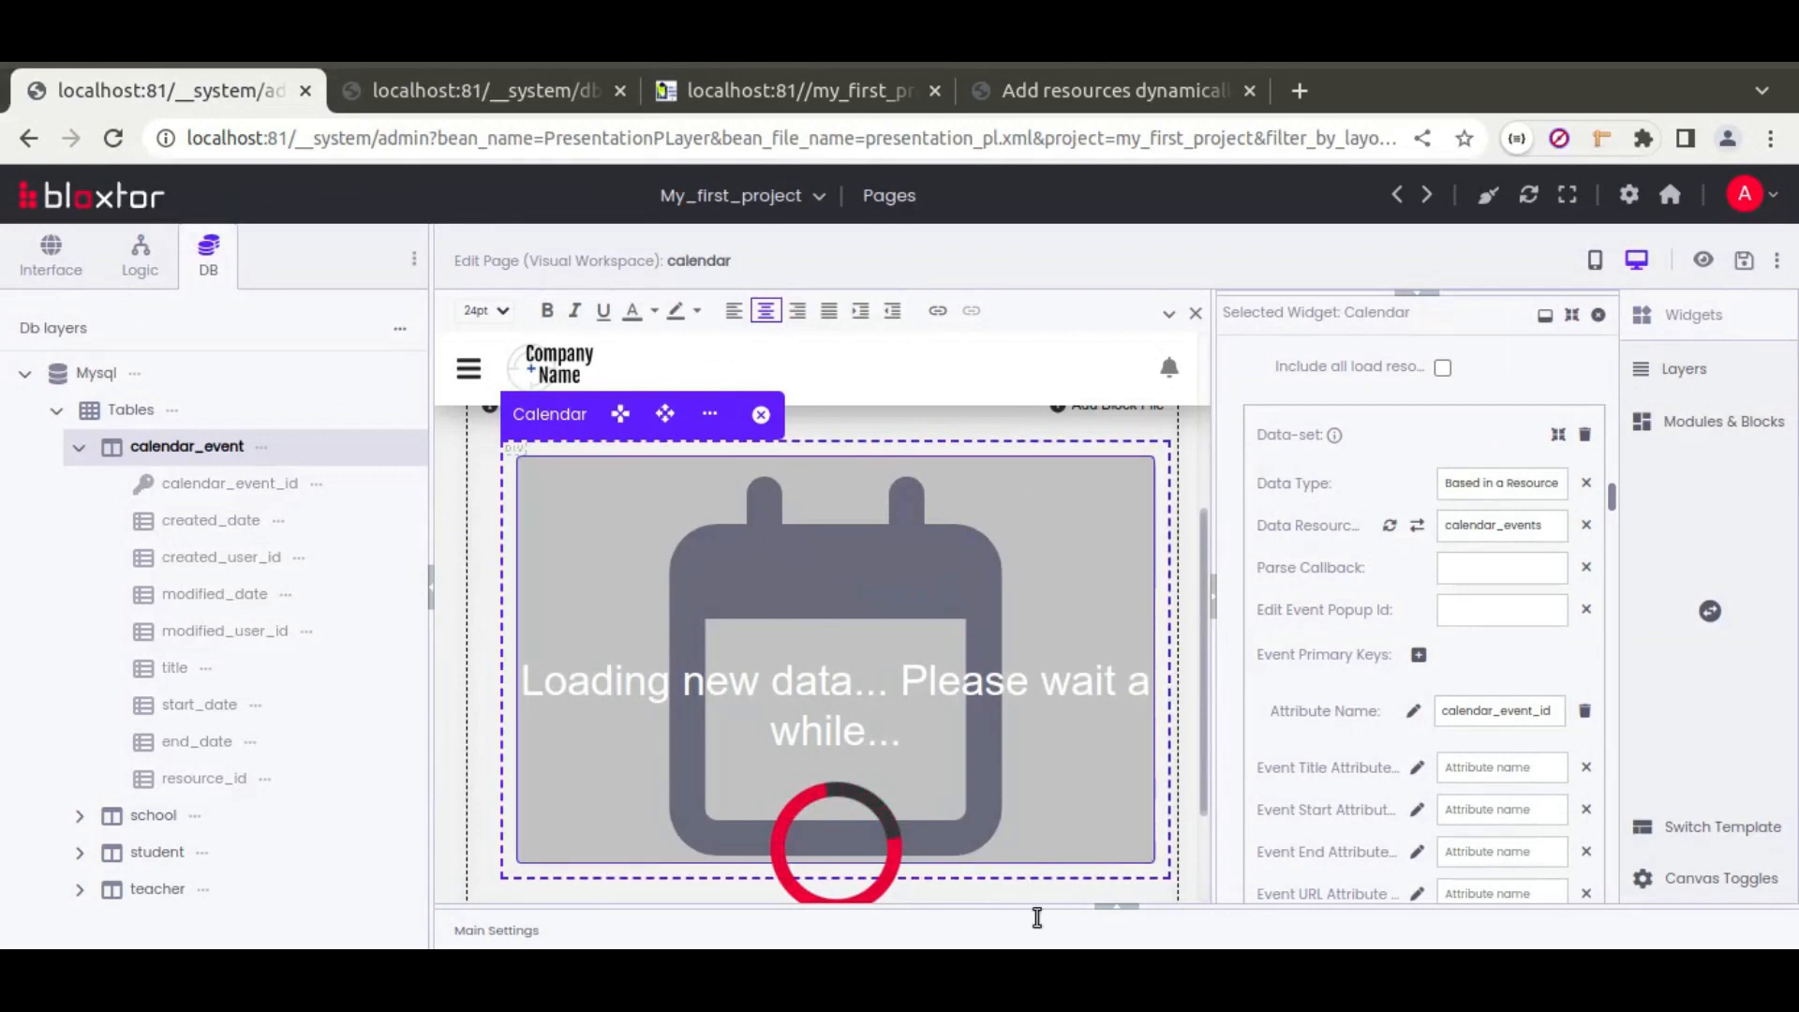
click(1120, 909)
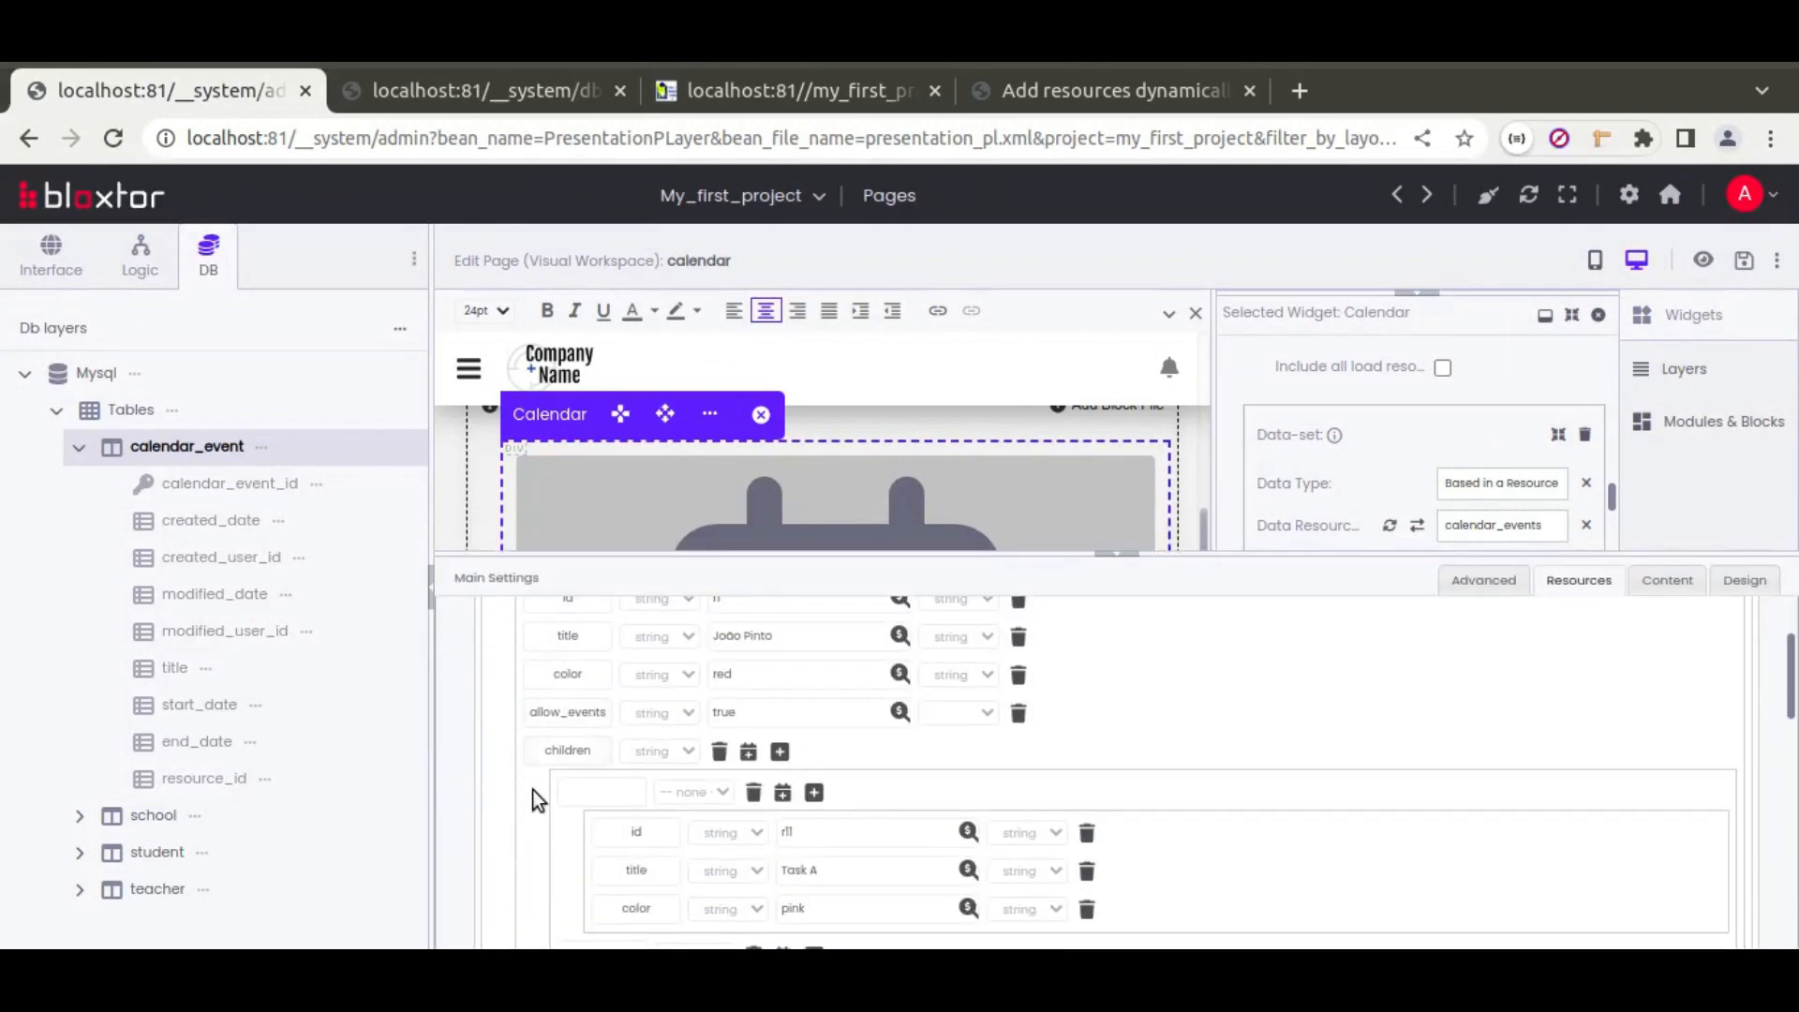
scroll(545, 759, up, 2)
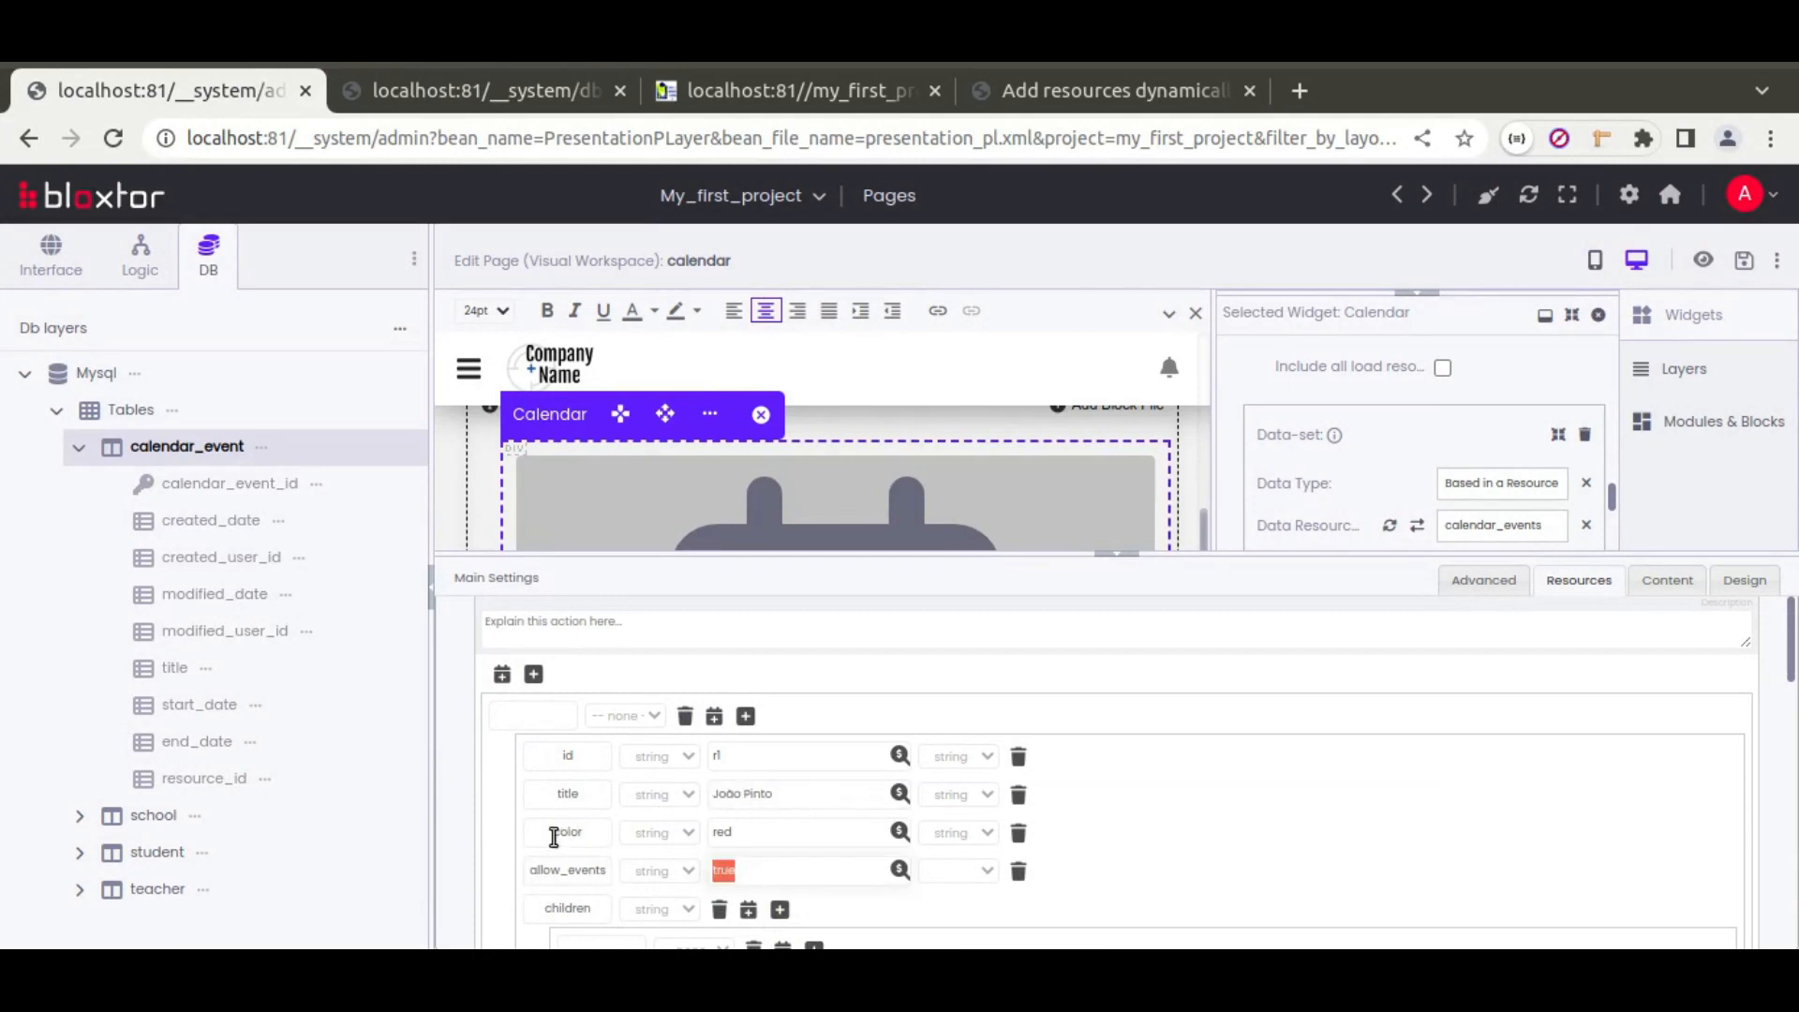
scroll(512, 815, down, 5)
scroll(513, 815, down, 1)
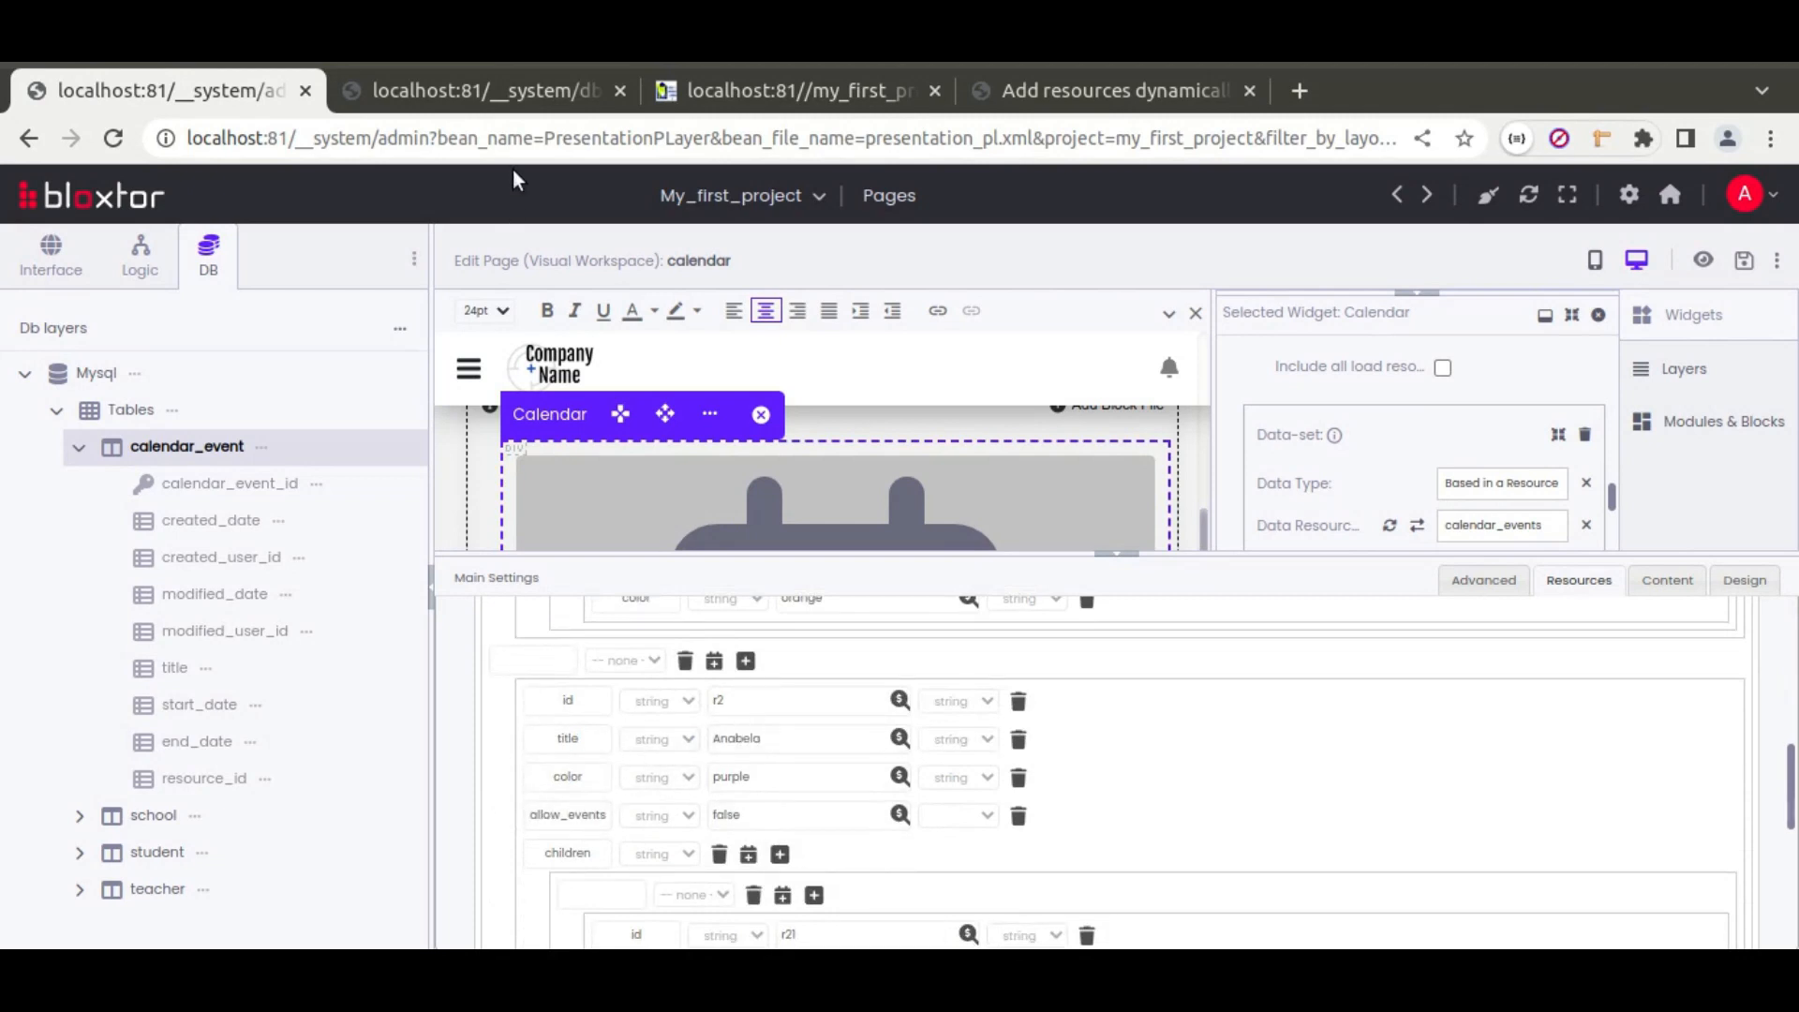
click(741, 90)
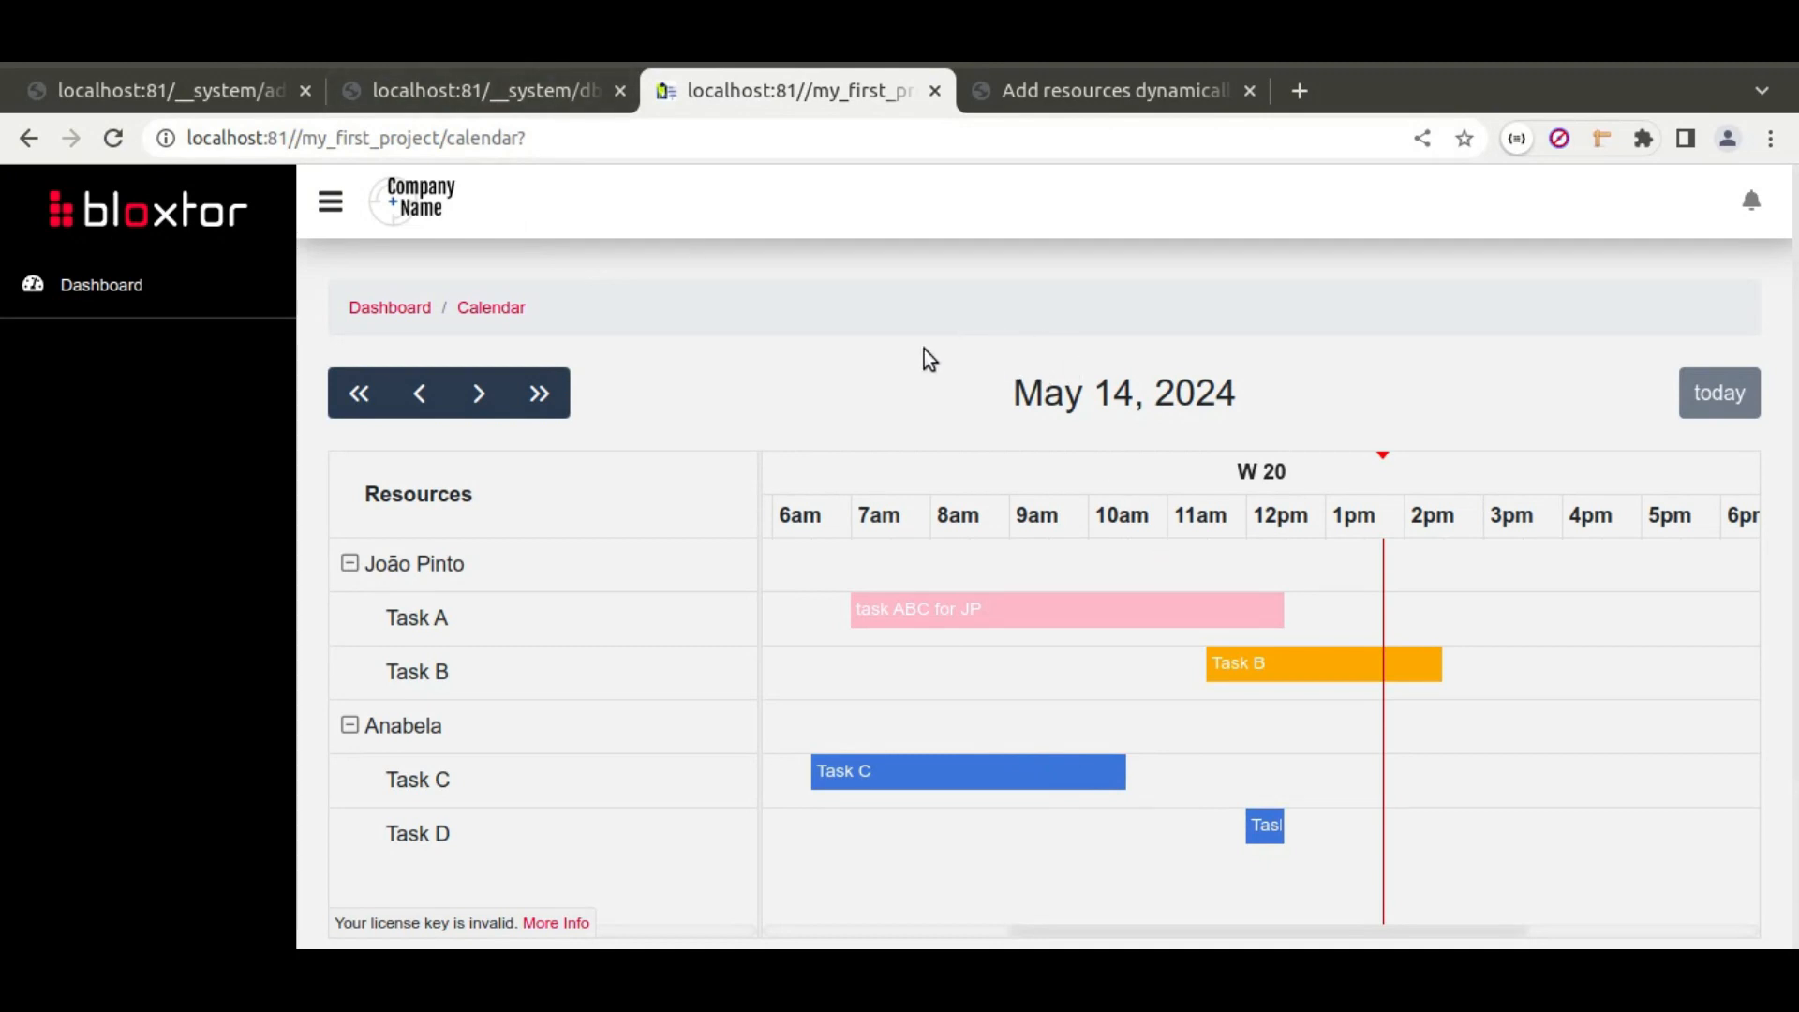
Step: Extend Task B to end about 5:30pm, shorten Task A to end near 10am, and reload to confirm
scroll(924, 349, down, 2)
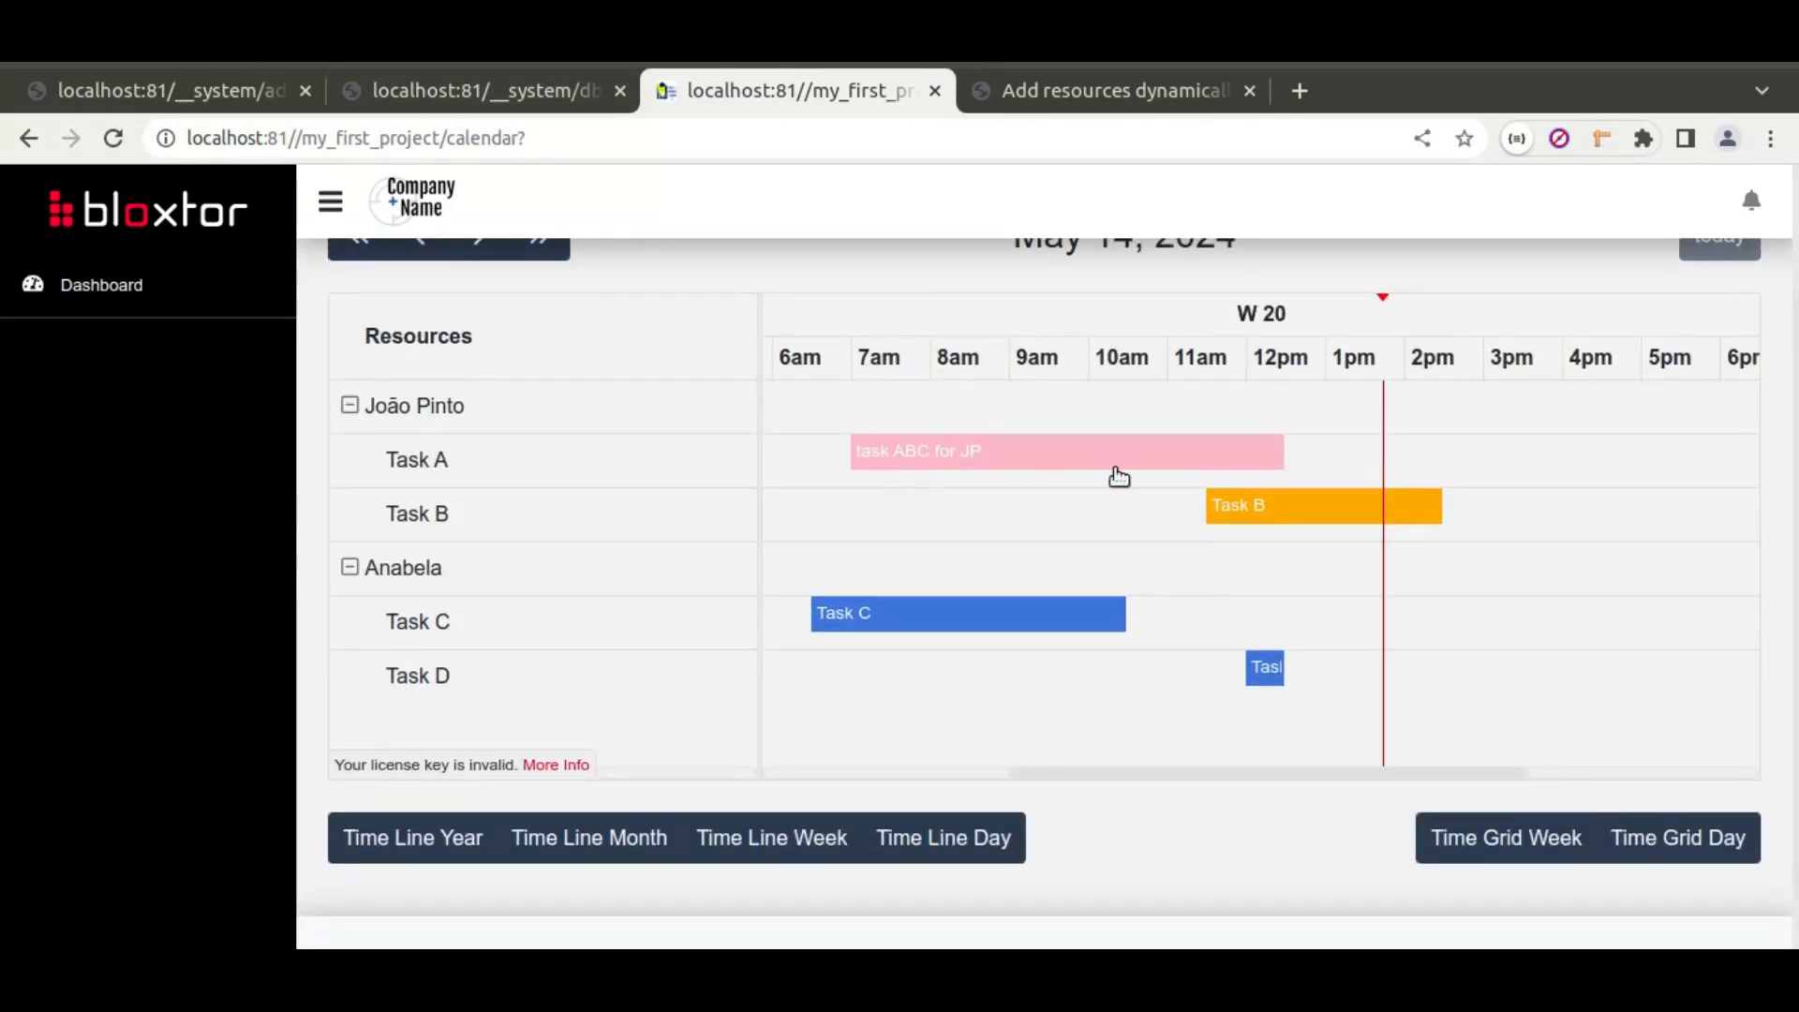
drag(1441, 504, 1667, 494)
drag(1276, 451, 1058, 455)
click(113, 138)
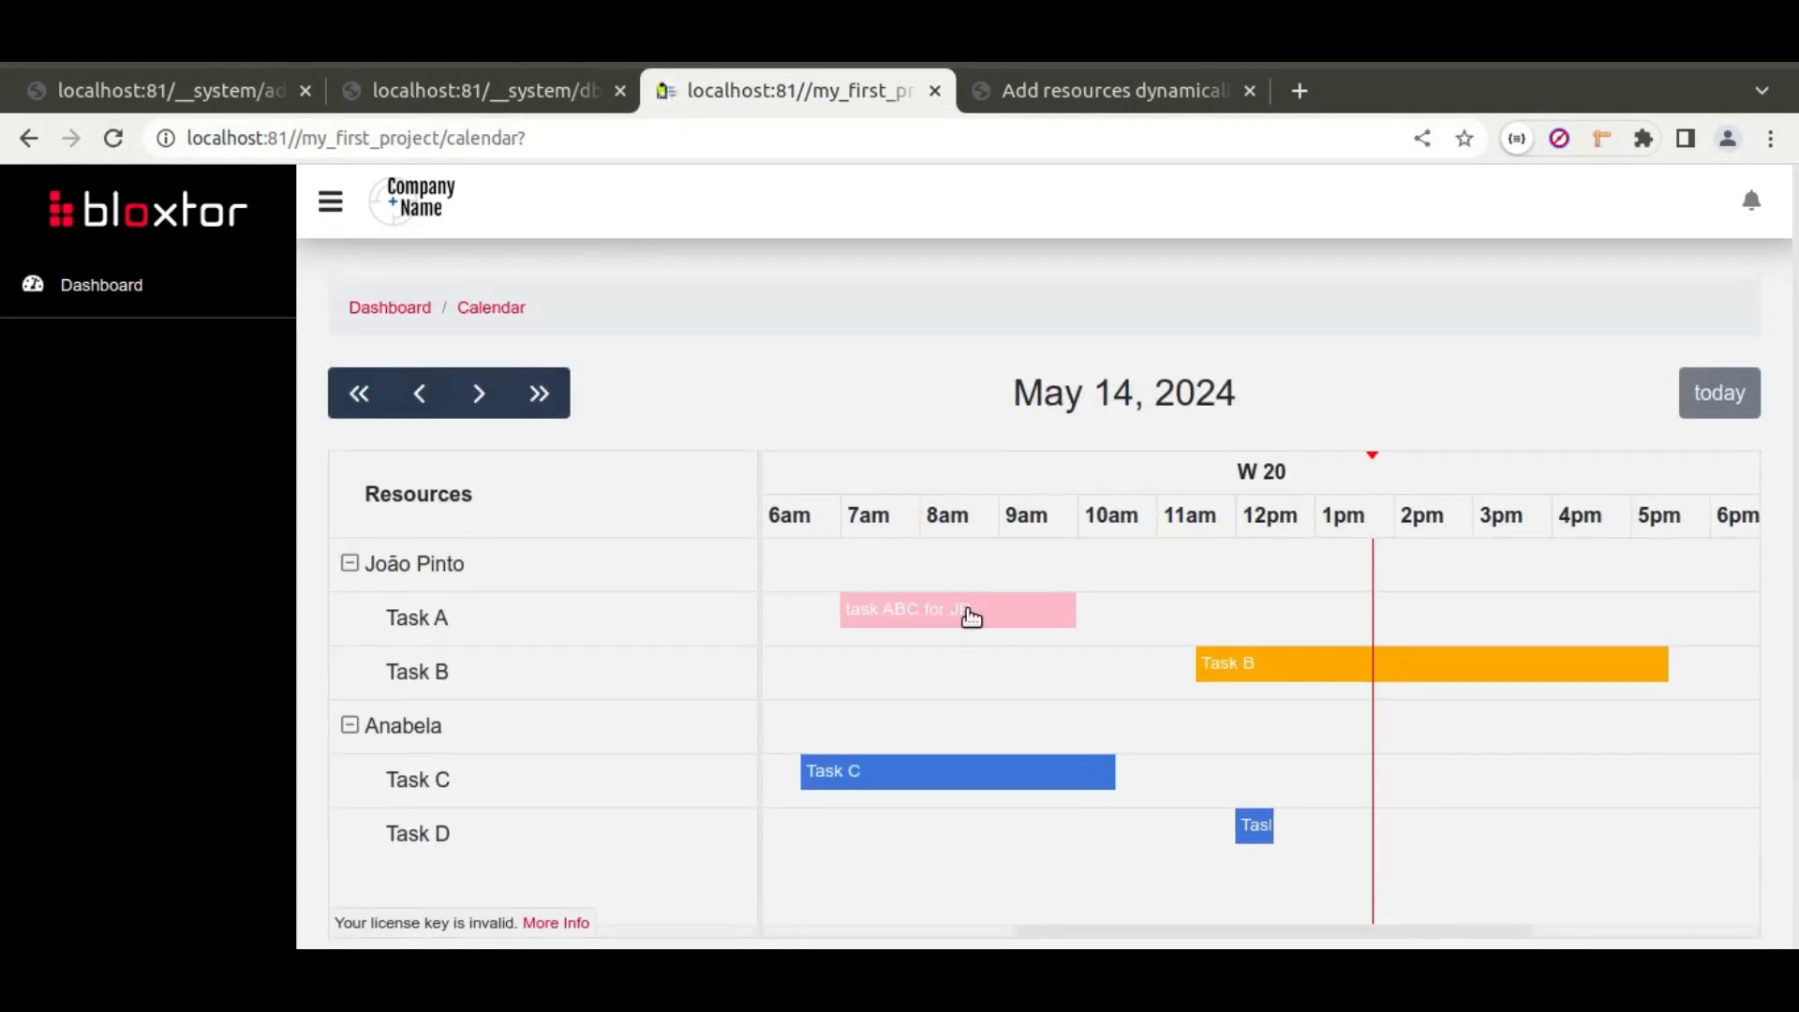
scroll(938, 412, down, 2)
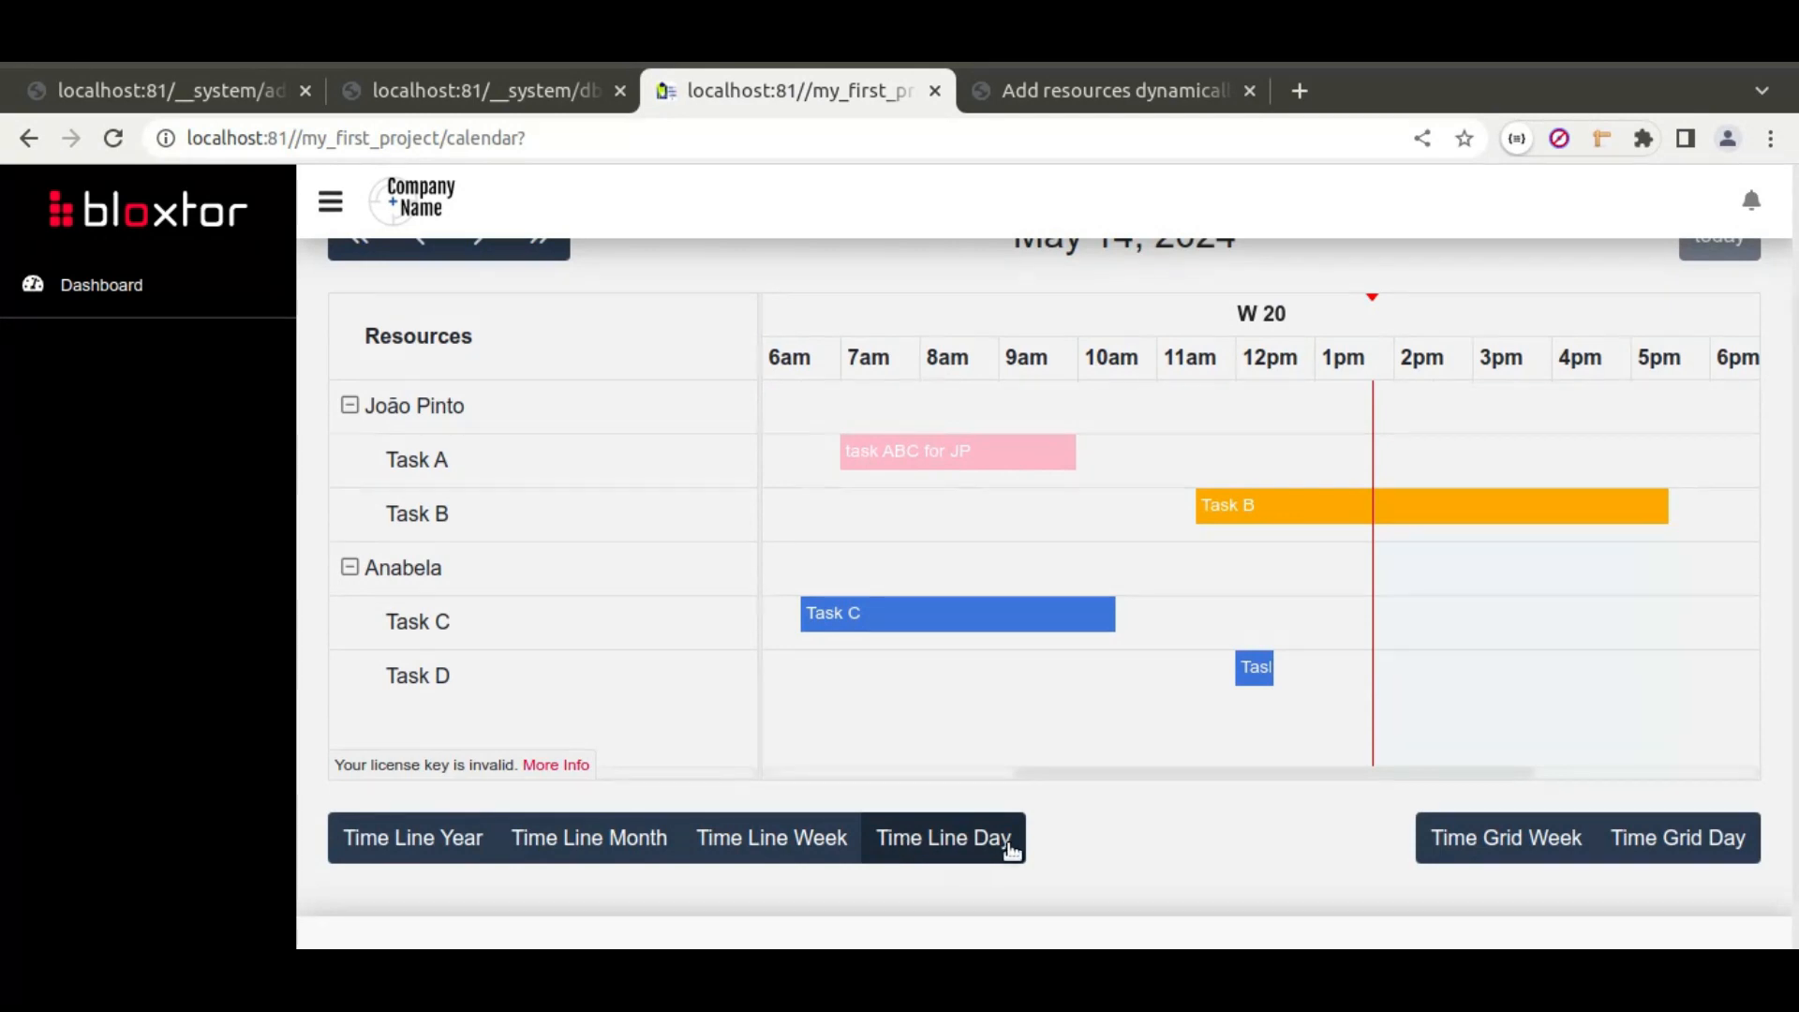
Step: Step through the week and month timelines to the year timeline, showing all four tasks on May 14
click(764, 850)
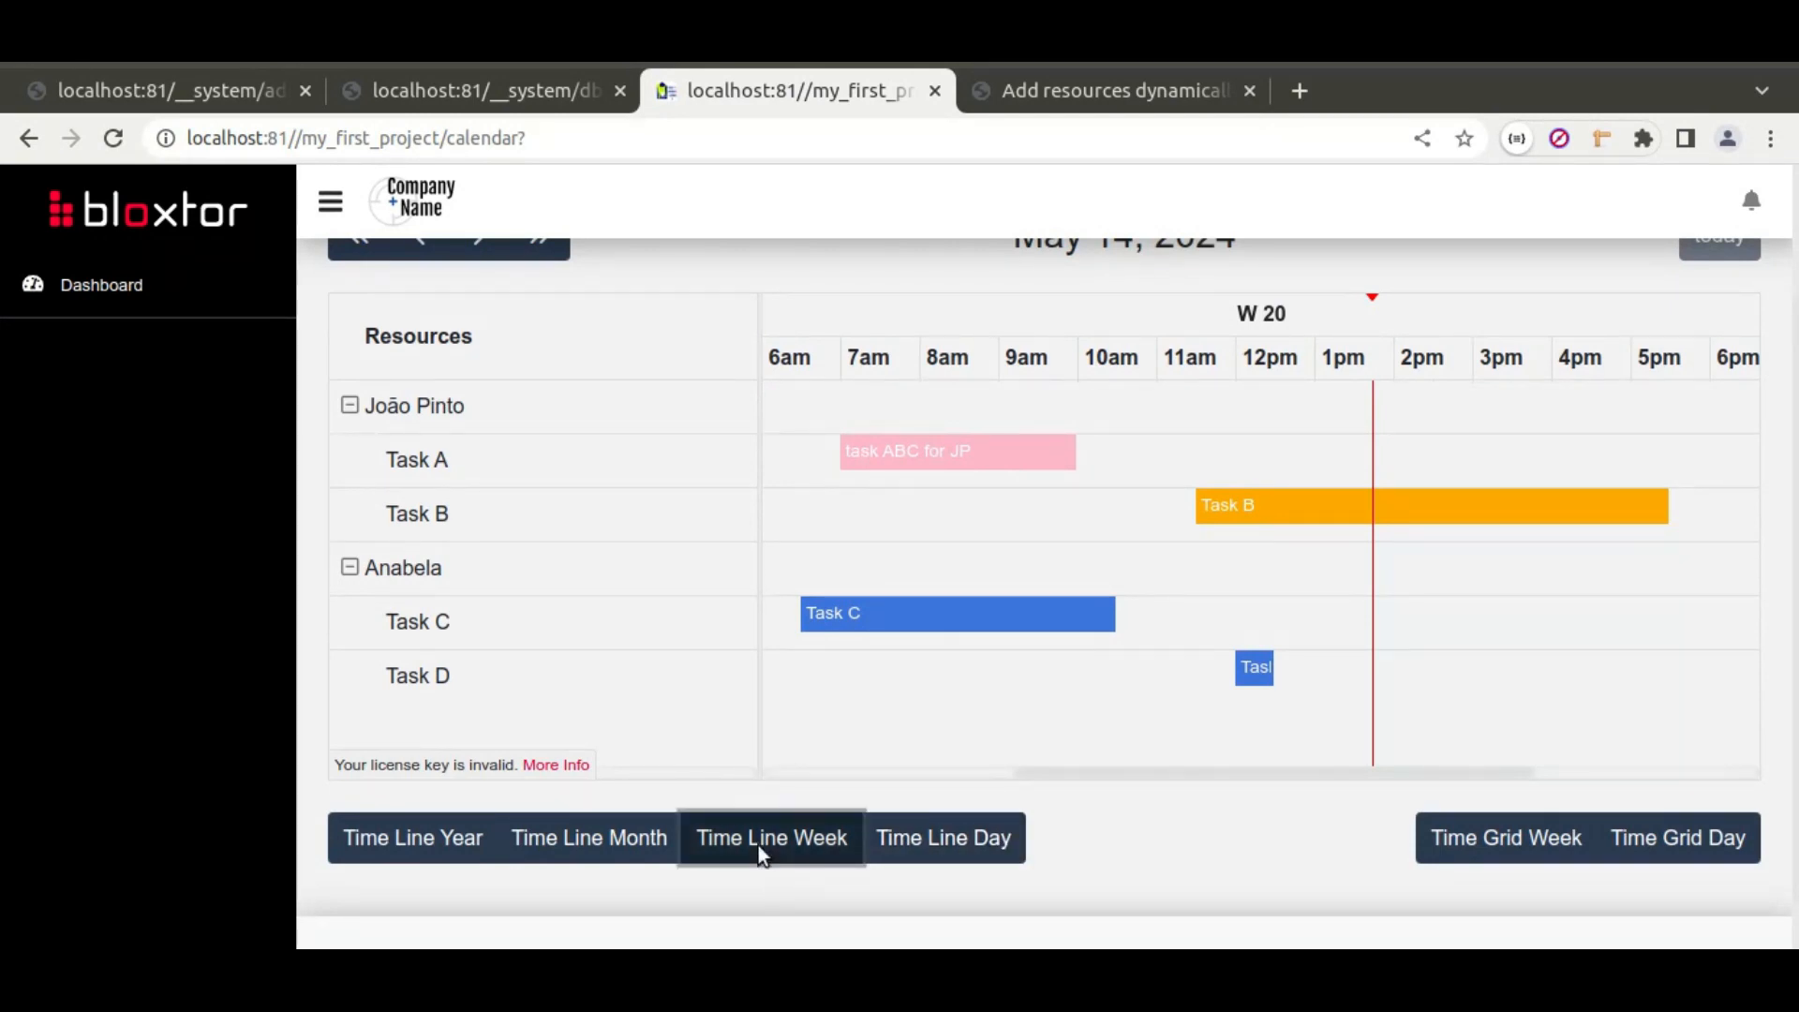
scroll(1067, 623, down, 1)
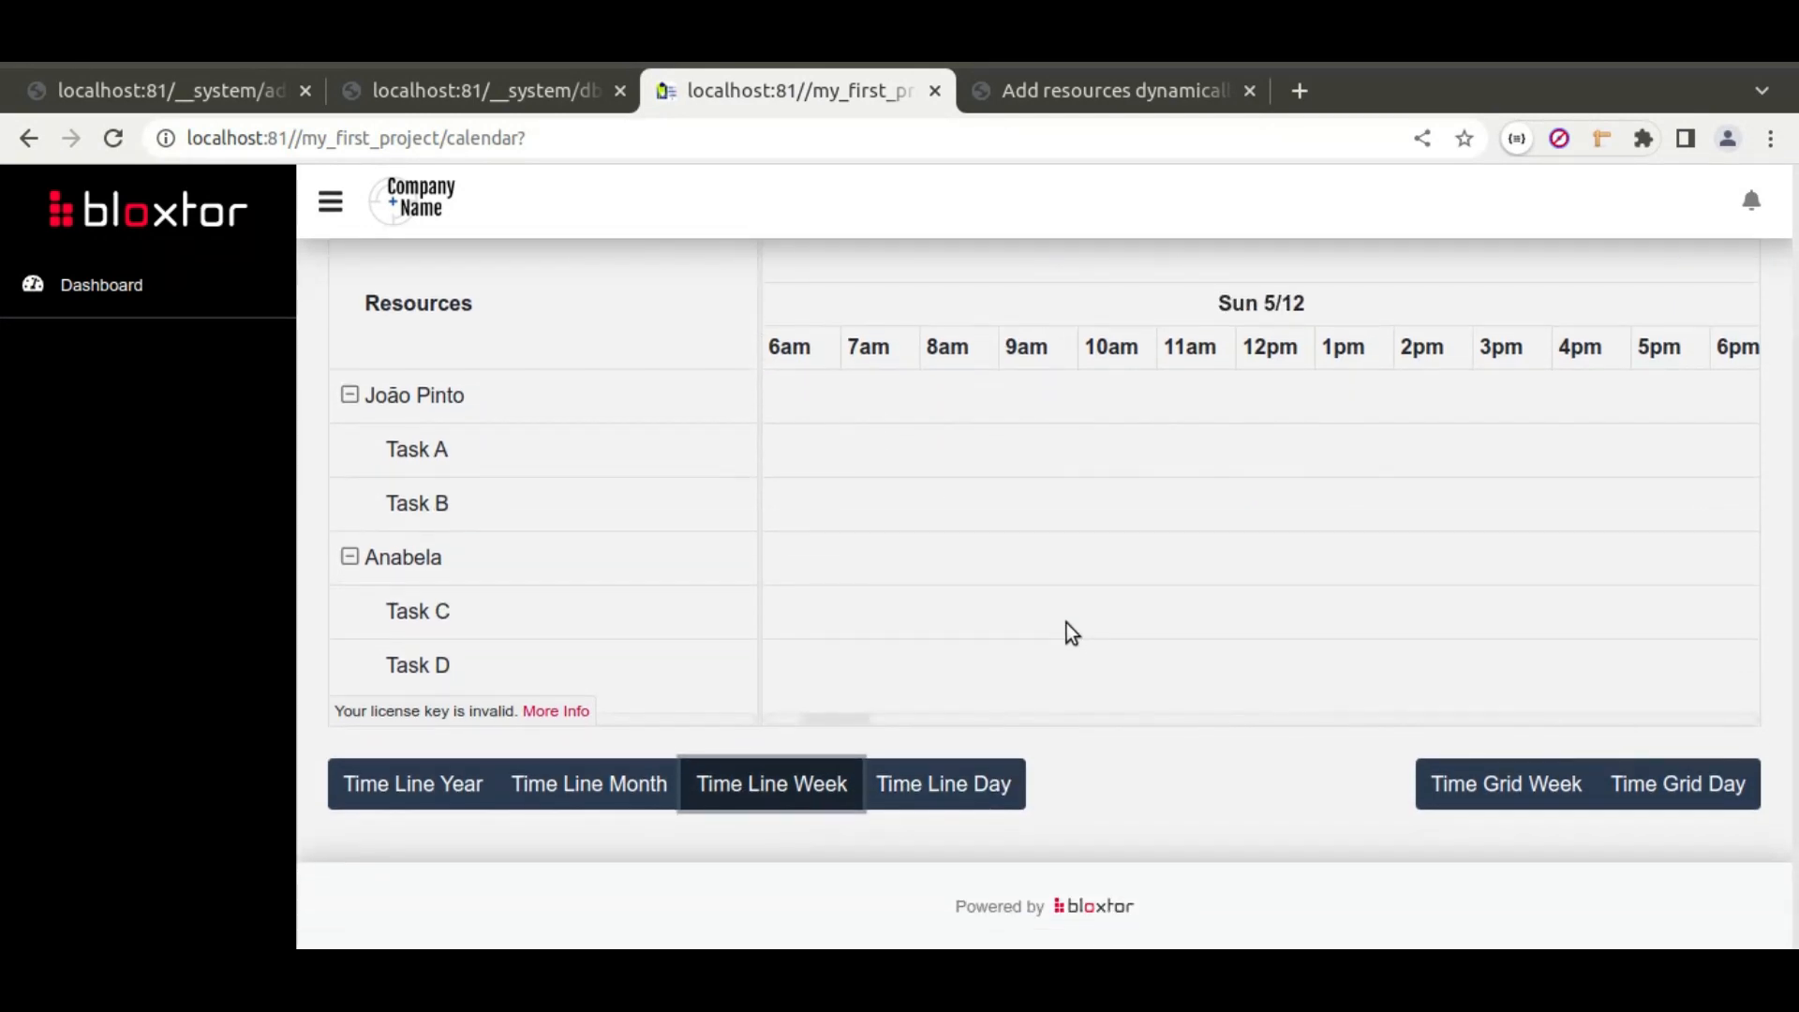
drag(839, 718, 1121, 716)
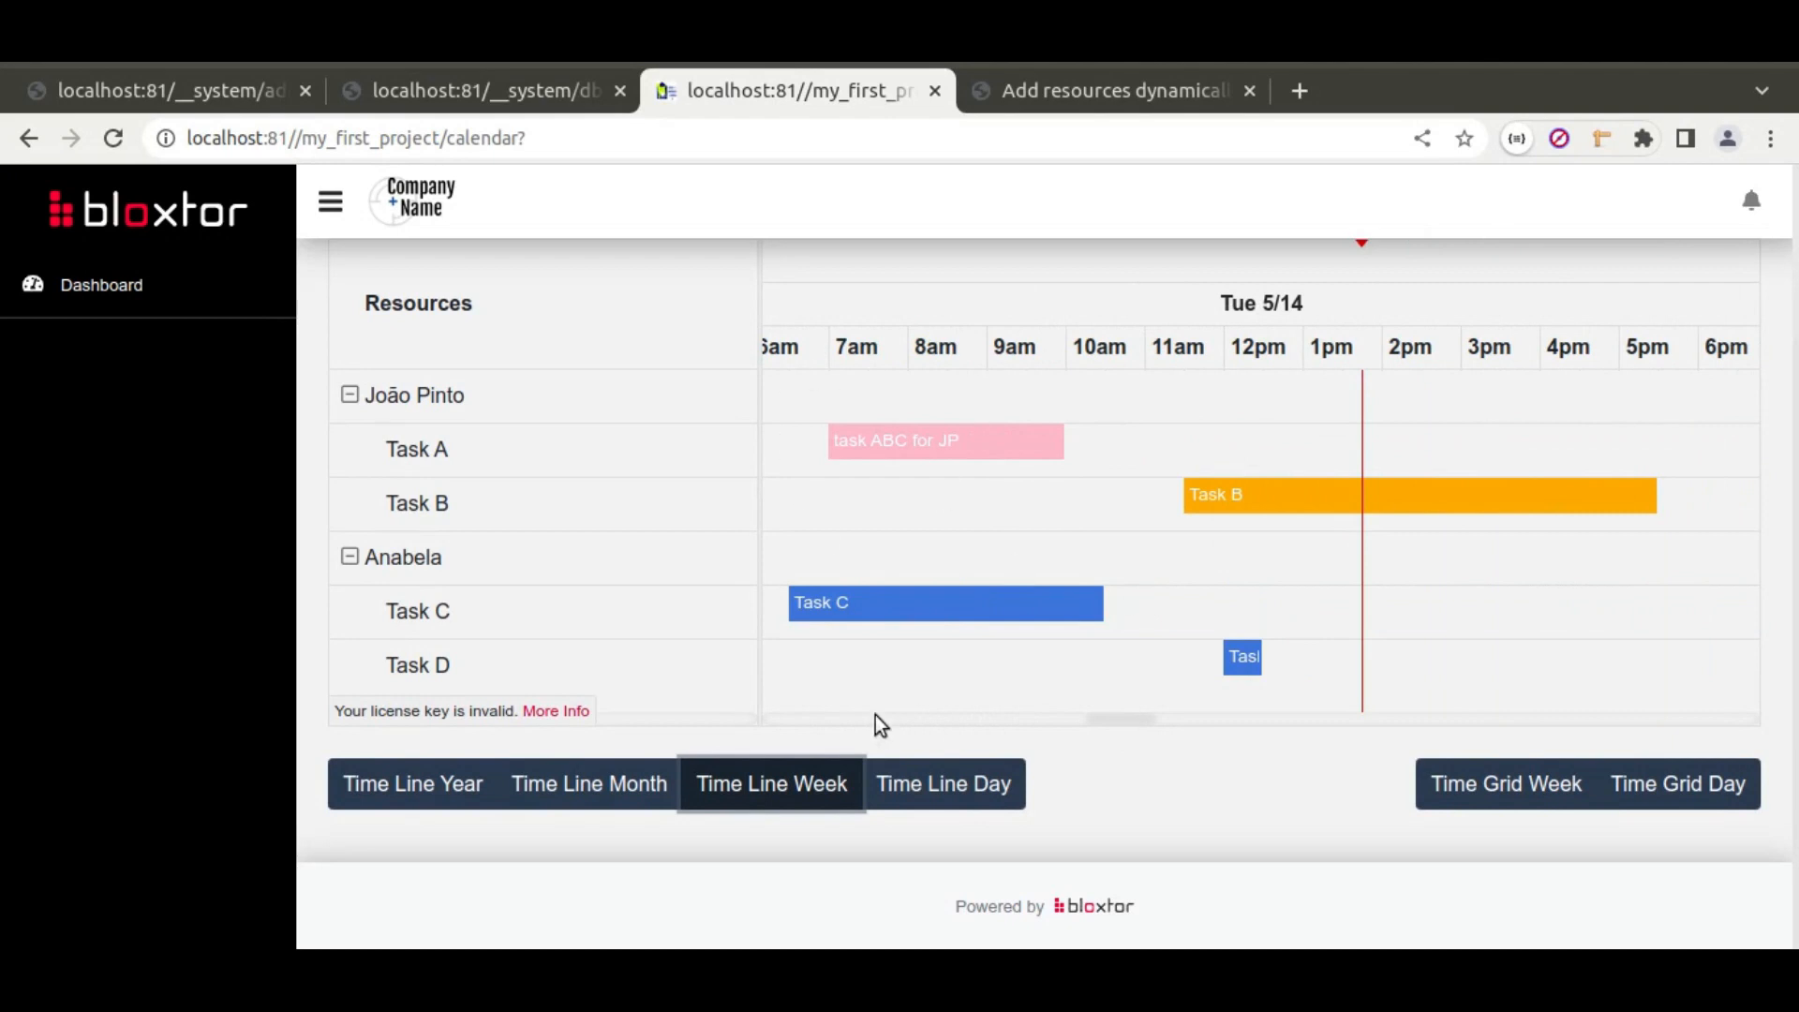
click(661, 774)
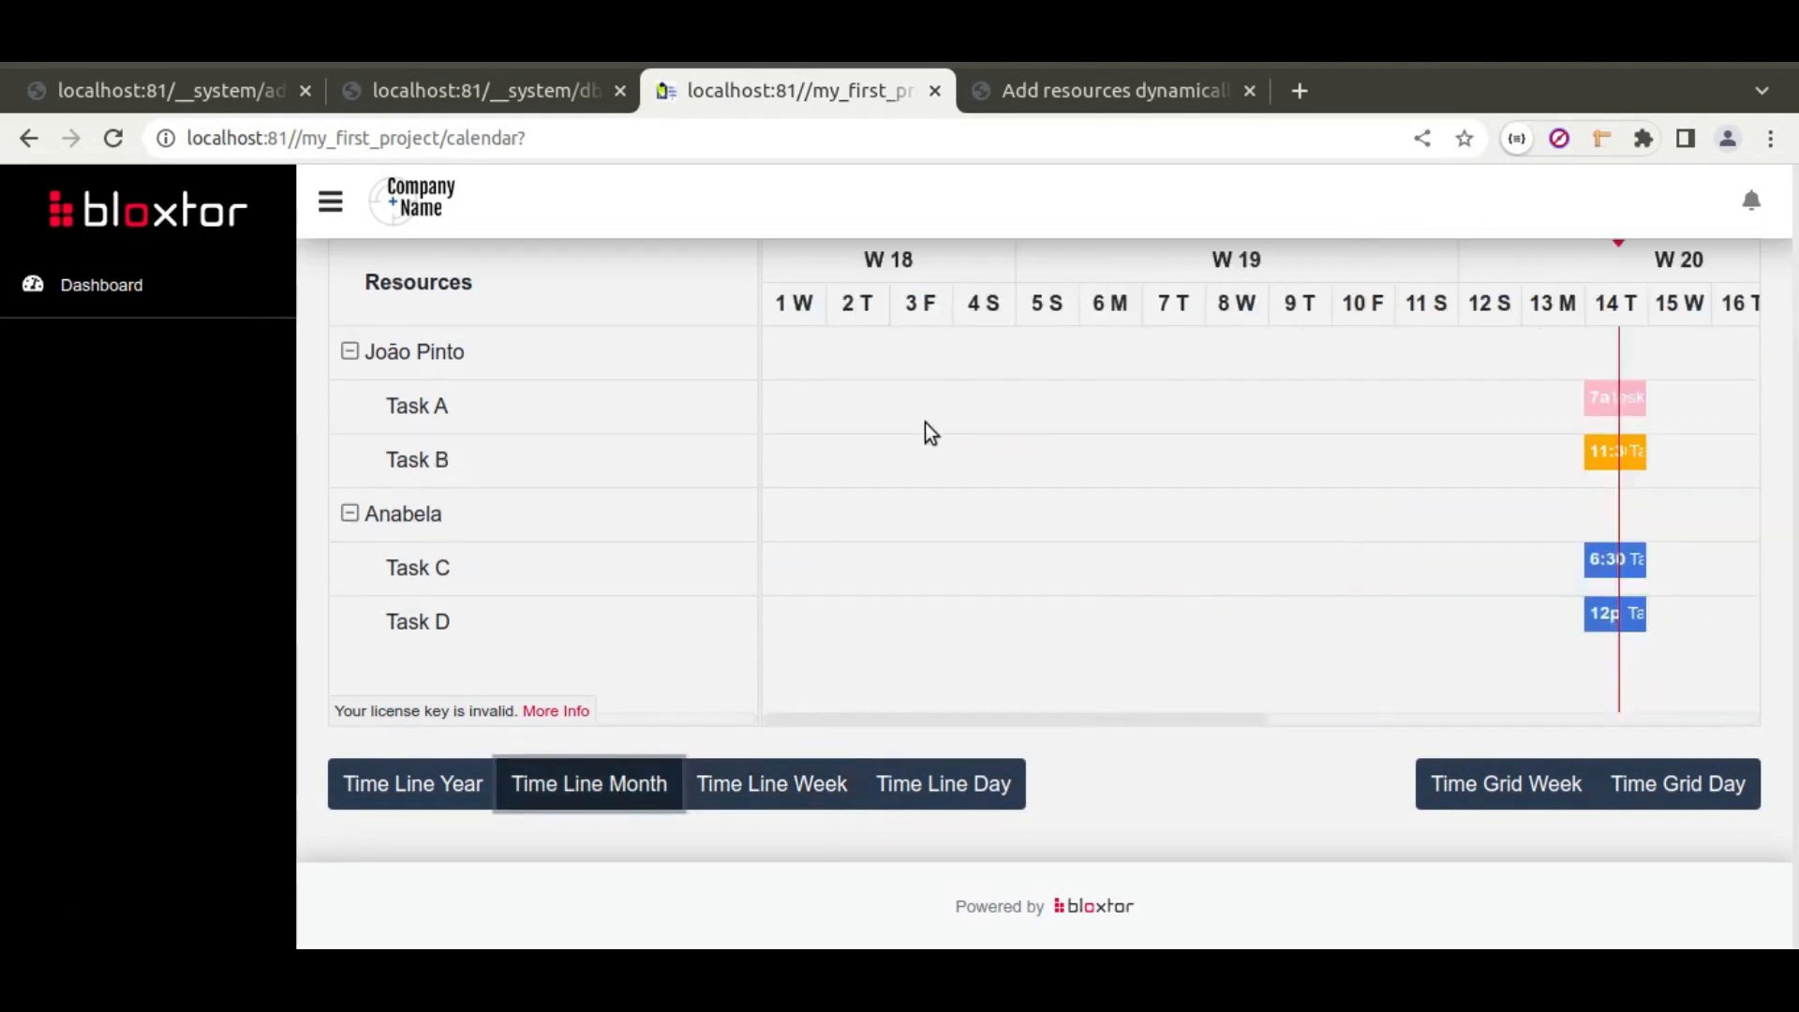
click(384, 797)
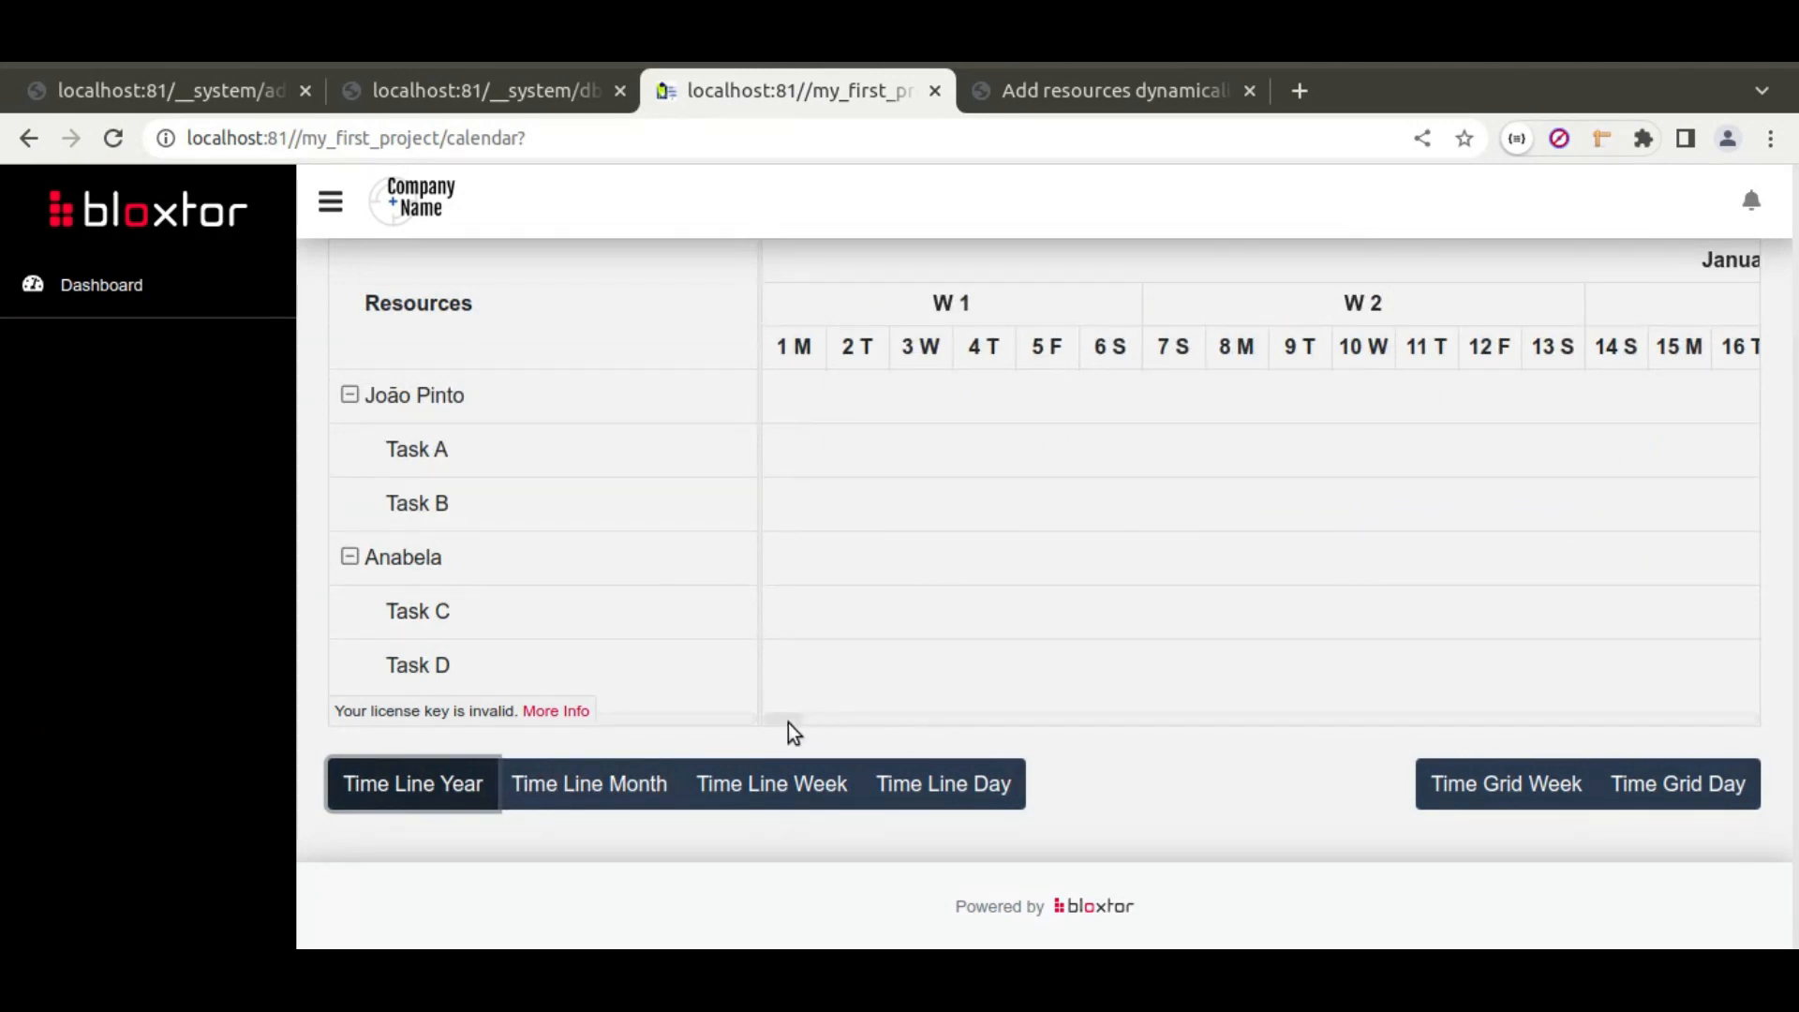
drag(789, 723, 1139, 703)
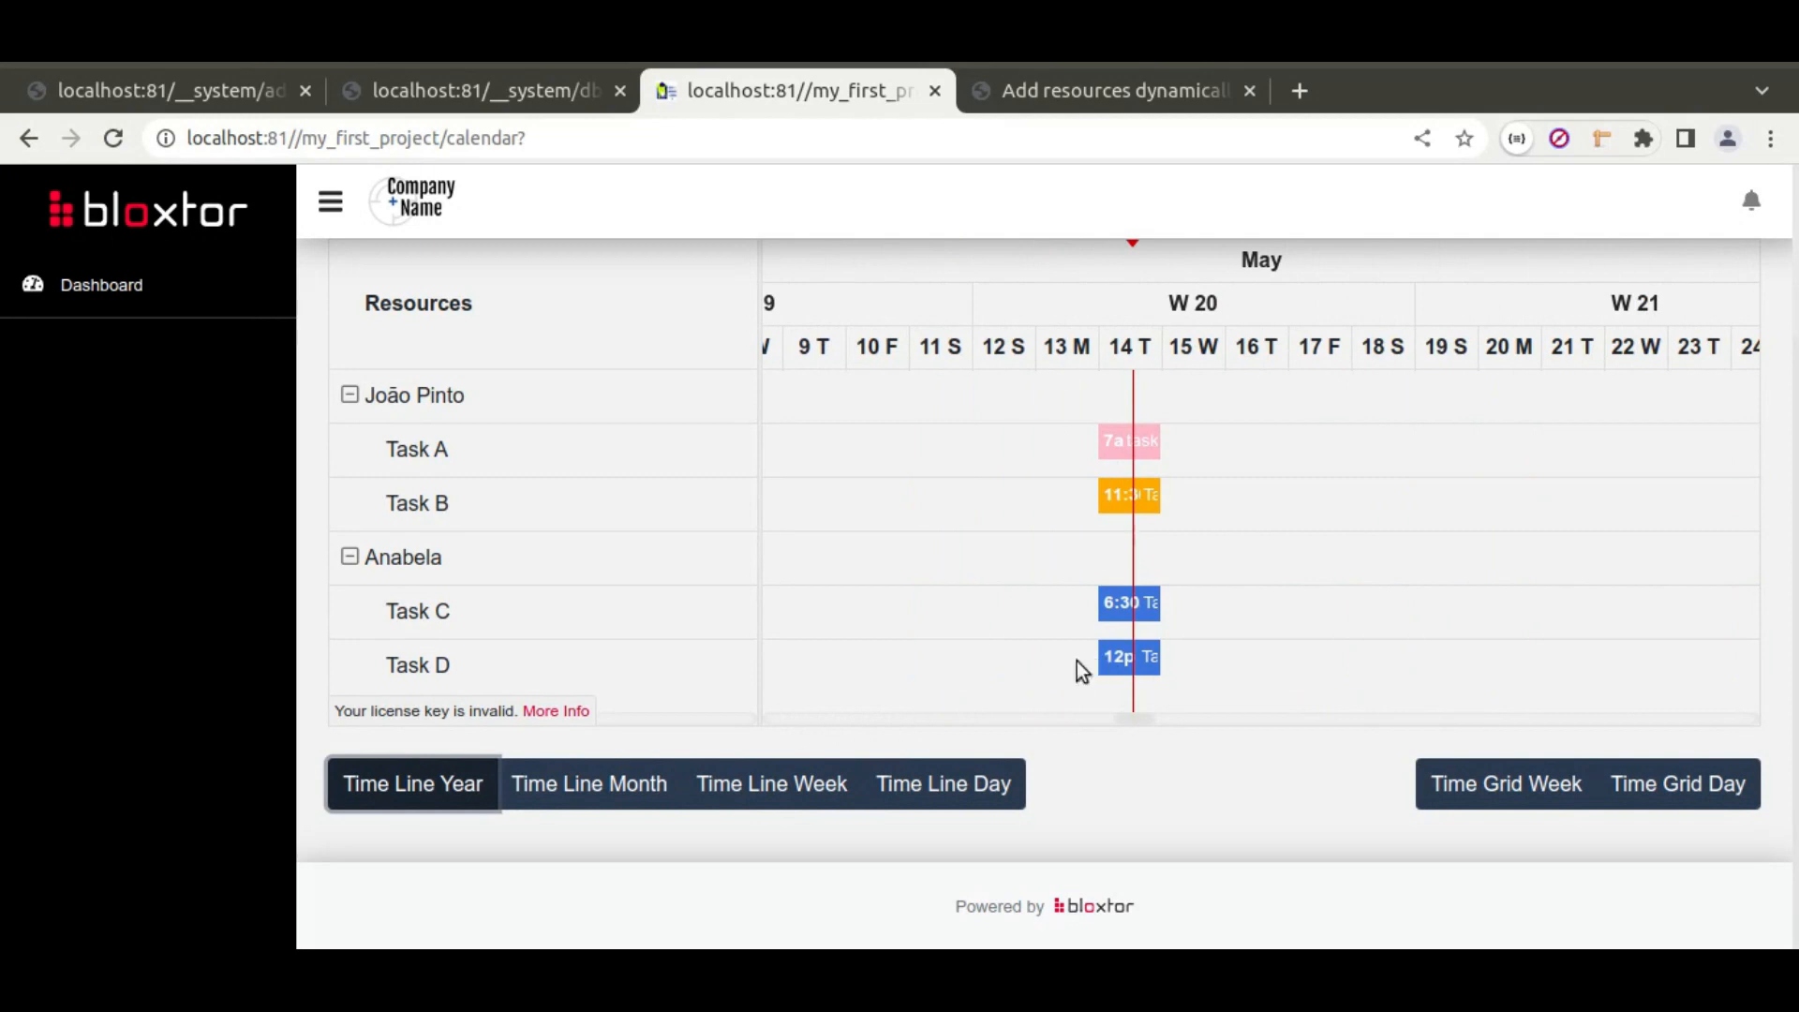
Step: Switch the calendar from the week time grid to the May 14, 2024 day time grid
click(1478, 795)
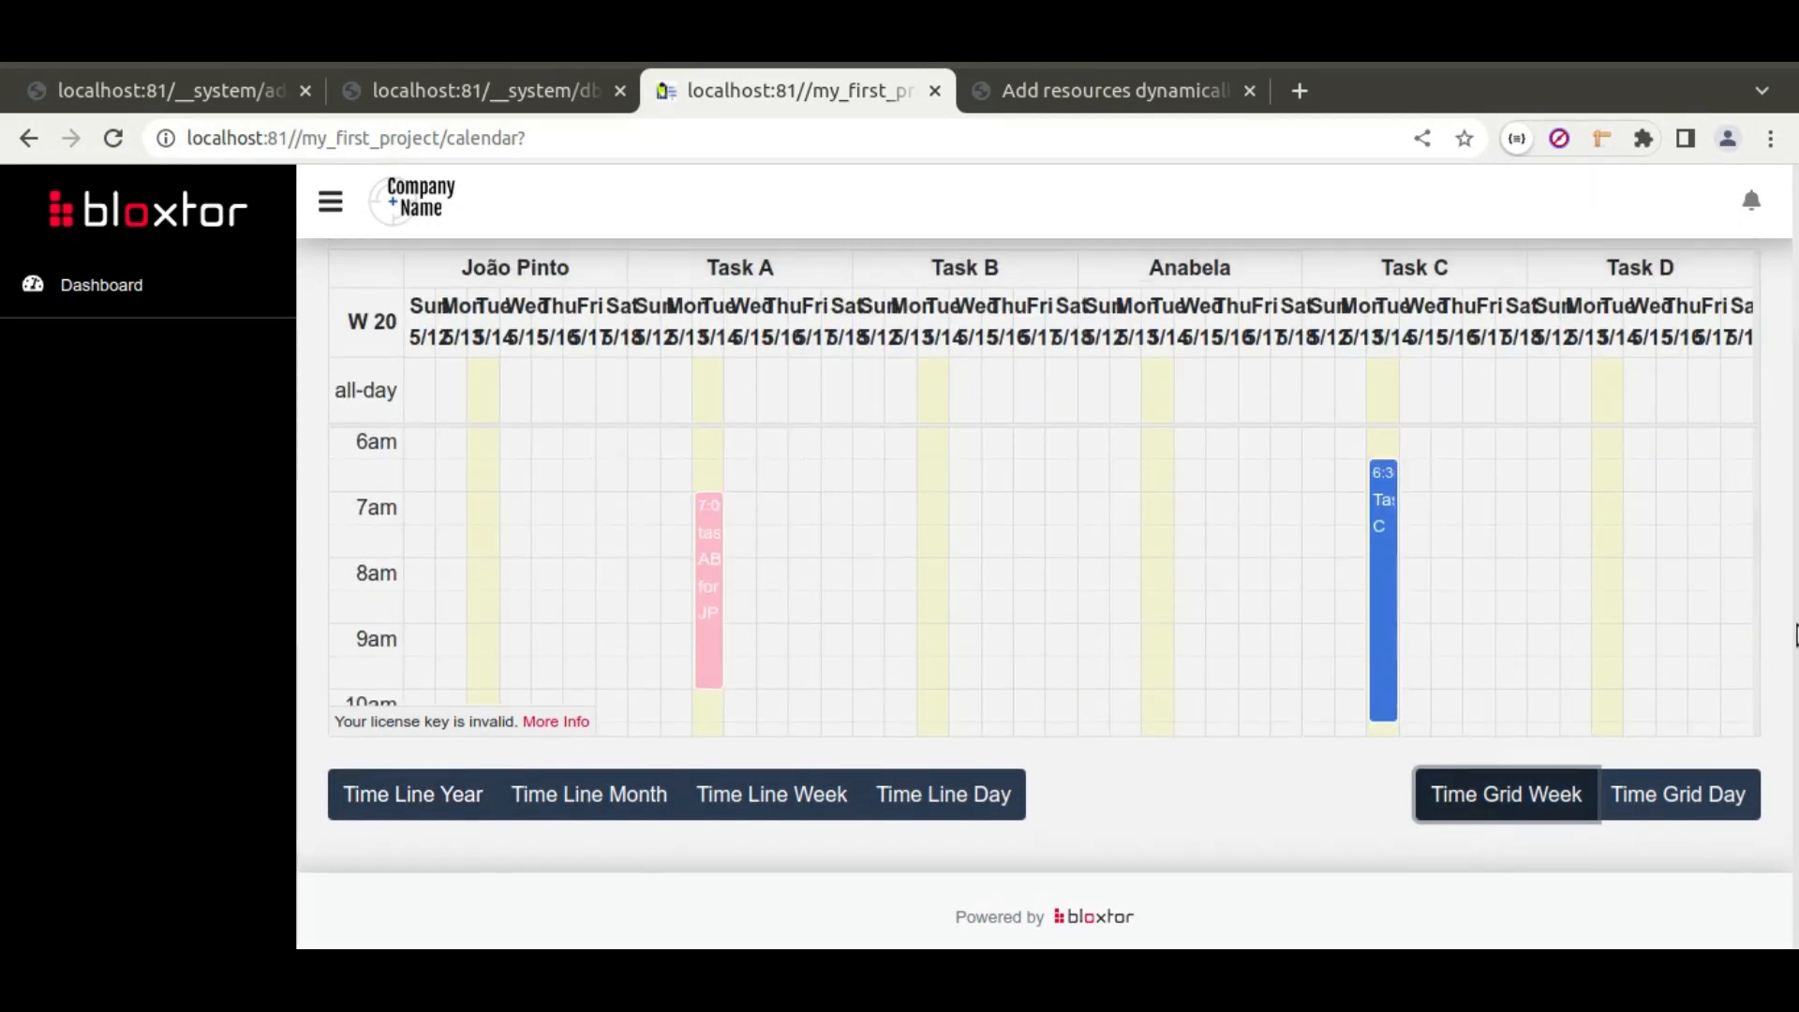
scroll(1794, 634, up, 1)
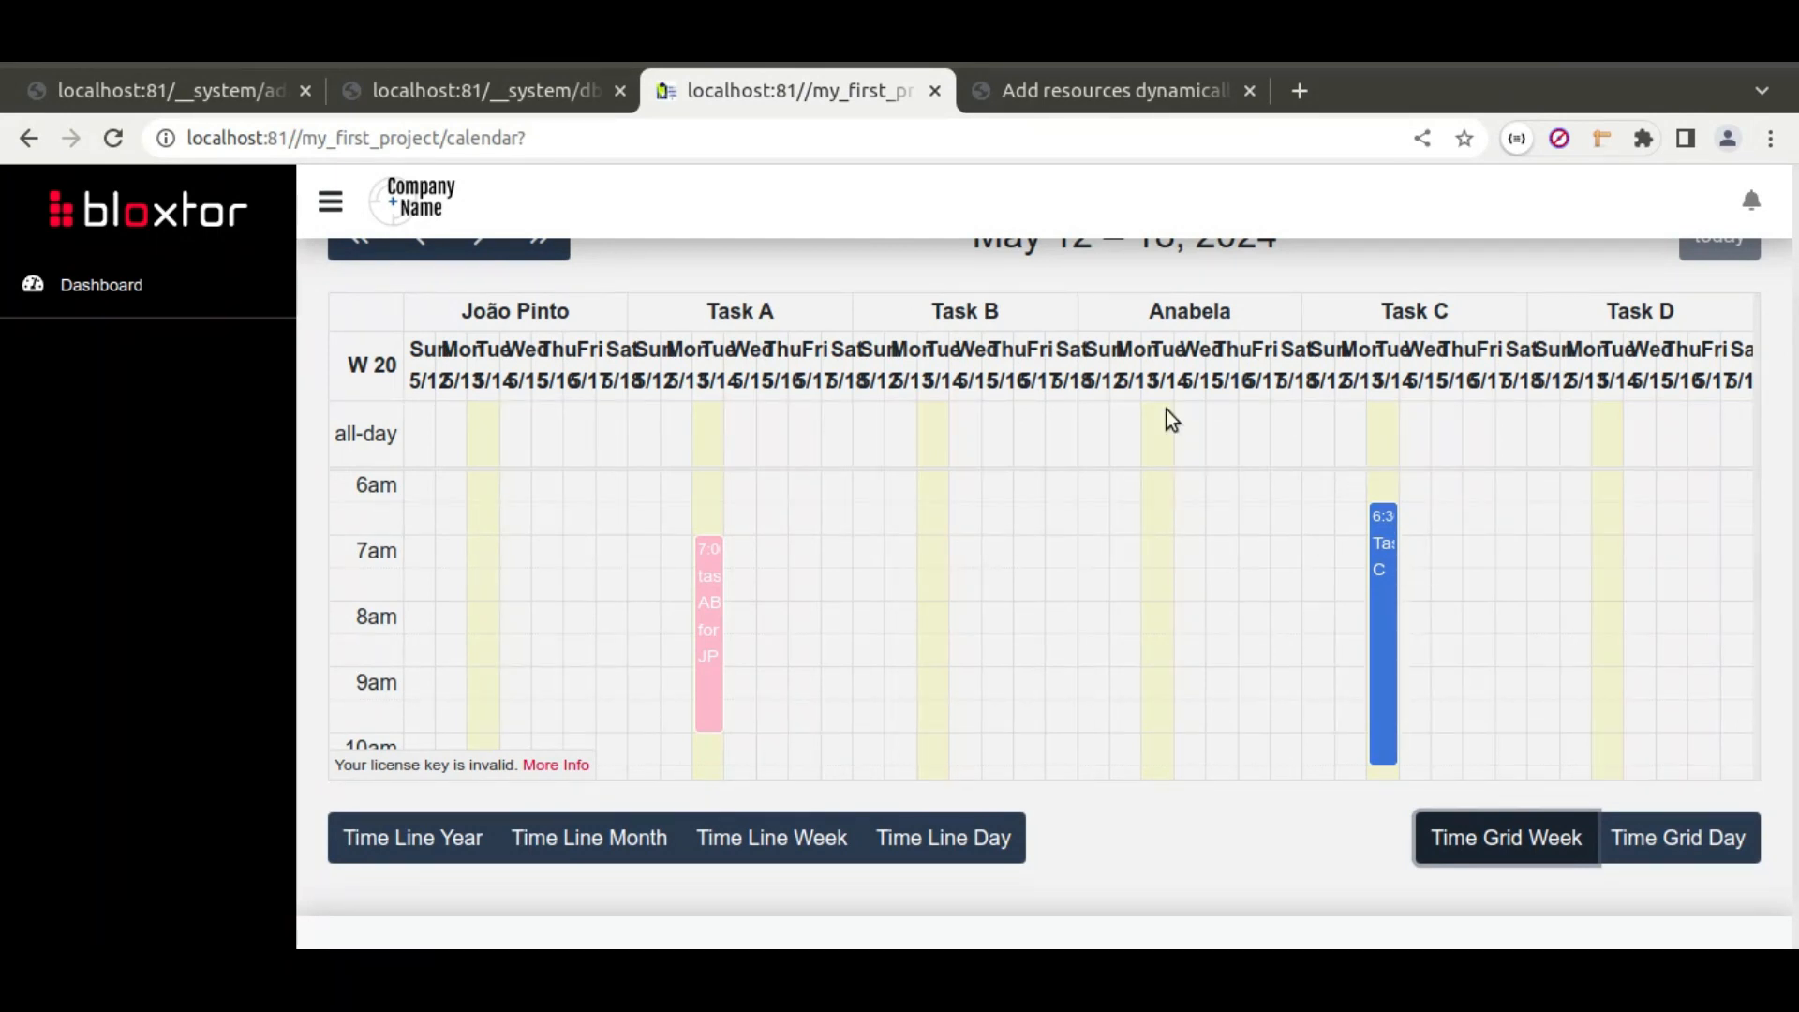
click(1642, 839)
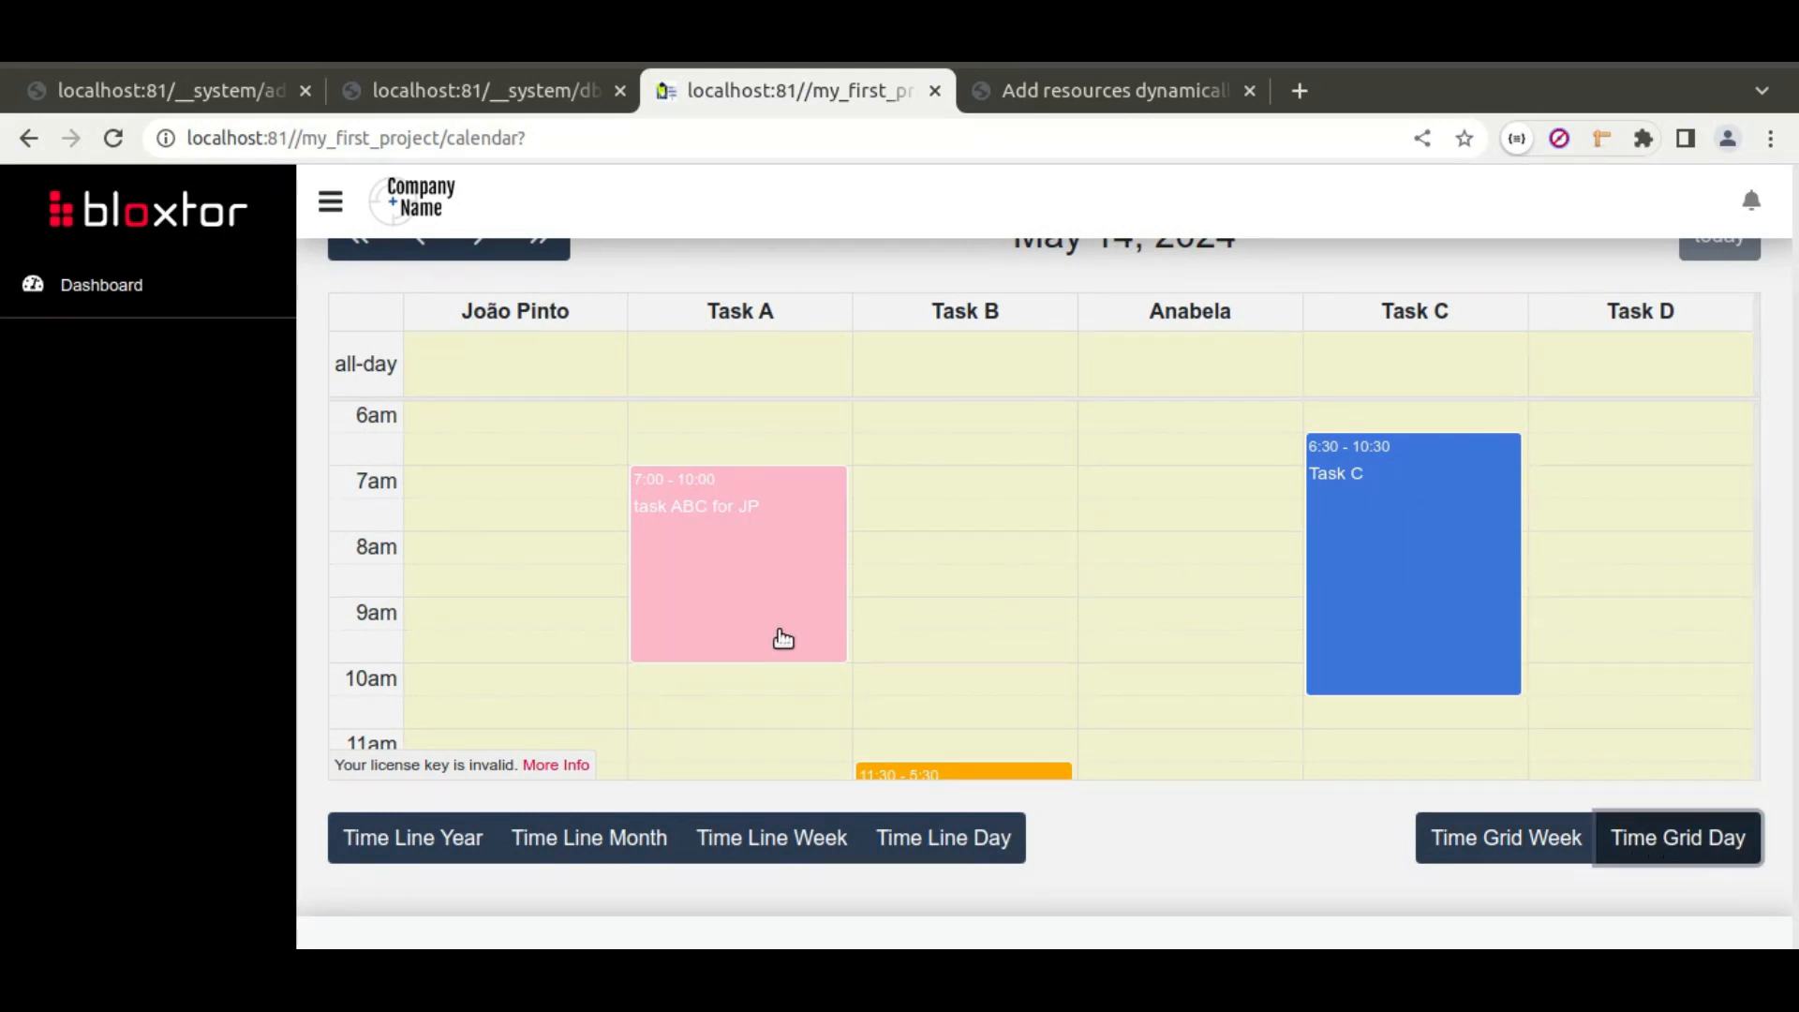
Step: Lengthen task ABC for JP so it runs from 7:00 to 10:30
drag(789, 651, 743, 694)
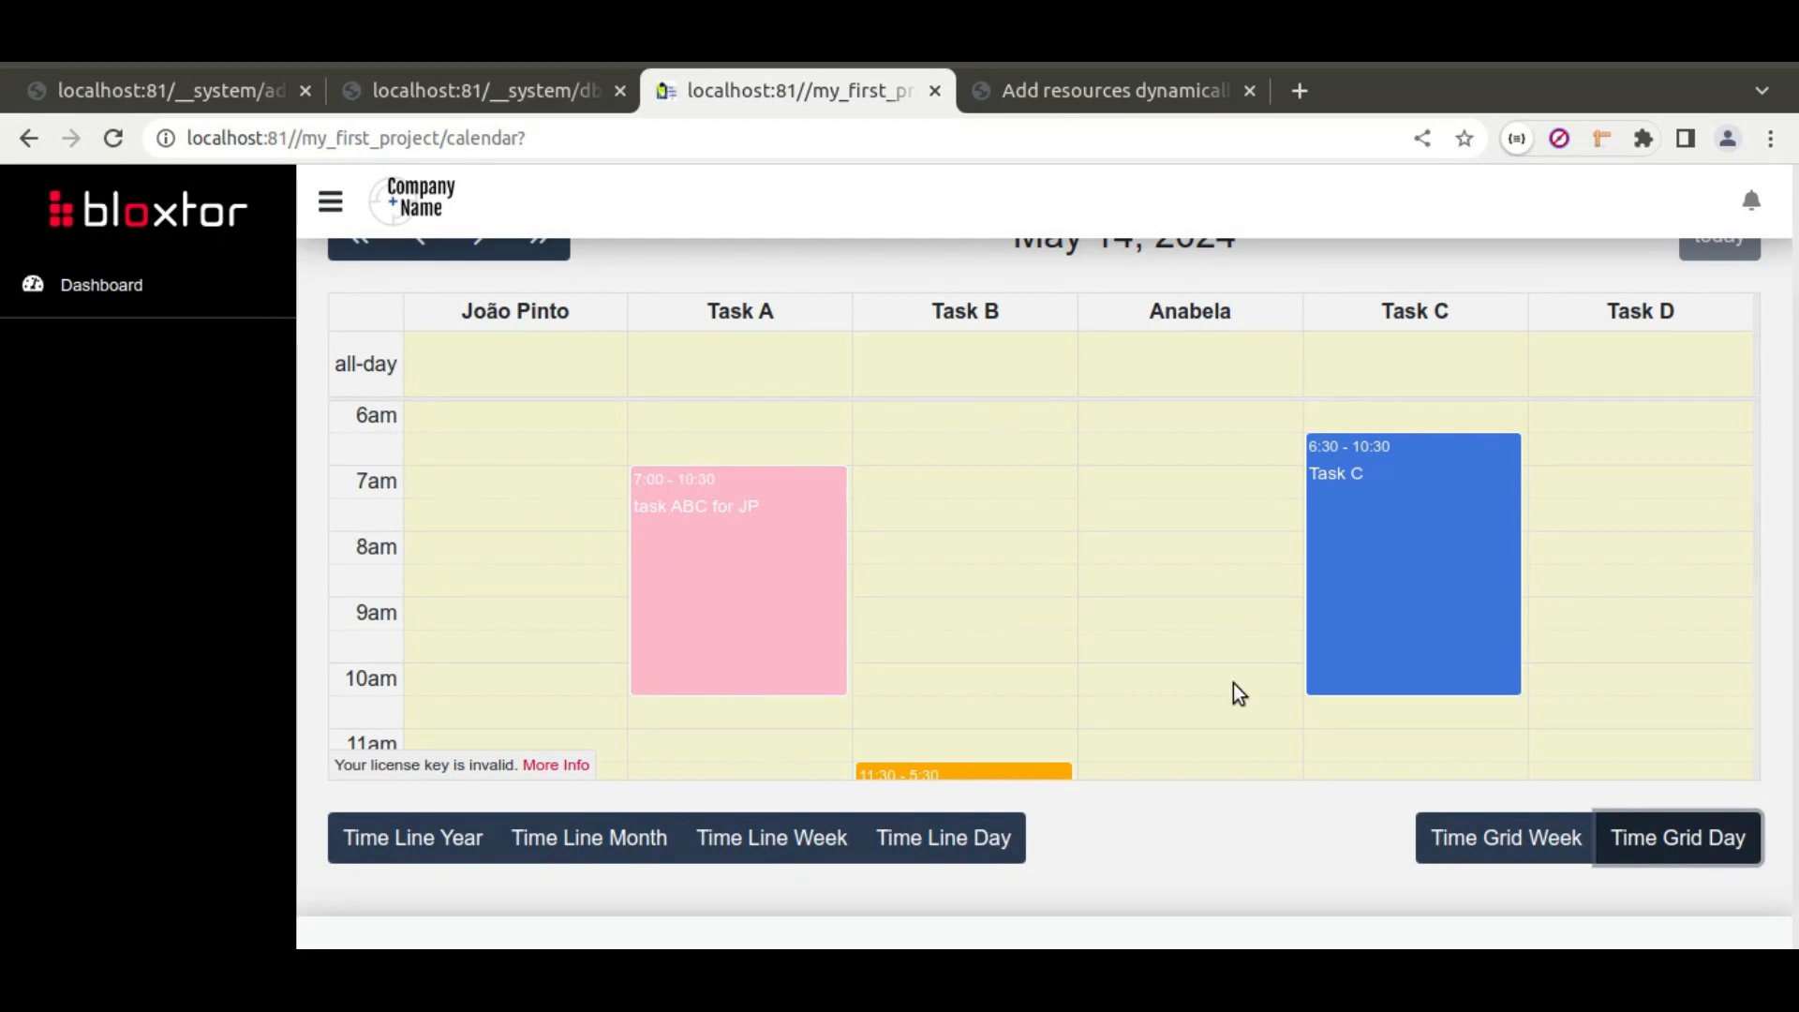
scroll(1015, 617, down, 4)
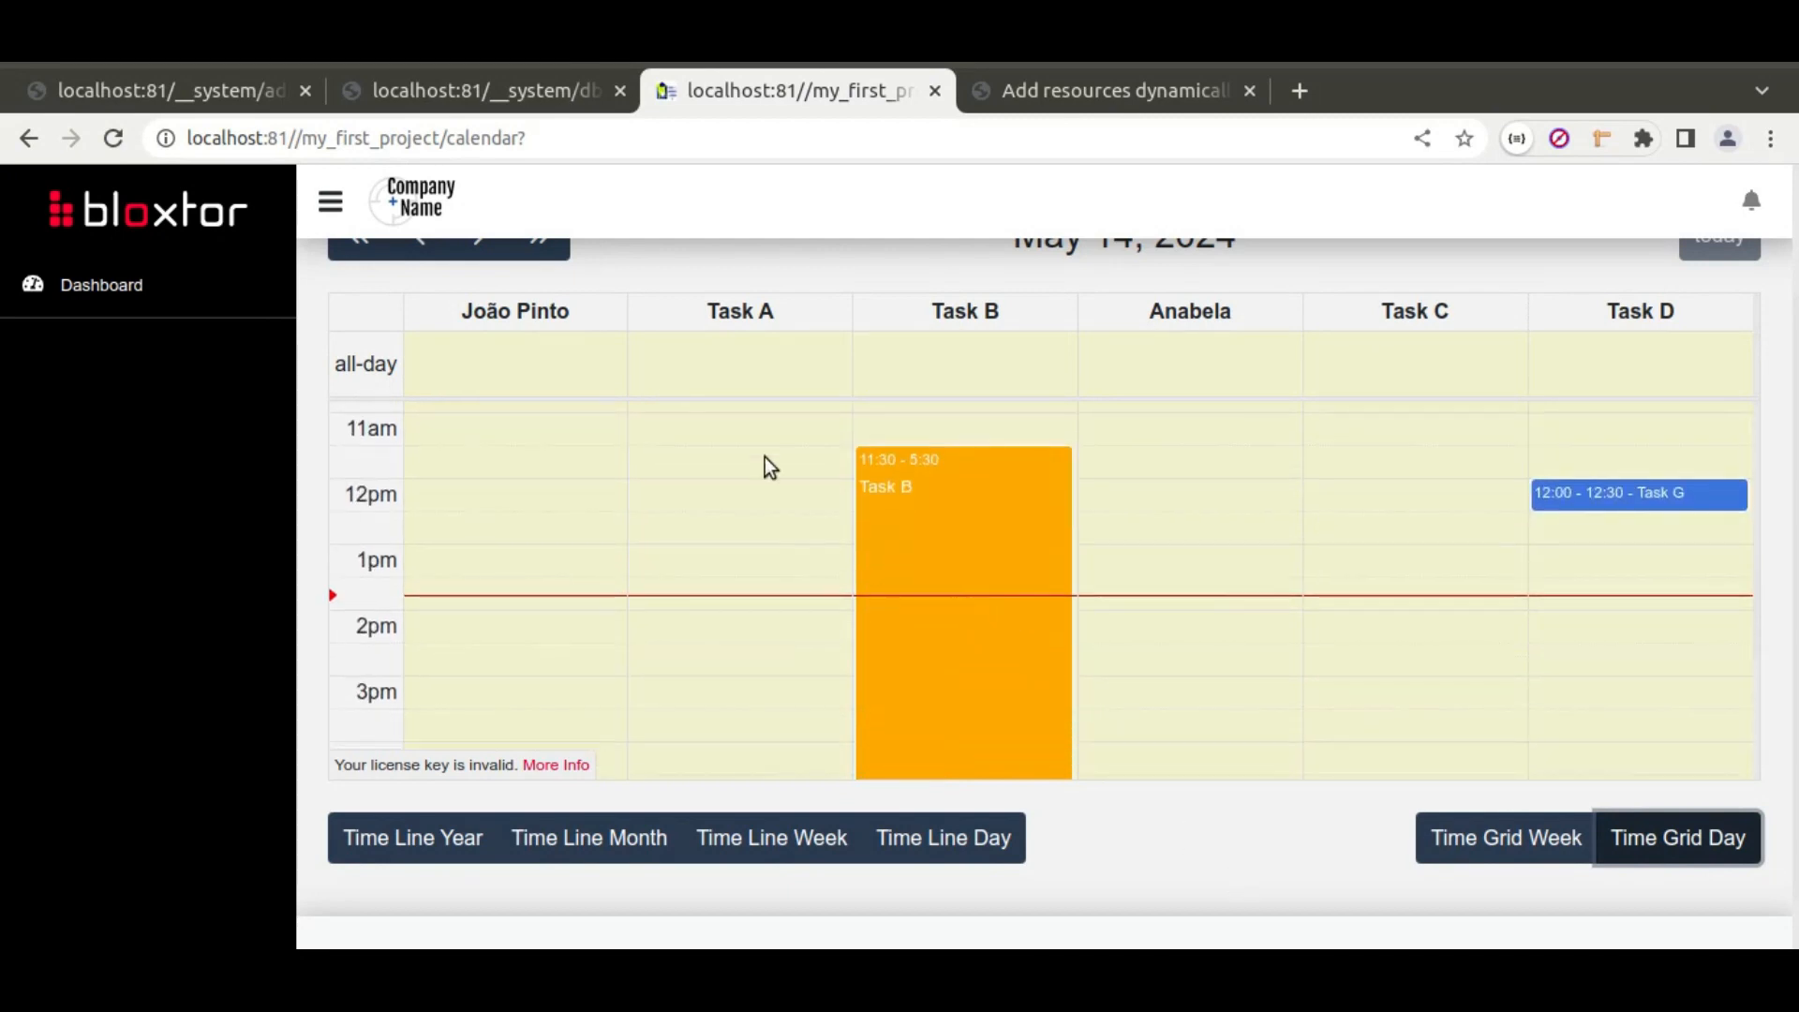
scroll(1164, 650, up, 1)
scroll(1169, 663, up, 3)
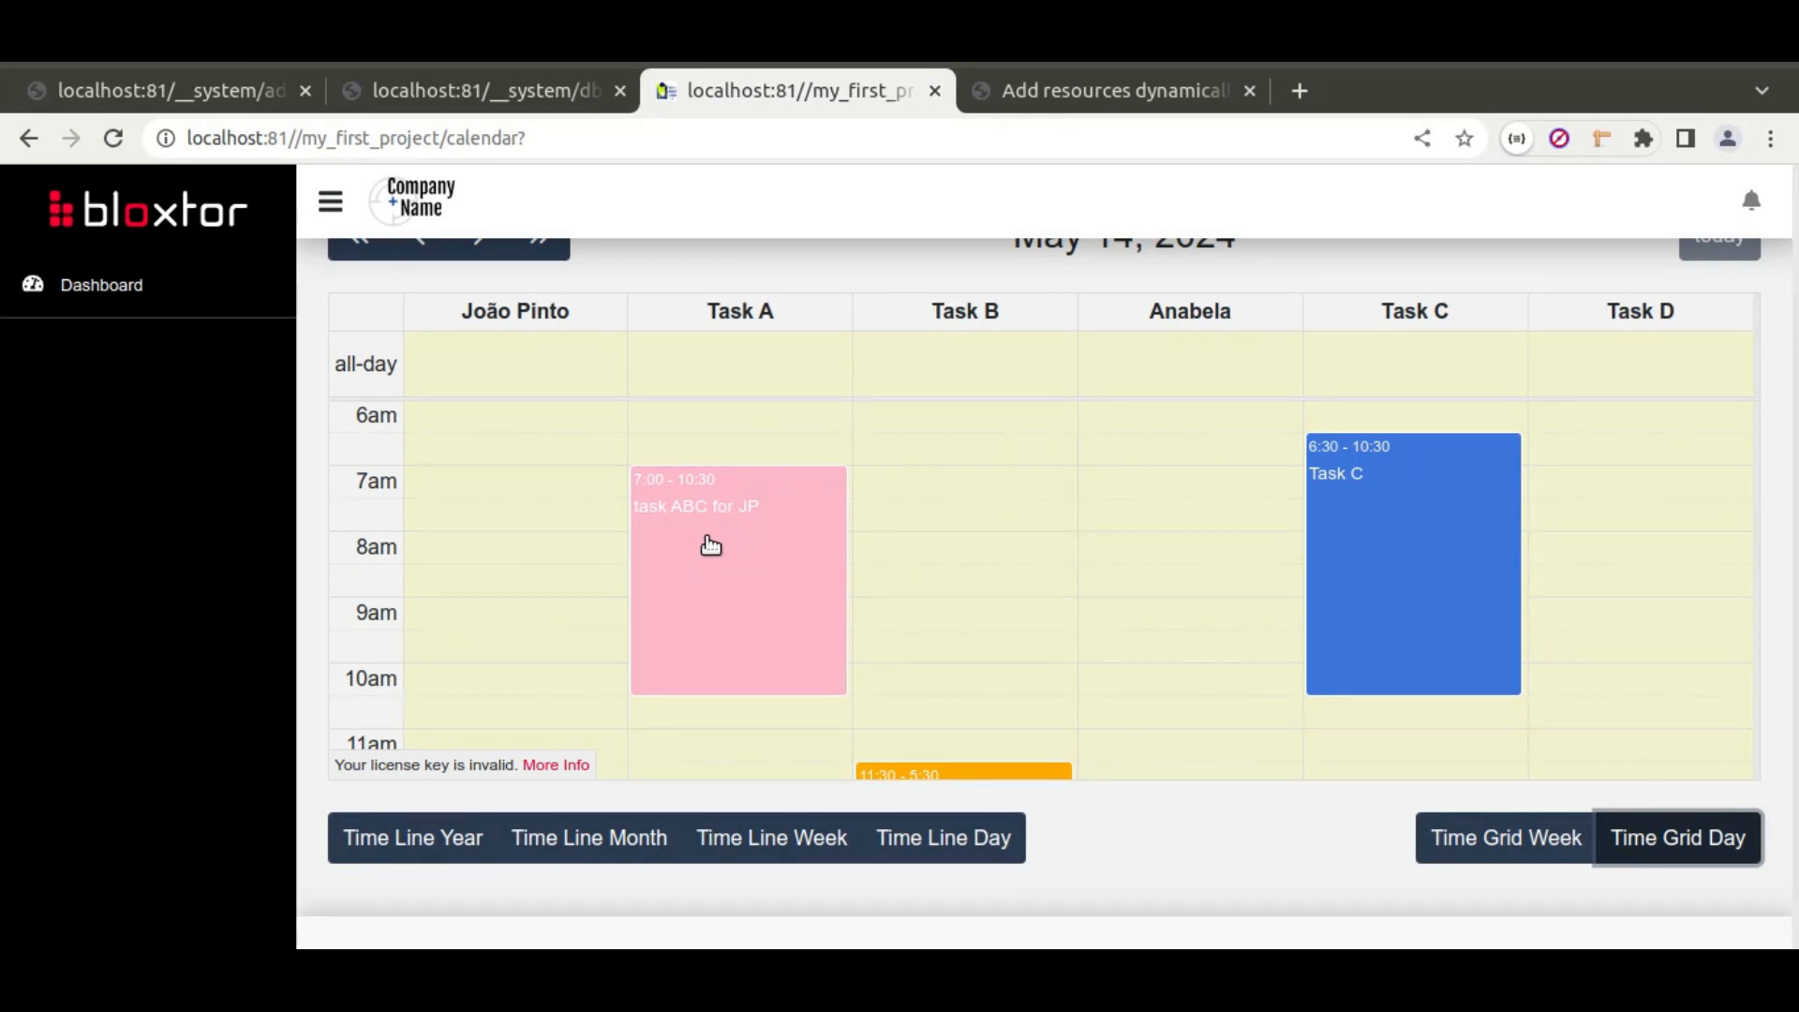
scroll(1795, 630, up, 1)
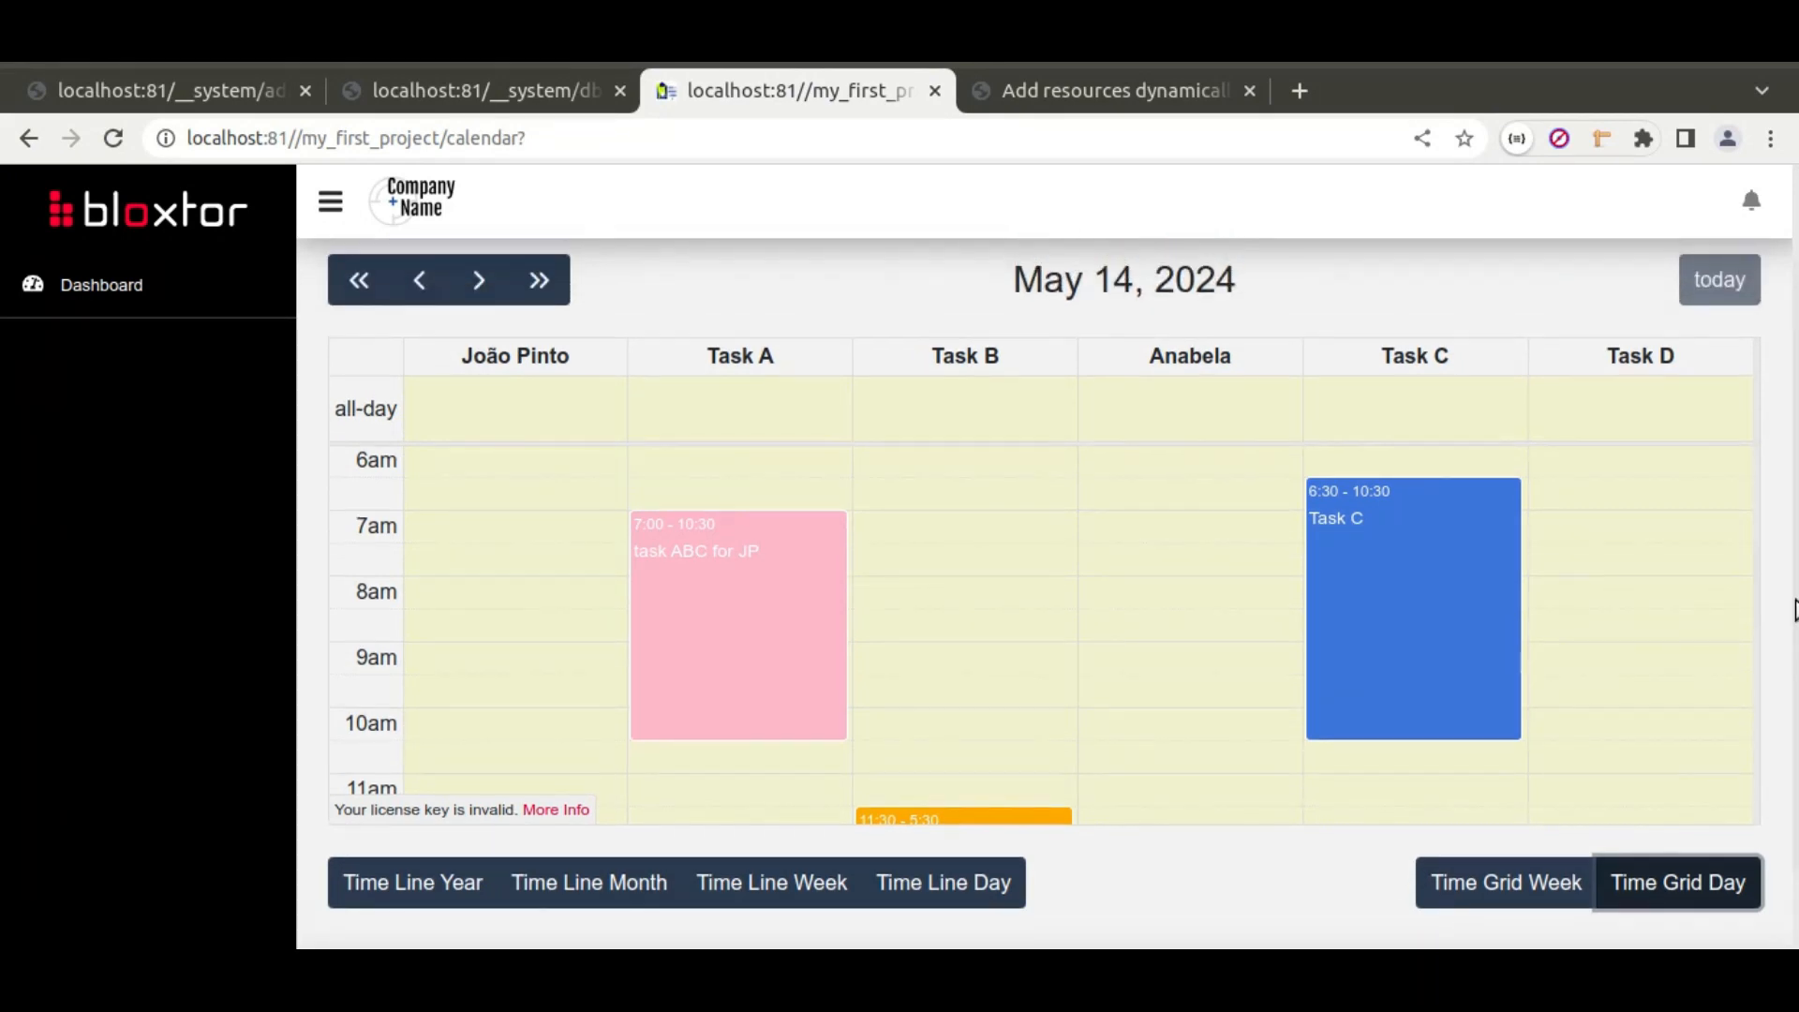
Step: Return to the May 14 day timeline, glancing at the fullcalendar Gantt demo in between
click(927, 888)
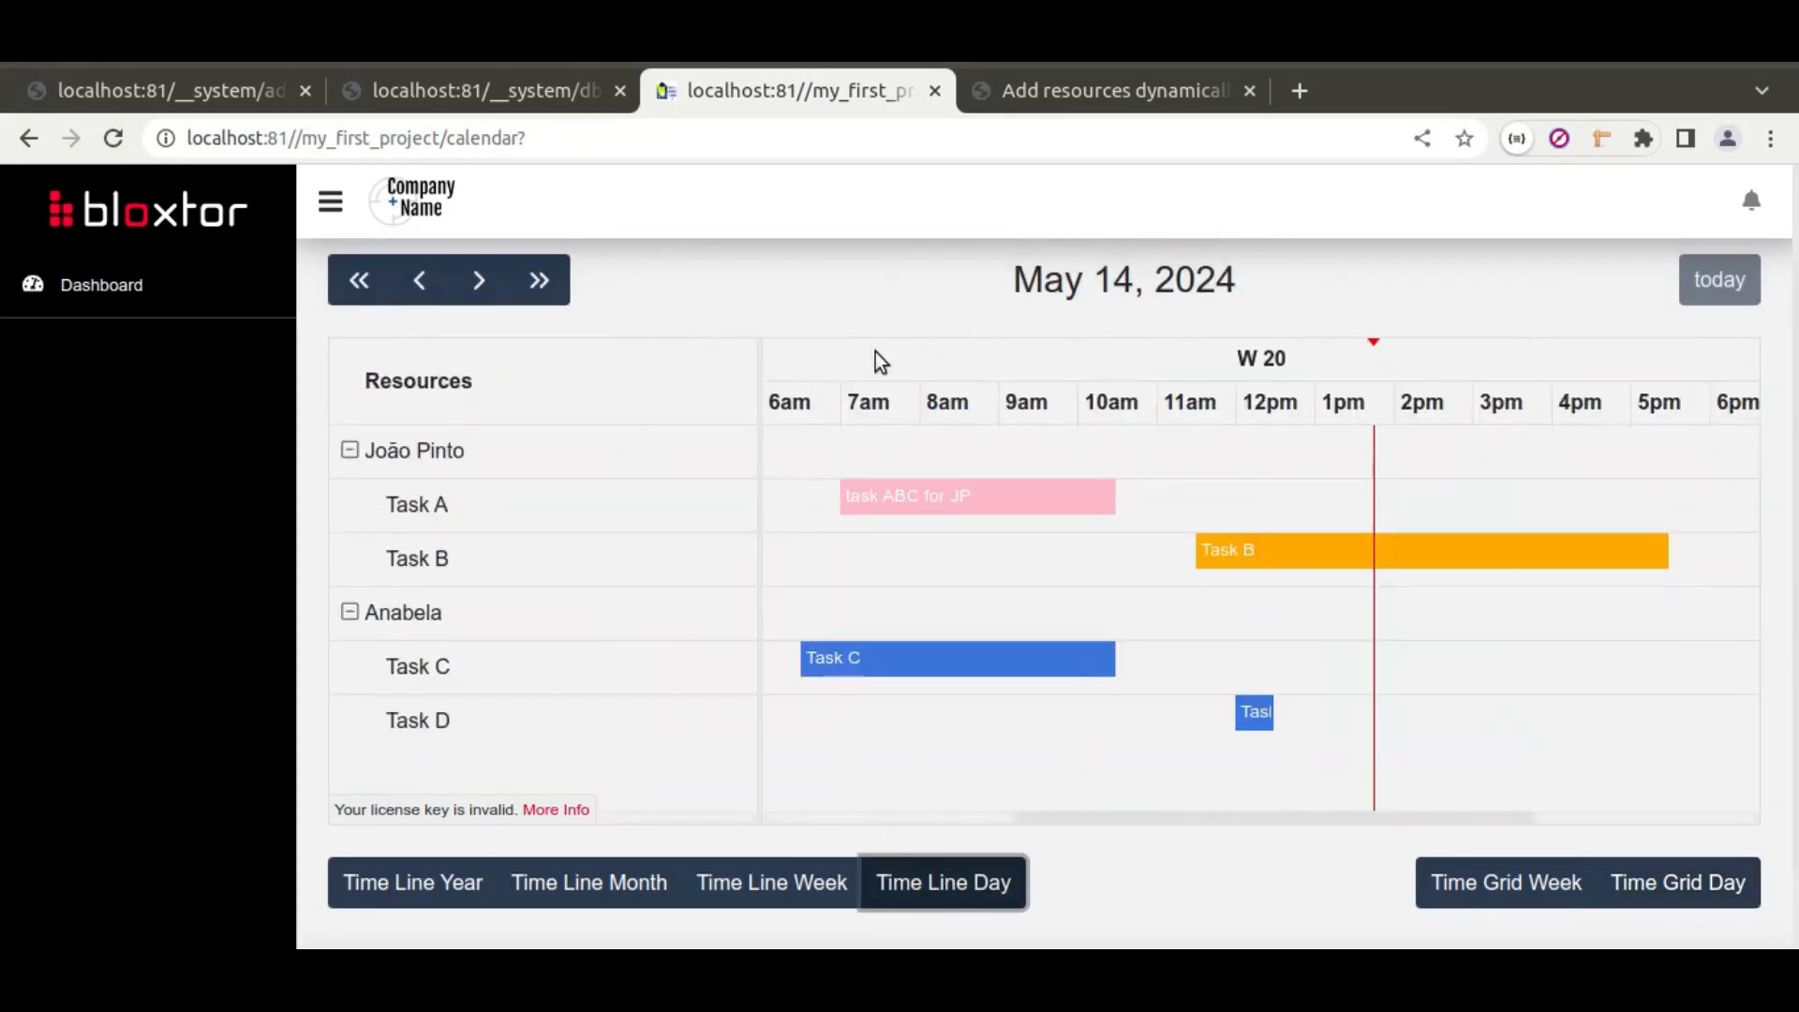
click(1037, 87)
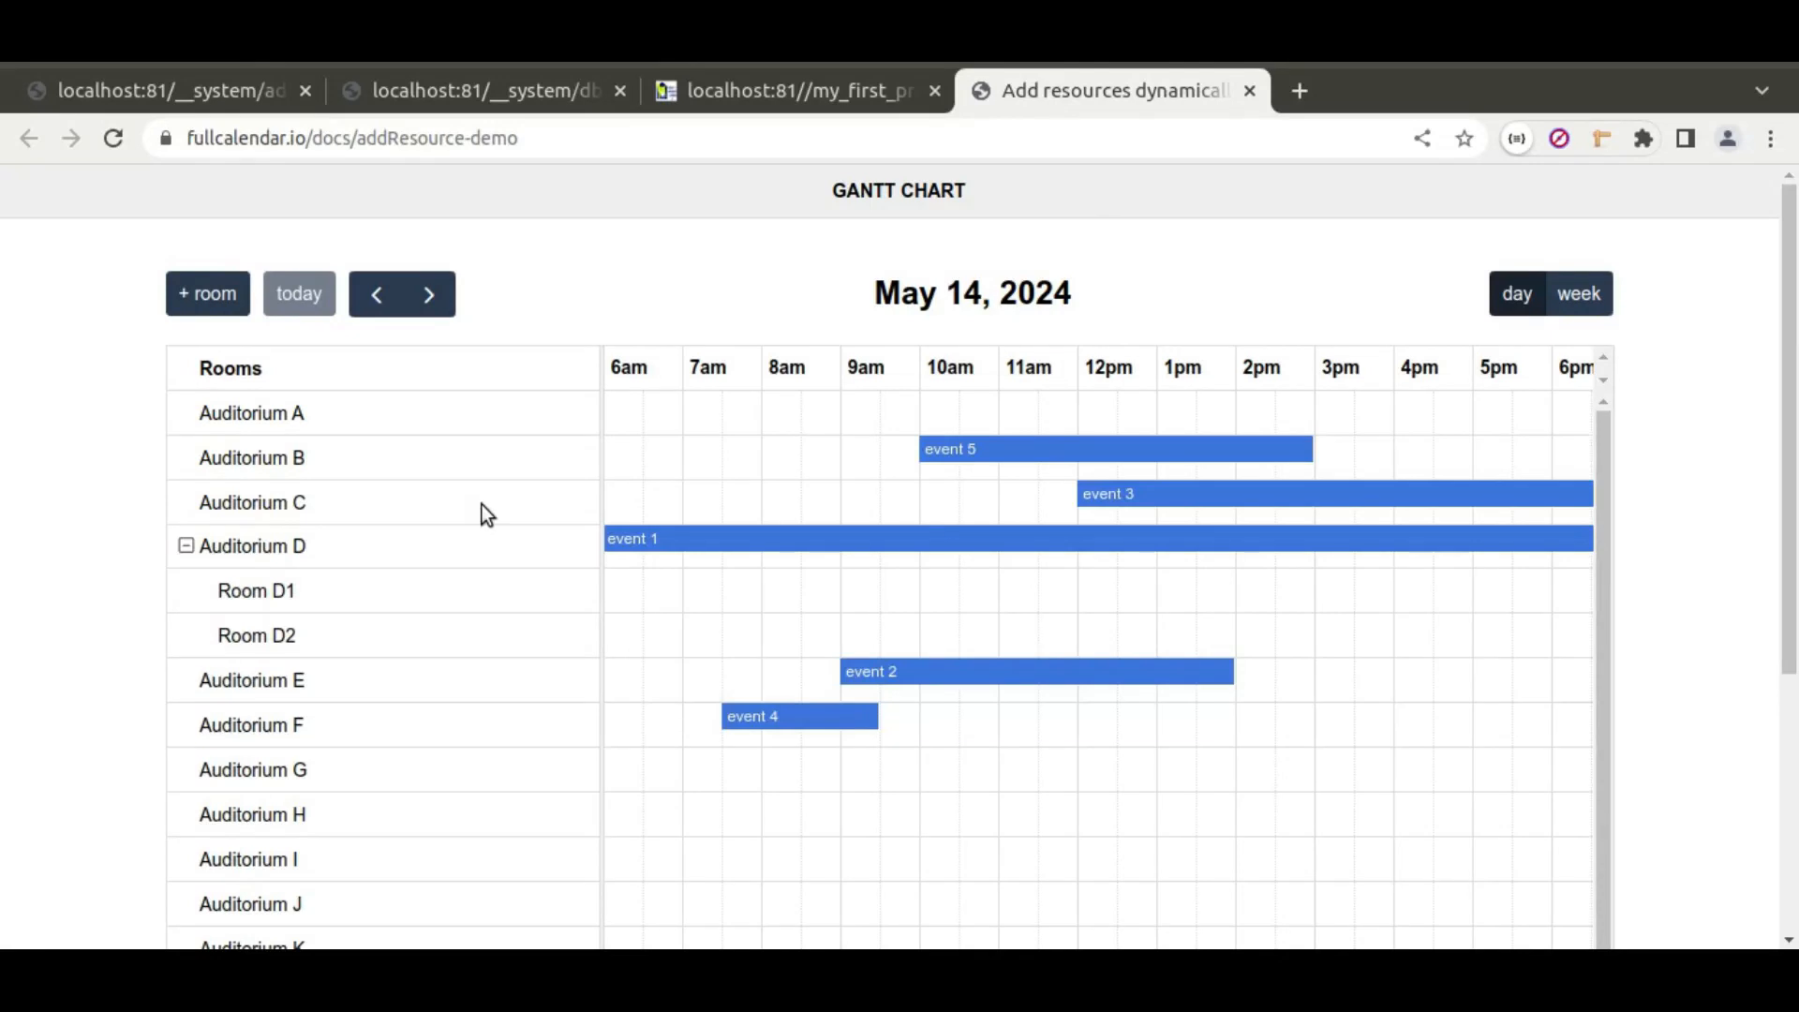
click(773, 91)
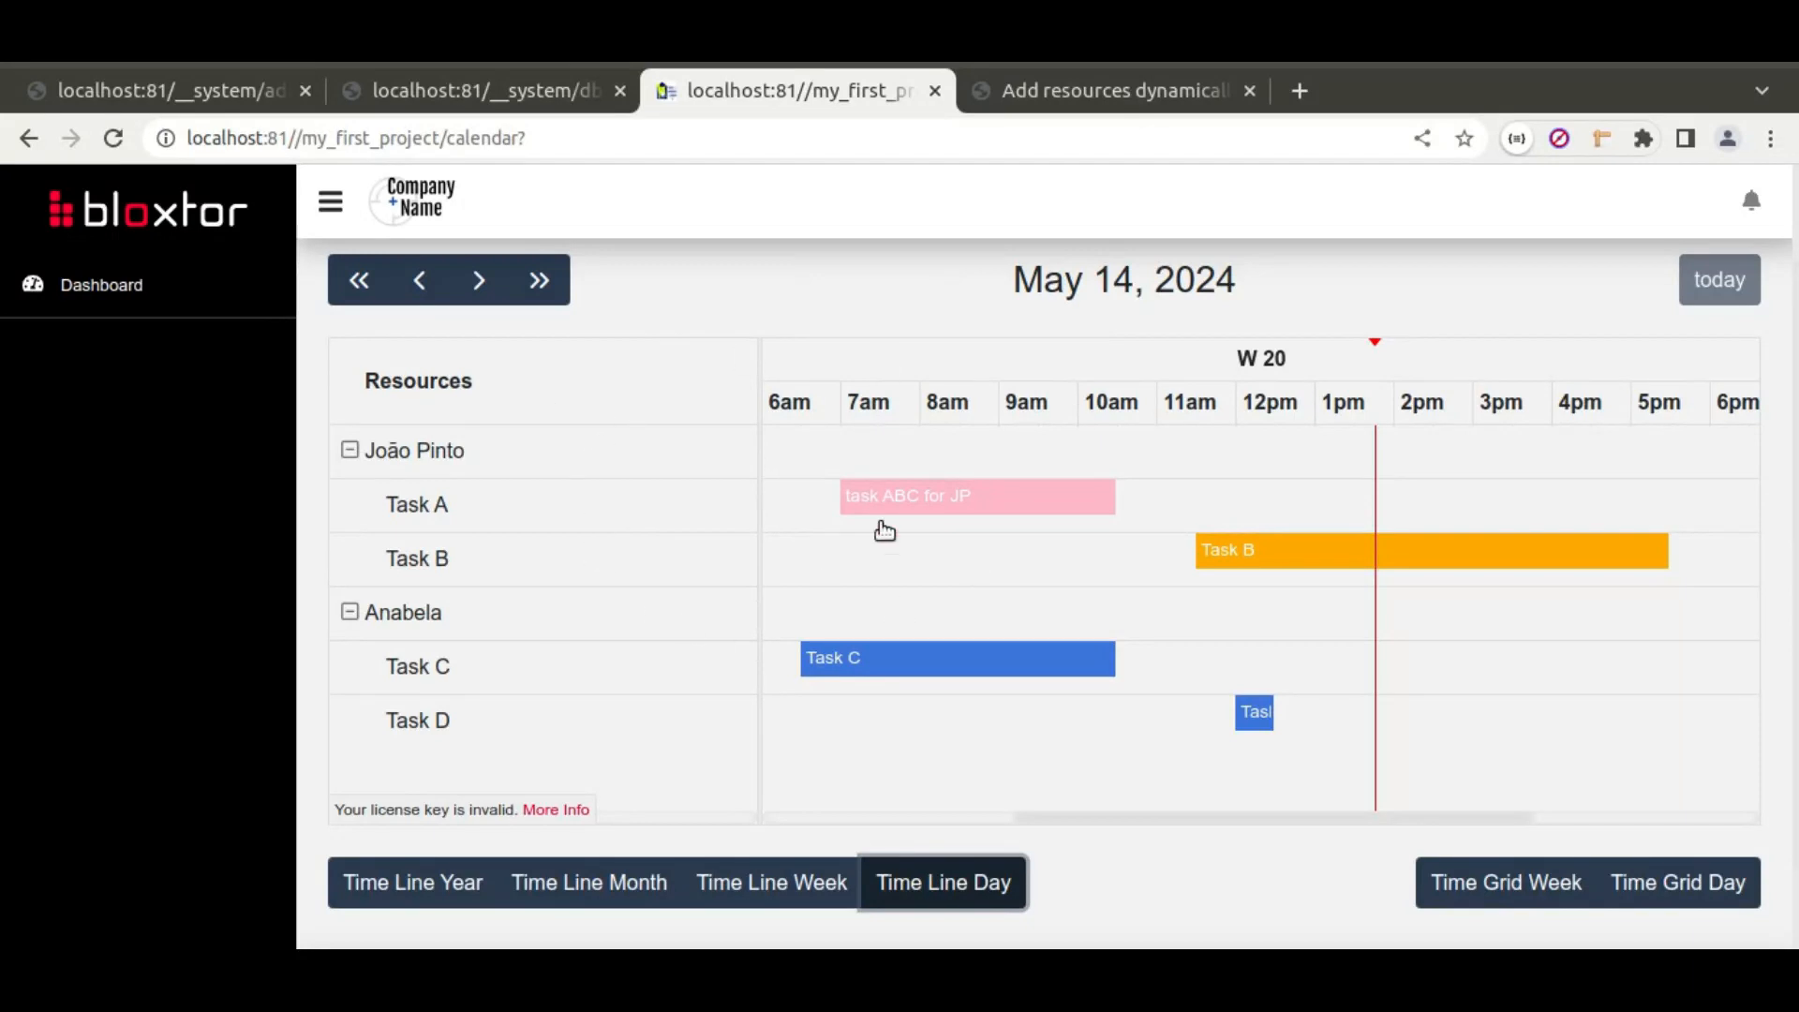